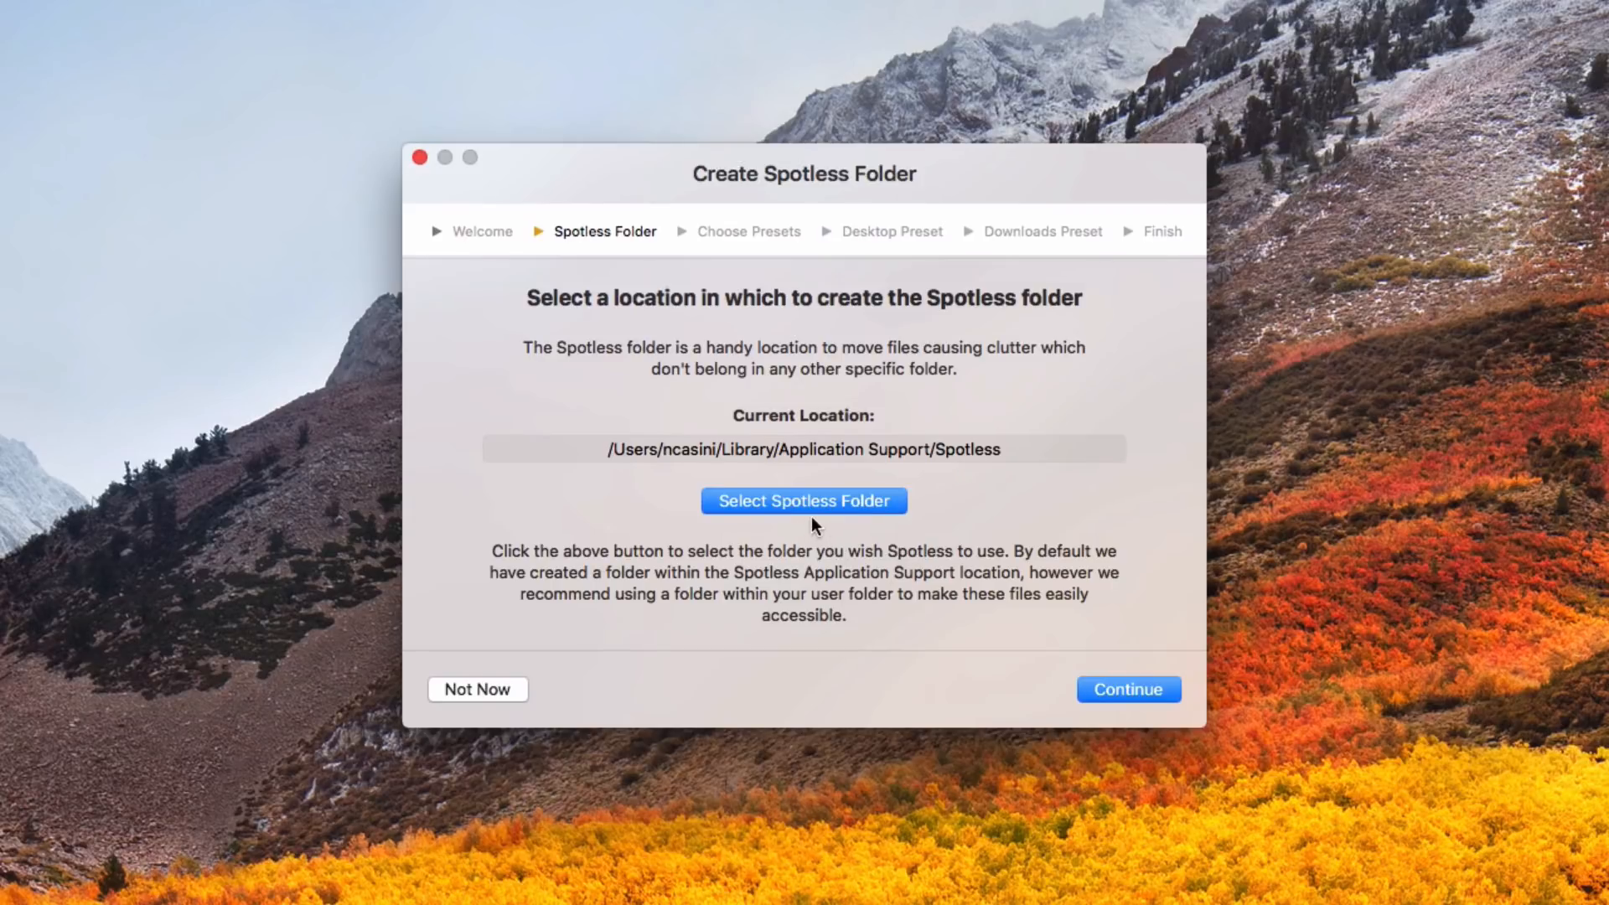
Set the existing Spotless folder in the user's home folder as the Spotless location and continue the setup
left_click(813, 508)
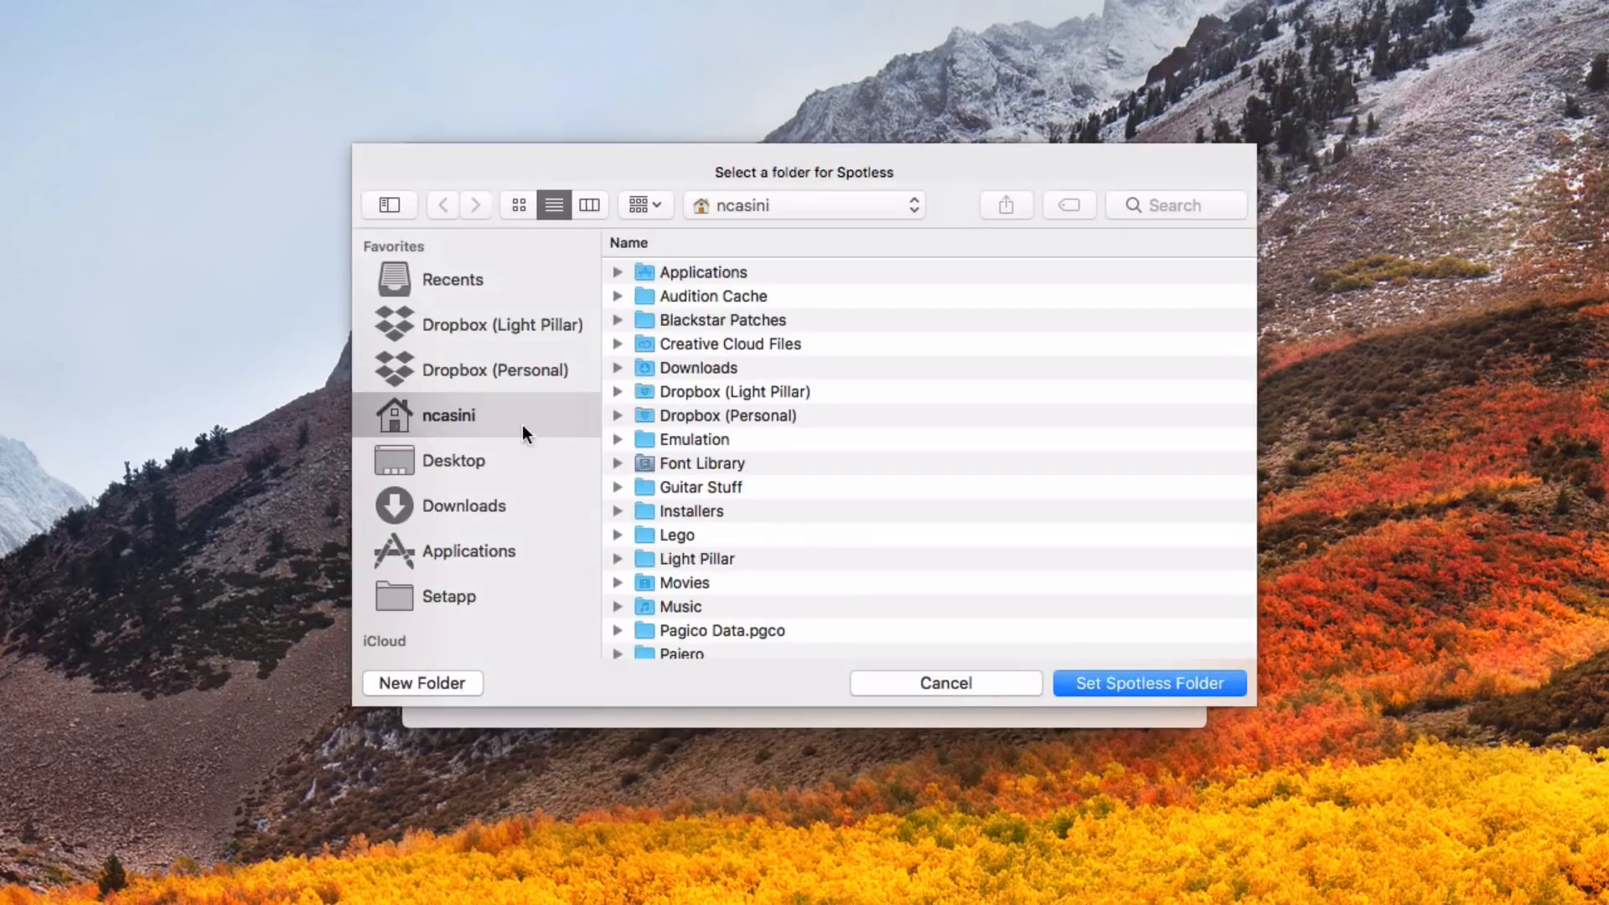
left_click(507, 417)
scroll(706, 534, "down", 2)
scroll(706, 527, "down", 3)
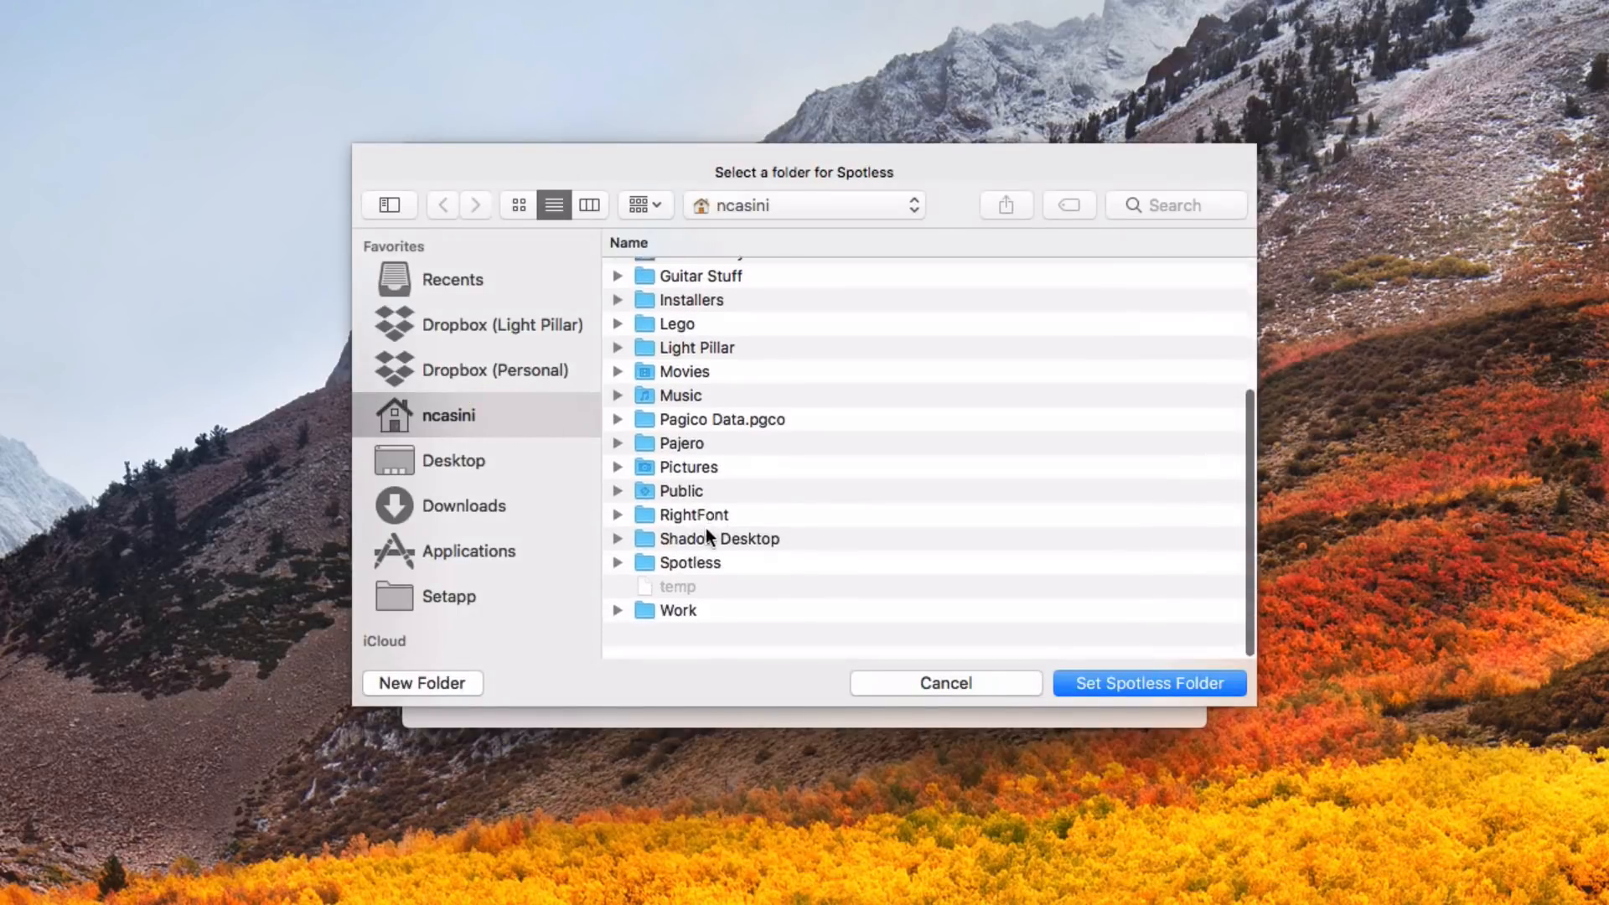
left_click(696, 600)
left_click(1170, 687)
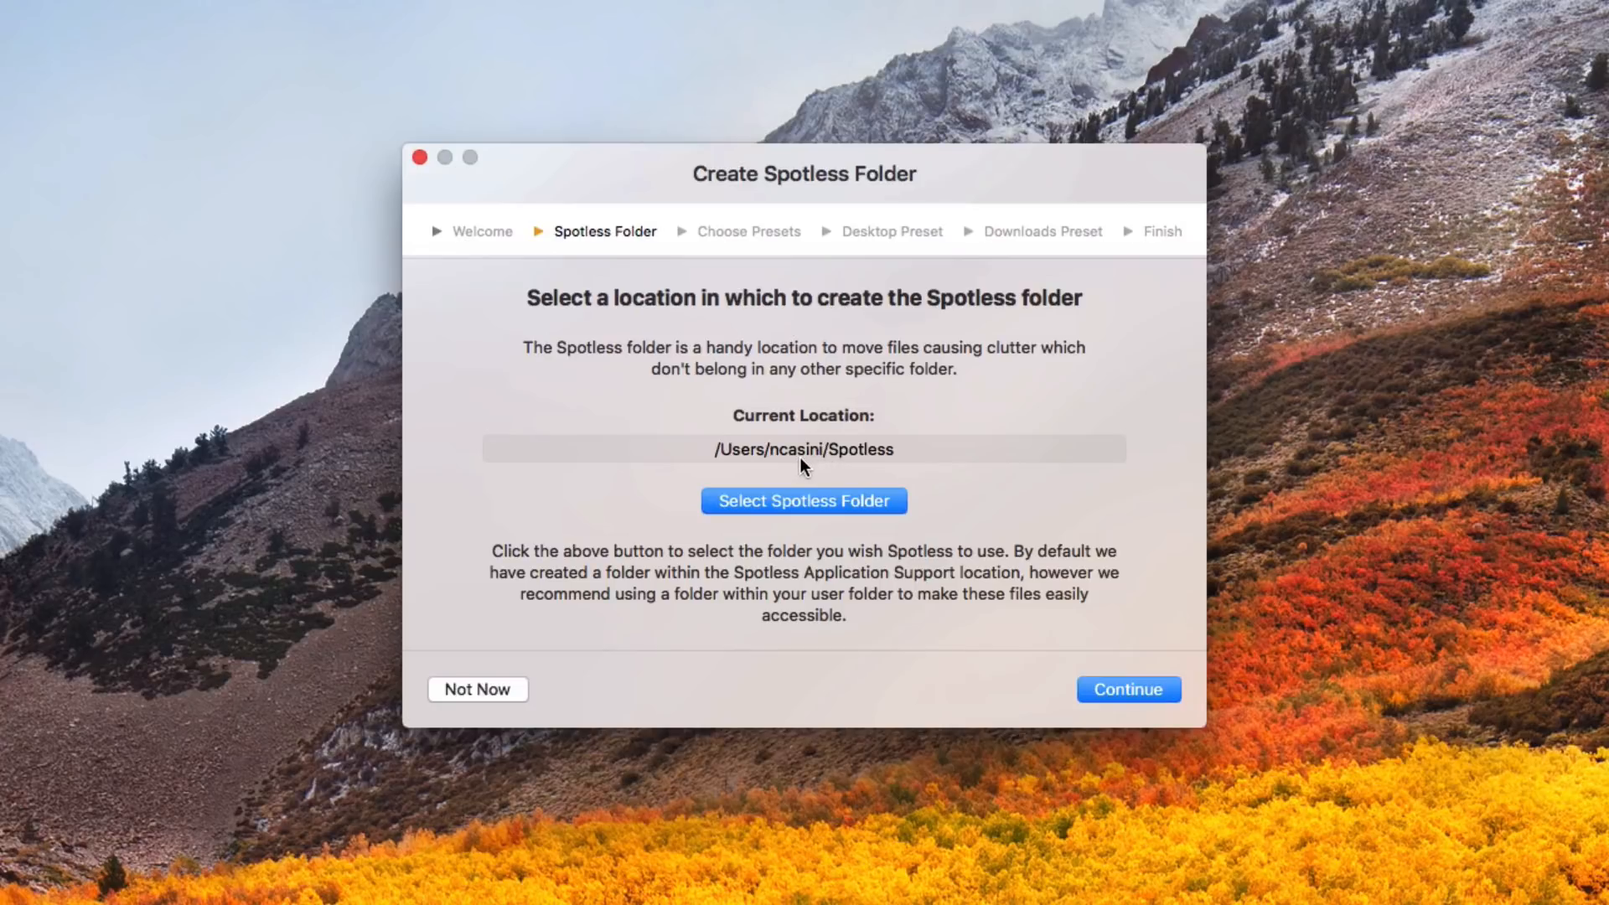
left_click(1130, 692)
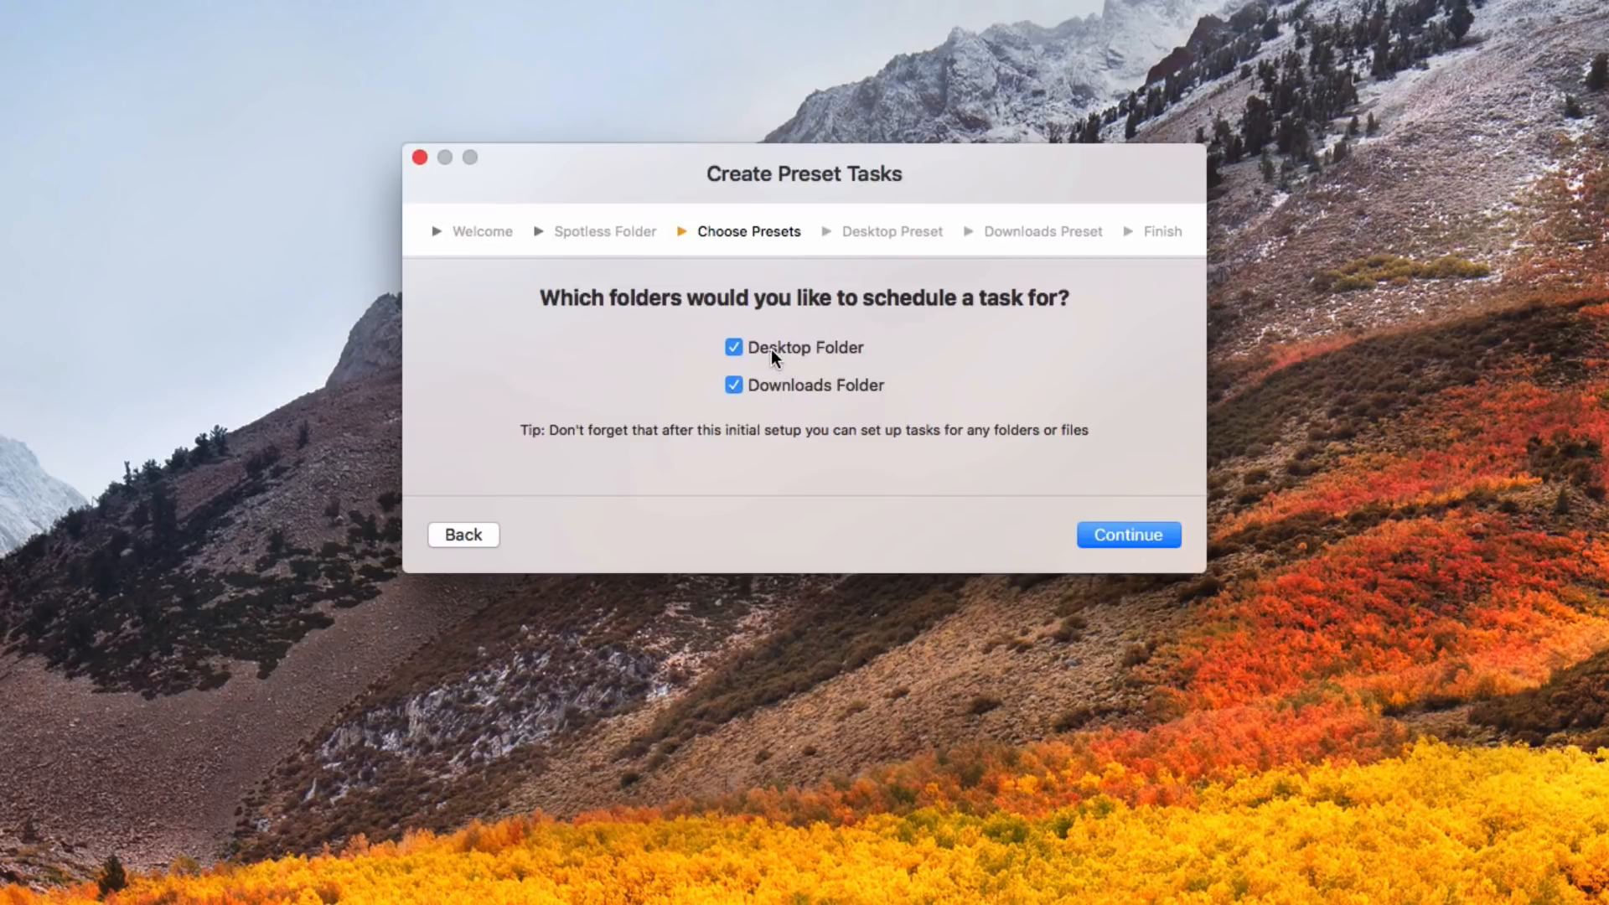
Keep the Desktop and Downloads presets and enable moving pictures, documents, music and other files to their default destinations
left_click(1138, 535)
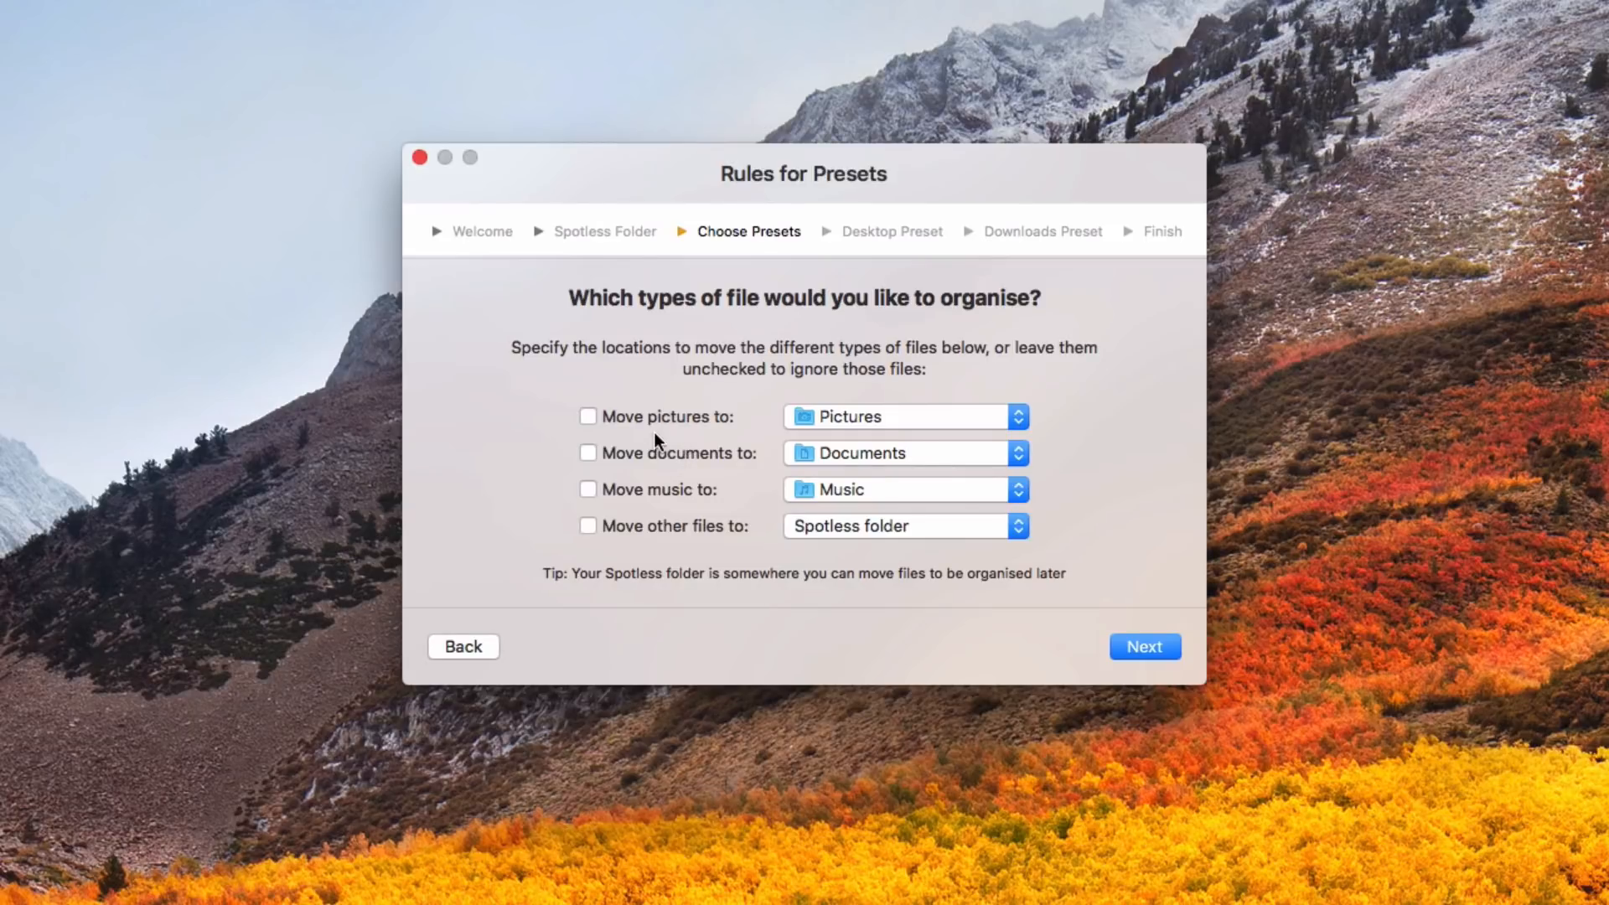
left_click(590, 418)
left_click(590, 454)
left_click(861, 416)
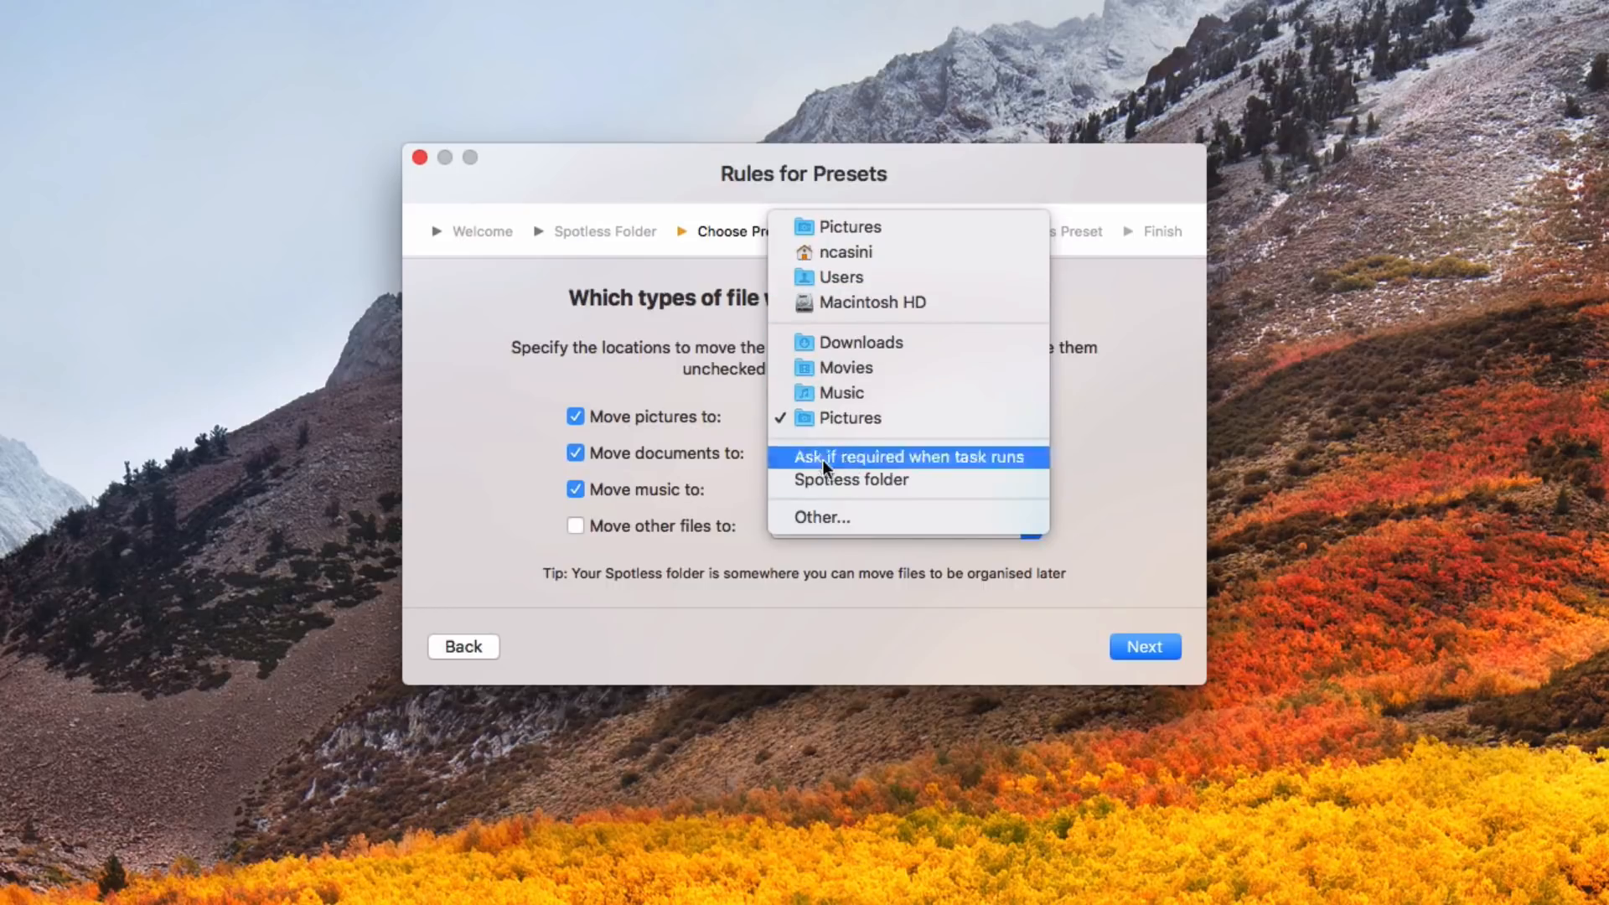
left_click(739, 433)
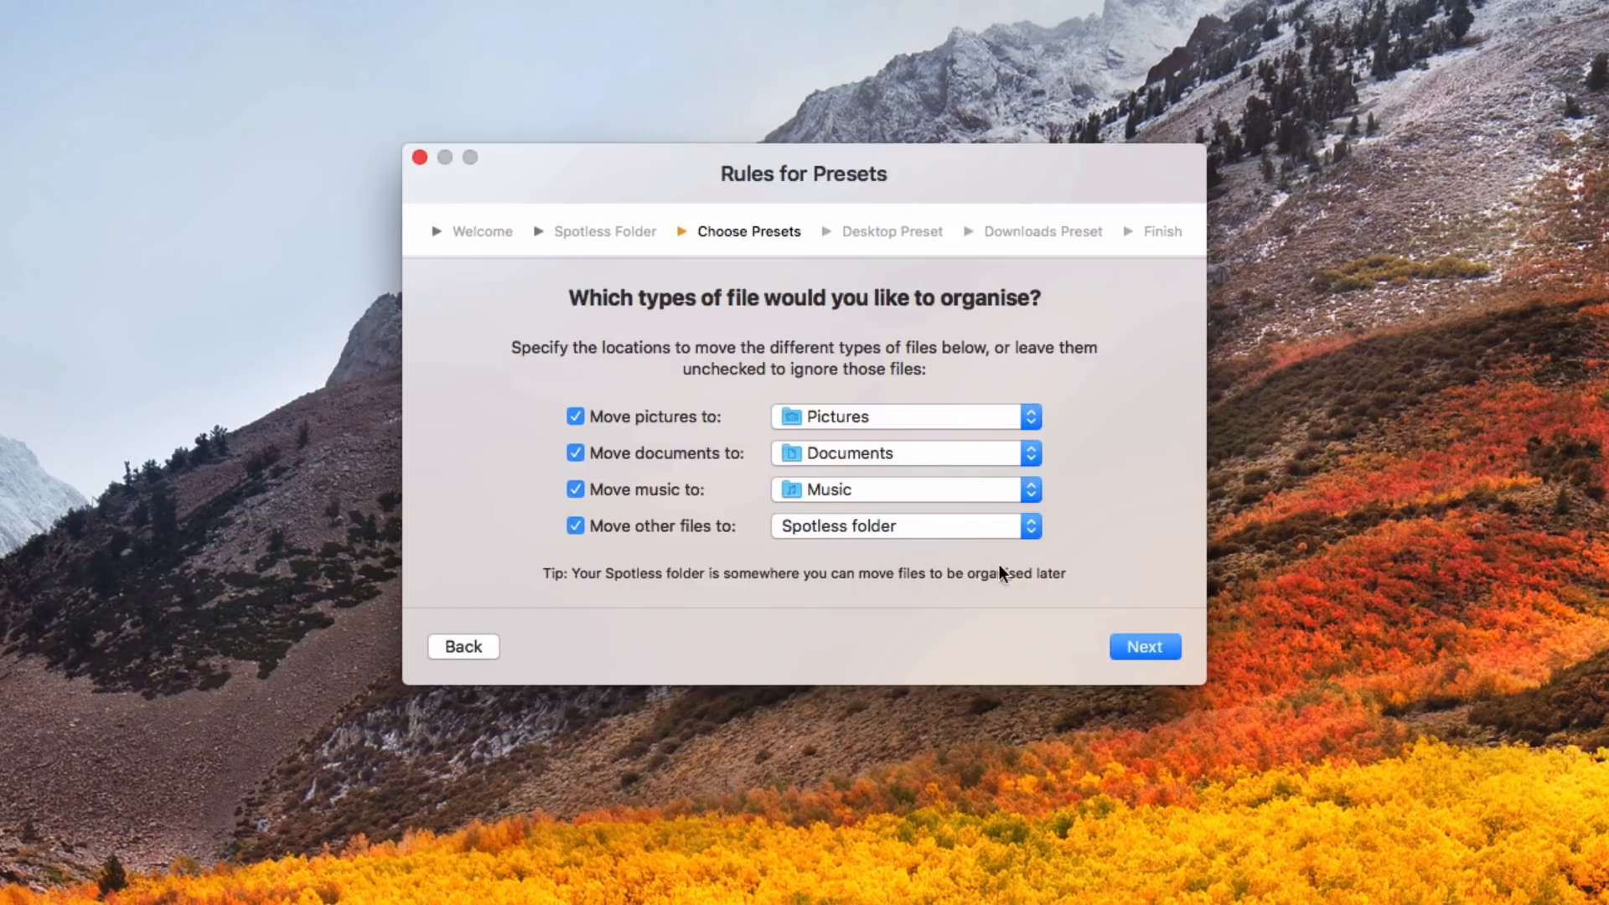
left_click(1144, 649)
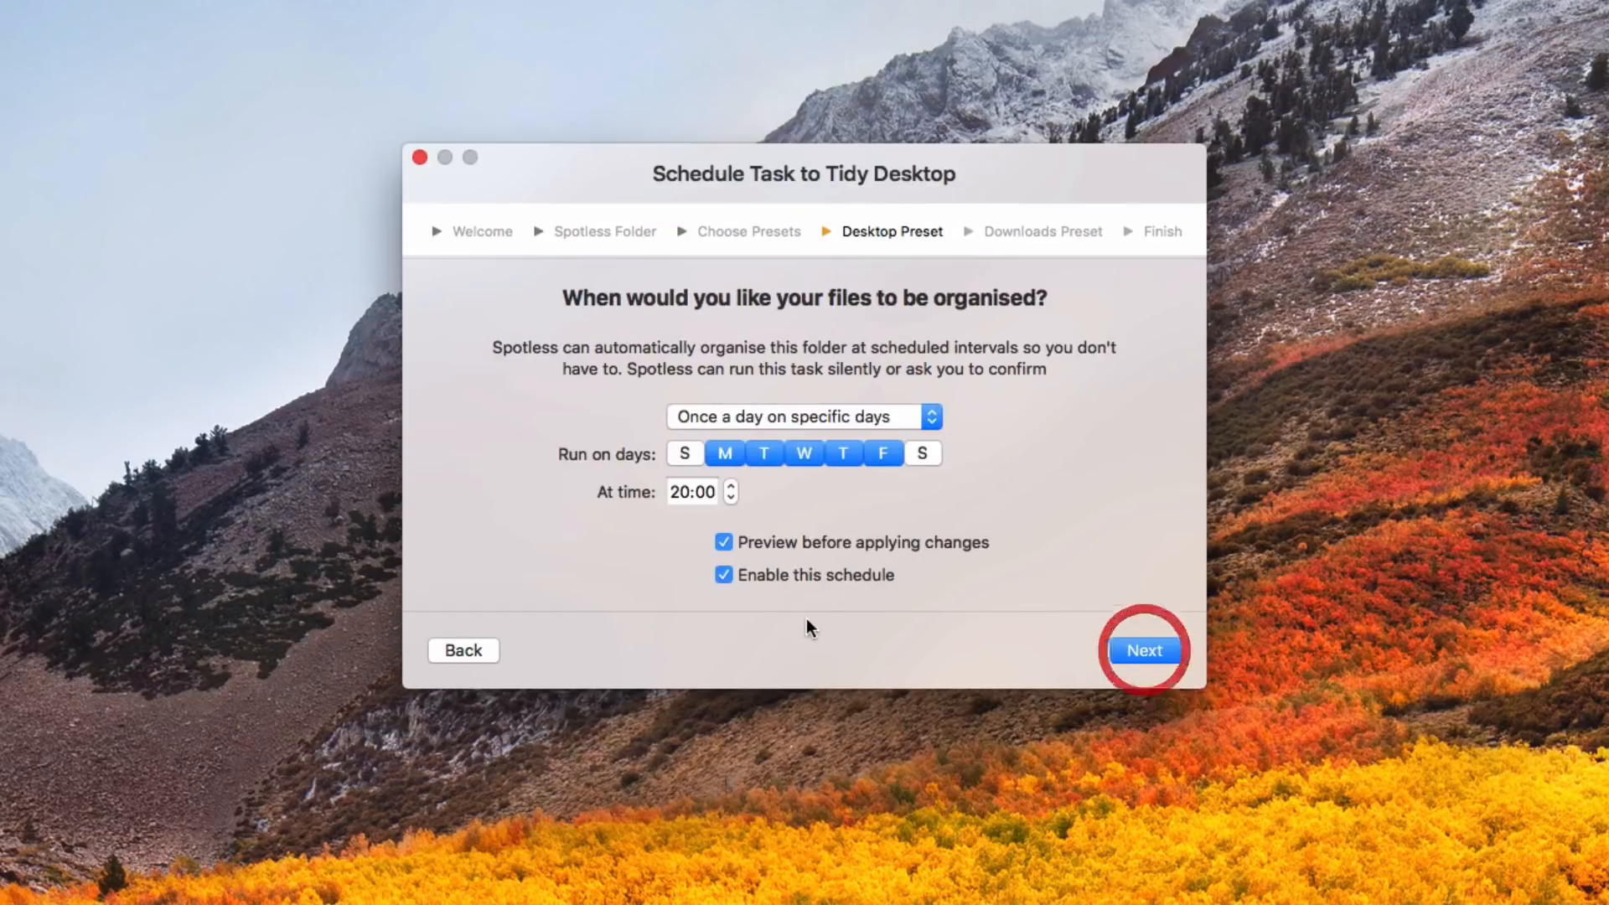
Schedule the Desktop task at intervals on weekdays from 09:00 until 17:00, running every 1 hour, and continue
left_click(803, 415)
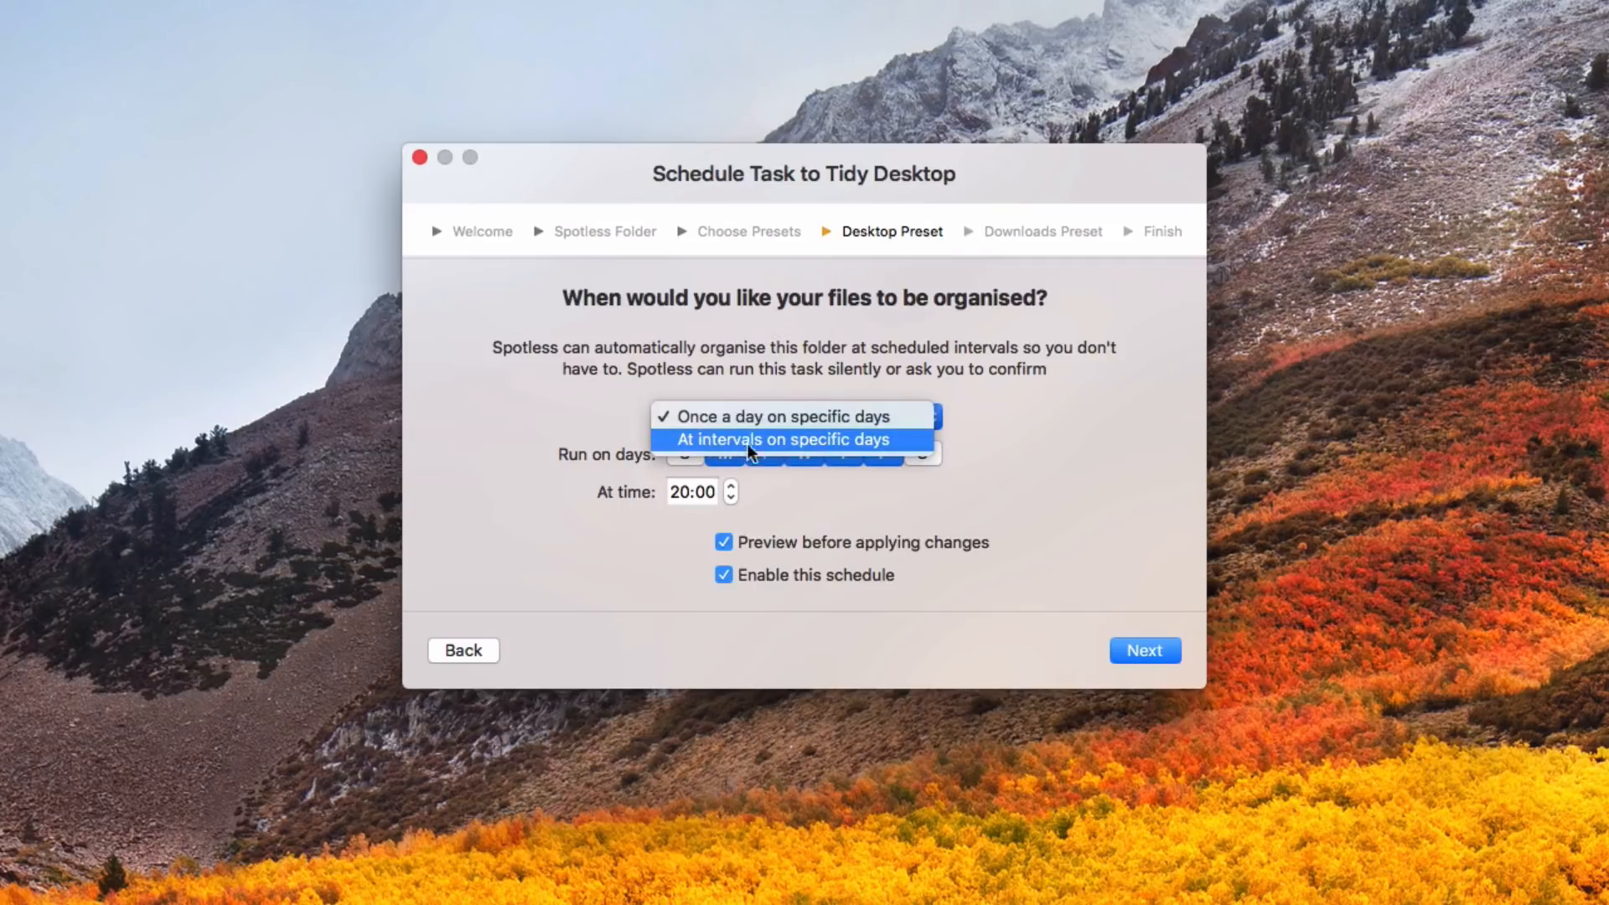
left_click(706, 439)
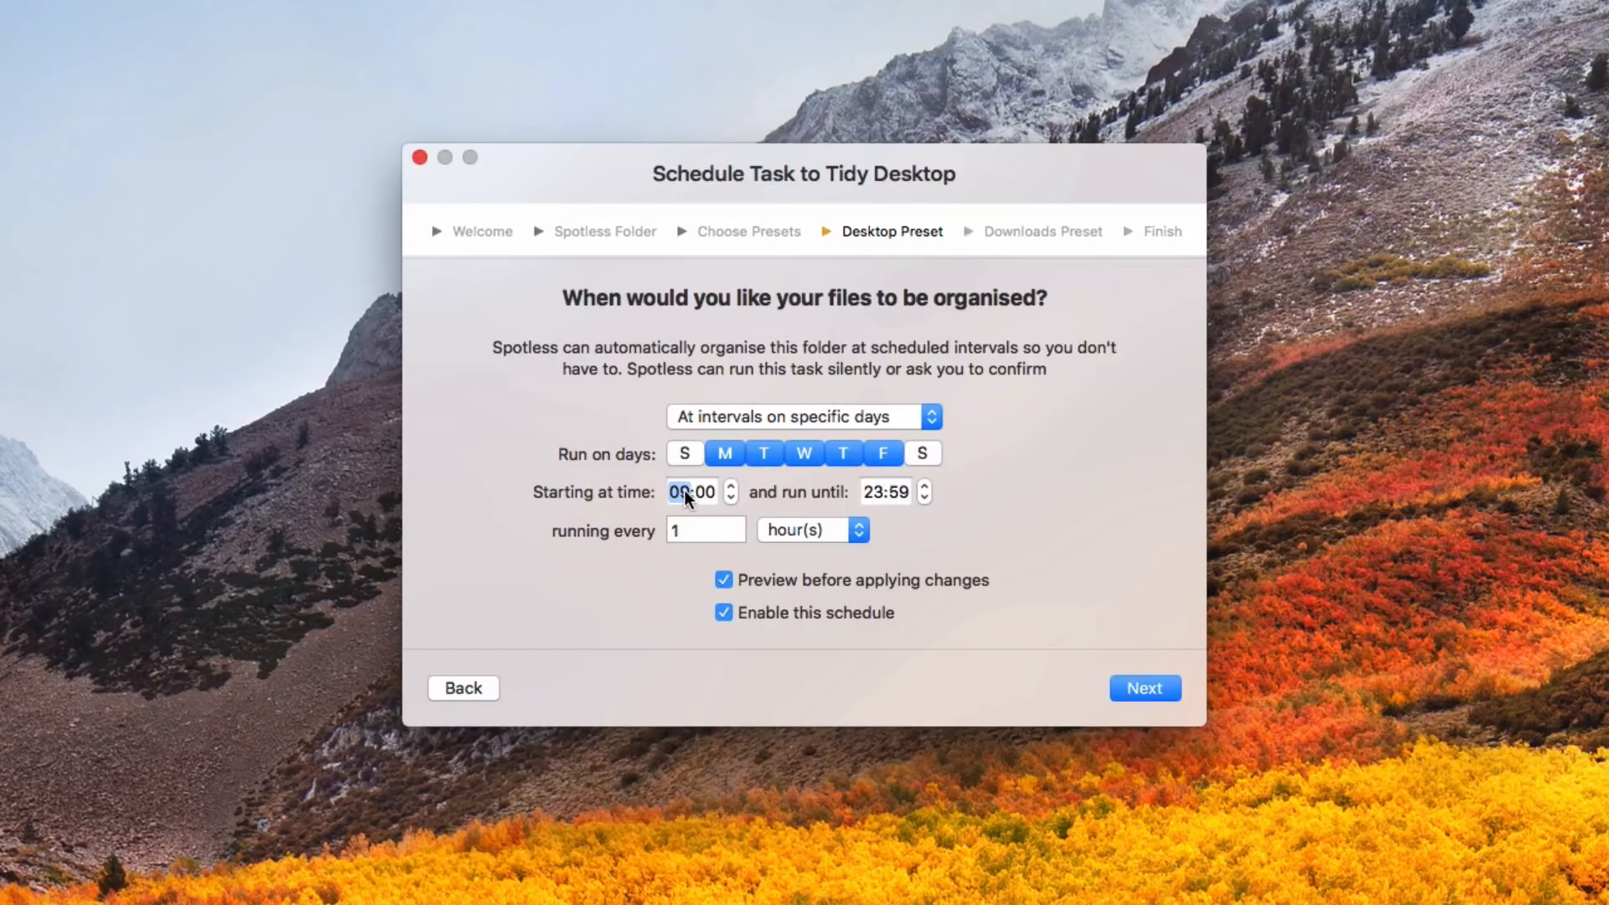
key("Tab")
type("17:00")
key("Tab")
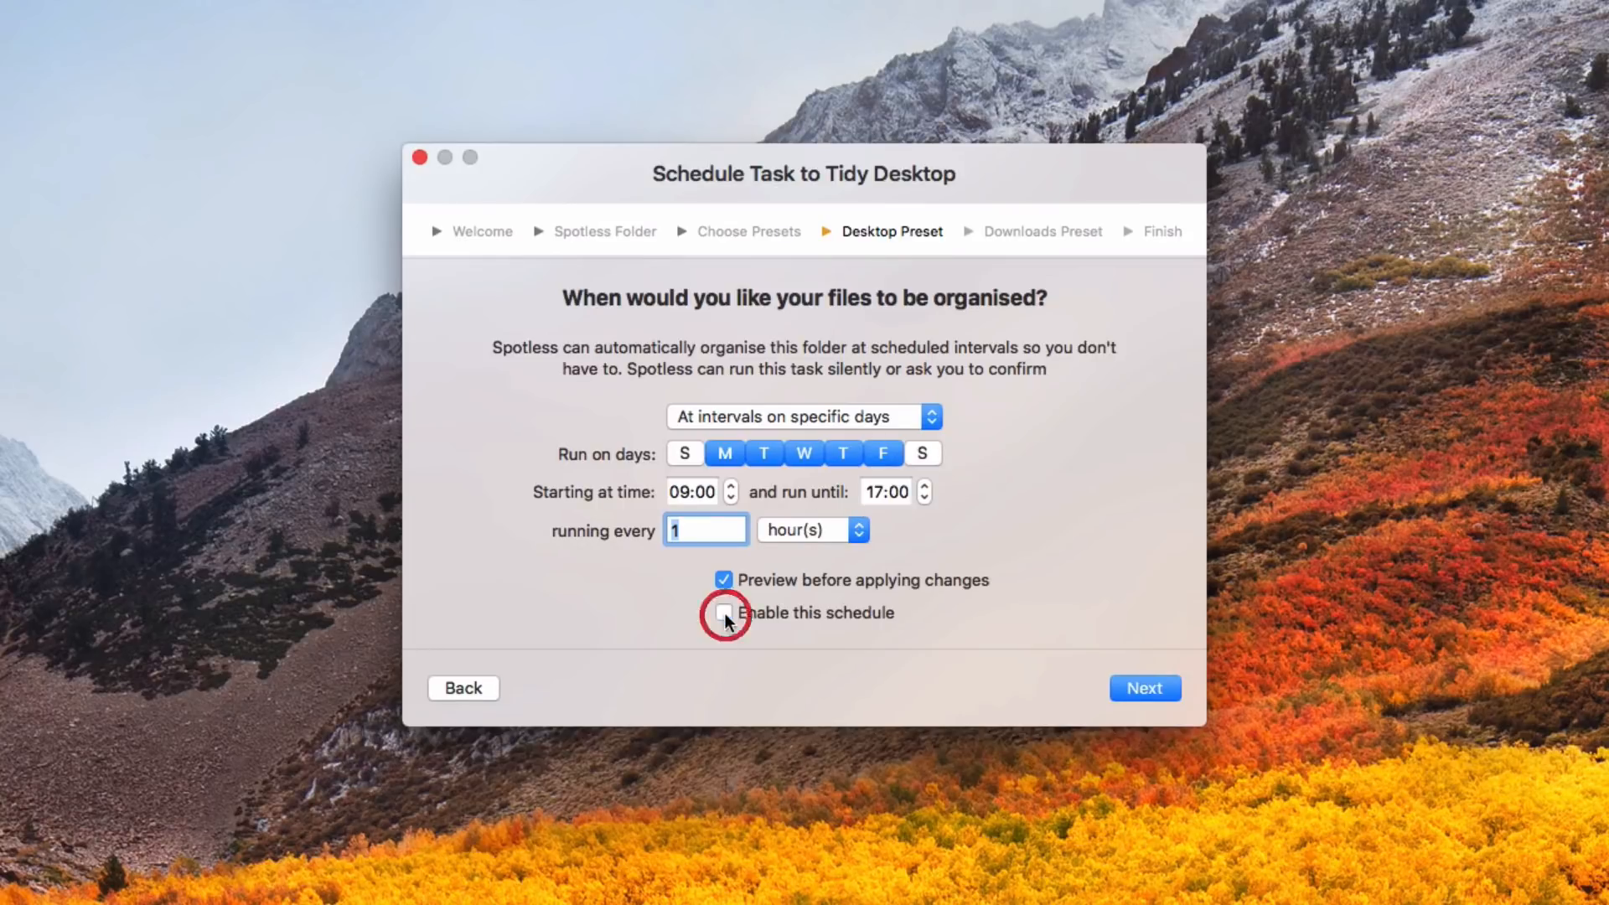
left_click(1138, 689)
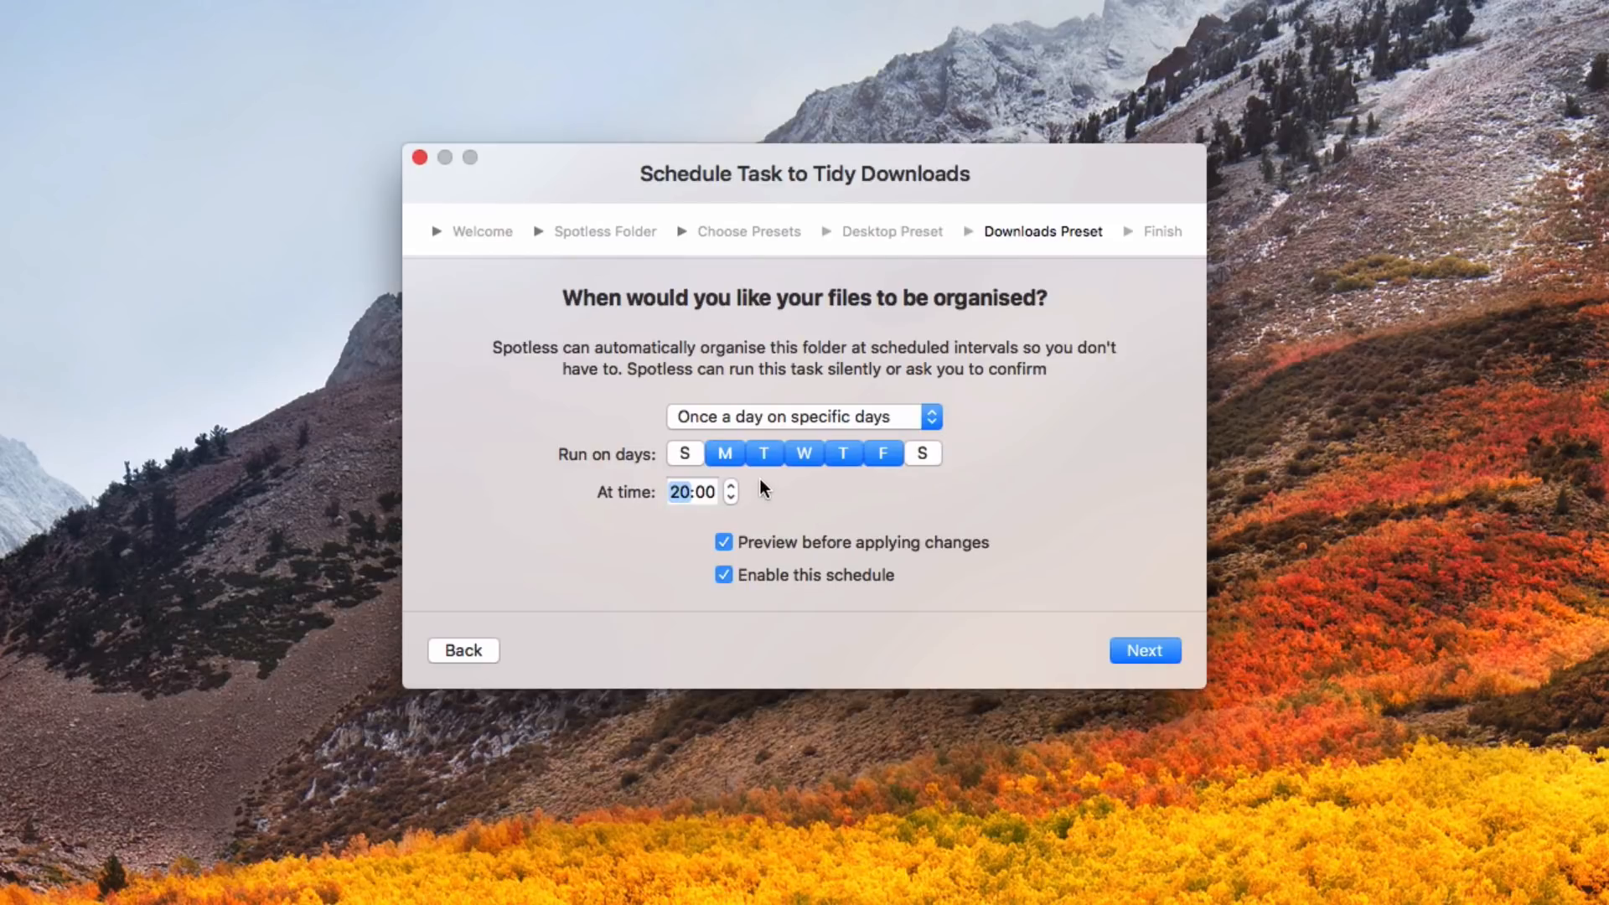
Schedule the Downloads task once a day on Fridays only and continue
left_click(841, 455)
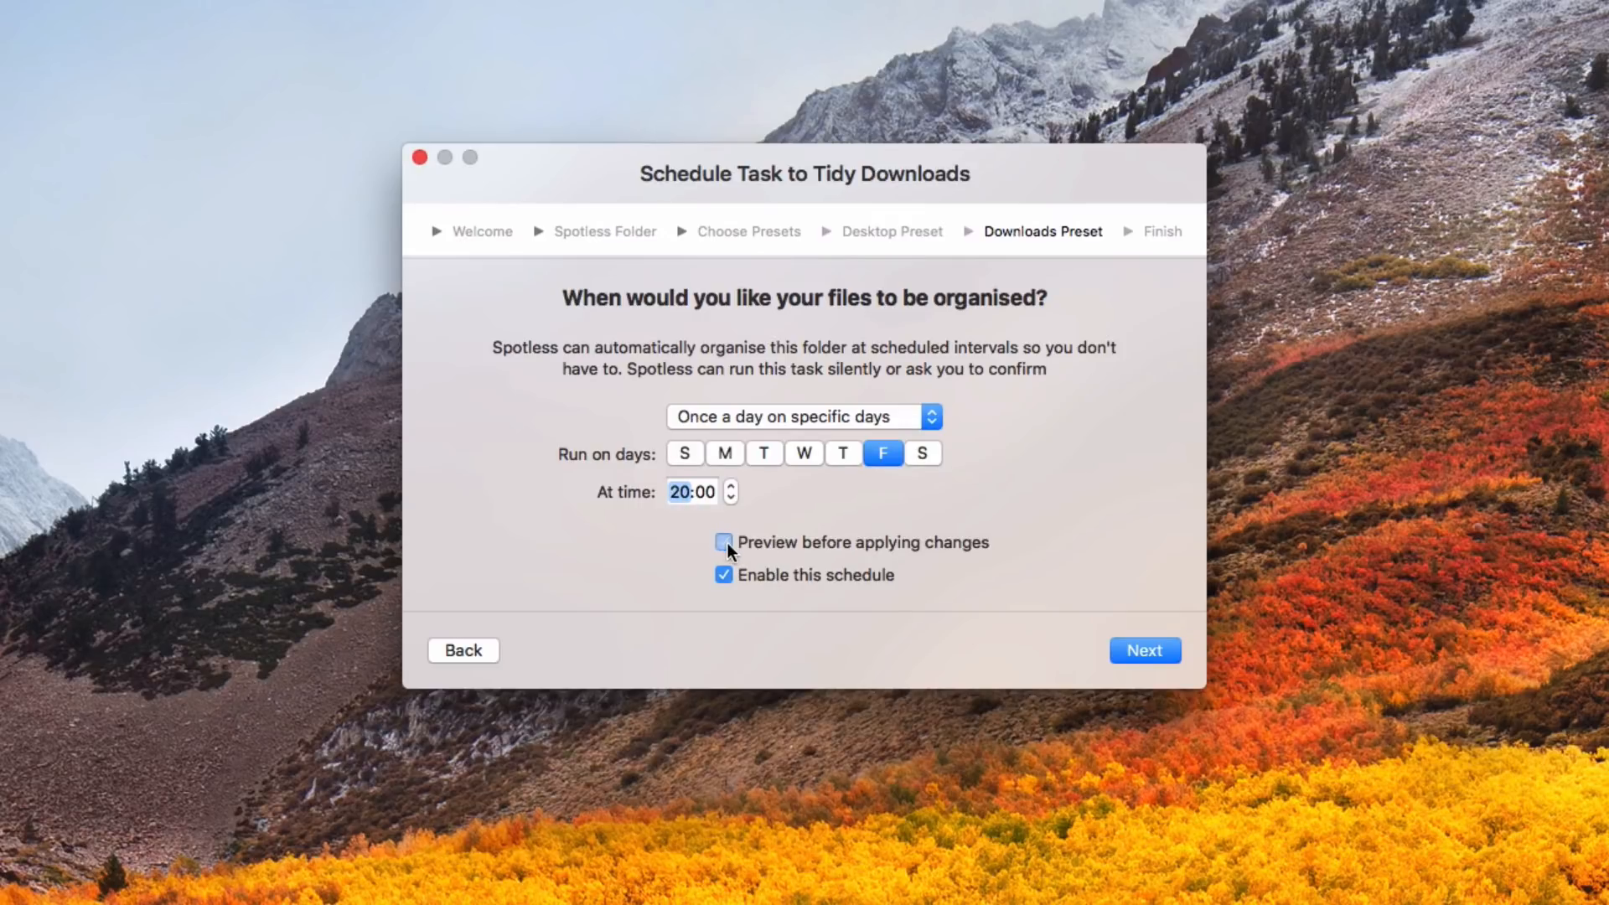
left_click(1140, 652)
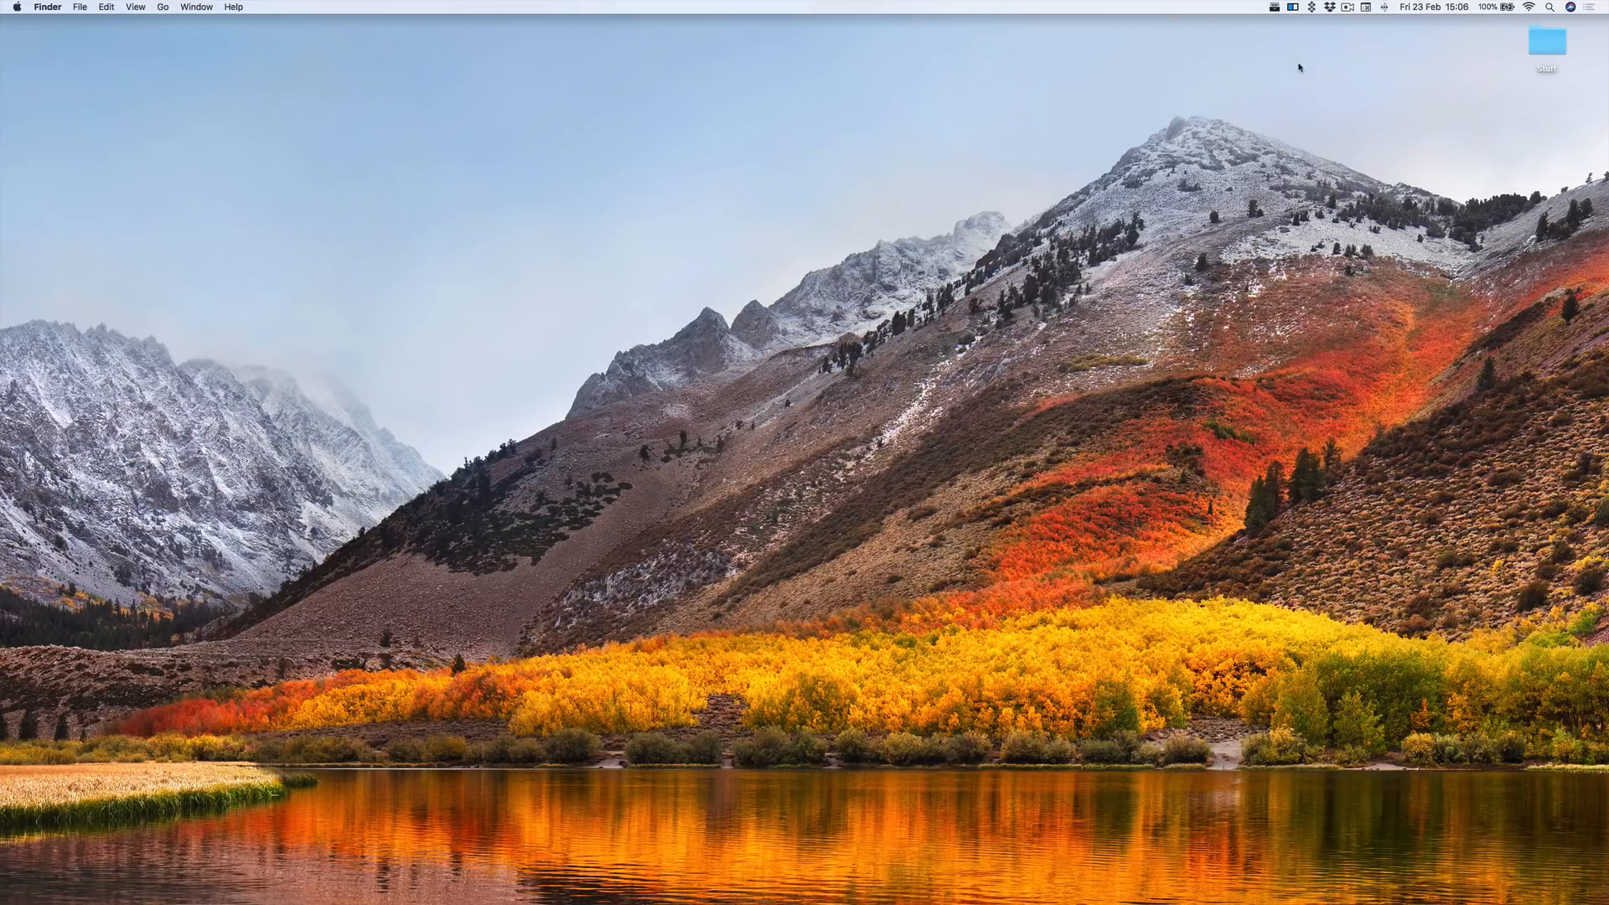
Open the Stuff folder on the desktop and look over its files from Budget.xlsx to uglyHeads_gDay.png
double_click(1548, 55)
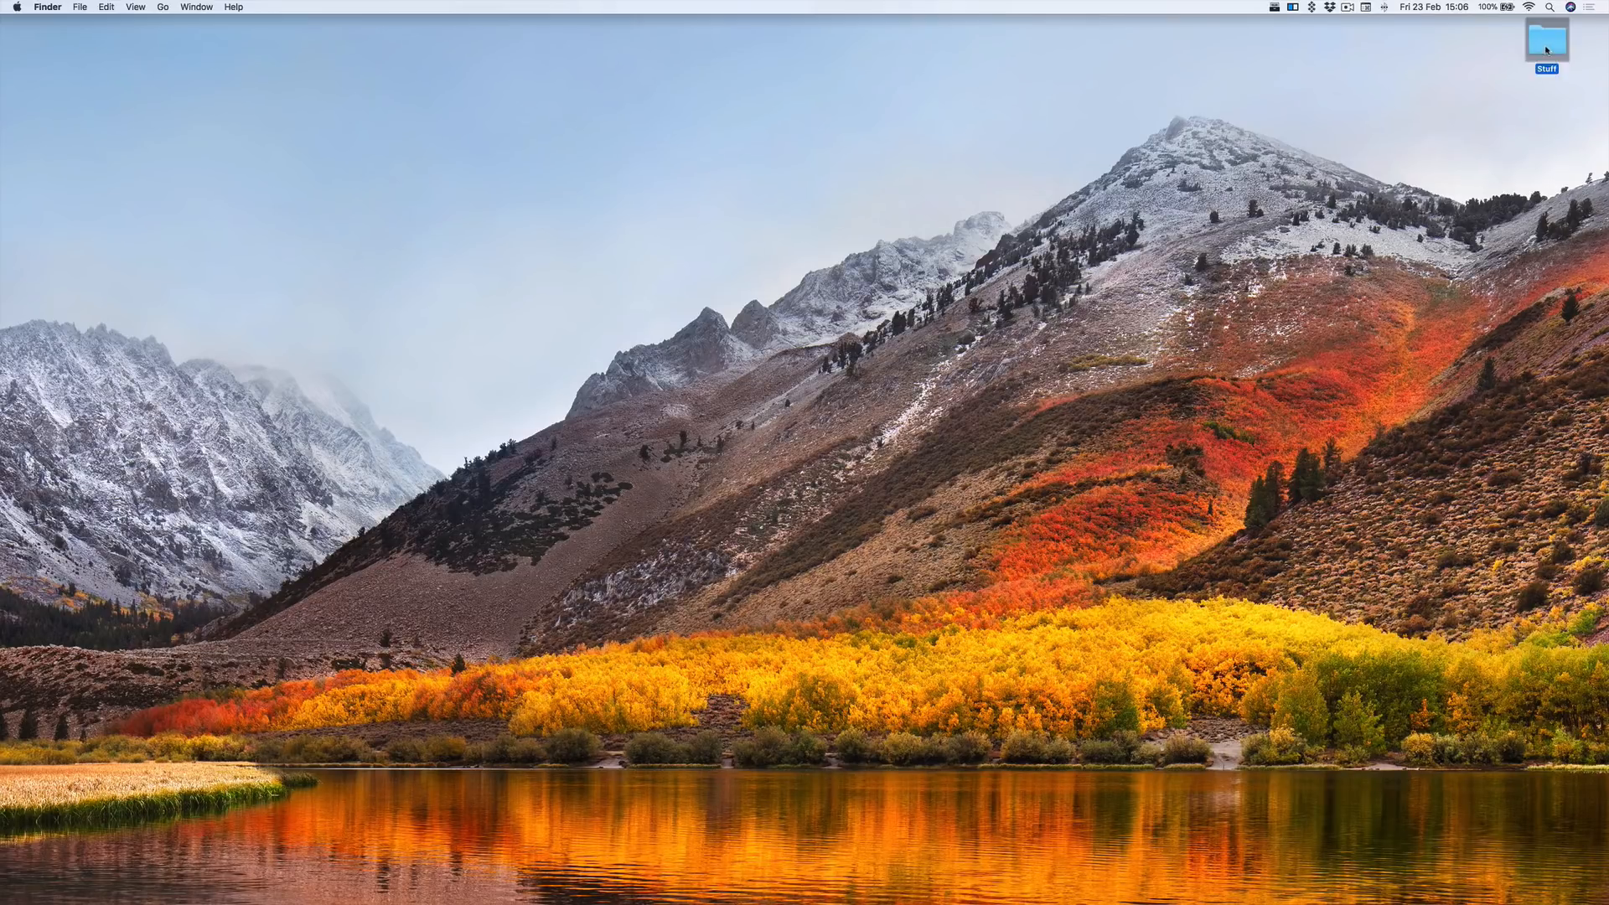
left_click(1056, 334)
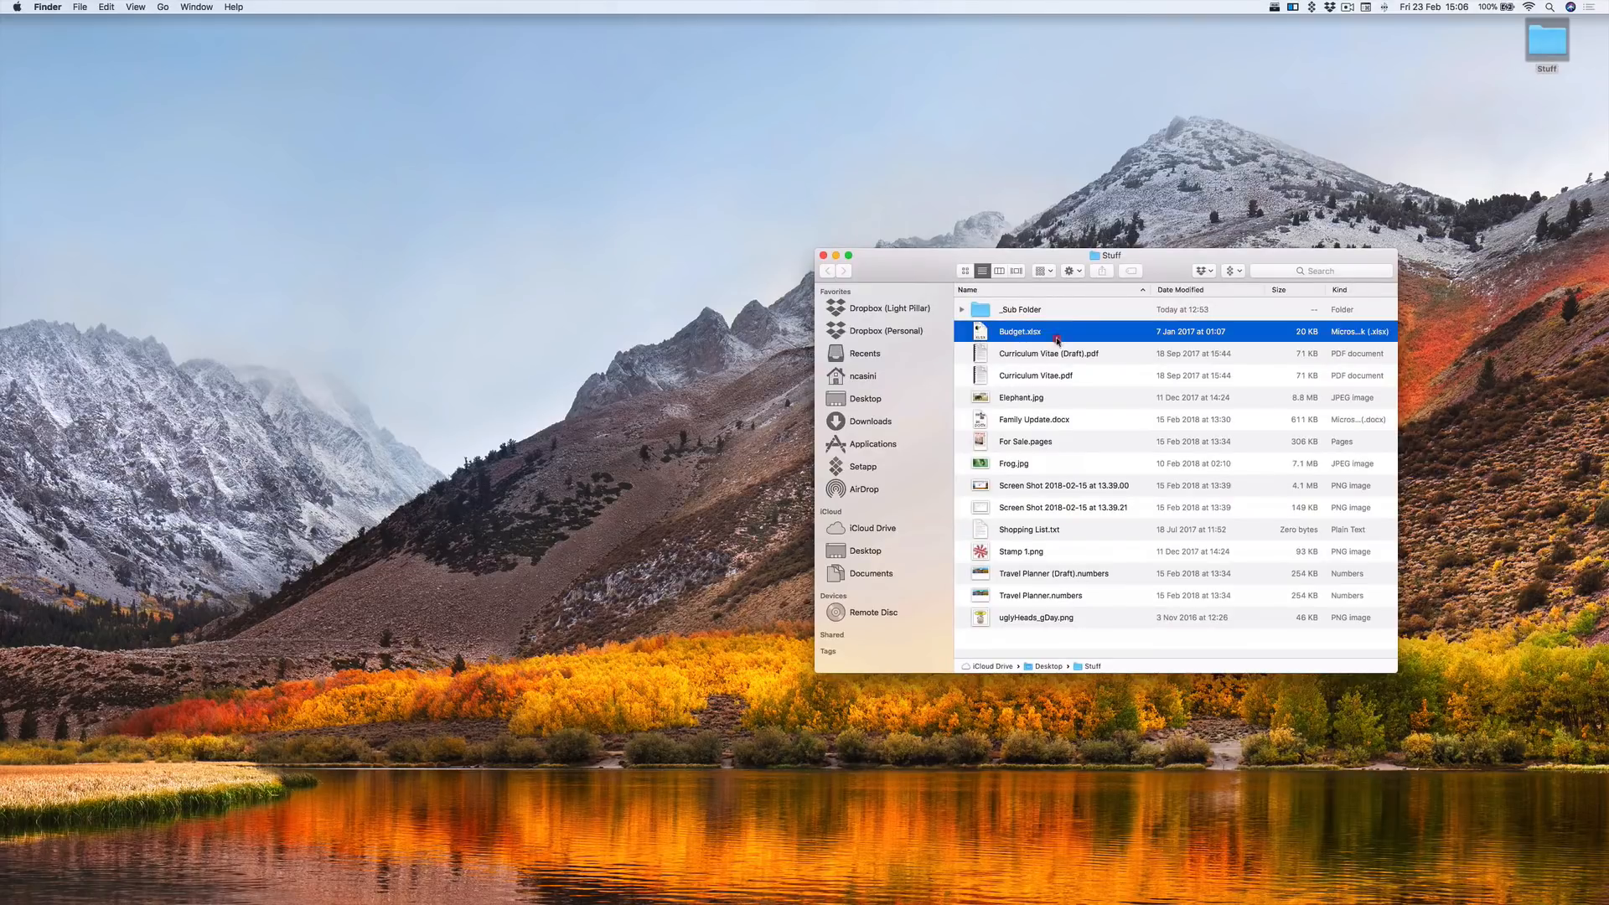
left_click(1053, 634)
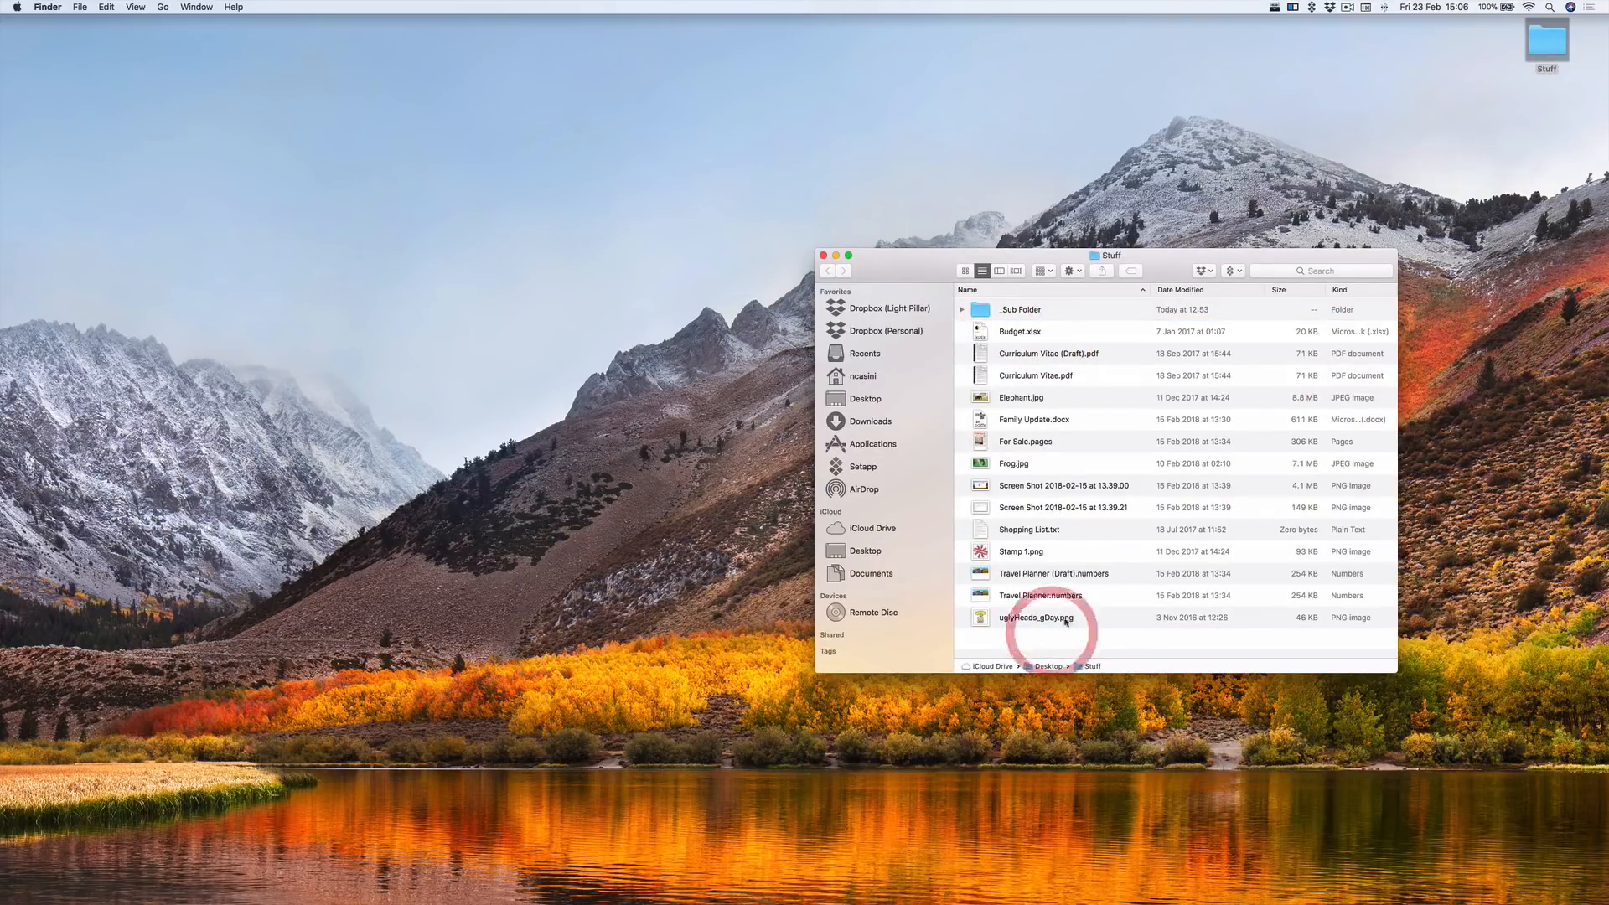
left_click(1055, 642)
left_click(1020, 332)
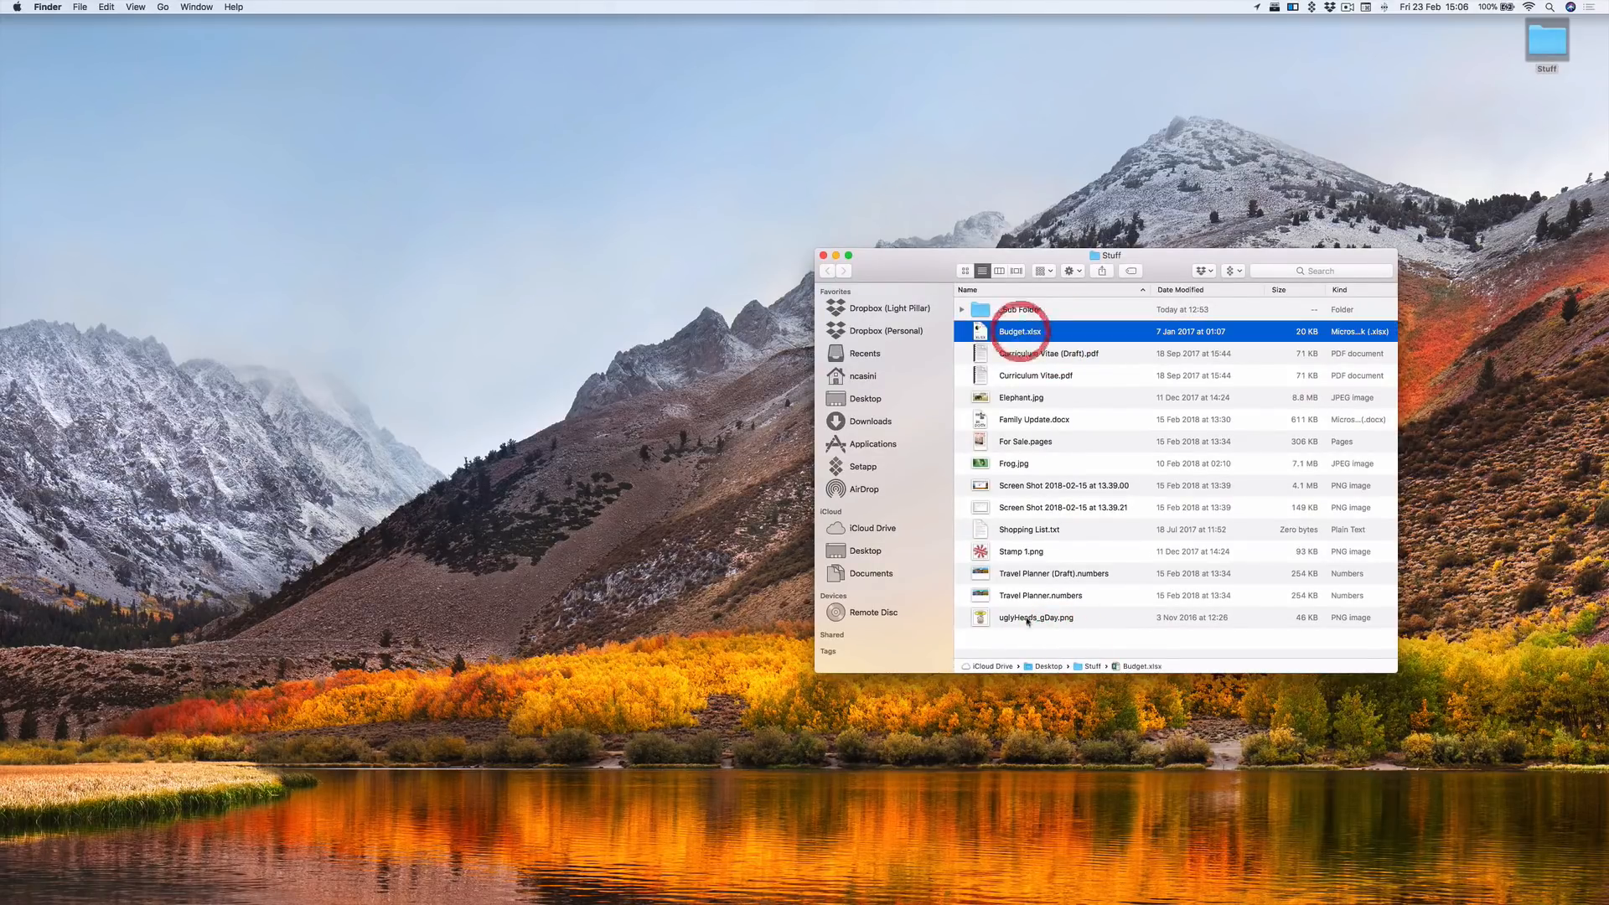
left_click(1028, 622, "shift")
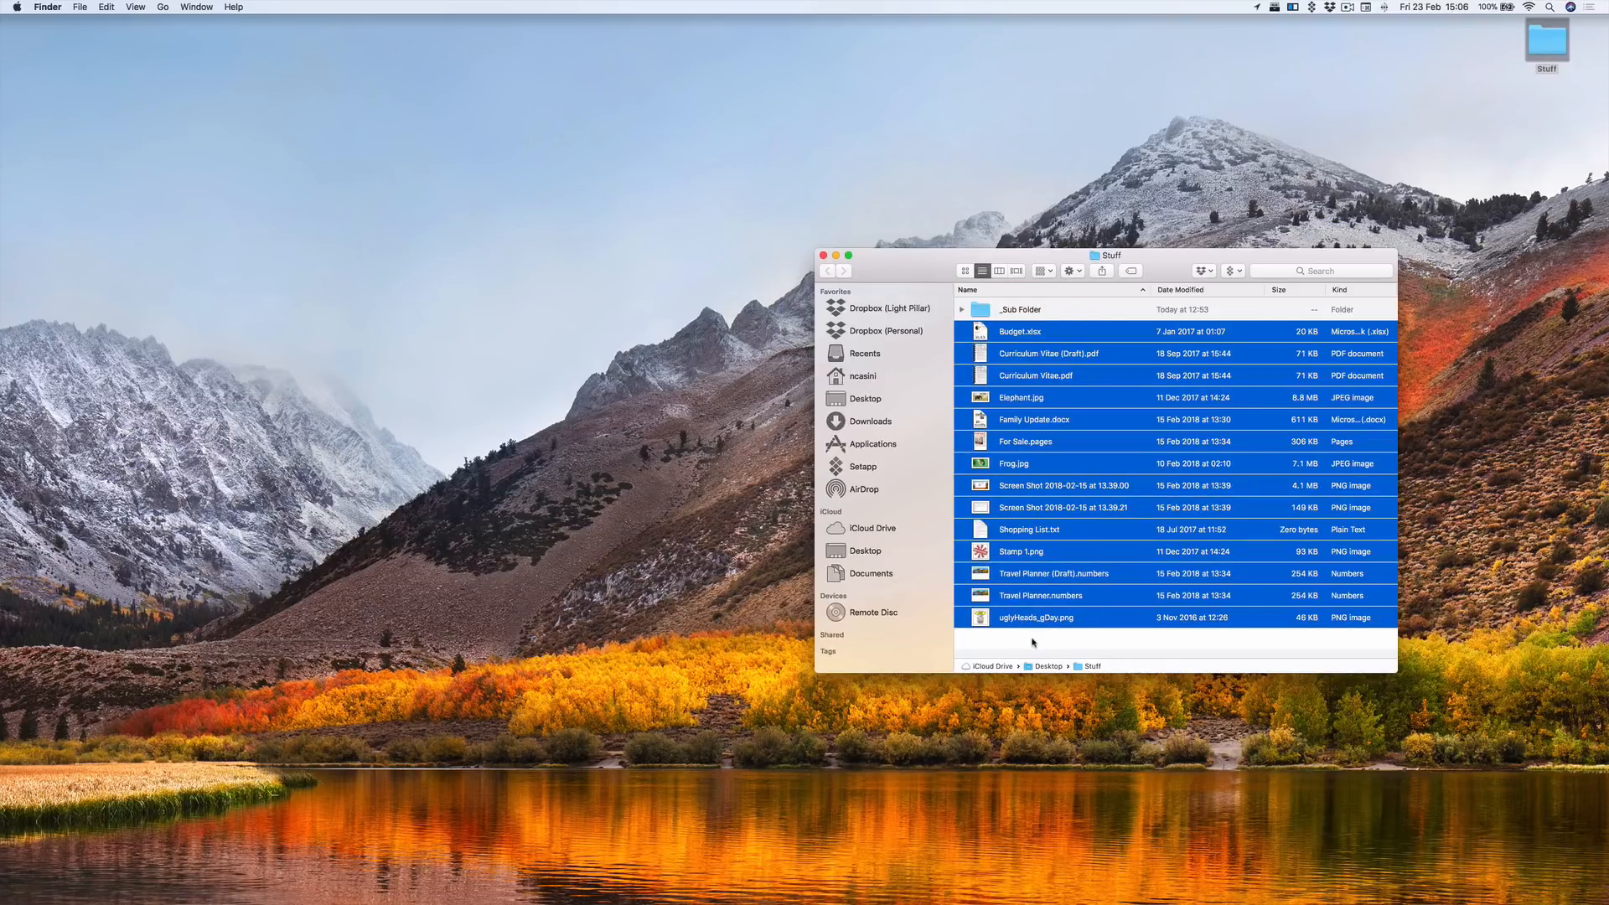
left_click(1033, 642)
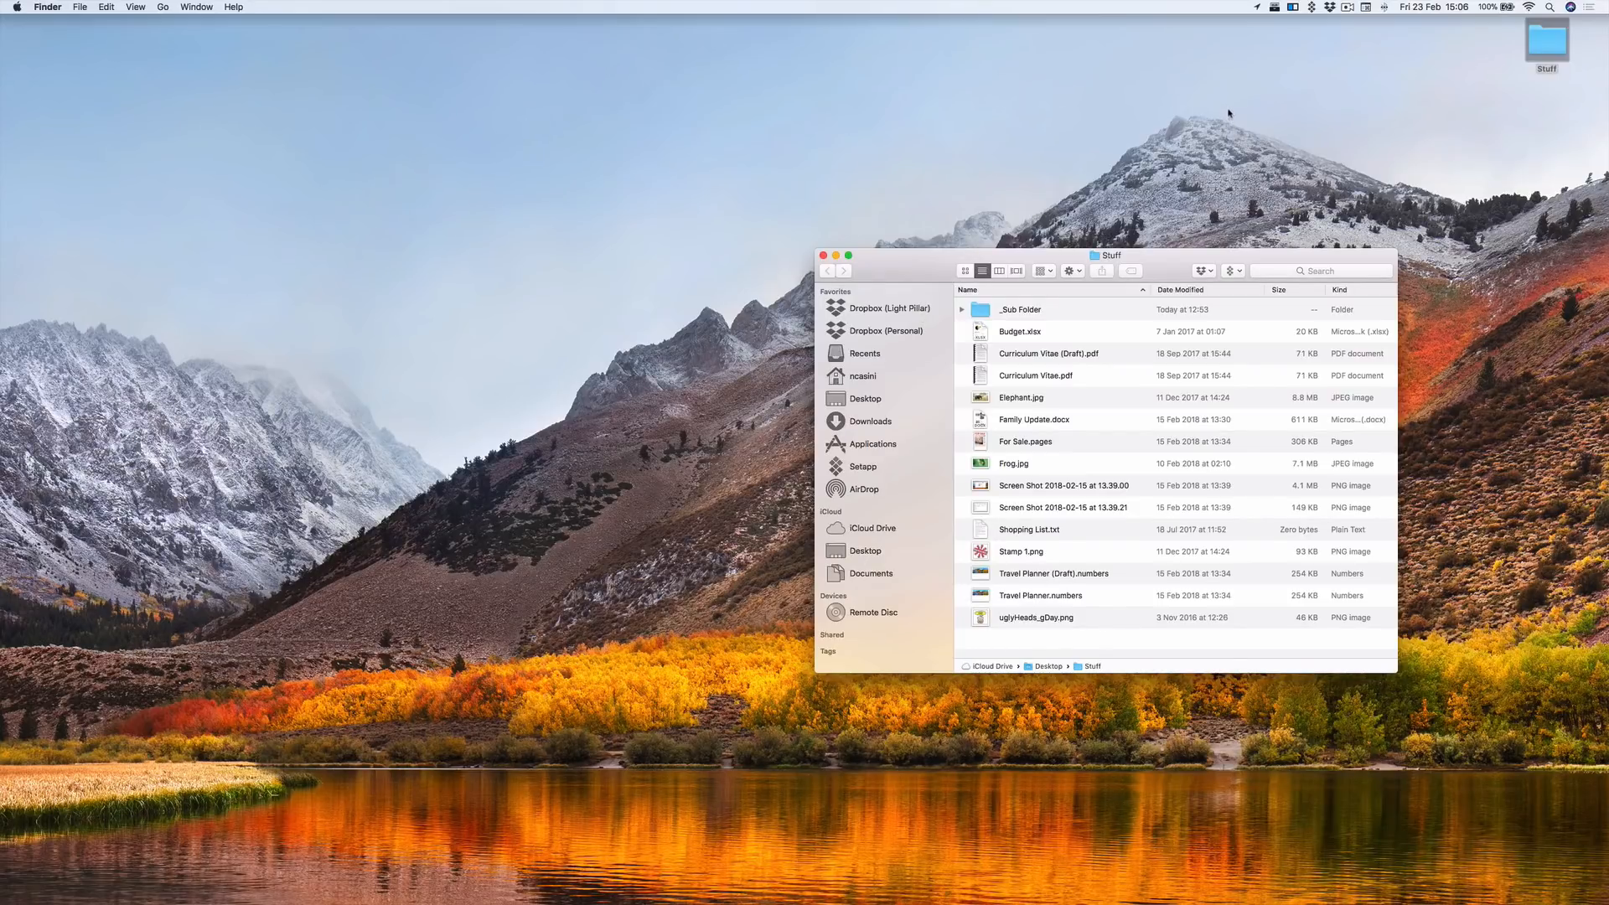
Open the Spotless folder in its own Finder window and return to the Stuff window
left_click(1275, 8)
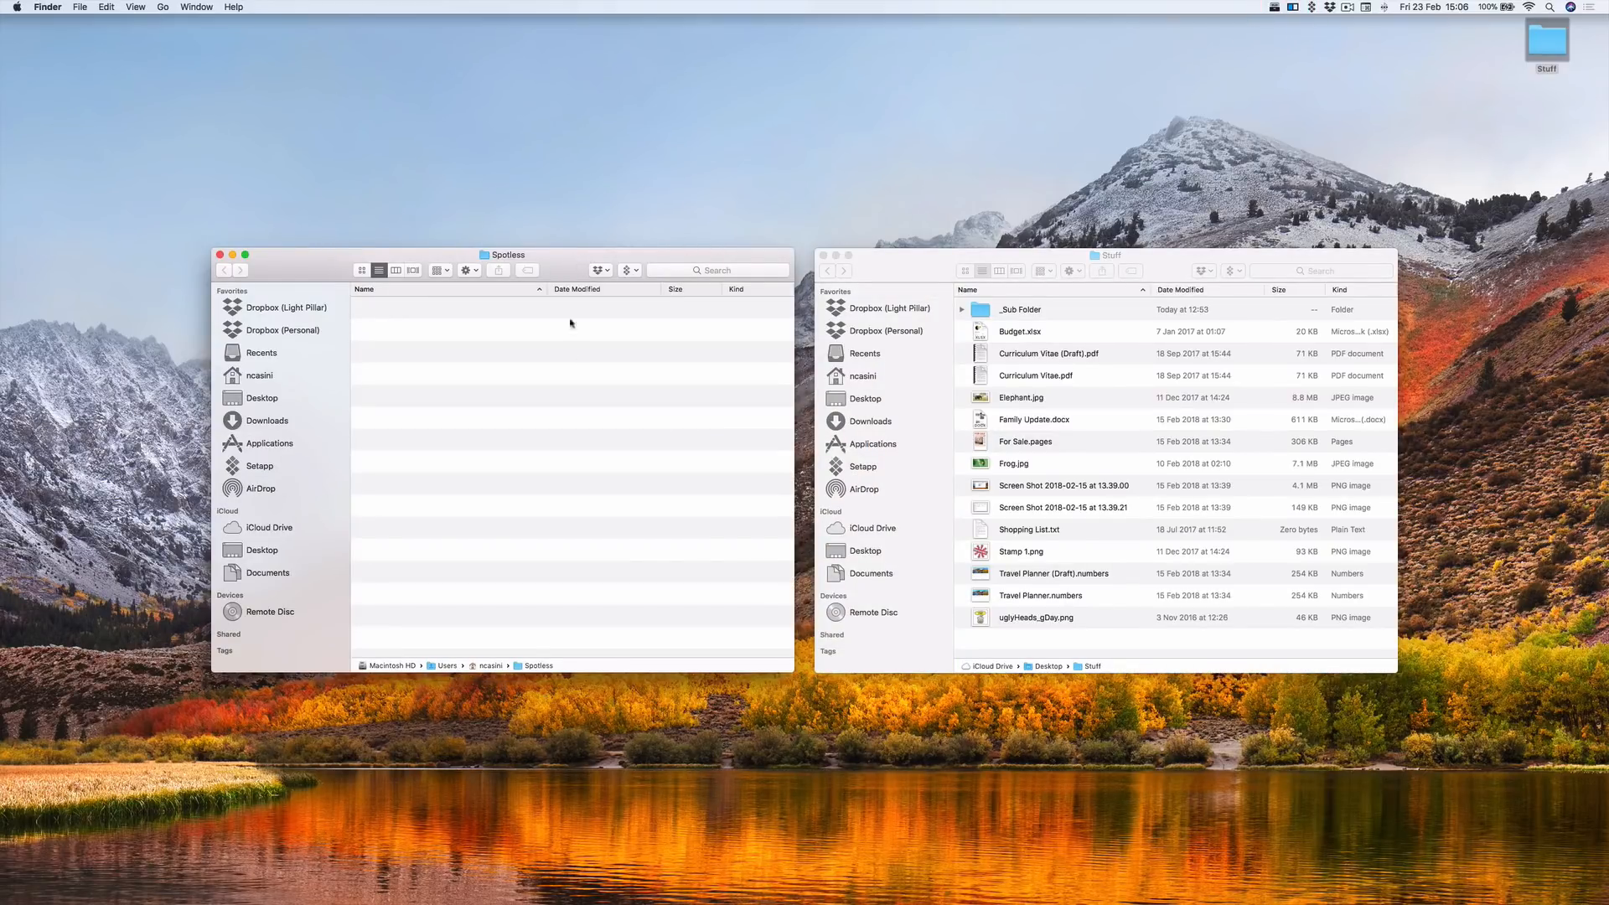
left_click(454, 434)
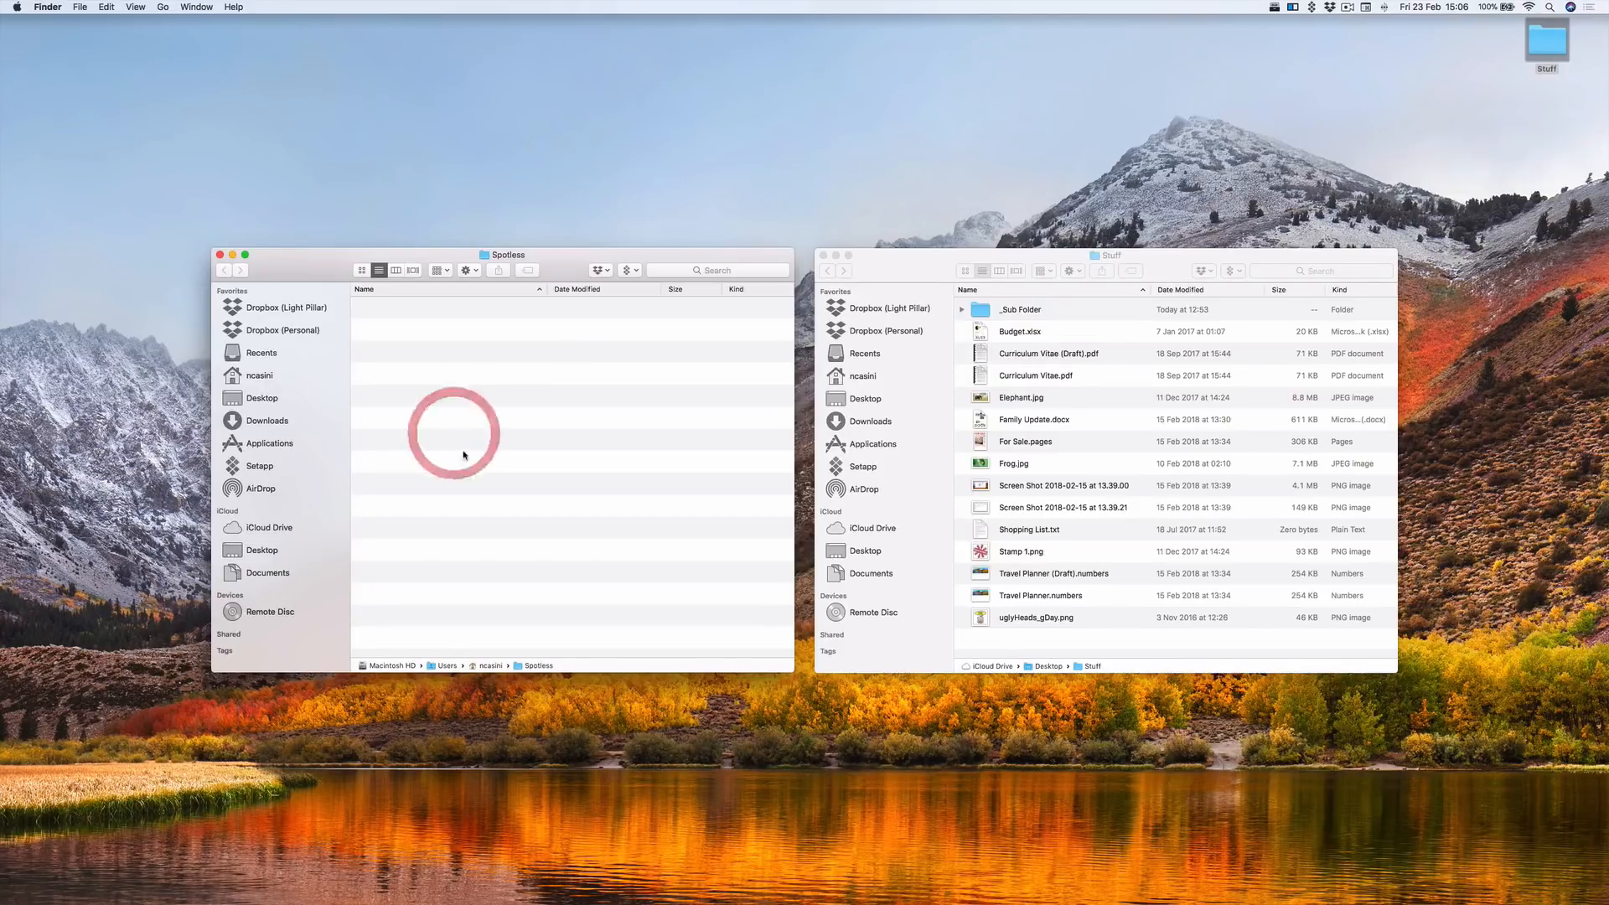
left_click(925, 266)
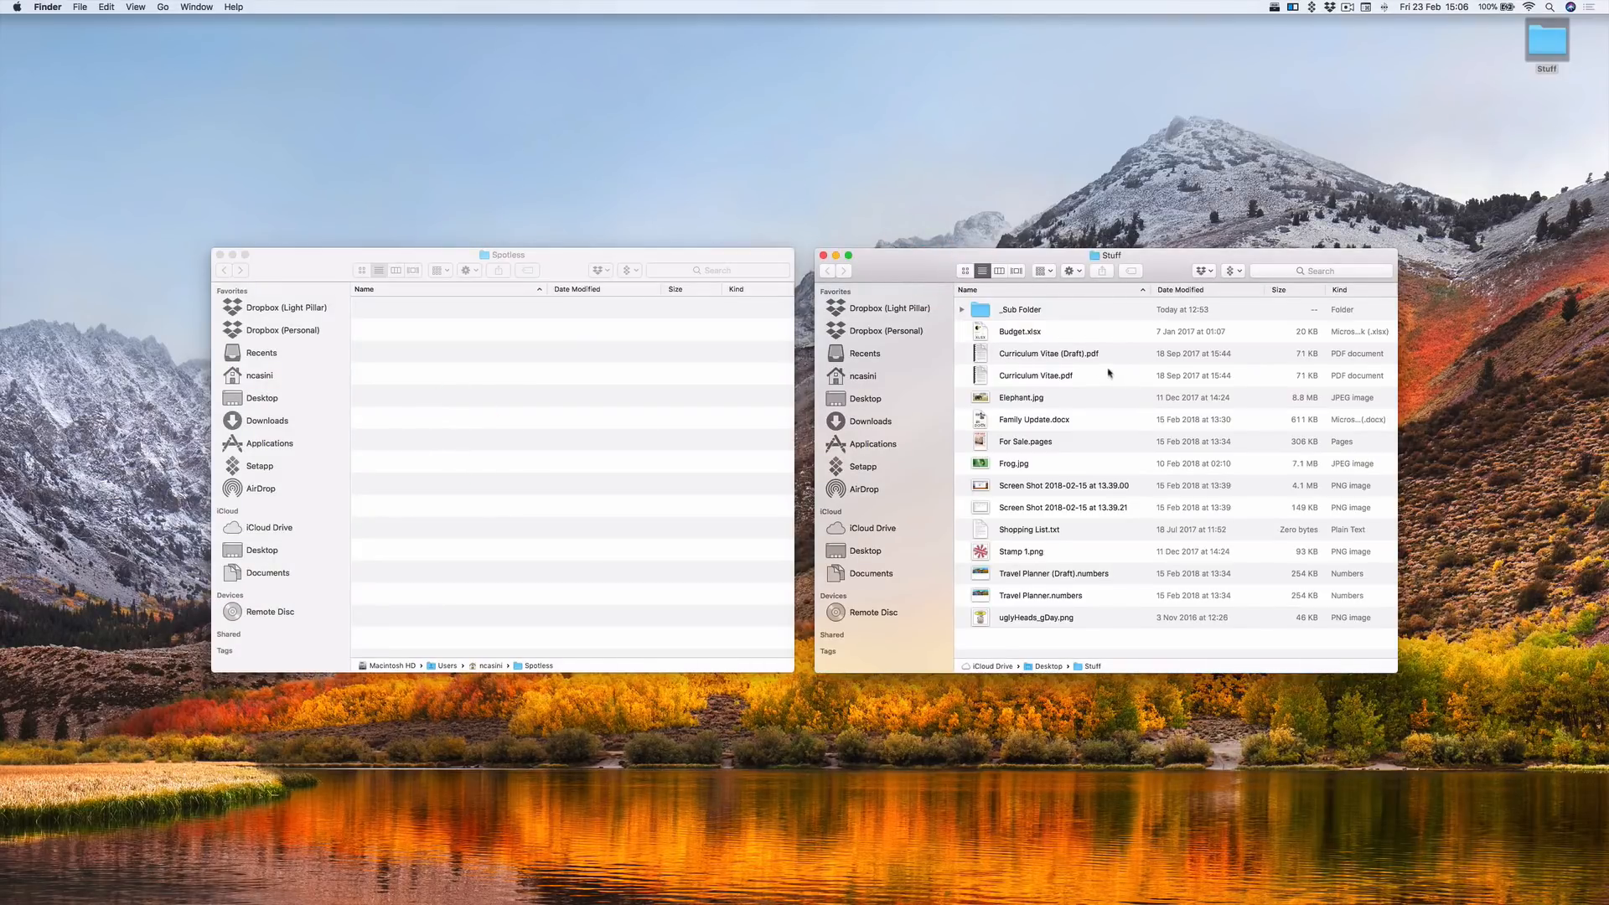
Select the files from Budget.xlsx to uglyHeads_gDay.png in the Stuff folder and send them to Spotless for Autotidy
left_click(1022, 333)
left_click(1024, 620, "shift")
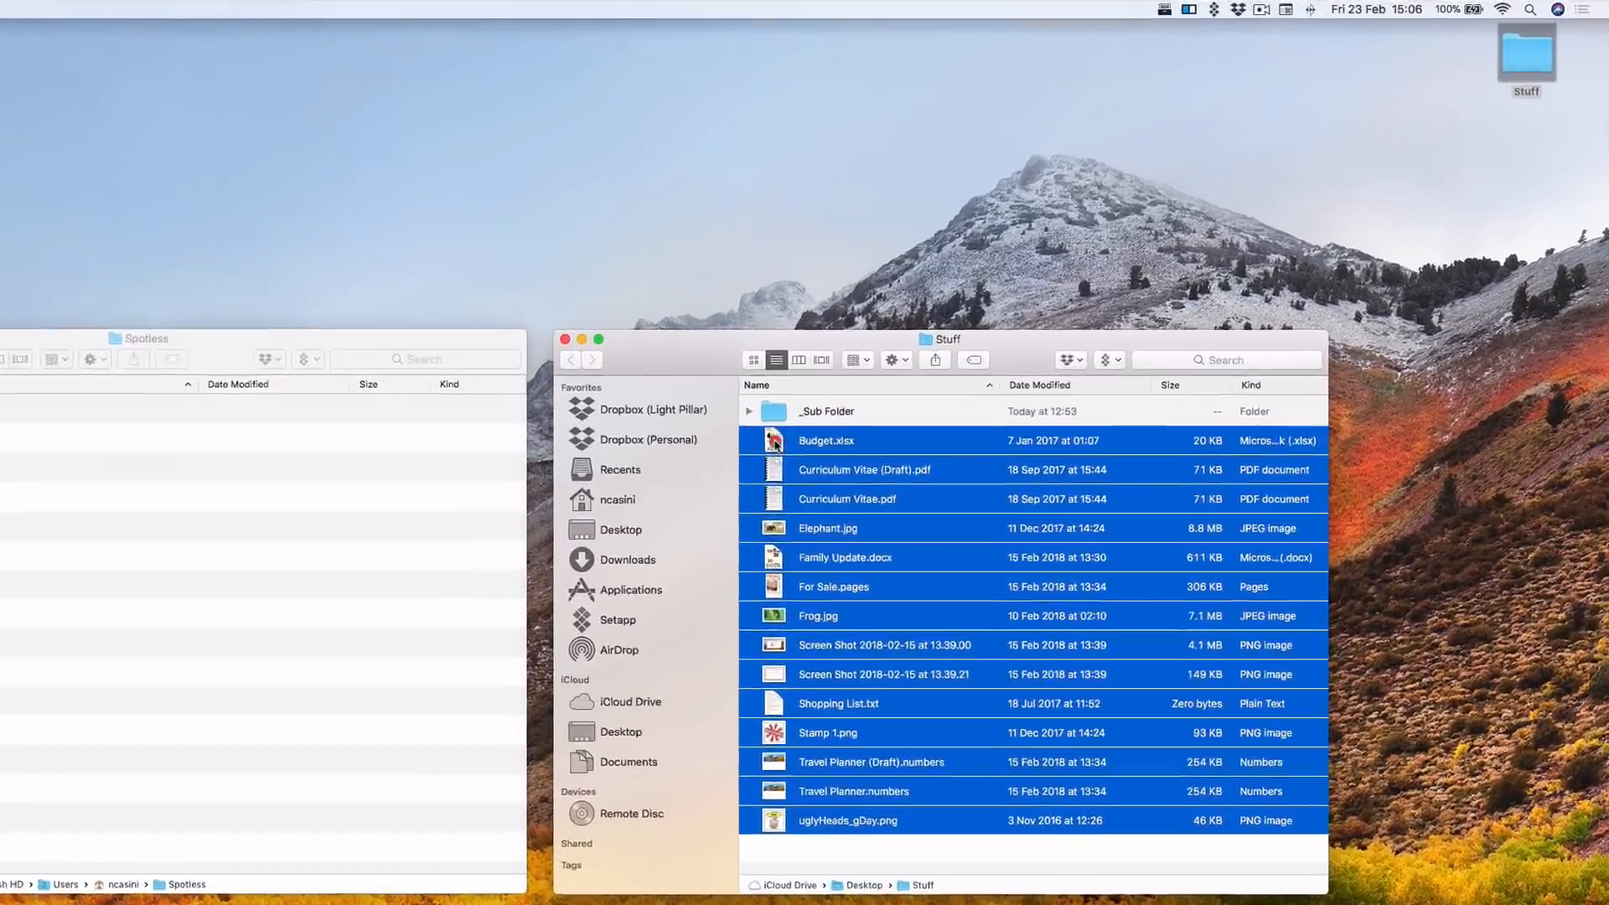
left_click_drag(971, 338, 1259, 169)
left_click_drag(892, 342, 817, 133)
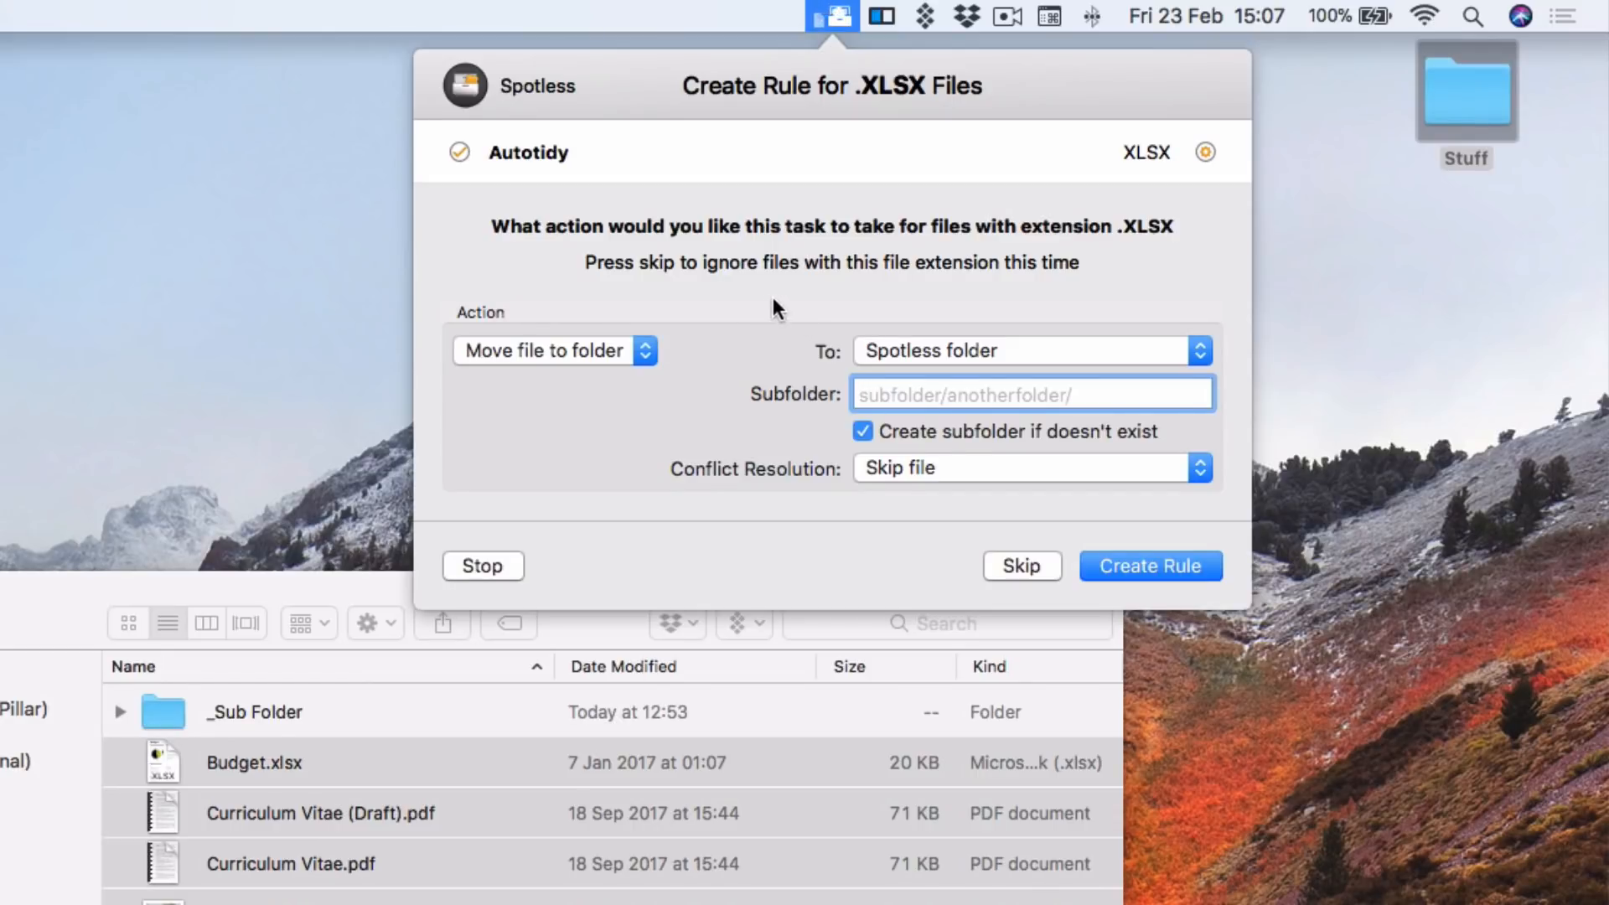
Examine the available actions and destination folders for the .XLSX rule without changing them
left_click(528, 354)
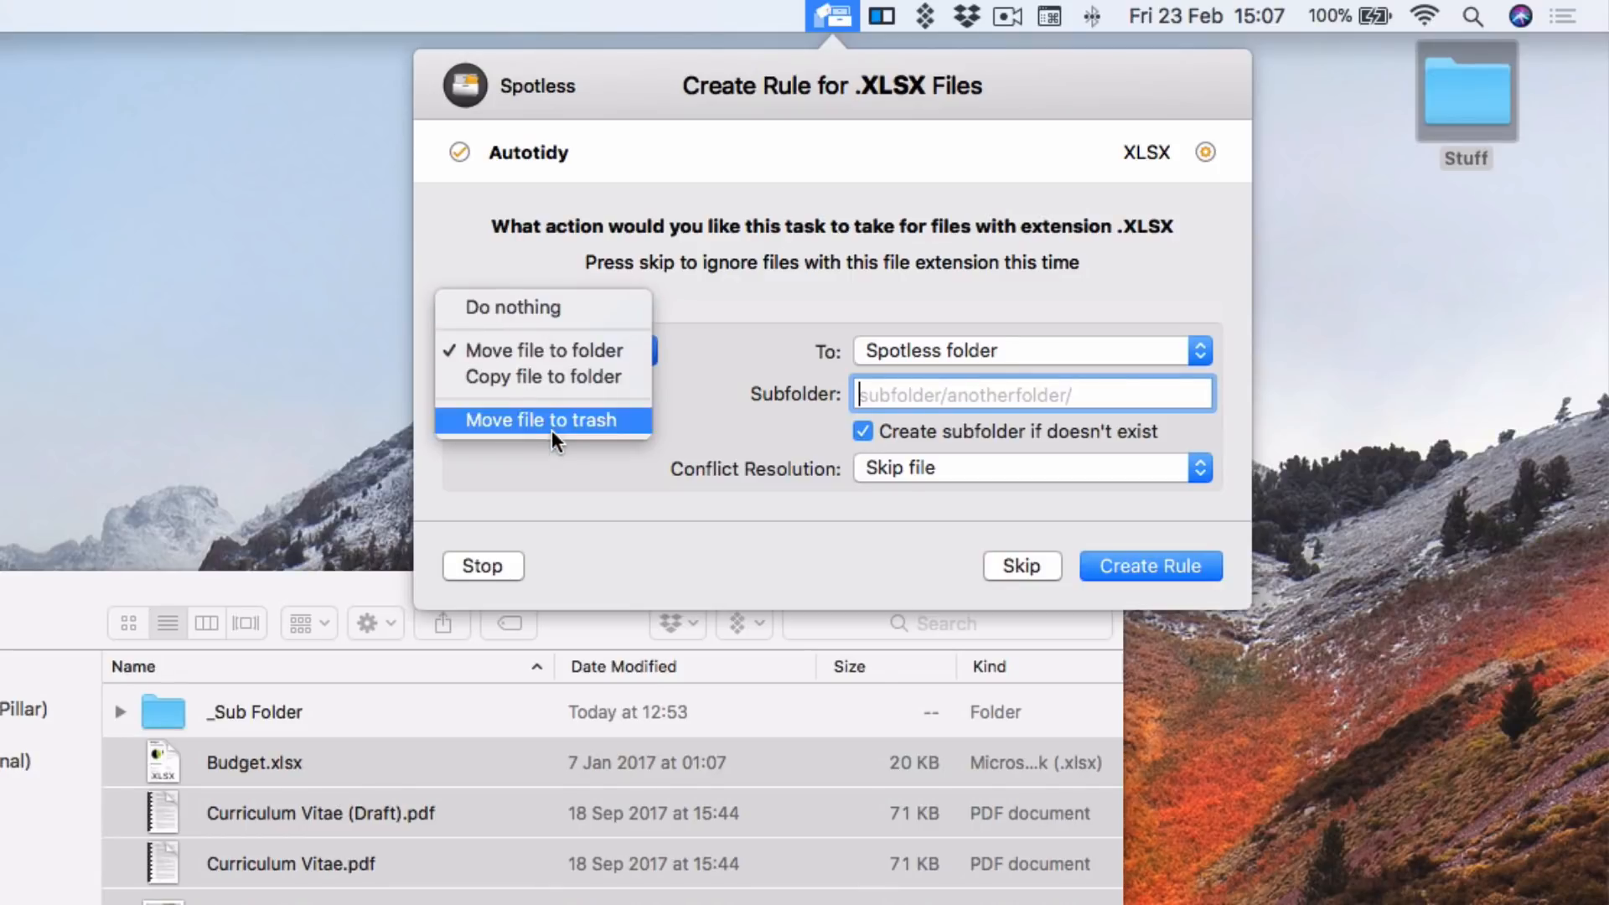
left_click(517, 496)
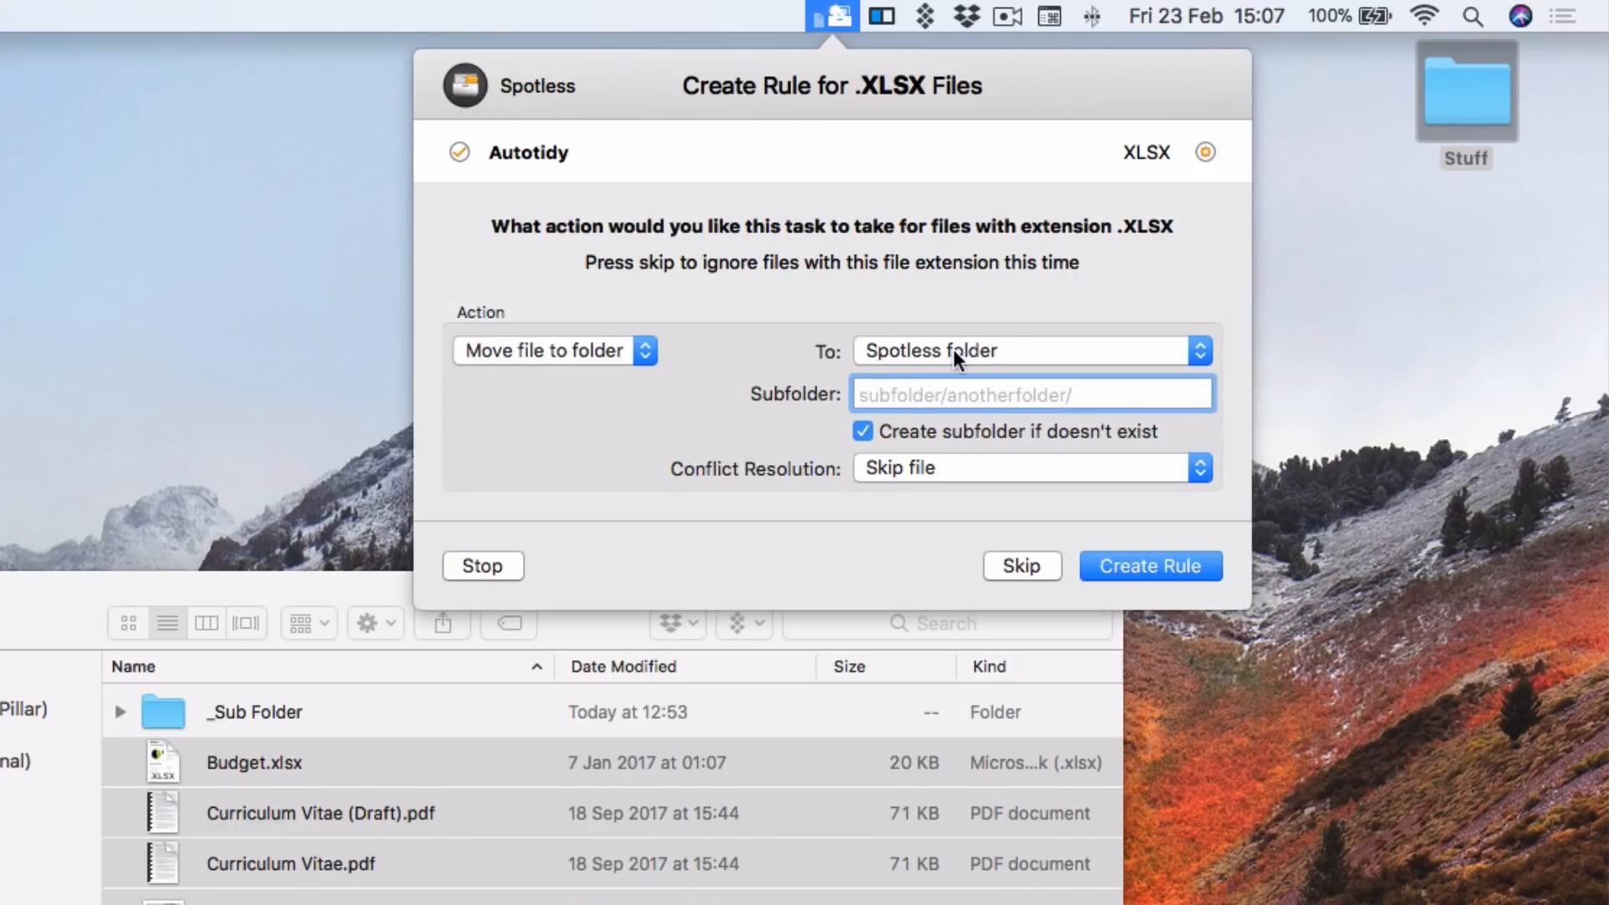
left_click(983, 349)
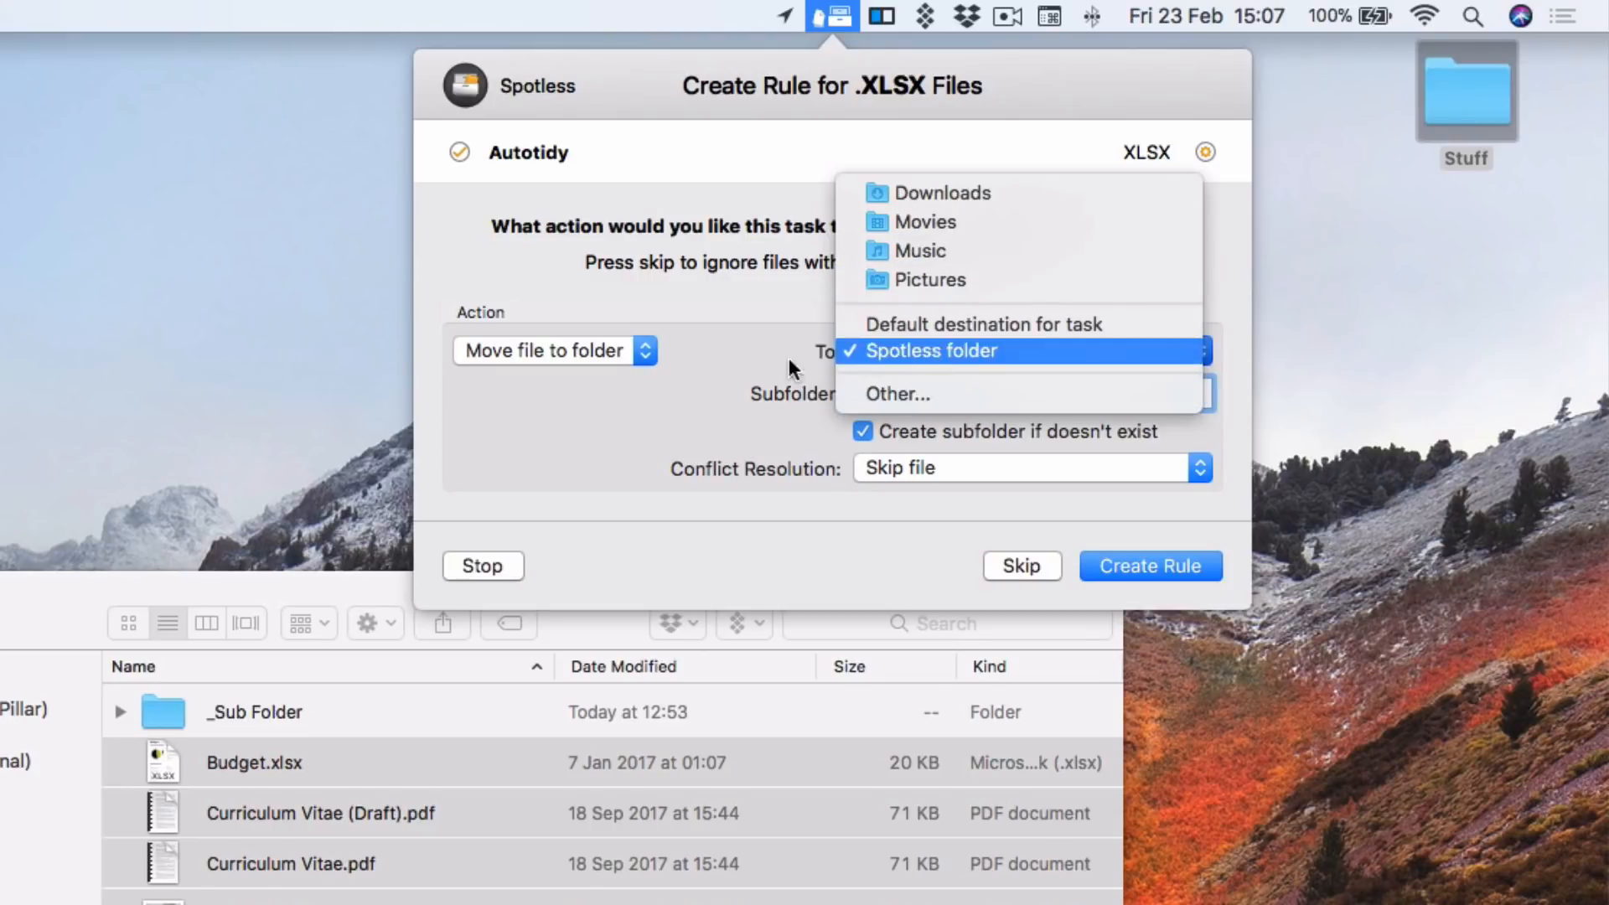
left_click(760, 355)
Set the .XLSX rule's subfolder to Documents/Excel, review the conflict resolution options while keeping Skip file, and create the rule
left_click(894, 391)
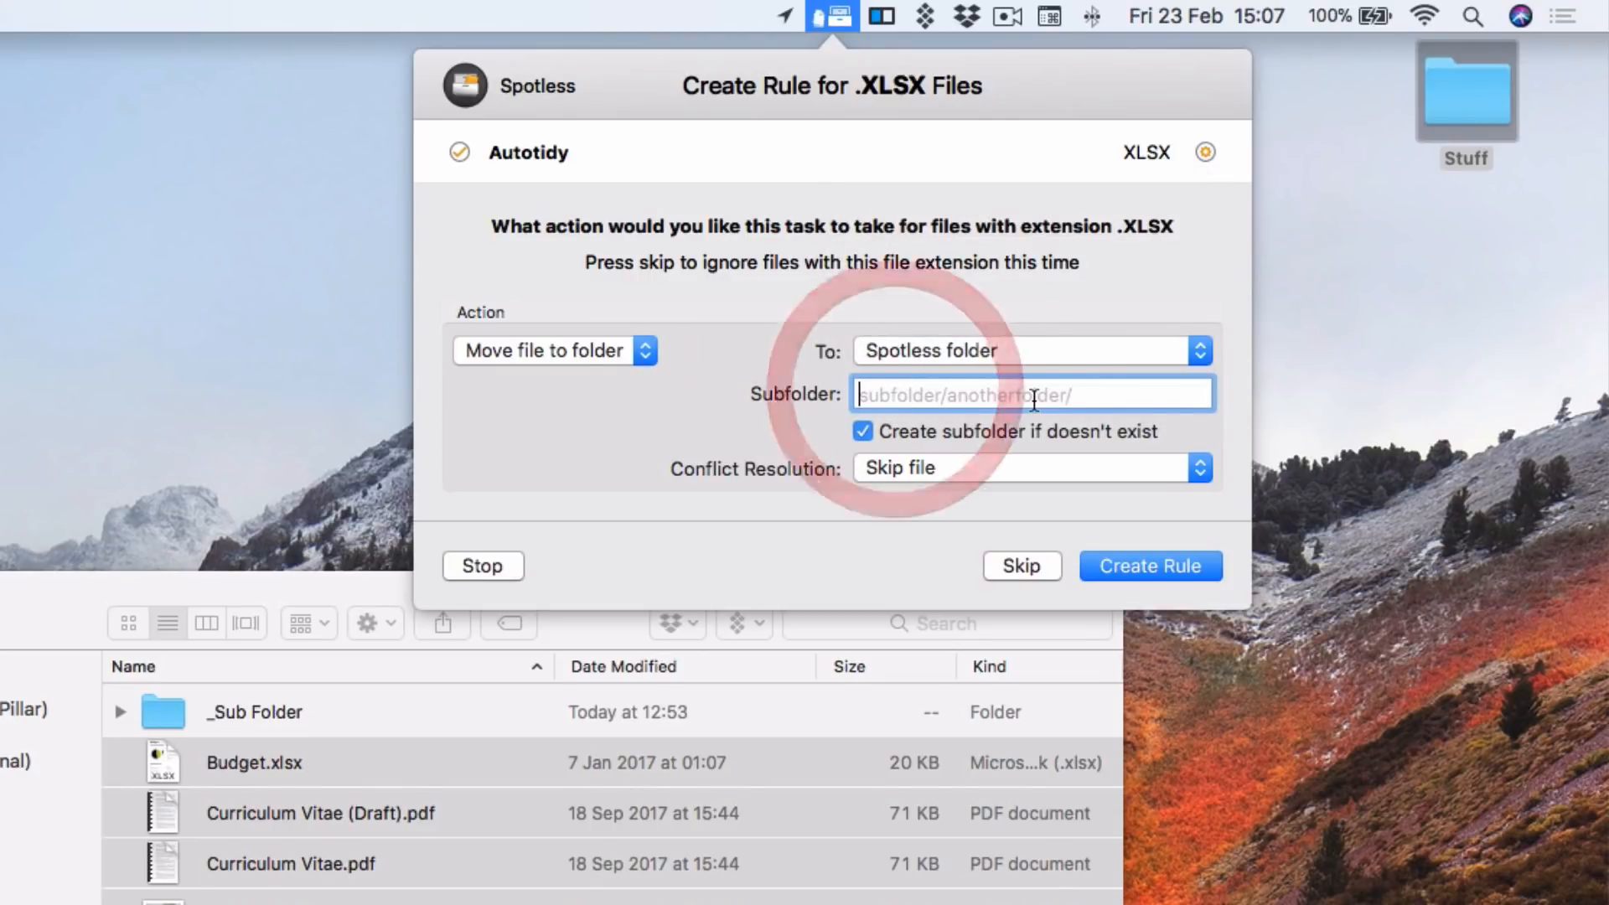
type("D")
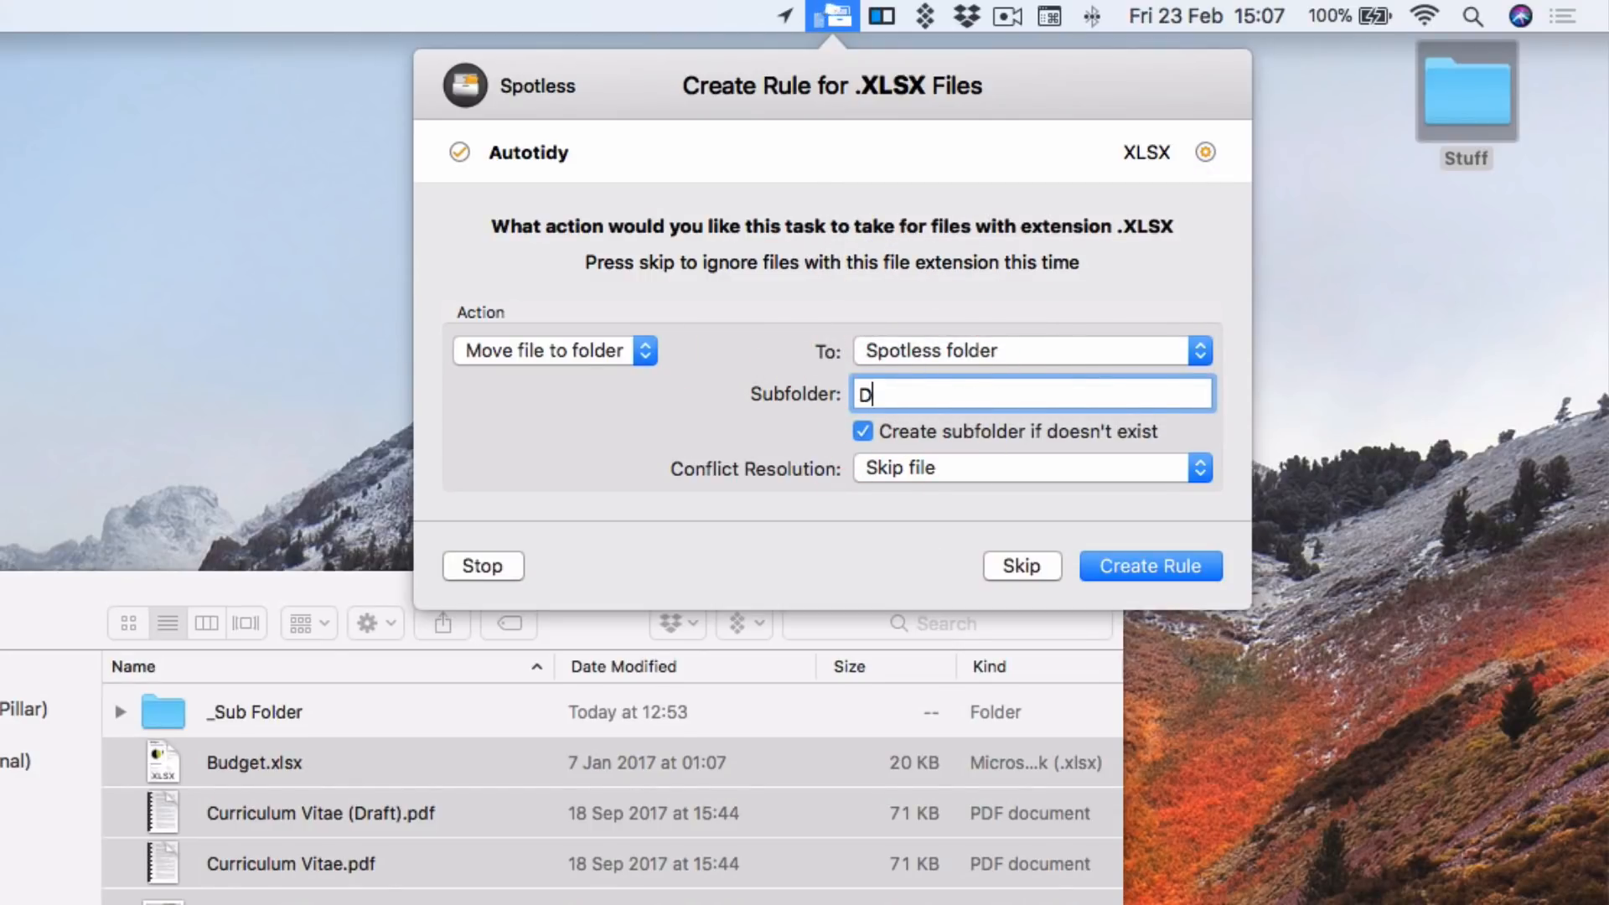
type("ocument")
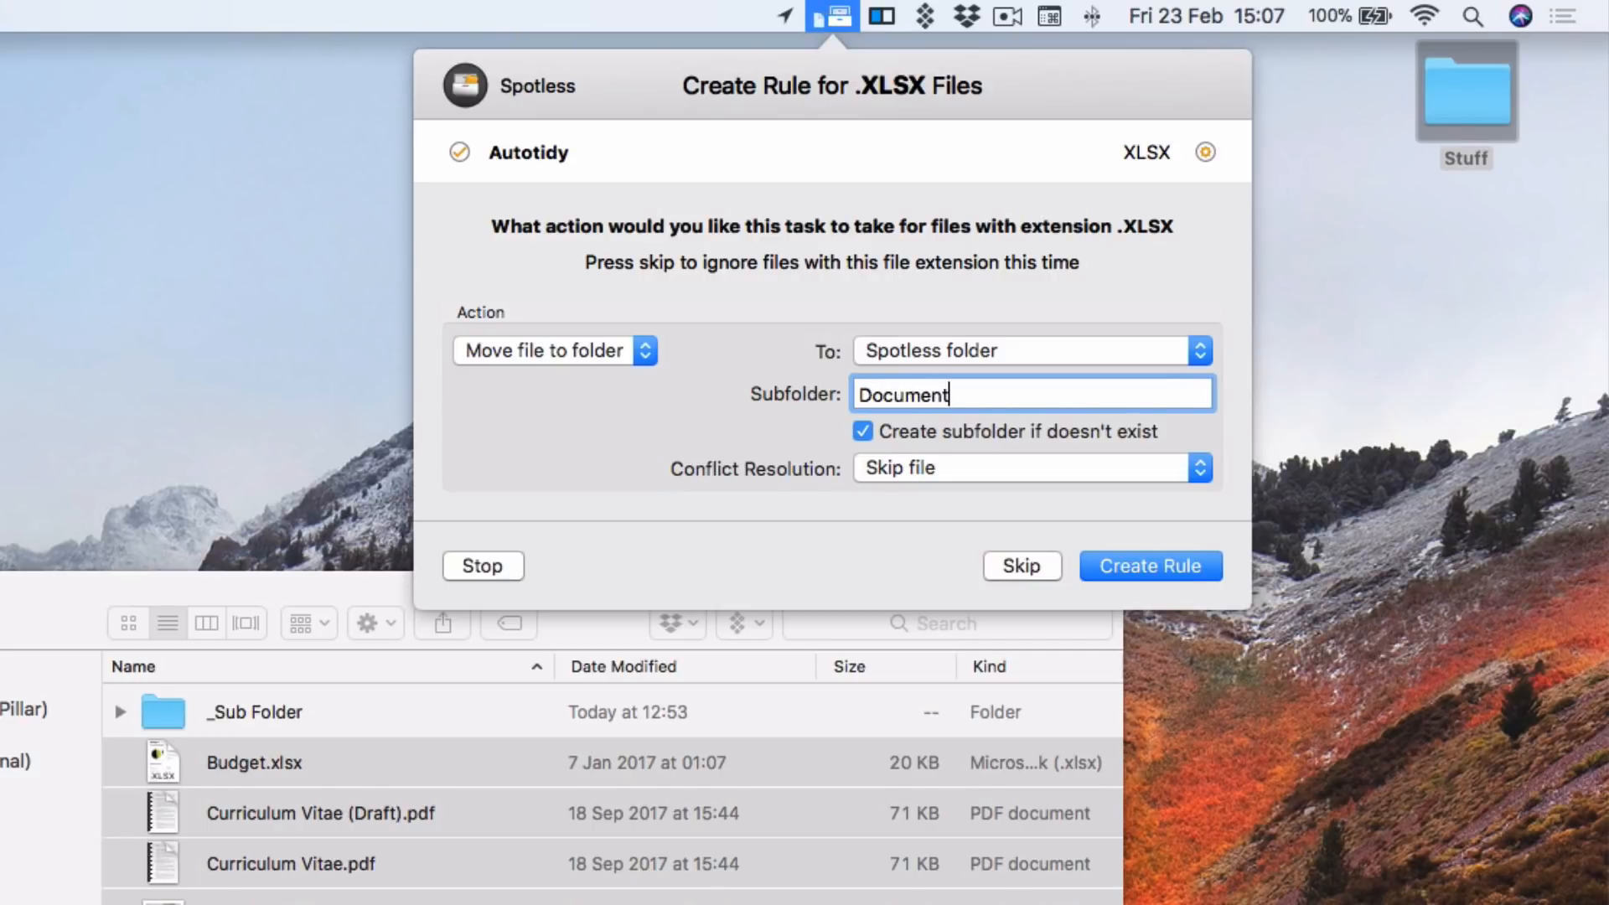
type("s/Excel")
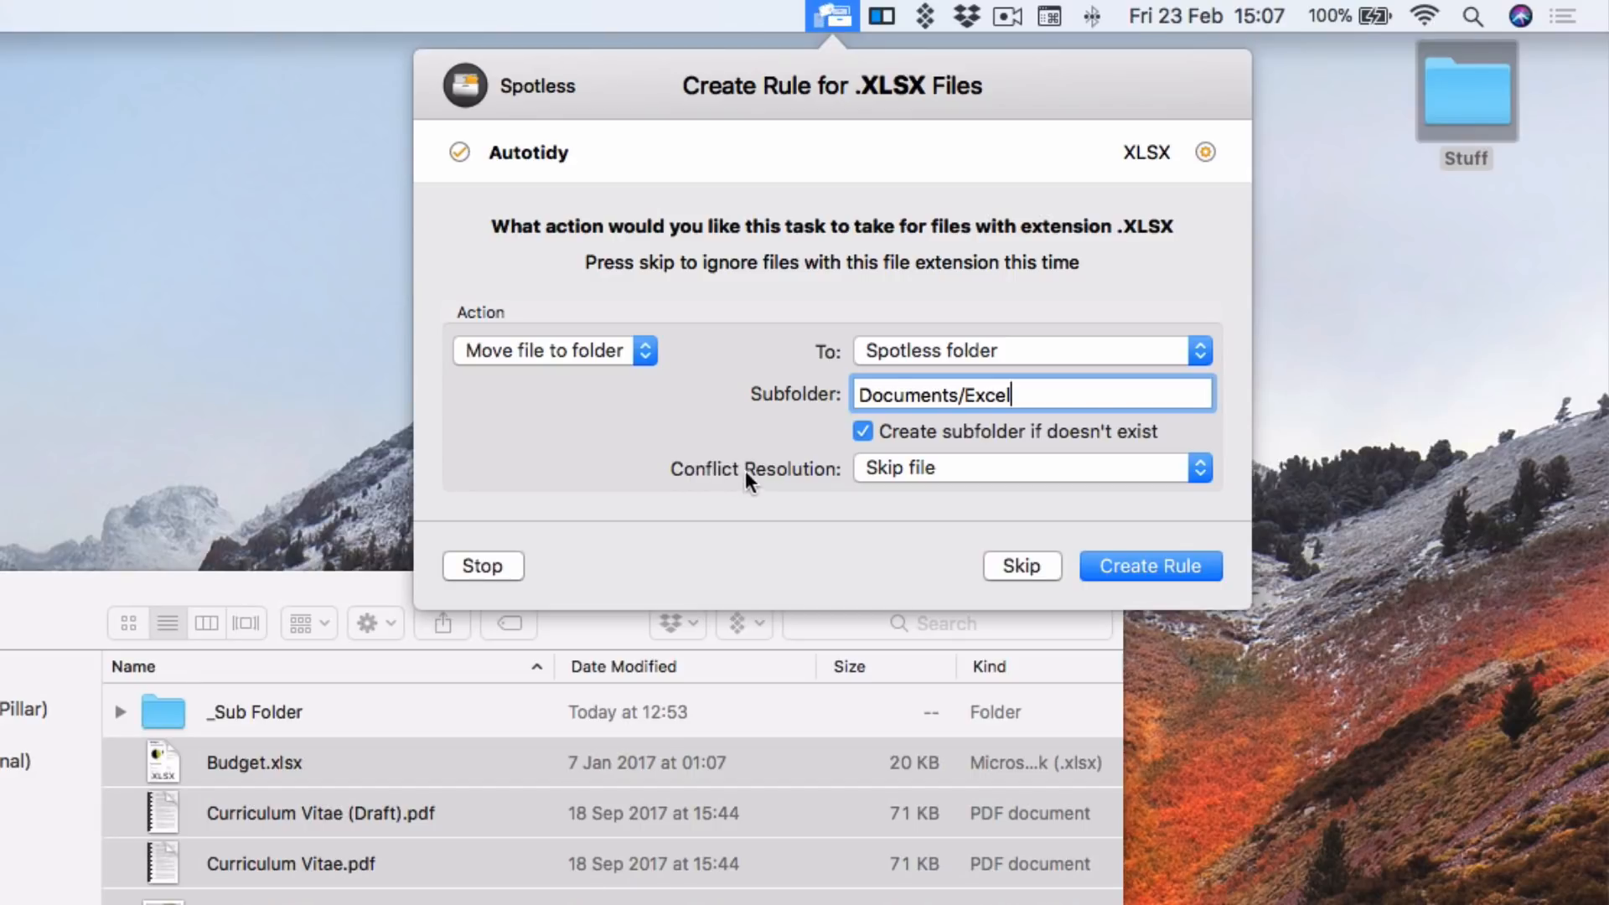
left_click(893, 468)
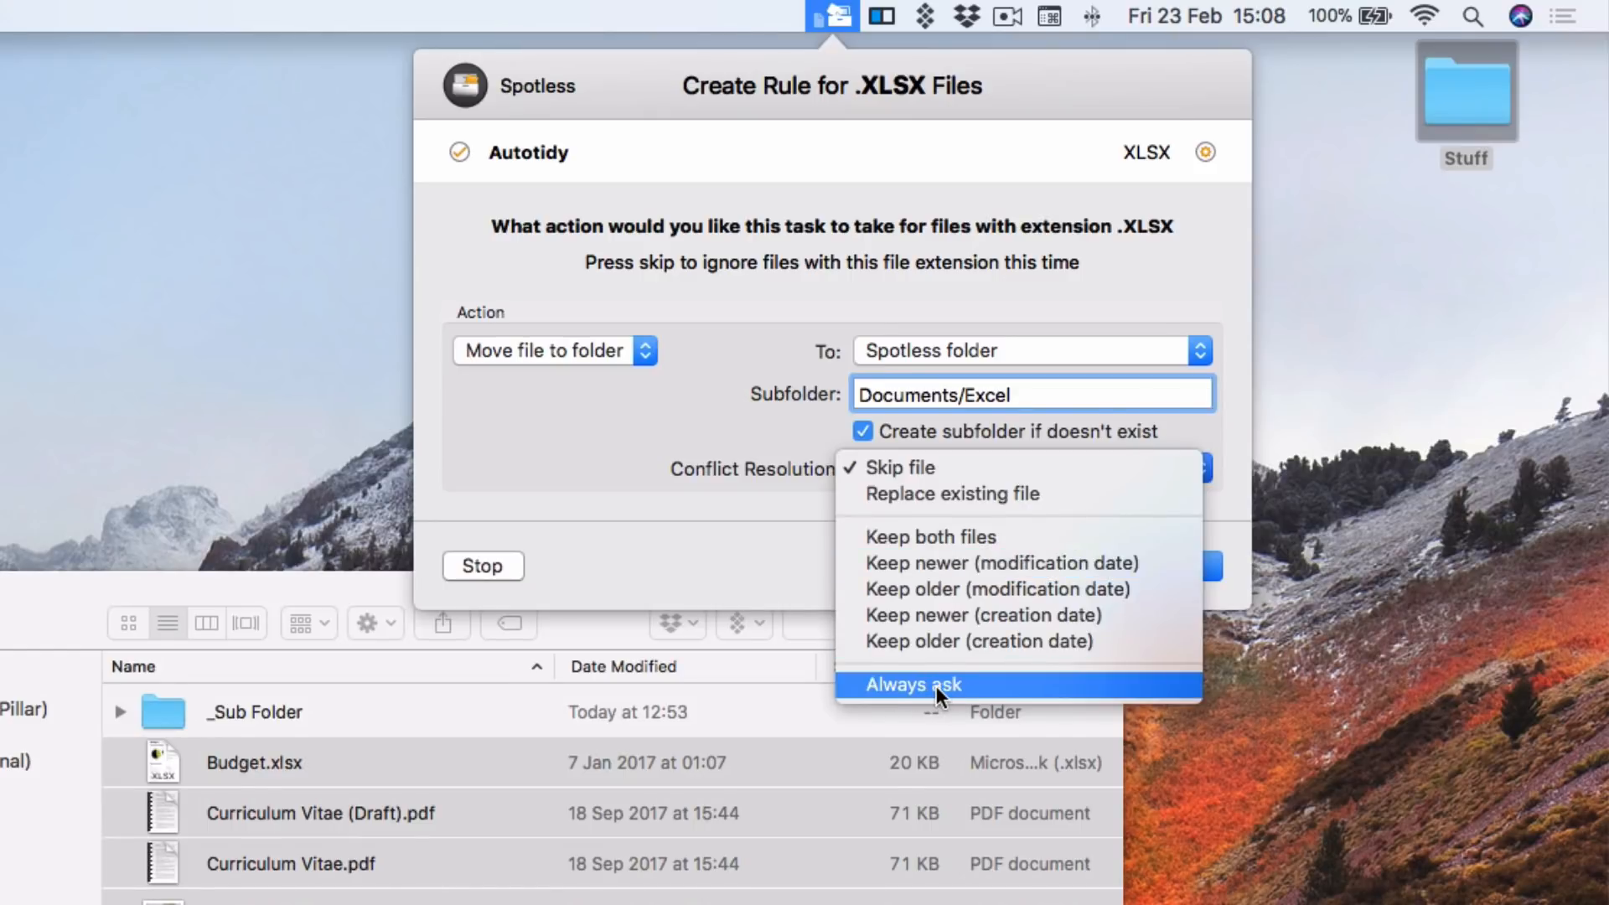
left_click(757, 534)
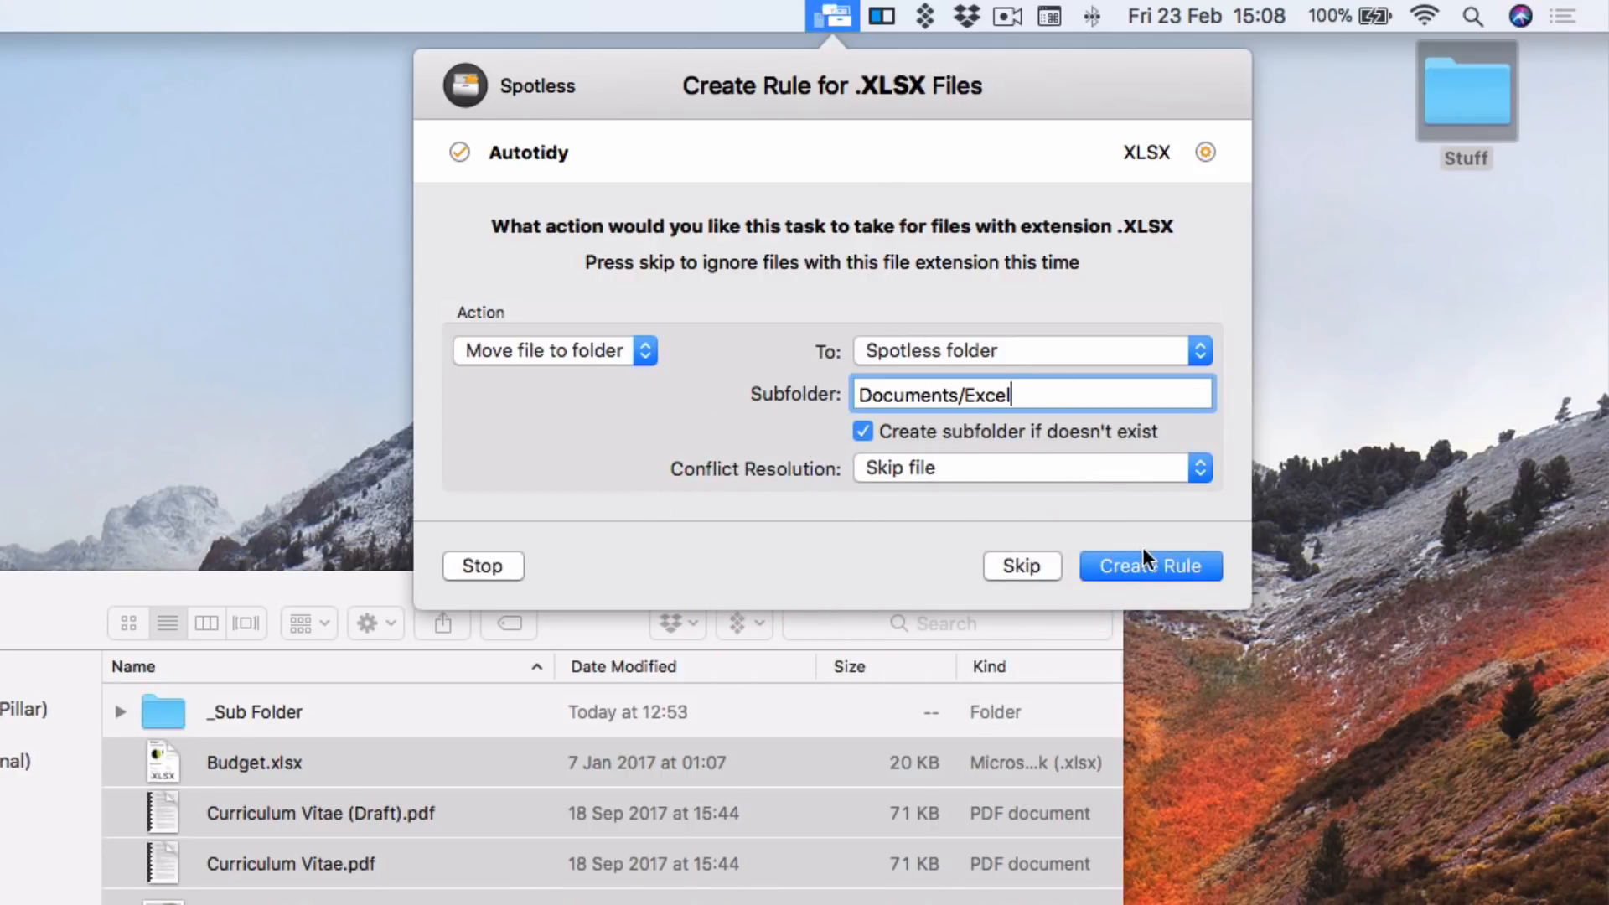
left_click(1151, 570)
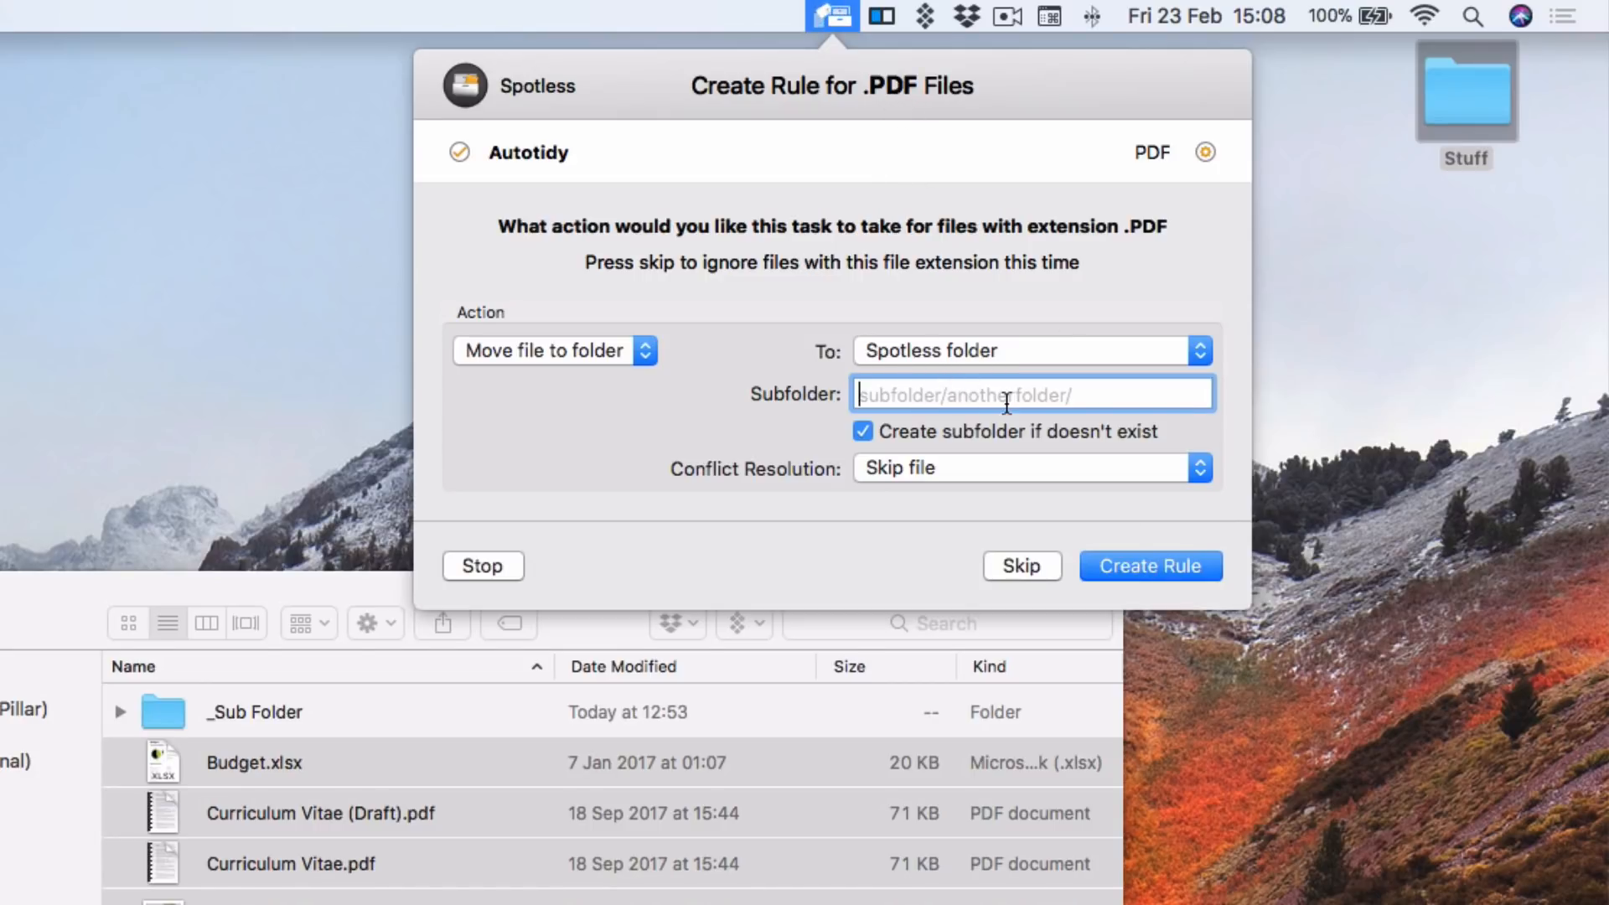
Create the .PDF rule with subfolder Reports/PDFs and the .JPG rule with subfolder Images/JPGs
type("Repor")
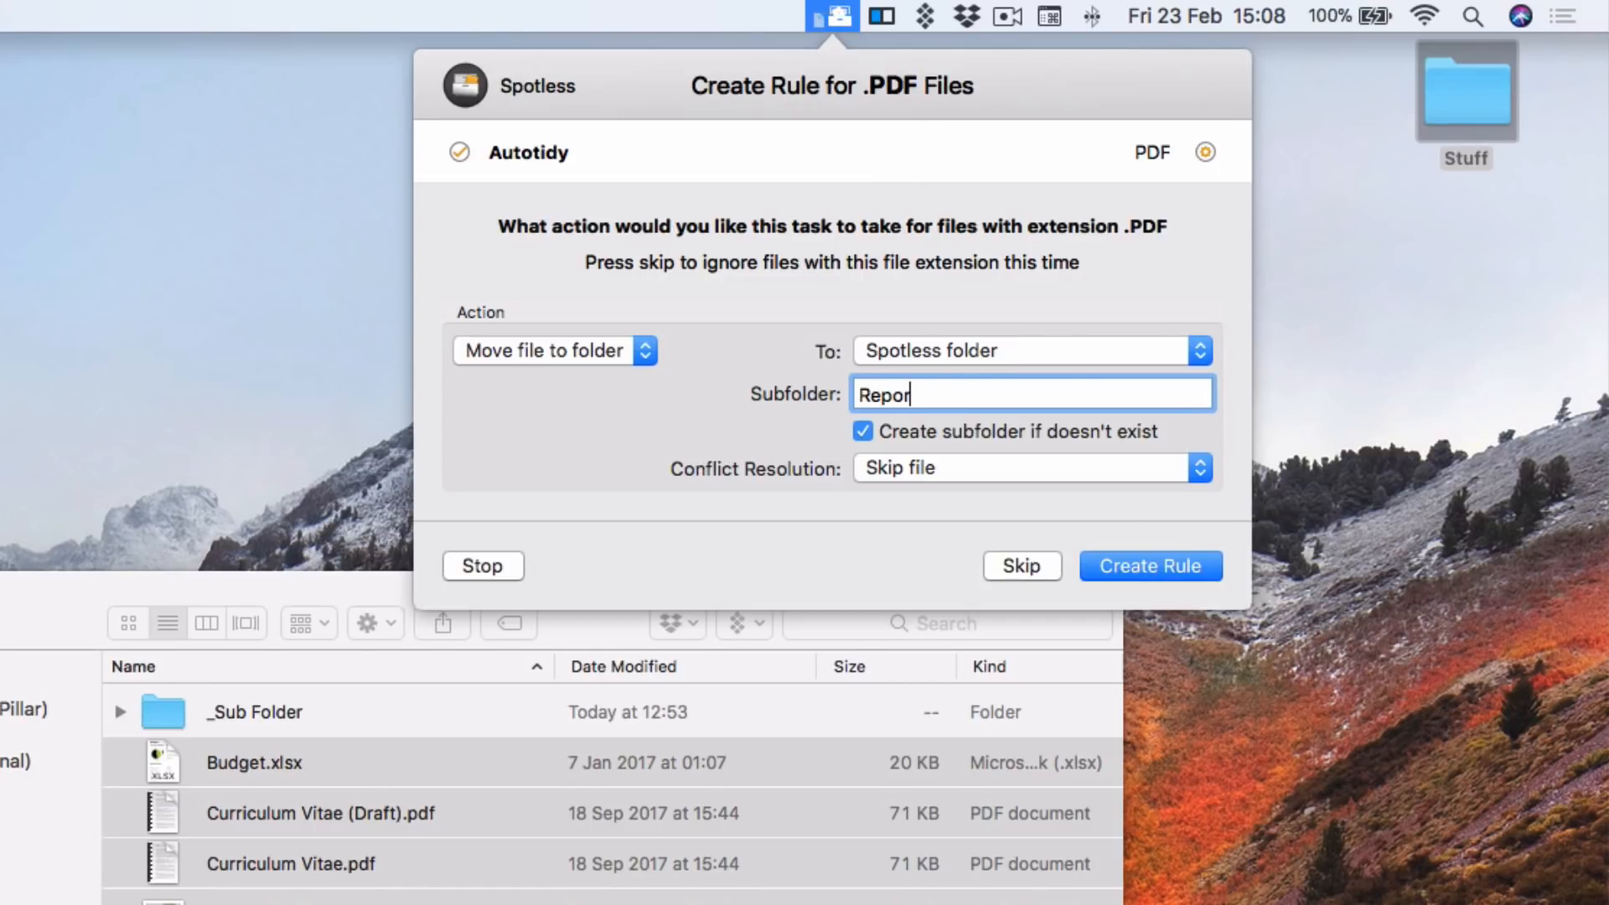
type("ts/PDFs")
left_click(1128, 566)
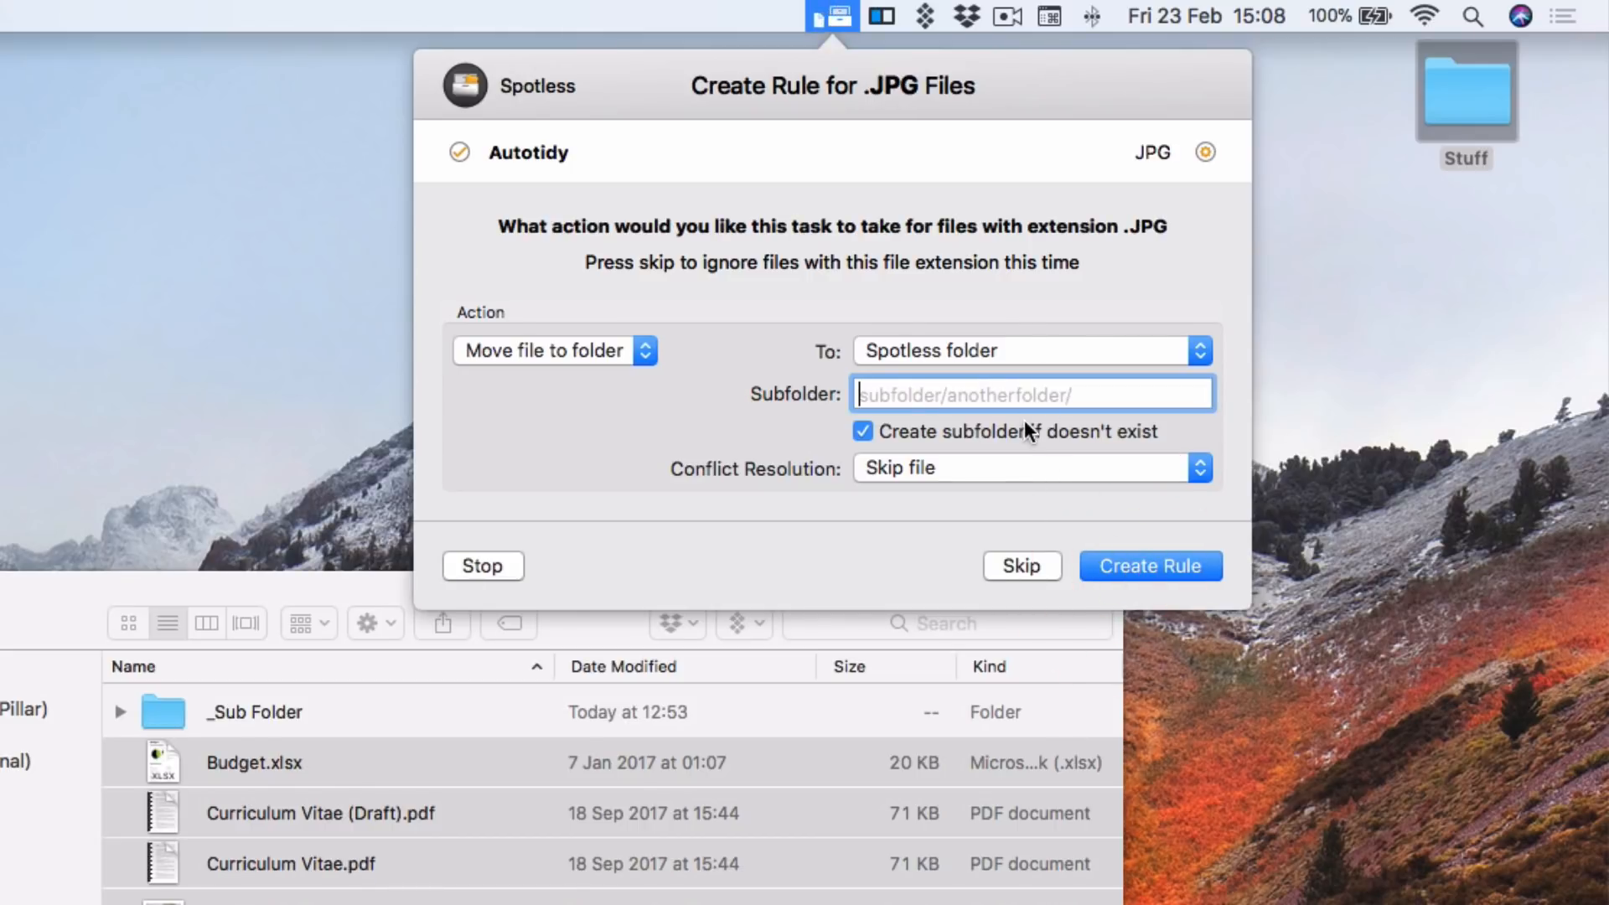
type("Images/")
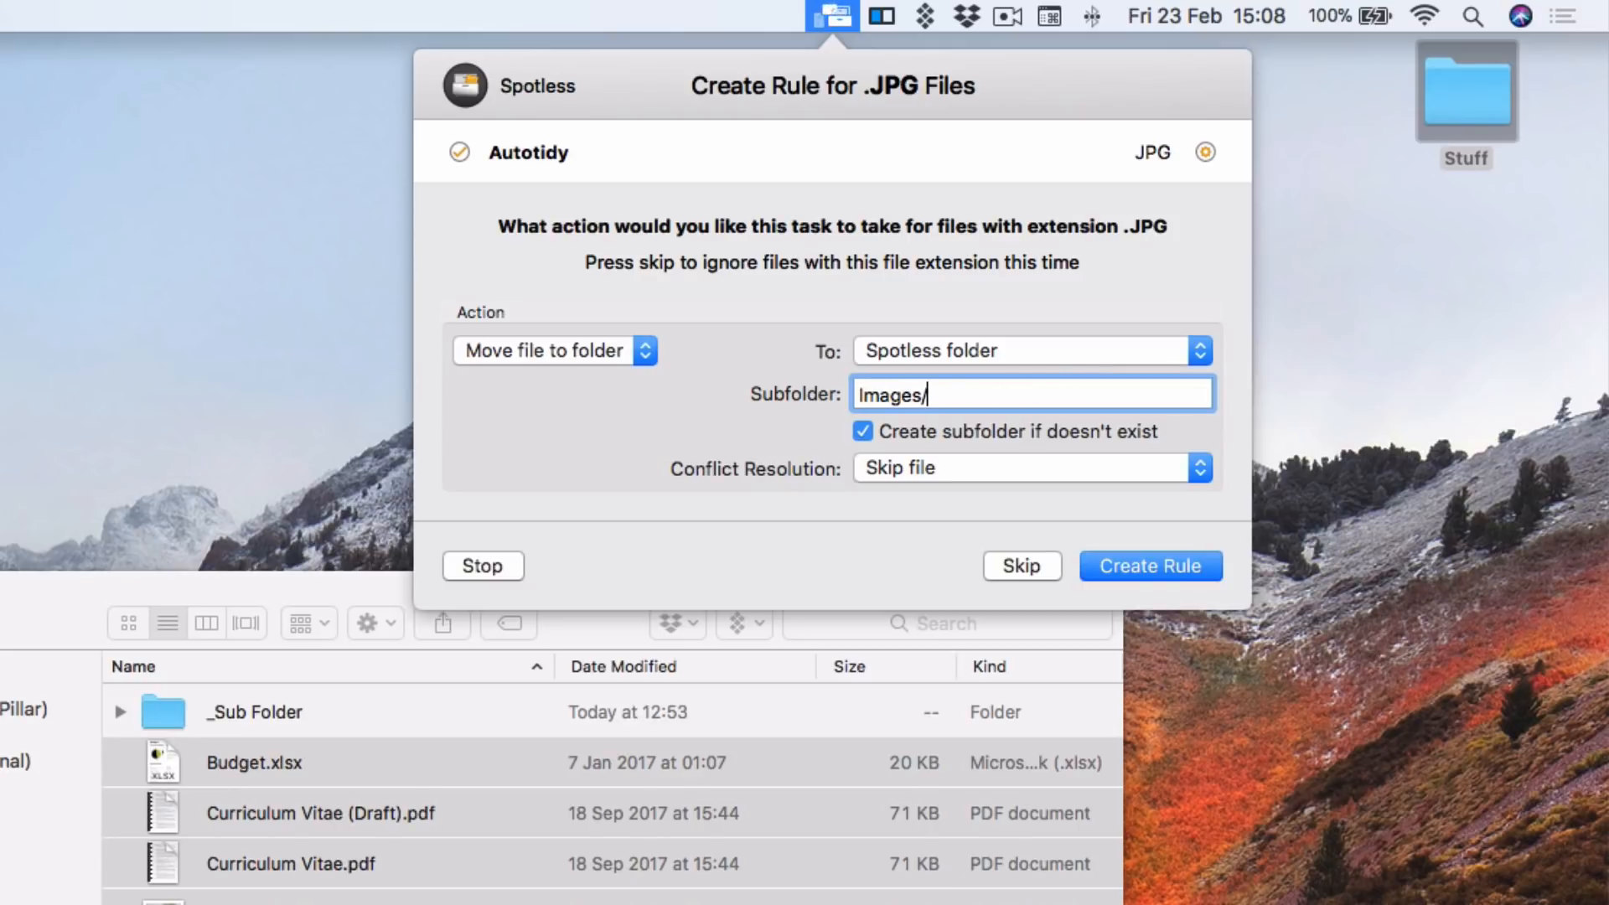
type("JPGs")
left_click(1116, 564)
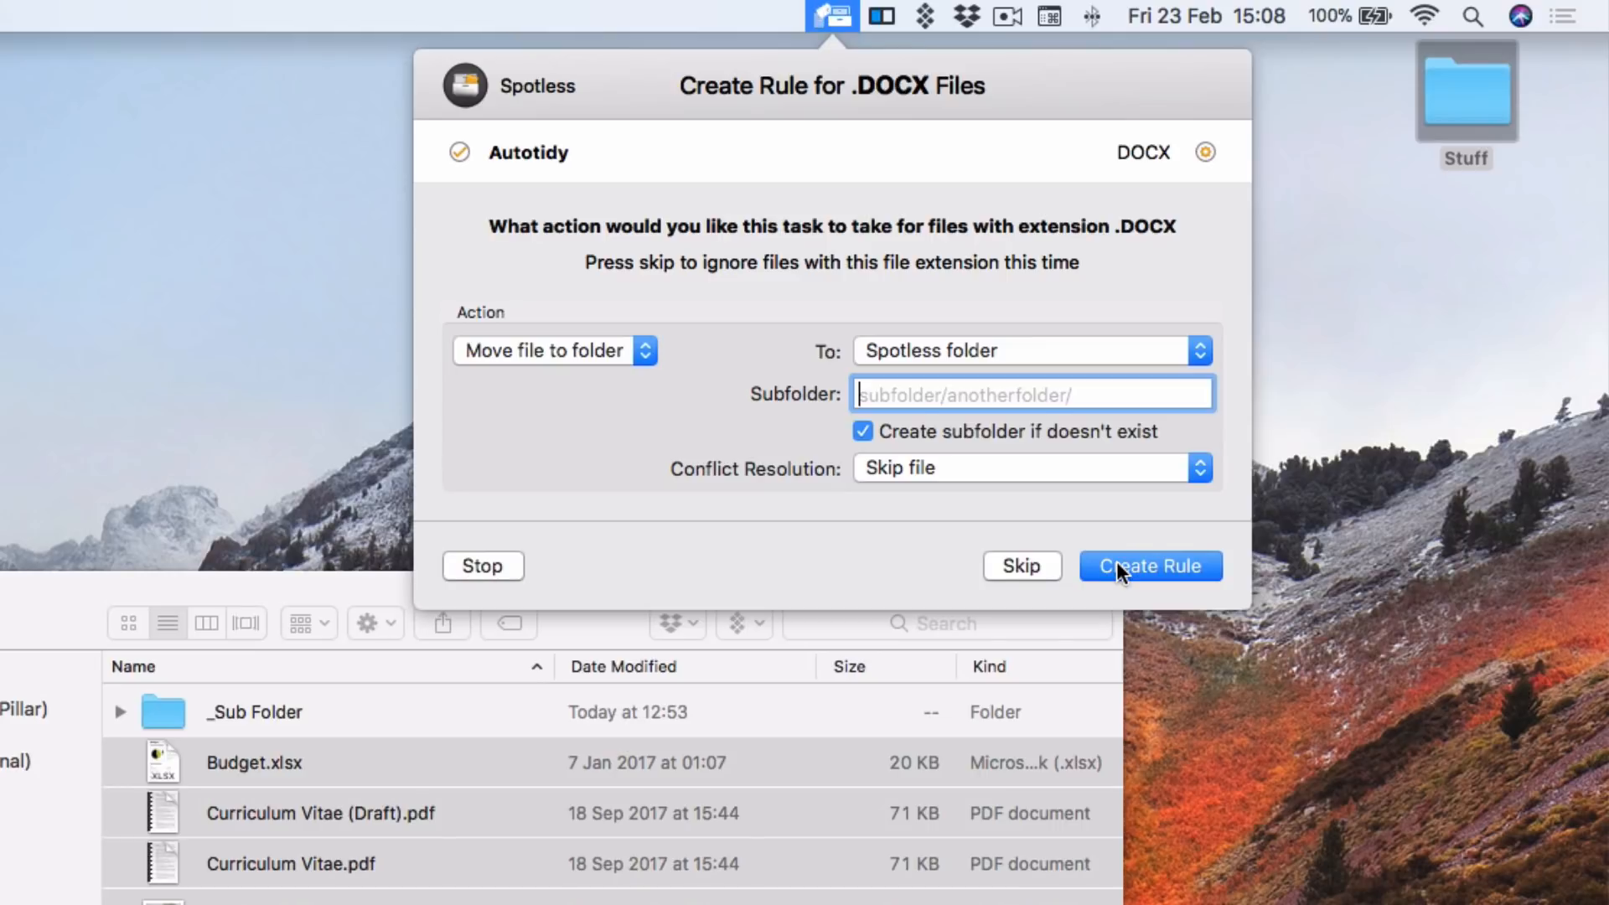
Create the .DOCX rule with subfolder Documents/Word and the .PAGES rule with subfolder Documents/Pages
type("D")
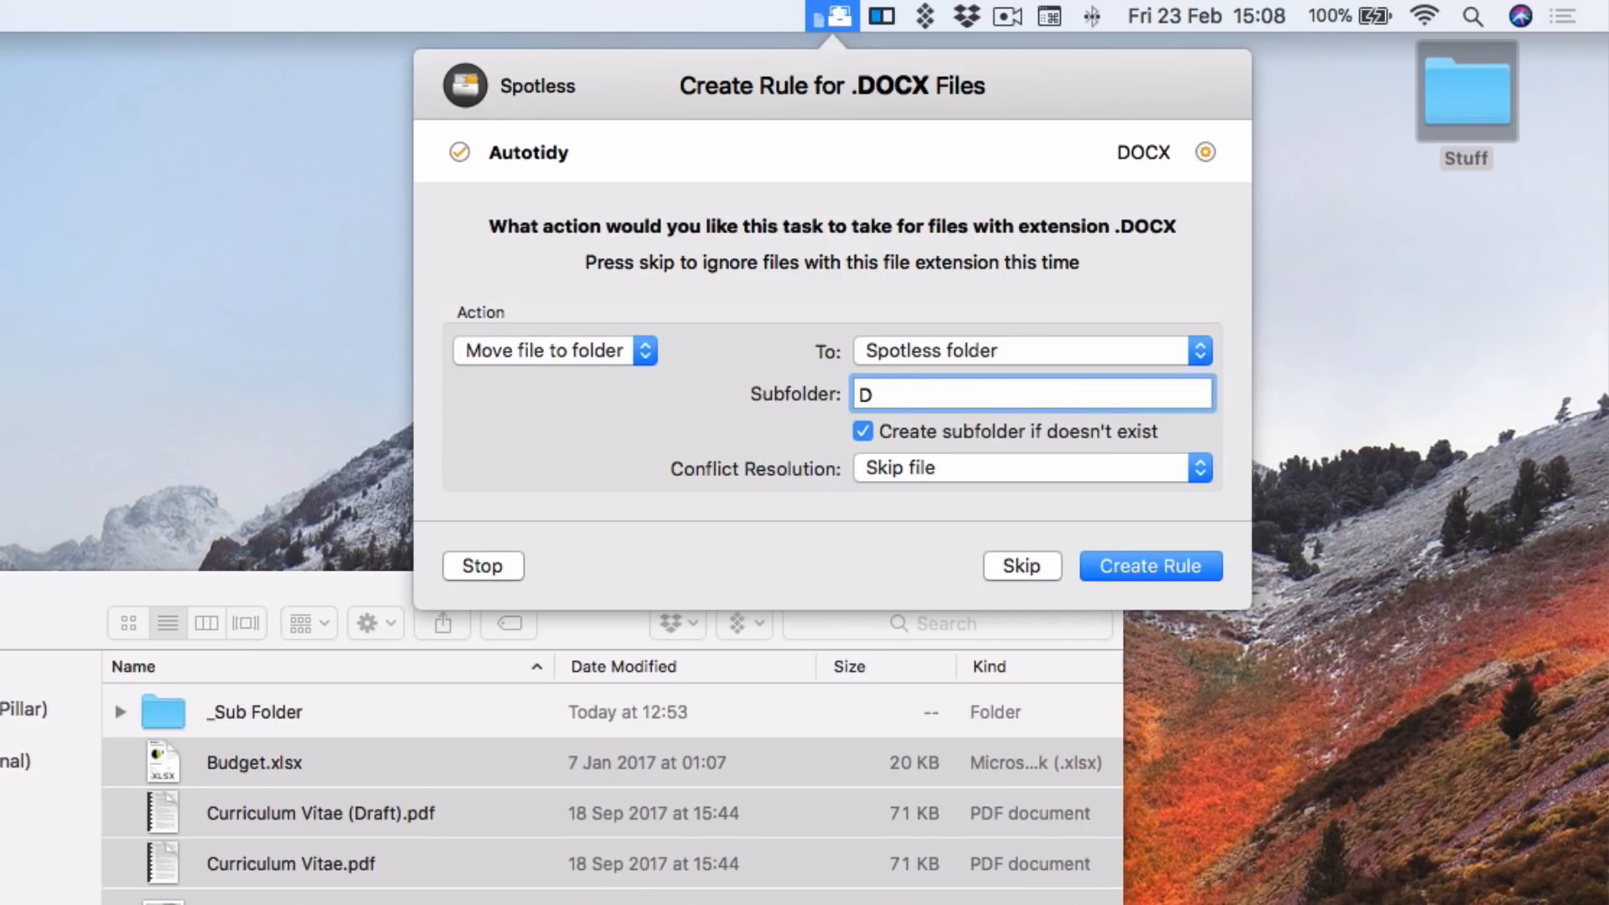
type("ocuments/Wor")
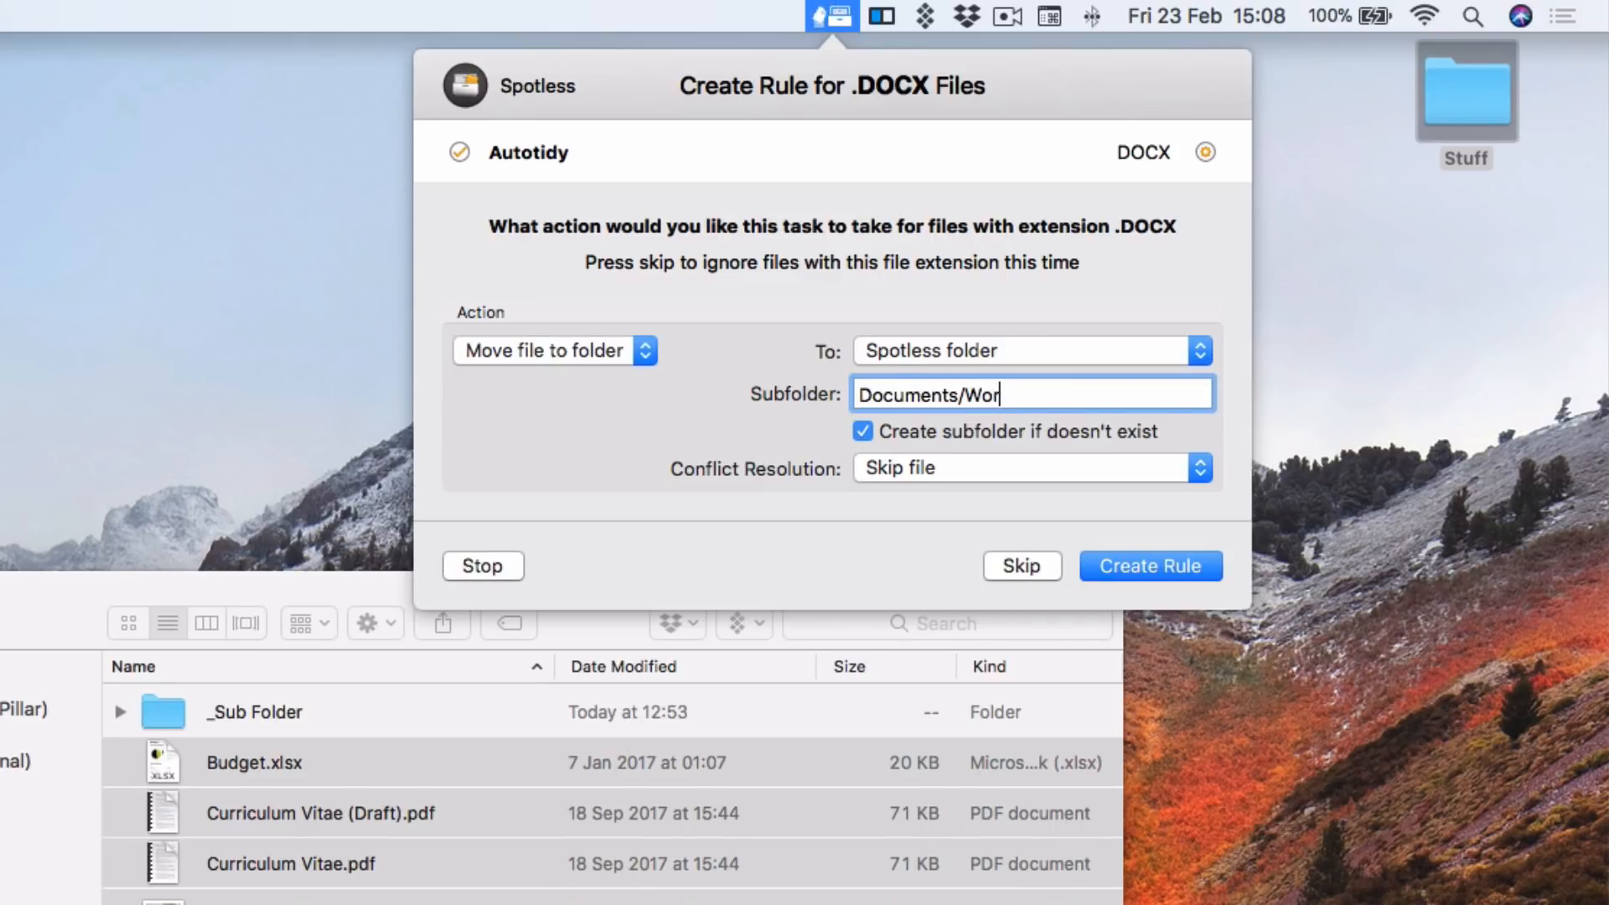
type("d")
left_click(1144, 575)
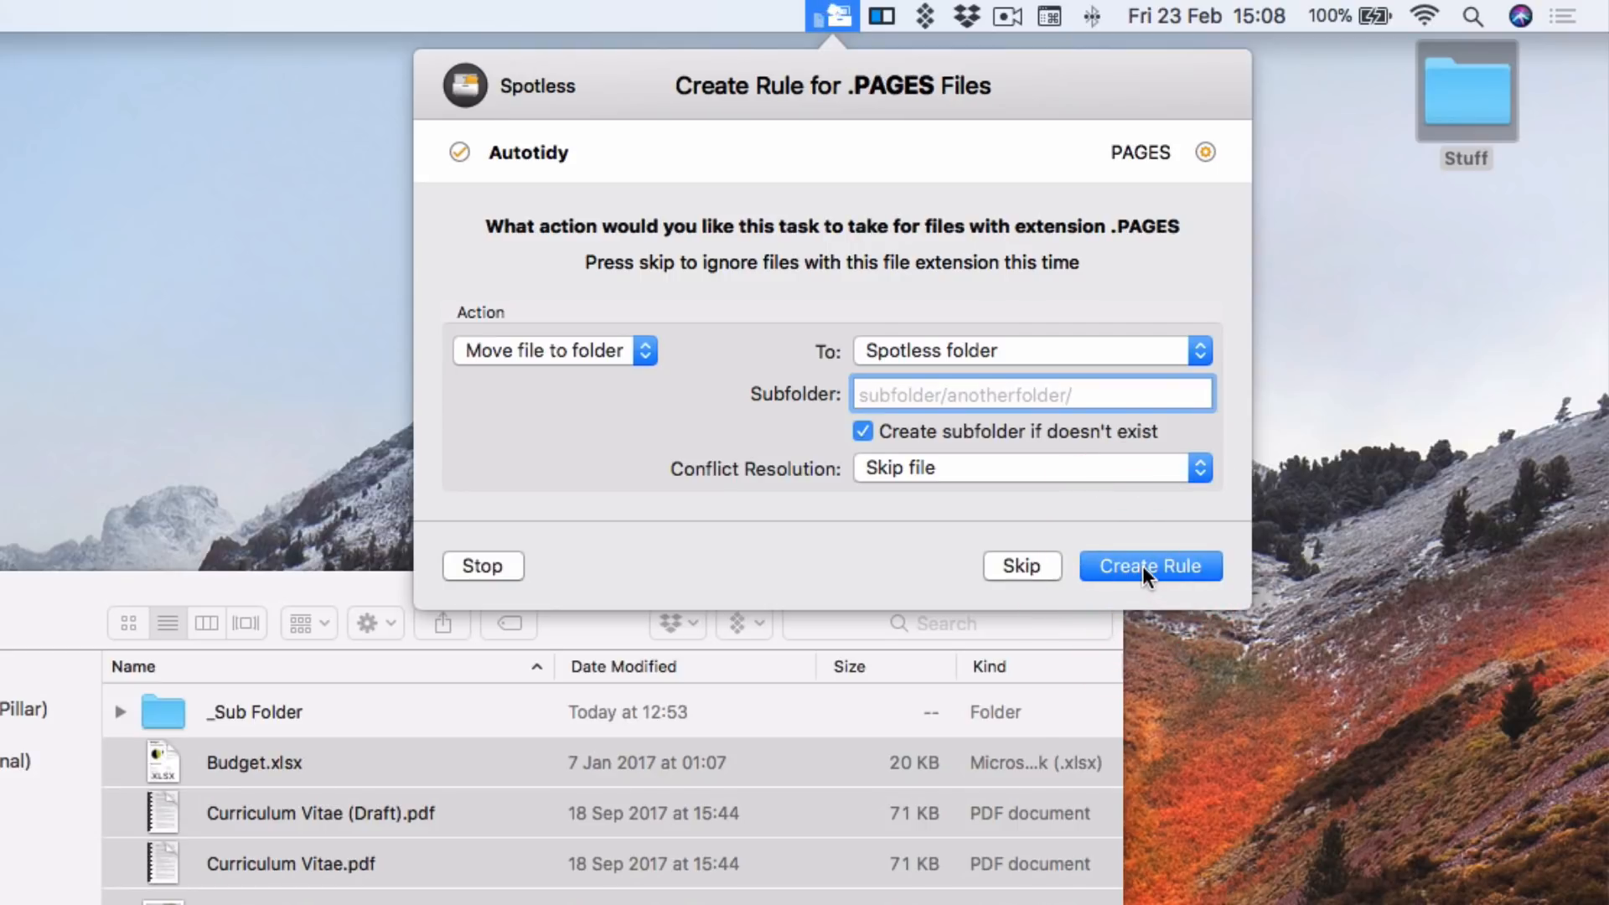
type("Docume")
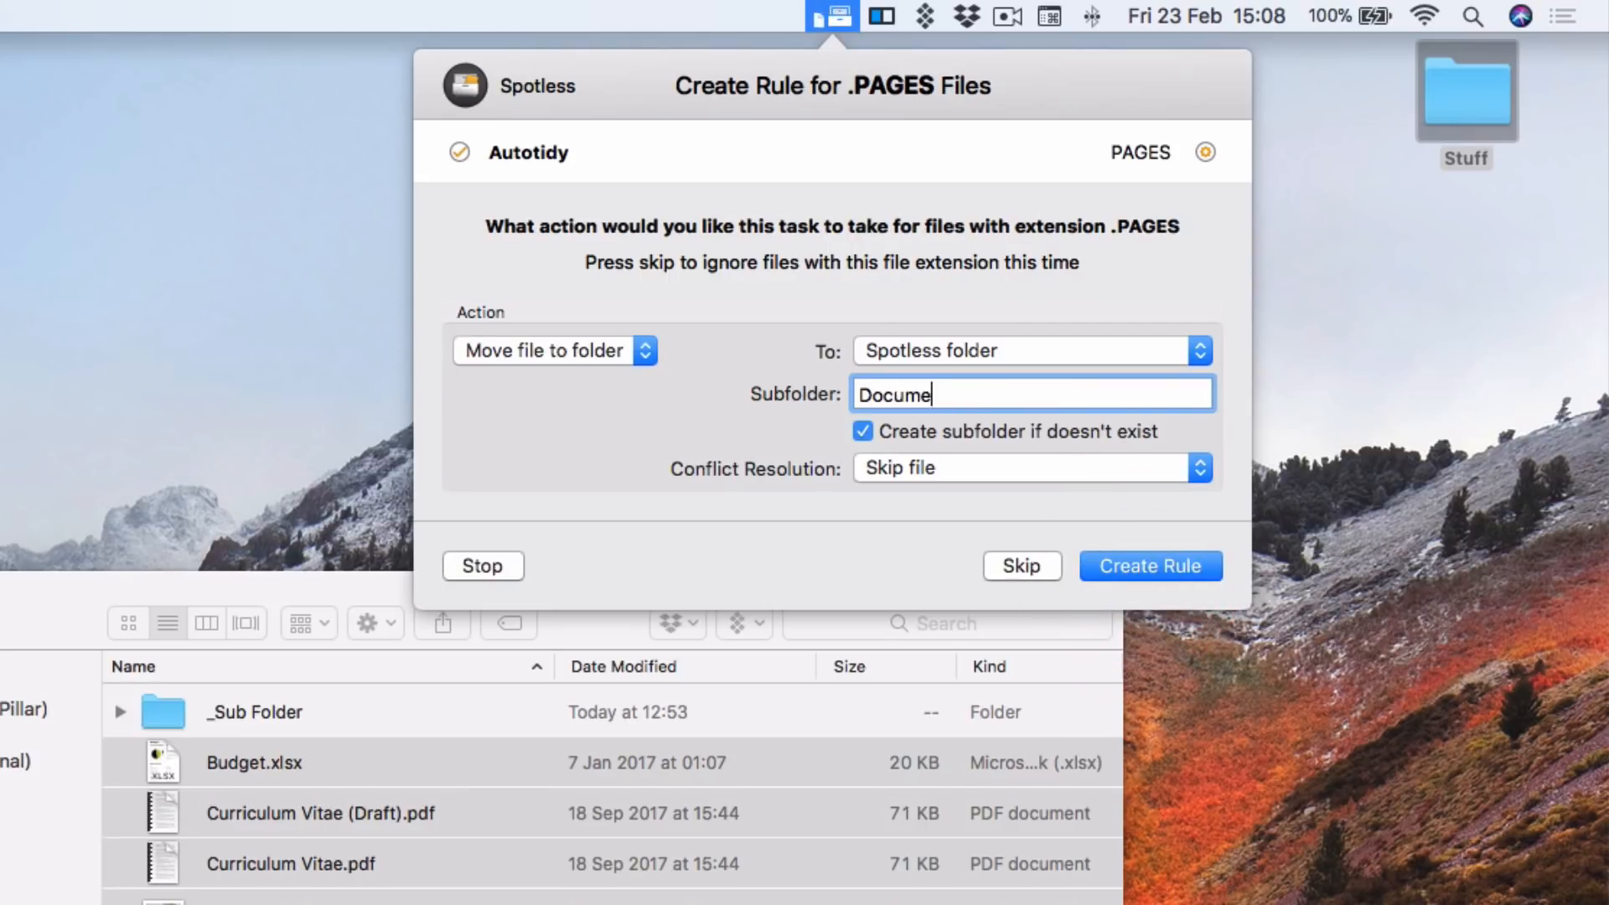
type("nts/Pages")
left_click(1140, 567)
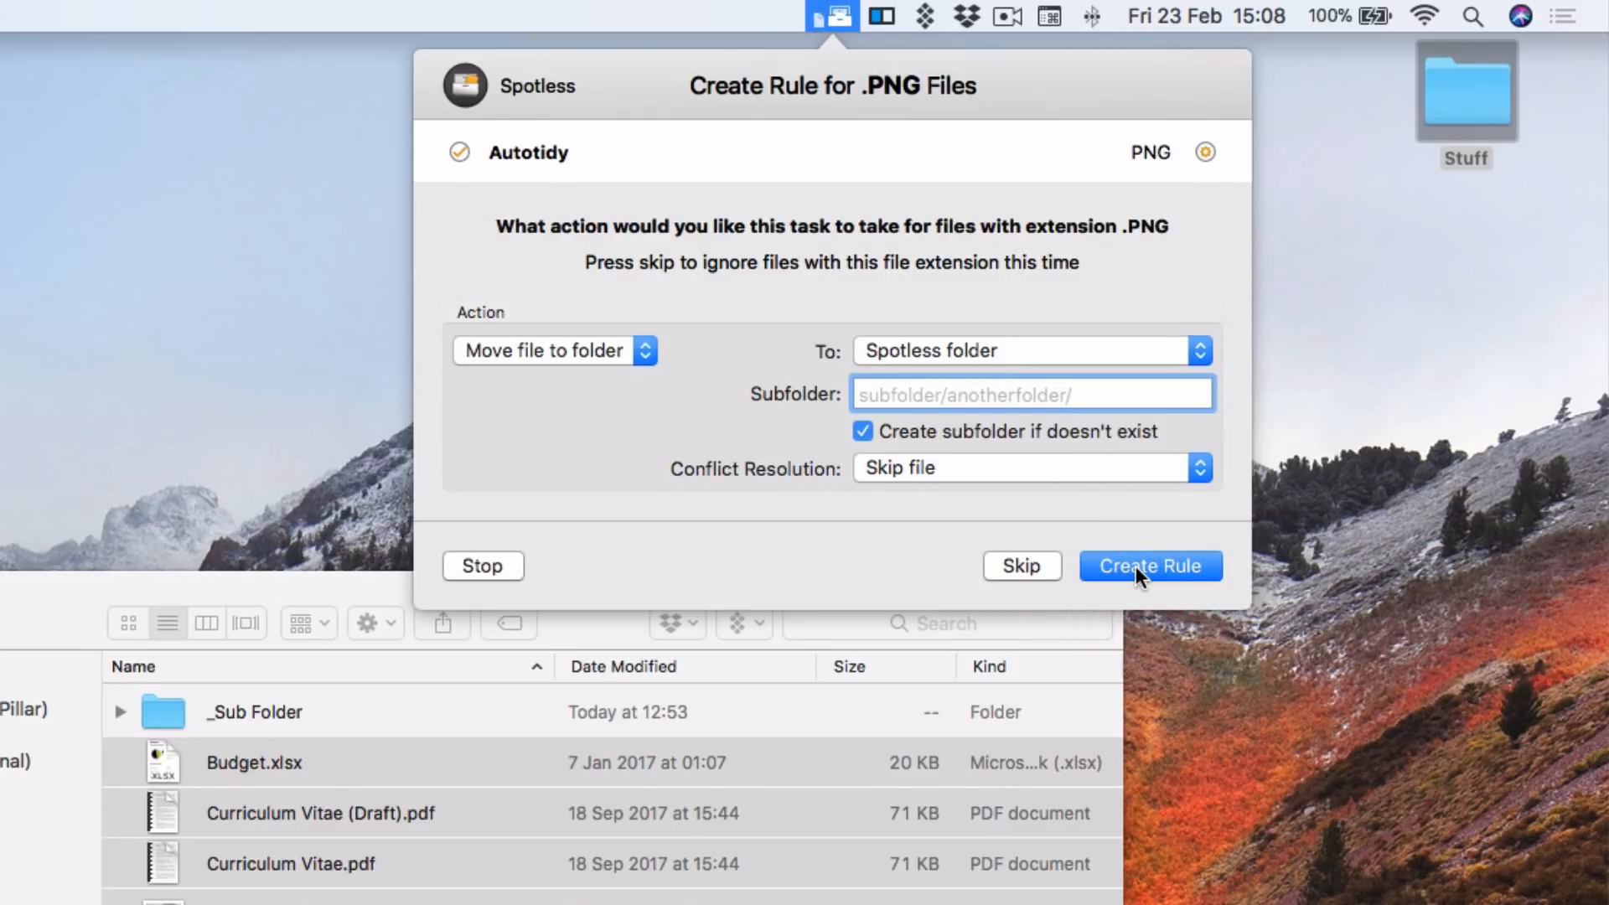
Create the .PNG rule with subfolder Images/PNGs and the .TXT rule with subfolder Notes/Text Files
type("I")
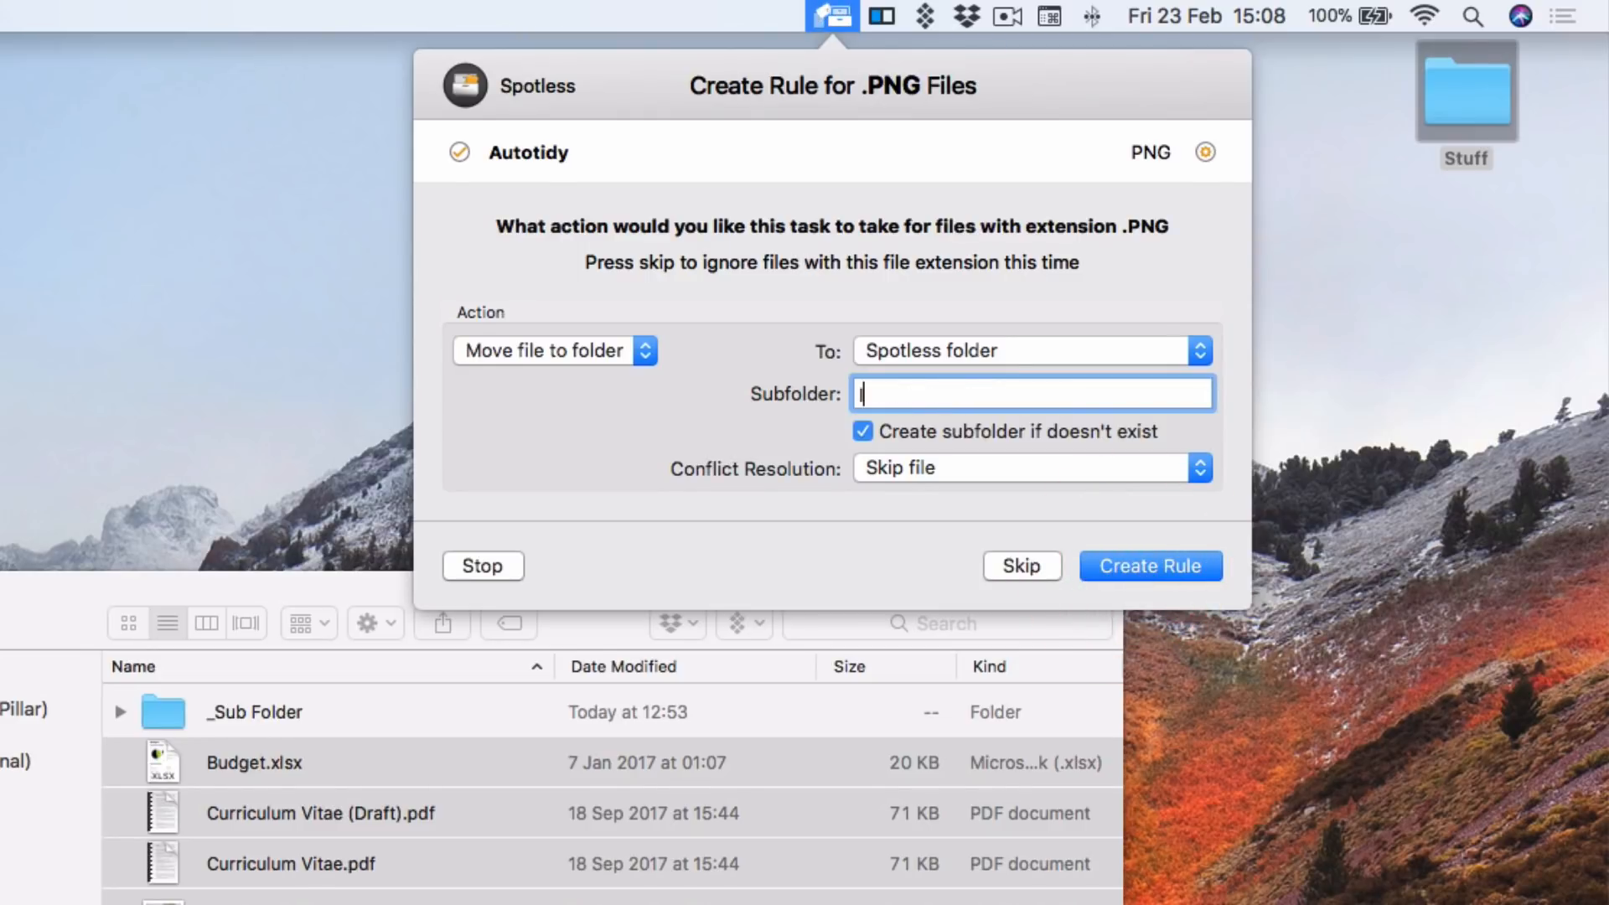
type("mages/PNGs")
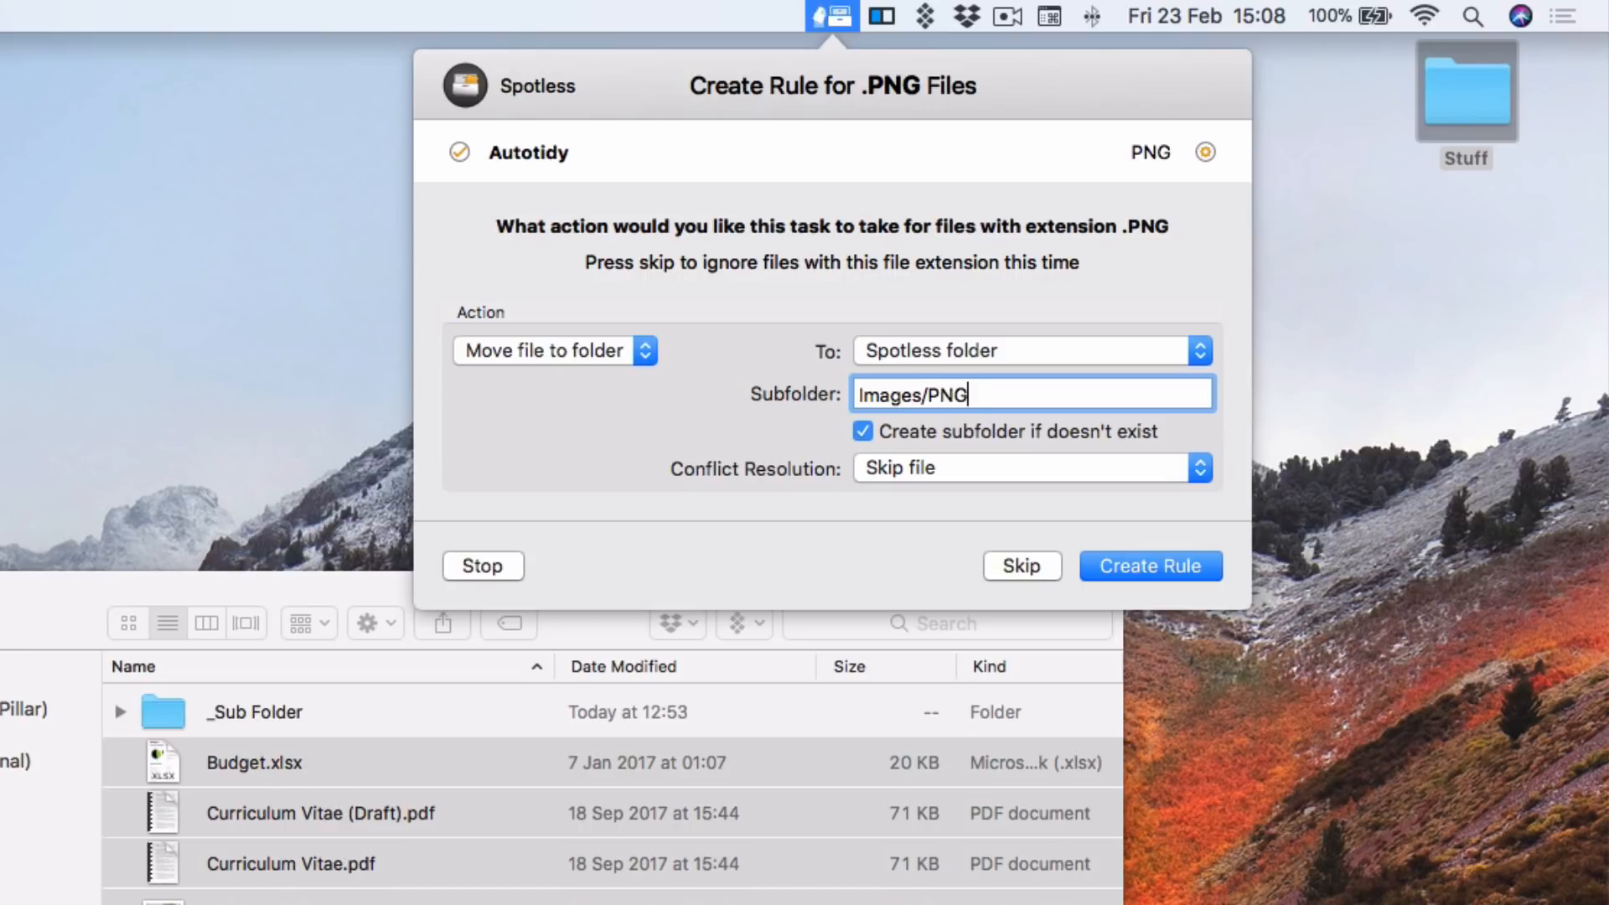
left_click(1123, 565)
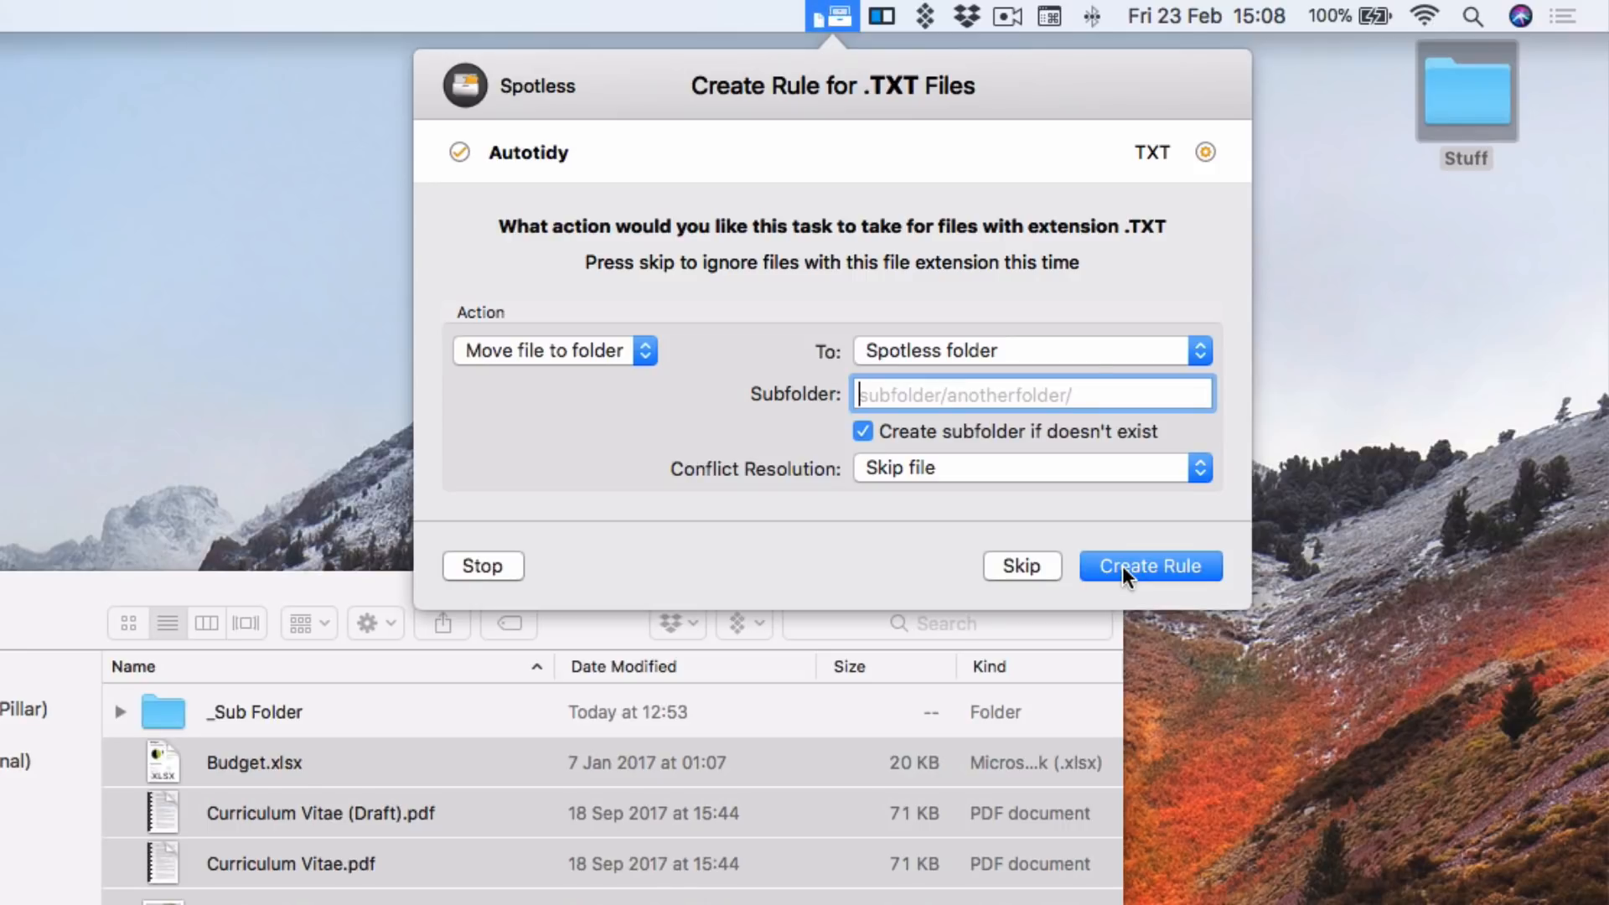
type("Notes/Text Files")
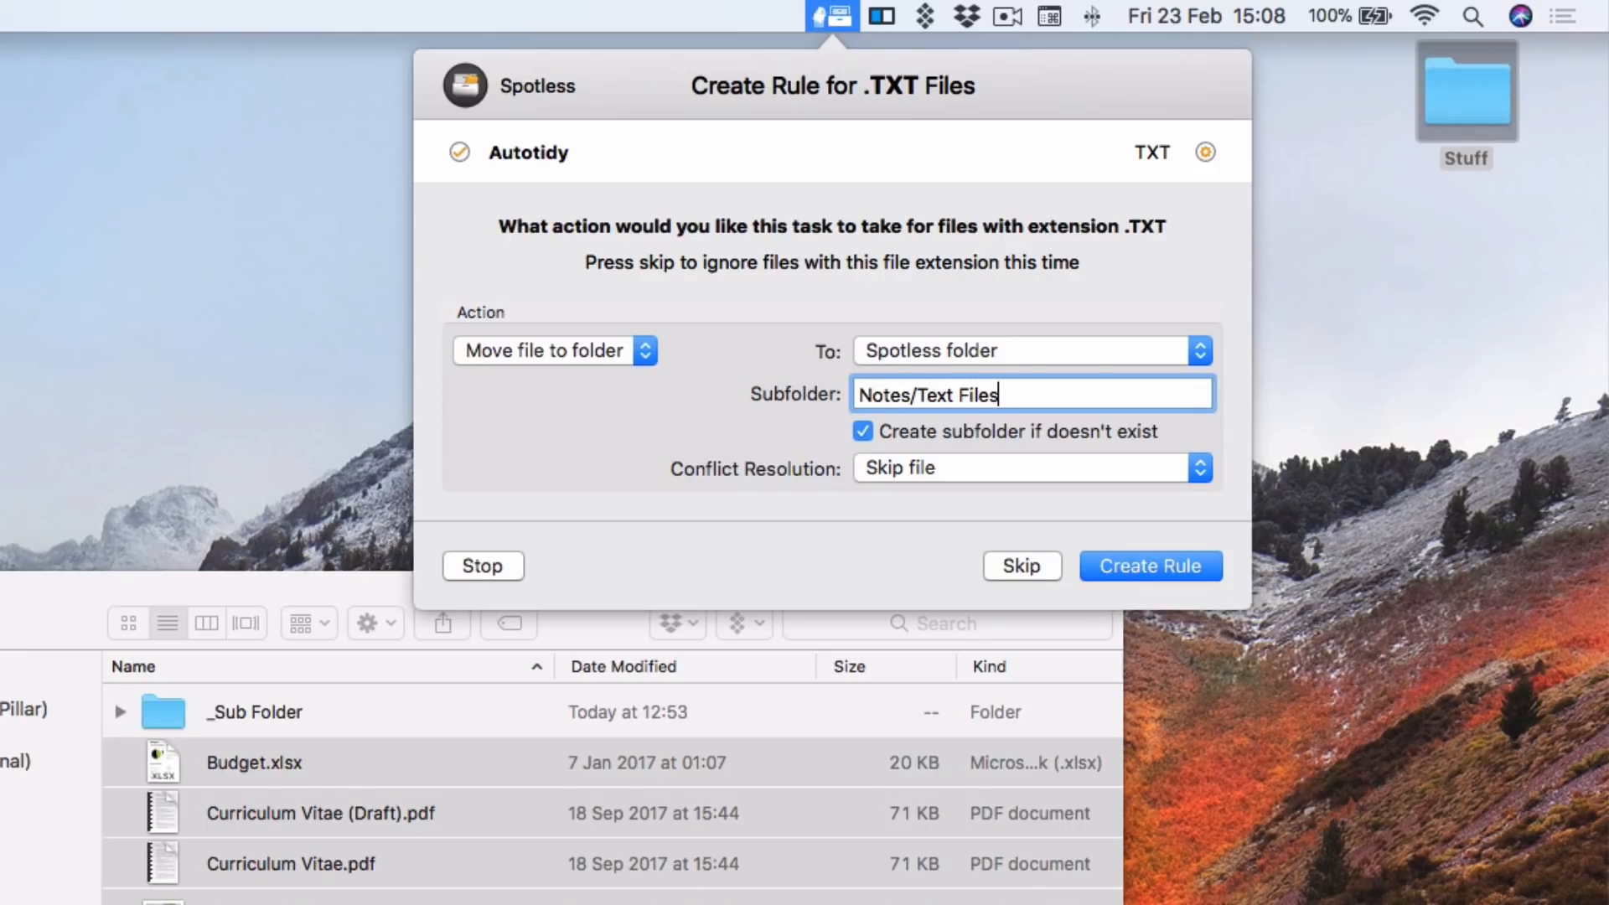
left_click(1128, 555)
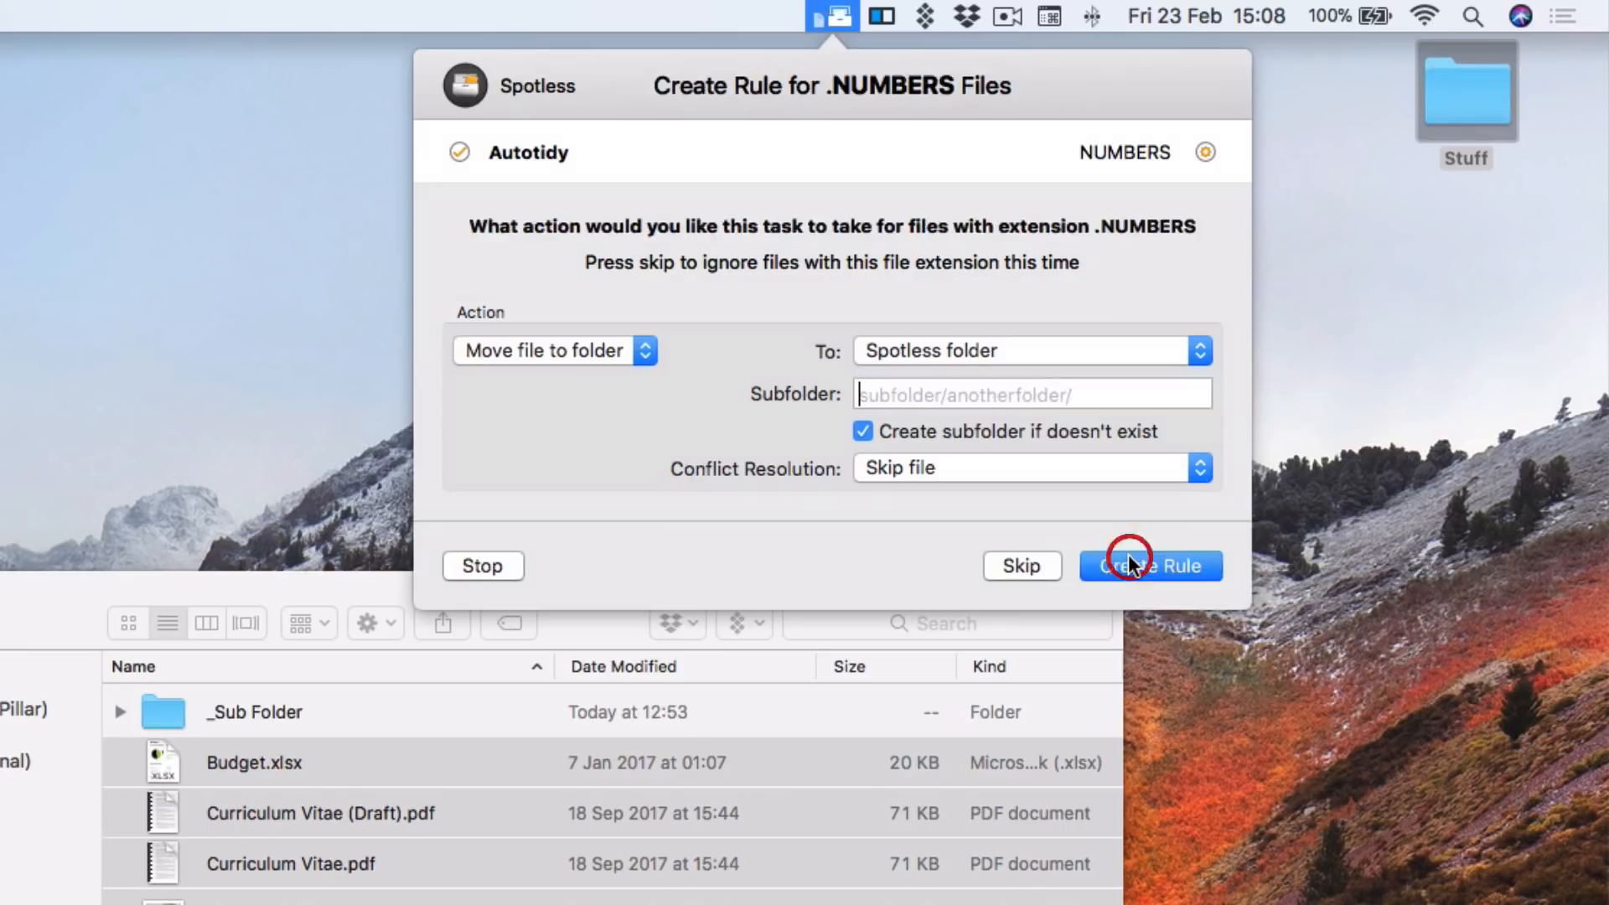
Create the .NUMBERS rule that moves files to the subfolder Documents/Numbers
type("D")
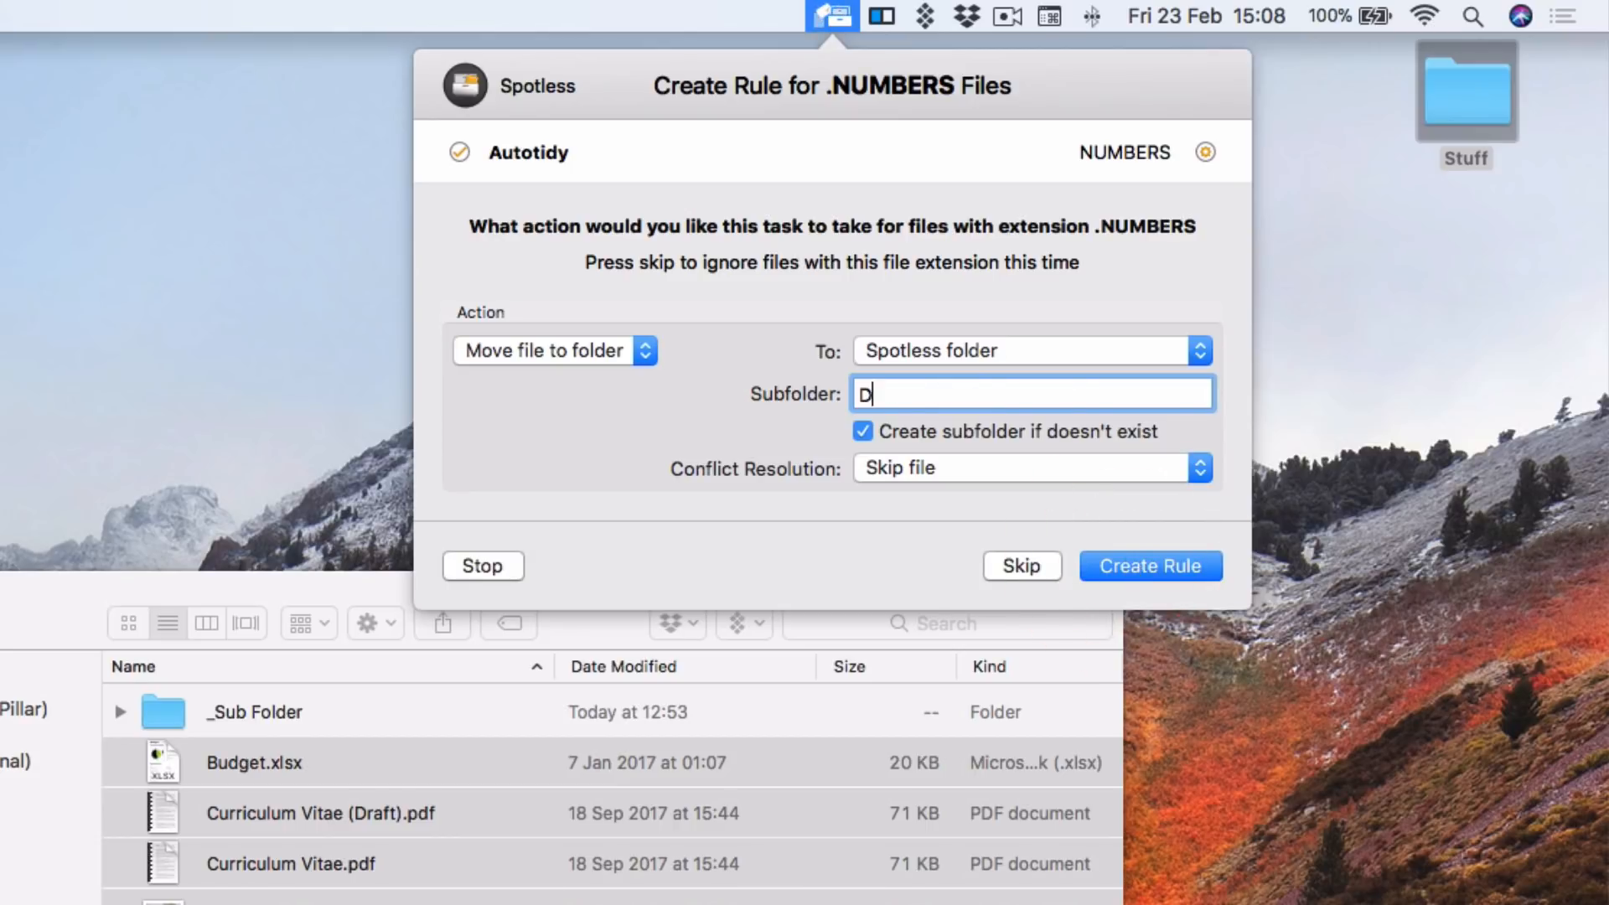
type("ocuments/Numbers")
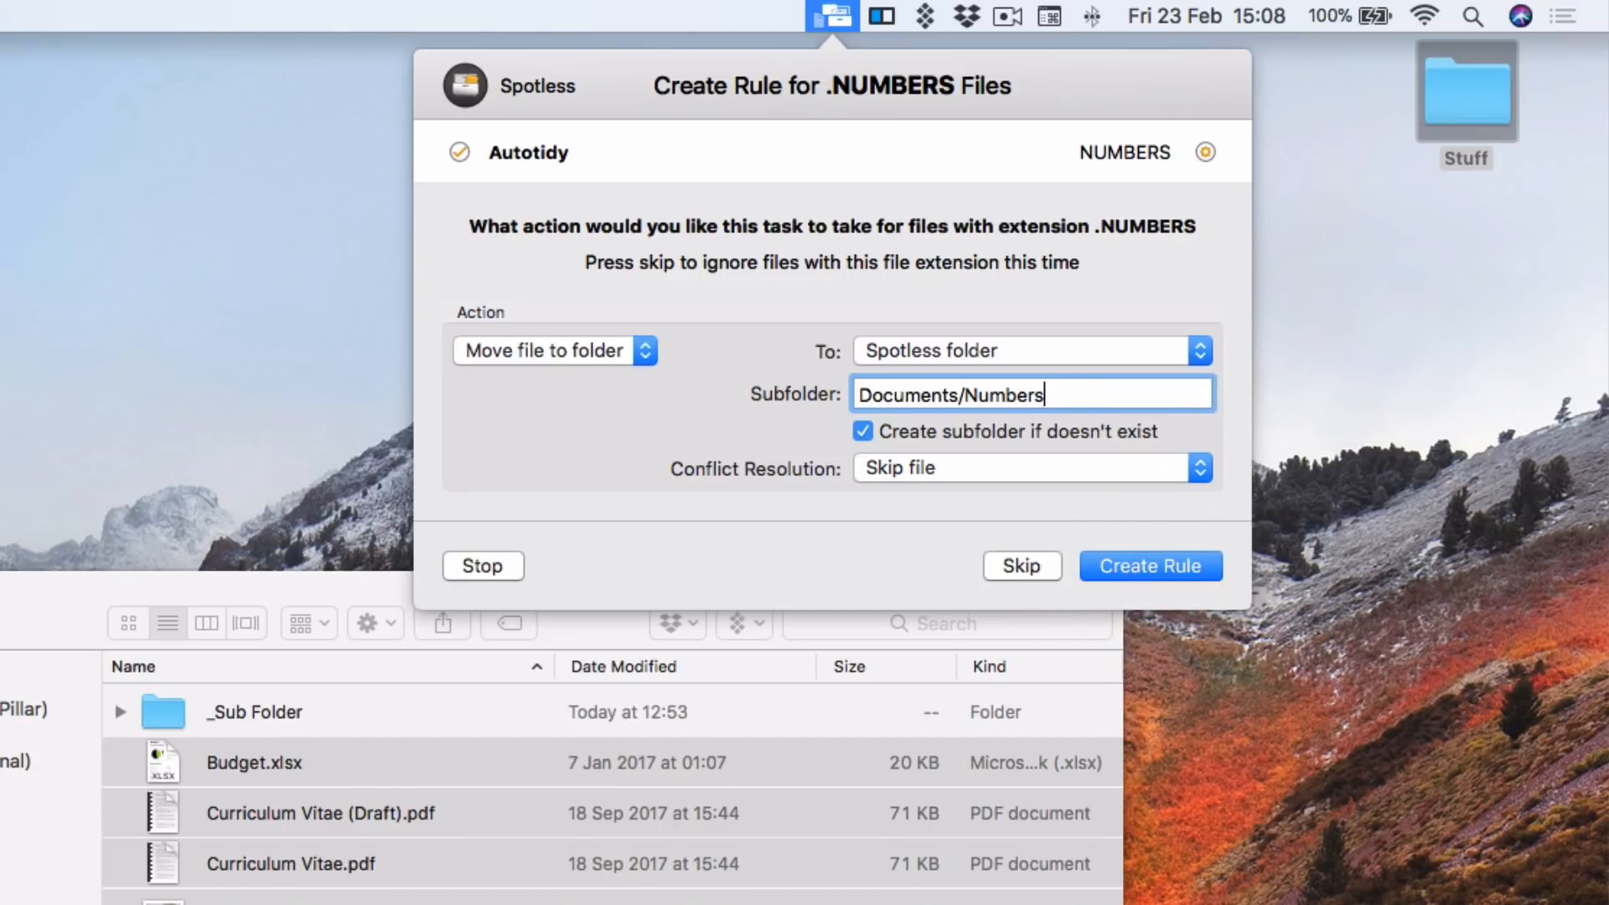
left_click(1150, 564)
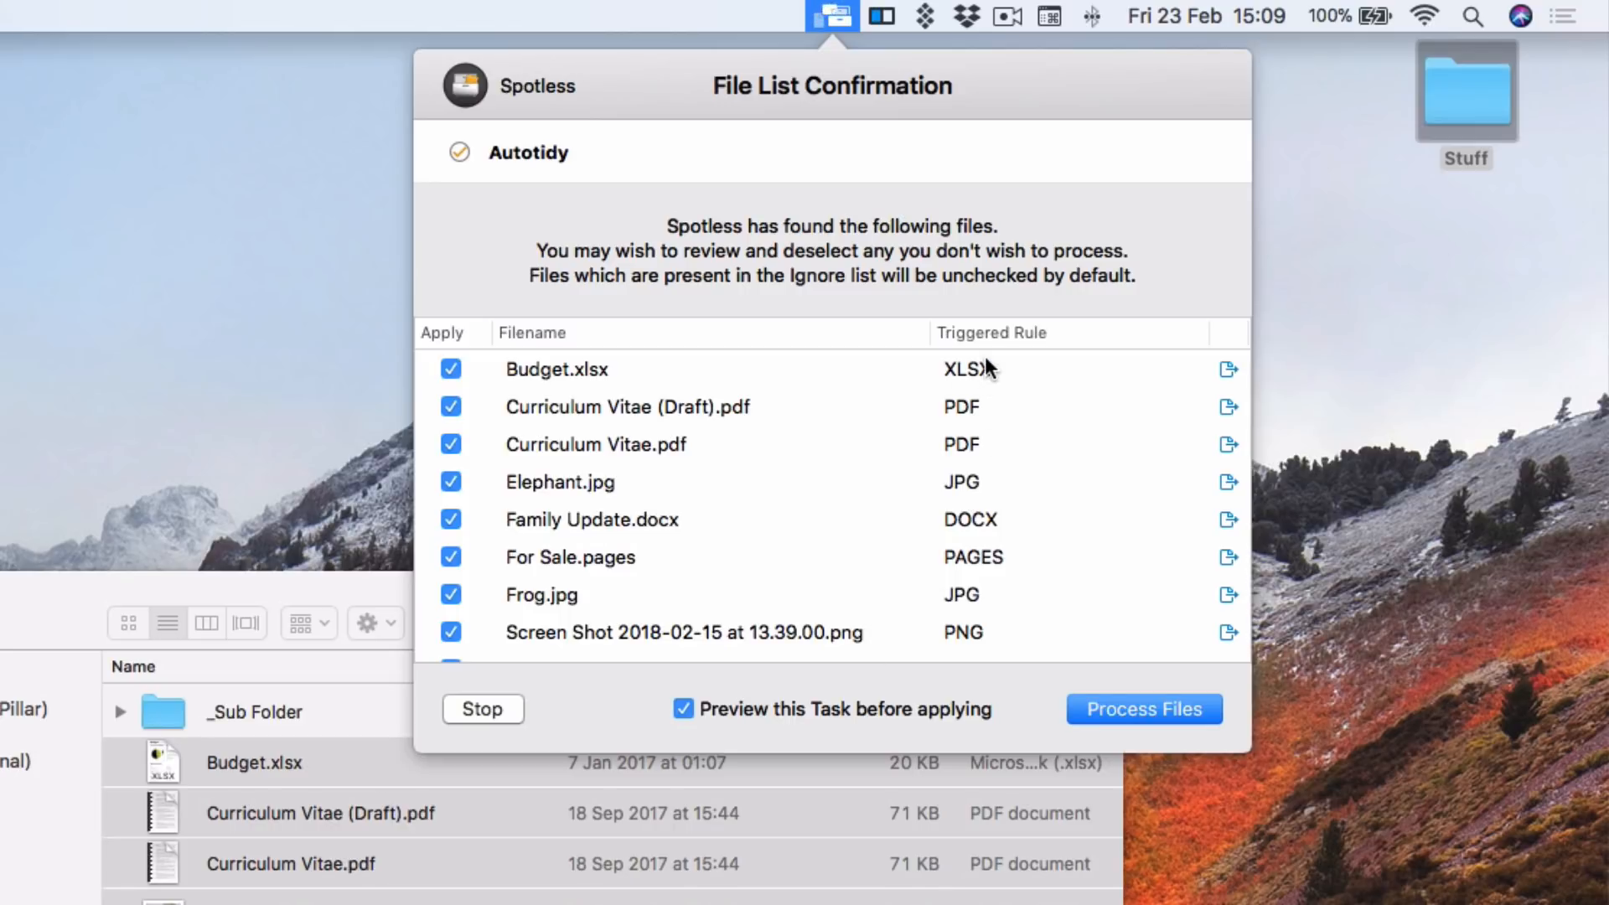
Review the files and their triggered rules in the confirmation list and process all of them
scroll(766, 511, "down", 5)
scroll(766, 513, "up", 5)
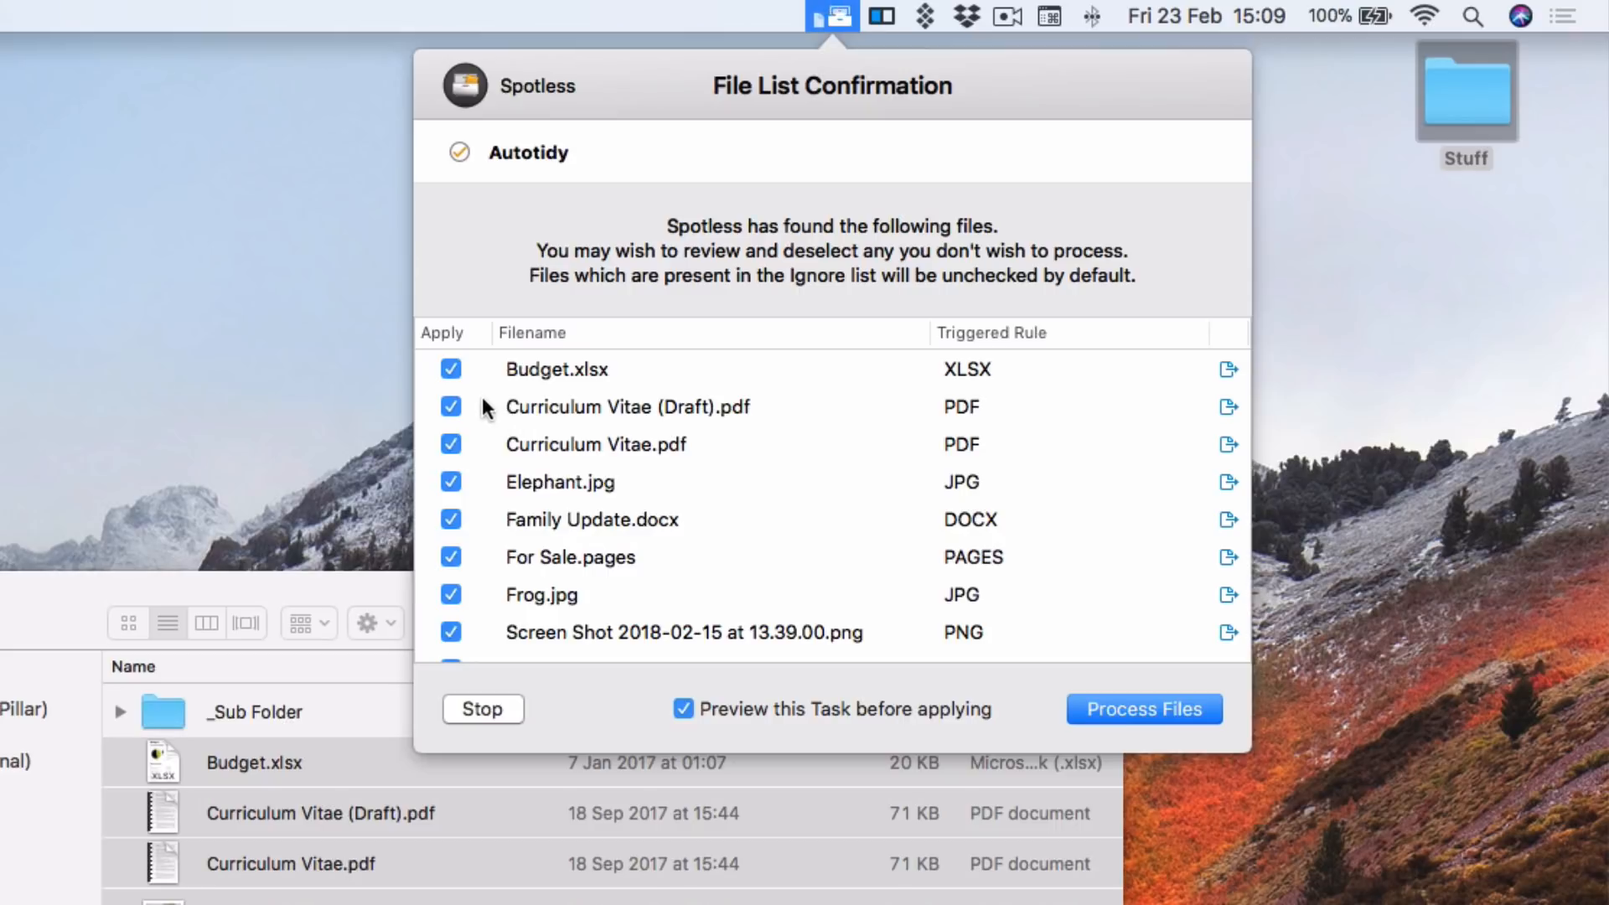
scroll(528, 434, "down", 5)
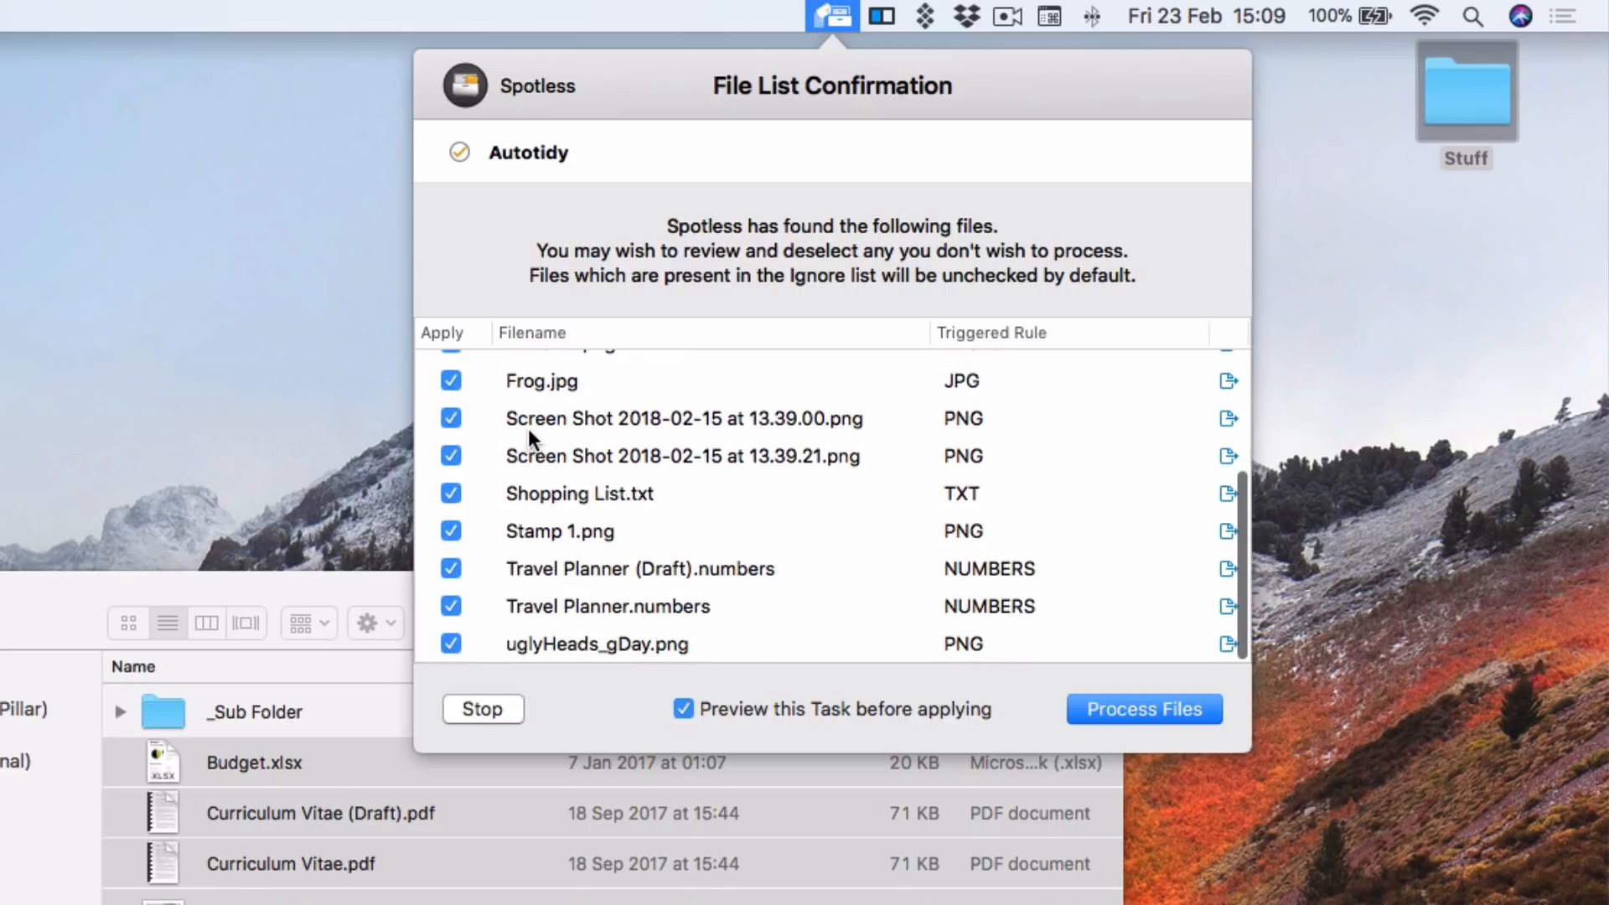
scroll(495, 469, "up", 5)
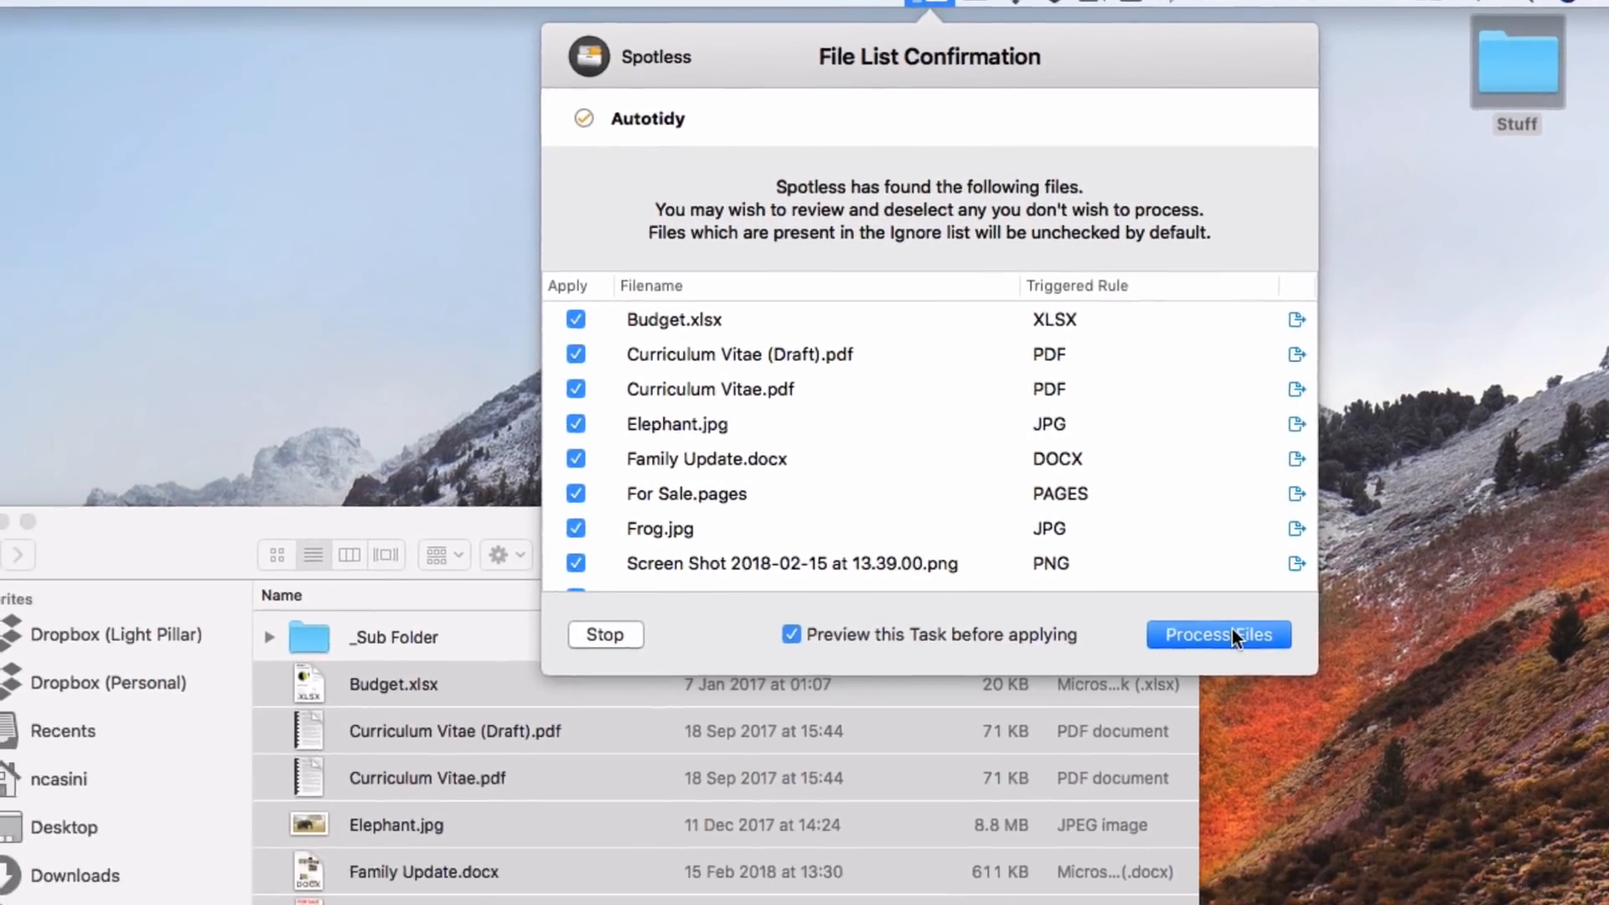
left_click(1164, 690)
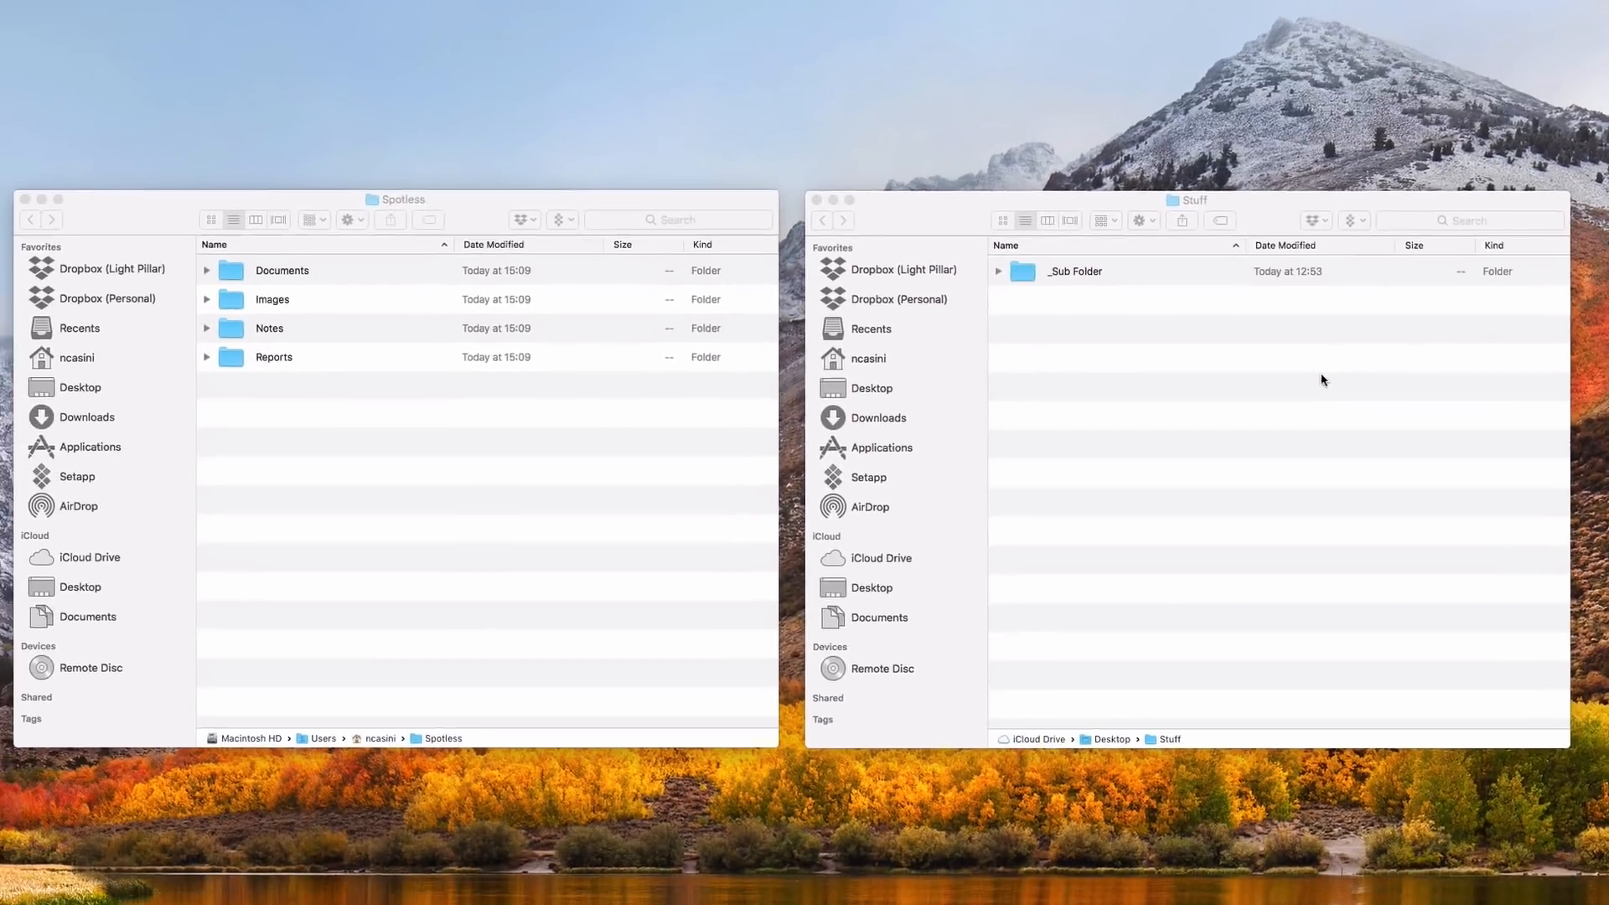
Expand the Documents, Images, Notes and Reports folders with all their subfolders in the Spotless window to check the sorted files
left_click(1081, 401)
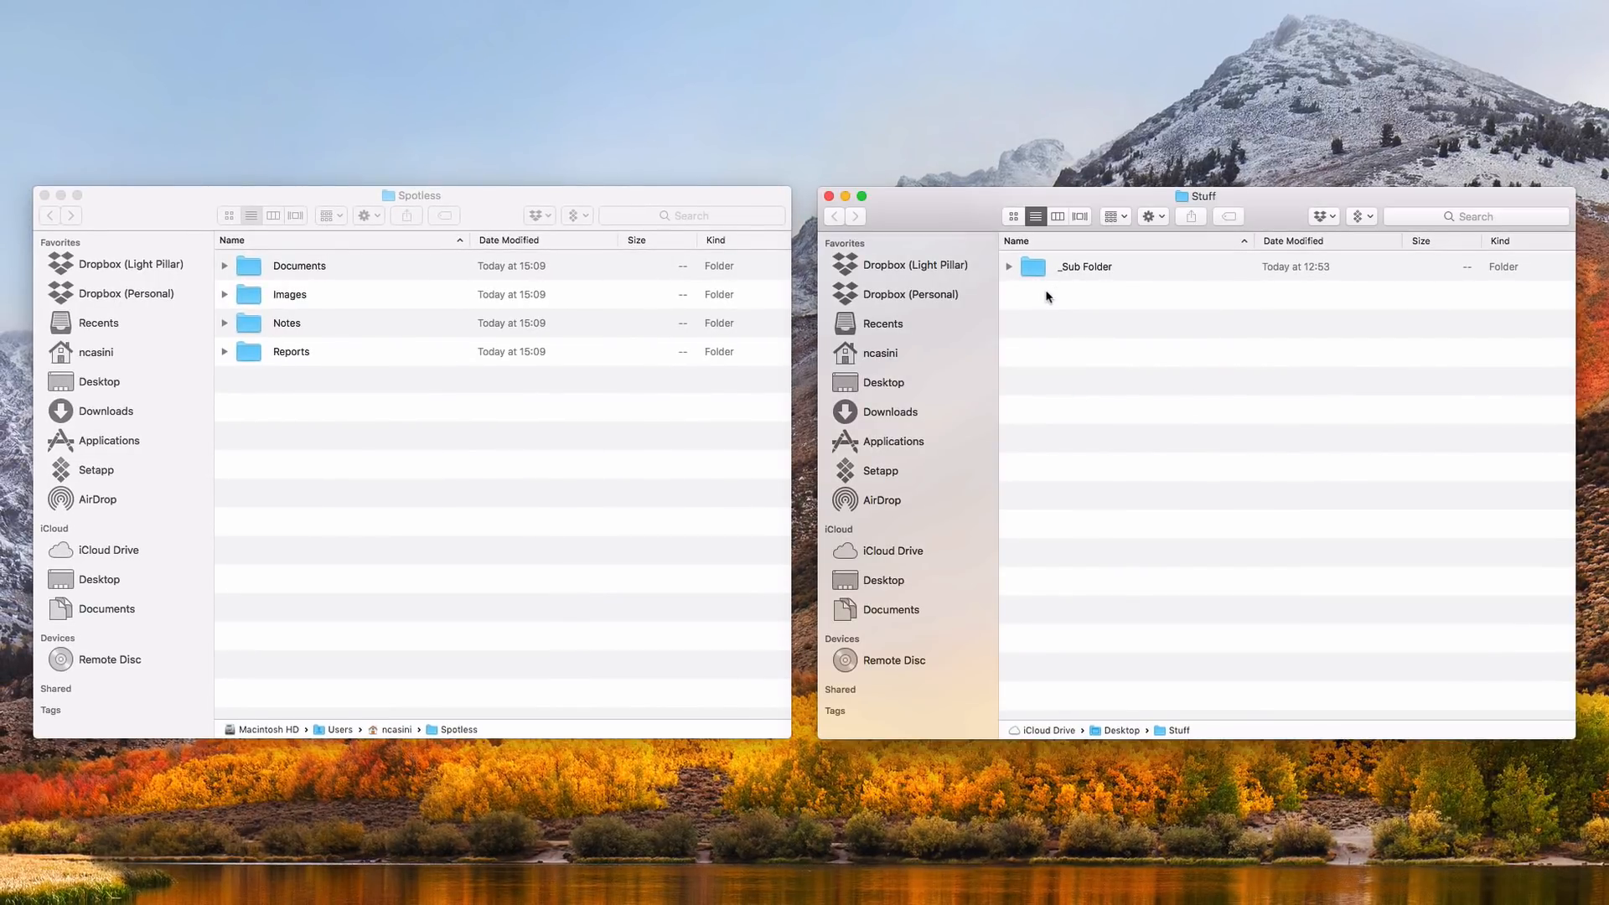
left_click(453, 538)
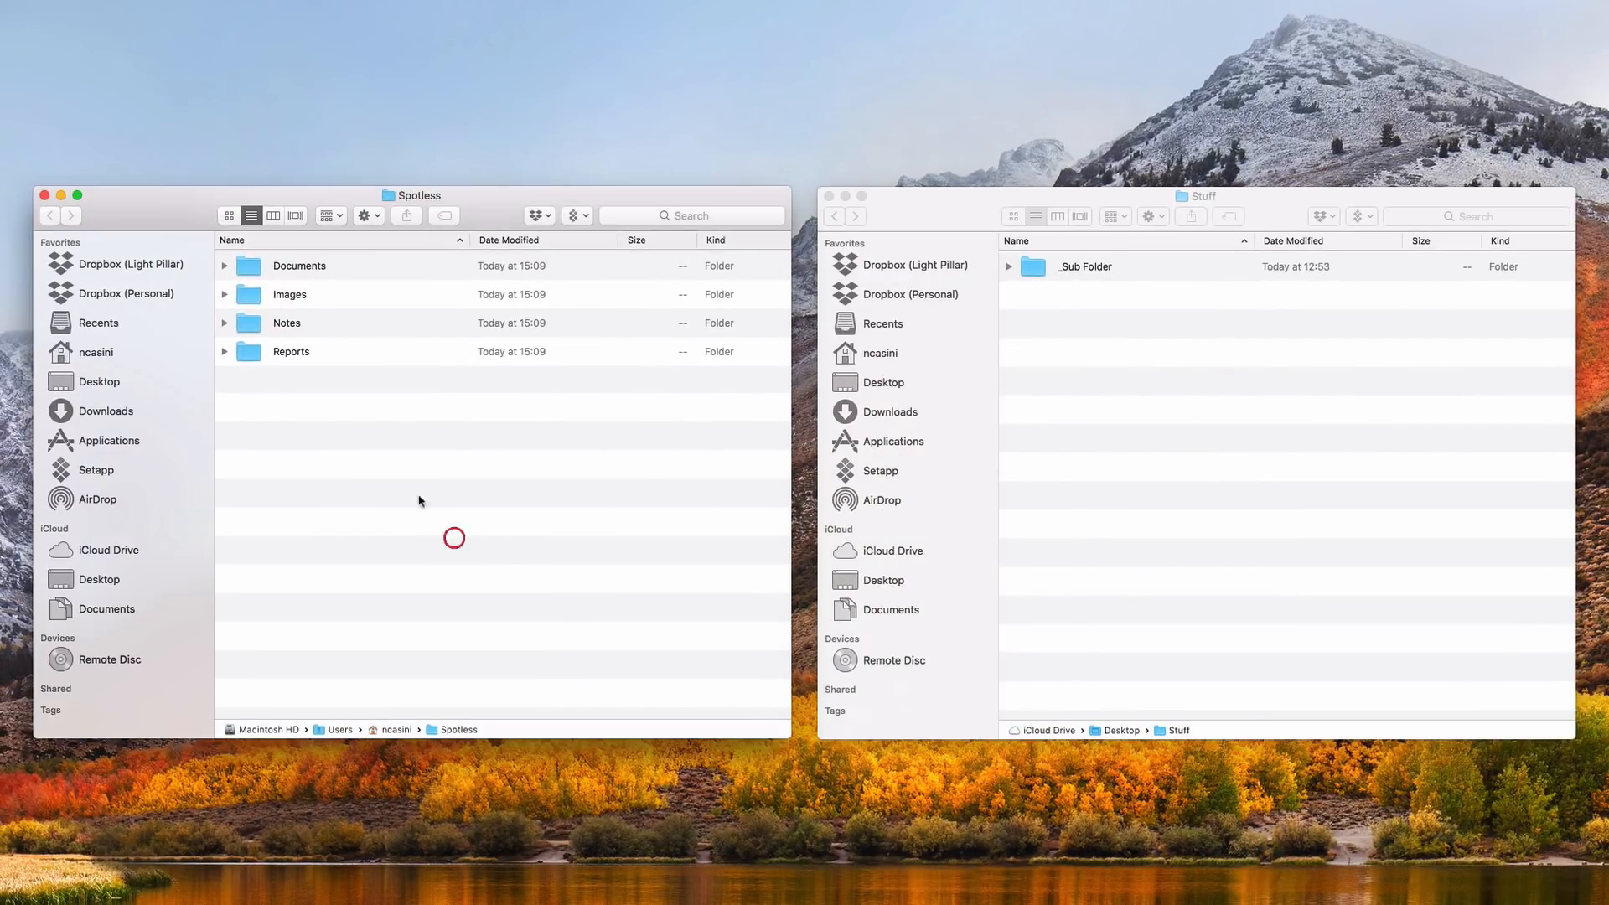
left_click(225, 267, "alt")
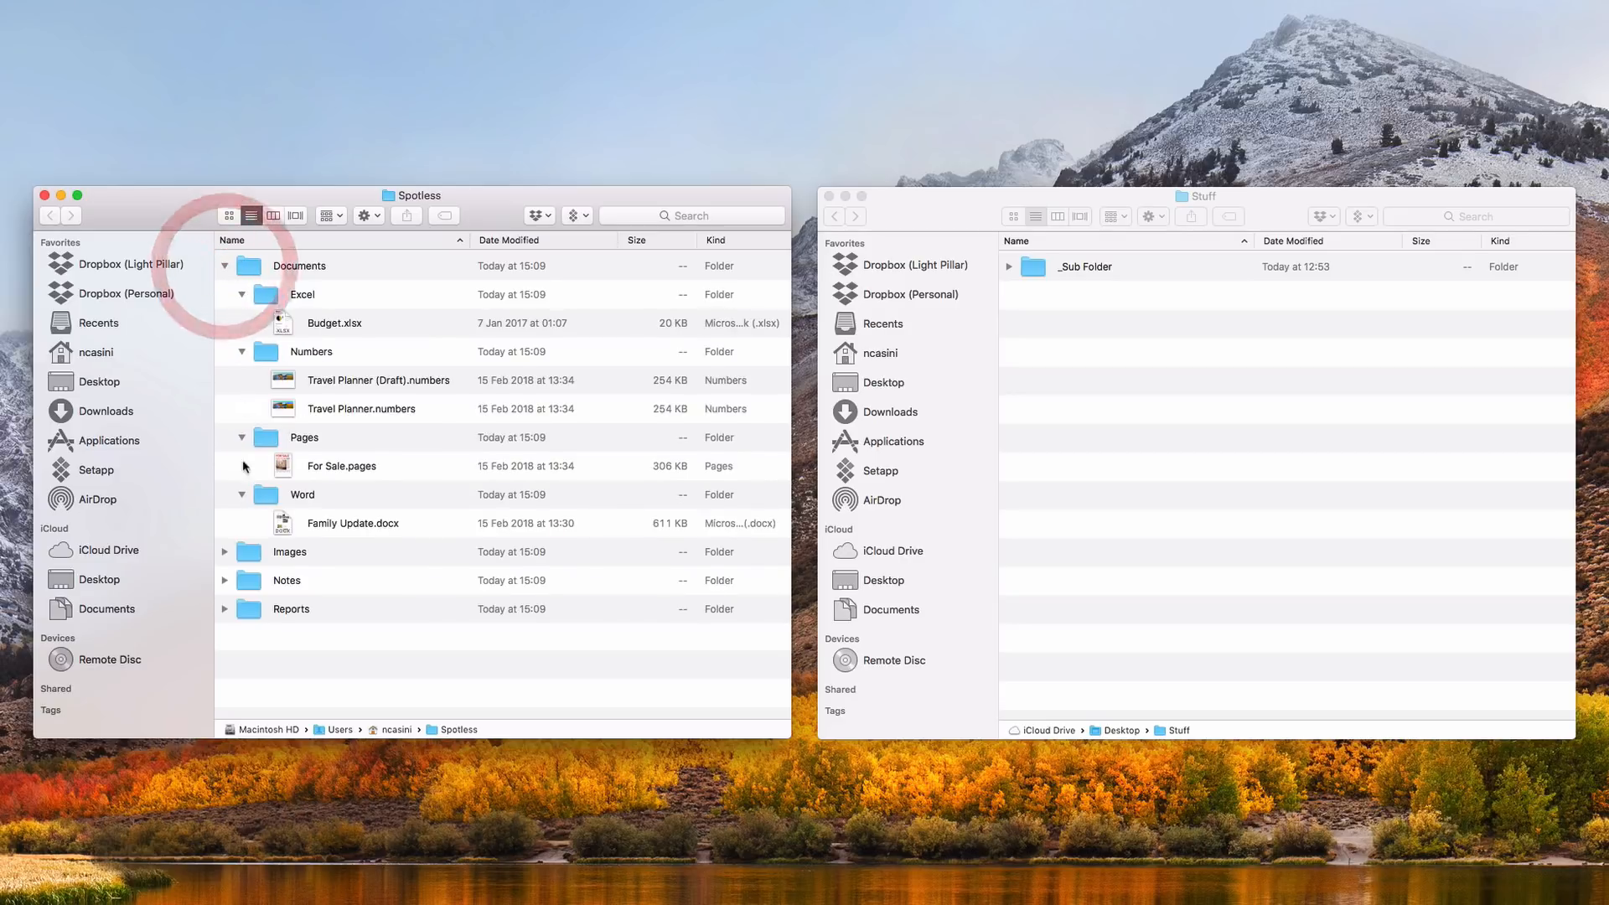
left_click(225, 549, "alt")
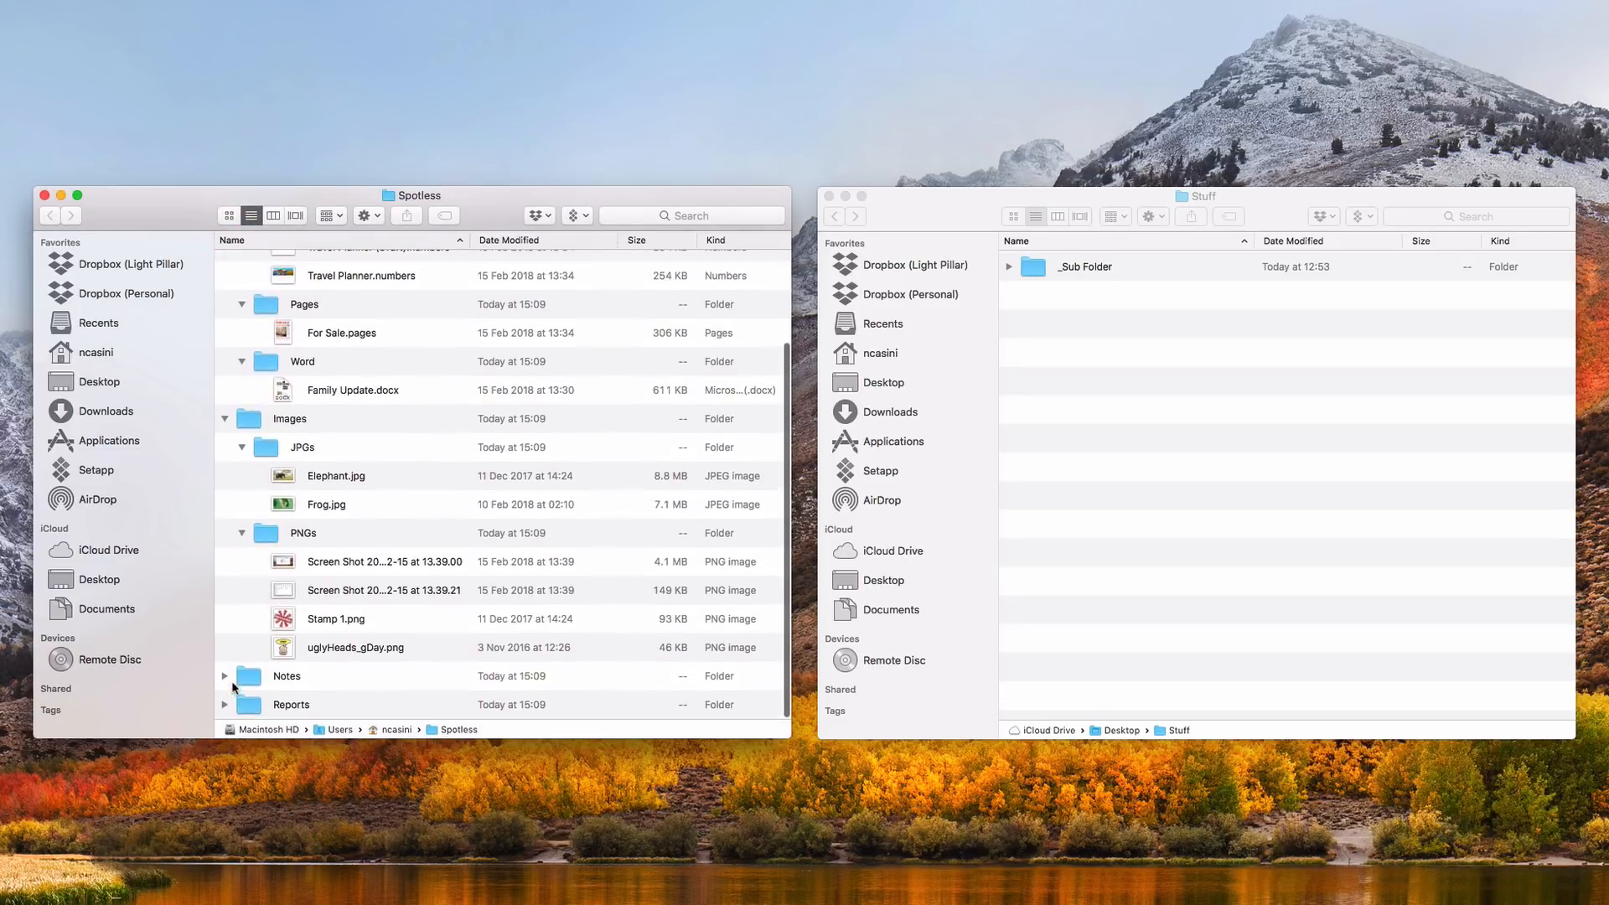
left_click(225, 671, "alt")
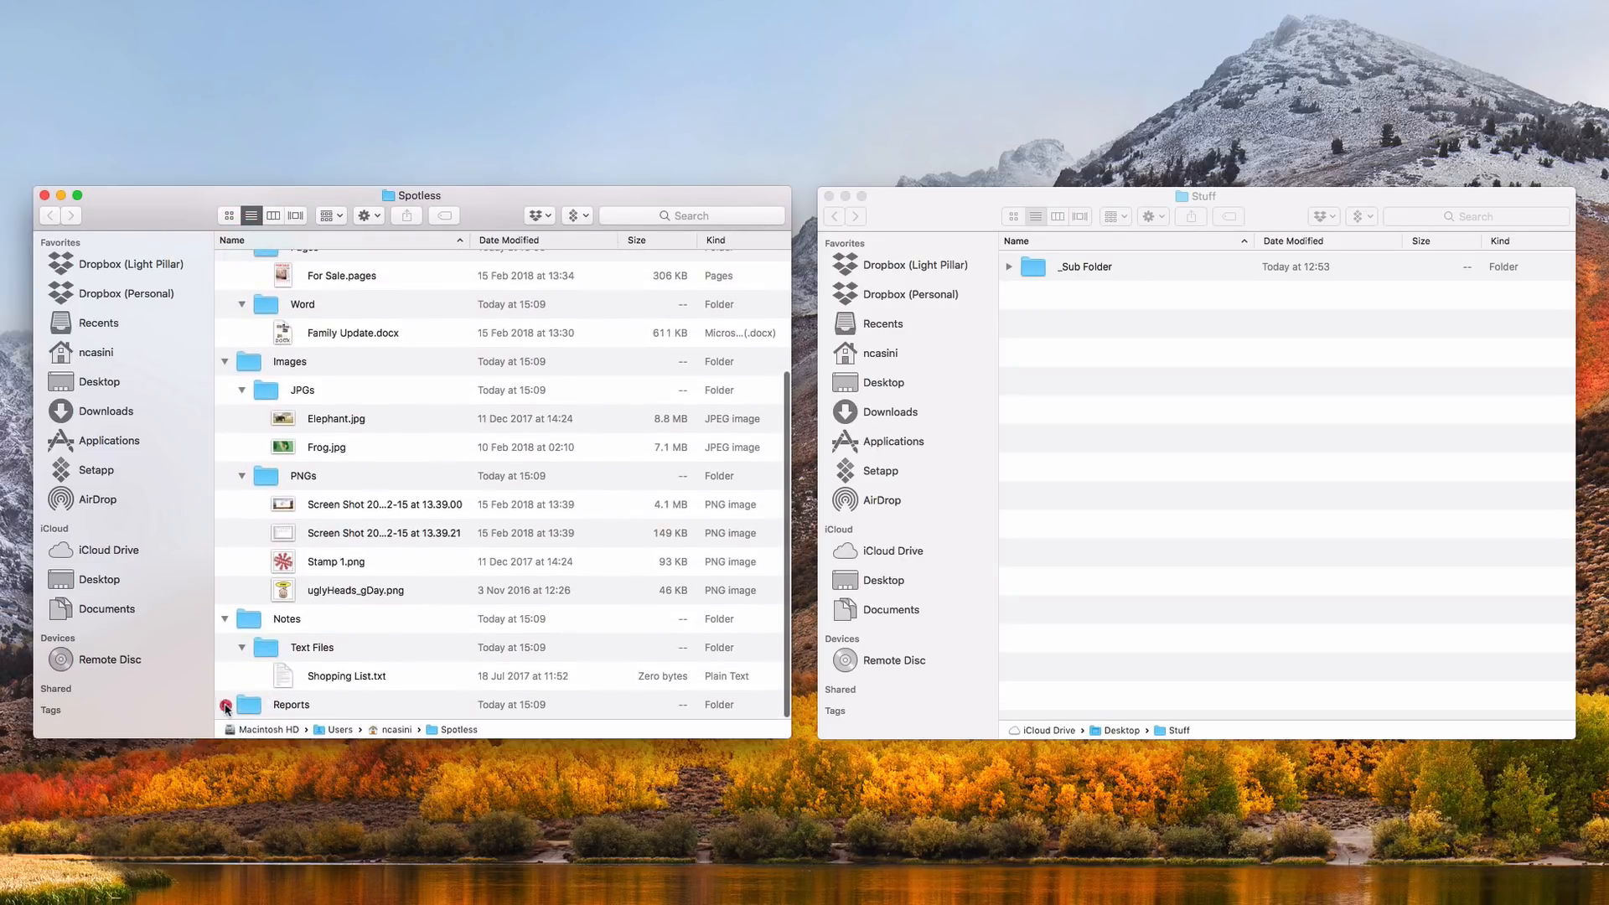
left_click(224, 703, "alt")
scroll(355, 676, "up", 5)
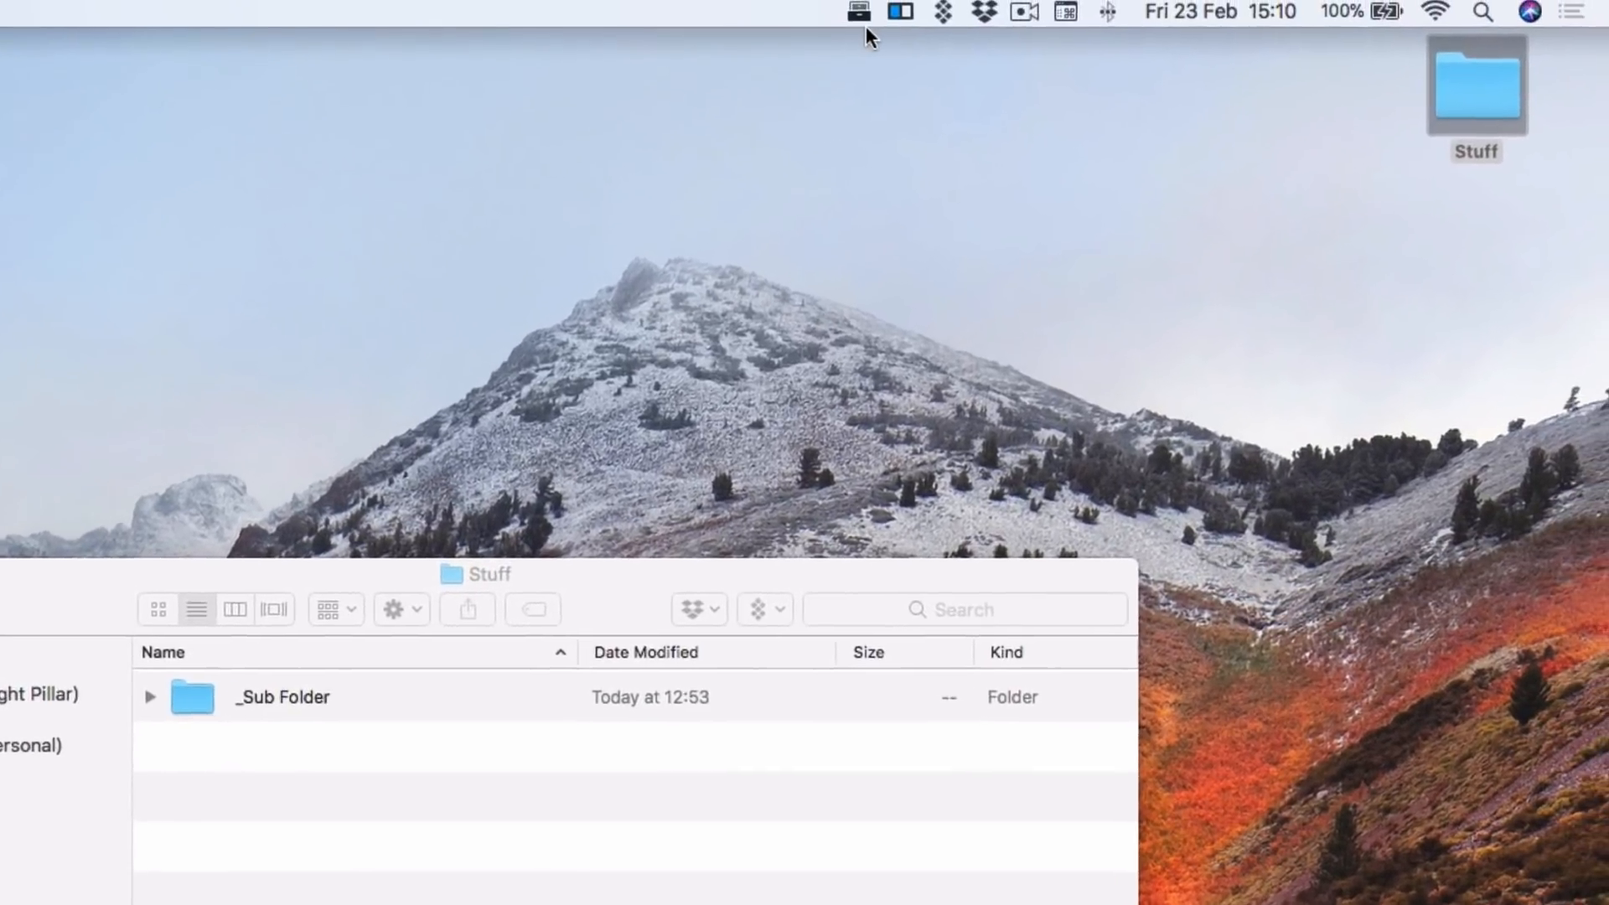
Expand the Autotidy task in the Spotless history and inspect the details of Budget.xlsx, including its original and destination paths
left_click(839, 17)
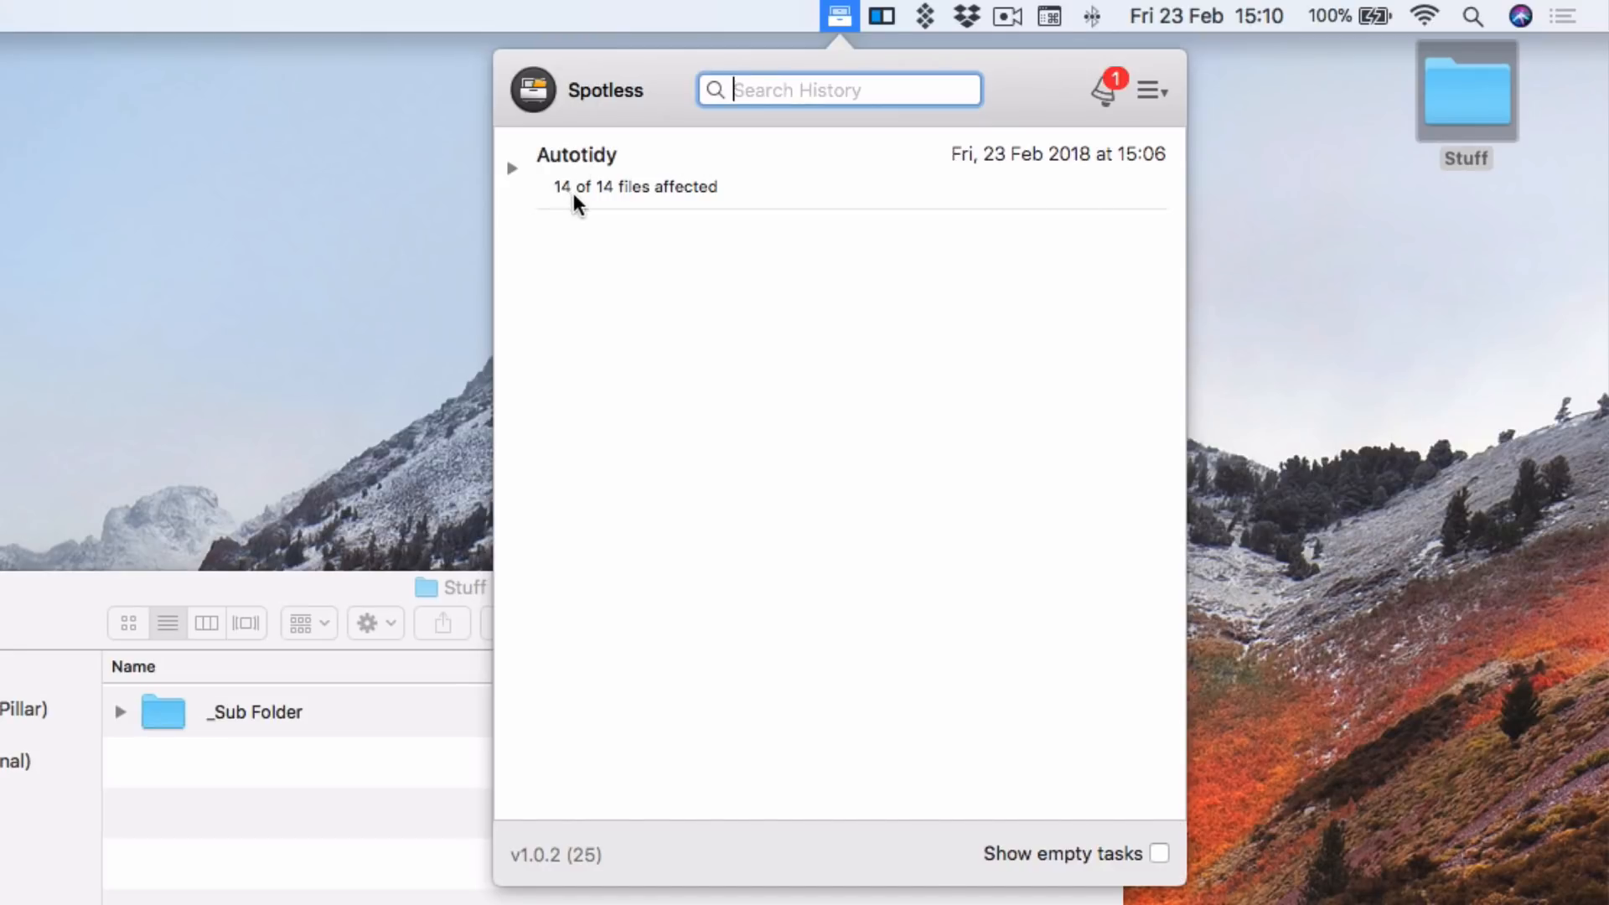
left_click(511, 169)
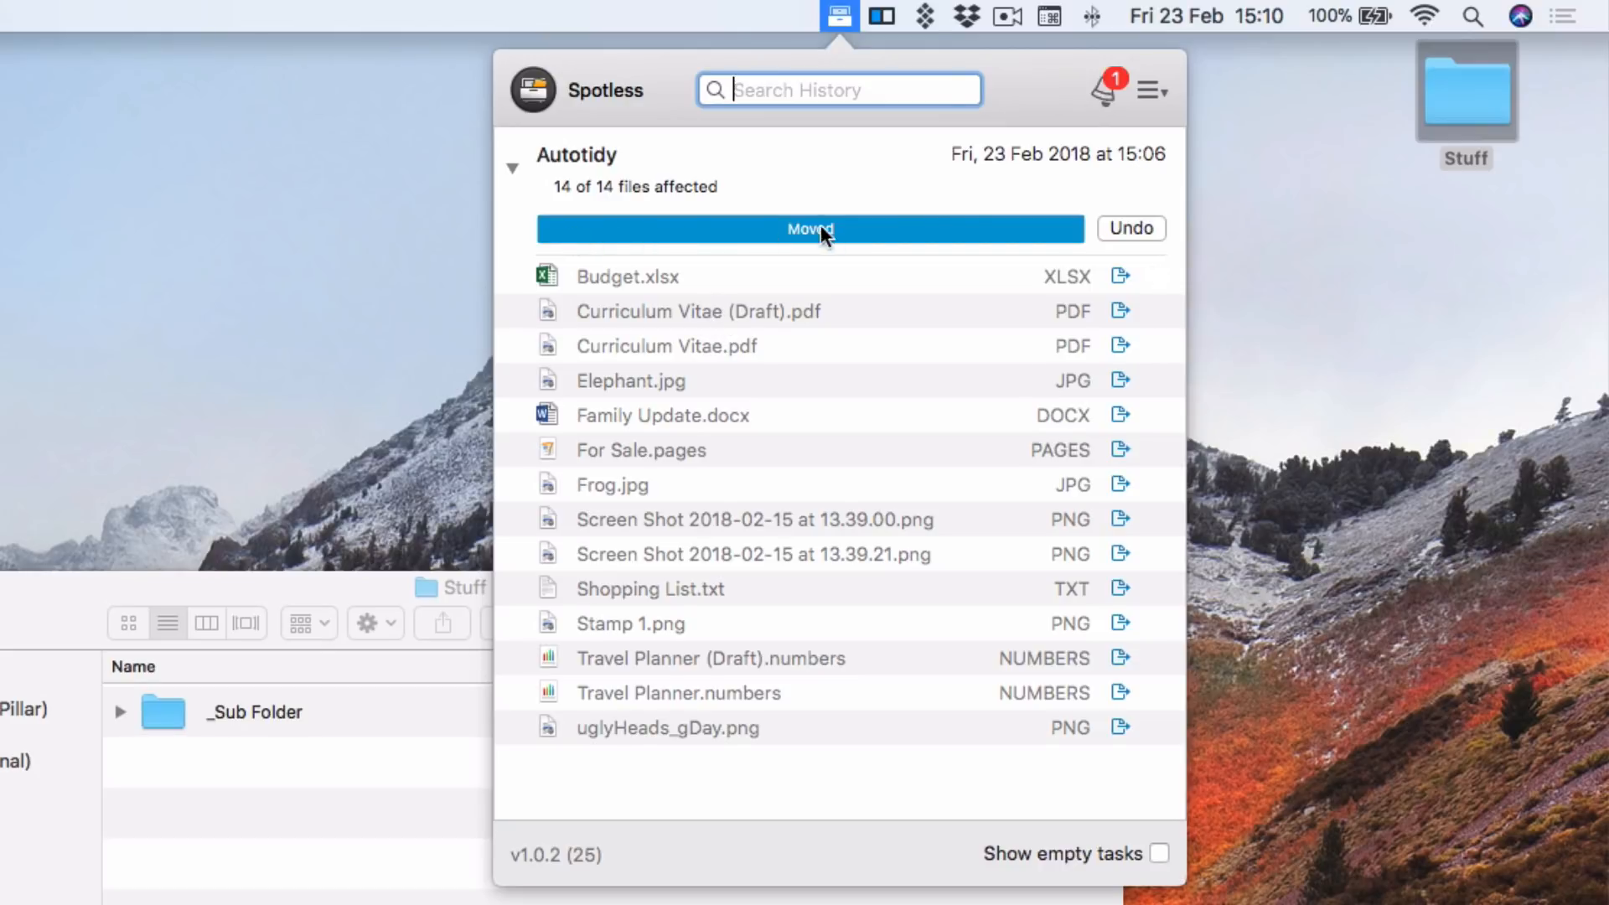
mouse_move(790, 230)
left_click(1155, 275)
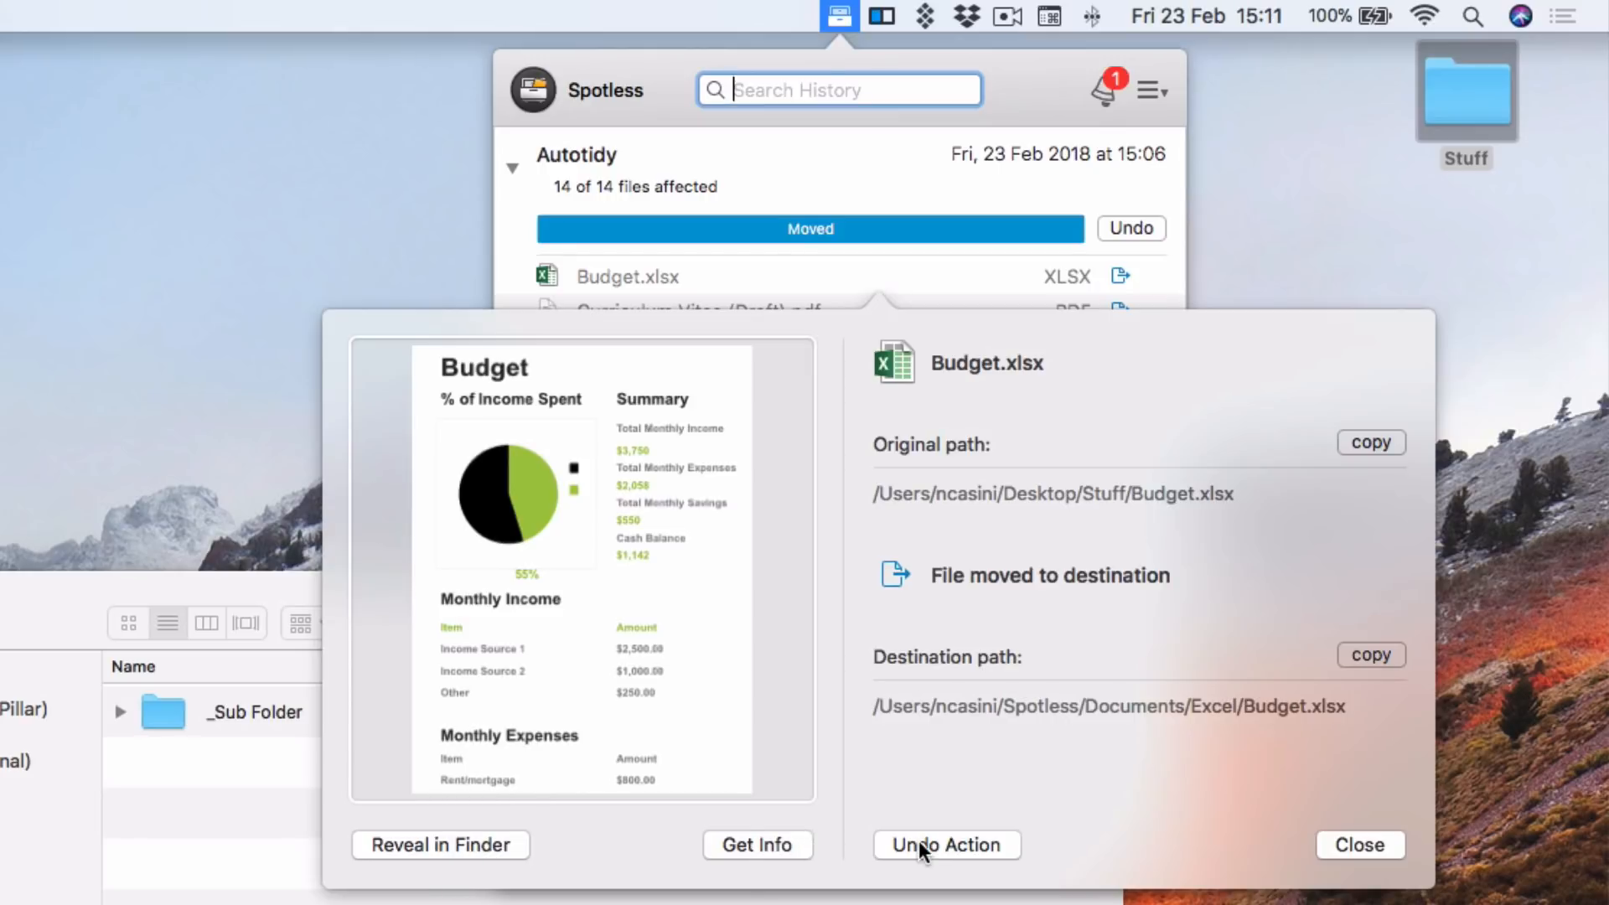
left_click(1366, 847)
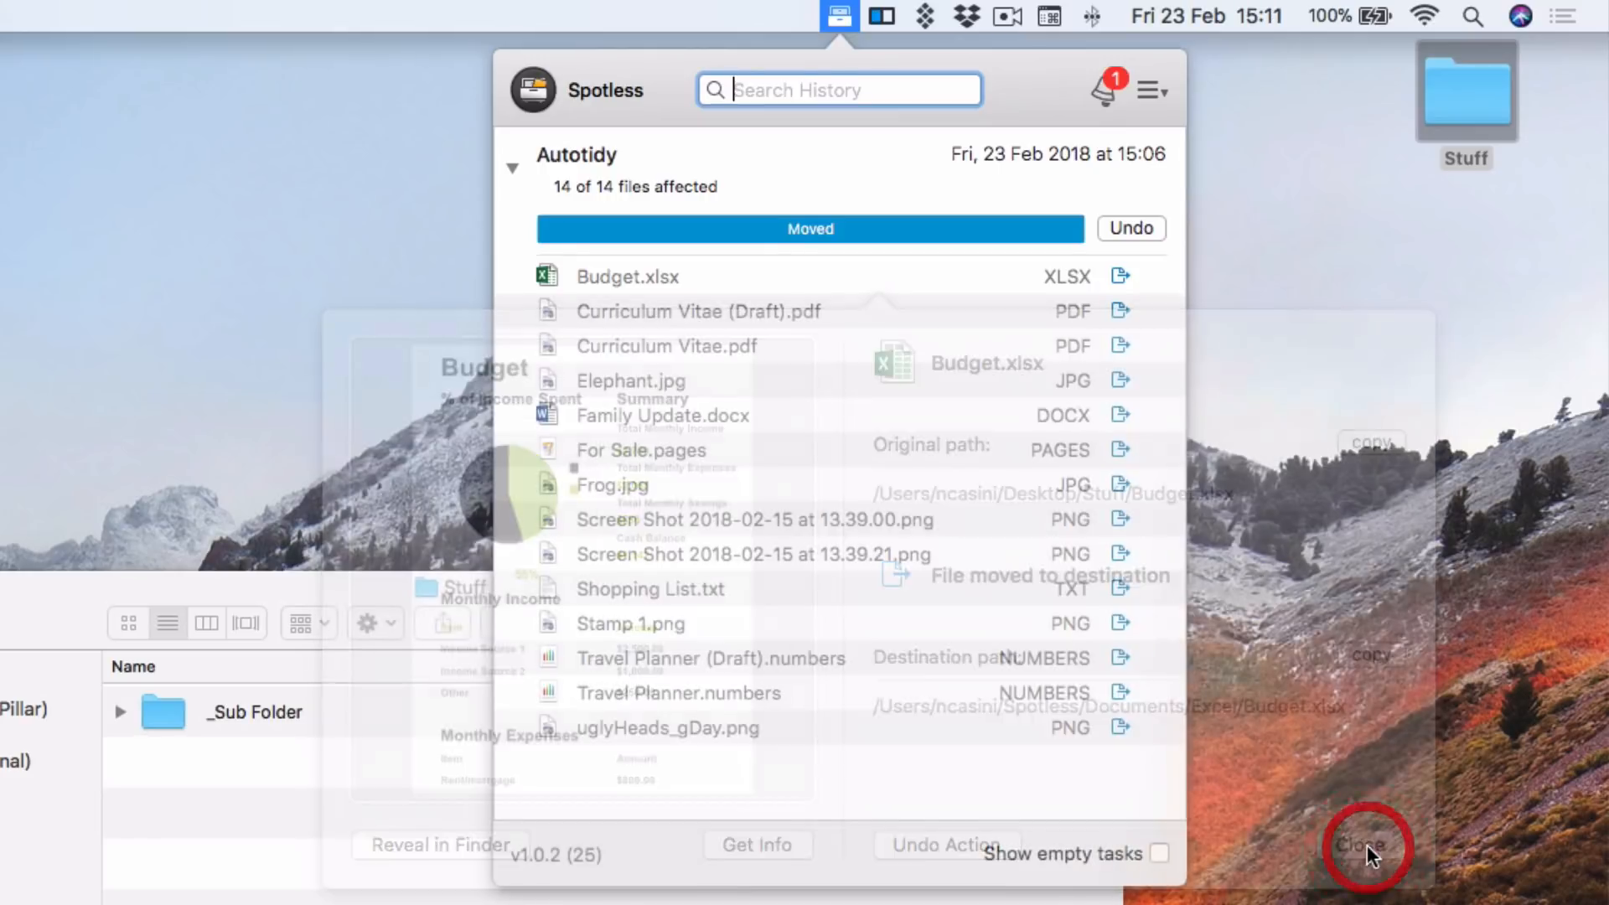
Undo the move of Budget.xlsx from the Autotidy history and select the file in the Stuff folder
left_click(681, 275)
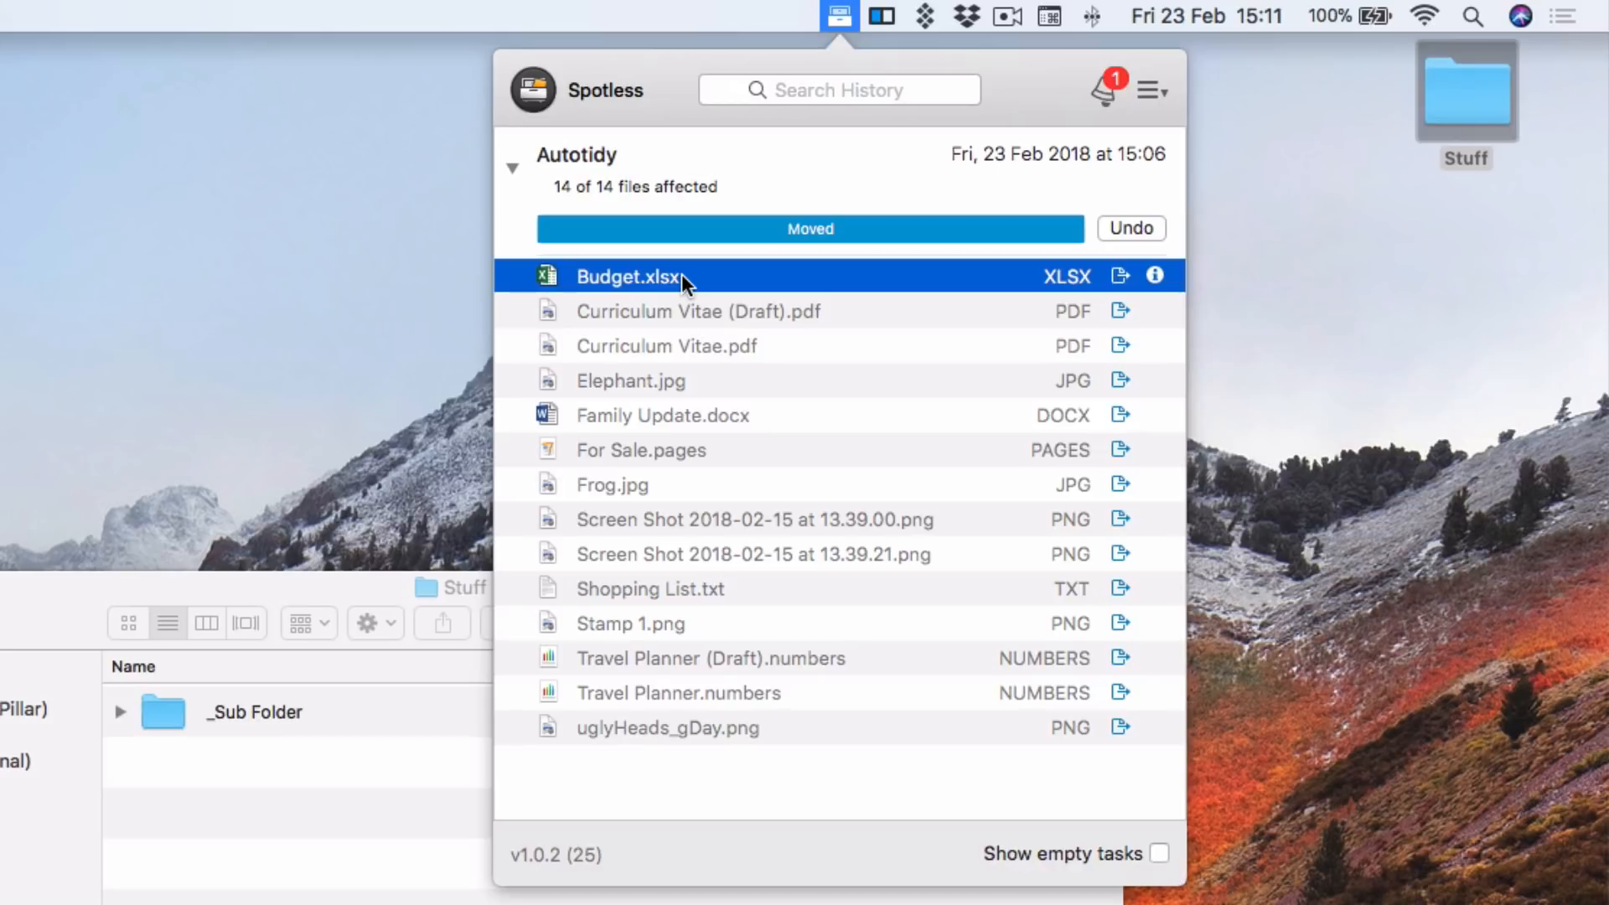
right_click(682, 274)
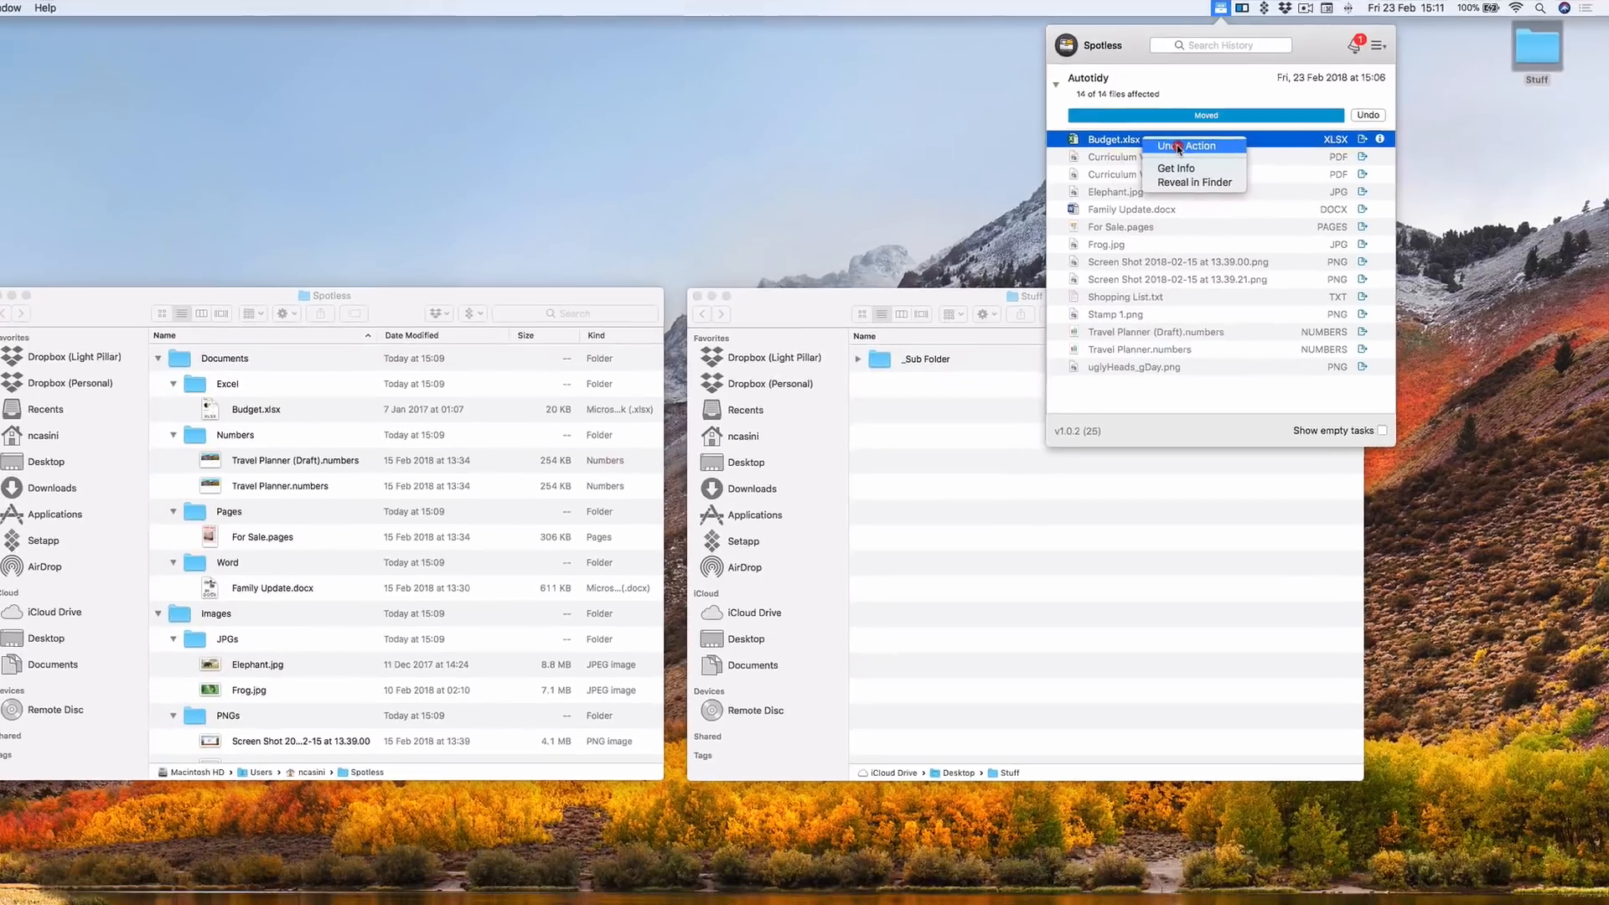
left_click(809, 274)
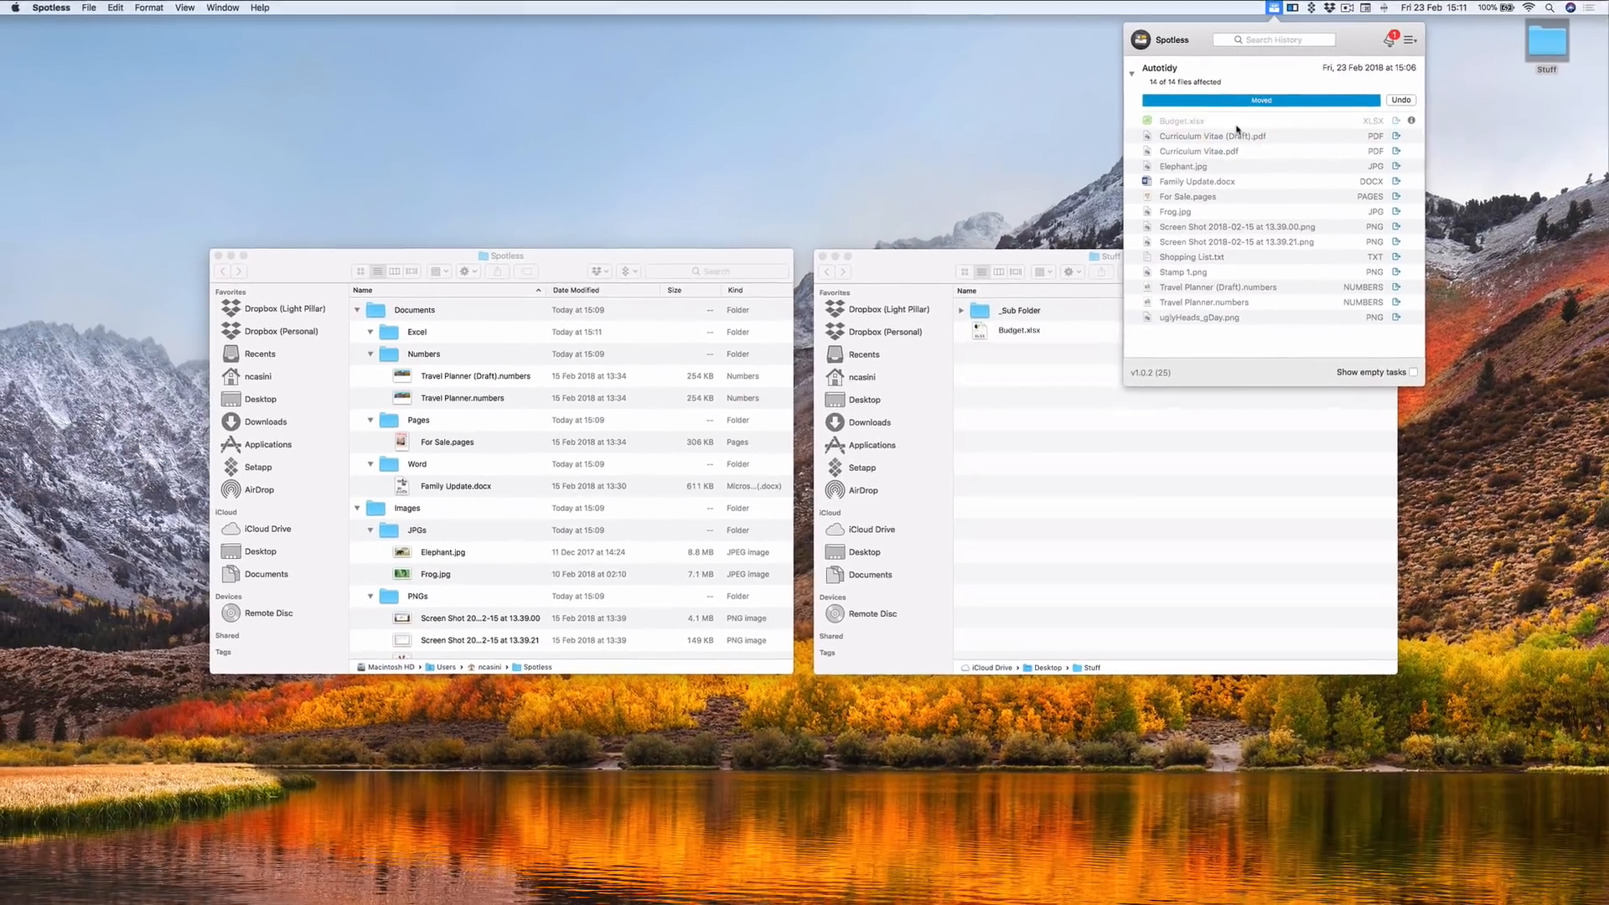
left_click(1015, 334)
left_click(1006, 335)
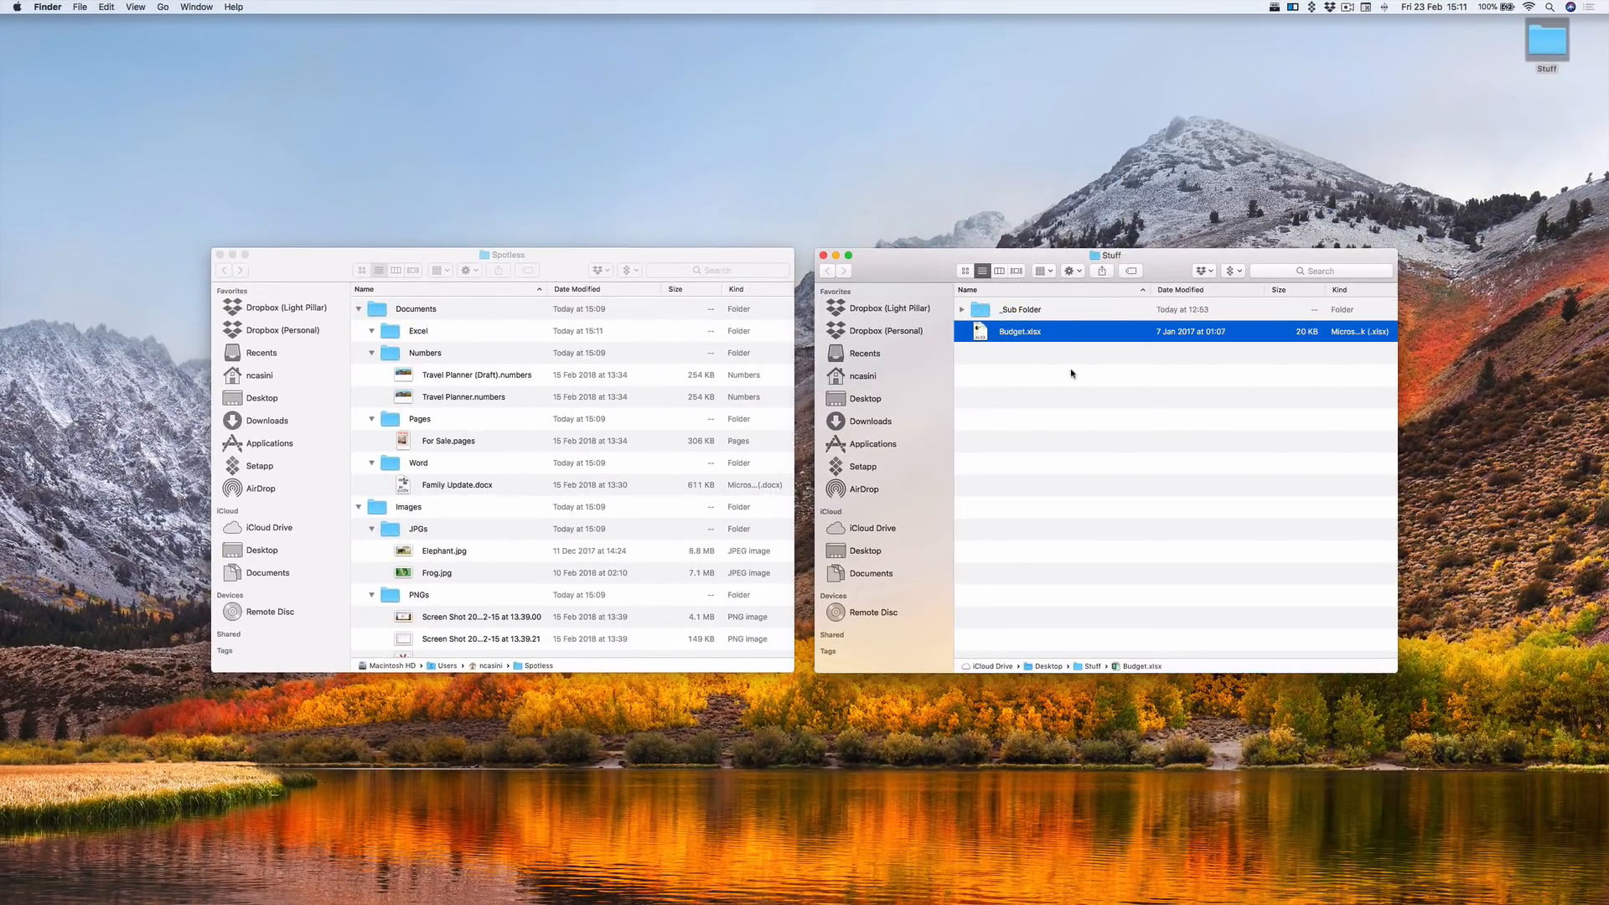
Undo the Autotidy task and remove it from the Spotless history, and compare the contents of the Spotless and Stuff folders
left_click(416, 336)
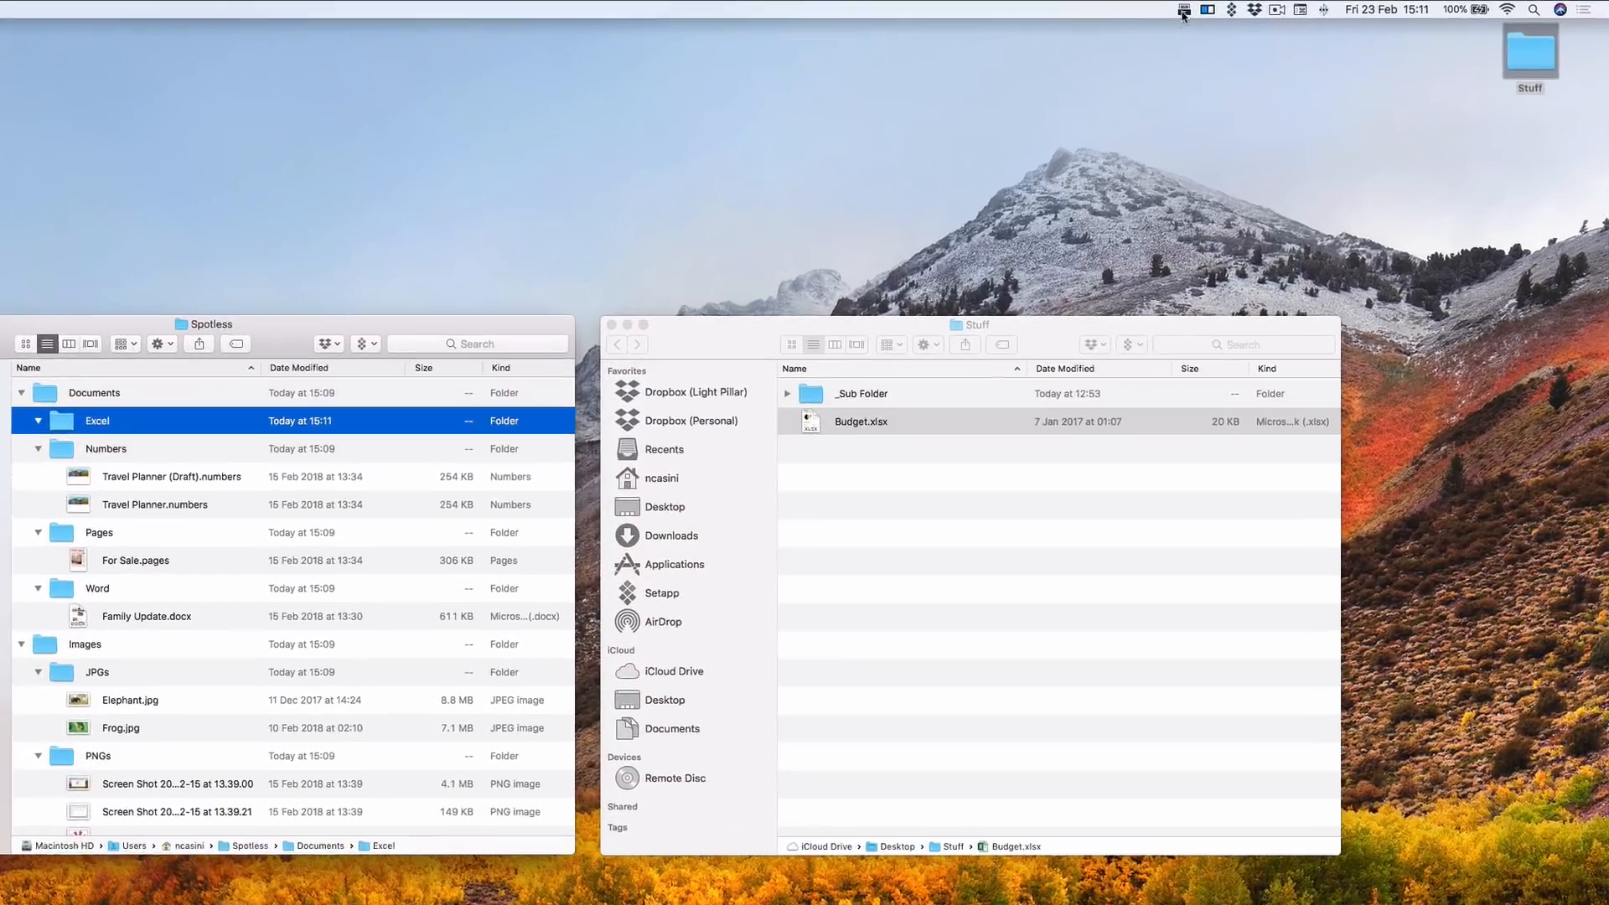
left_click(1272, 8)
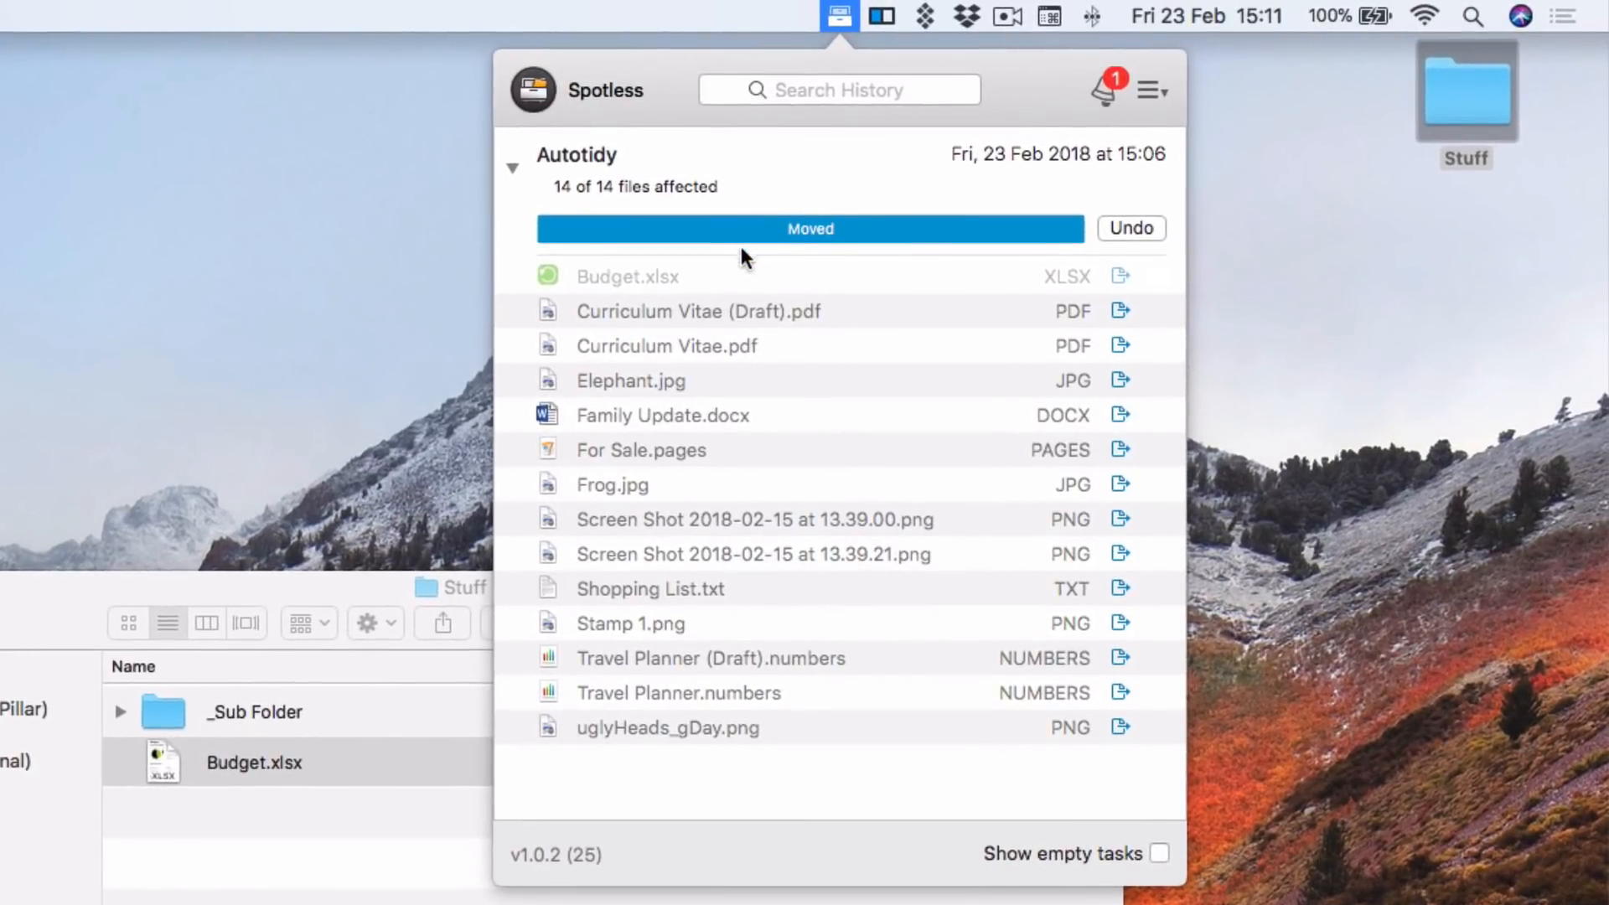
mouse_move(720, 255)
right_click(736, 153)
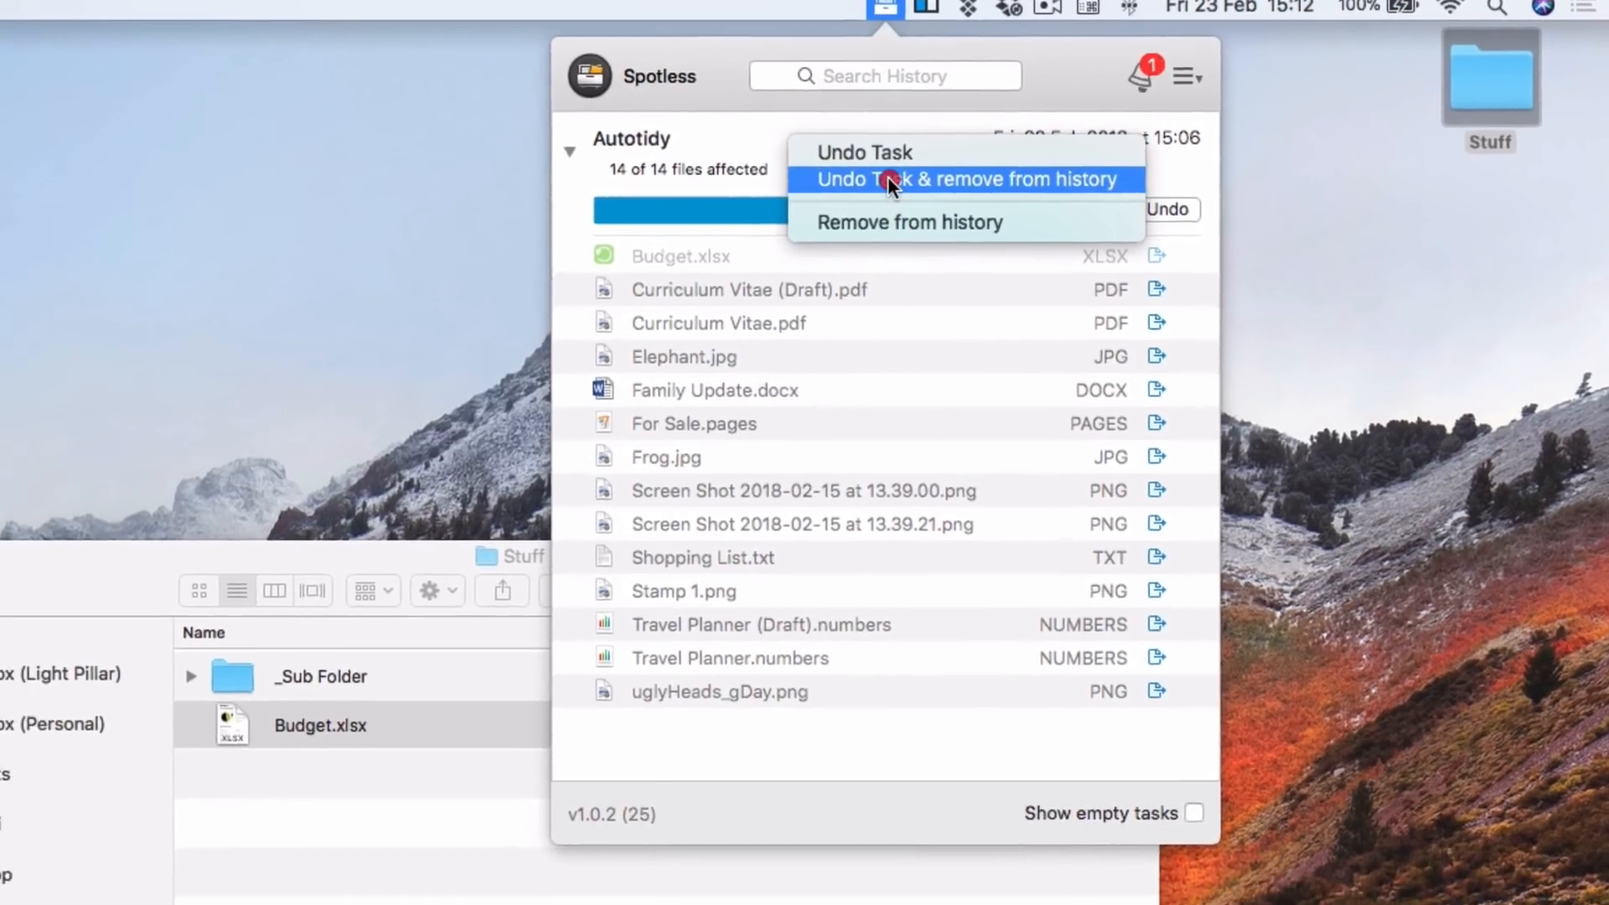
left_click(843, 196)
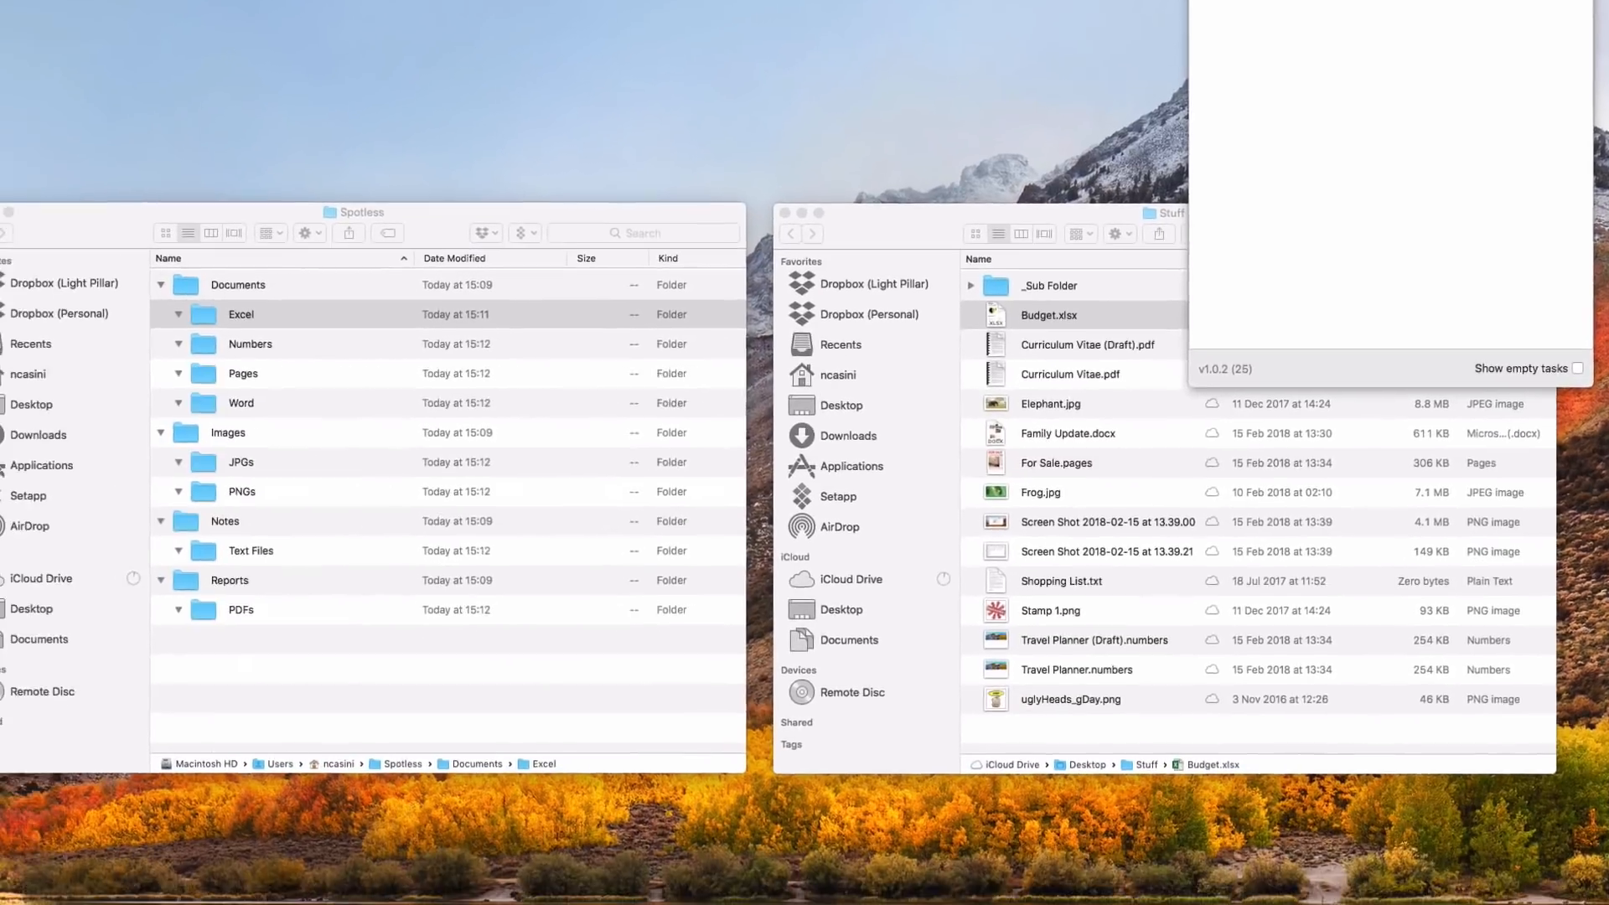
left_click(988, 3)
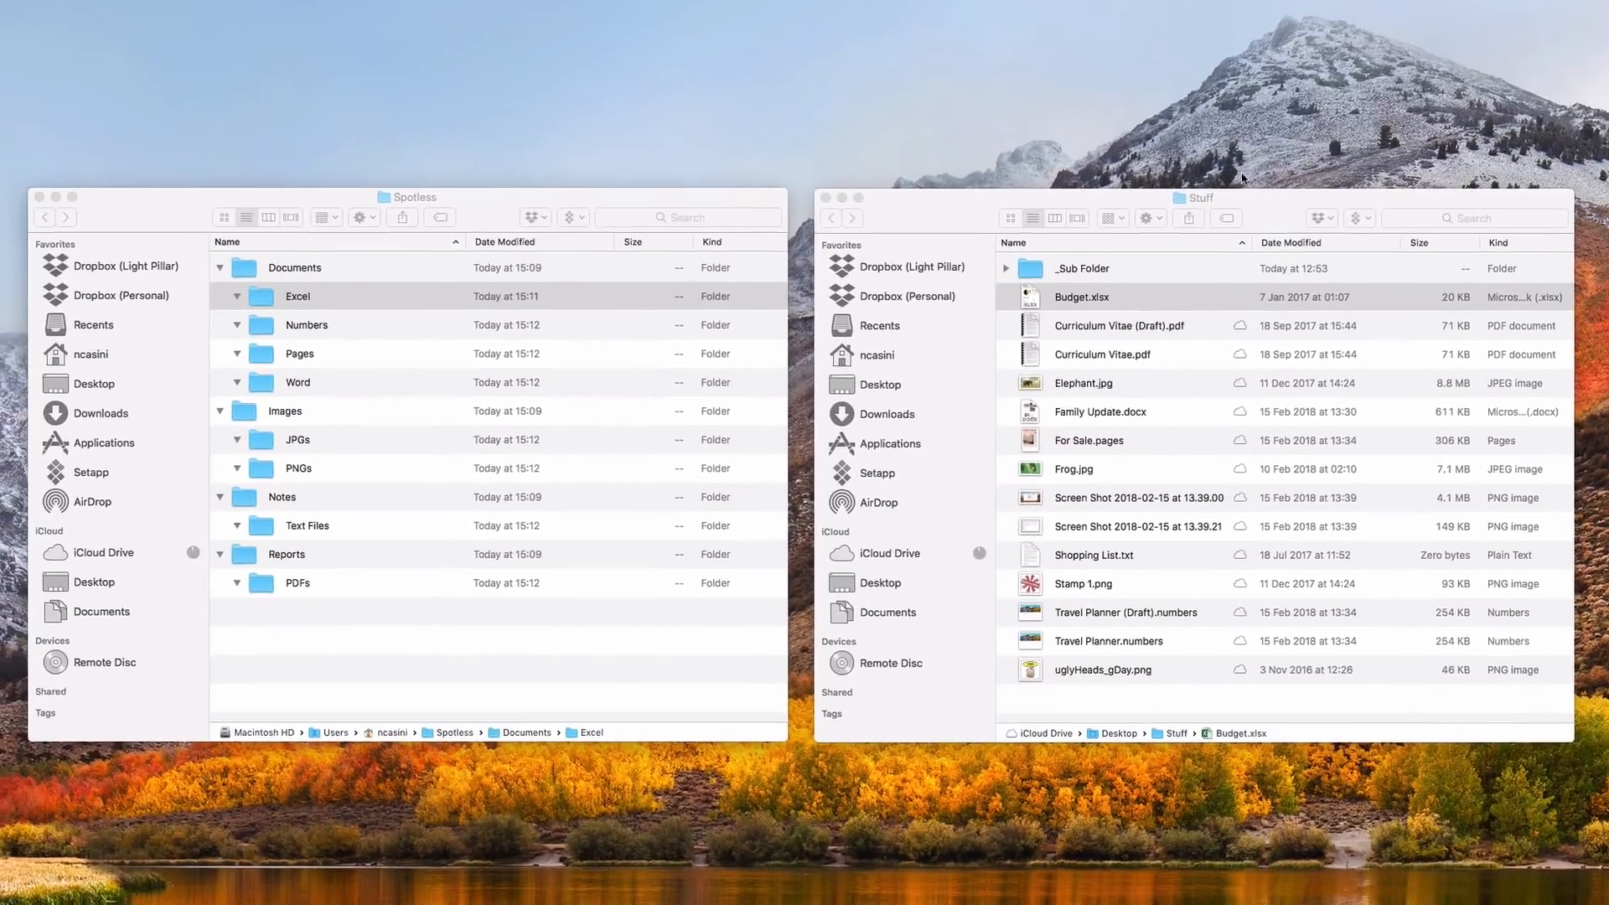
left_click(980, 209)
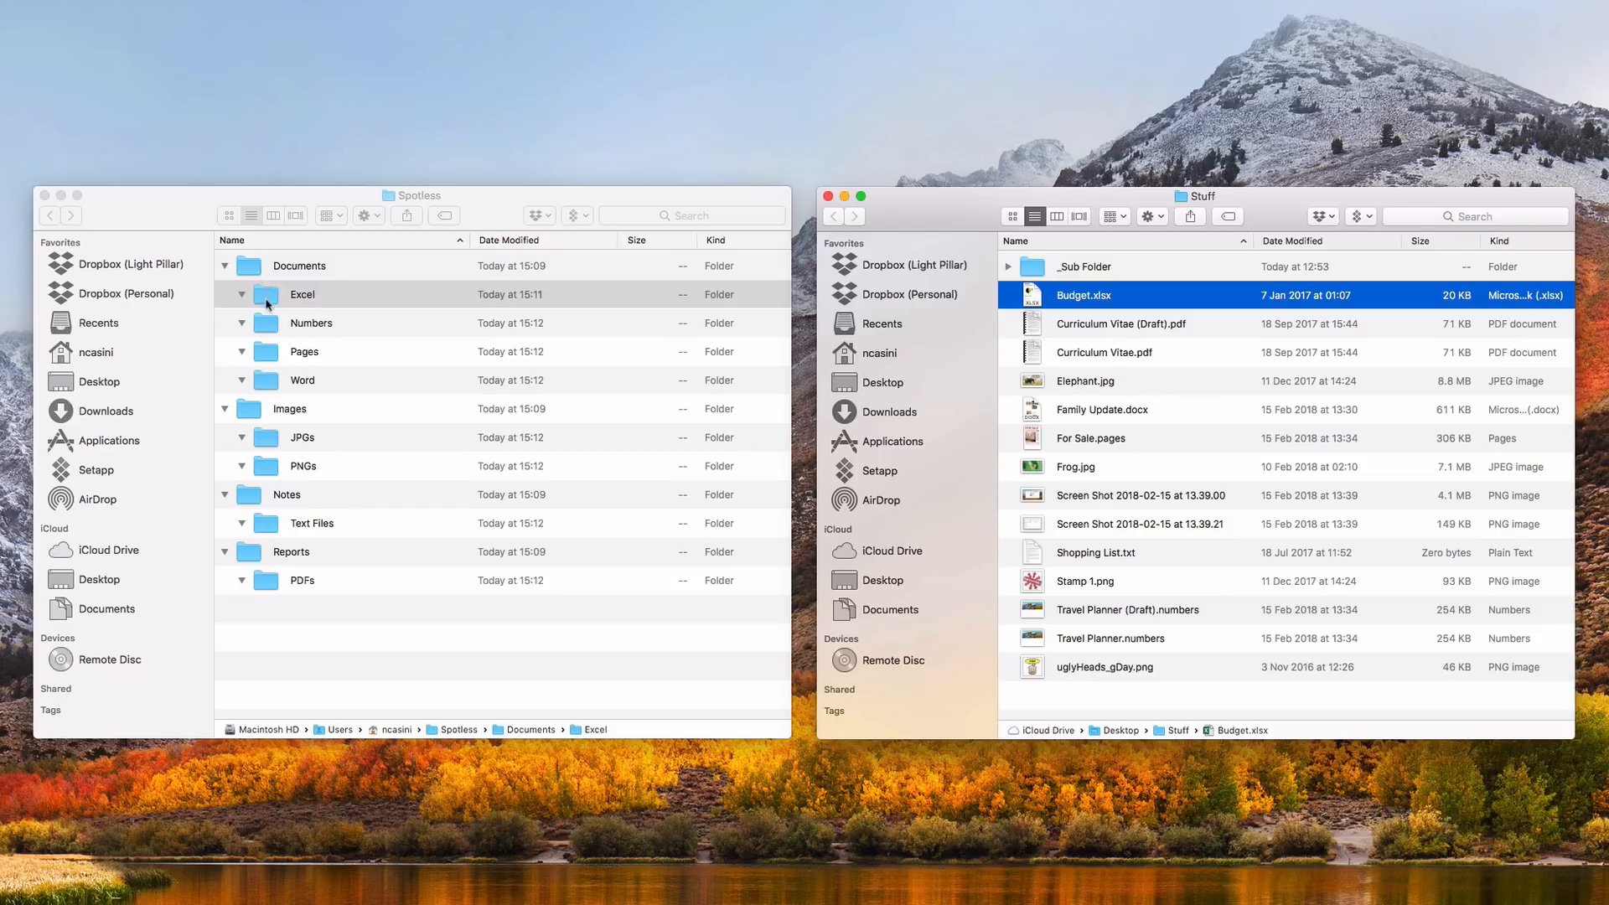
left_click(197, 216)
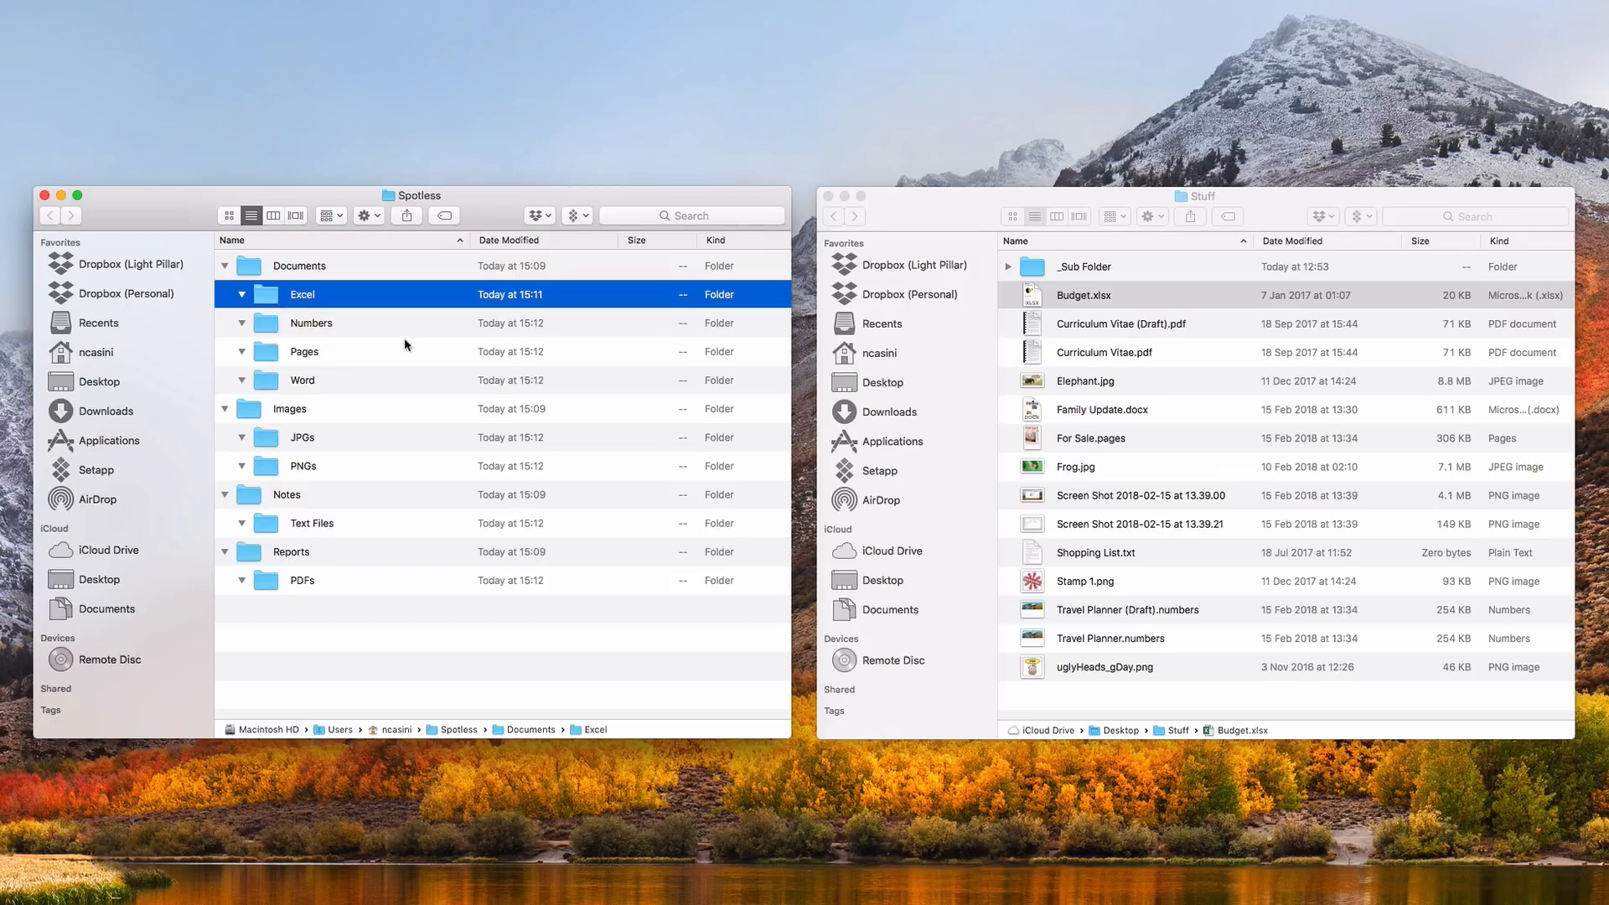
left_click(1123, 325)
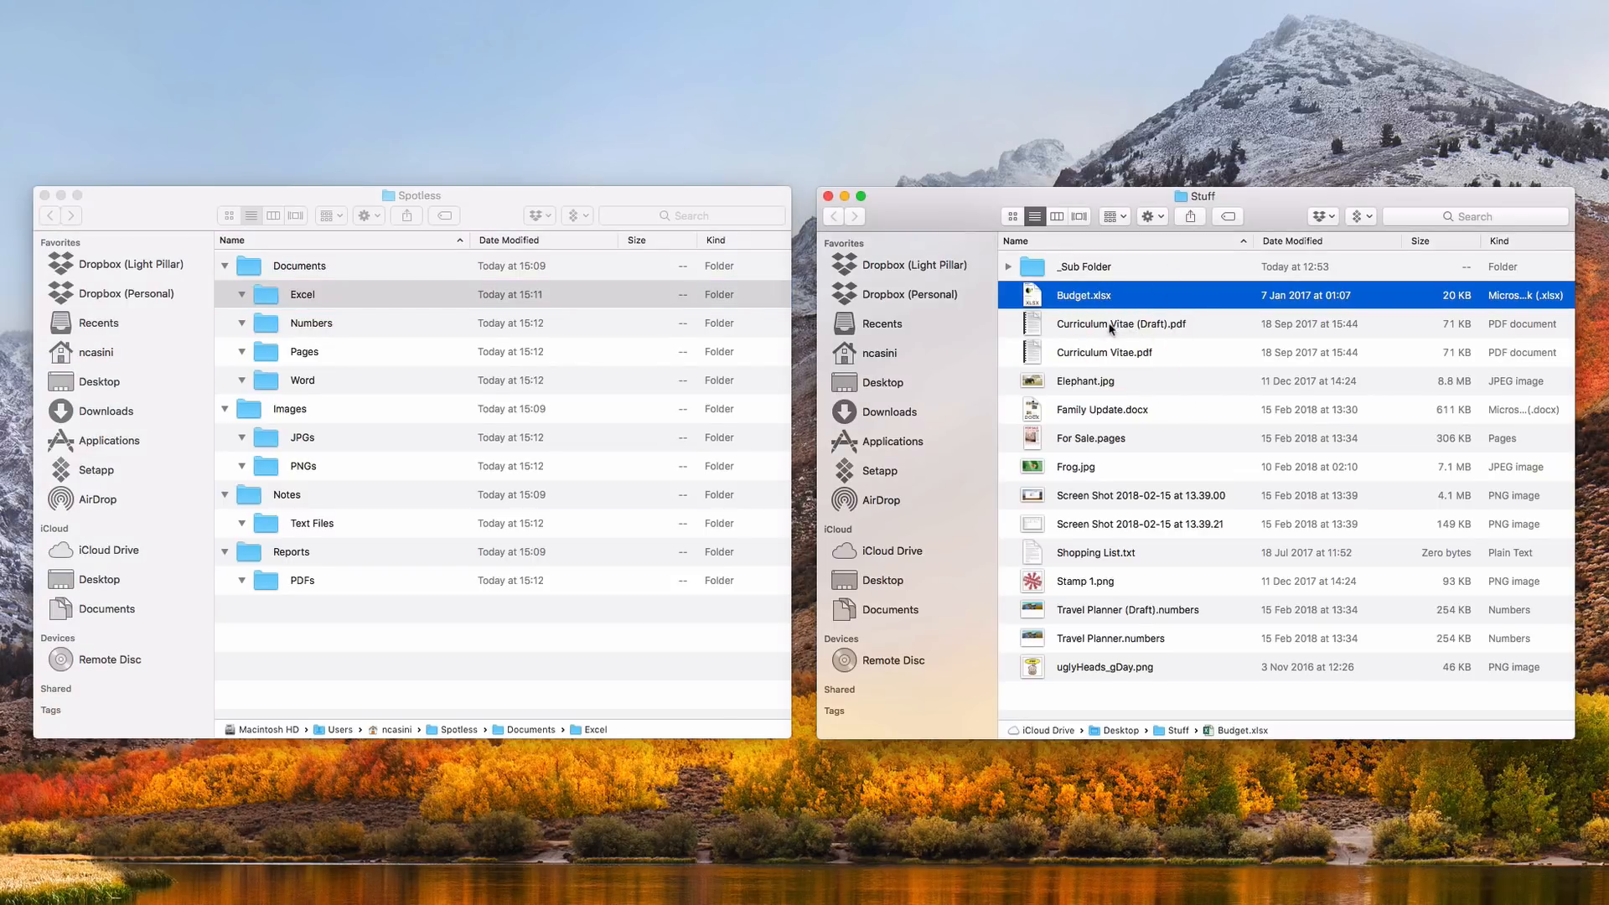
left_click(1094, 325)
left_click(1075, 302)
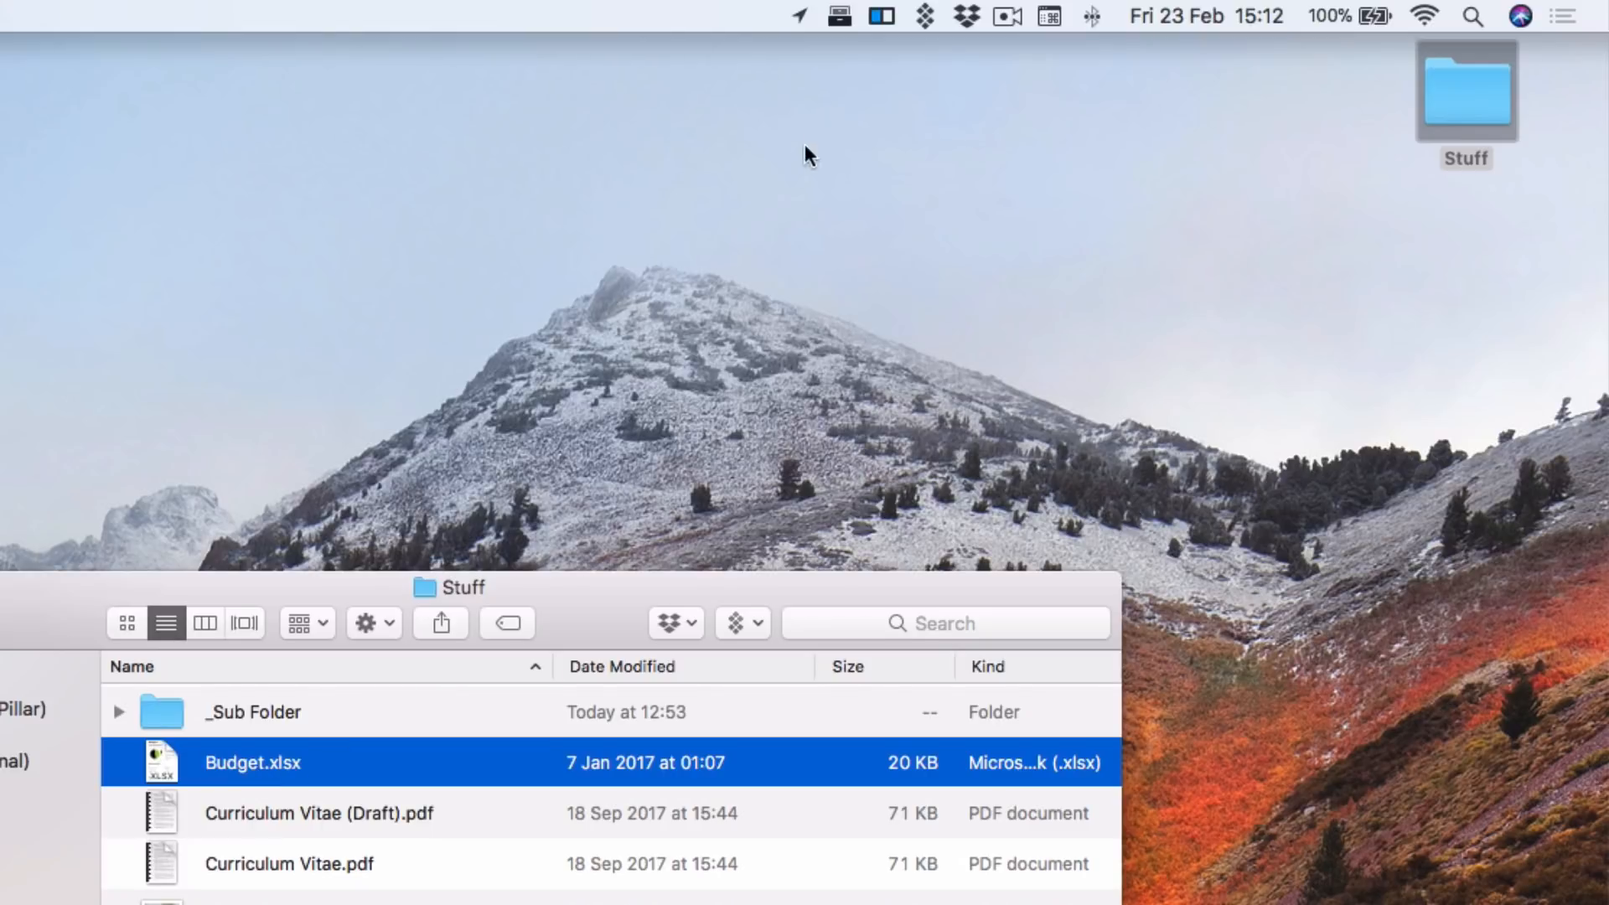
Add Budget.xlsx from the Stuff folder to the ignore list in the Spotless preferences and close them
left_click(839, 19)
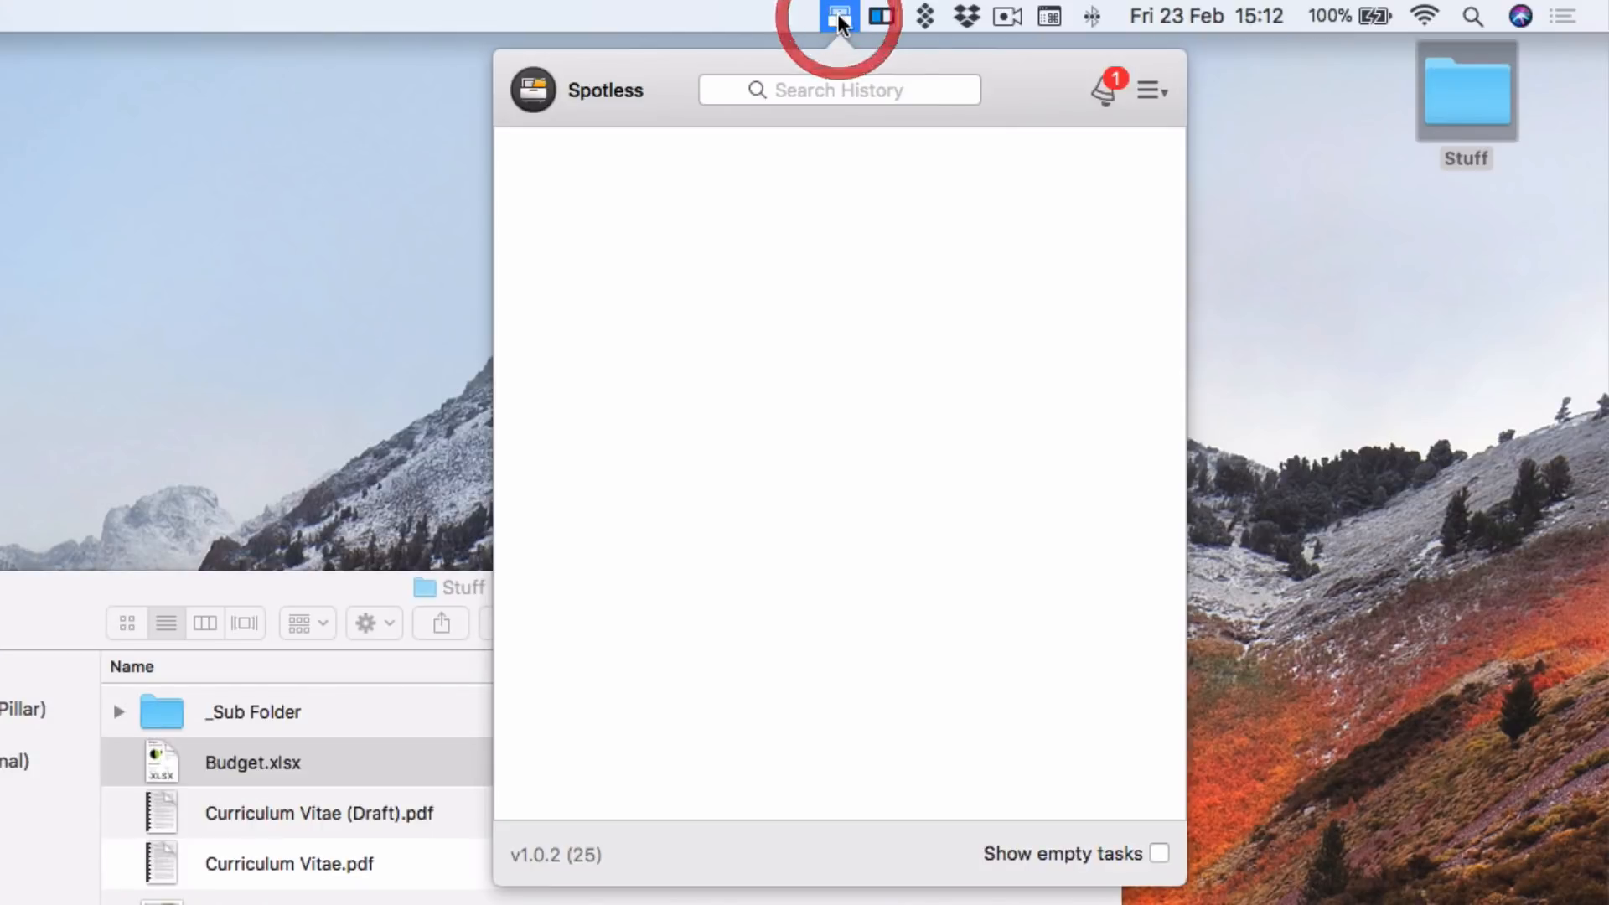
left_click(1160, 91)
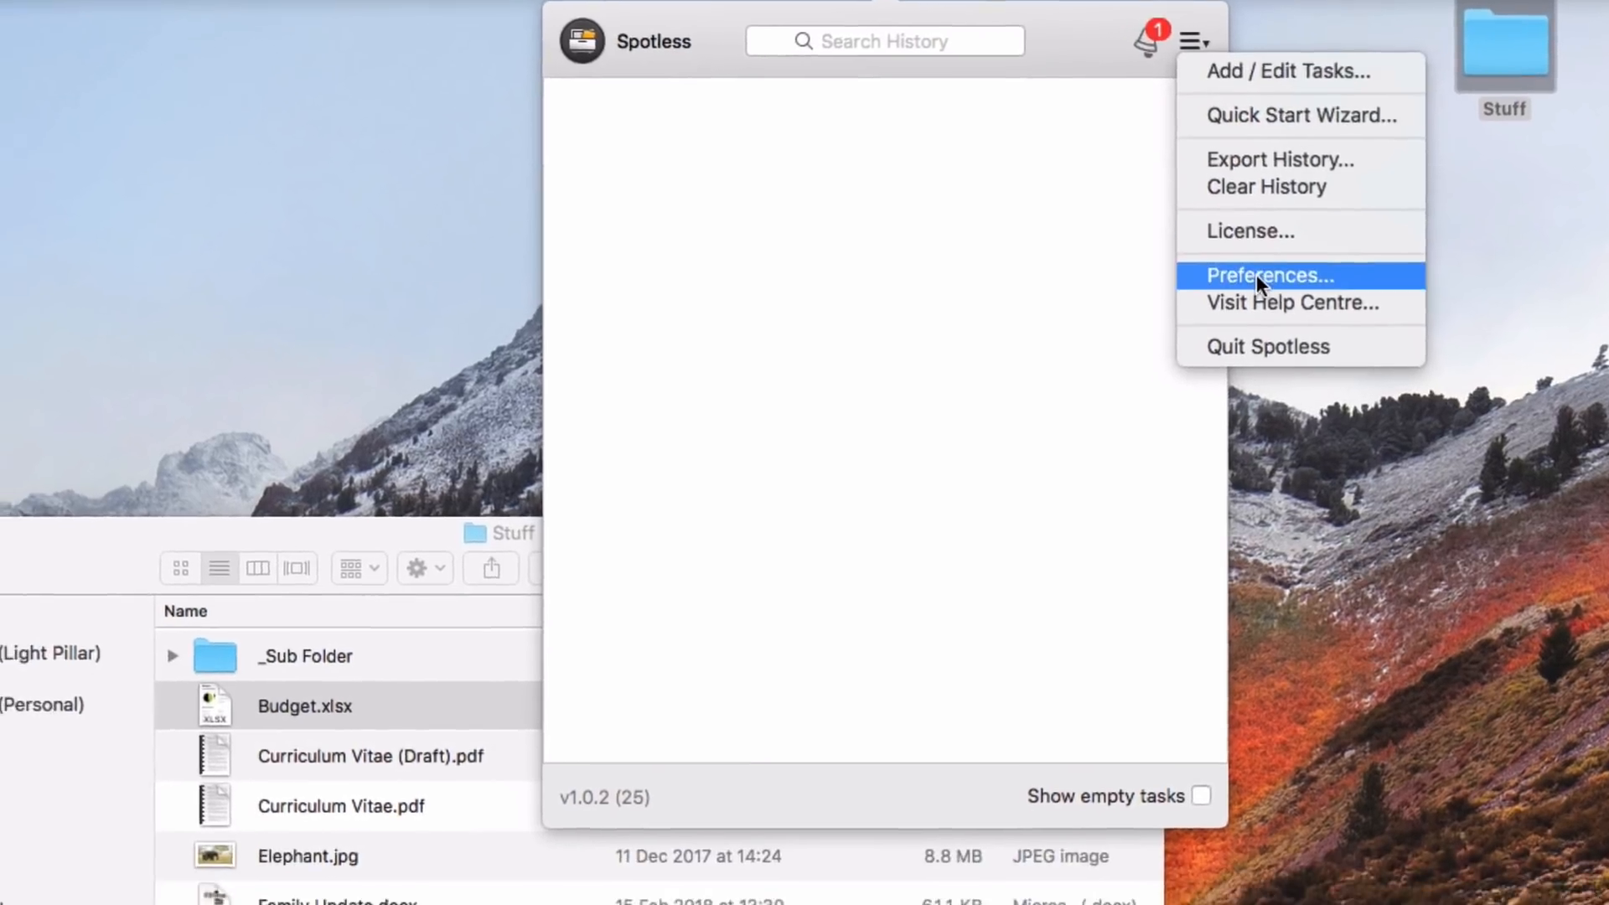
left_click(1255, 274)
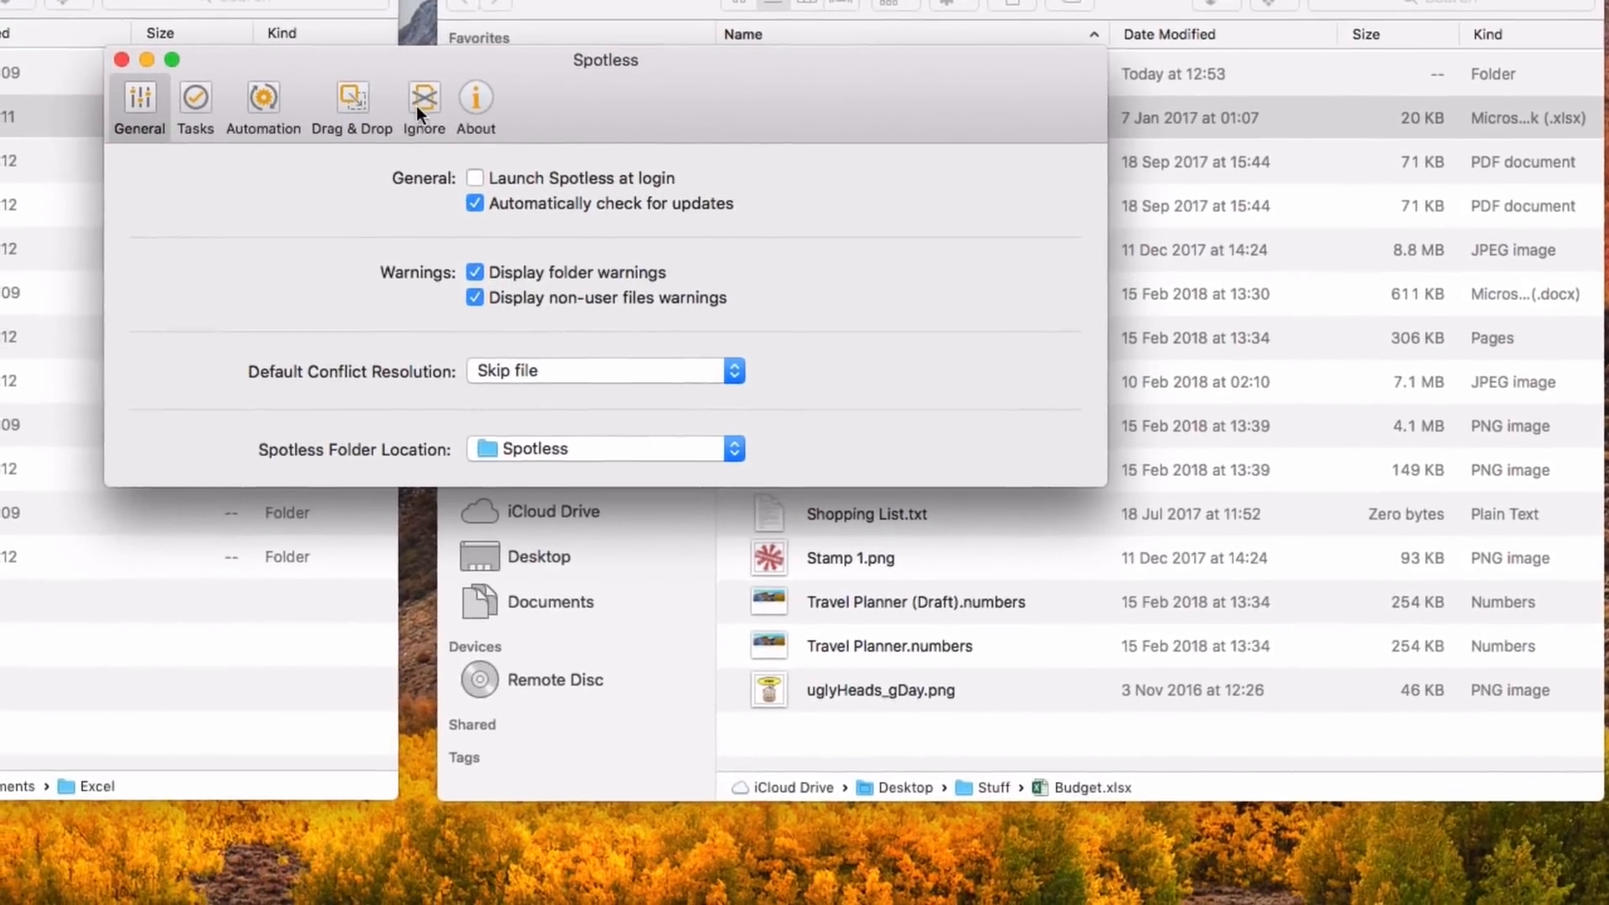
left_click(401, 124)
left_click_drag(594, 98, 764, 214)
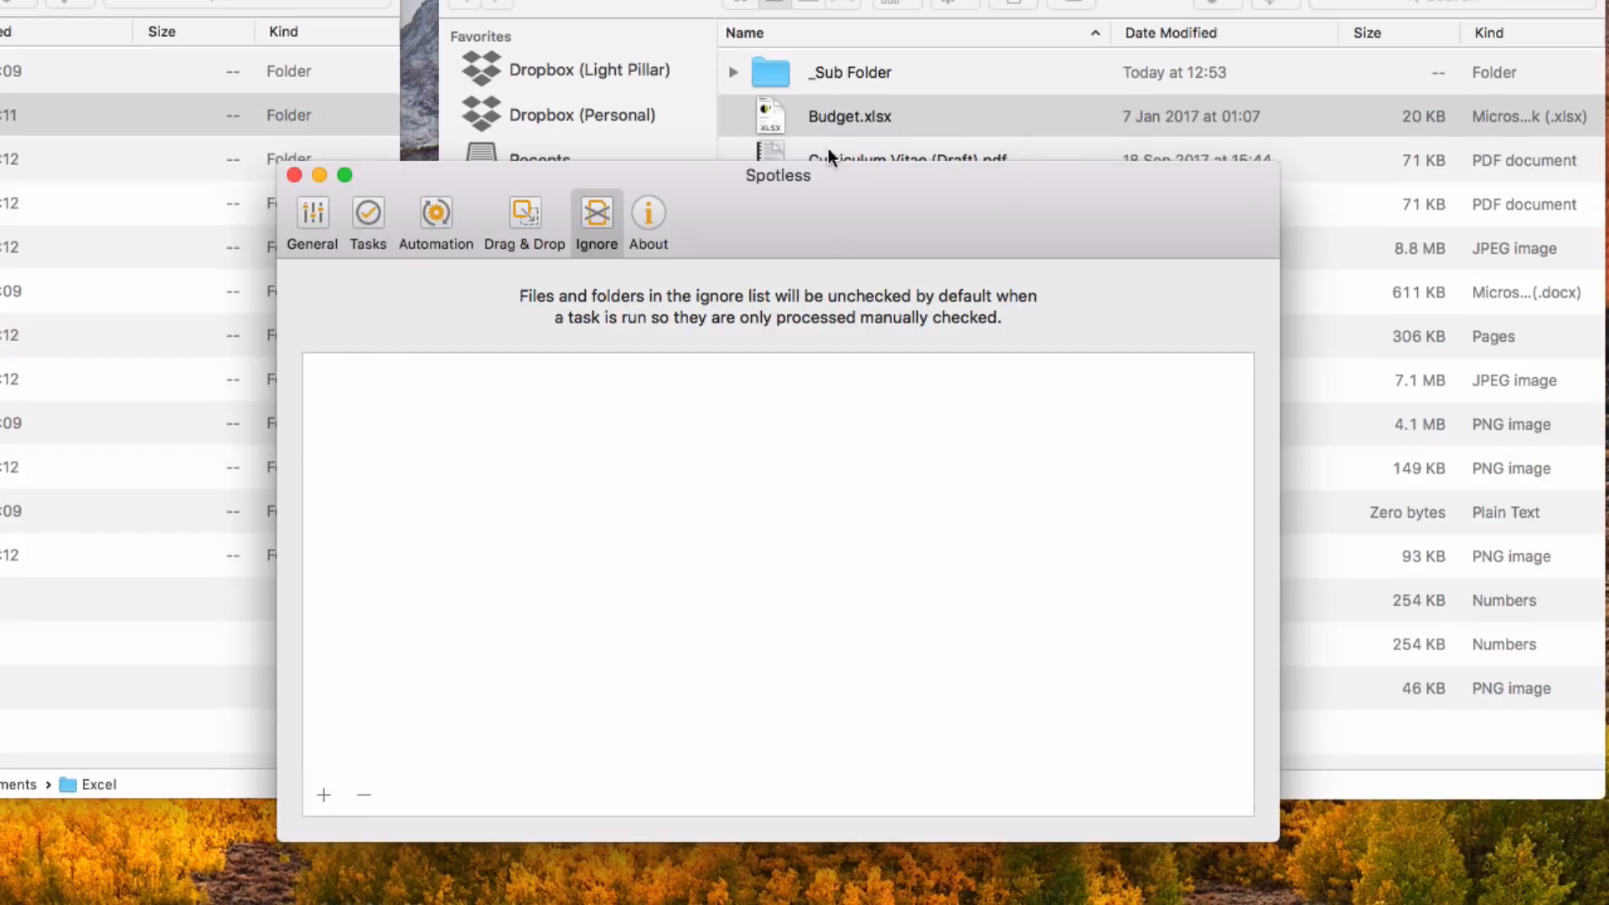
left_click_drag(813, 115, 845, 340)
left_click_drag(707, 452, 711, 435)
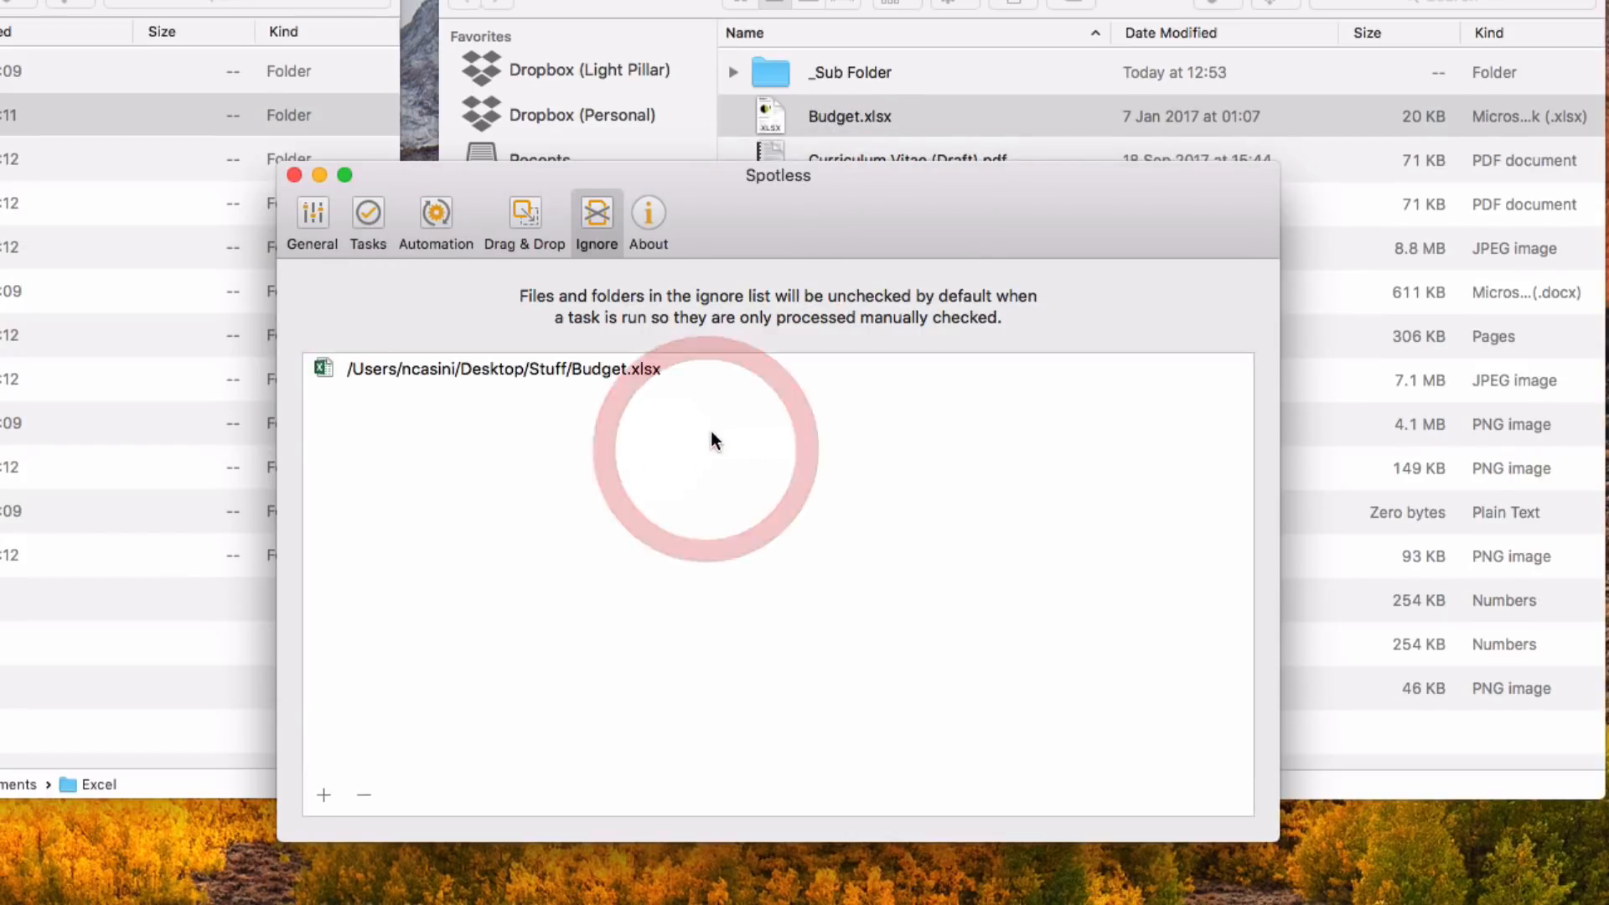
left_click(497, 371)
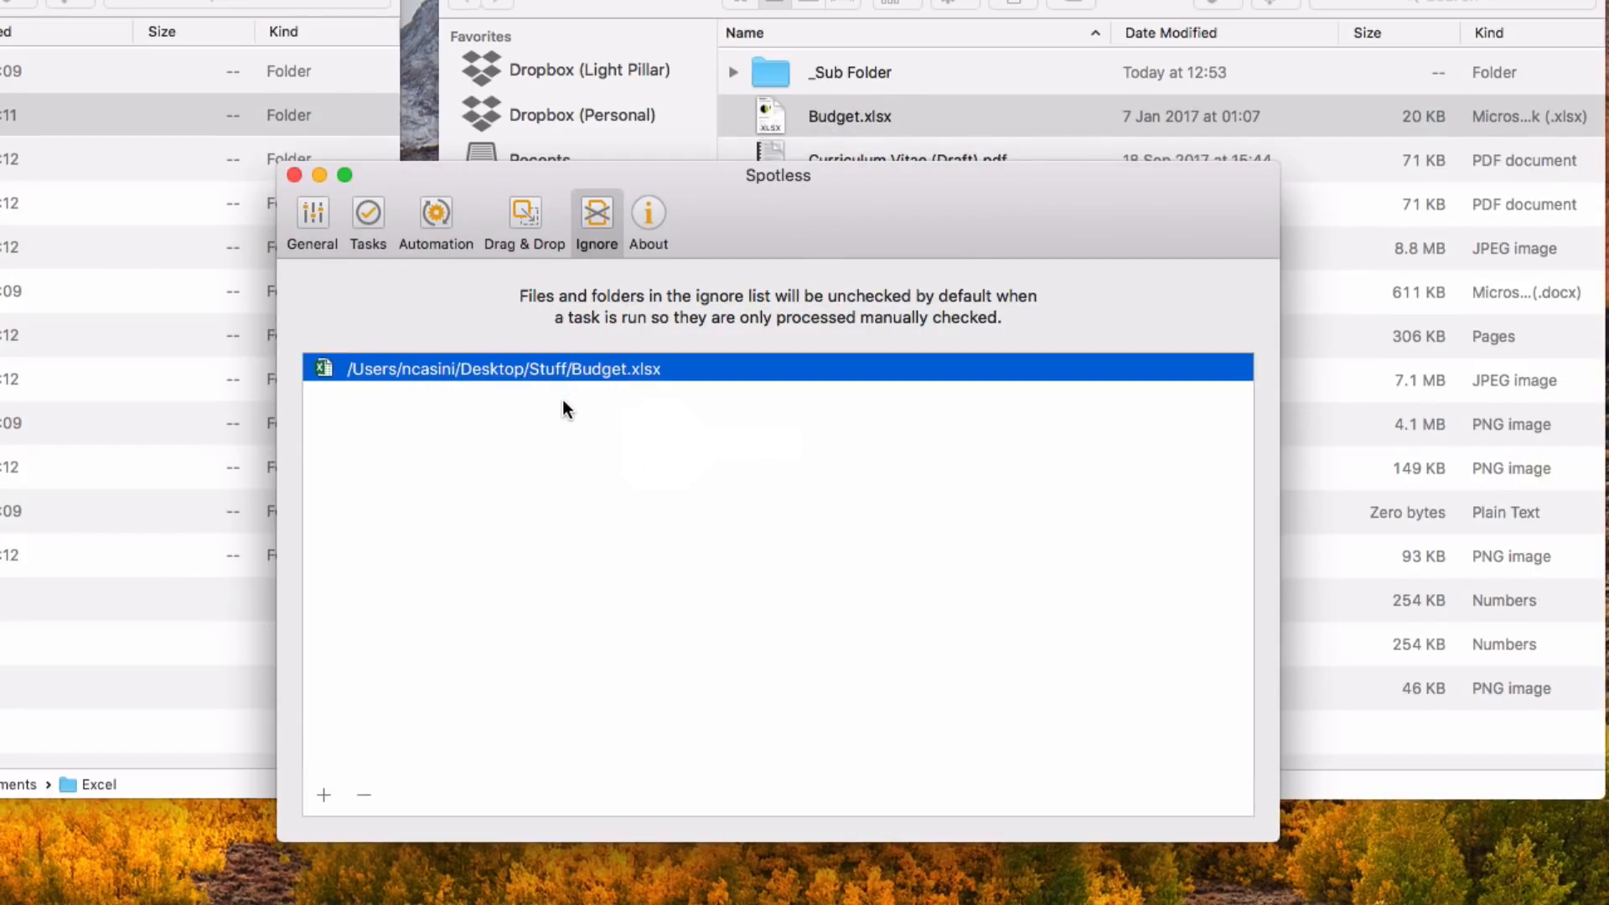
left_click(295, 176)
Start Autotidy on the Stuff folder's files, disable previewing the task before applying, and stop the run in the confirmation list
left_click_drag(971, 723, 1255, 89)
left_click_drag(843, 587, 943, 67)
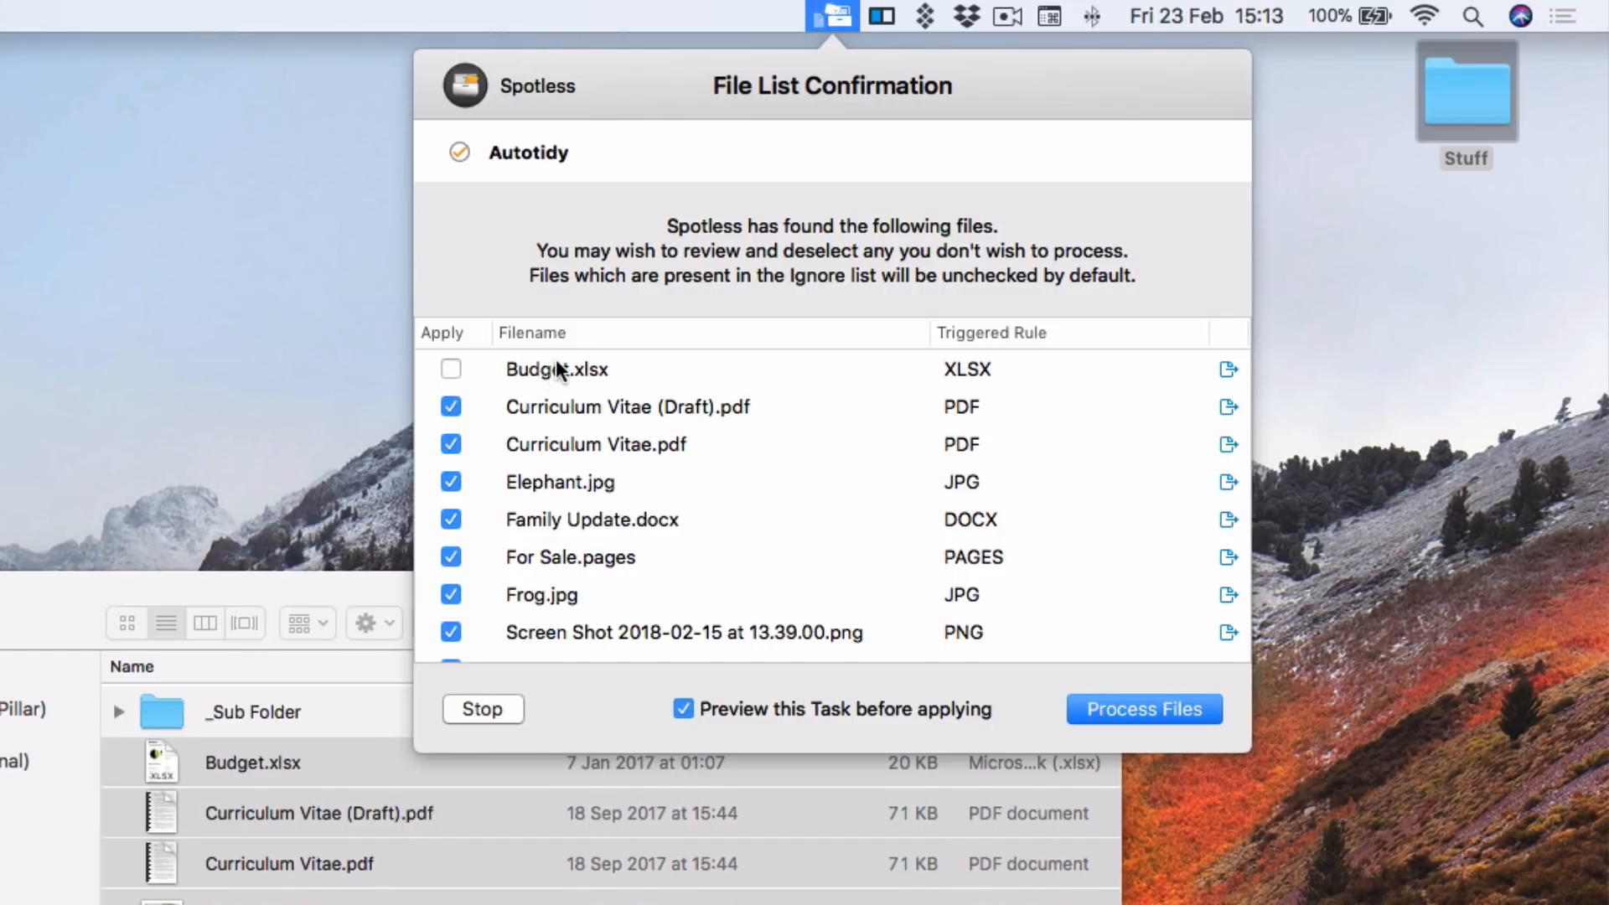
left_click(684, 709)
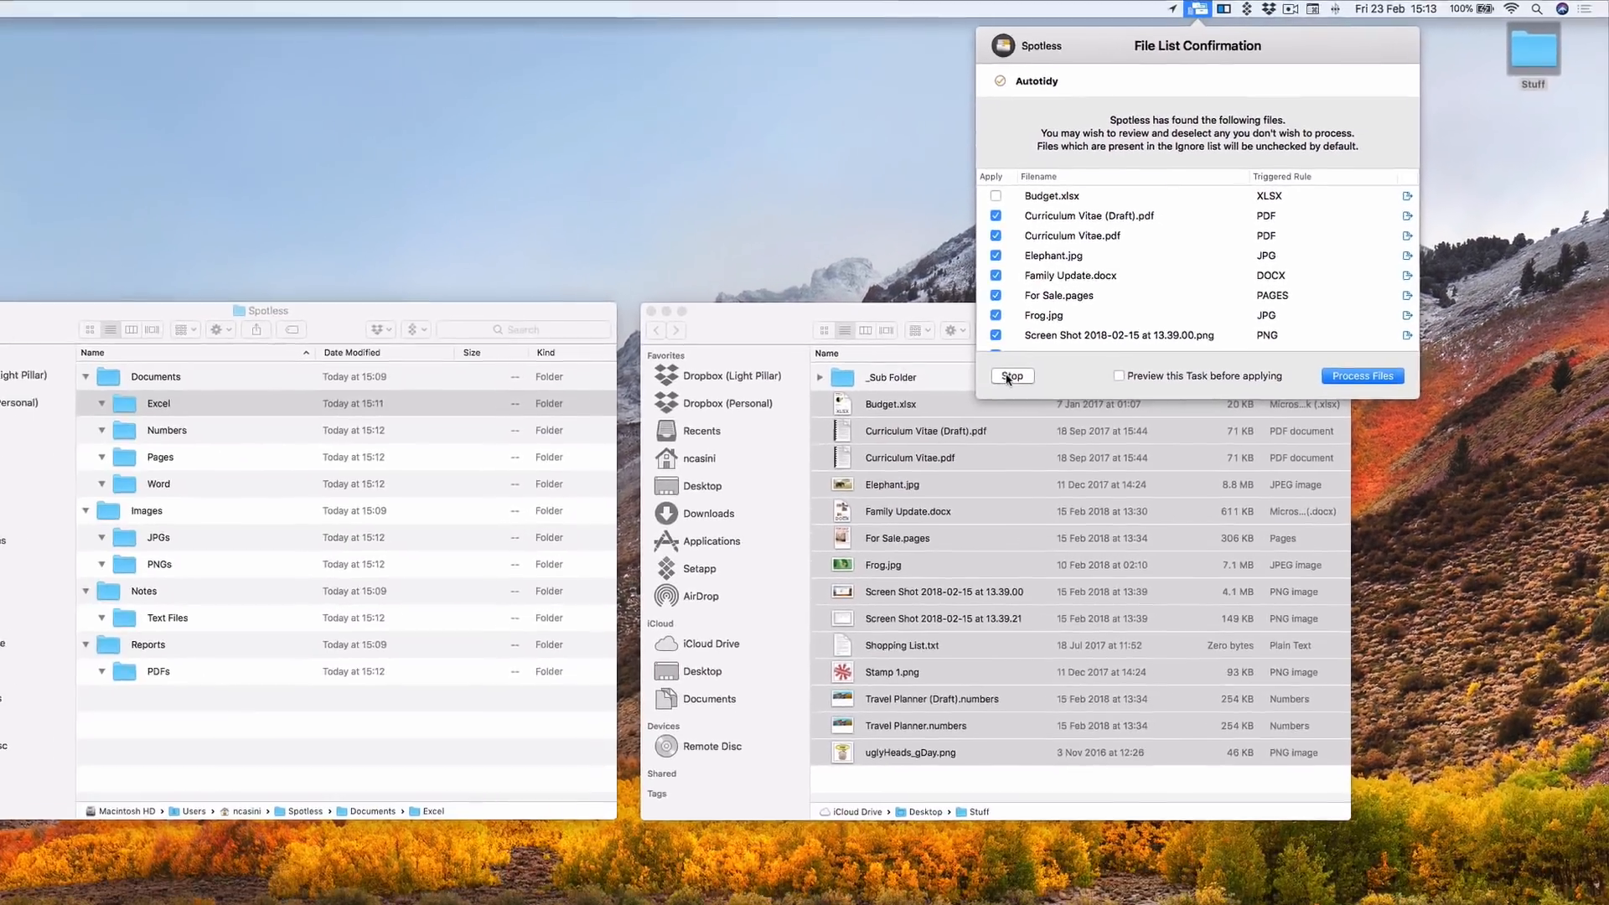
left_click(644, 608)
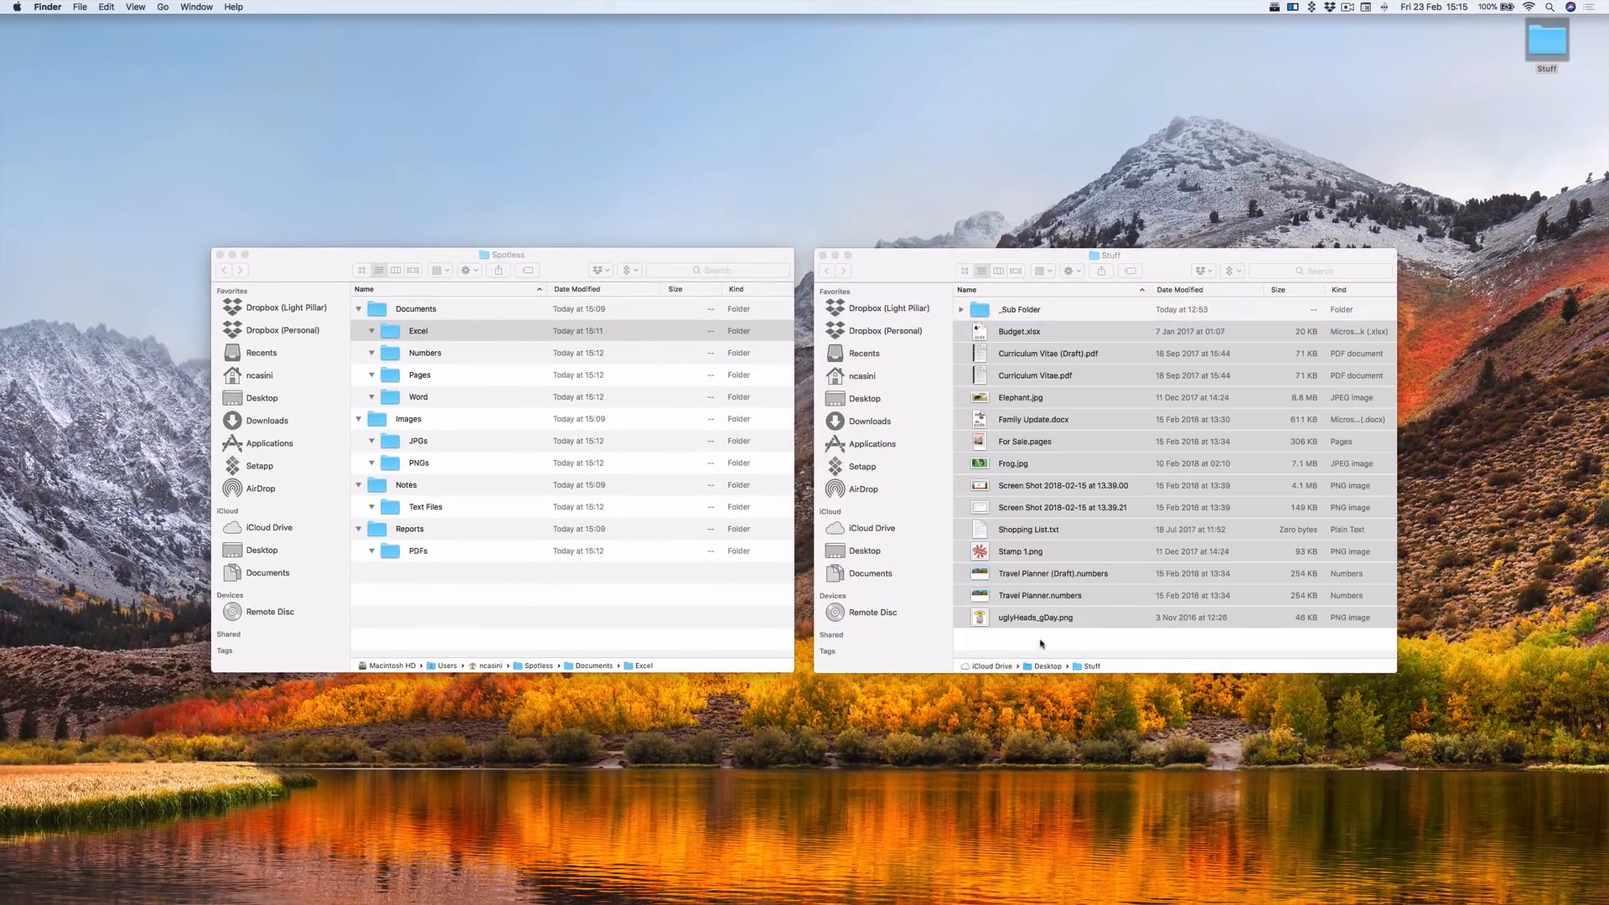
Run Autotidy again on the files in Stuff and review the files listed under the task in the Spotless history
key("super+a")
left_click_drag(981, 333, 1253, 57)
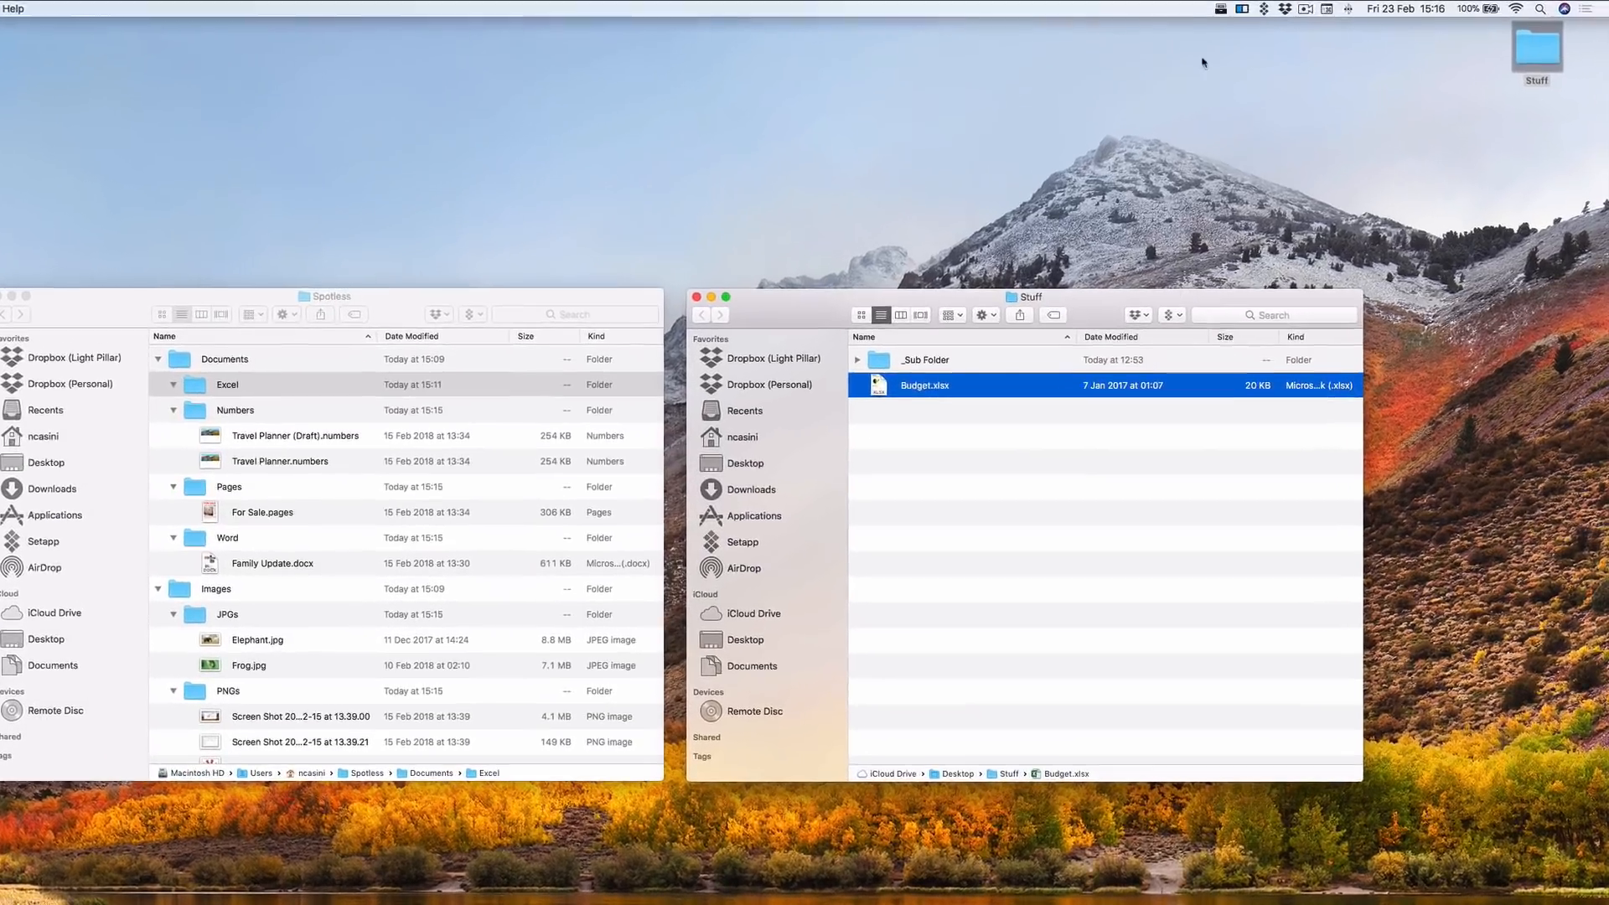
left_click(1275, 7)
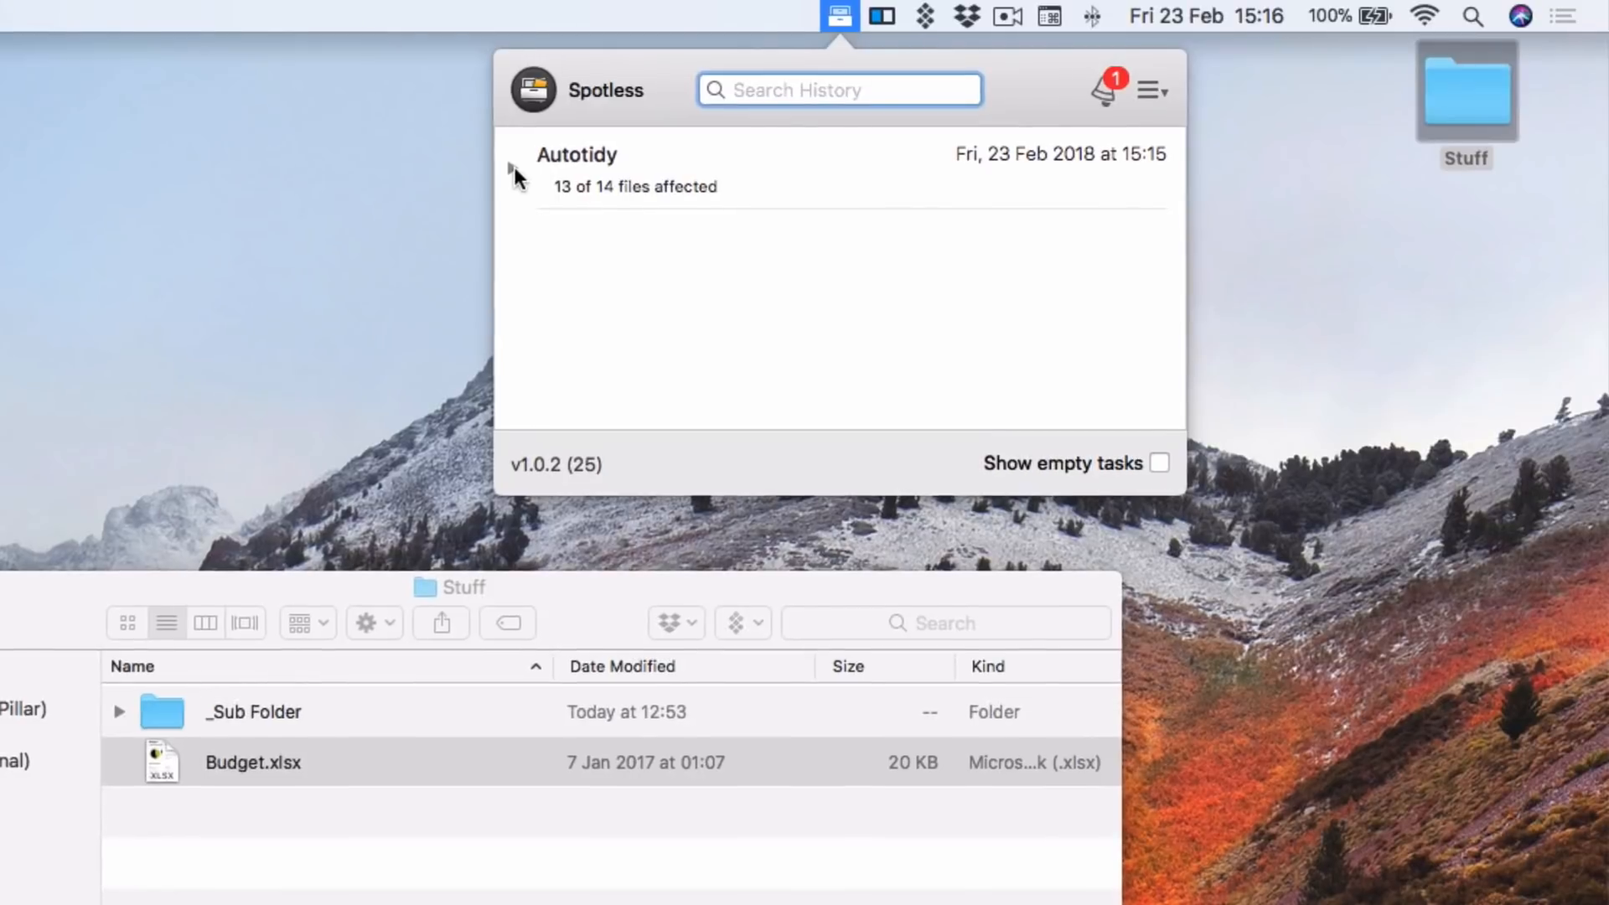
left_click(511, 168)
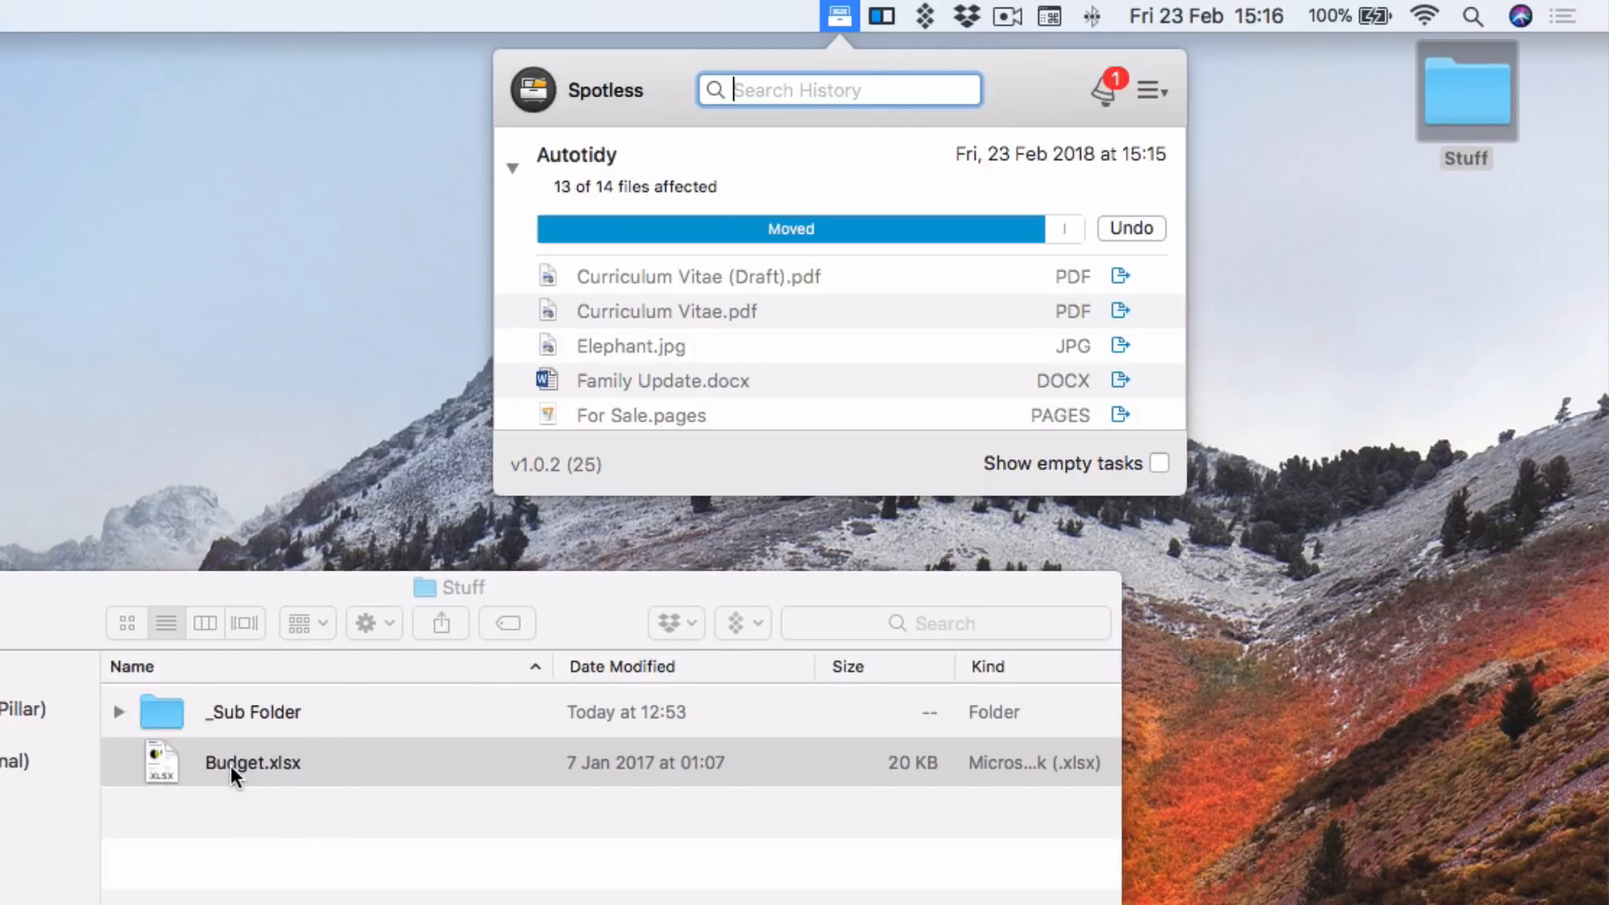
scroll(731, 344, "down", 5)
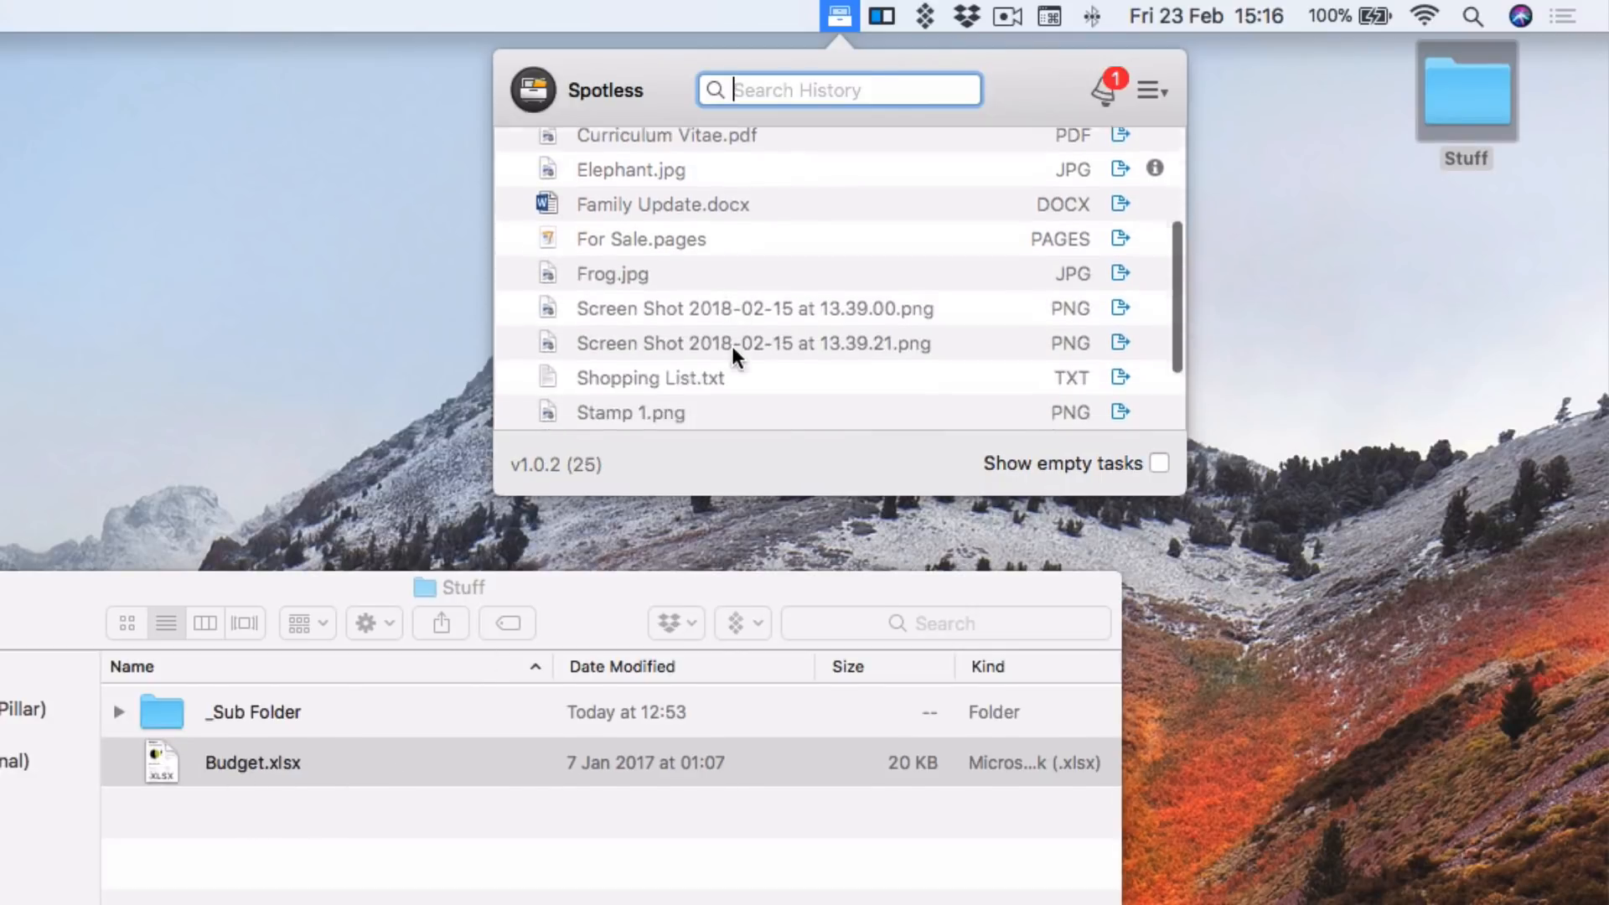
scroll(731, 344, "down", 3)
scroll(731, 344, "up", 8)
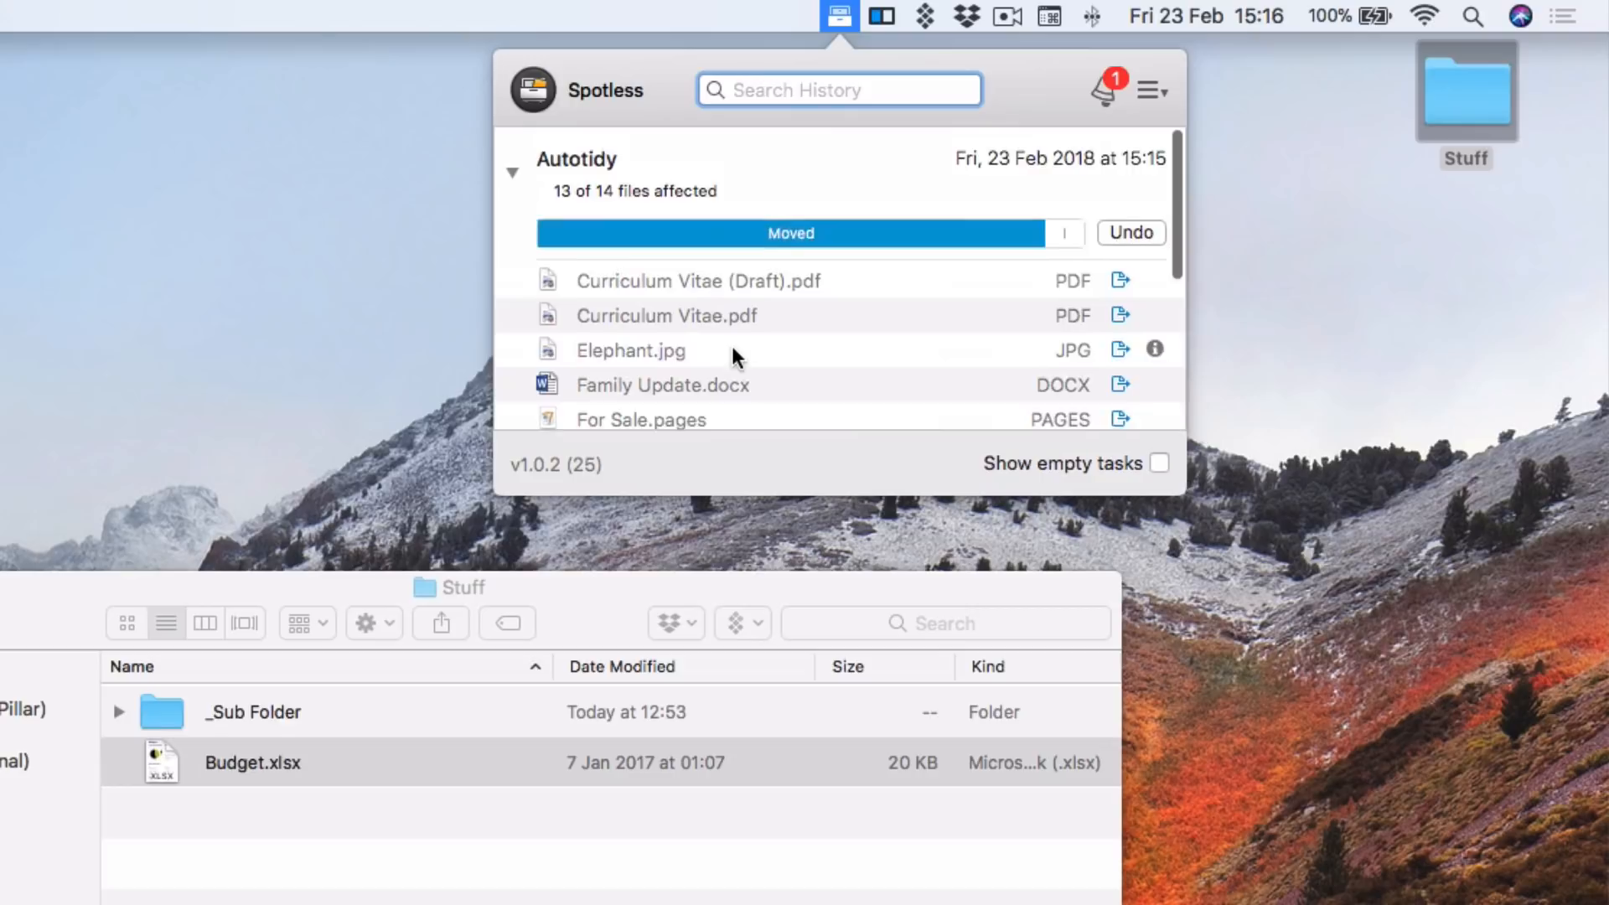
Undo the latest Autotidy run, remove it from the history, and return to the Stuff window
right_click(758, 158)
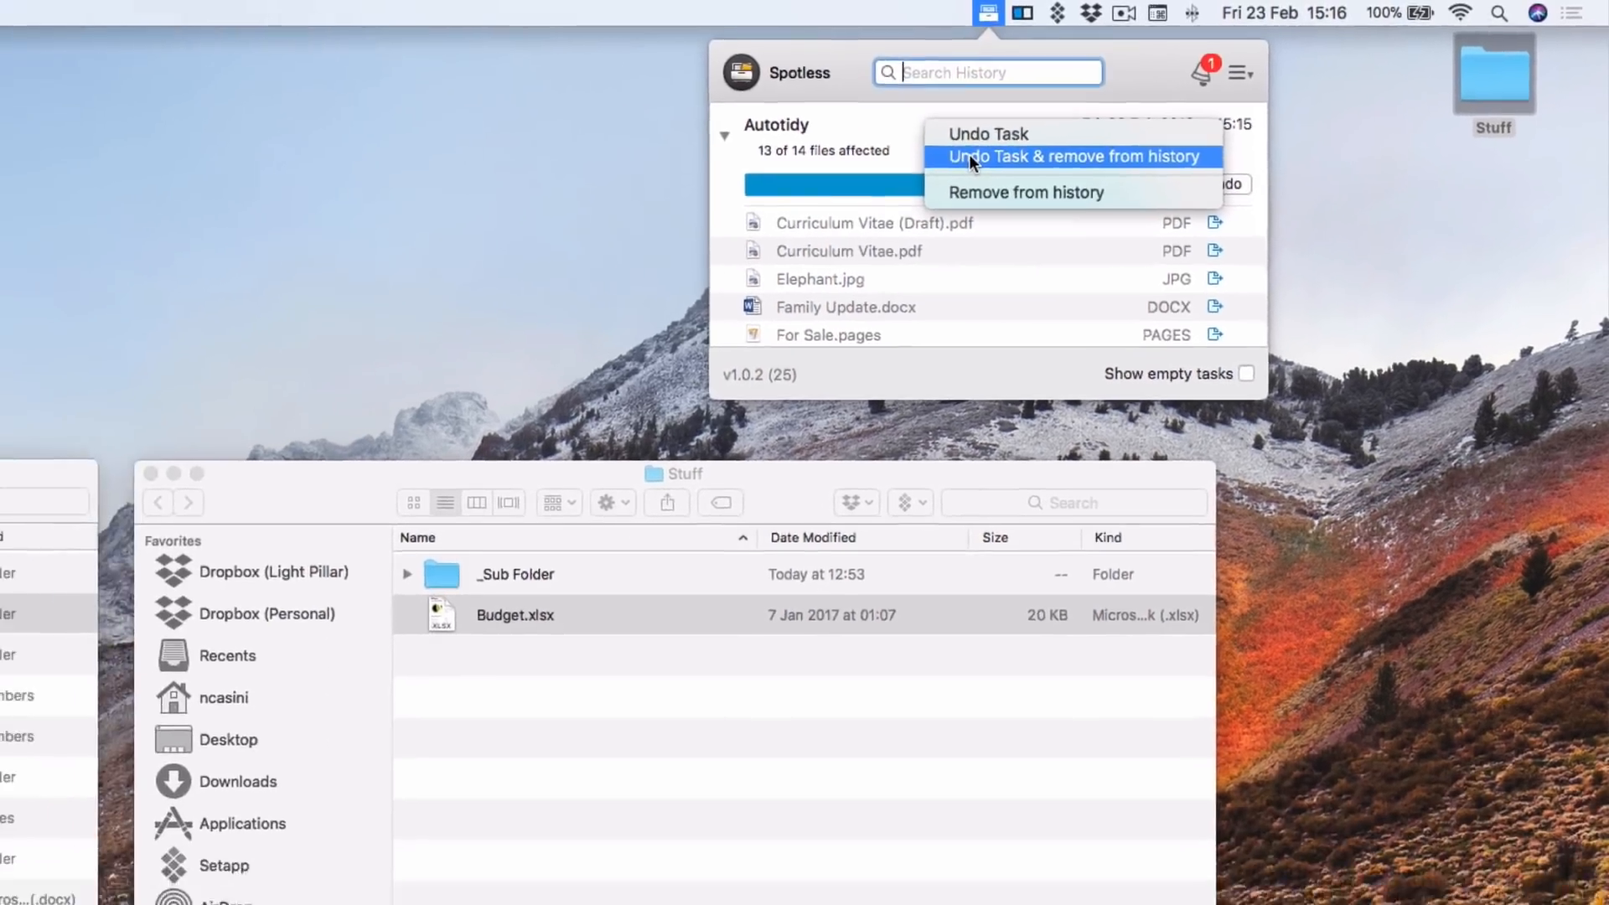
left_click(969, 156)
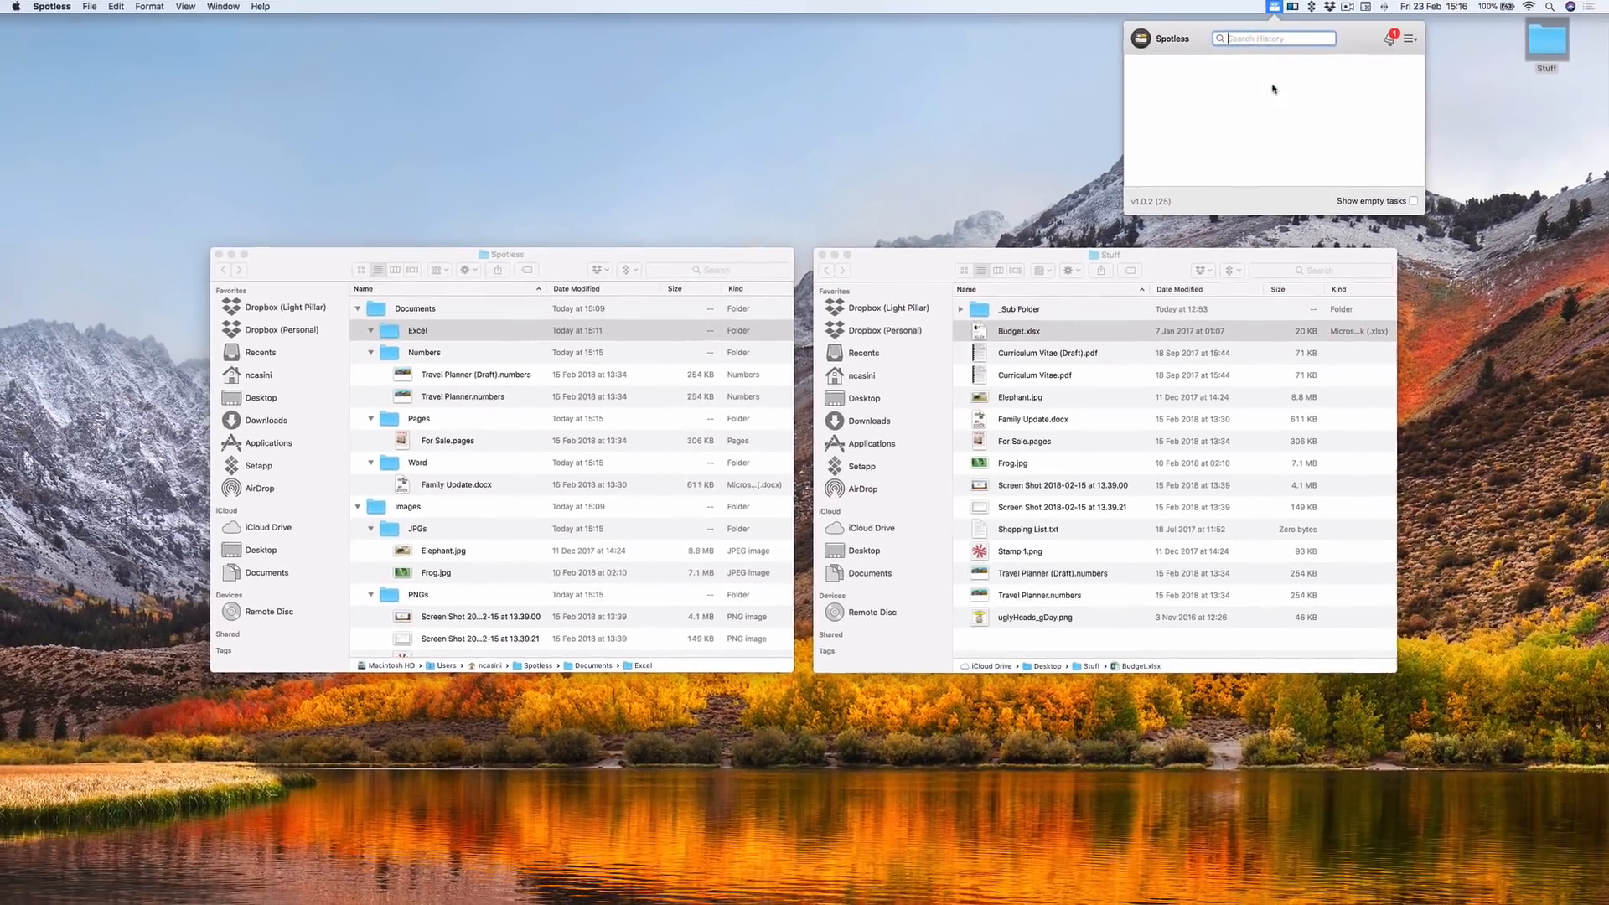
left_click(1173, 272)
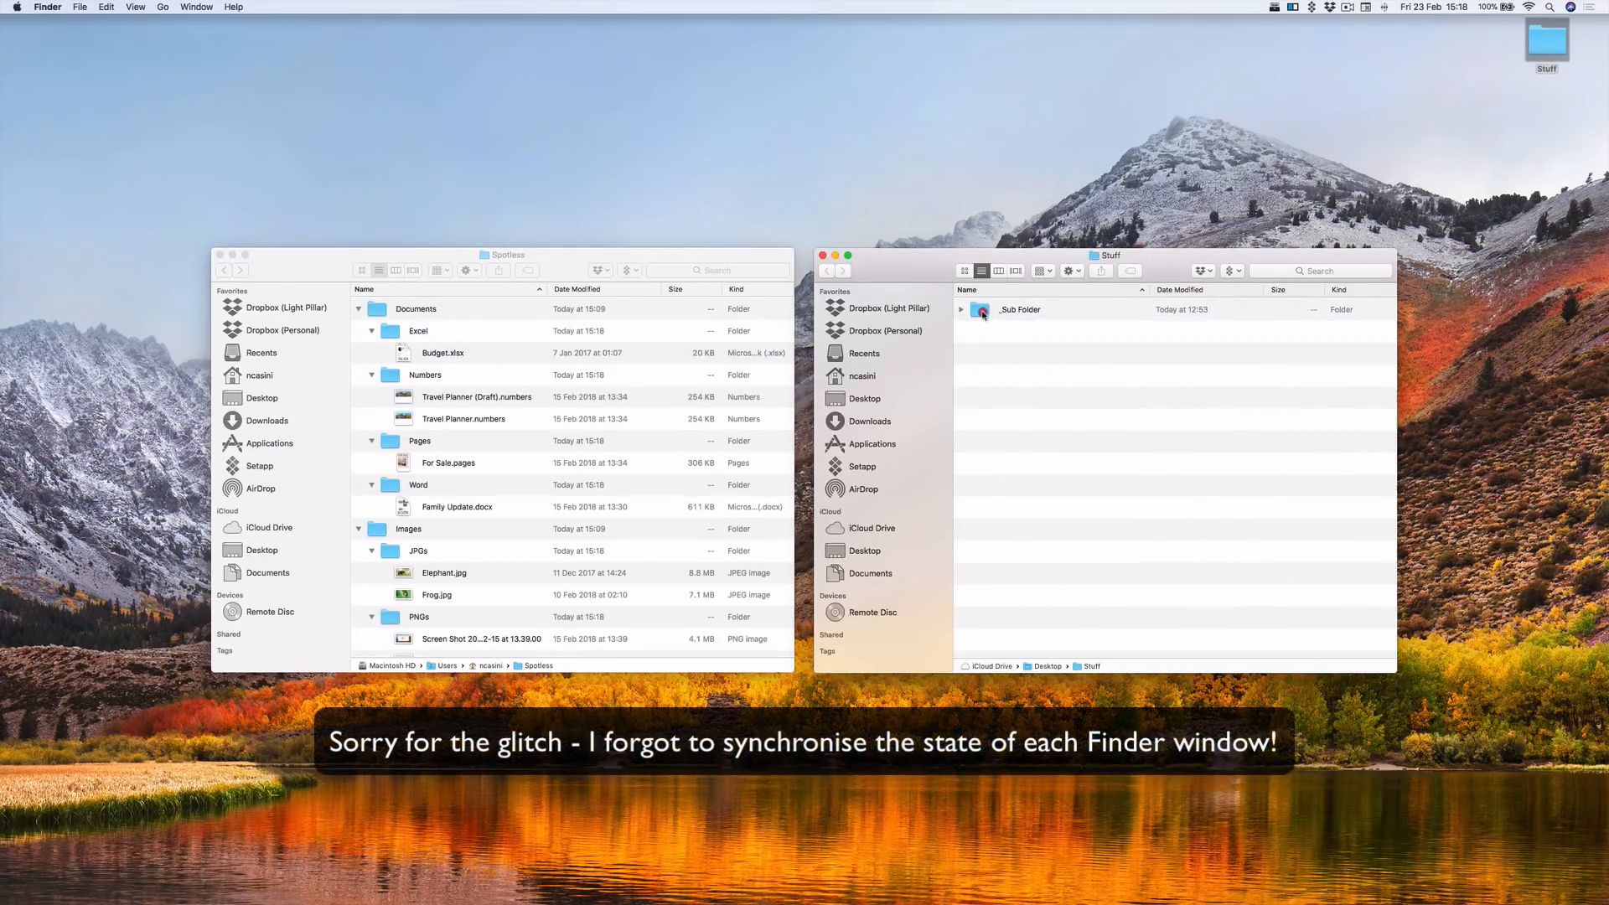
Run Autotidy on _Sub Folder from Stuff, set the folder processing warning not to show again, and continue
left_click(982, 312)
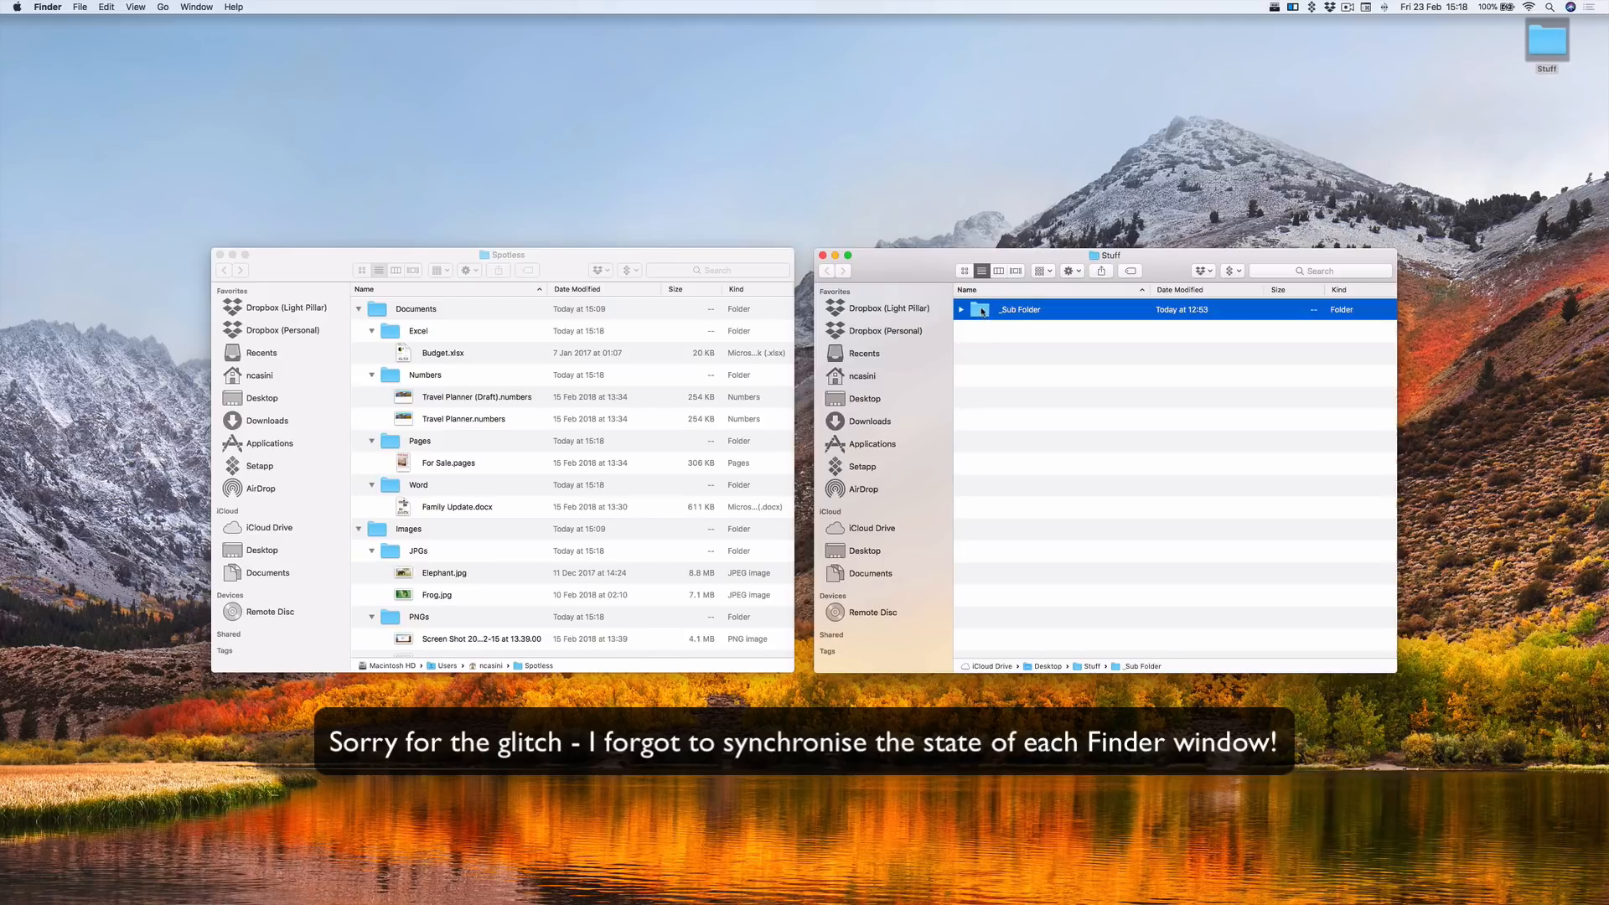
left_click_drag(982, 312, 1194, 119)
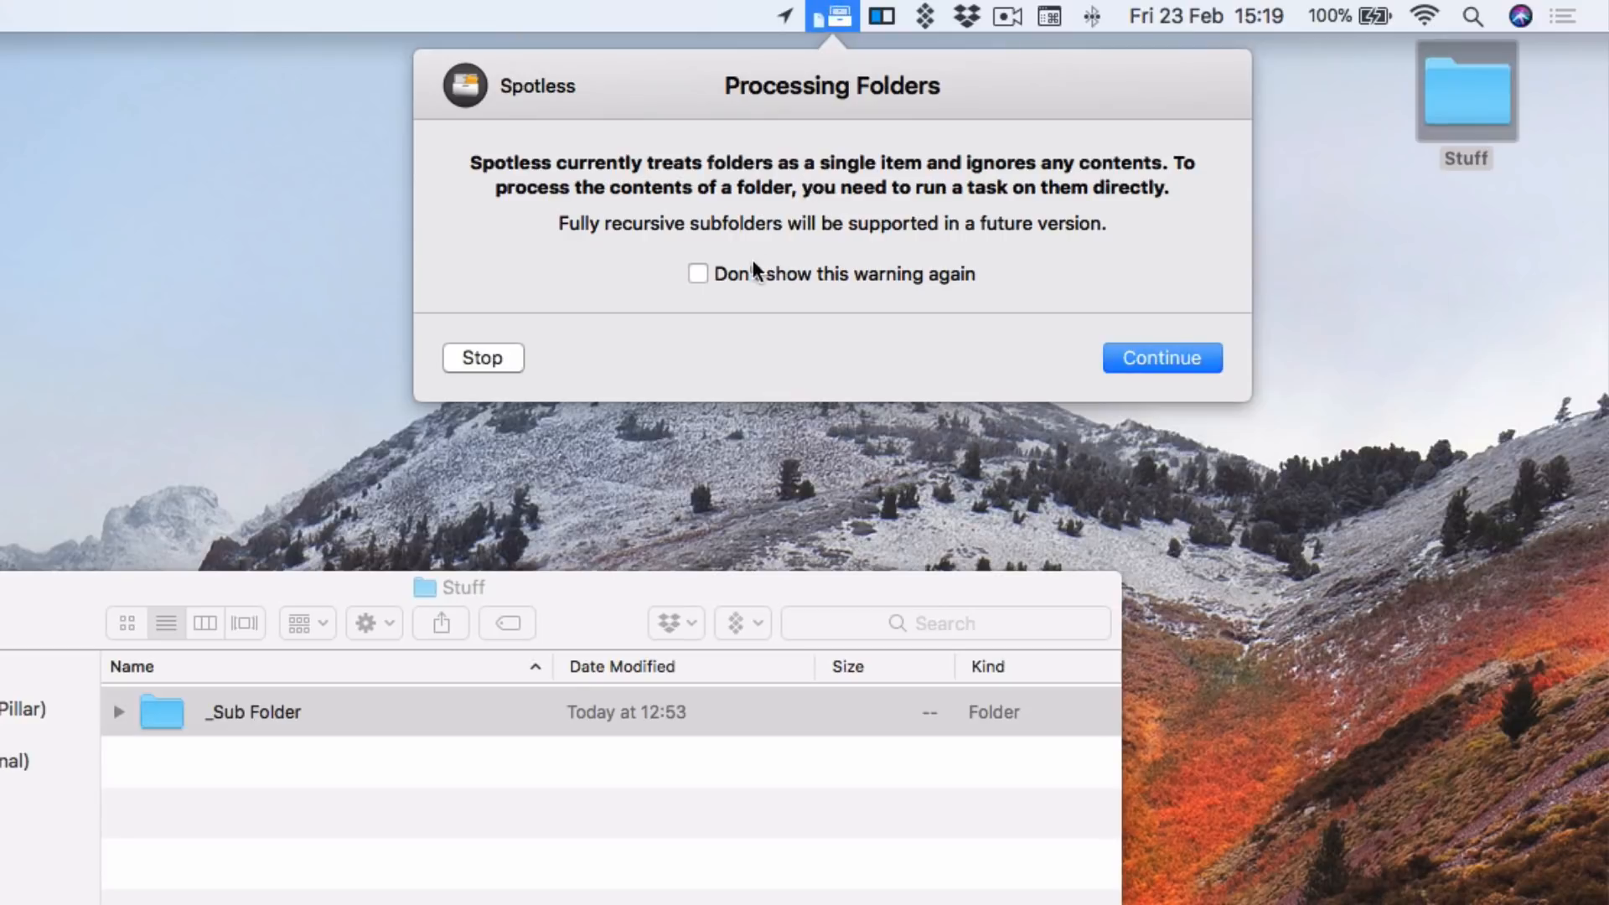
left_click(699, 274)
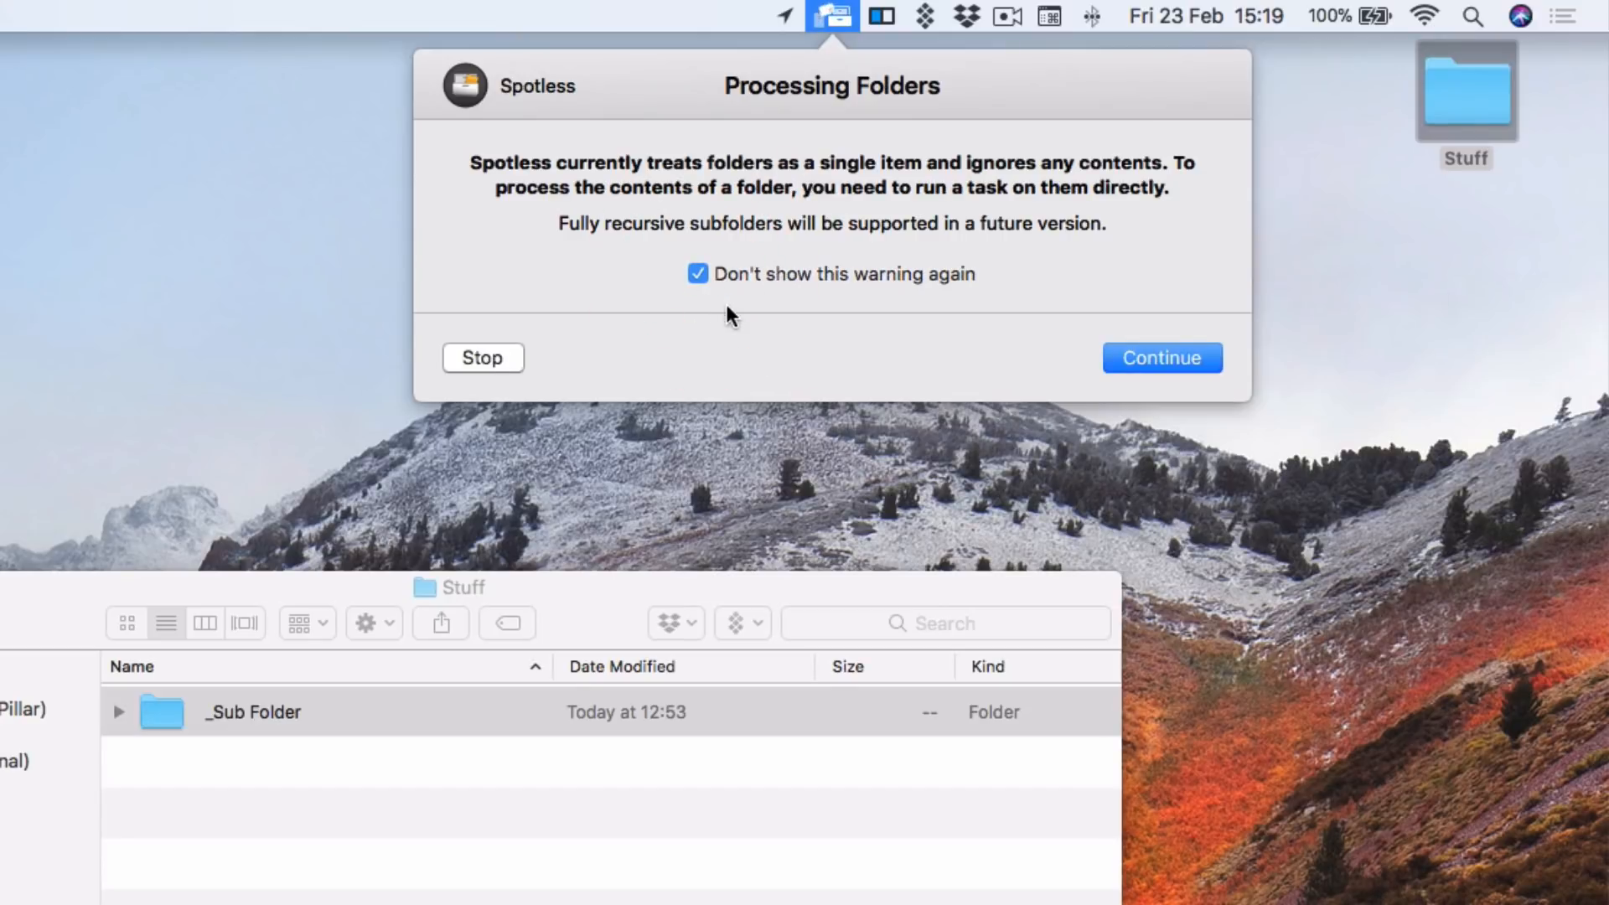
left_click(1157, 358)
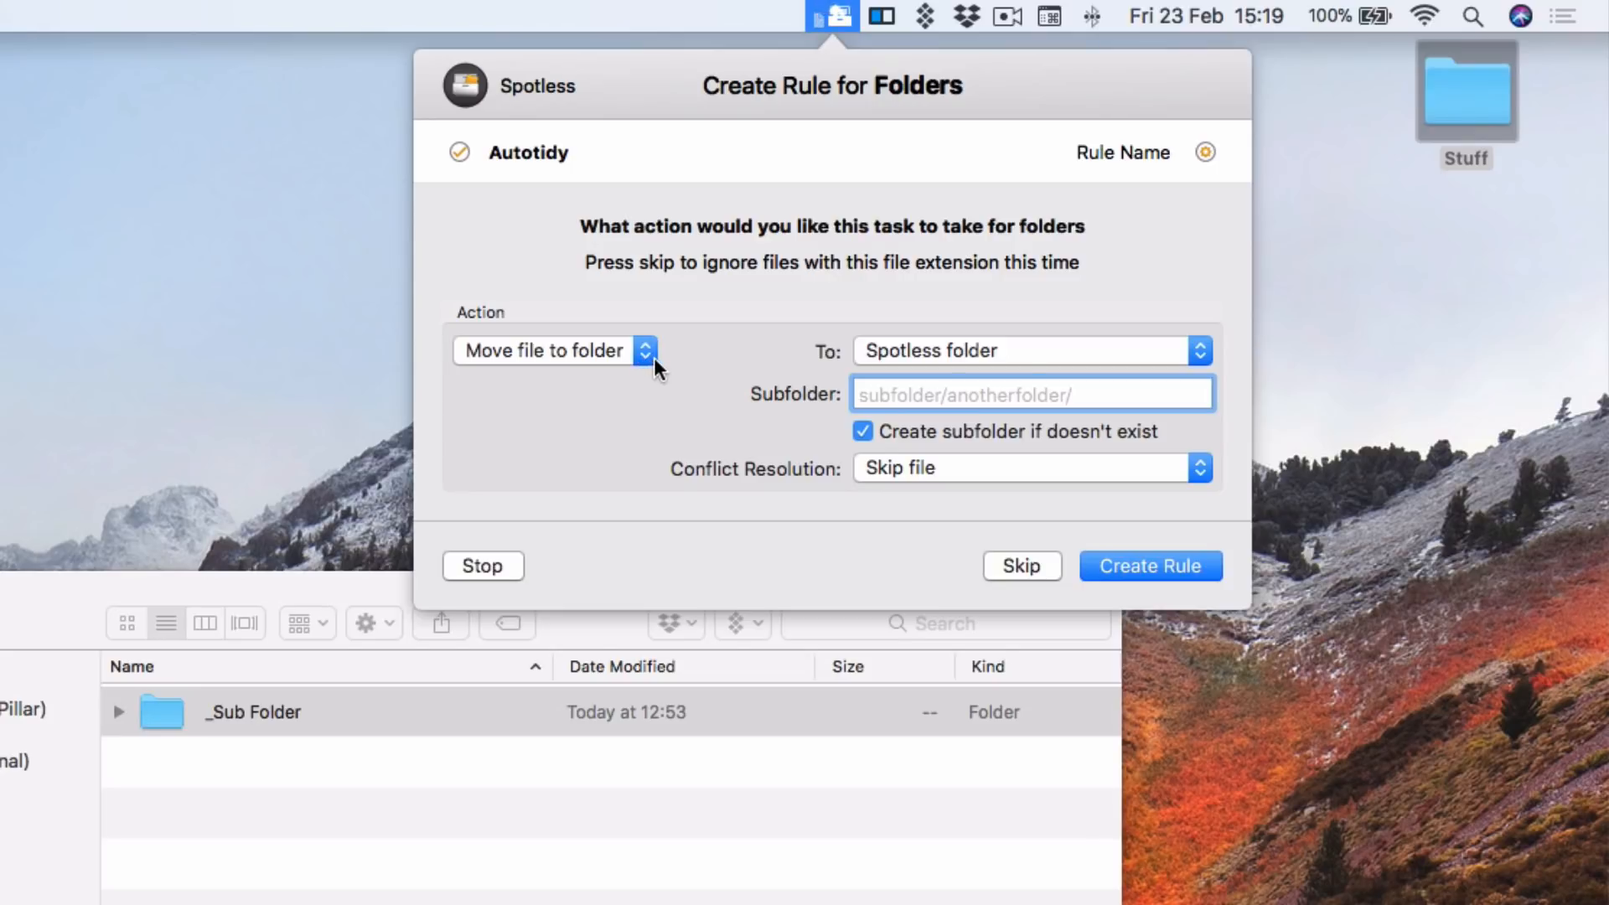
Create an Autotidy rule that moves folders to the Spotless folder, and check the Stuff and Spotless windows
left_click(989, 350)
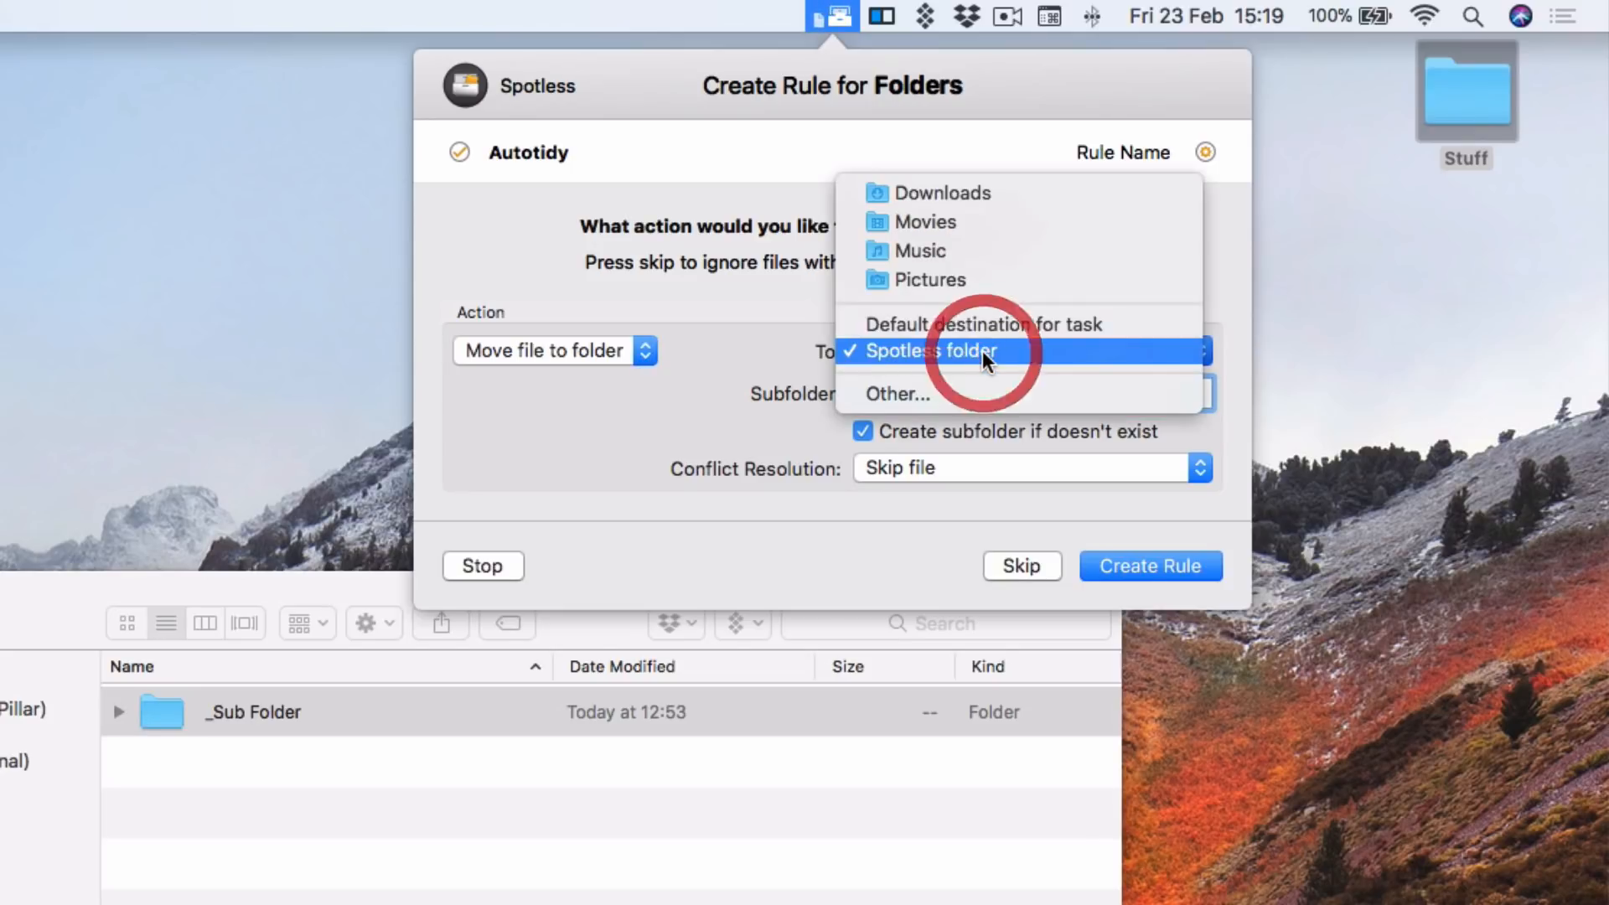
left_click(982, 350)
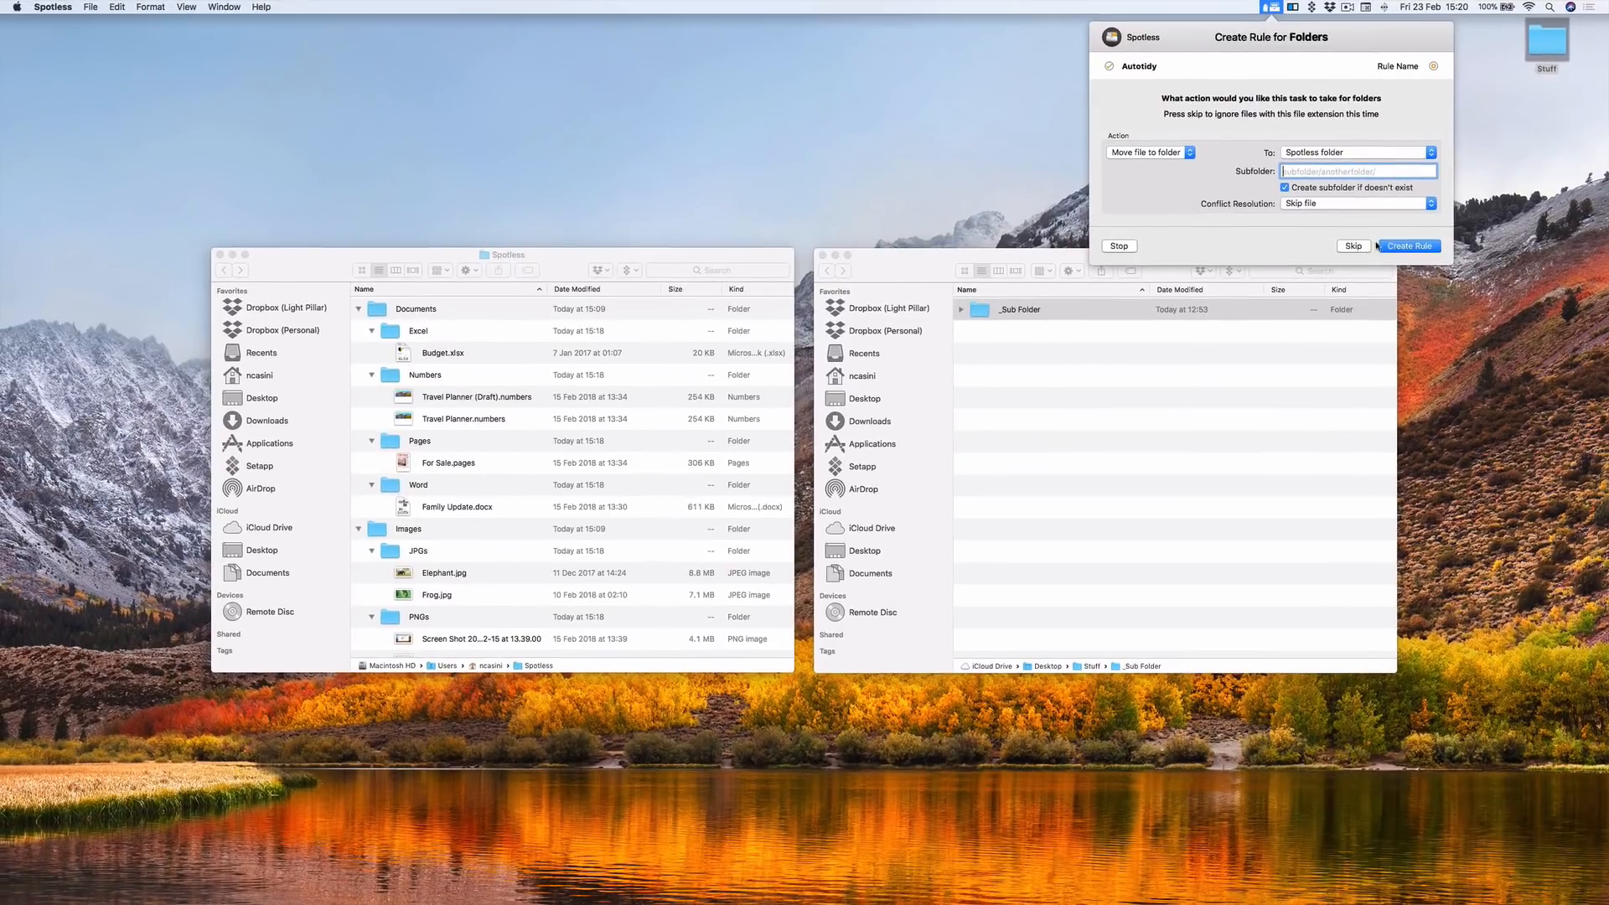
left_click(1409, 247)
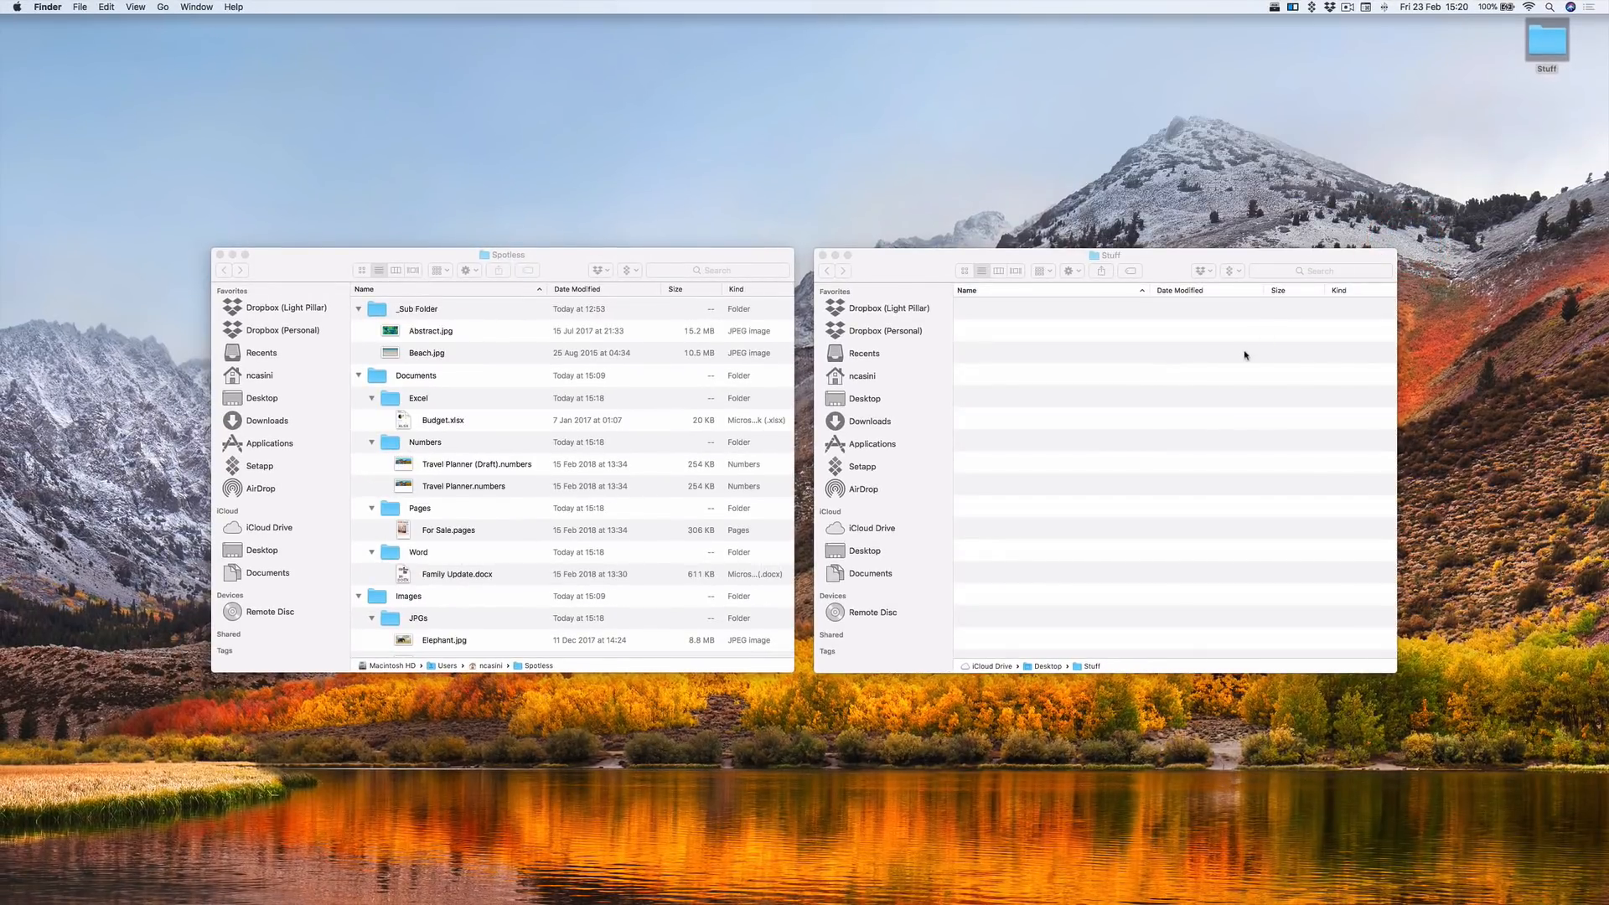
left_click(1138, 354)
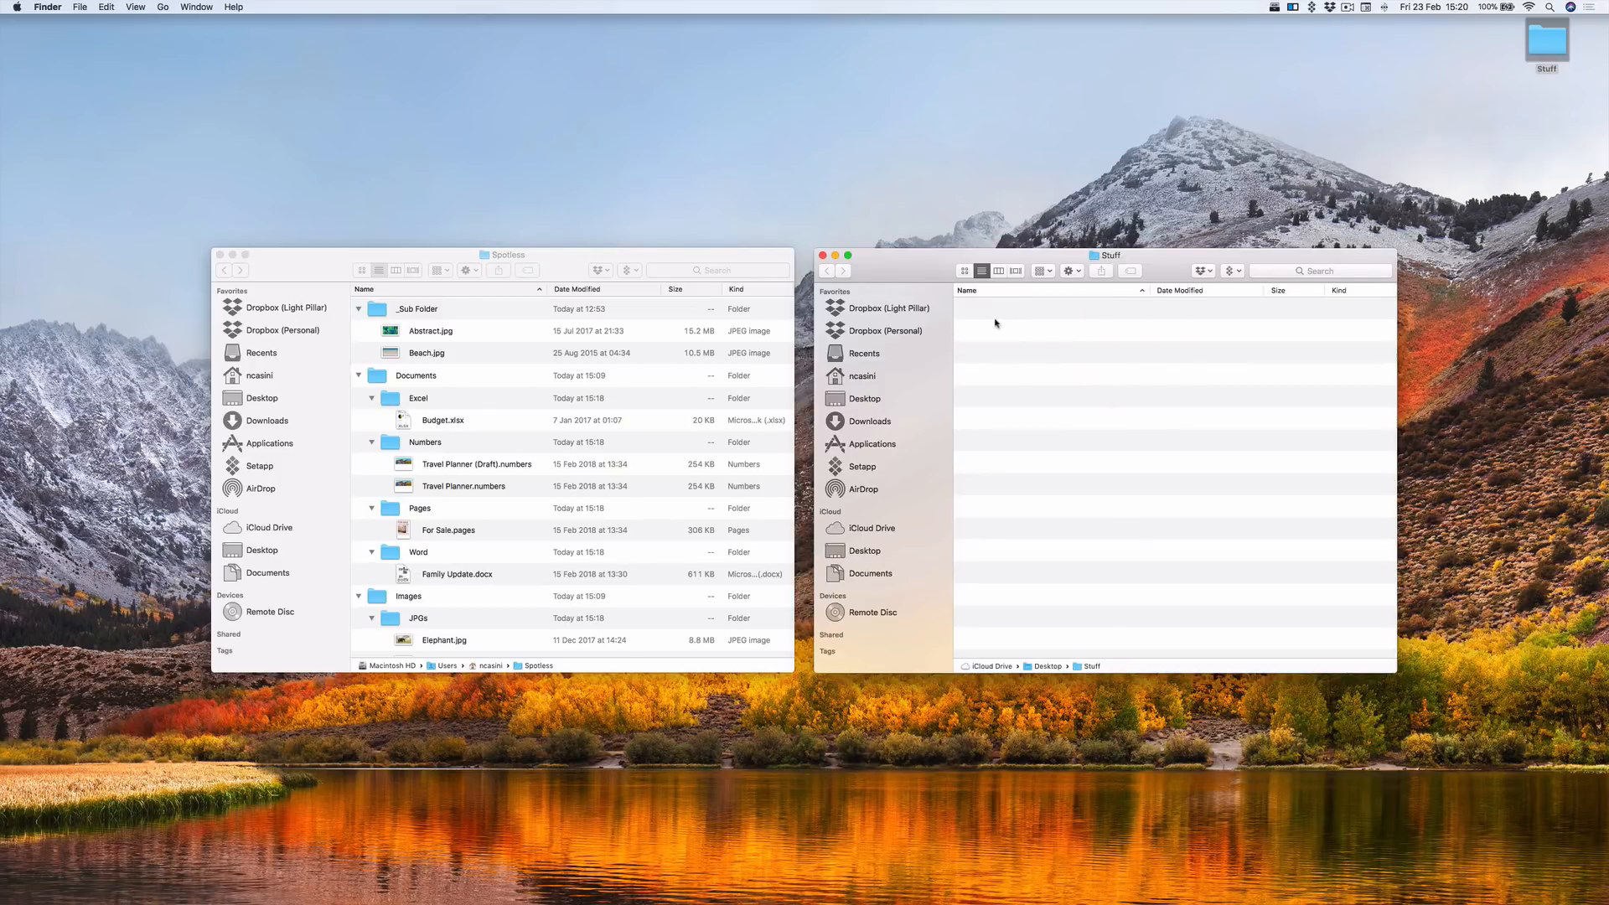
left_click(664, 257)
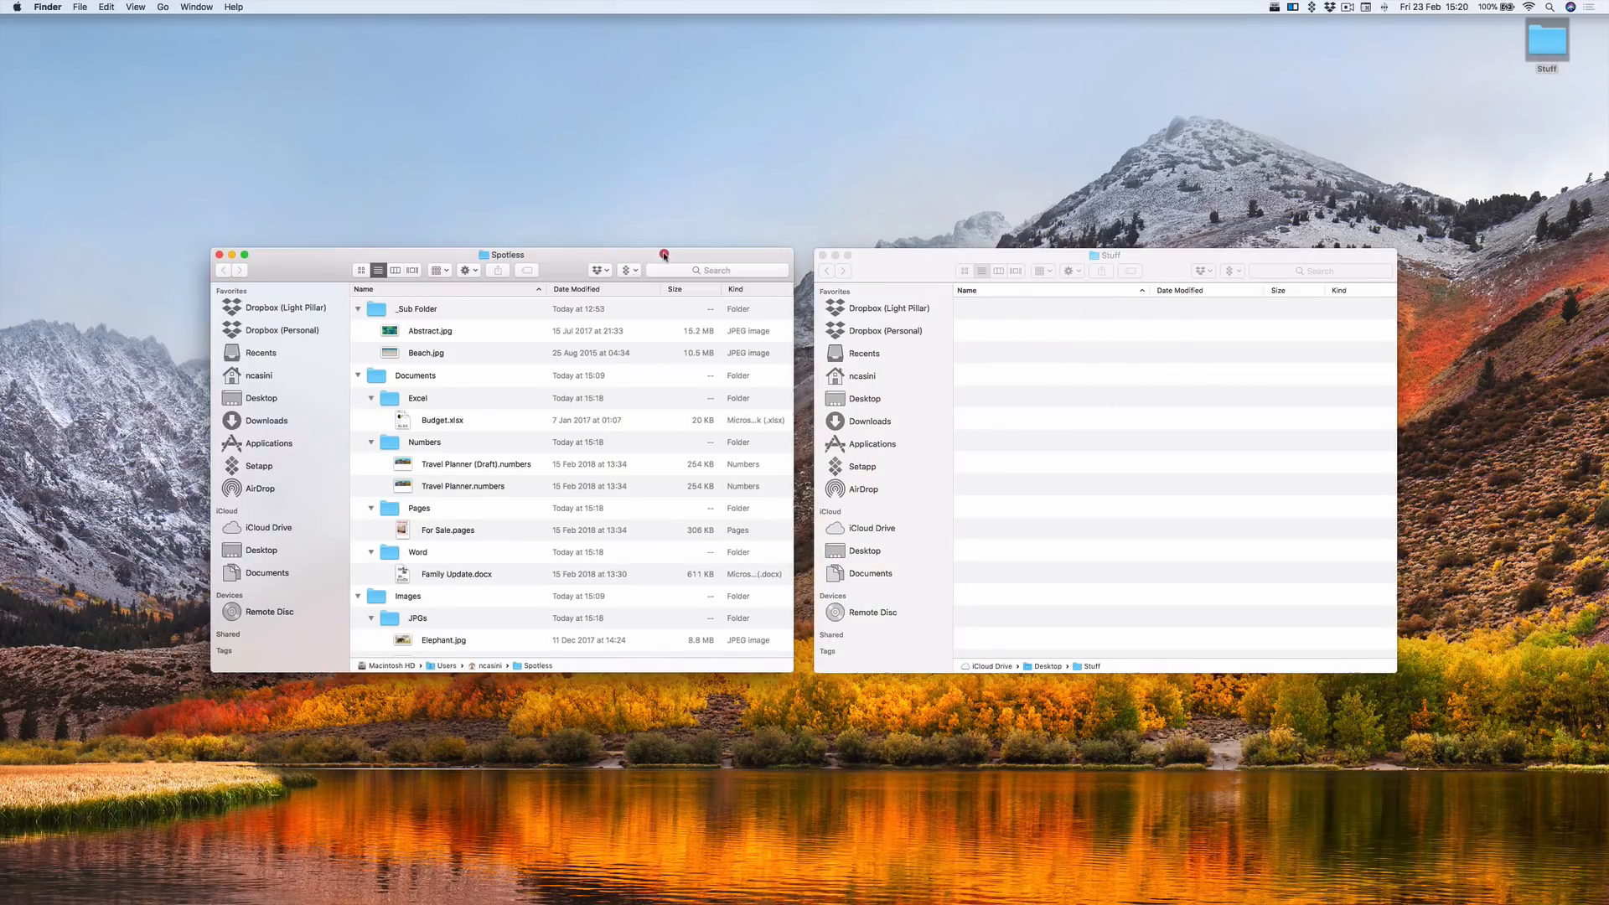
left_click(419, 310)
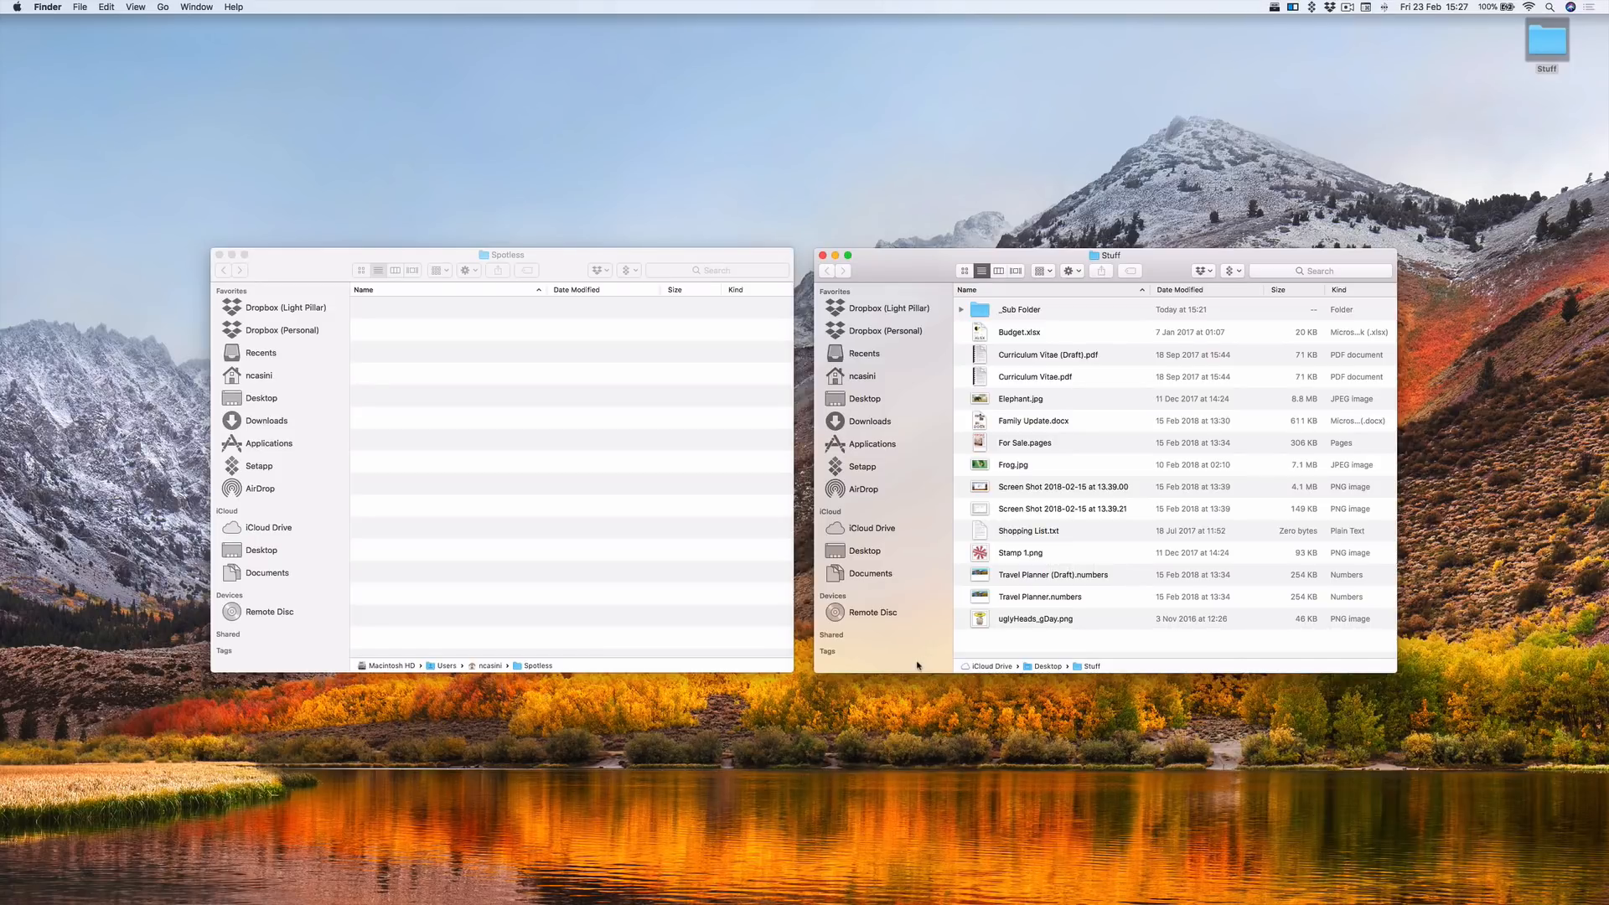
left_click(1014, 465)
left_click(1012, 379, "super")
left_click(1014, 421, "super")
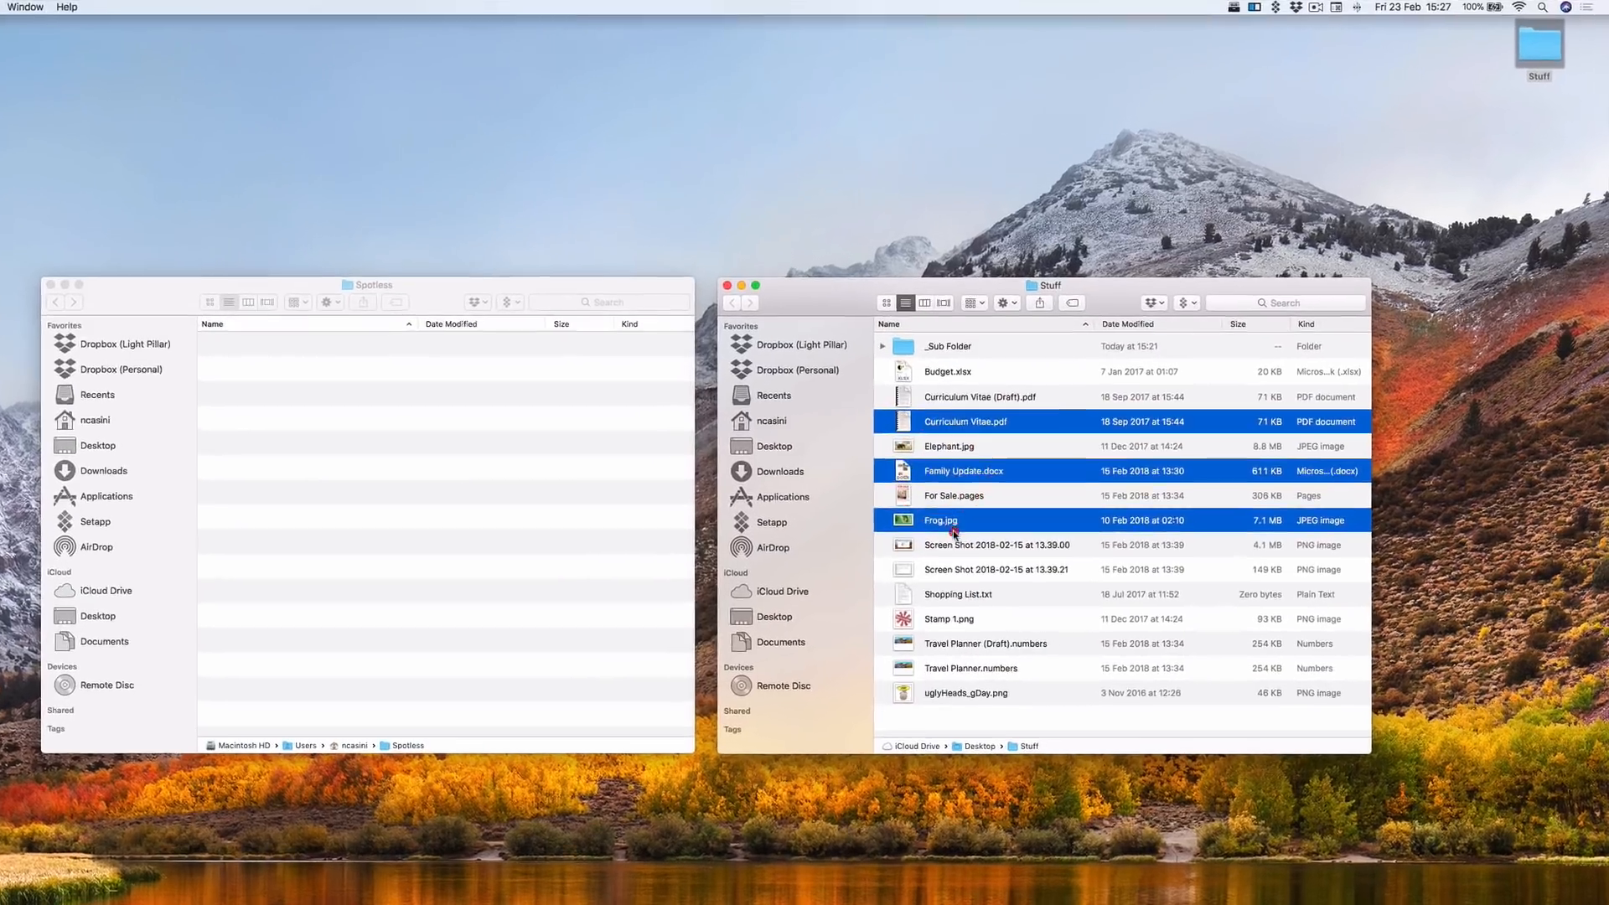
left_click(959, 570)
Create a new Spotless task named Organise Stuff Folder
left_click(1234, 8)
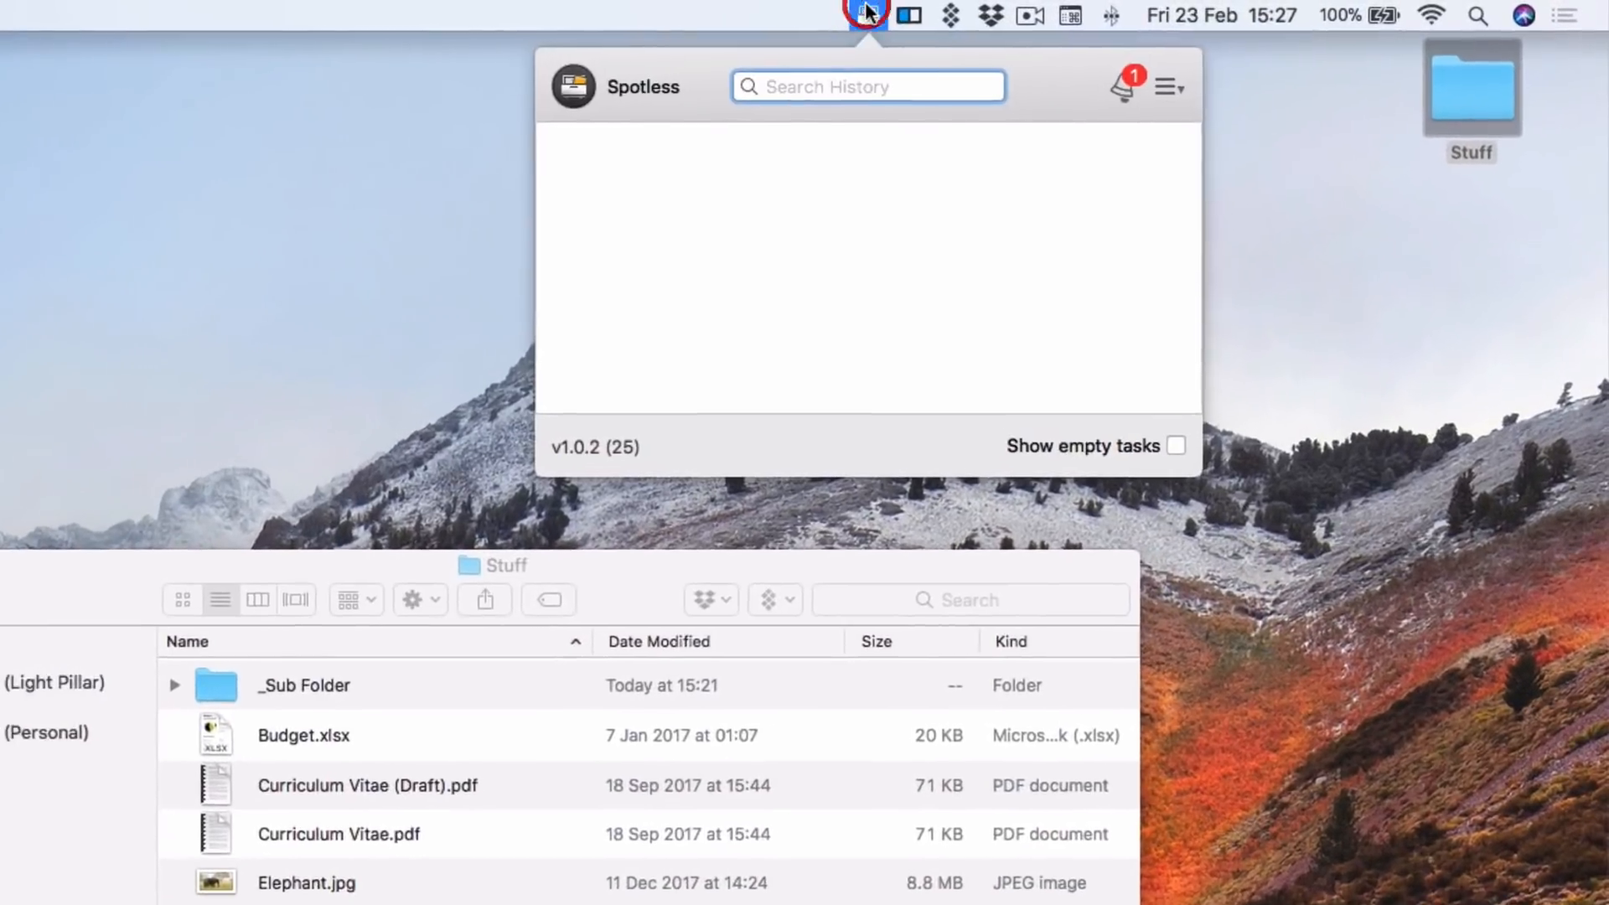
left_click(1152, 94)
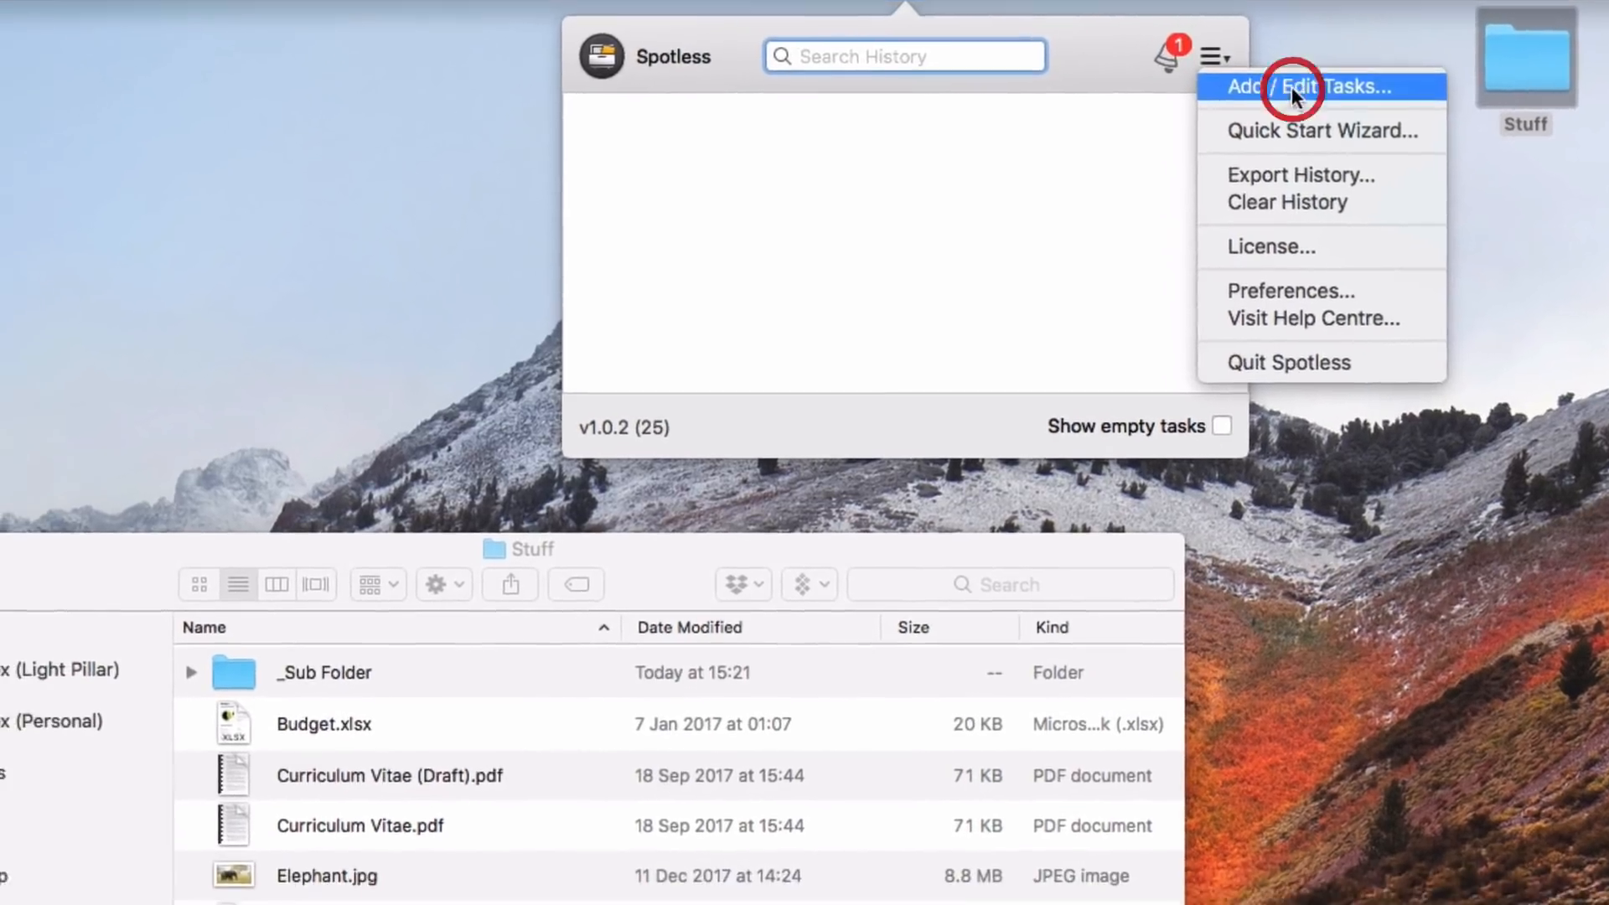
left_click(1200, 119)
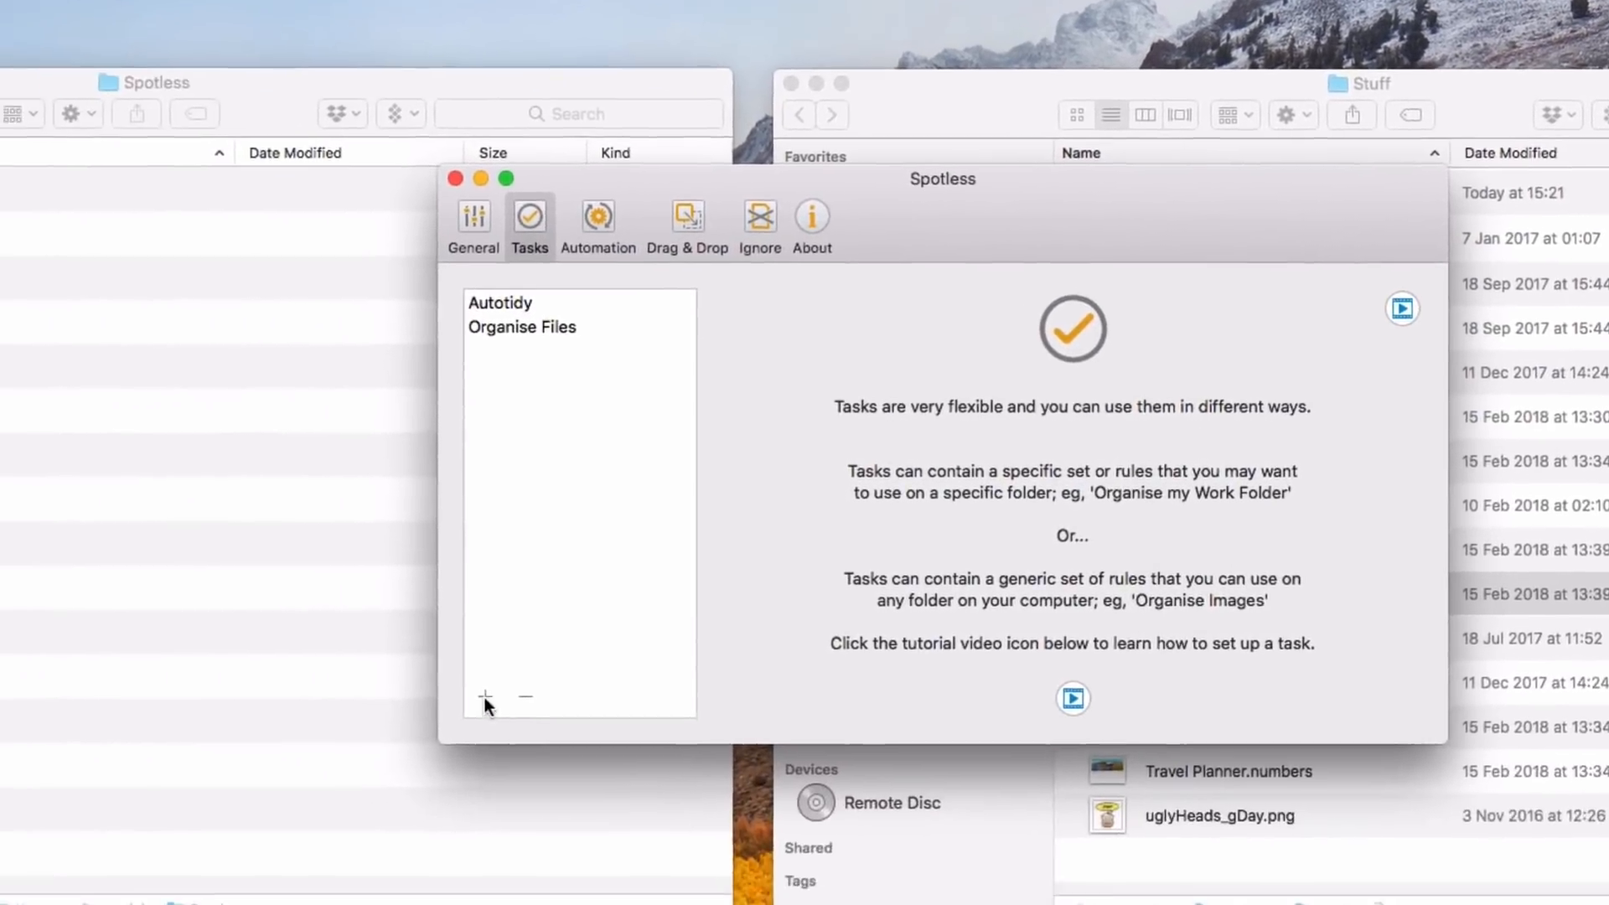
left_click(481, 697)
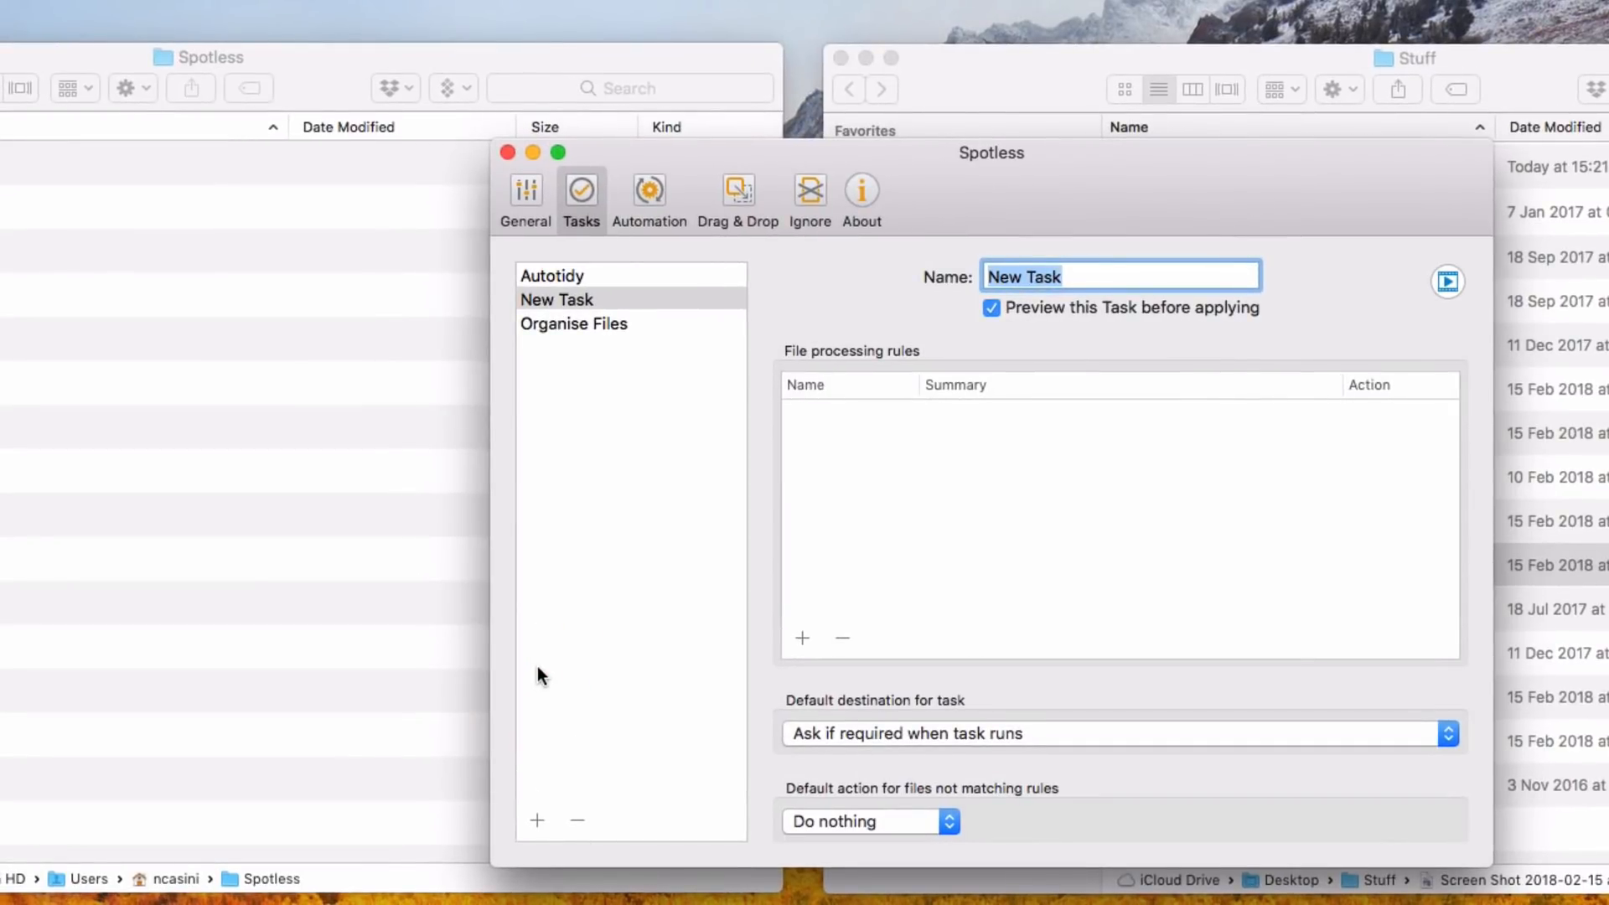
type("Org")
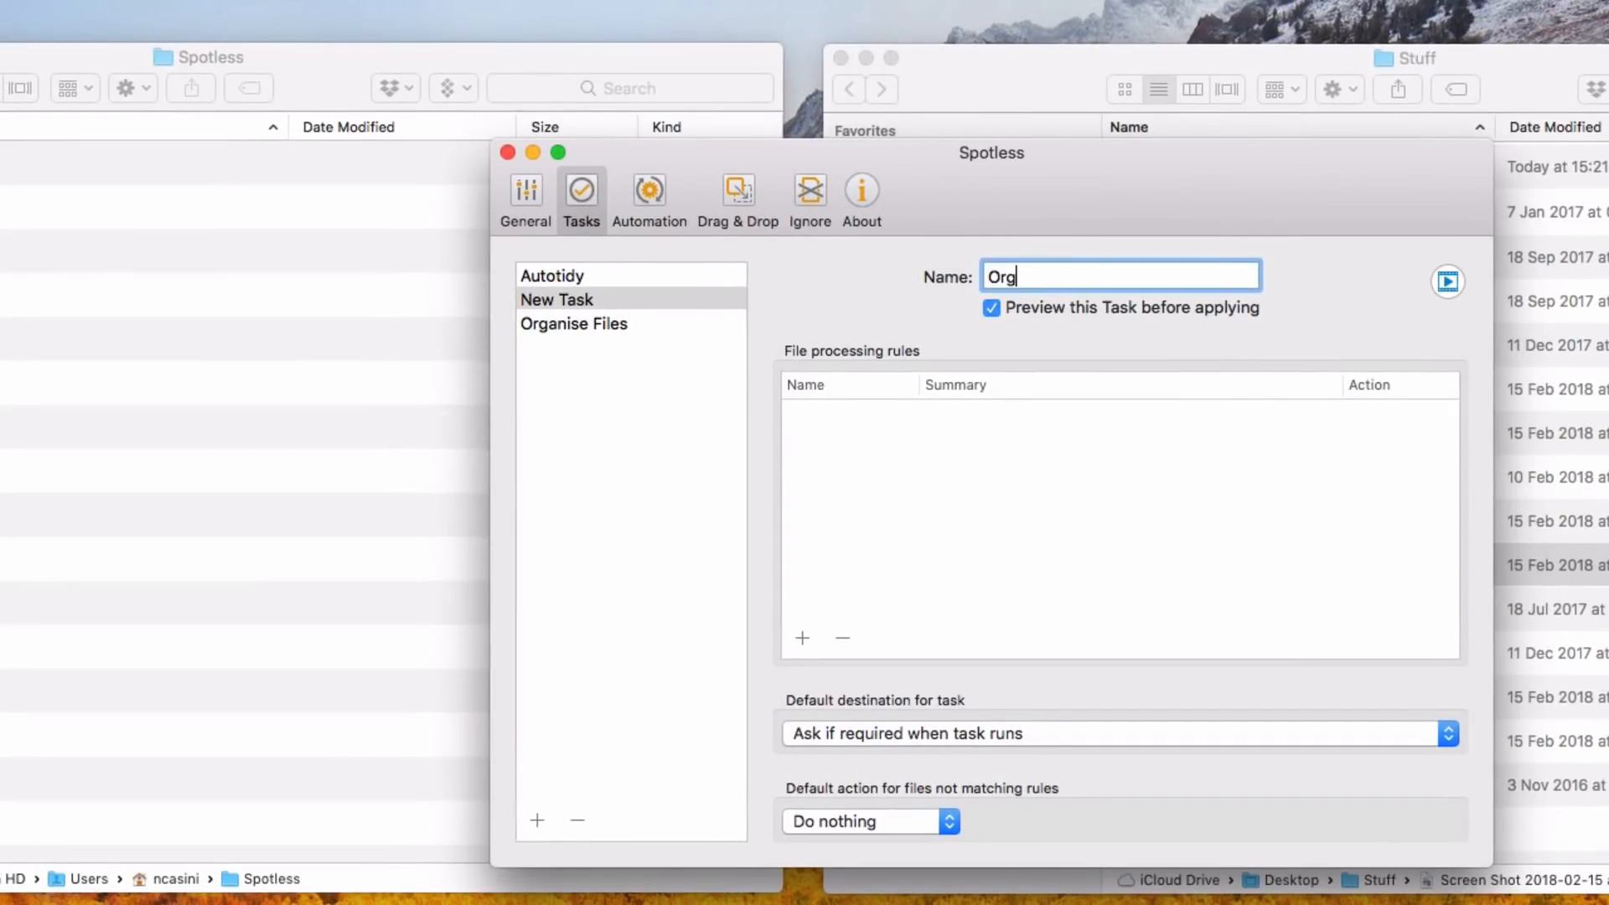
type("anise Stuff Folder")
key("Return")
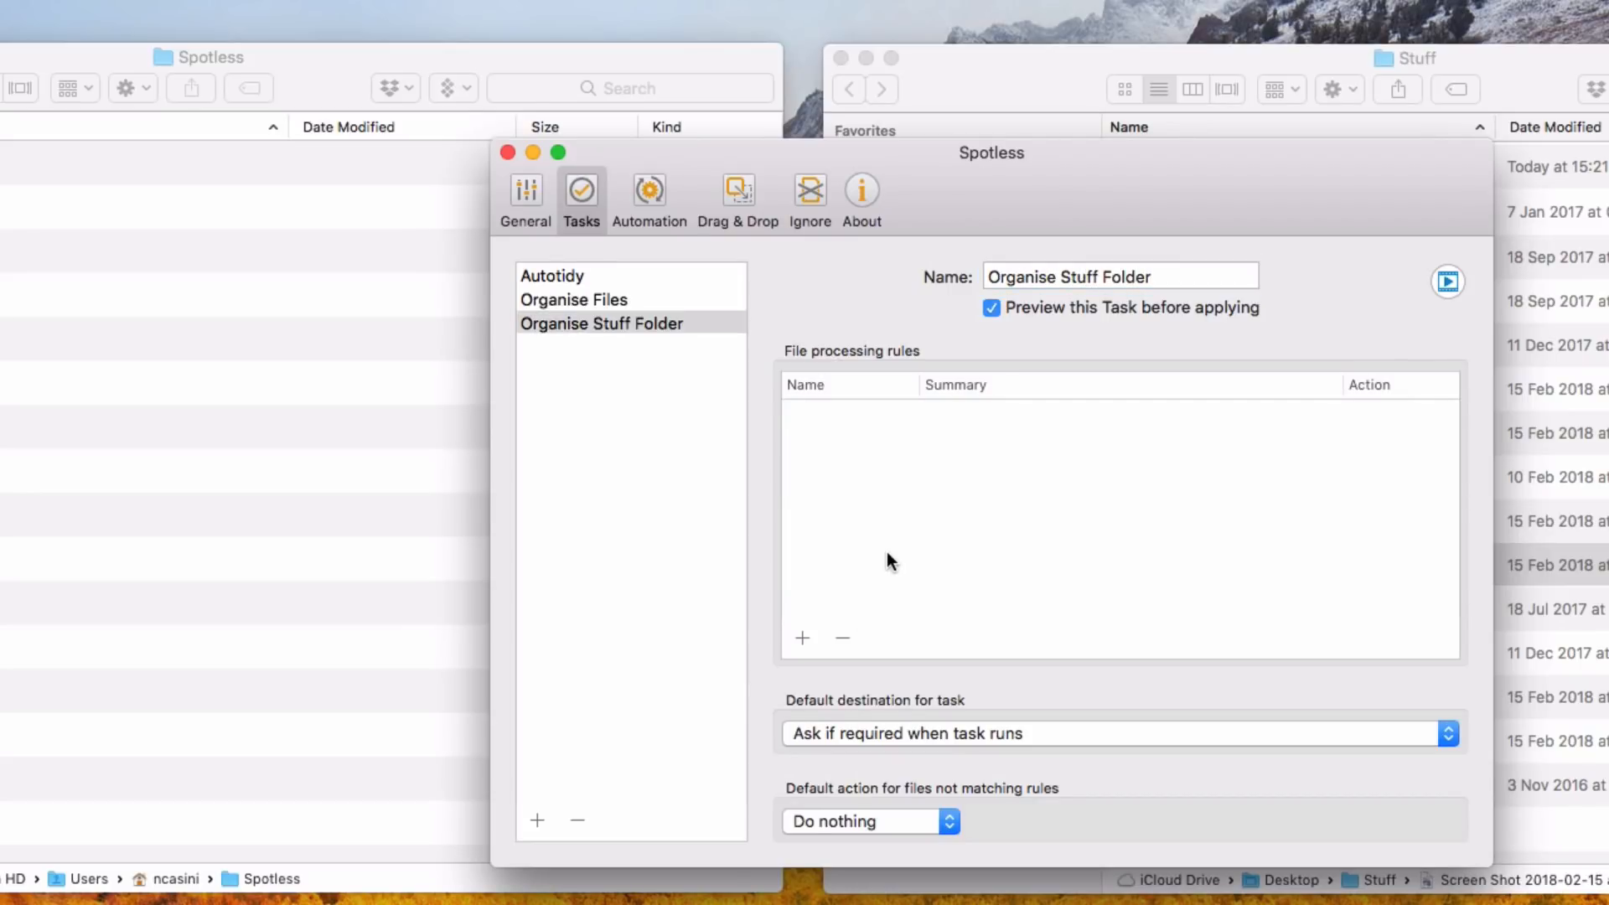
left_click_drag(1002, 181, 858, 174)
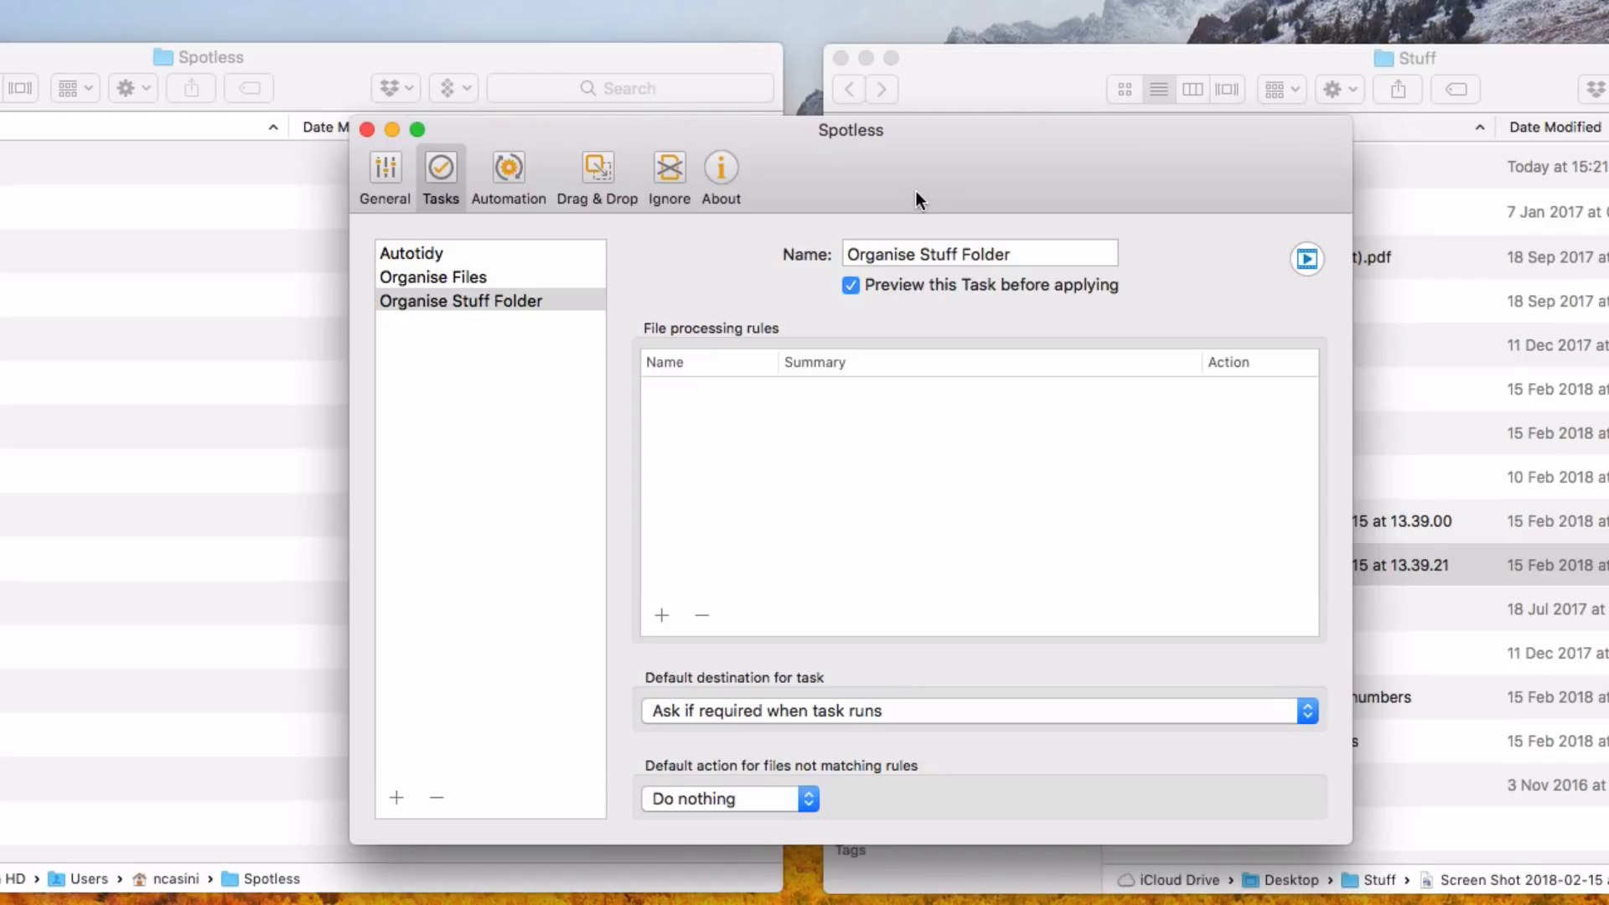
Add a rule named PNG Images to the Organise Stuff Folder task, matching files whose File Extension Is png
left_click(662, 616)
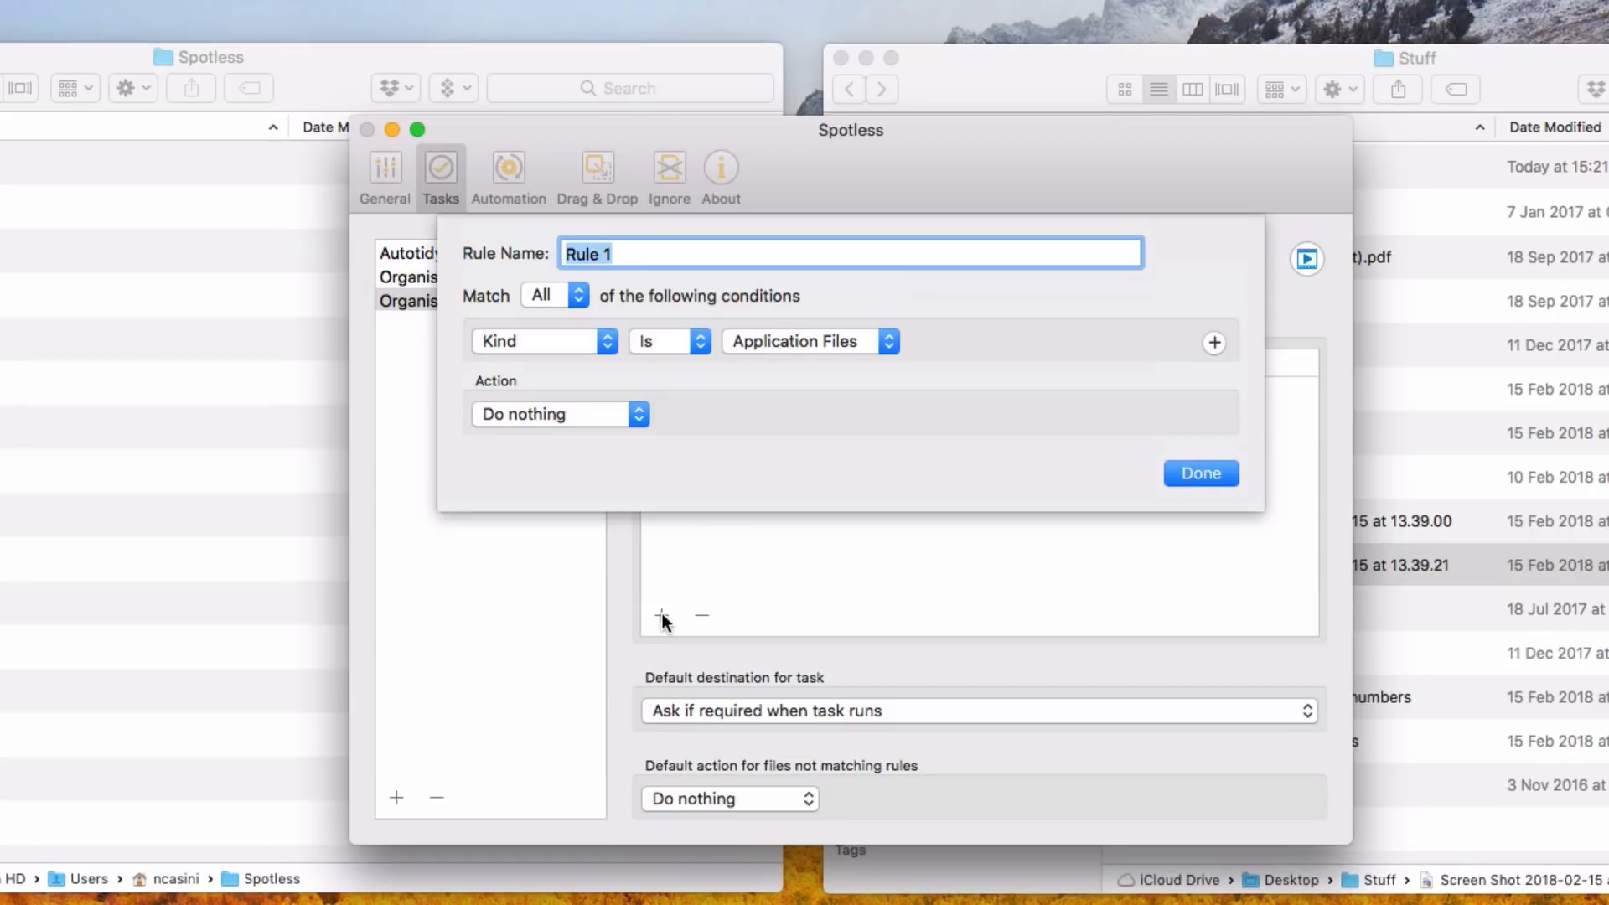
type("PNG Images")
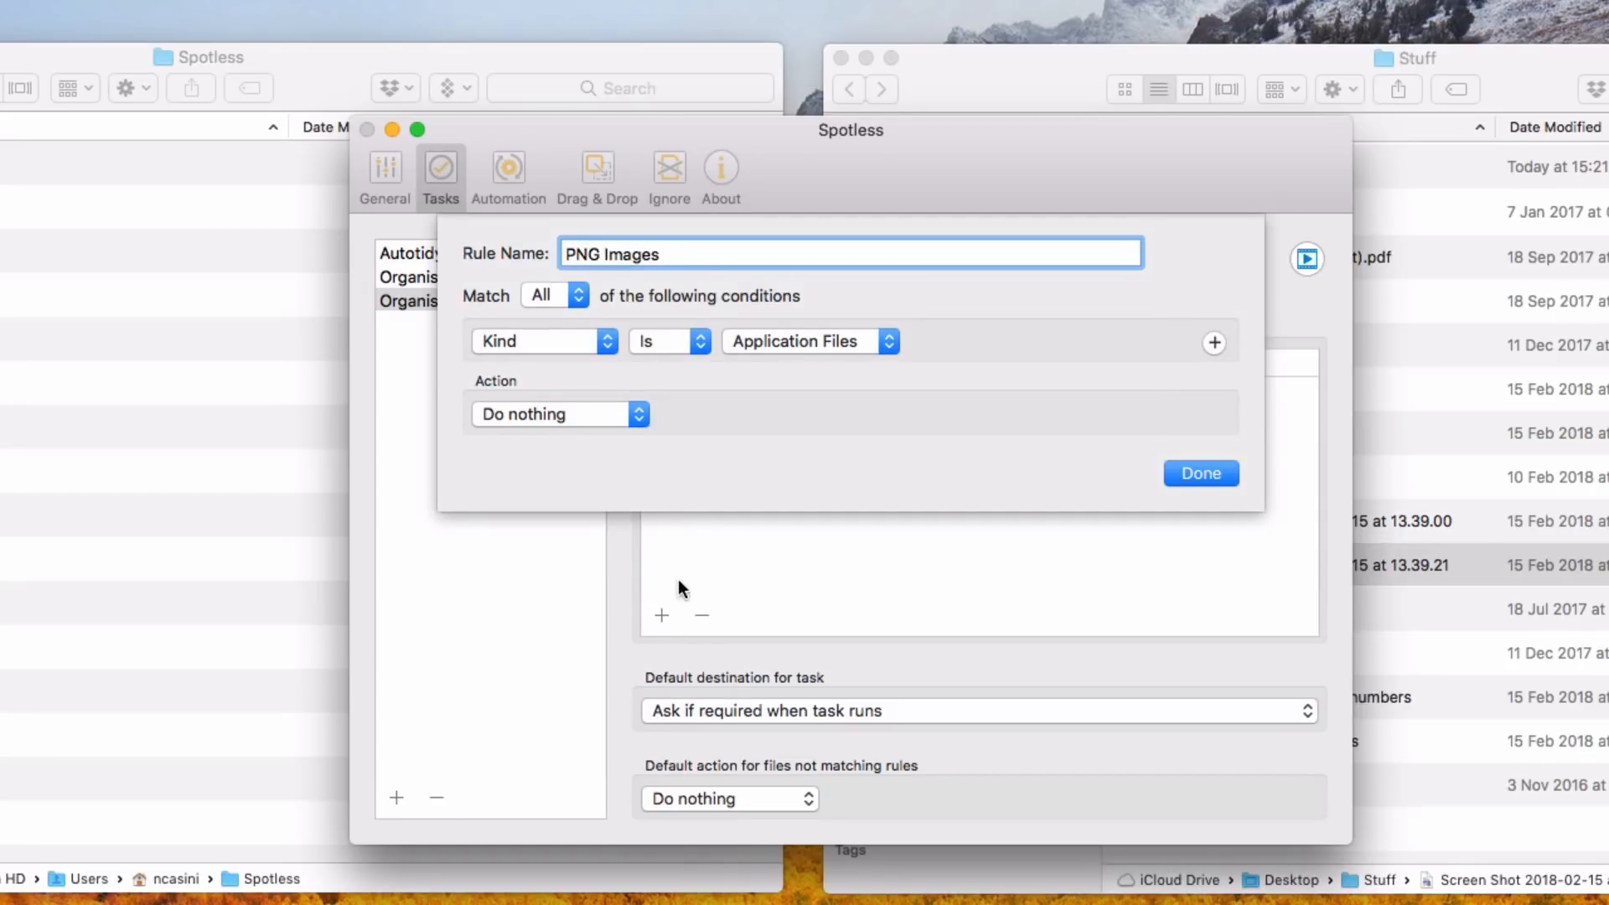
left_click(606, 344)
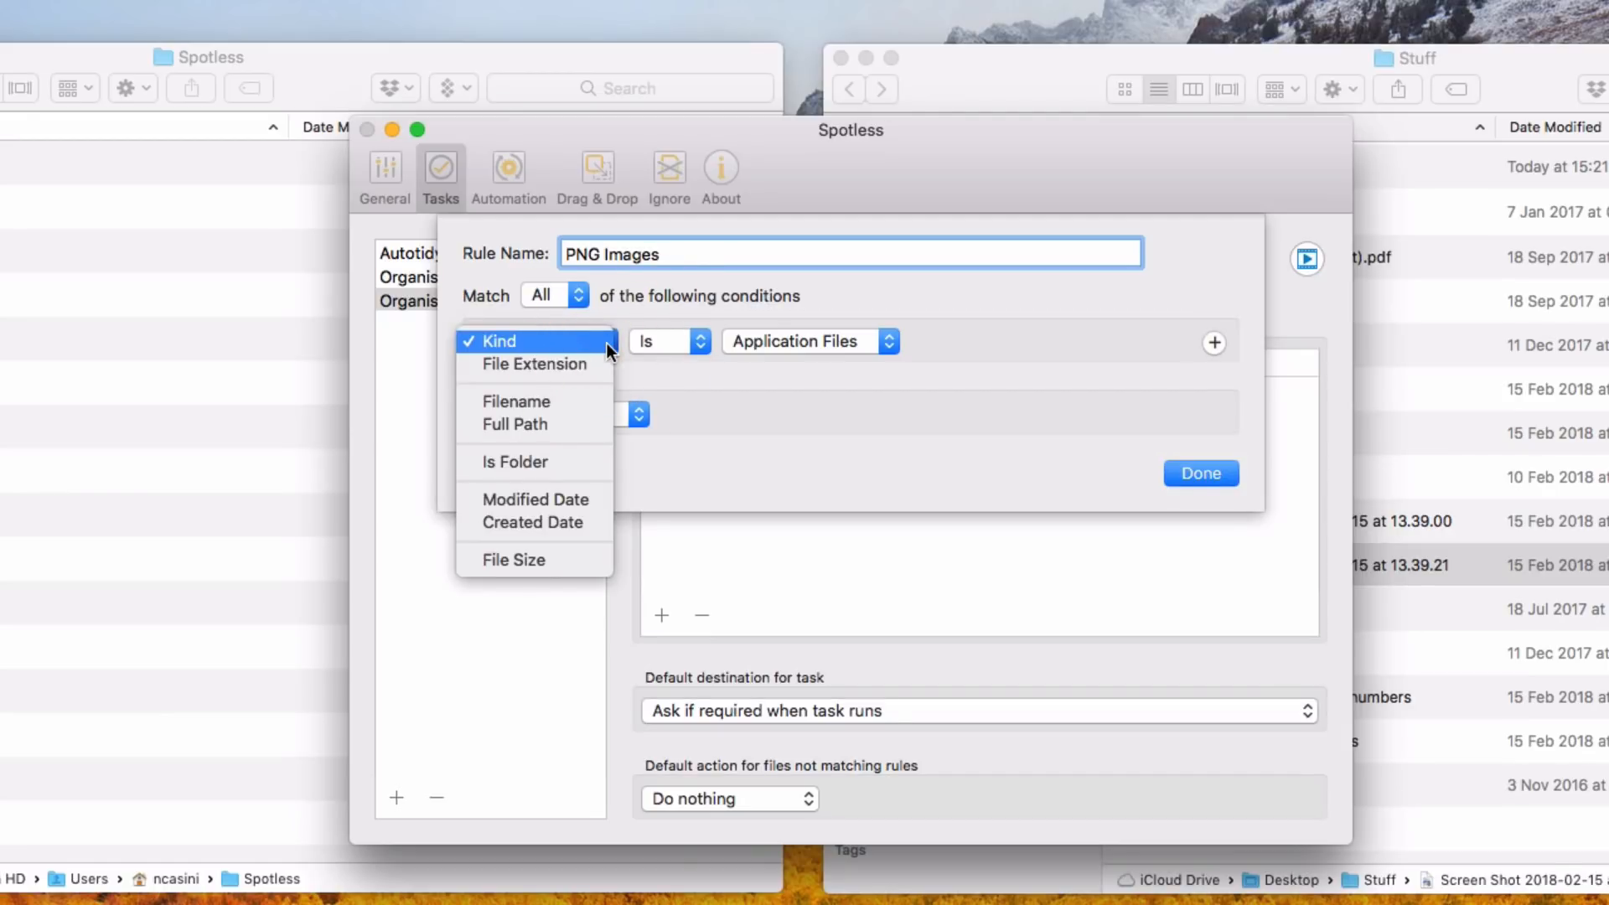
left_click(652, 384)
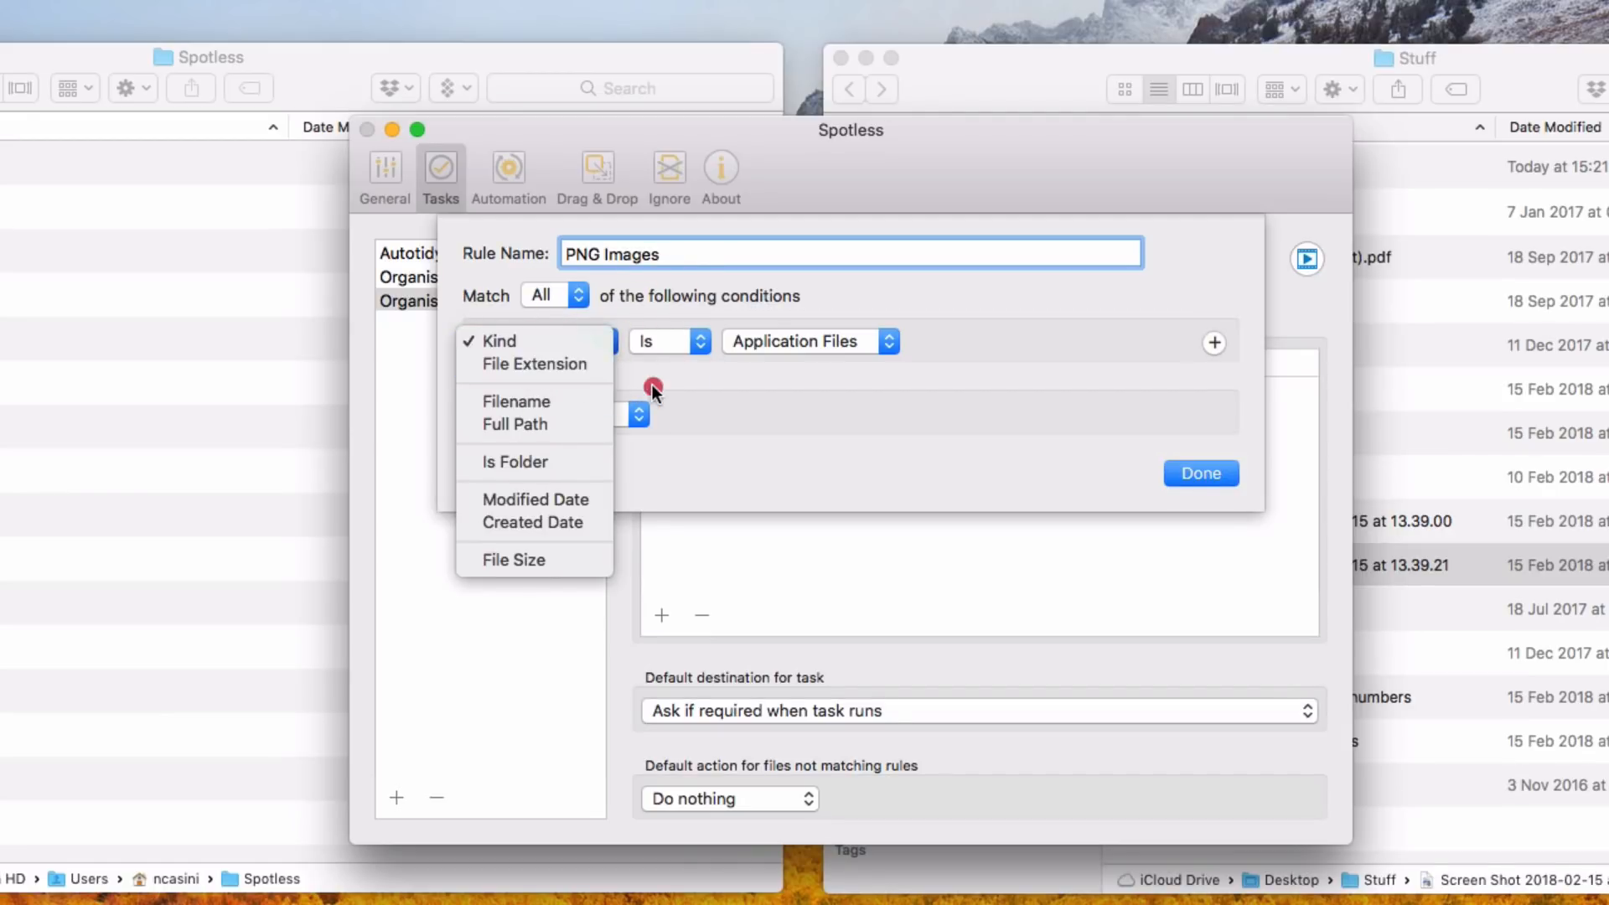
left_click(590, 342)
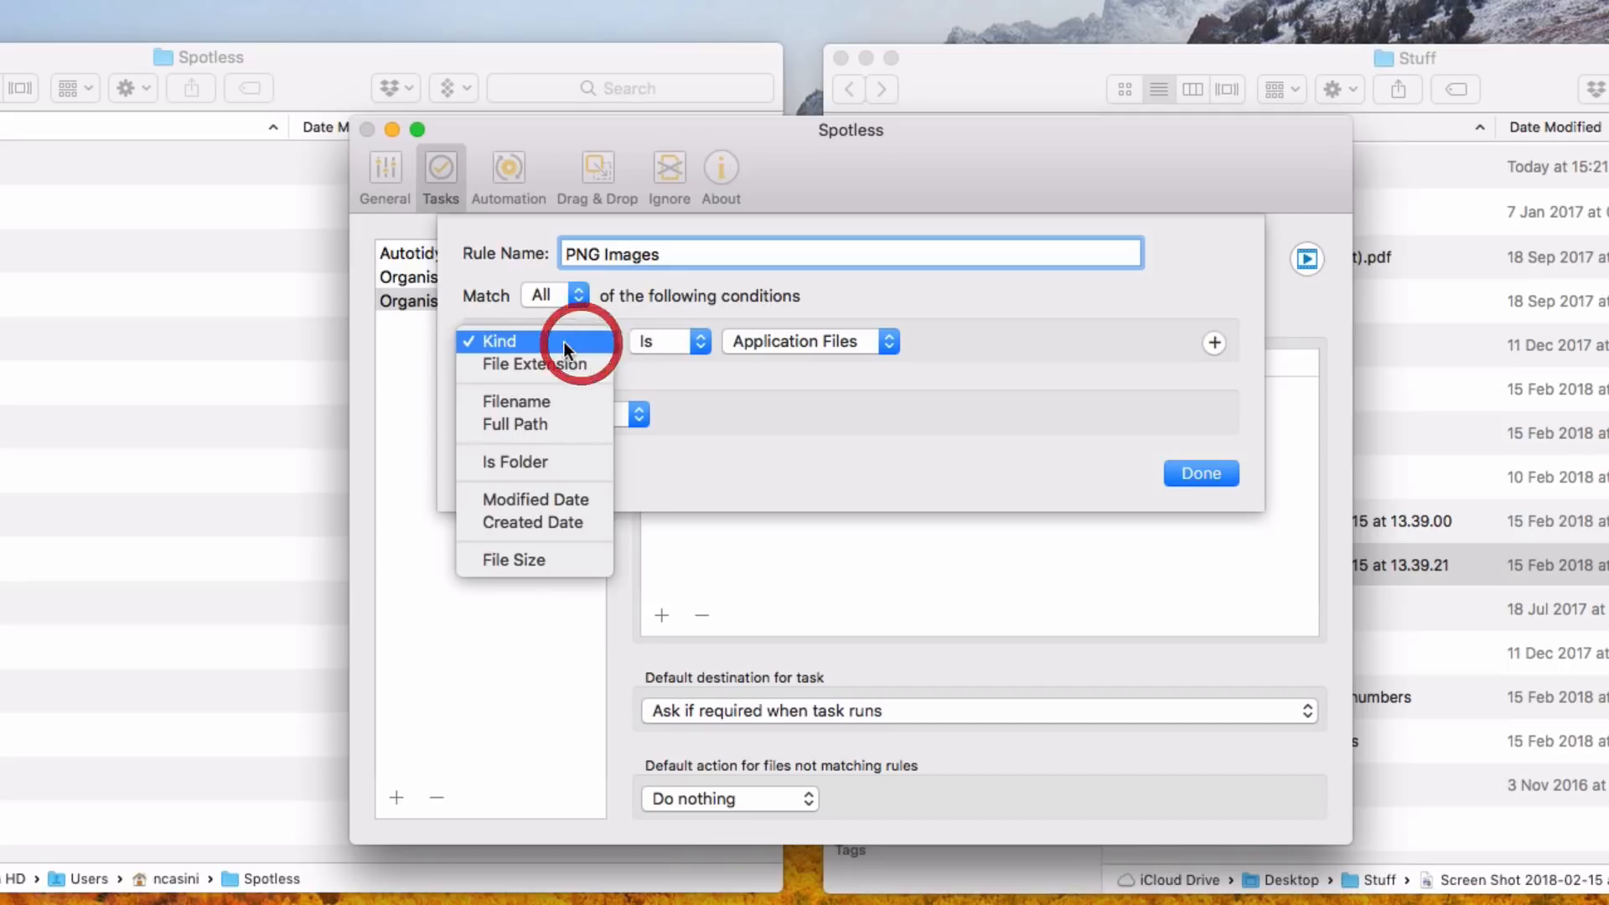
left_click(520, 364)
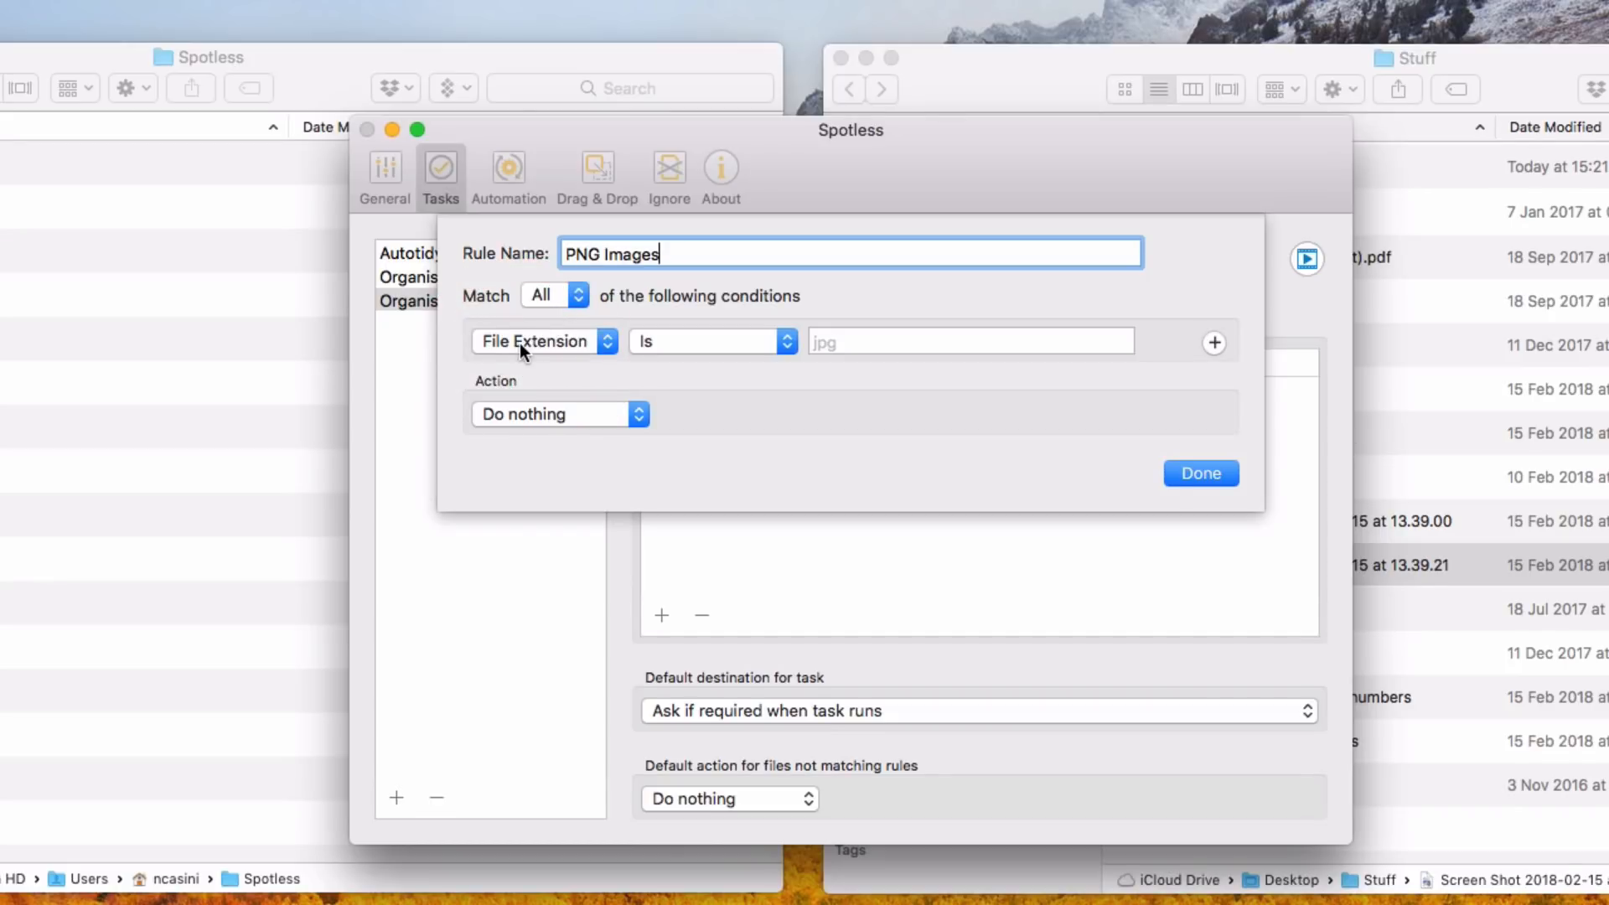
left_click(652, 340)
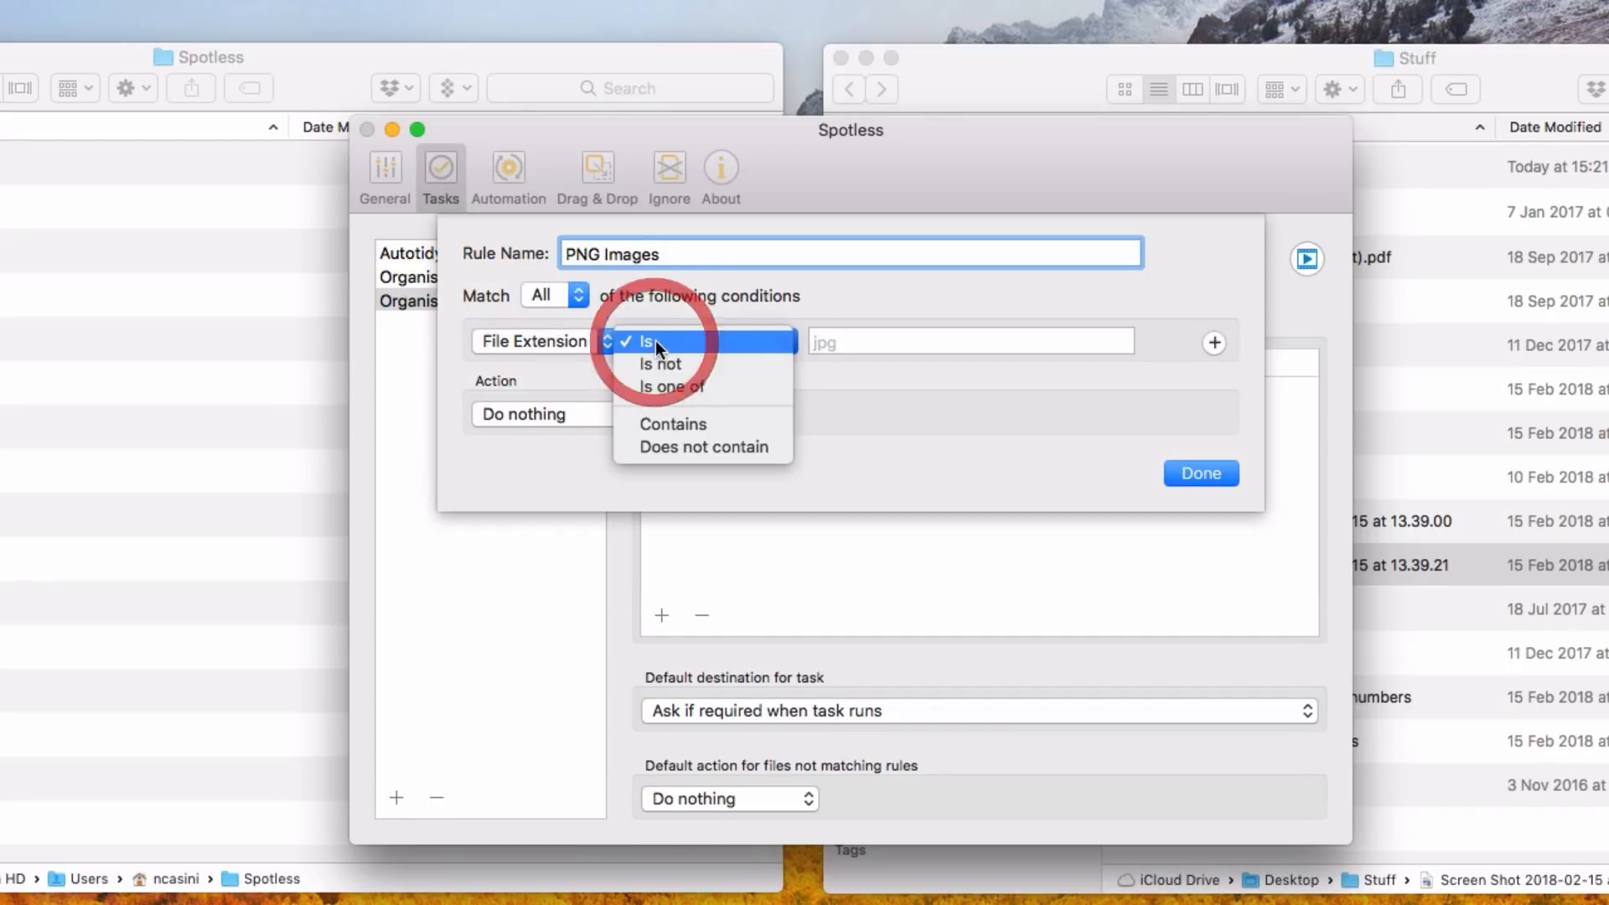
left_click(655, 341)
left_click(874, 340)
type("png")
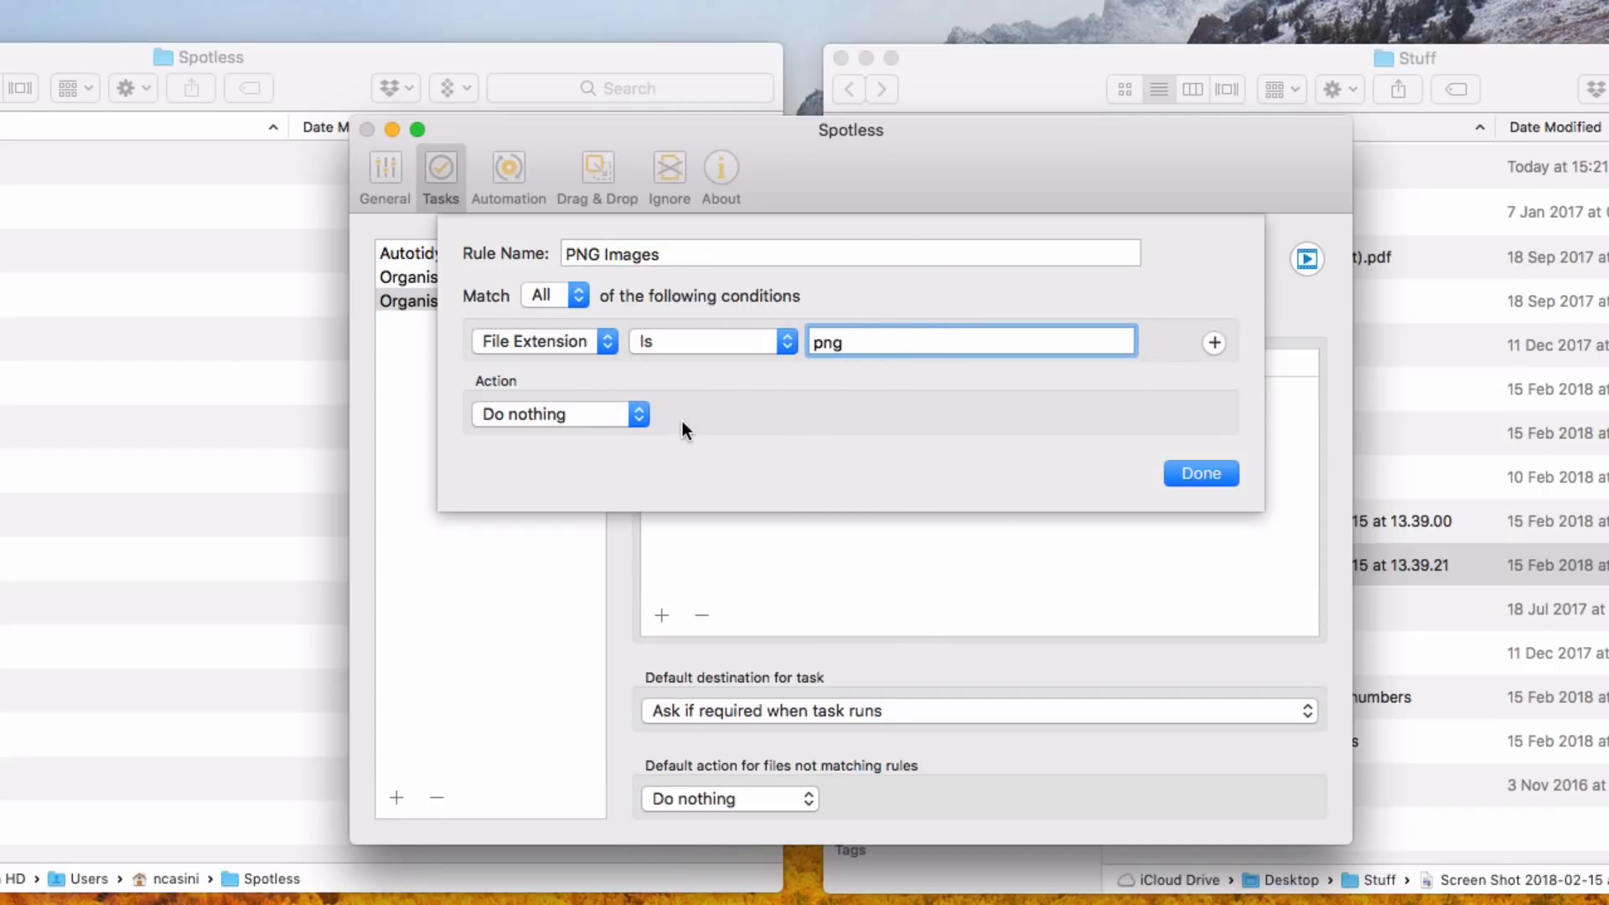
key("Tab")
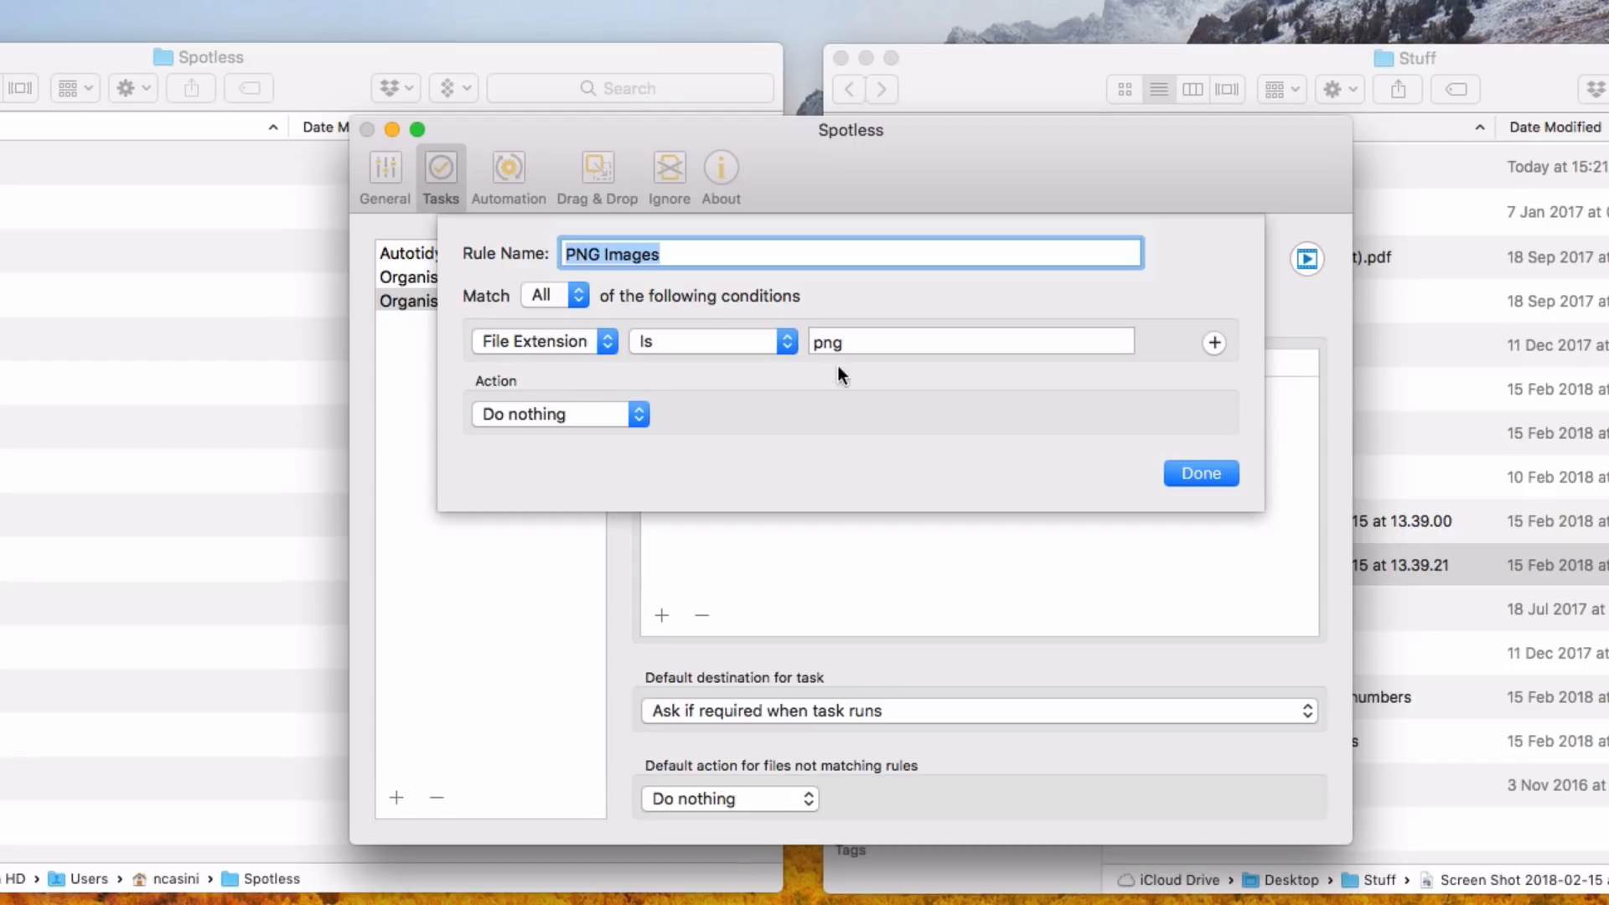
Set the PNG Images rule to move files to the task's default destination in subfolder Images/PNGs, and save the rule
left_click(638, 414)
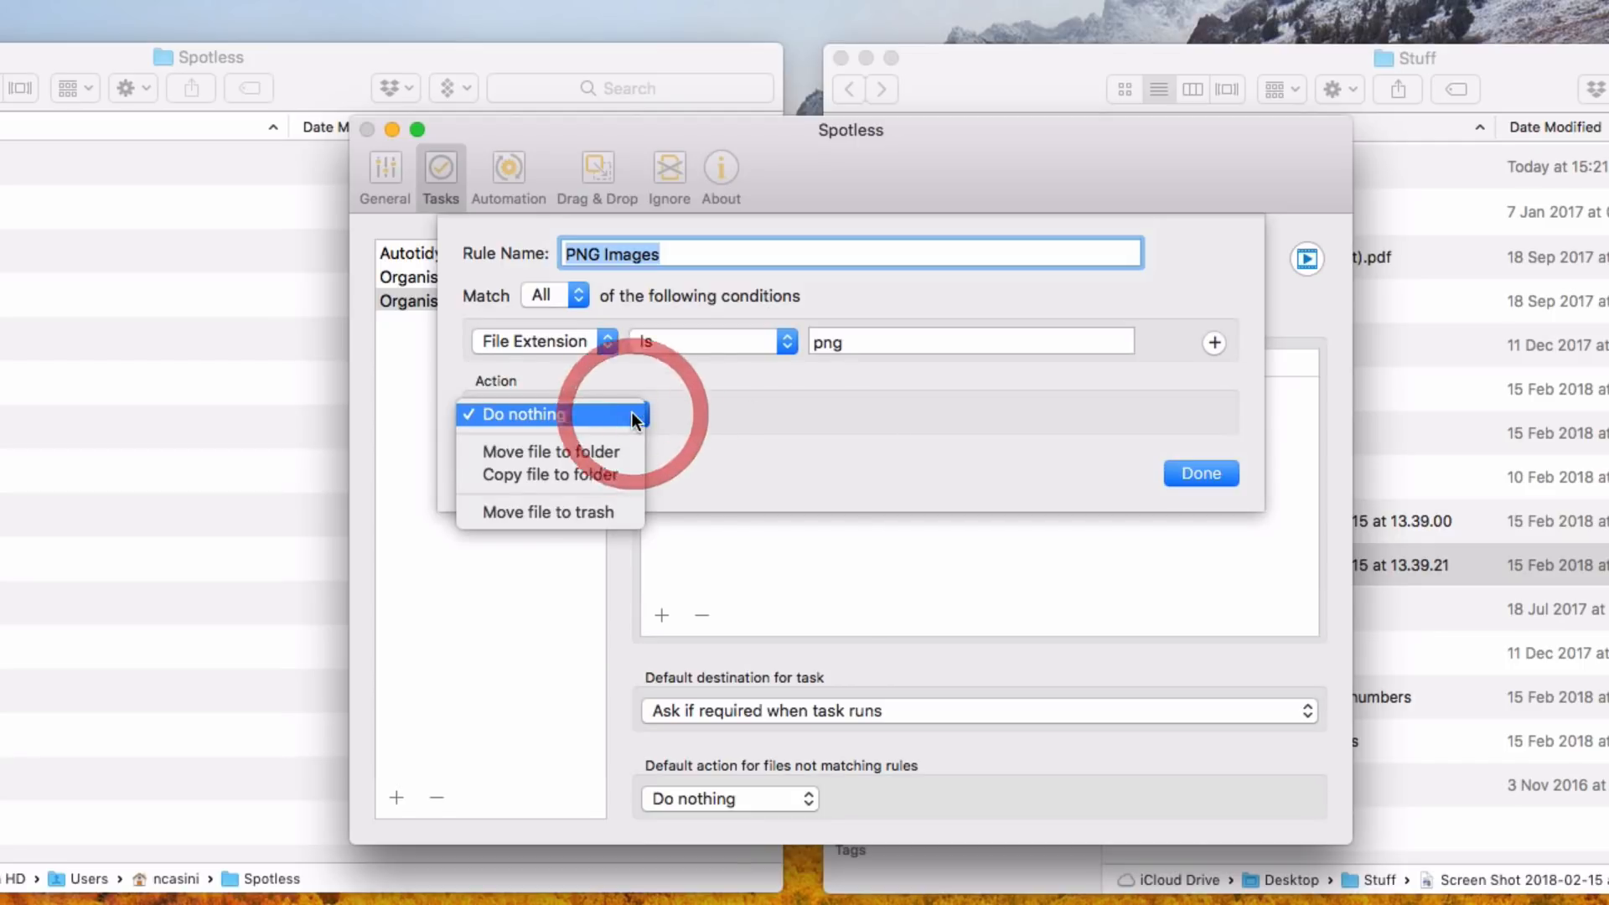
left_click(566, 451)
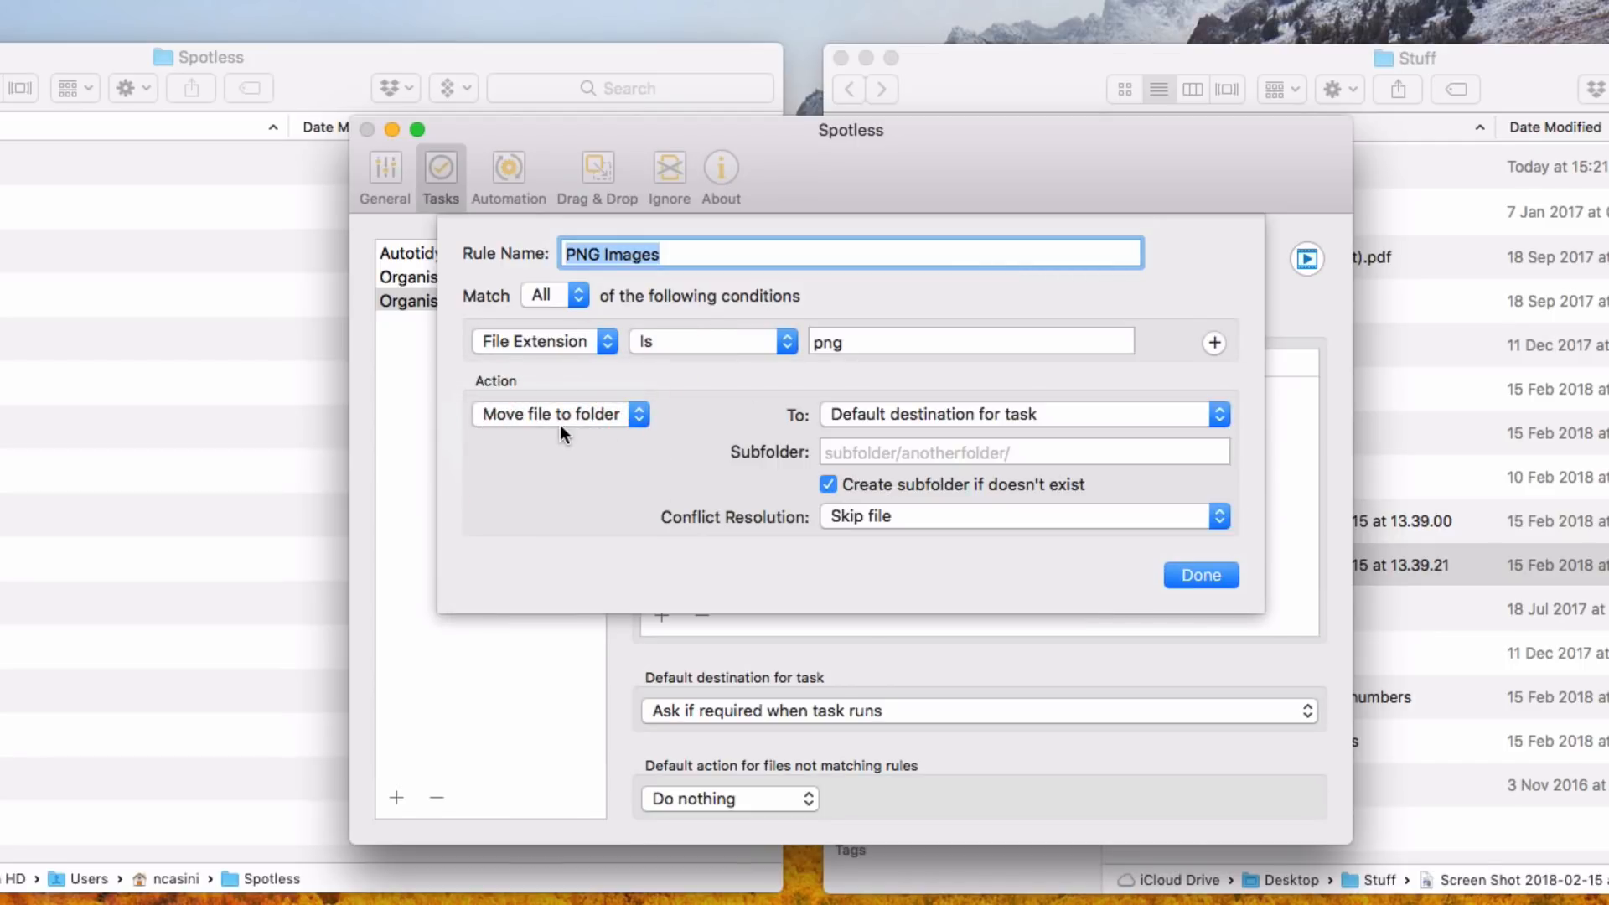
left_click(894, 417)
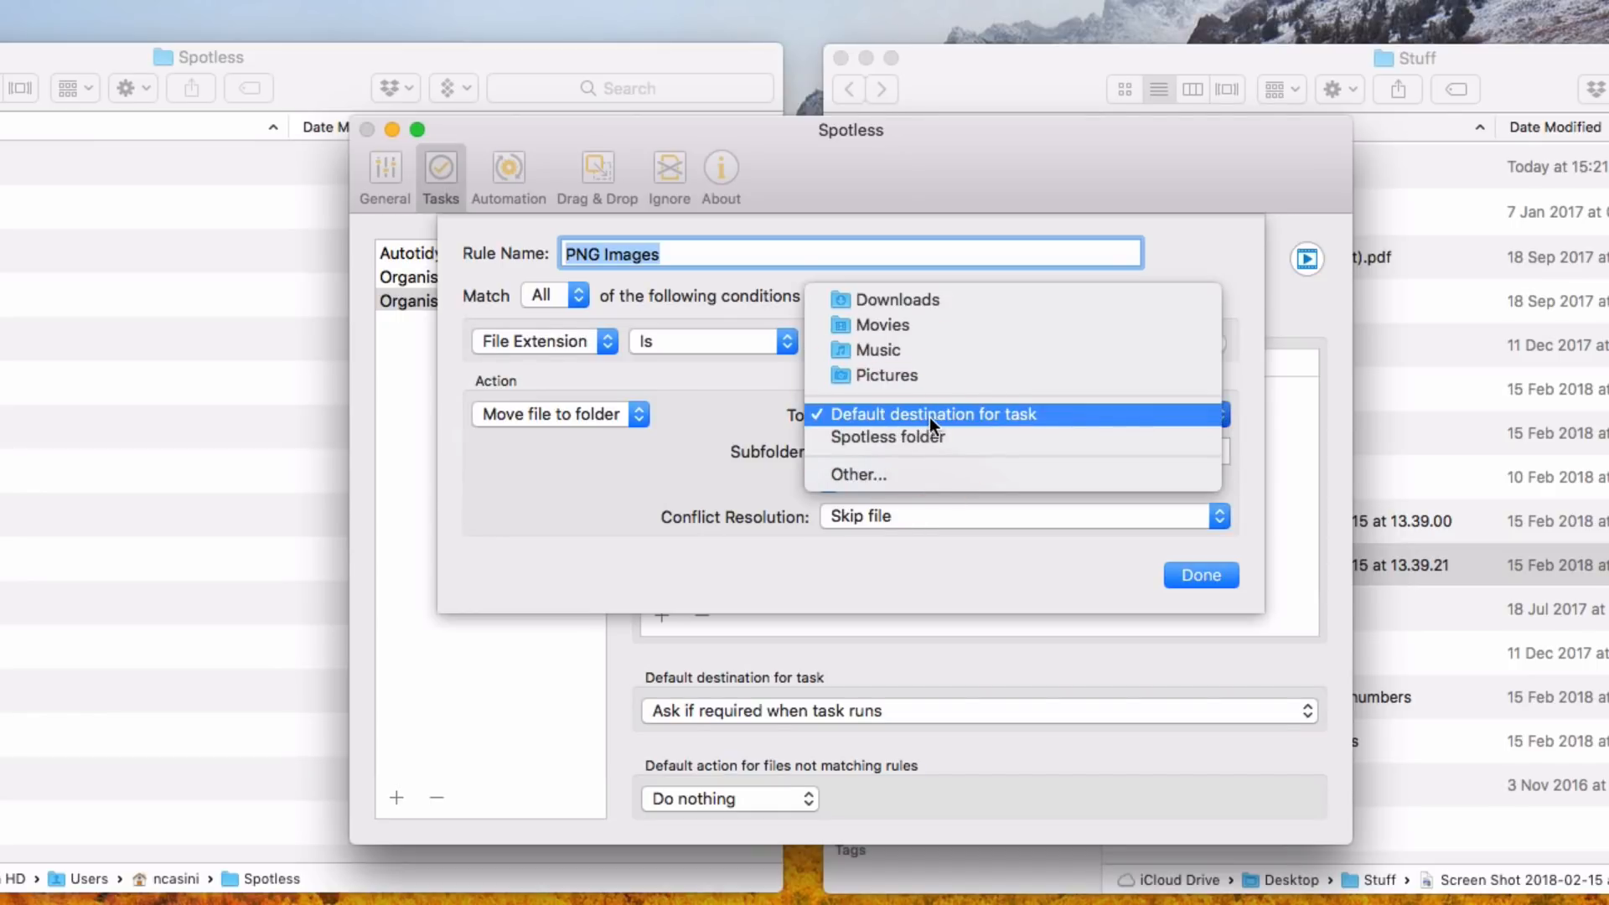
left_click(933, 416)
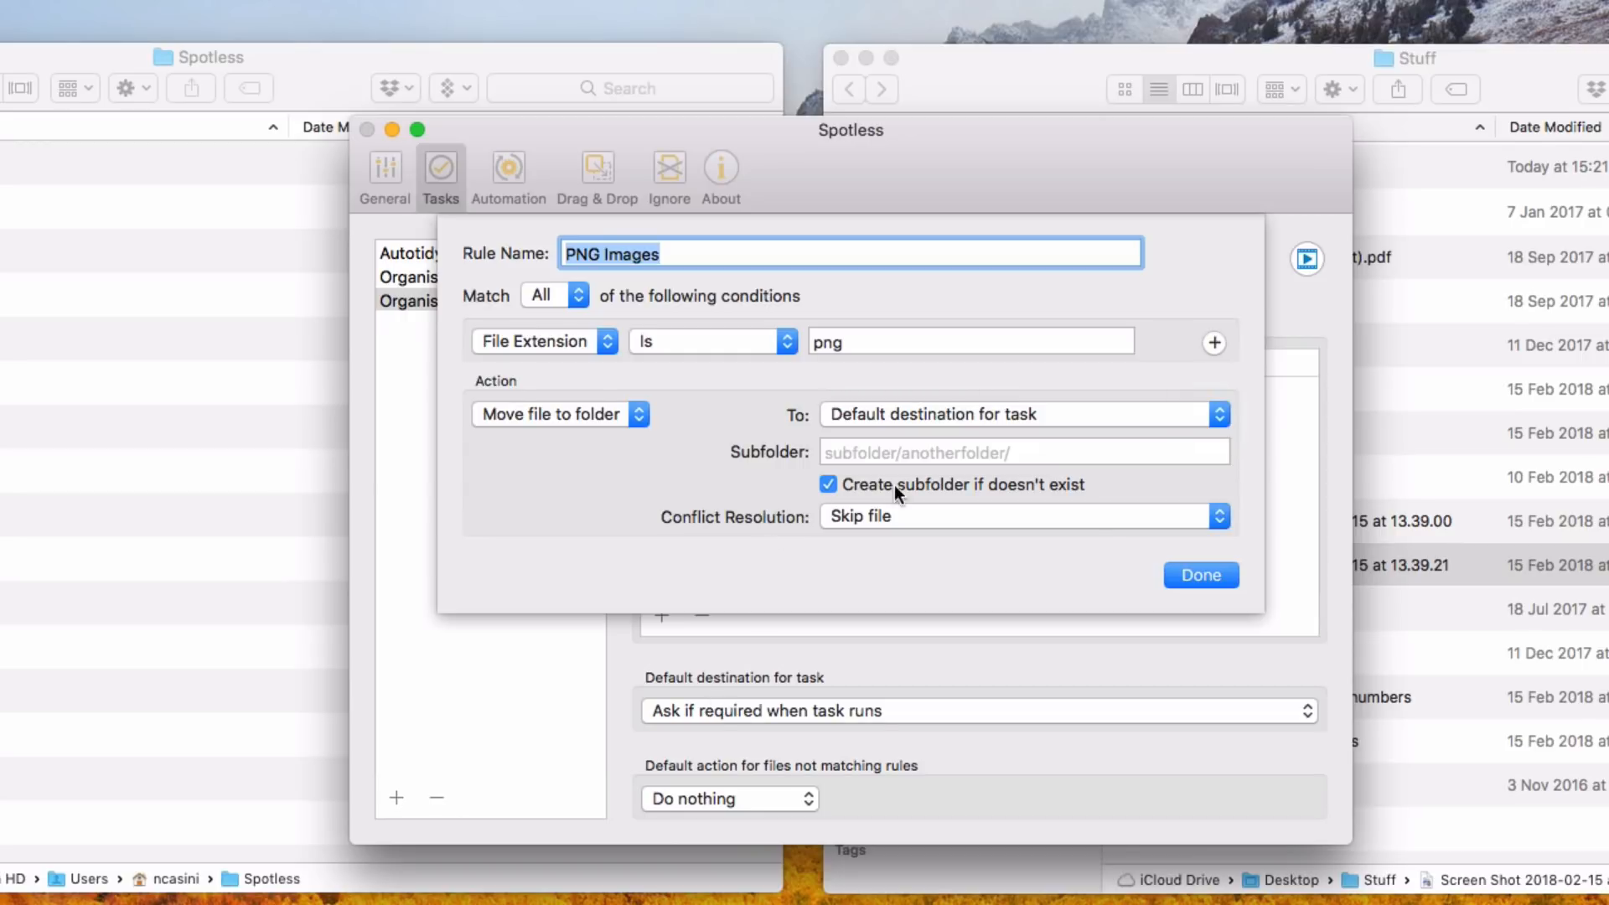
left_click(973, 453)
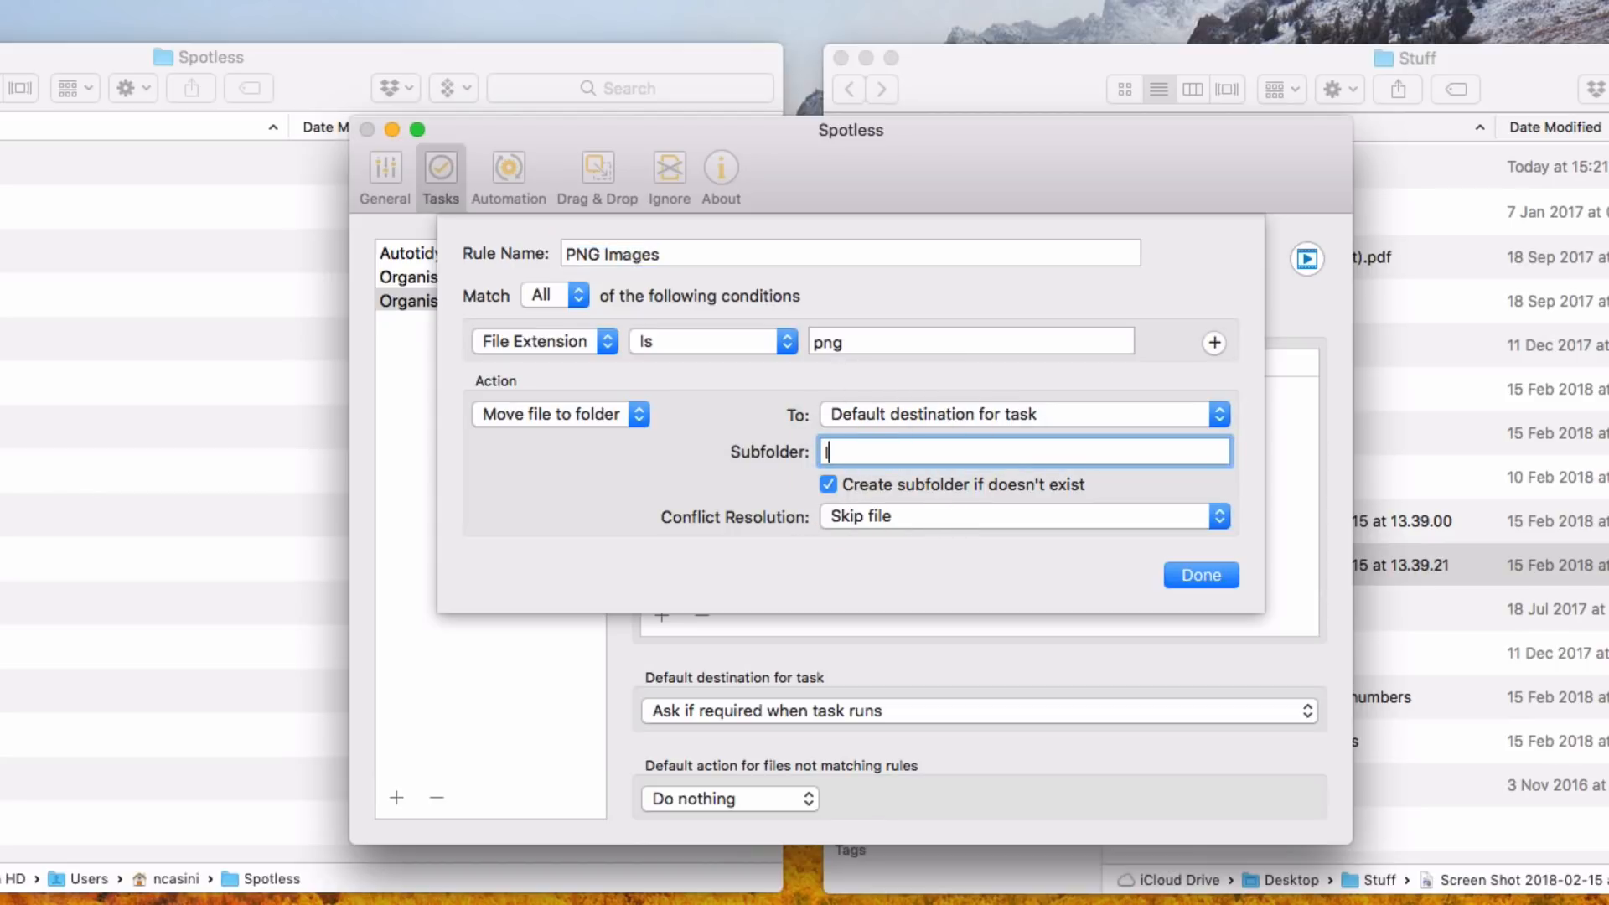
type("Images/PNGs")
left_click(1200, 575)
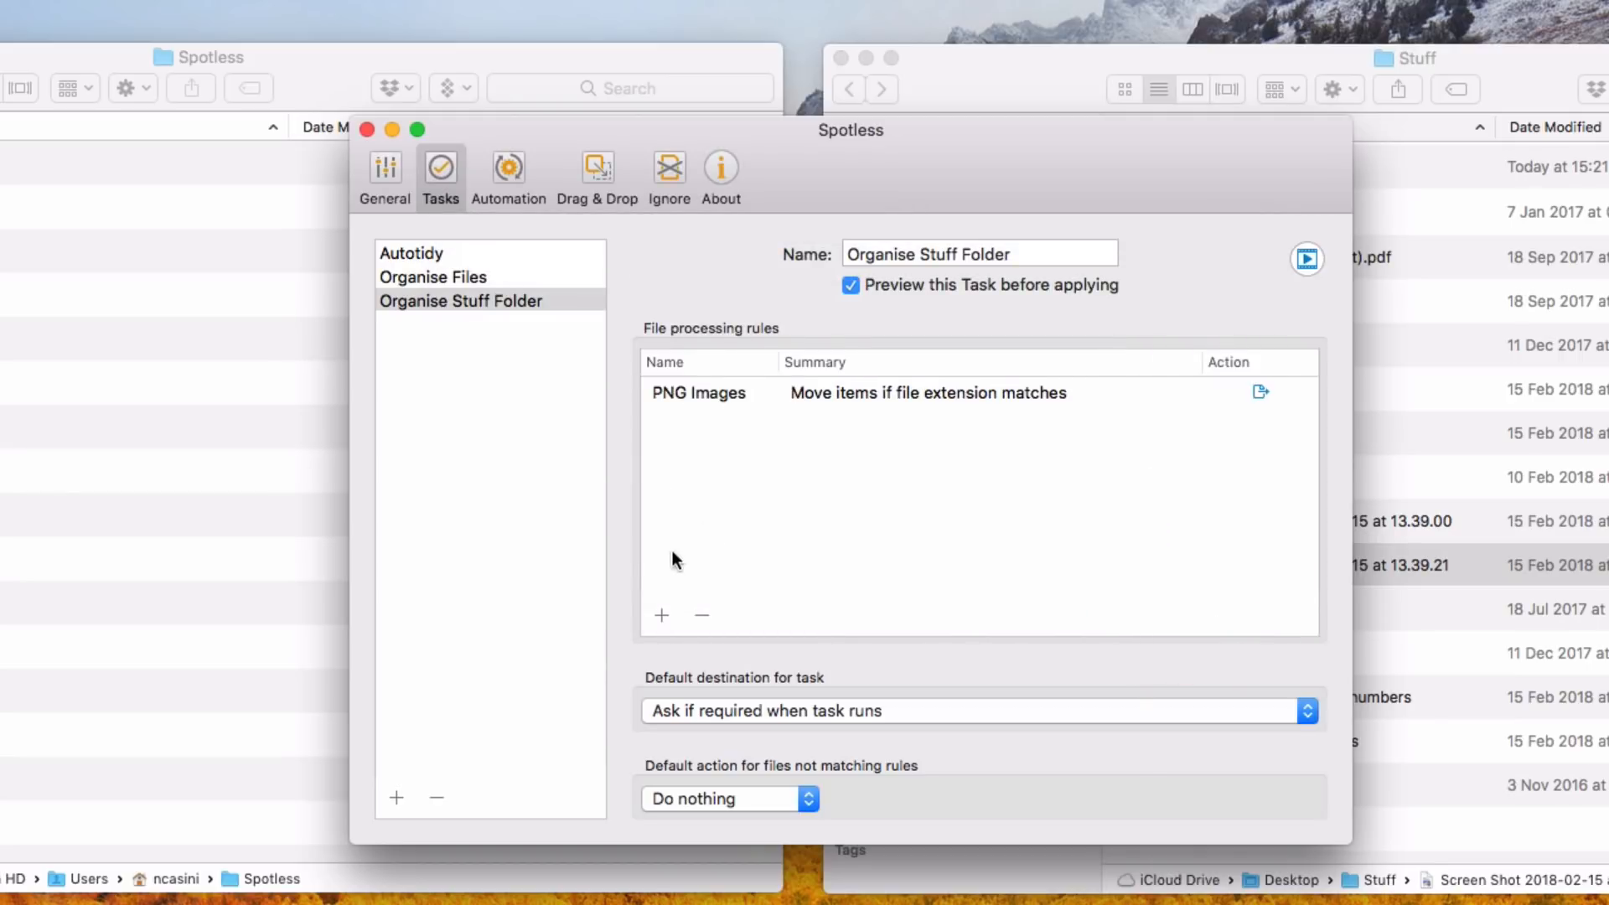
Add a second rule named JPG Images, matching files whose File Extension Is one of jpg and jpeg
left_click(662, 620)
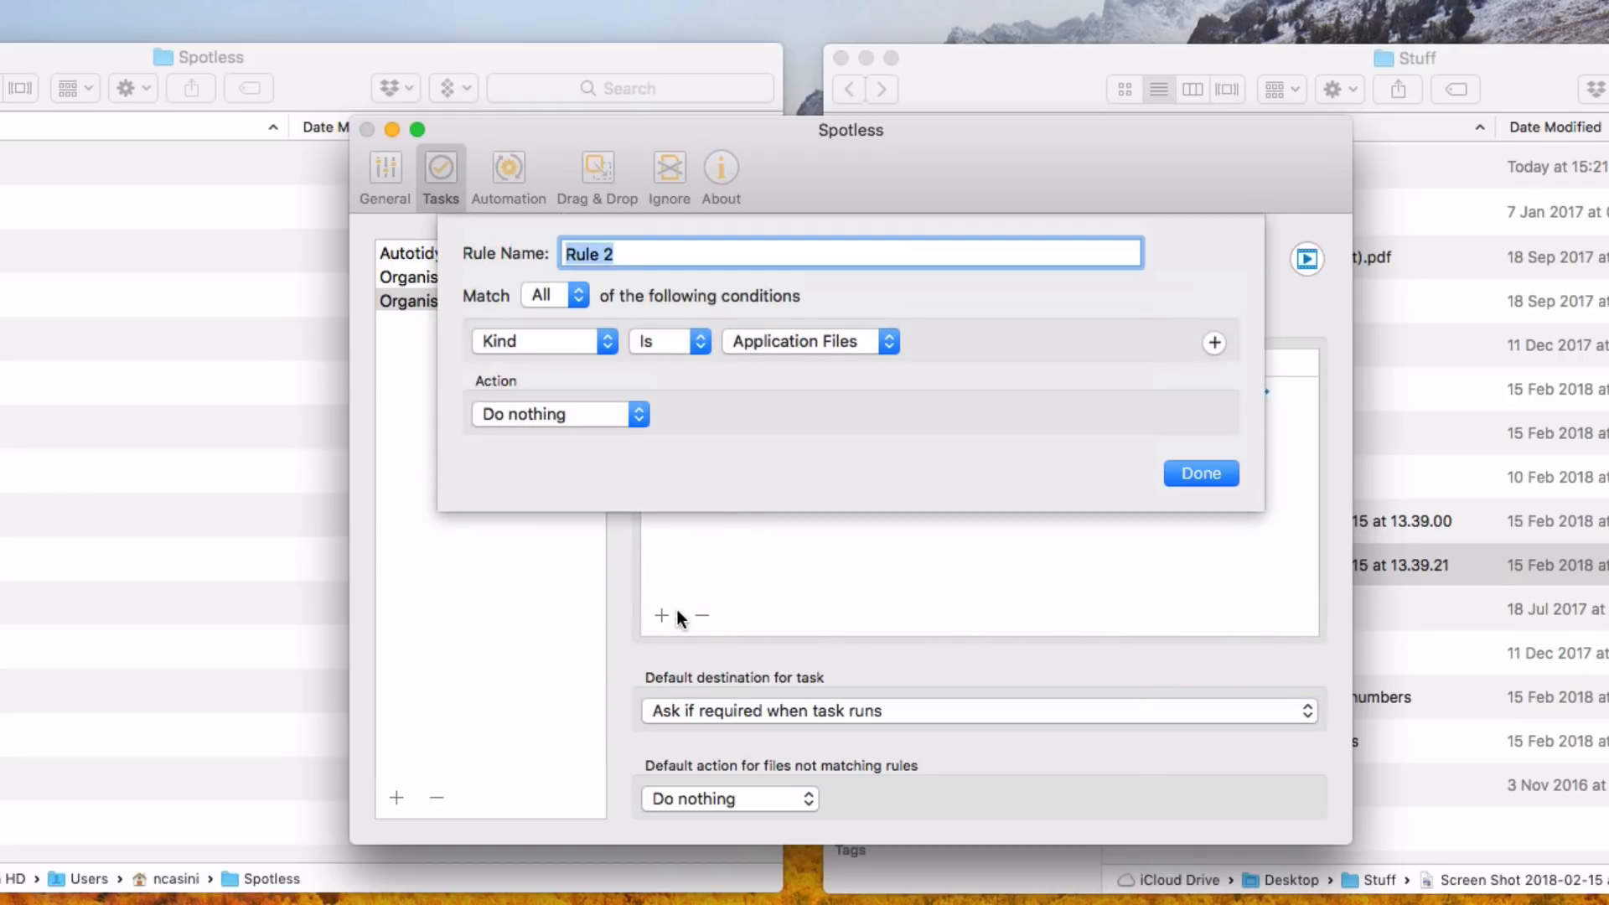
key("BackSpace")
type("JPG Images")
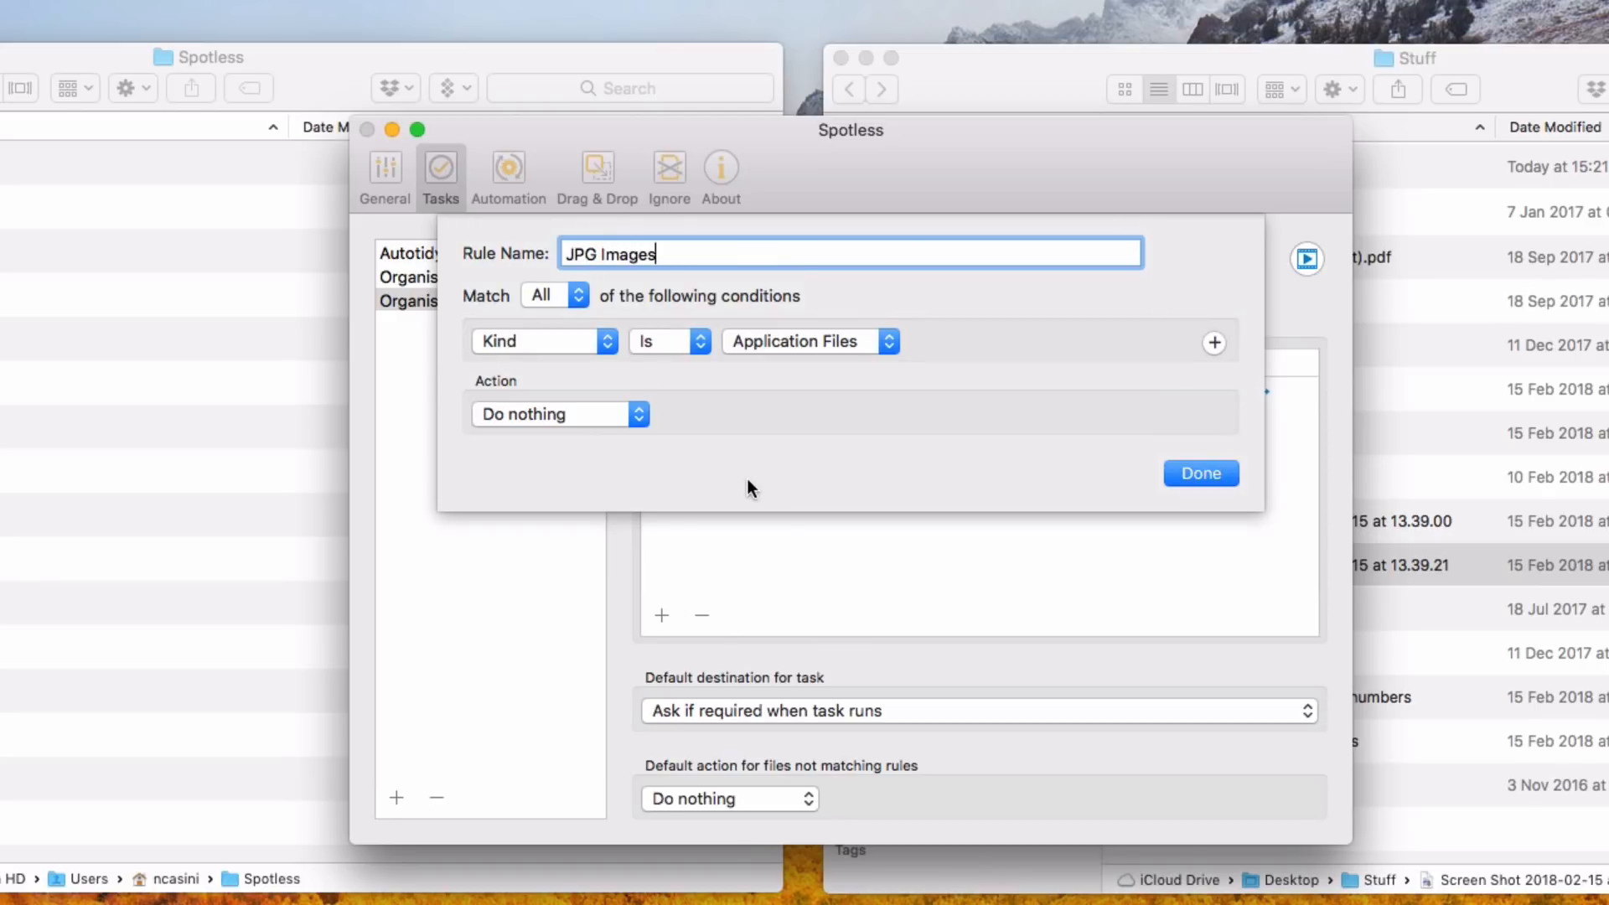
left_click(601, 339)
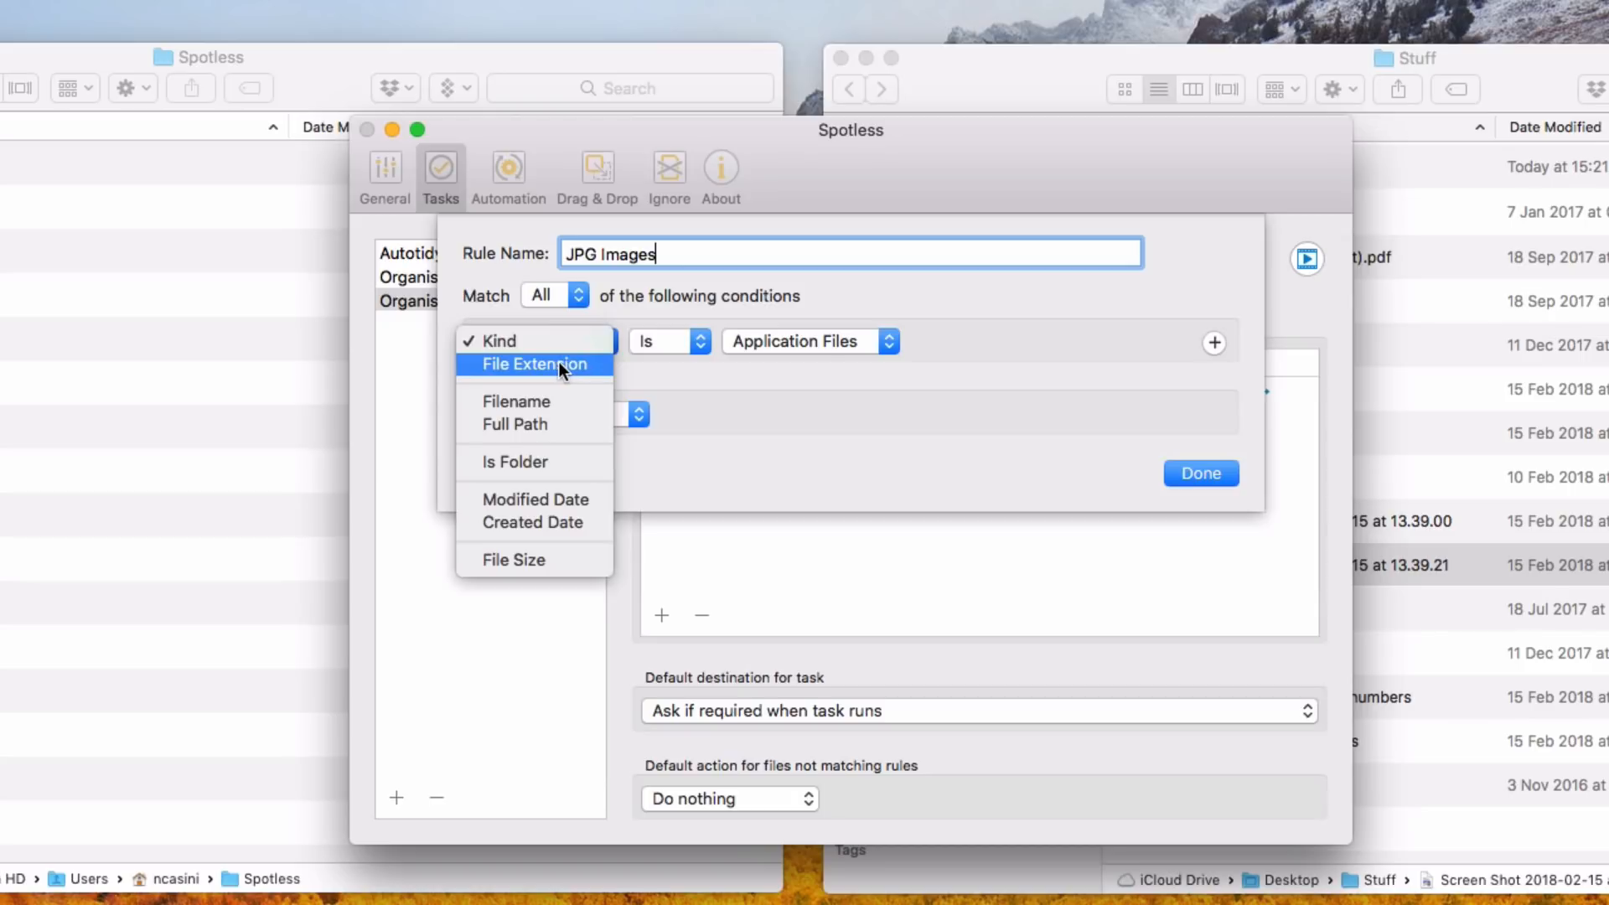
left_click(535, 364)
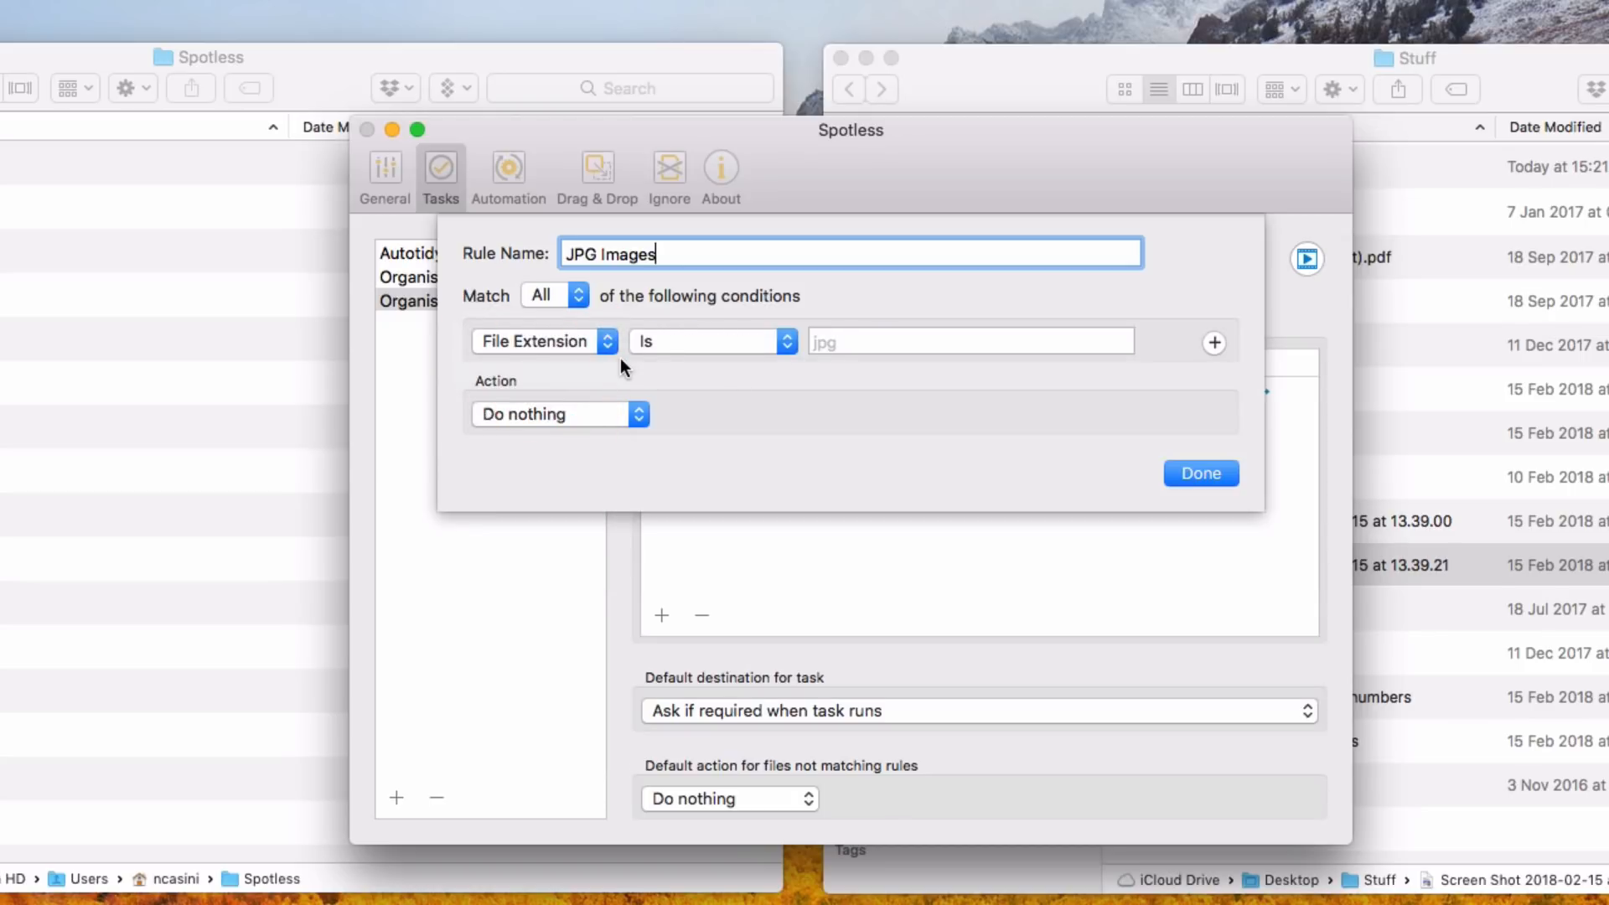
left_click(675, 345)
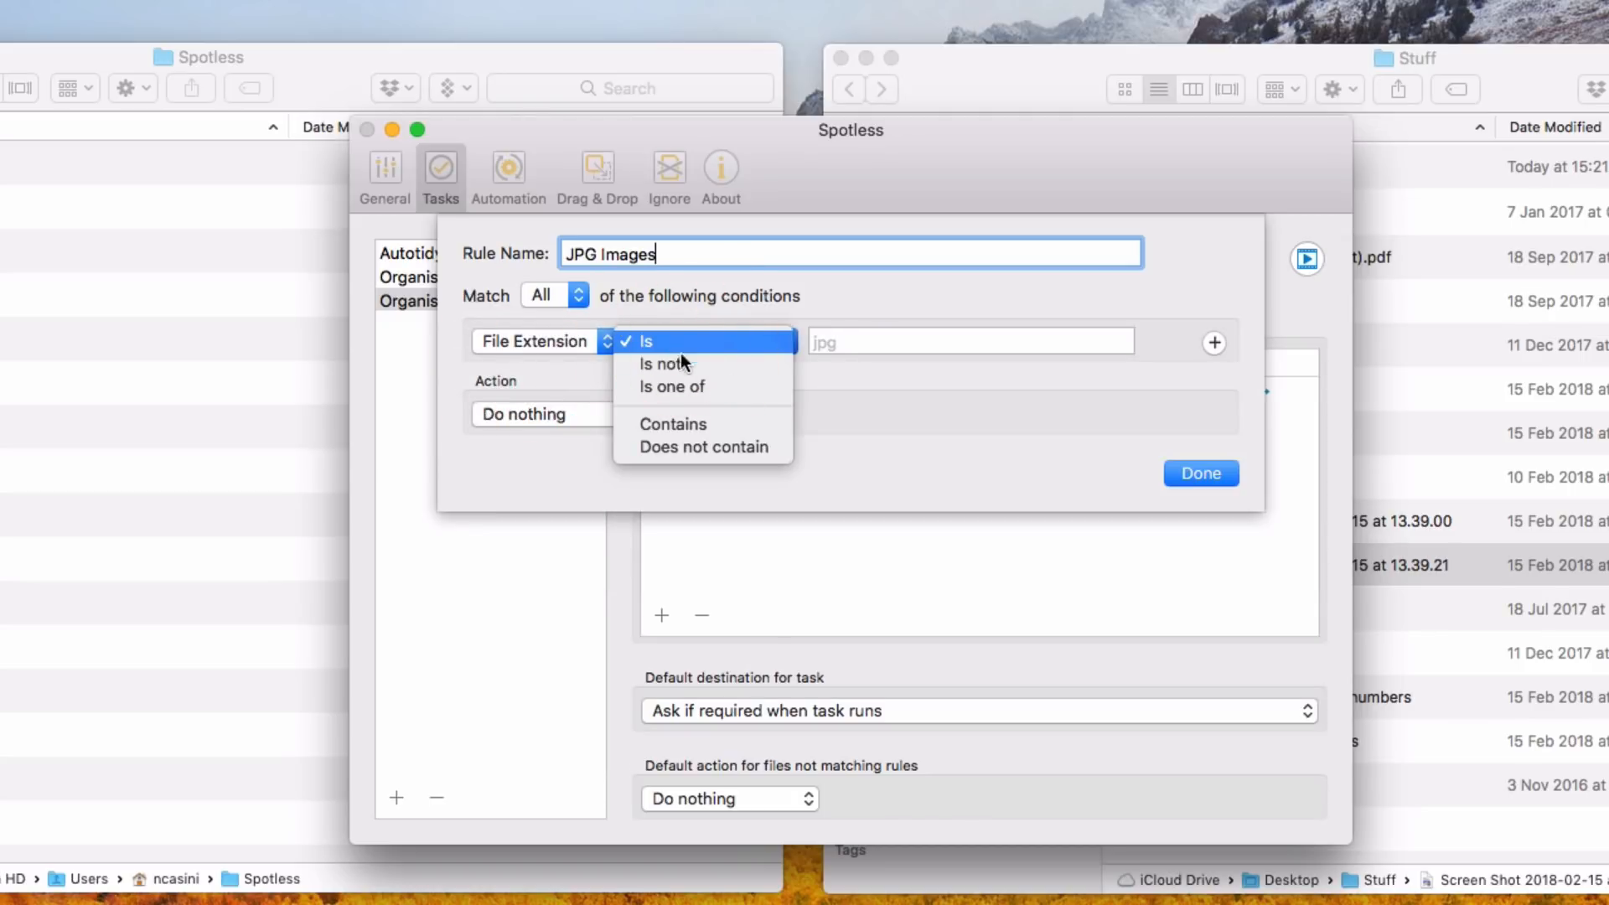
left_click(682, 389)
left_click(845, 352)
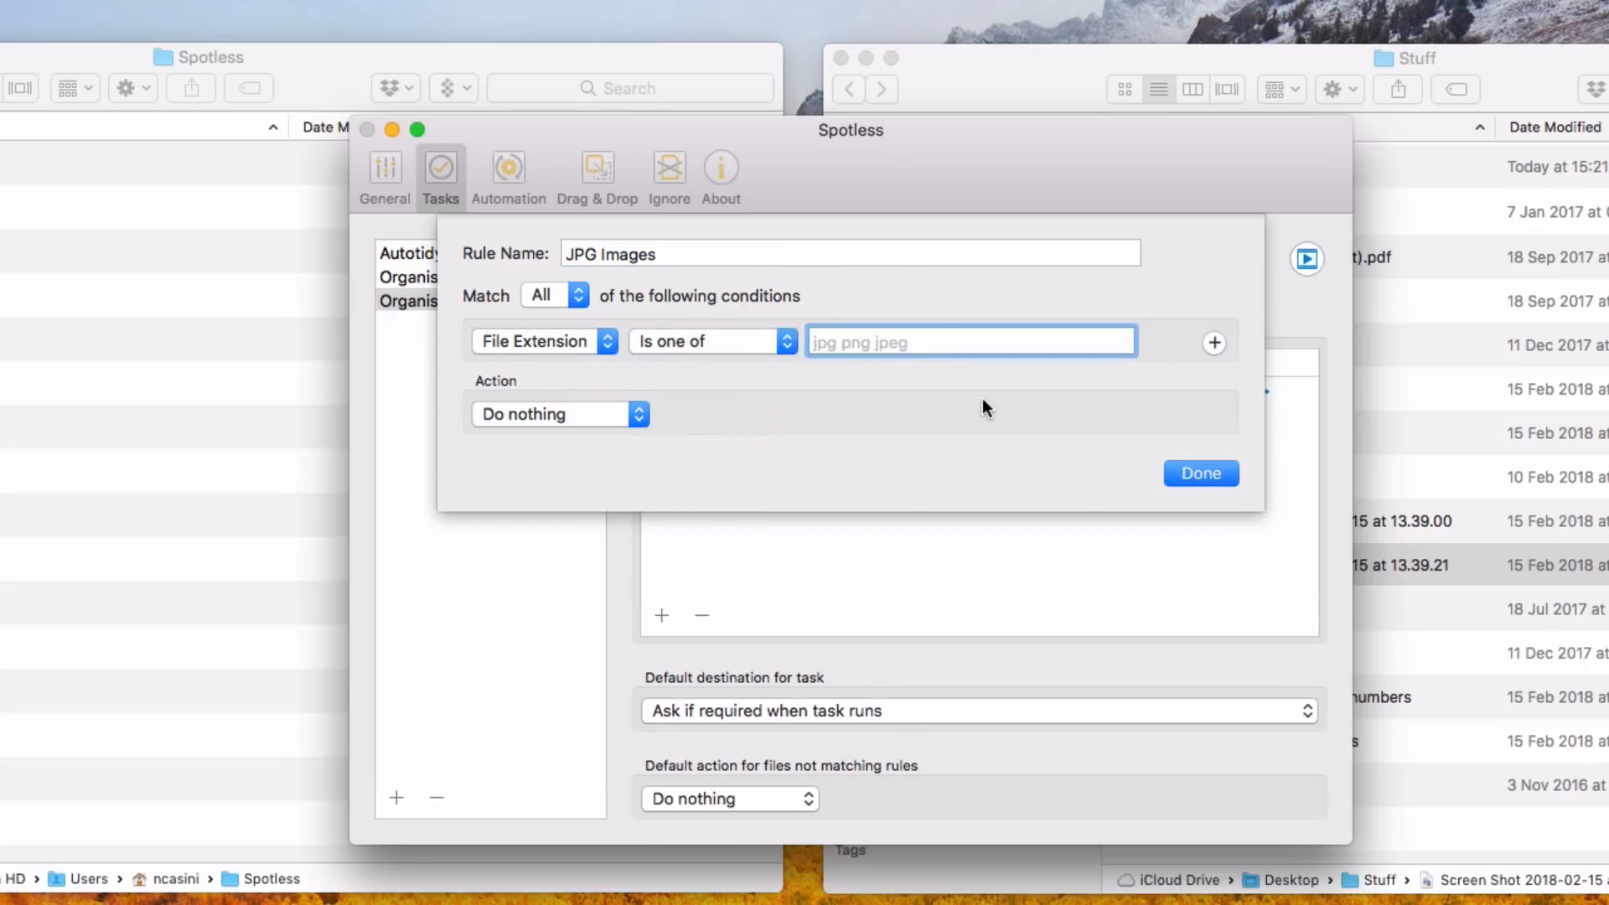
type("jpg")
key("Return")
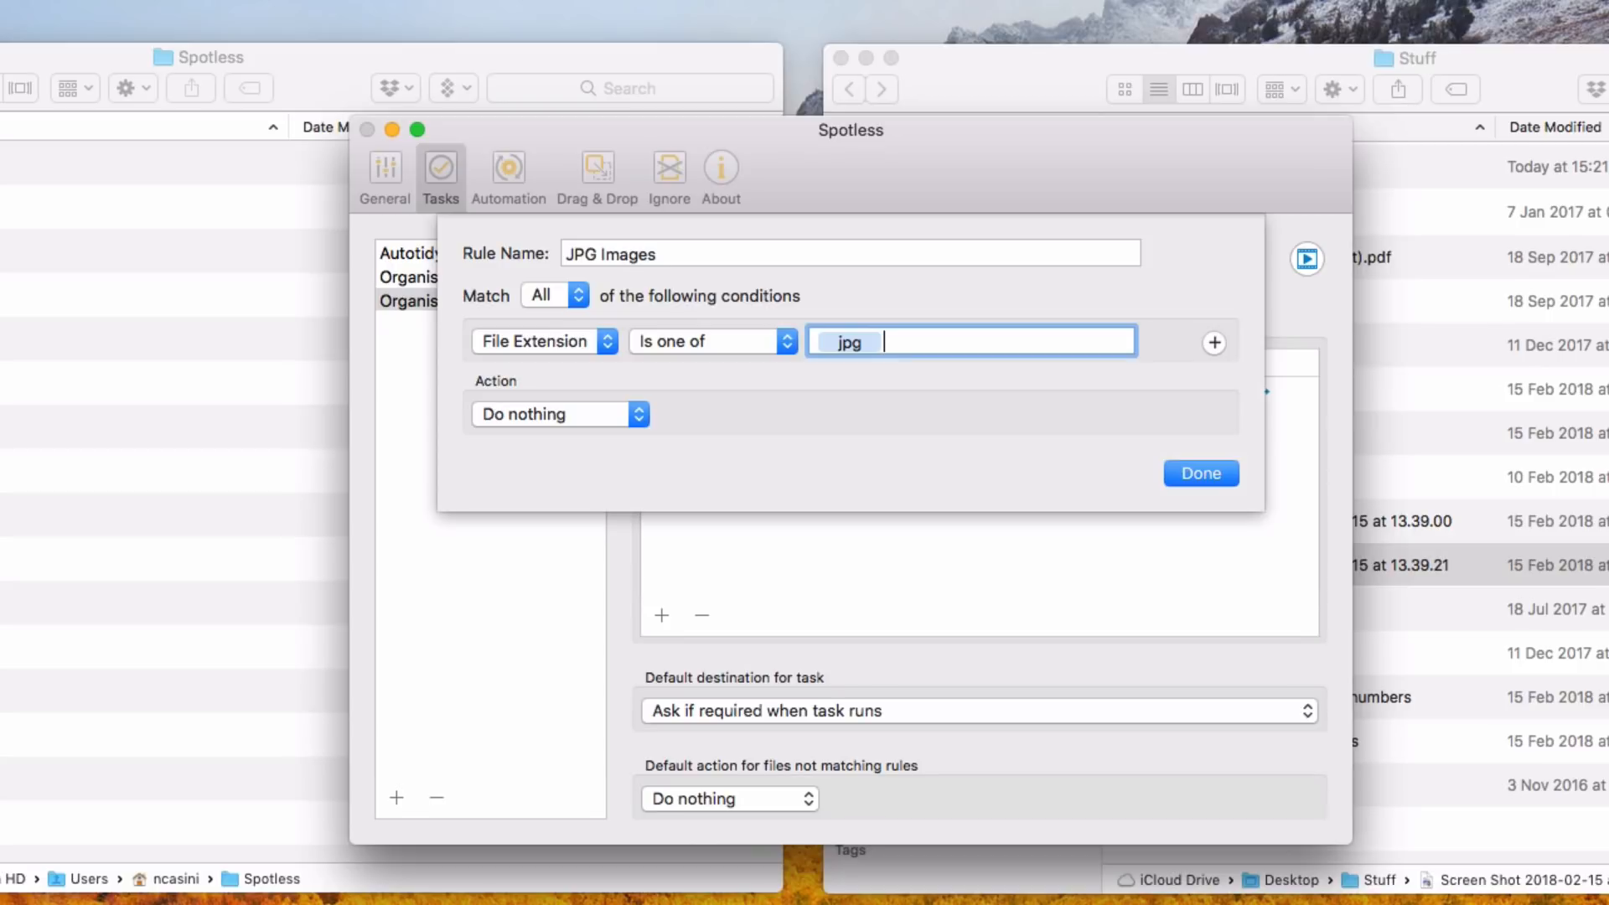
type("jpeg")
key("Return")
Set the JPG Images rule to copy files to subfolder Images/JPGs of the default destination, with conflict resolution set to Always ask
left_click(637, 416)
left_click(566, 471)
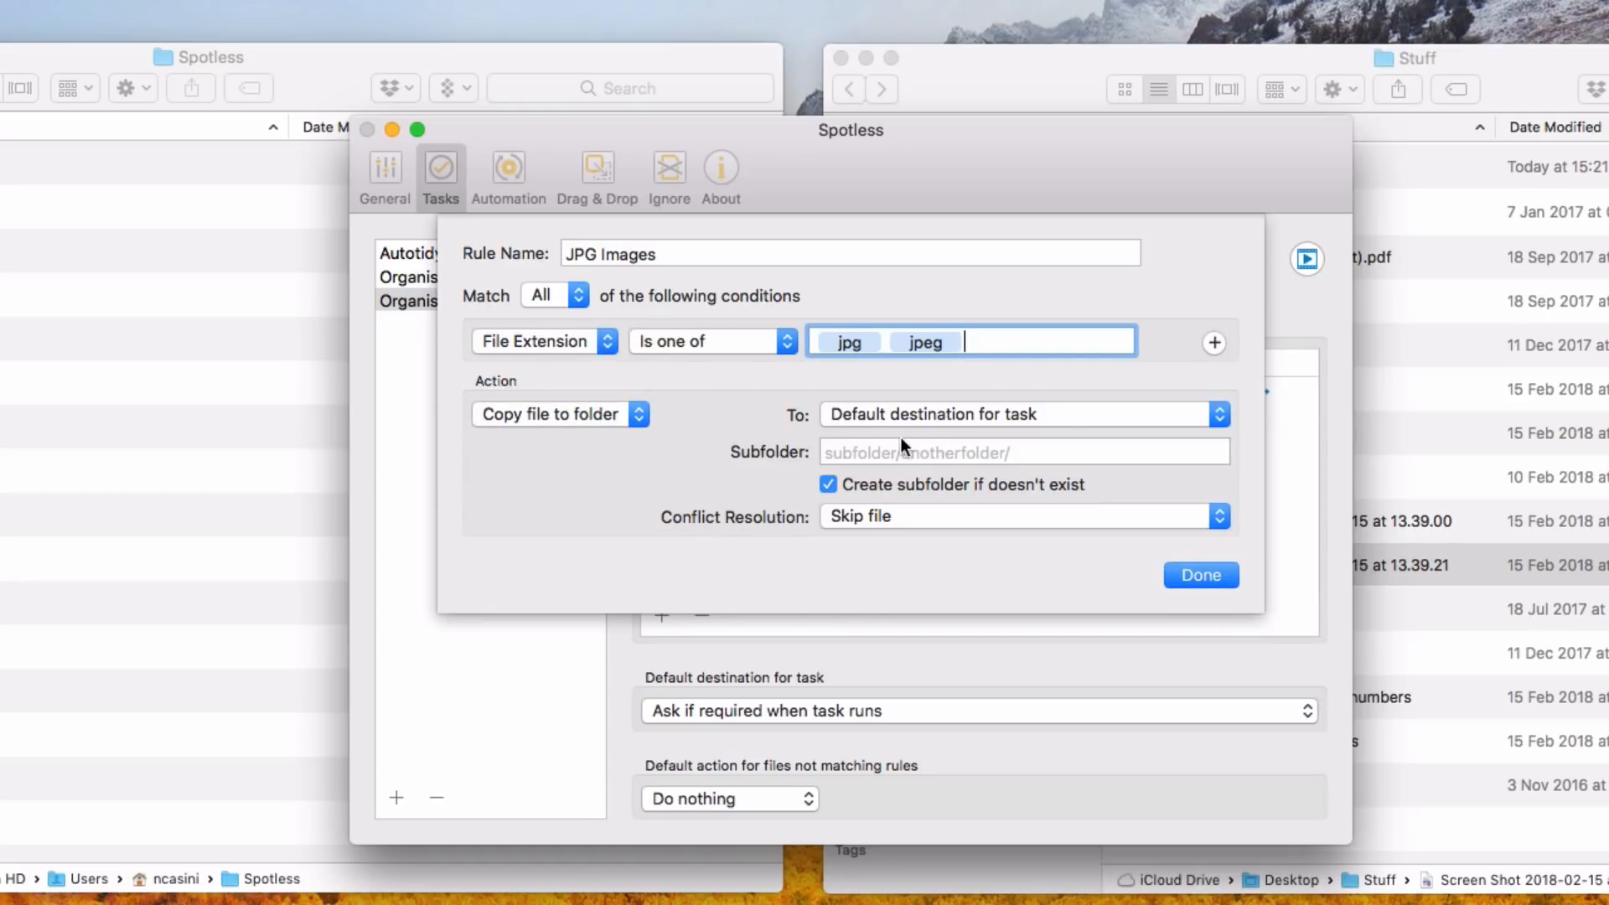
left_click(898, 452)
type("Images/")
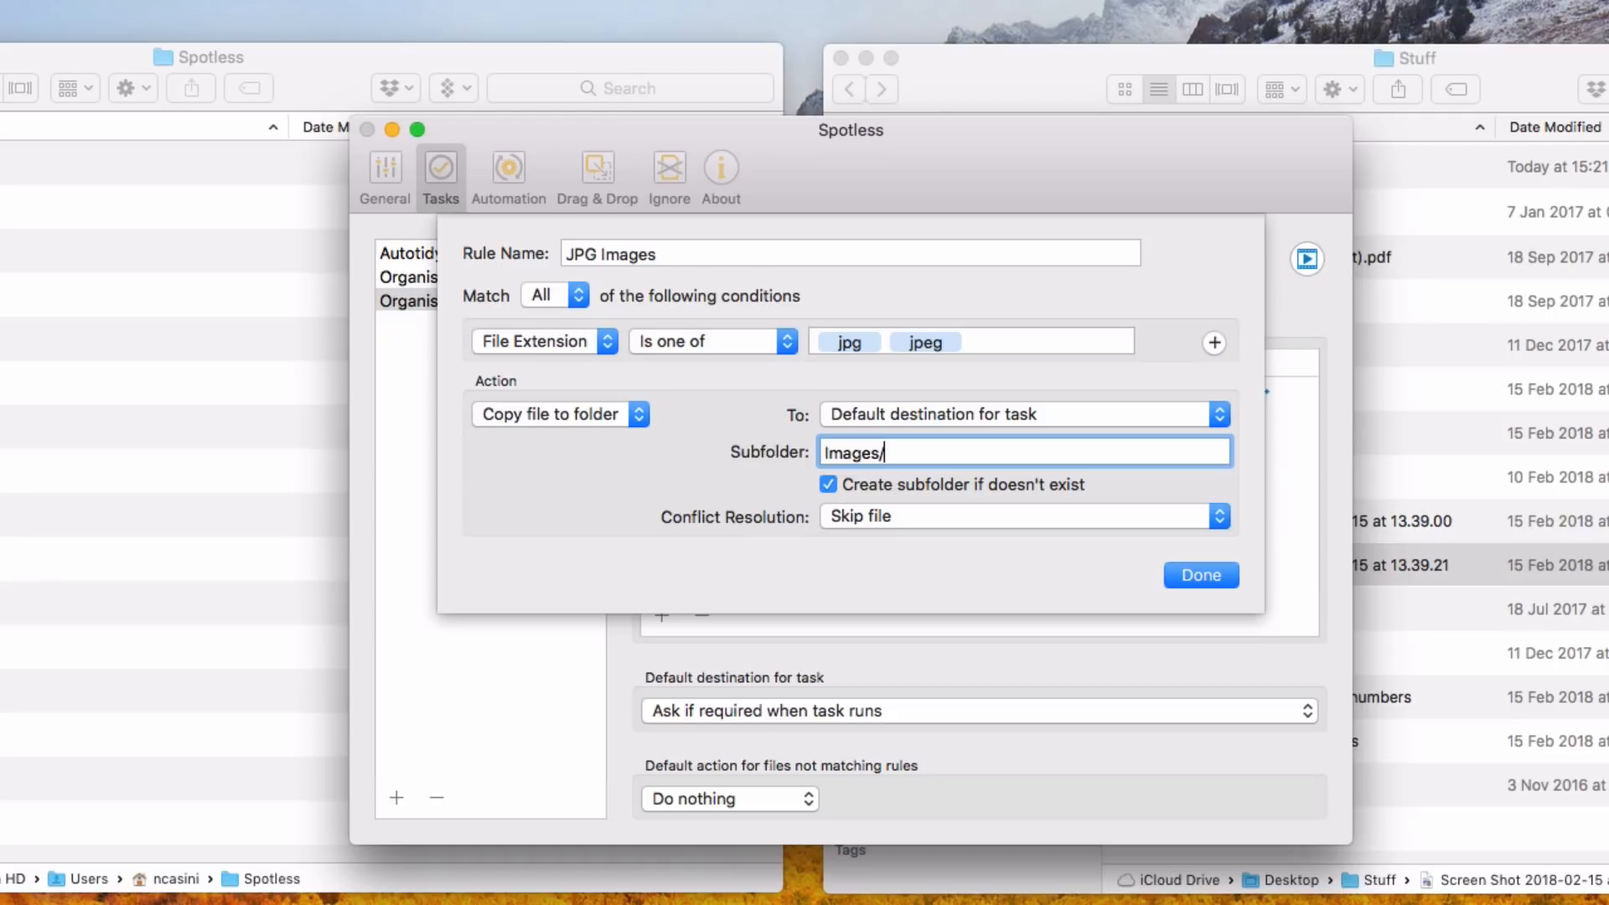
type("JPGs")
left_click(847, 516)
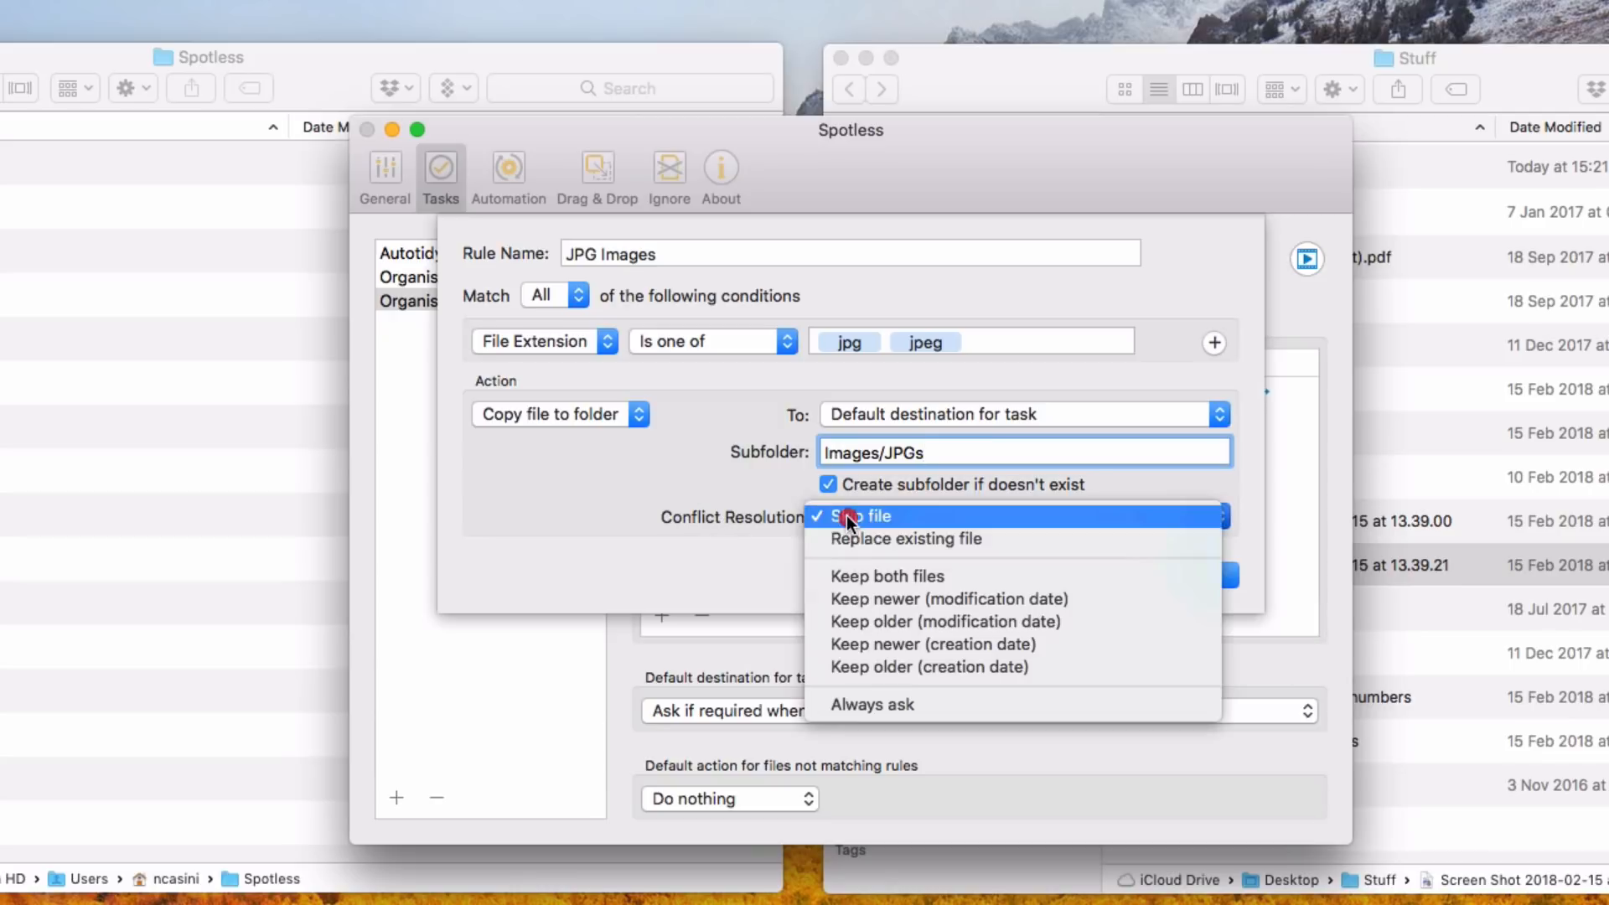
left_click(877, 707)
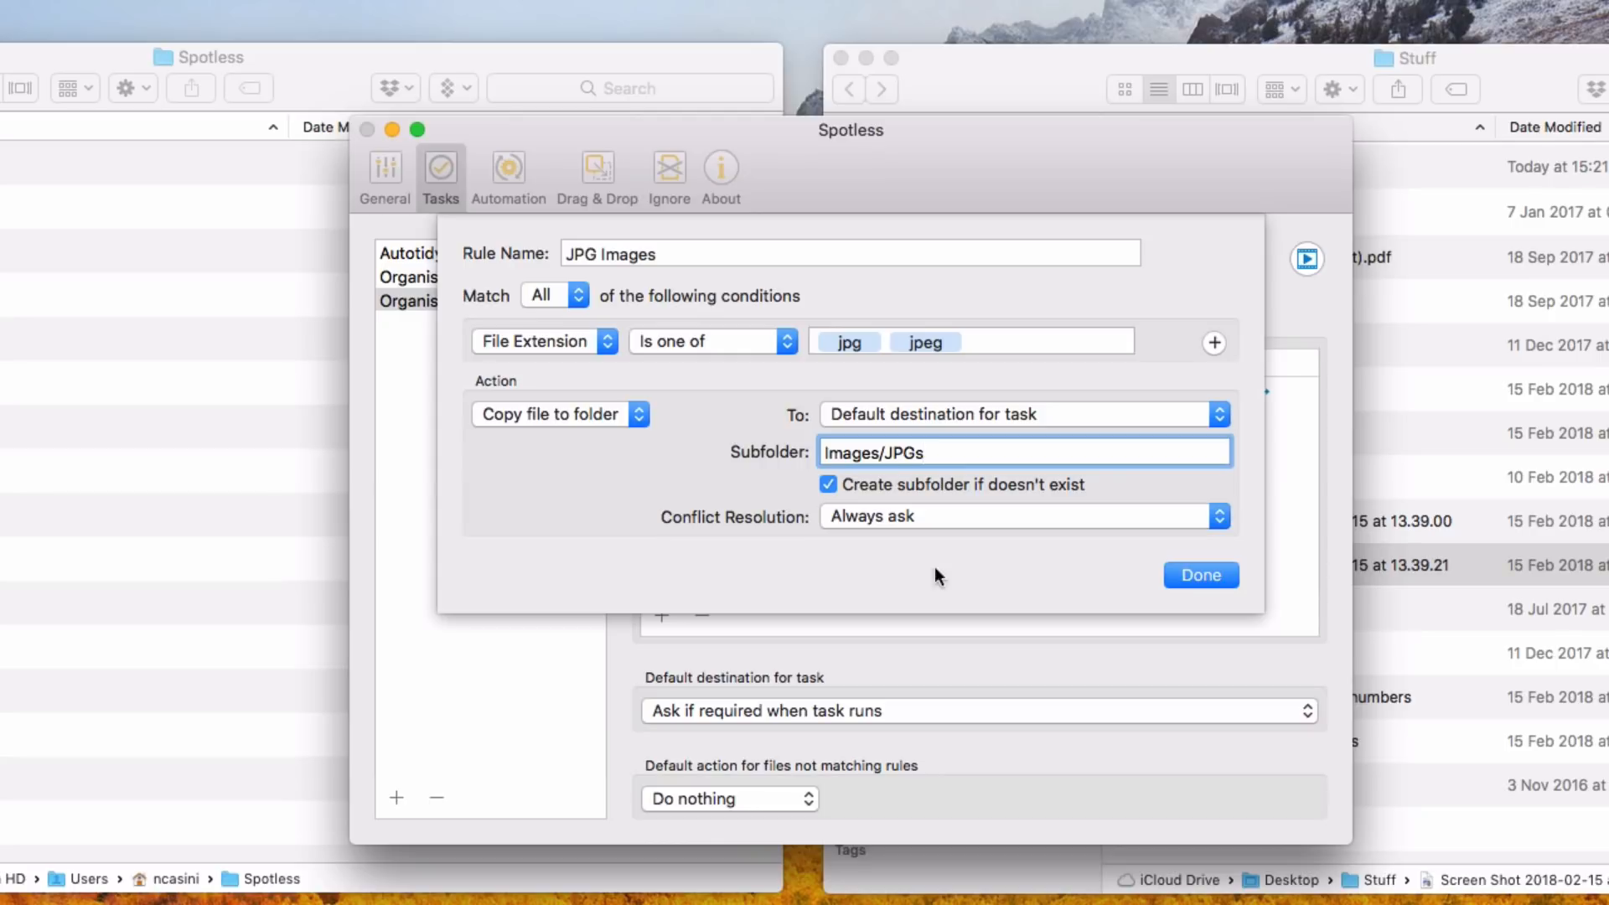
Save the JPG Images rule and select Curriculum Vitae (Draft).pdf and Travel Planner (Draft).numbers in the Stuff folder
left_click(1201, 575)
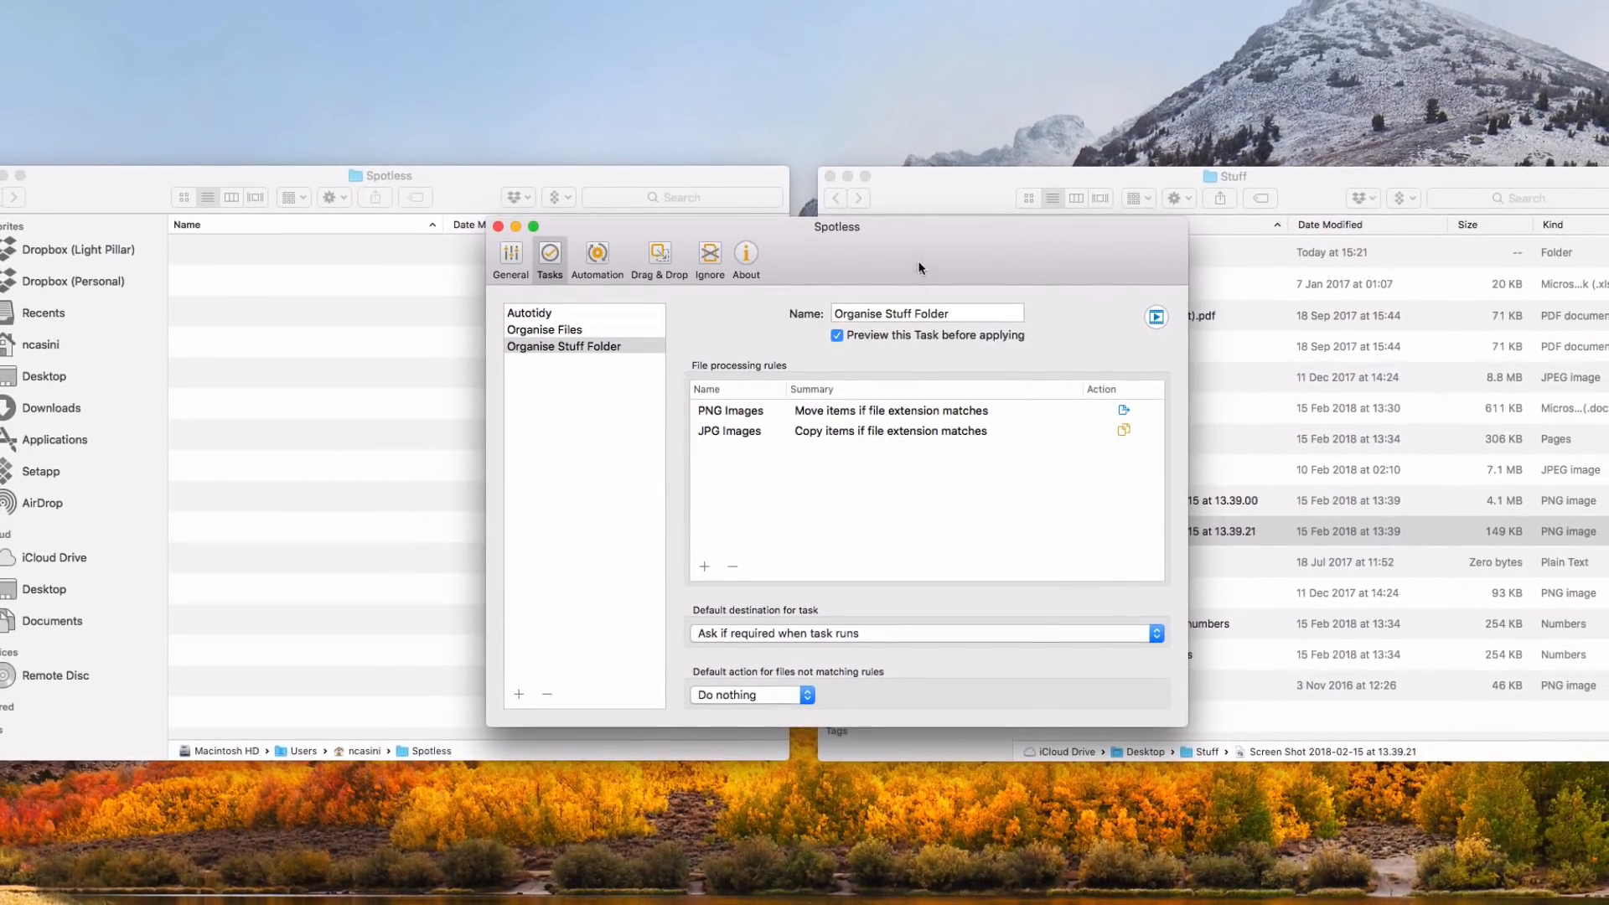
left_click_drag(897, 294, 473, 250)
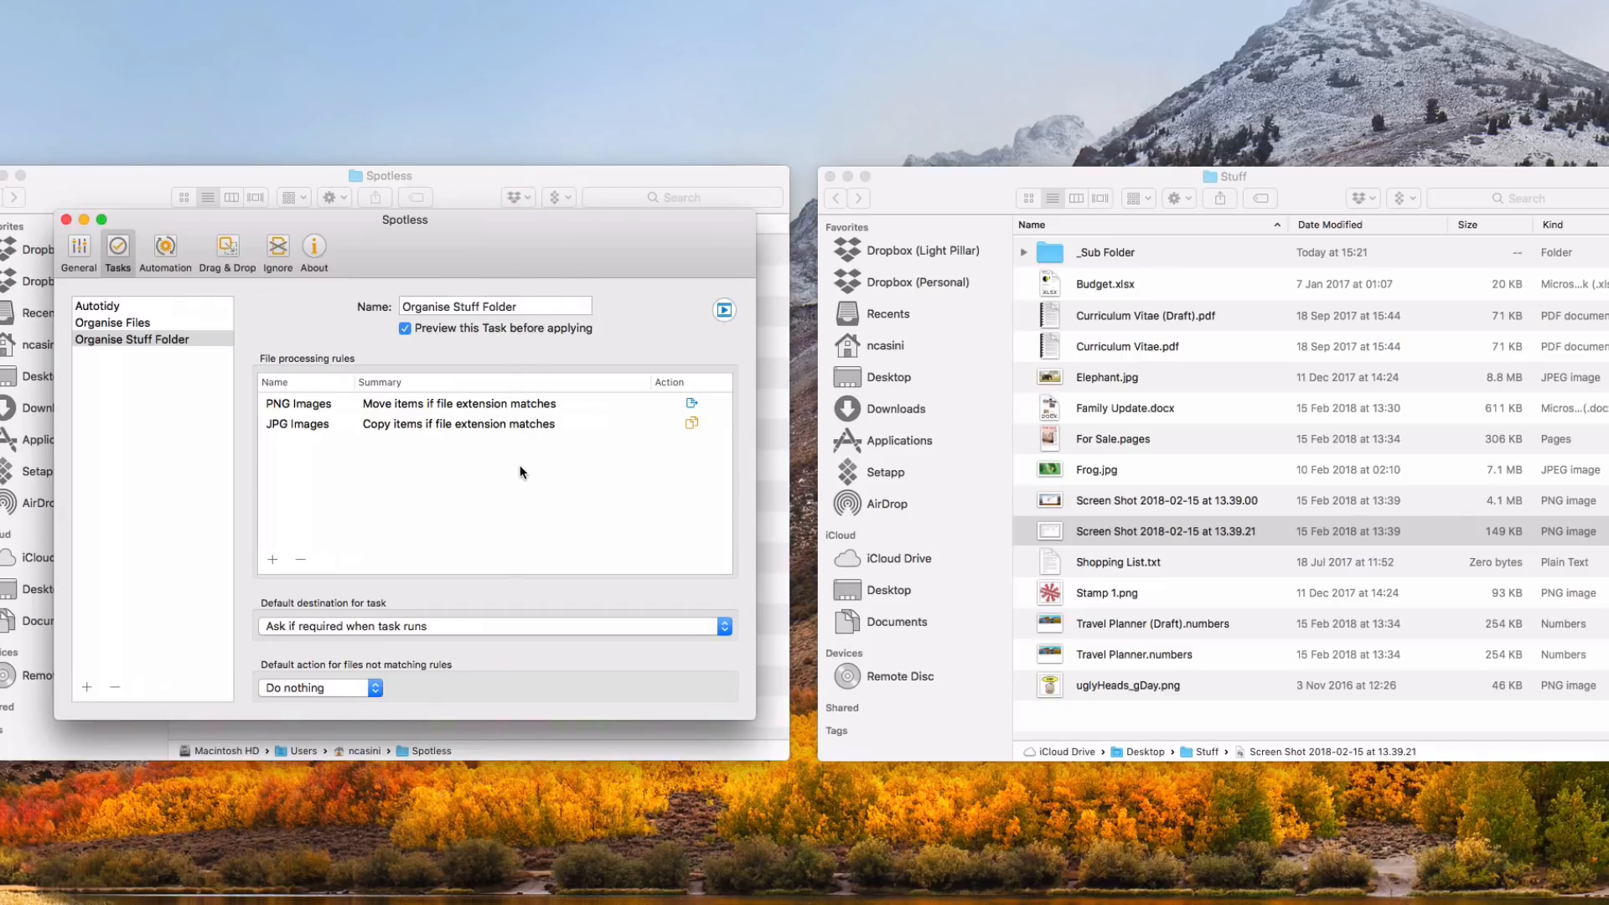
left_click(1165, 316)
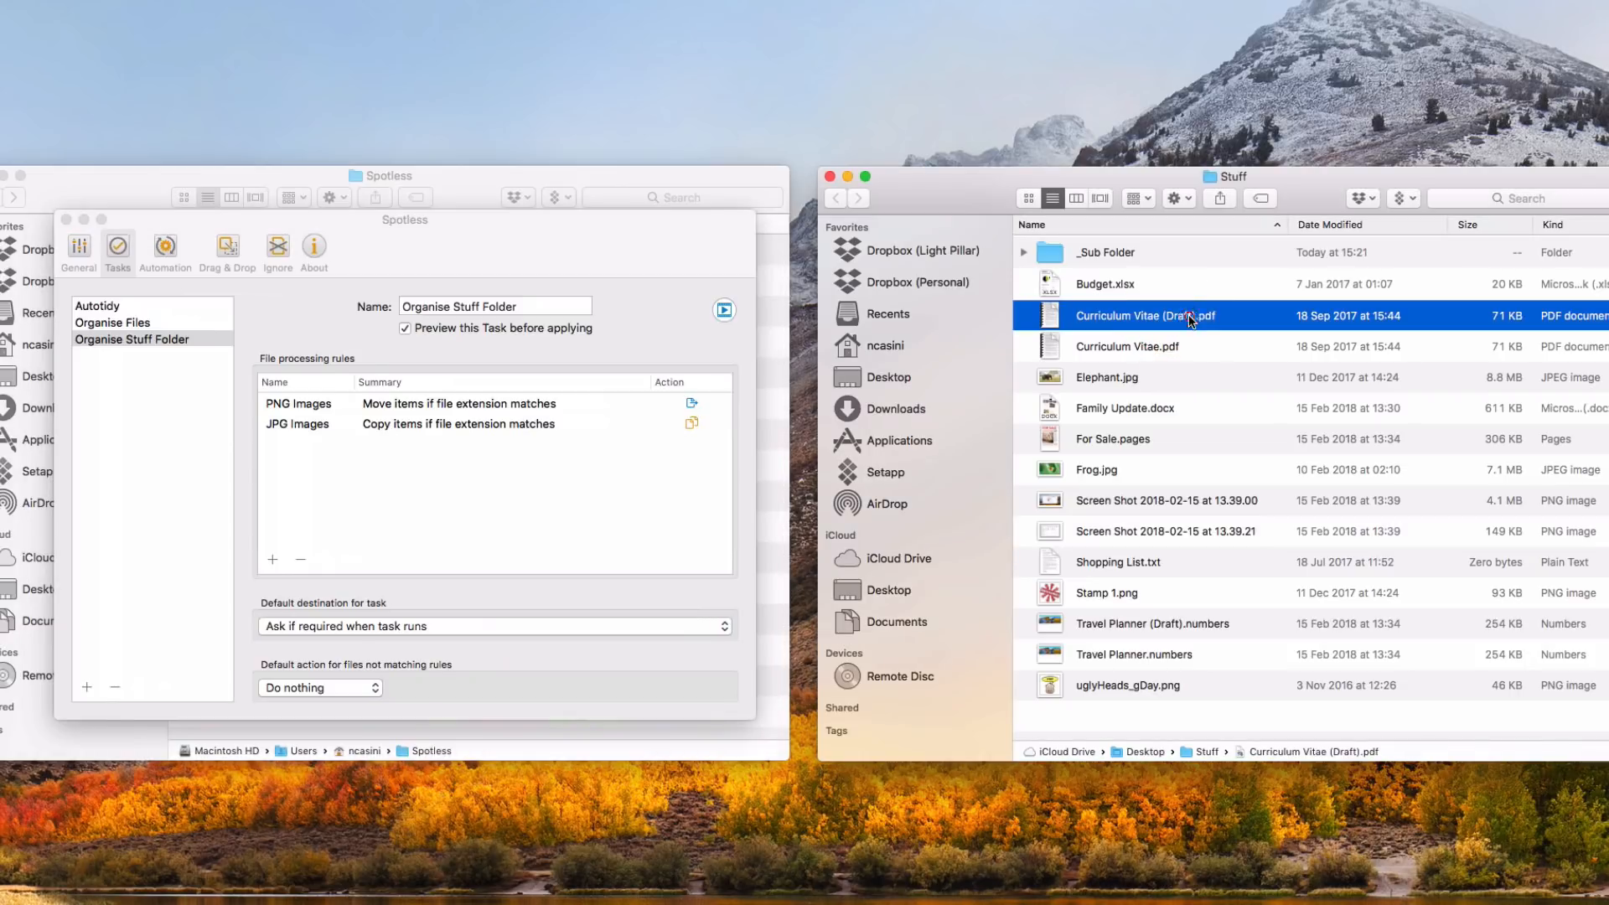
left_click(1183, 627, "super")
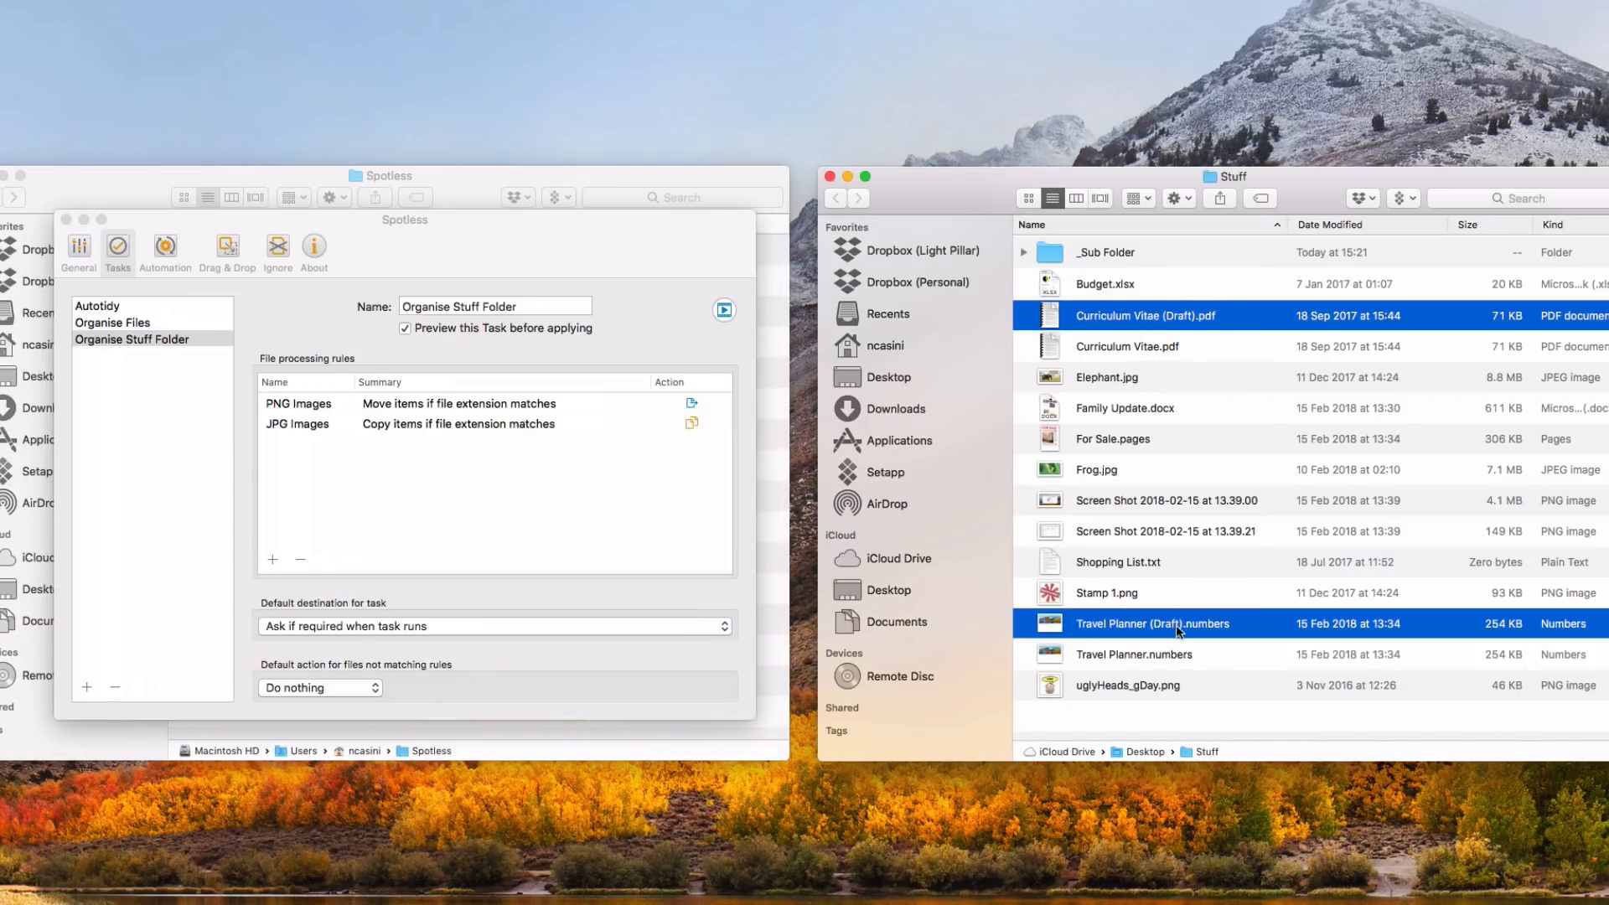
left_click(435, 278)
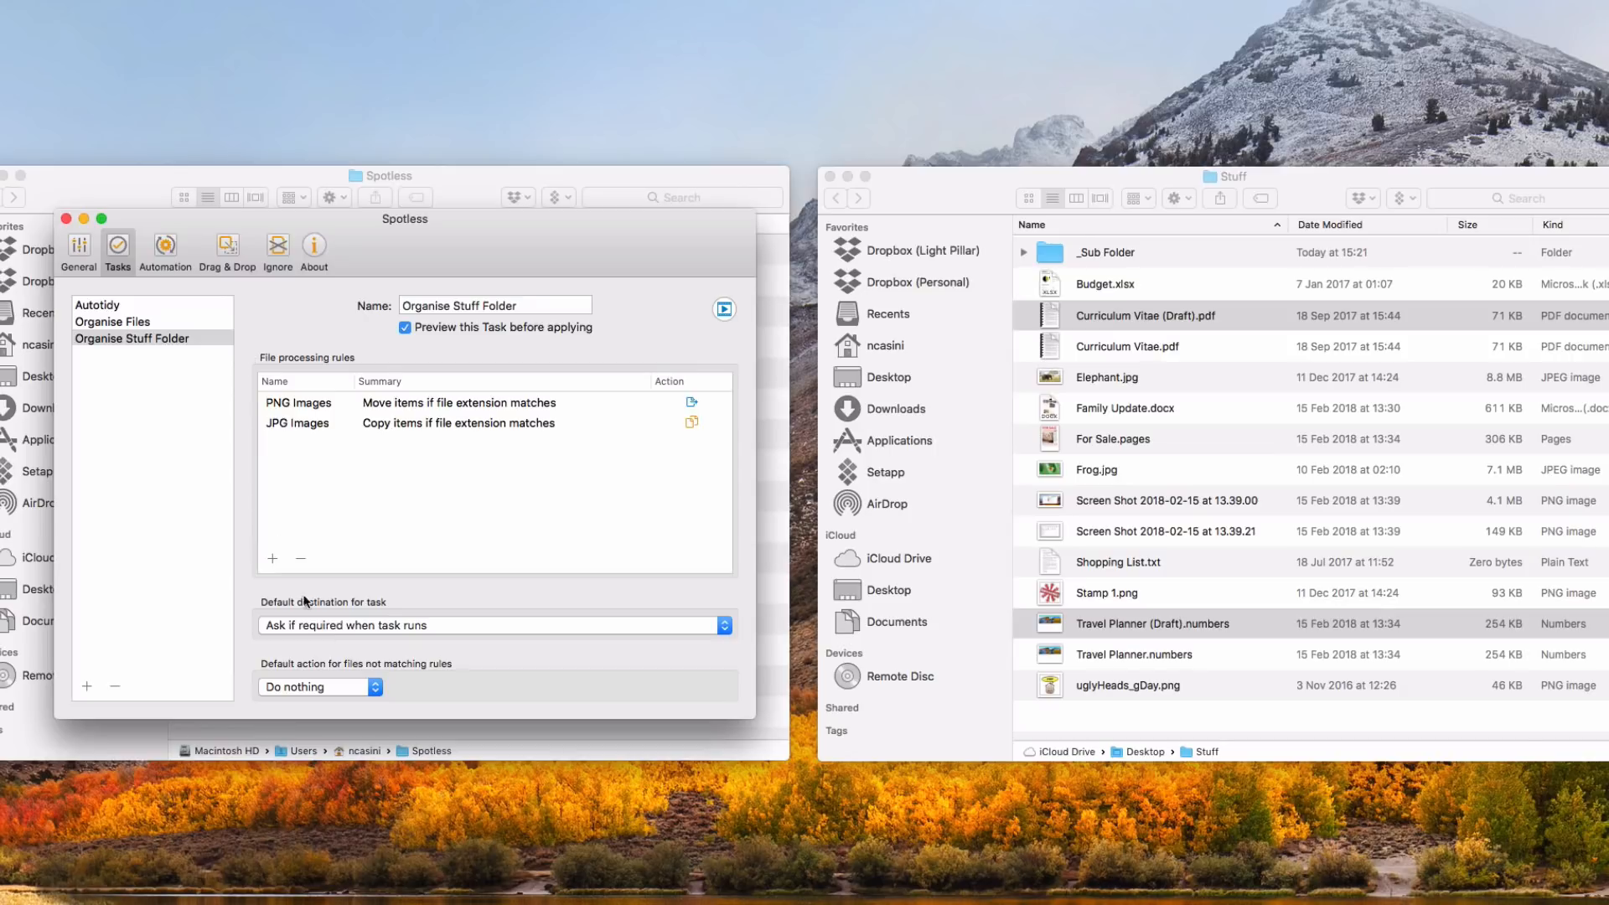
Add a third rule named Delete Drafts to the Organise Stuff Folder task
left_click(272, 558)
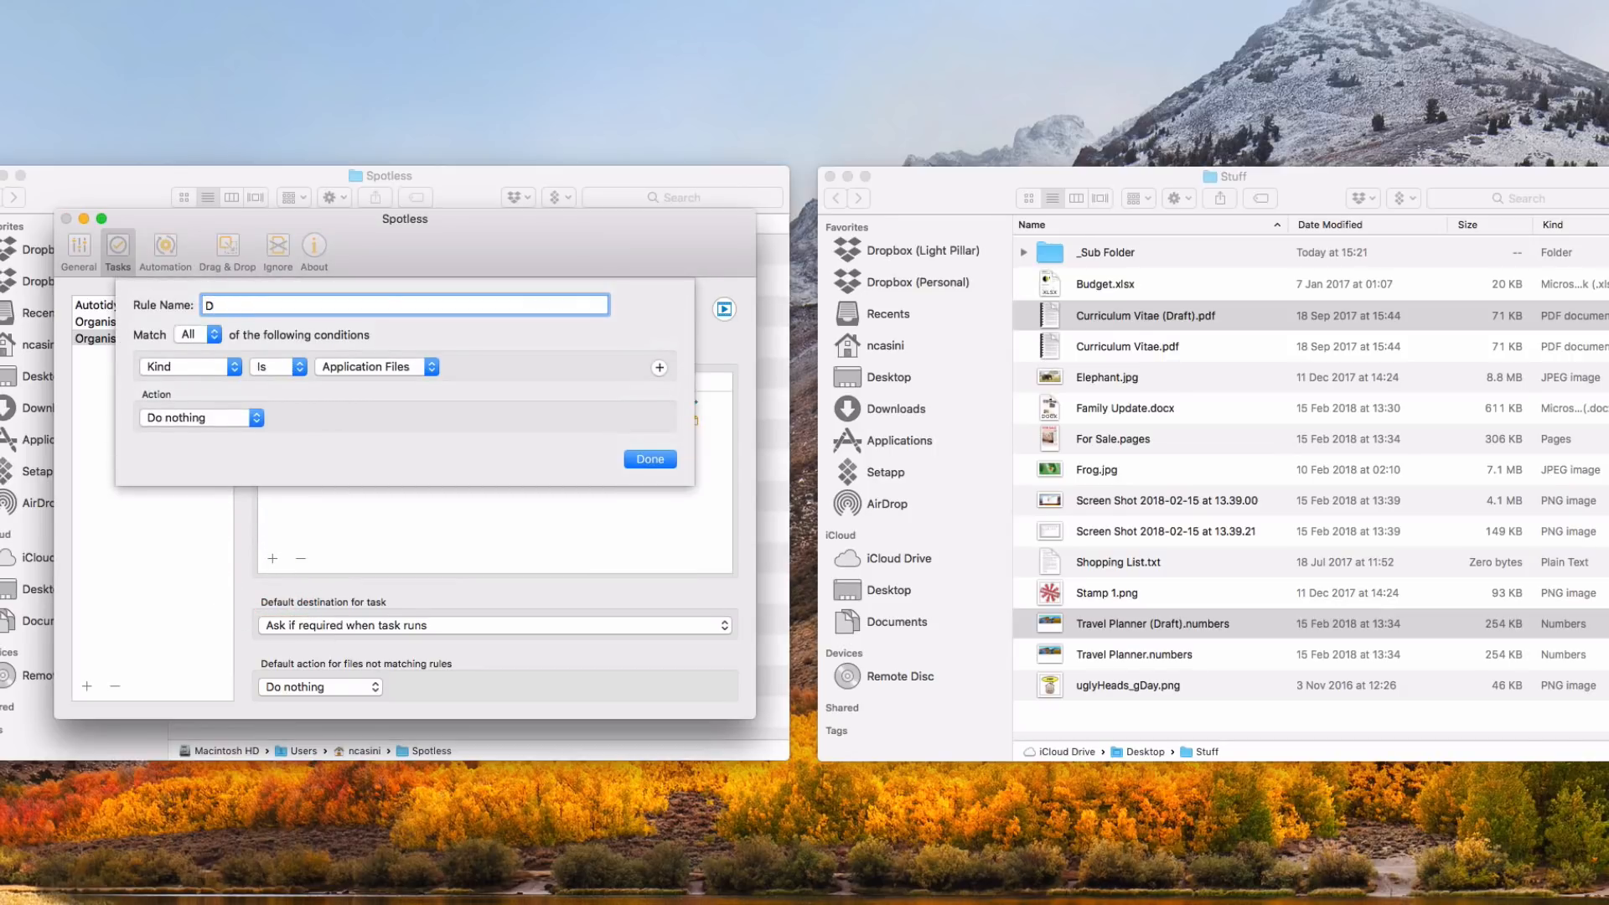
type("elete Drafts")
key("super+a")
left_click_drag(437, 258, 677, 262)
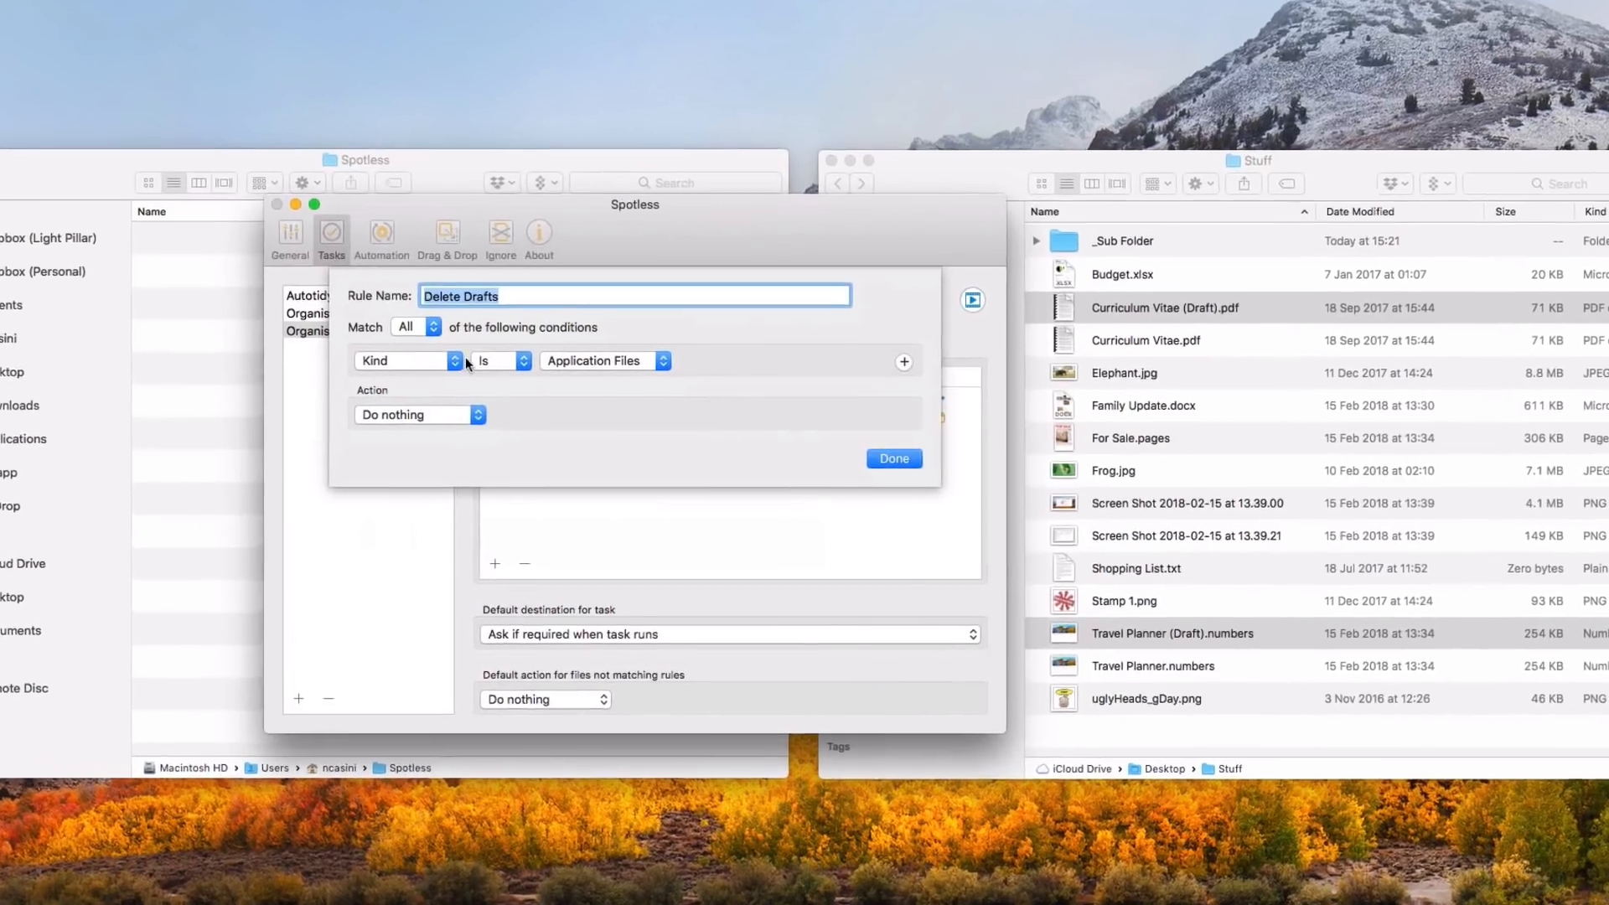
Set the Delete Drafts rule's condition to Filename Contains Draft
left_click(474, 366)
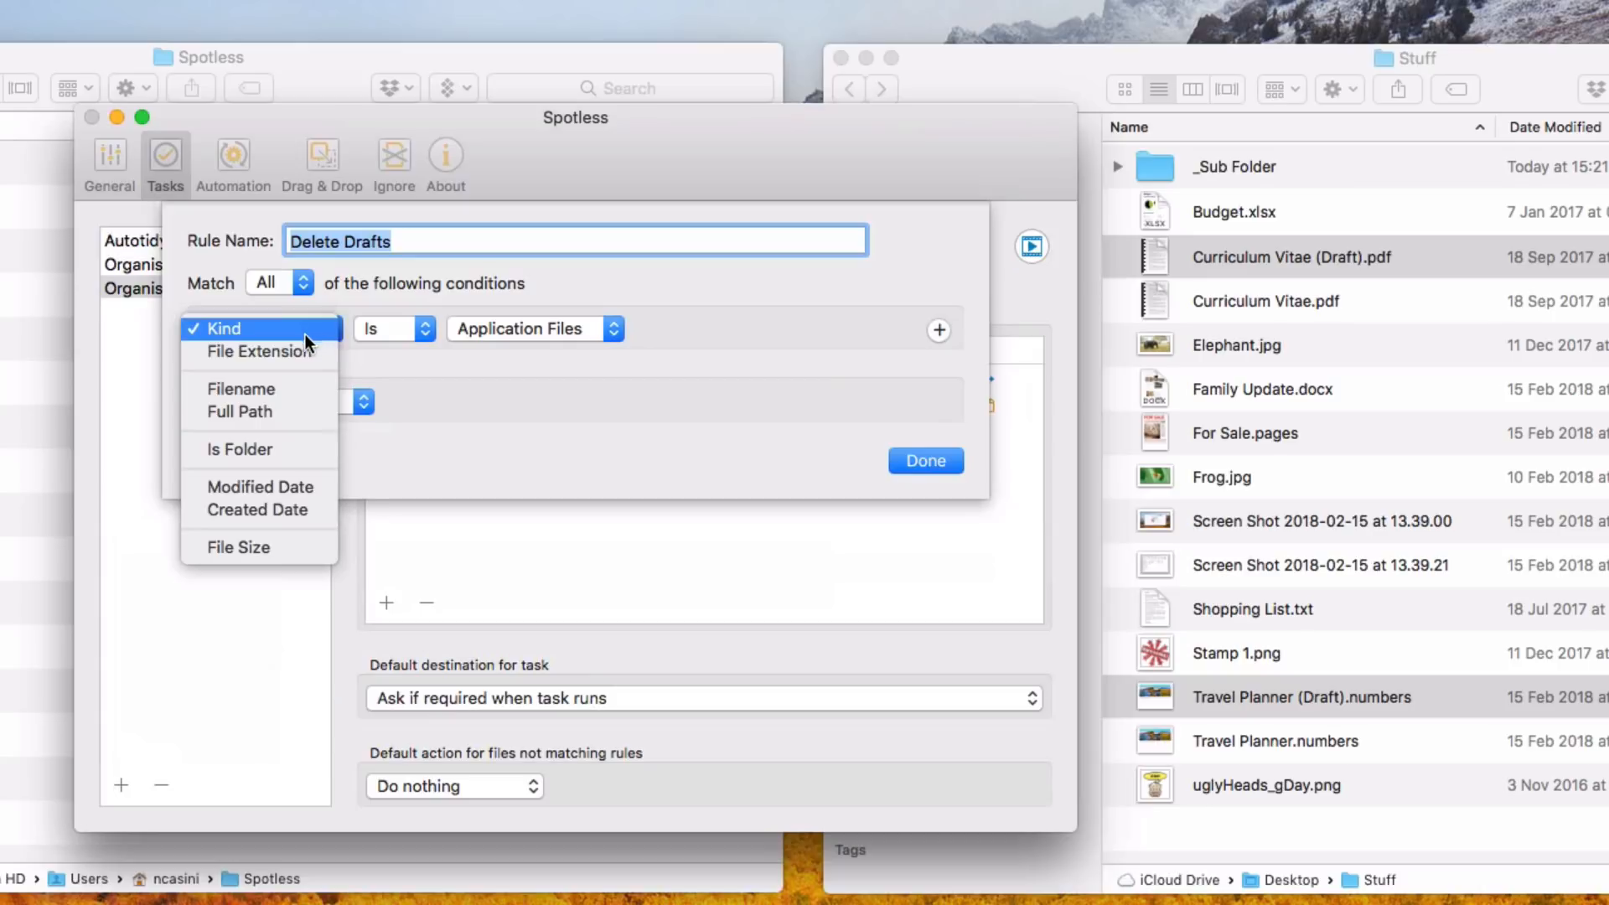
left_click(251, 388)
left_click(399, 328)
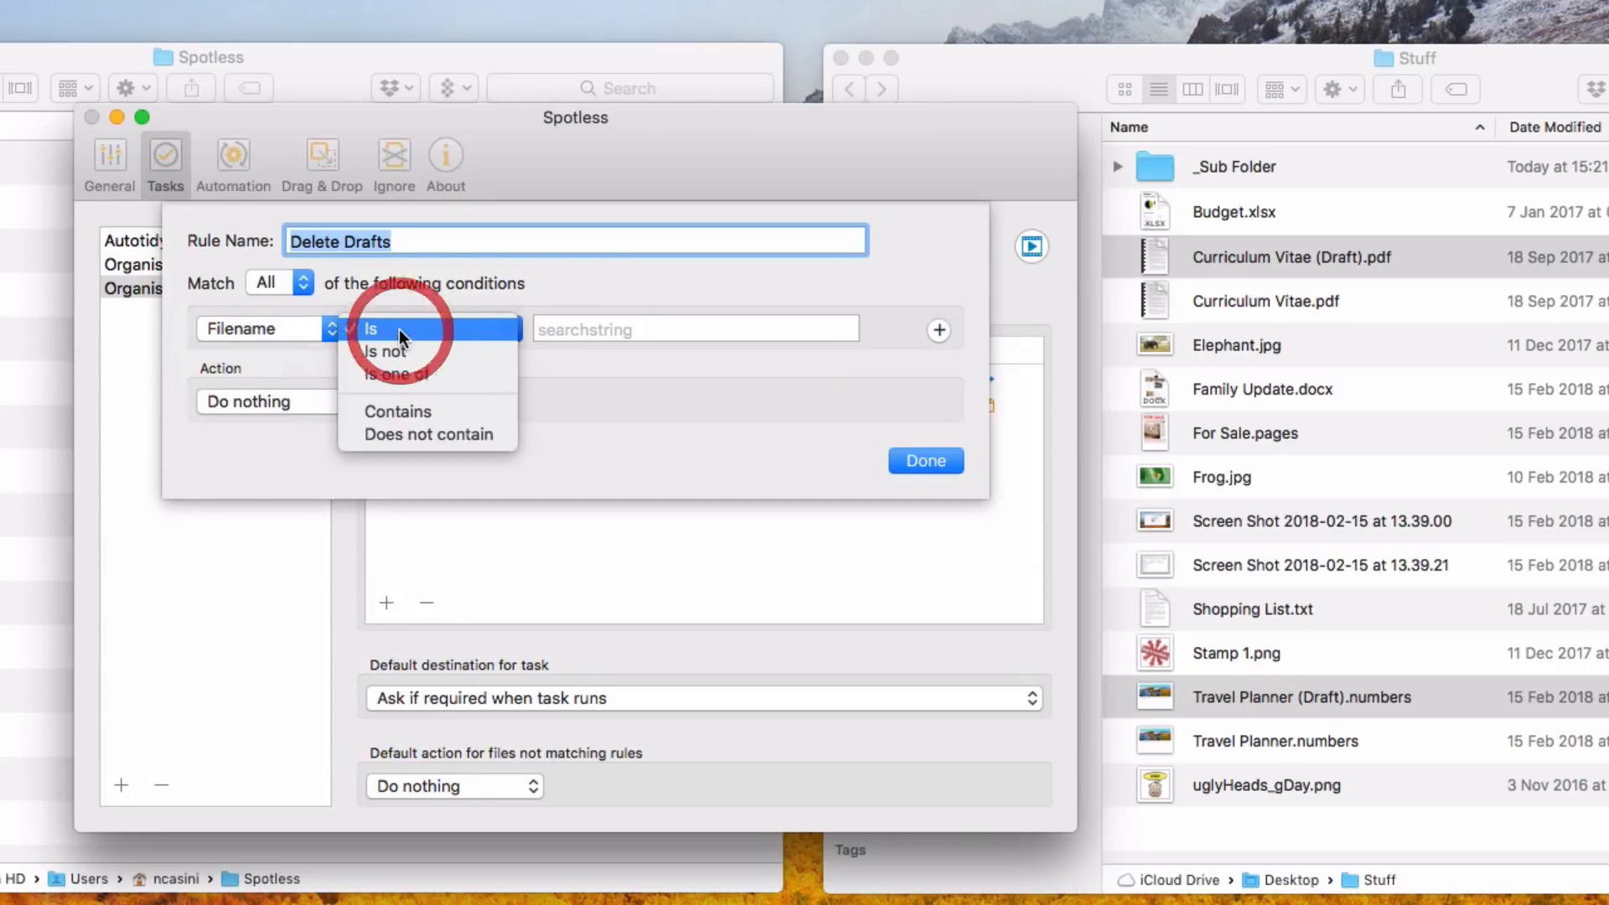
left_click(404, 409)
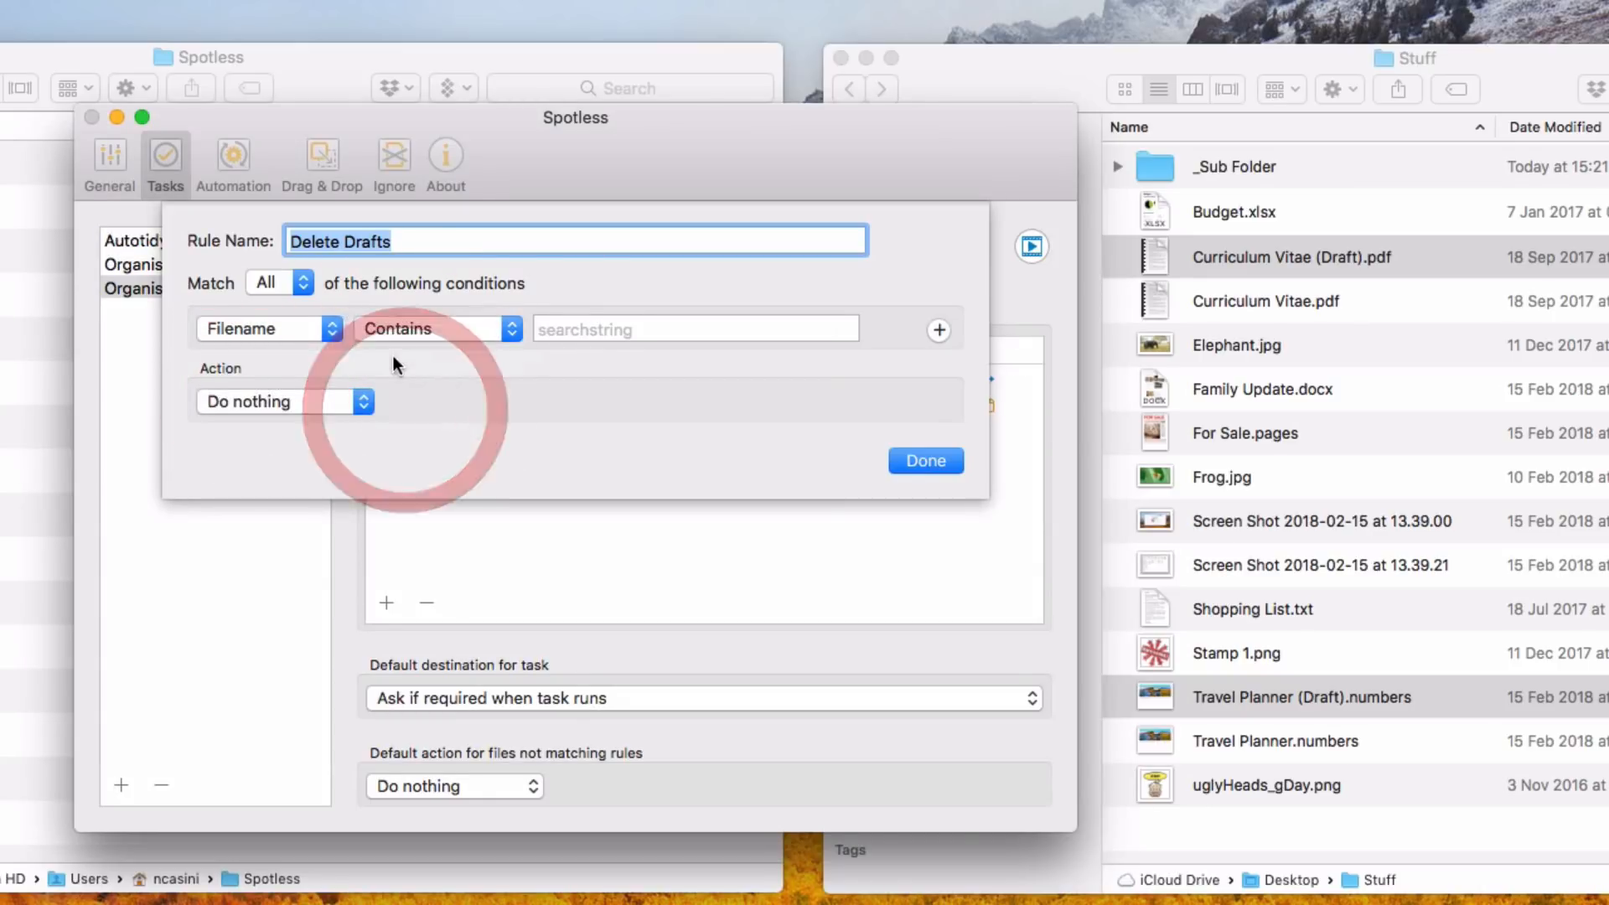
left_click(593, 335)
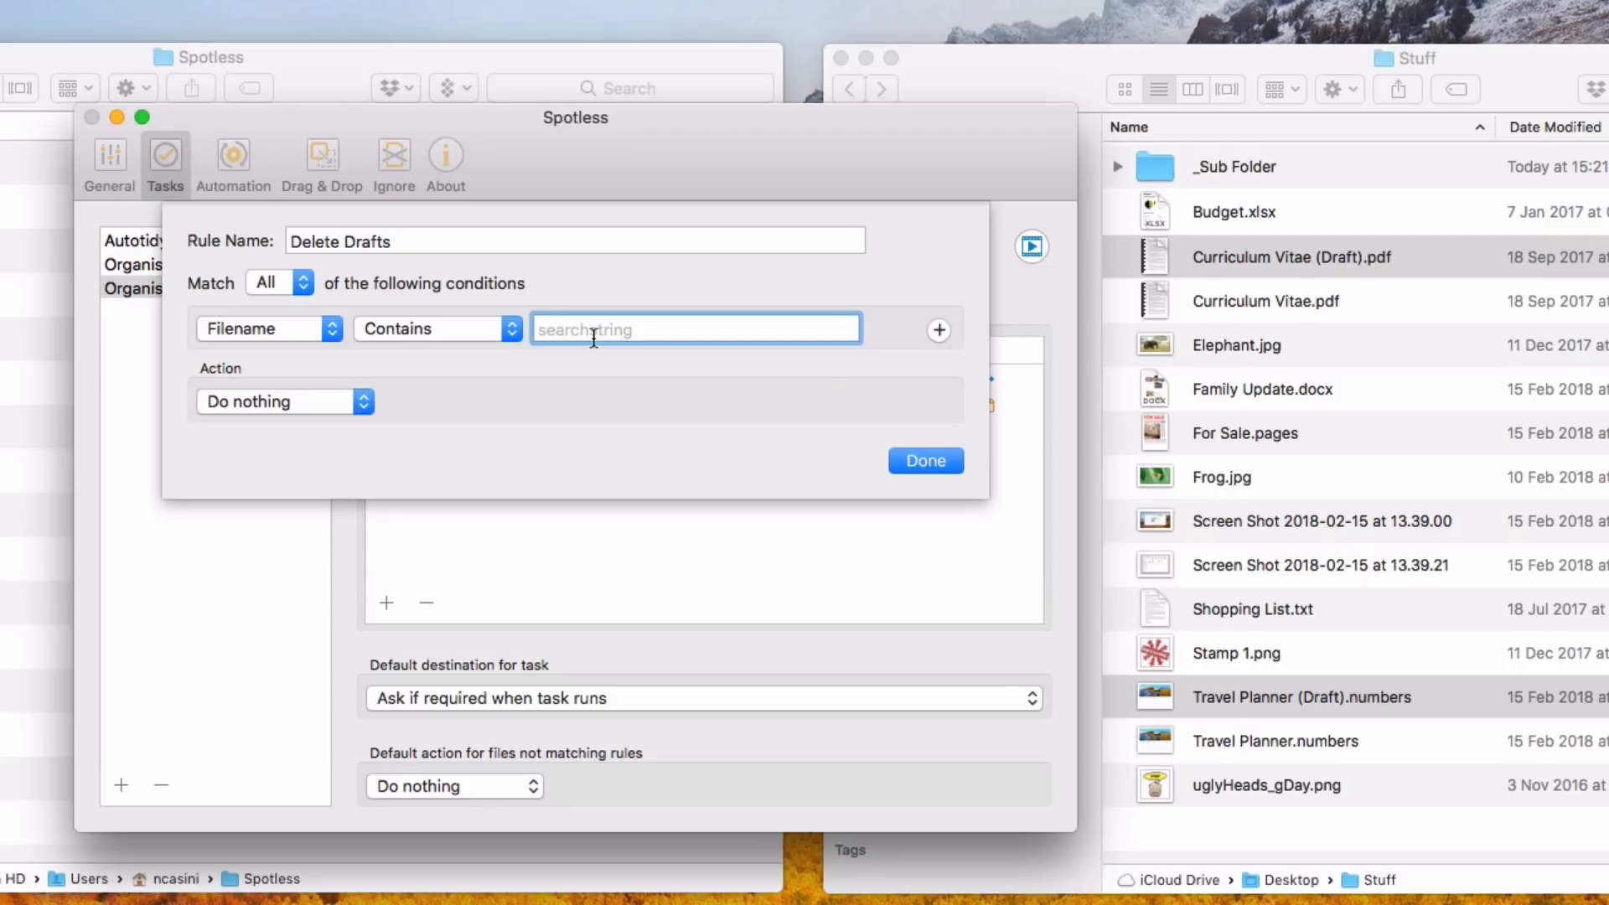
type("Draft")
left_click_drag(588, 327, 538, 330)
Set the Delete Drafts rule's action to move matching files to the trash
left_click(447, 413)
left_click(363, 402)
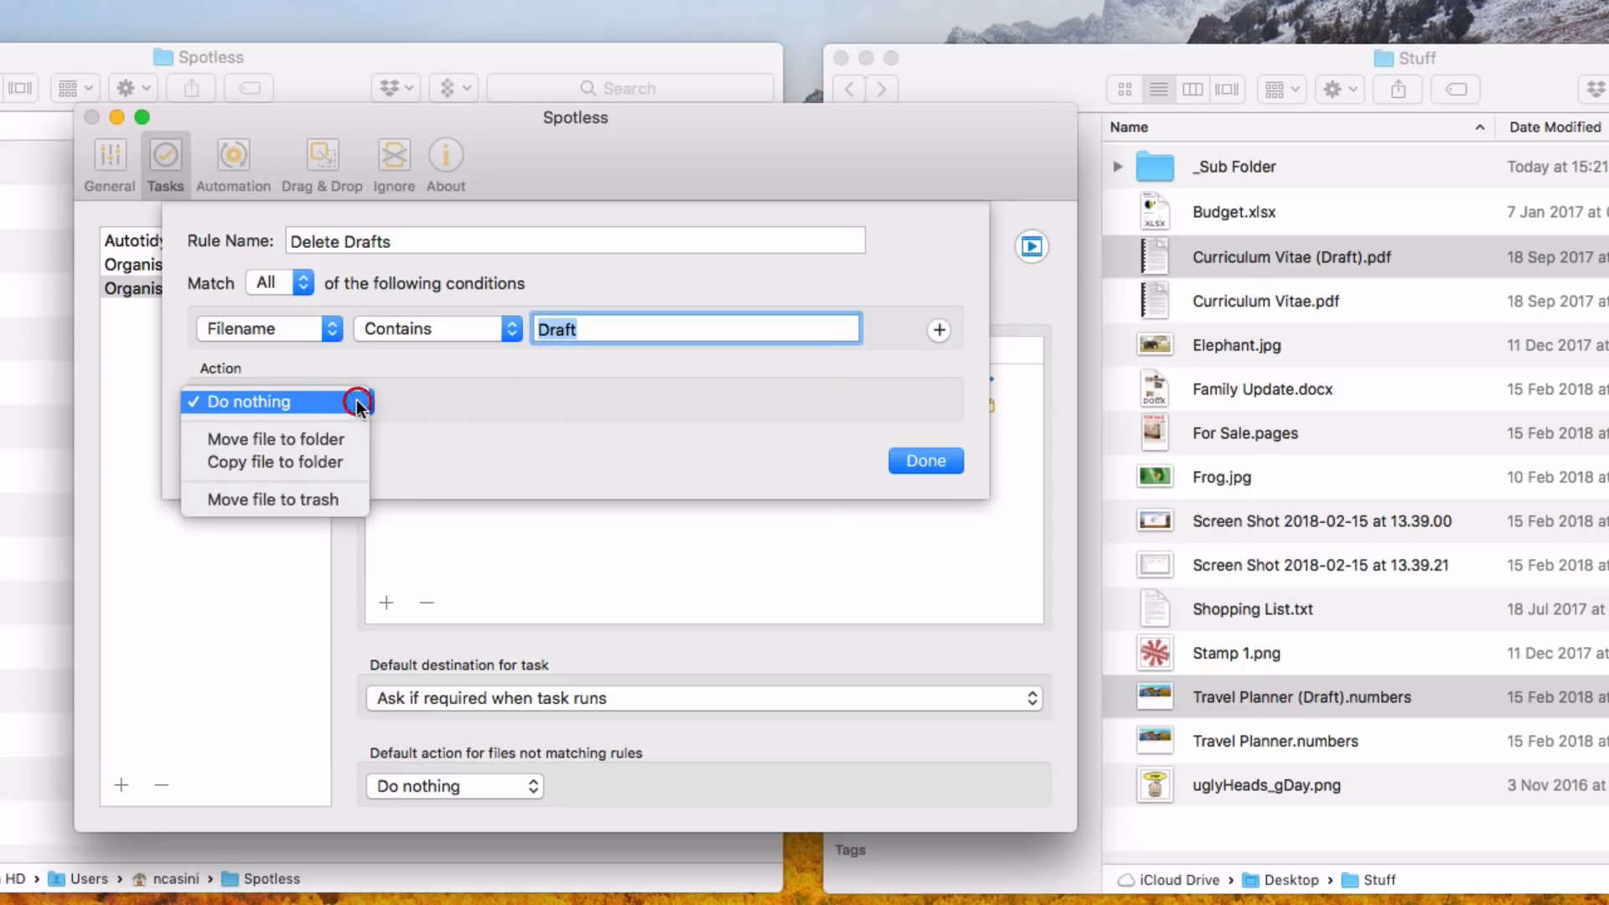
left_click(338, 501)
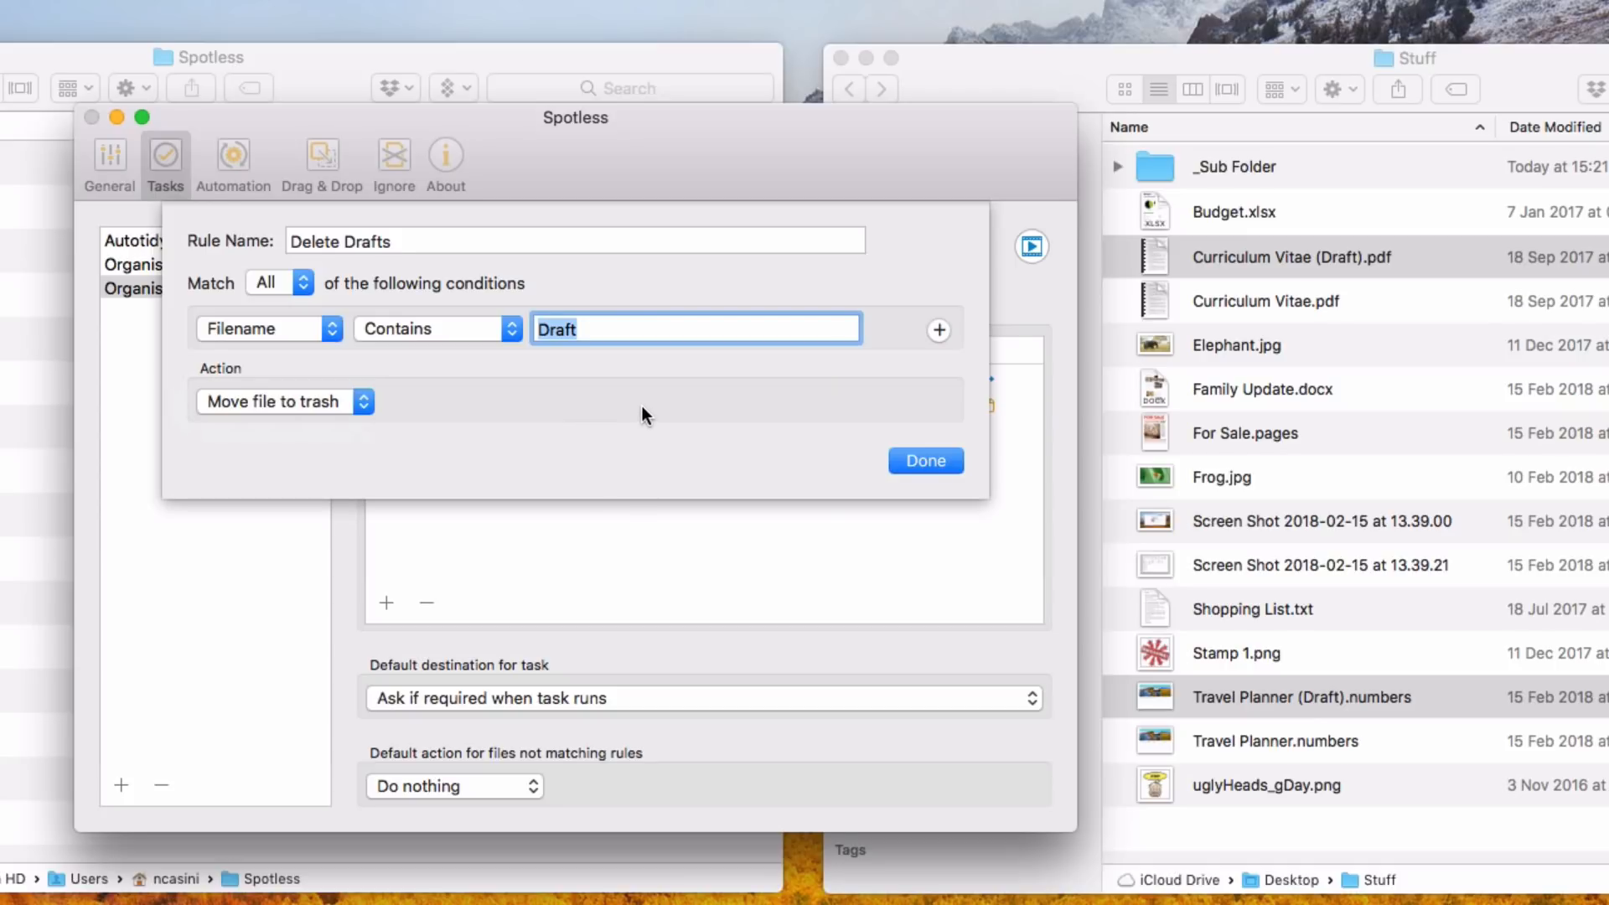
Add a second condition to the Delete Drafts rule: File Extension Is one of pdf and numbers
left_click(940, 329)
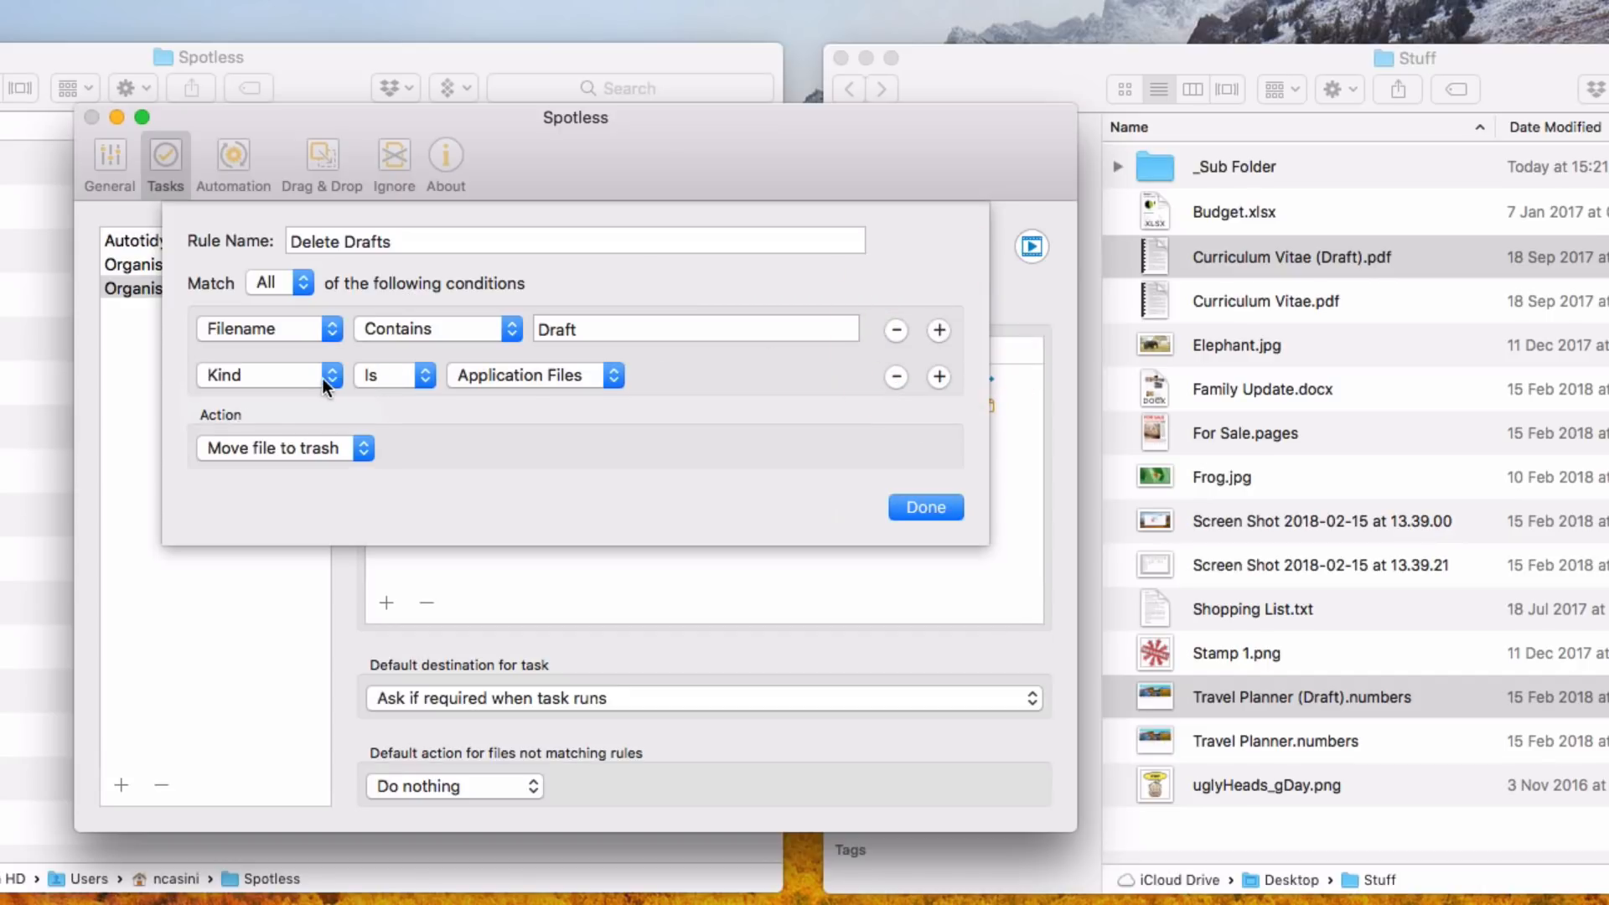
left_click(523, 374)
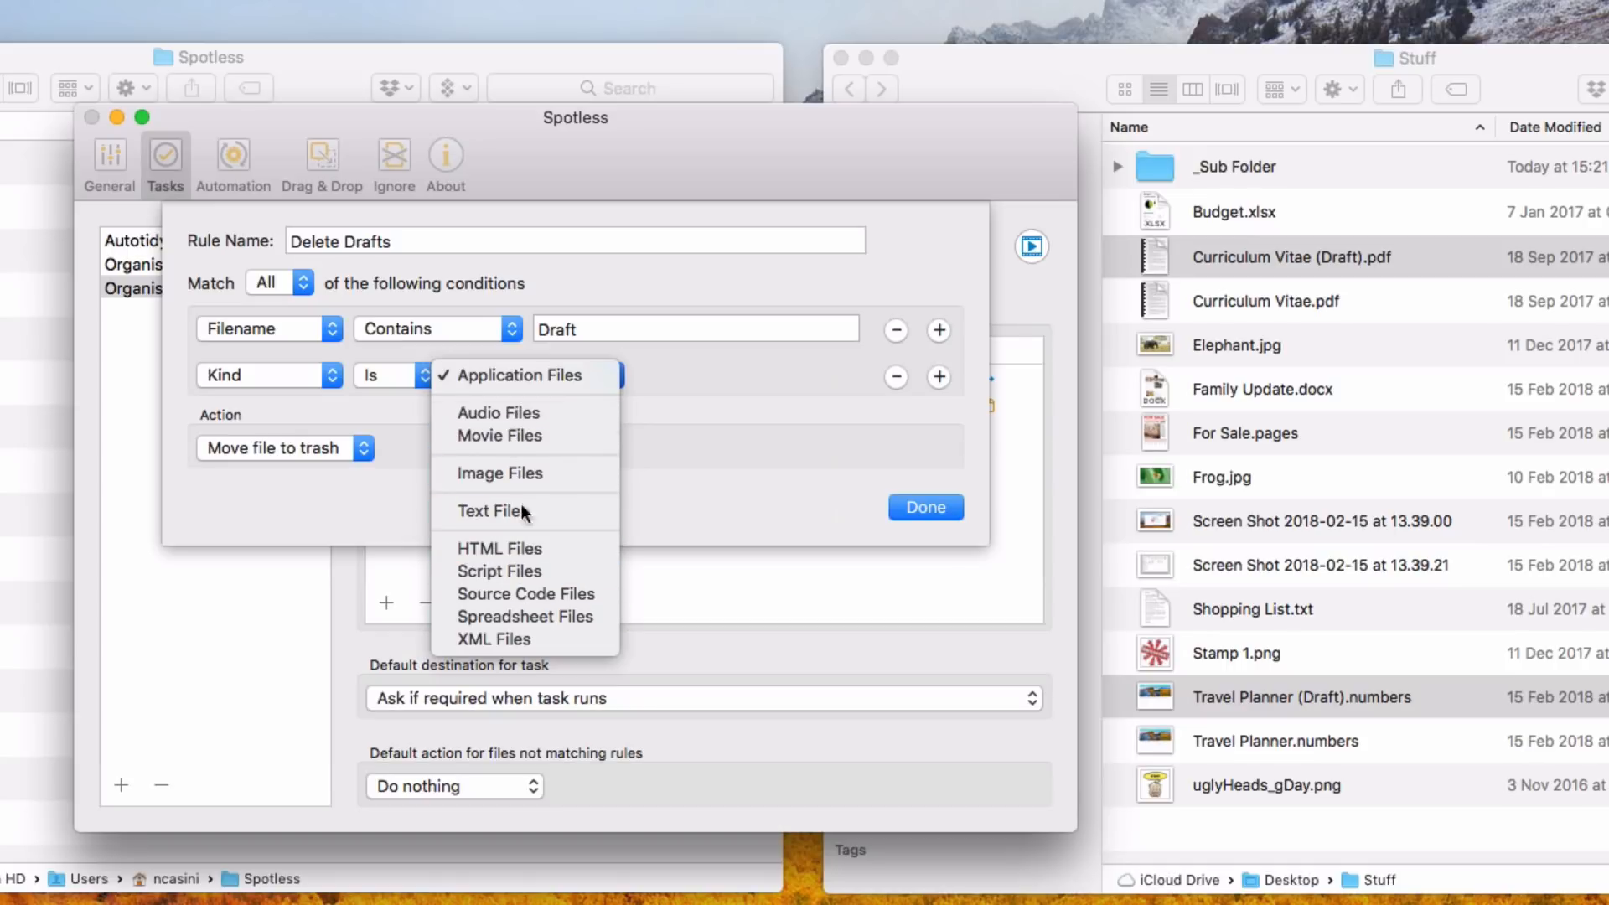
left_click(726, 440)
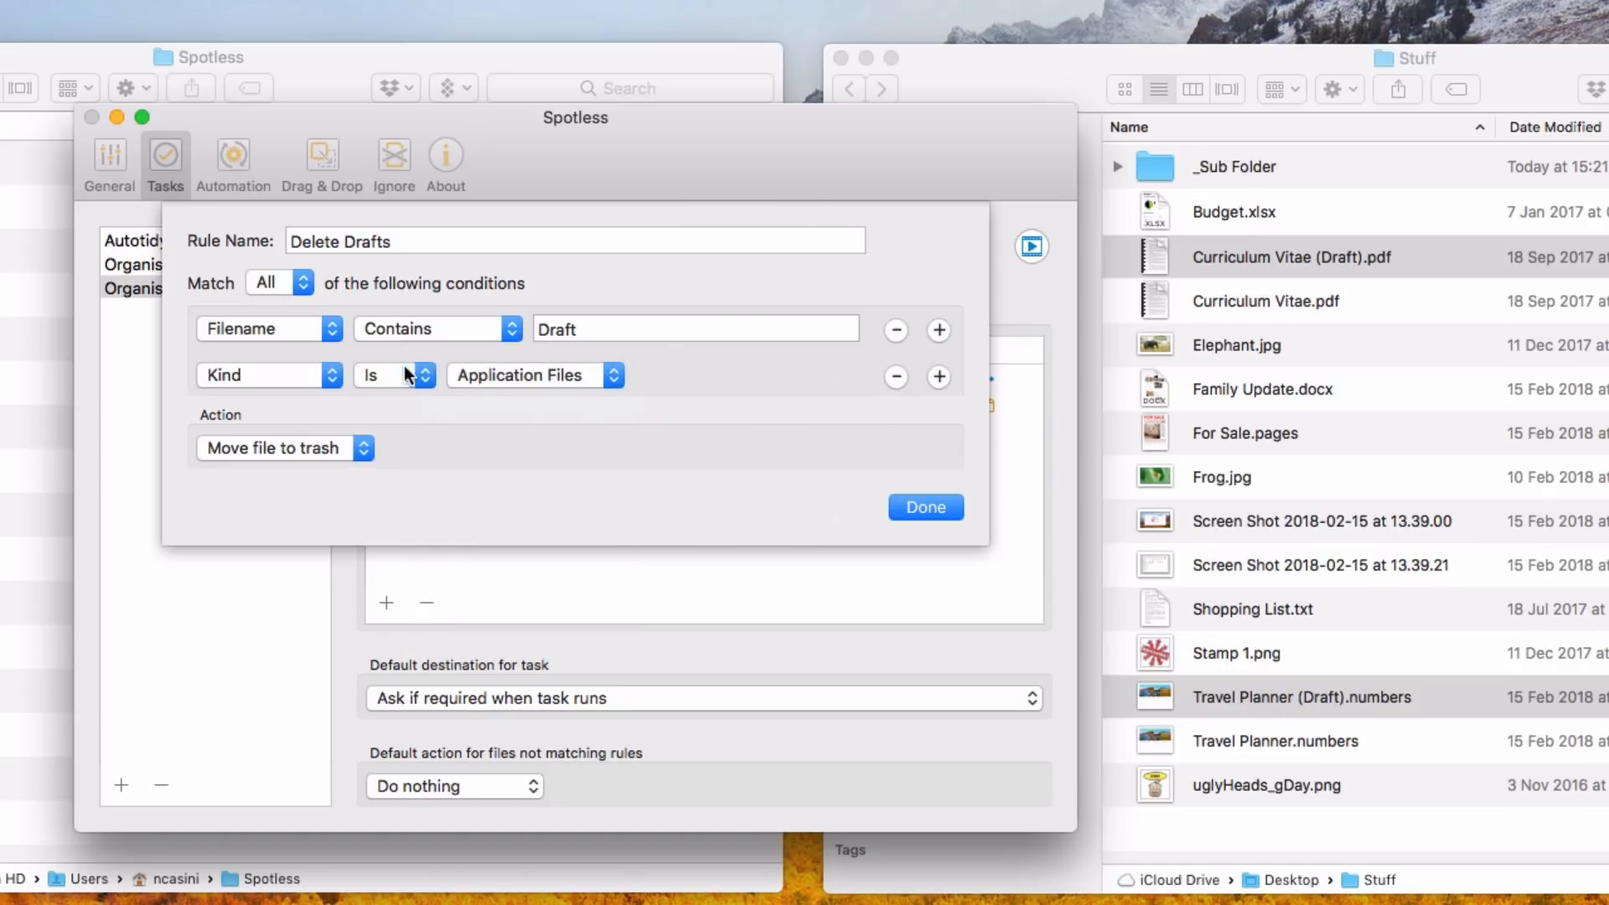
left_click(333, 376)
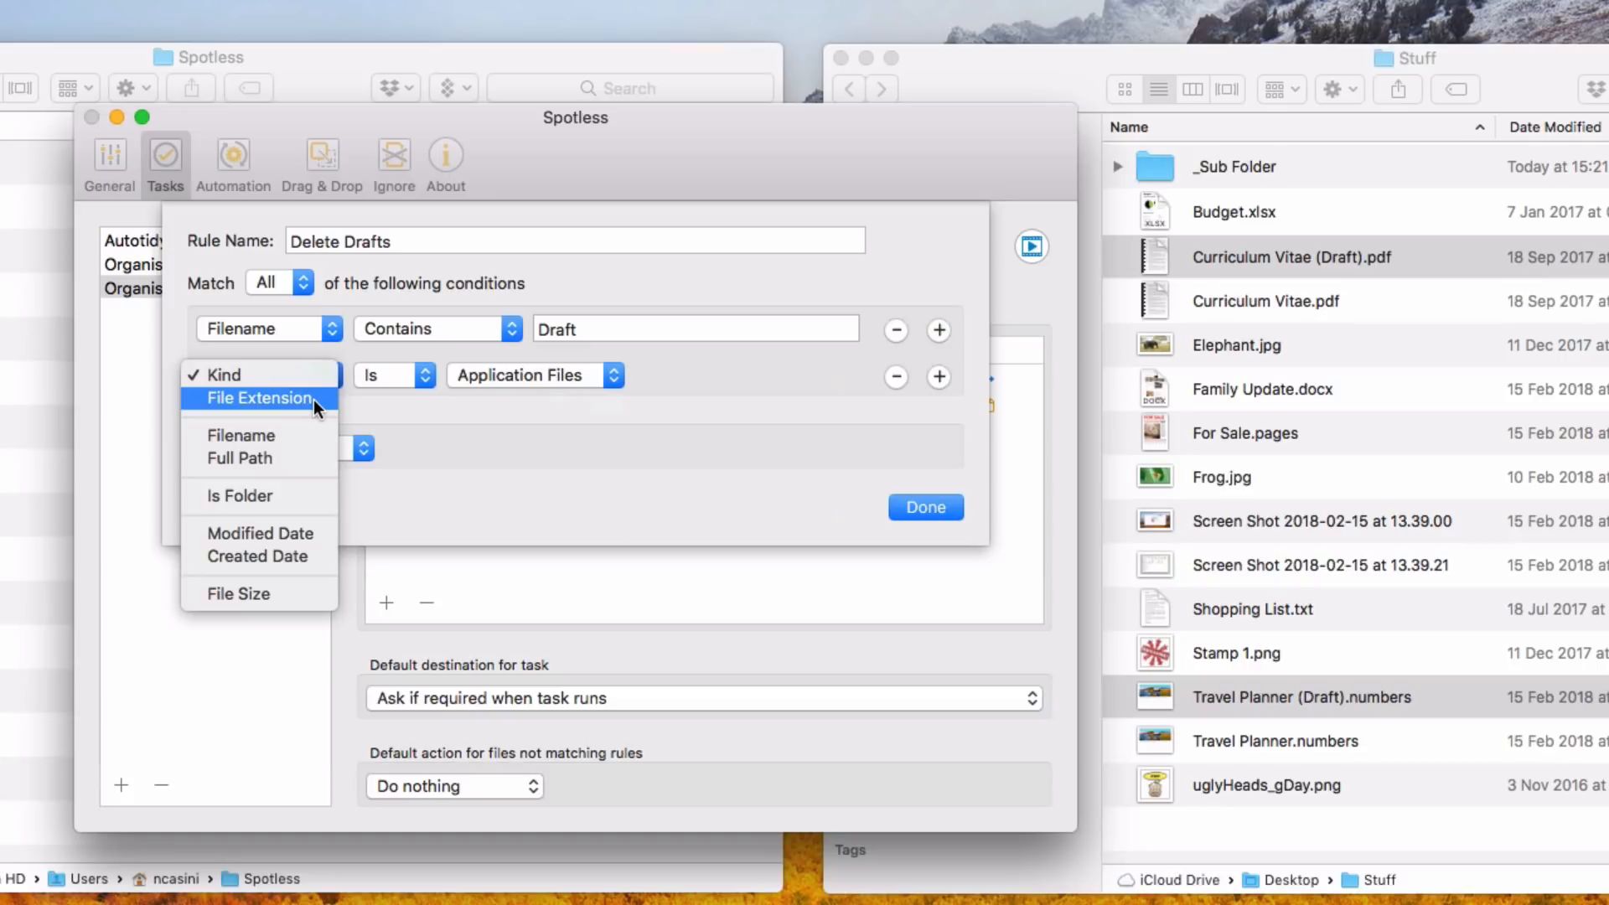
left_click(314, 399)
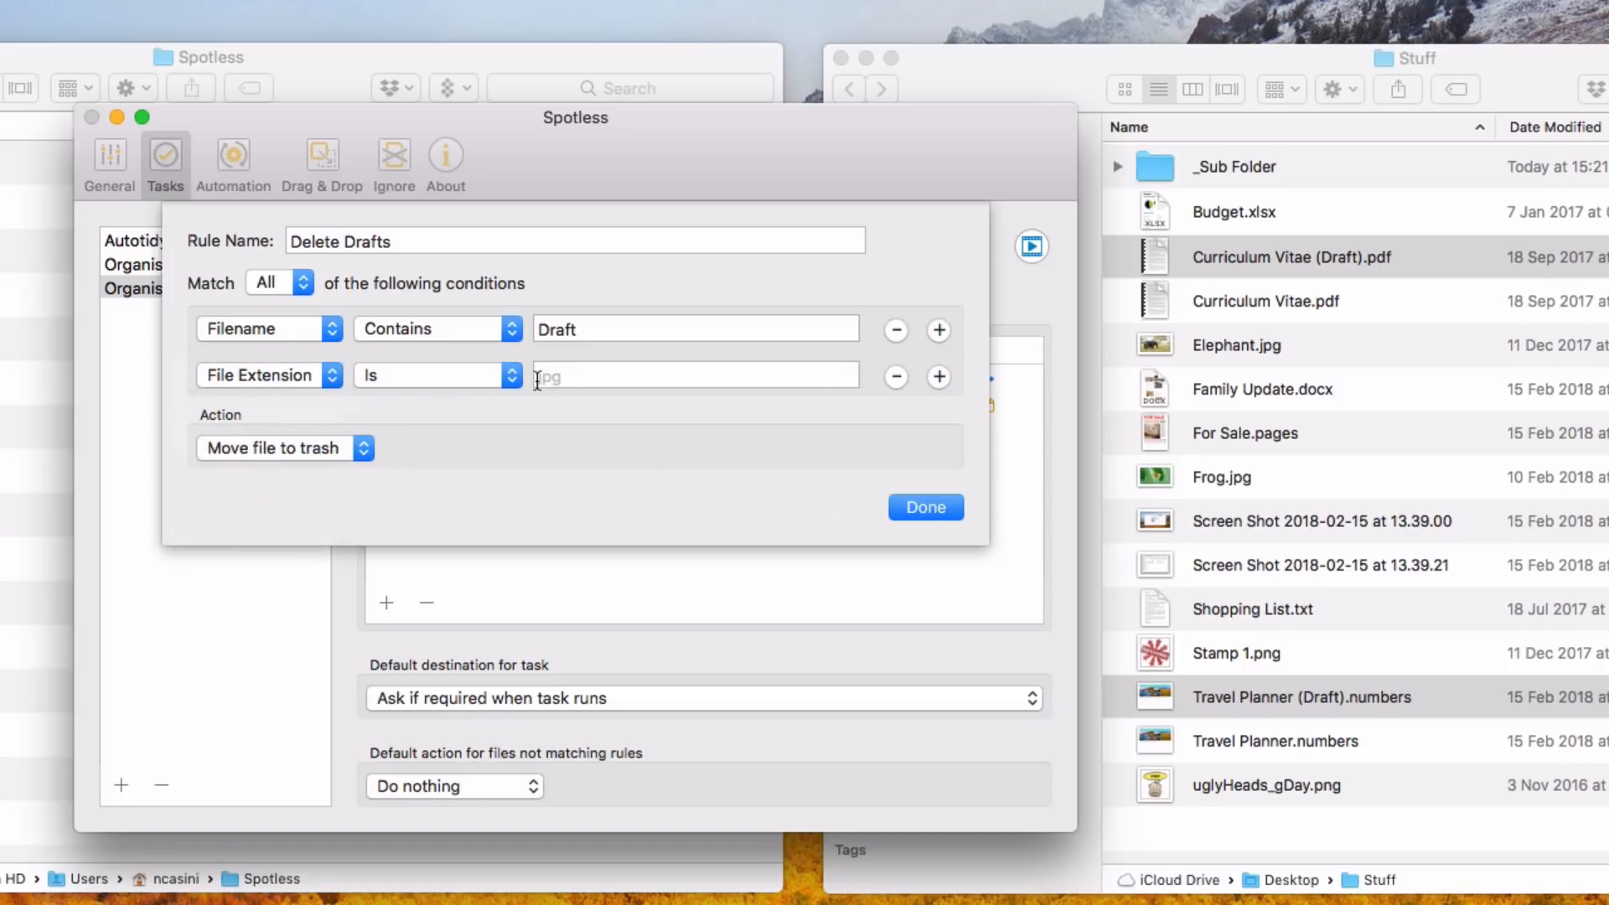
left_click(564, 377)
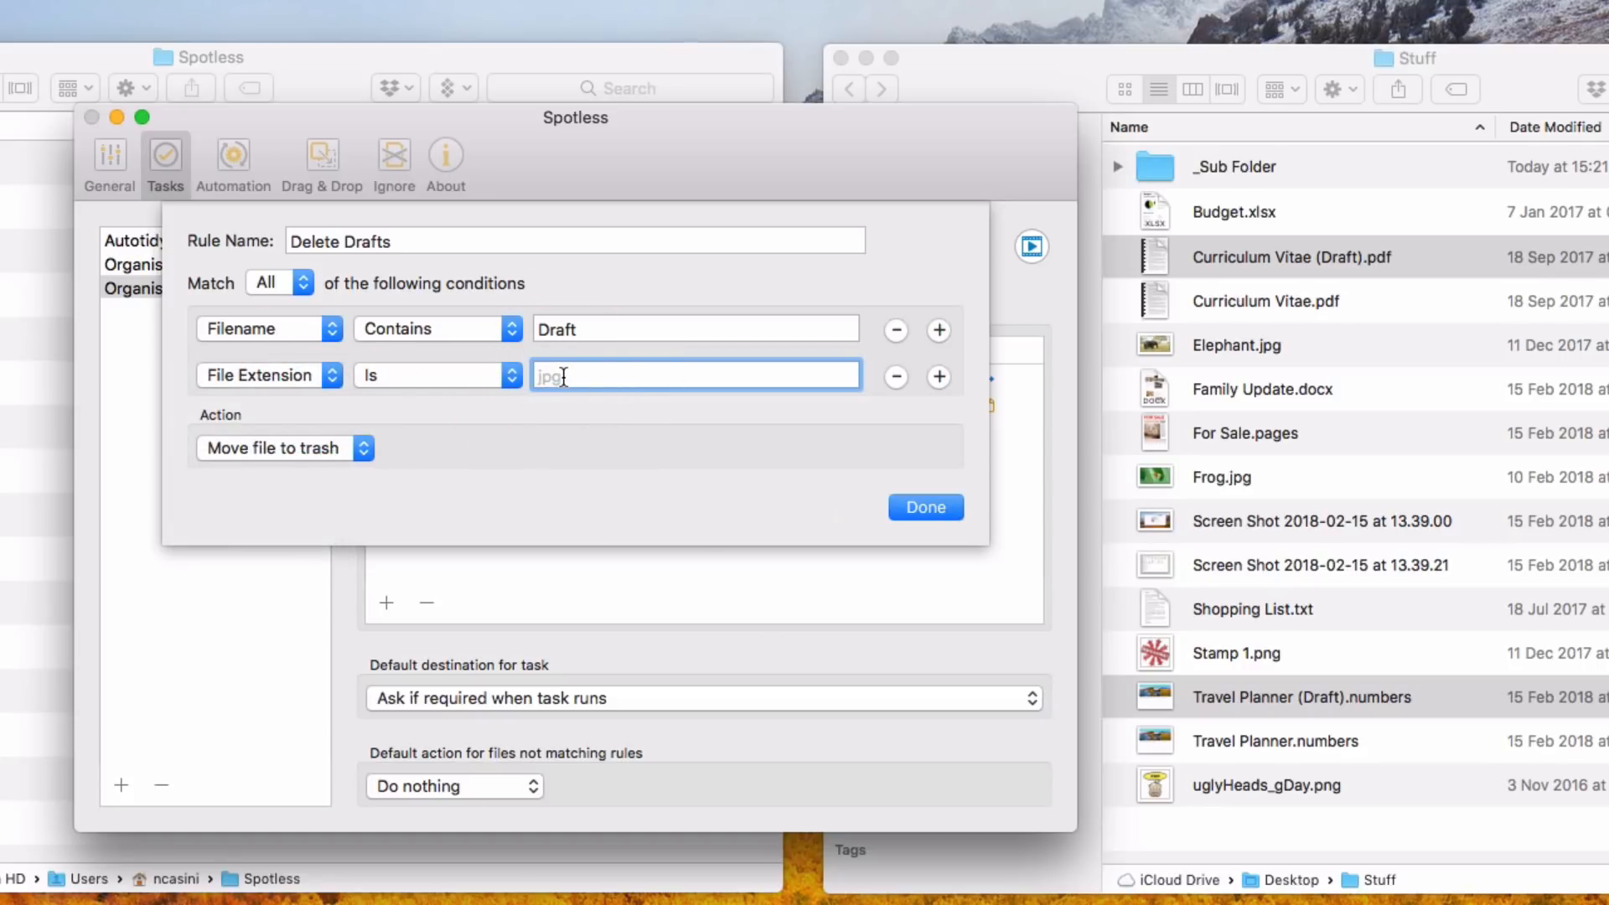
left_click(513, 376)
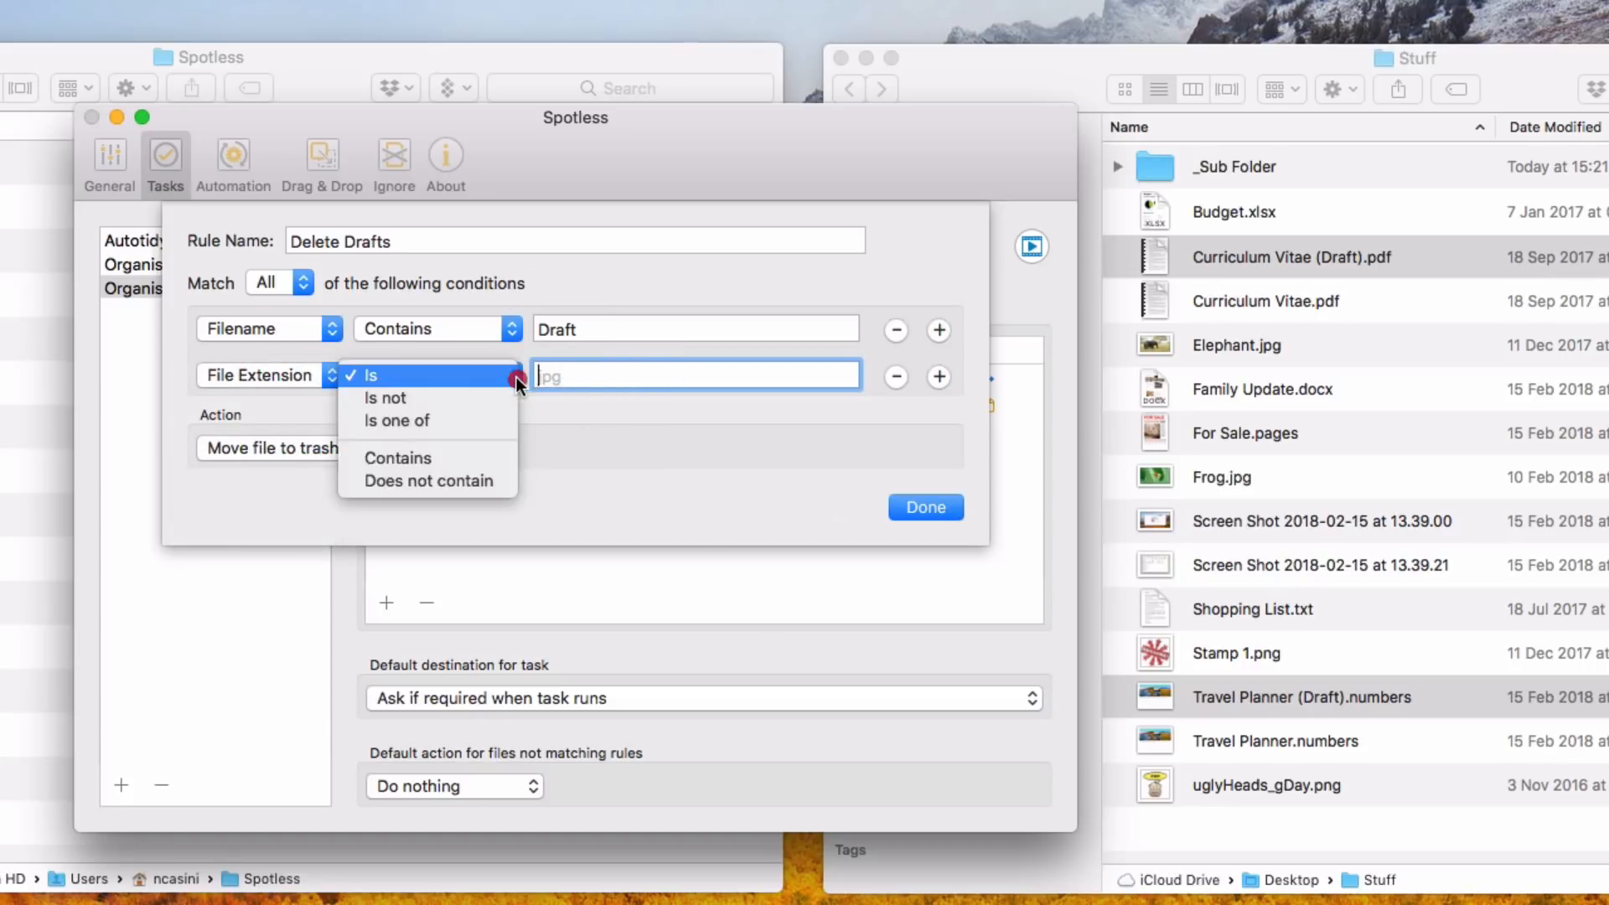
left_click(474, 422)
left_click(573, 376)
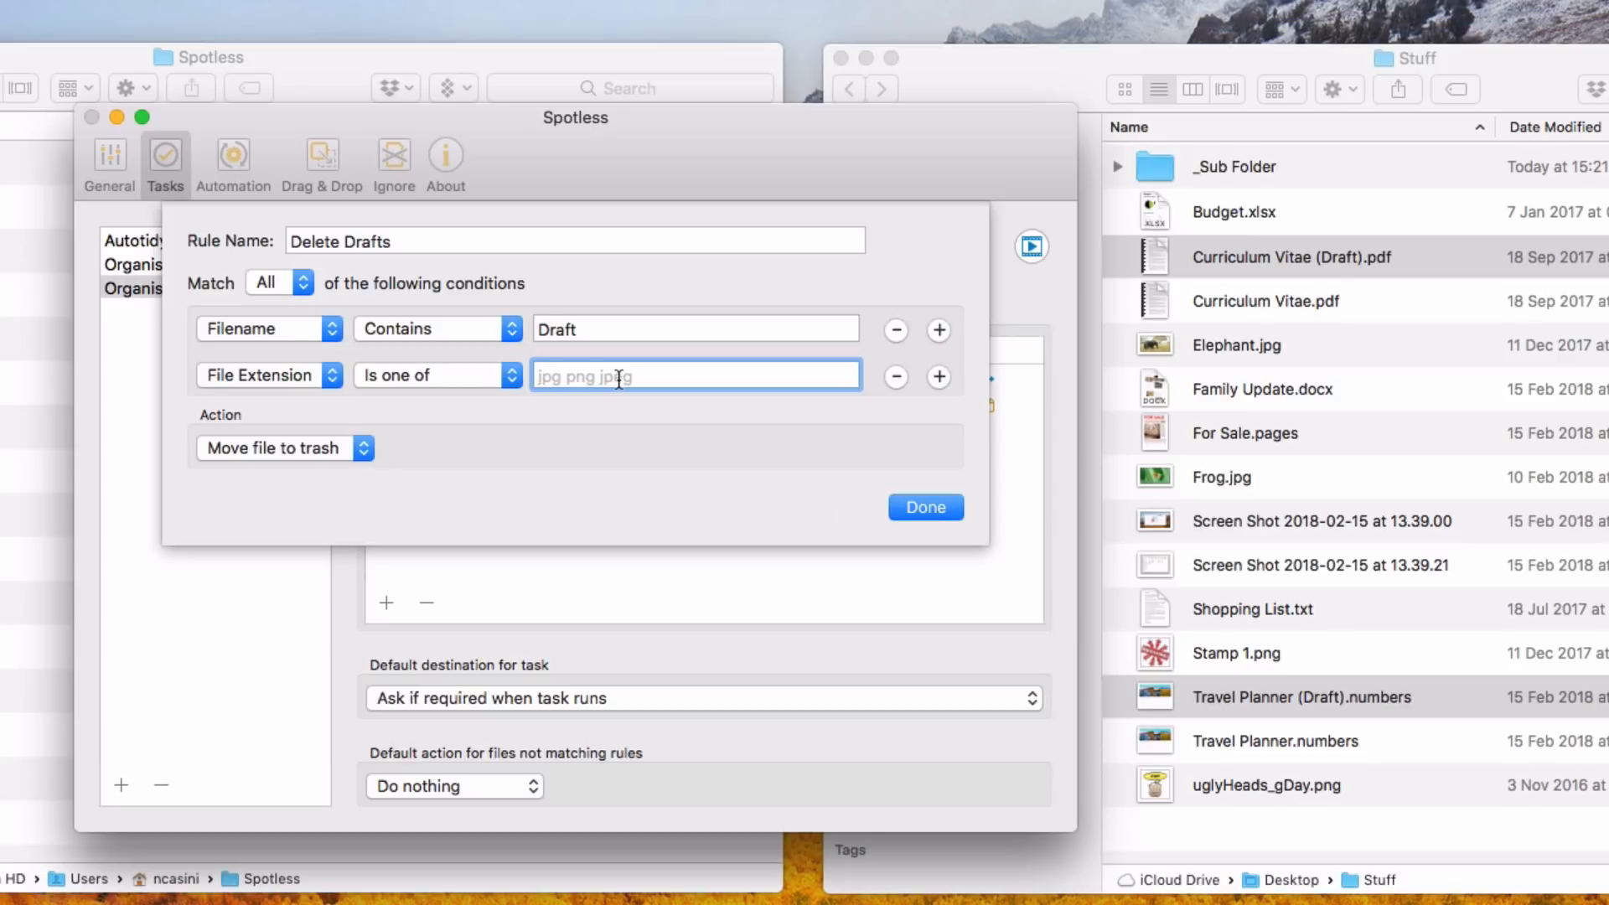
type("pdf numbers")
key("Return")
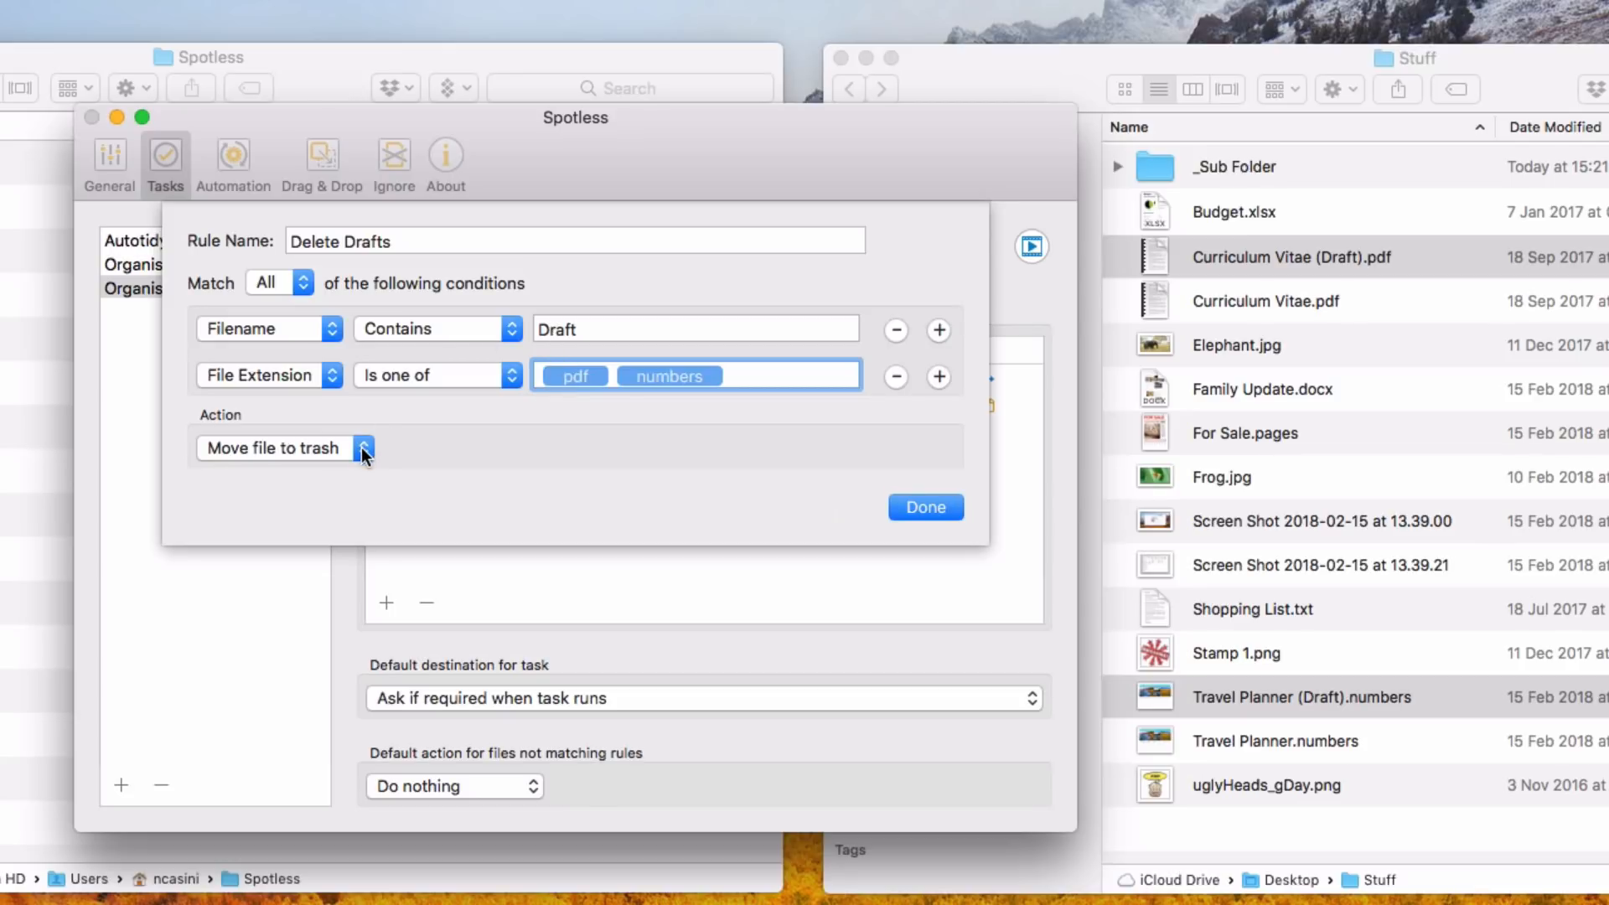
Try matching Any of the conditions in the Delete Drafts rule and switch back to All
left_click(300, 279)
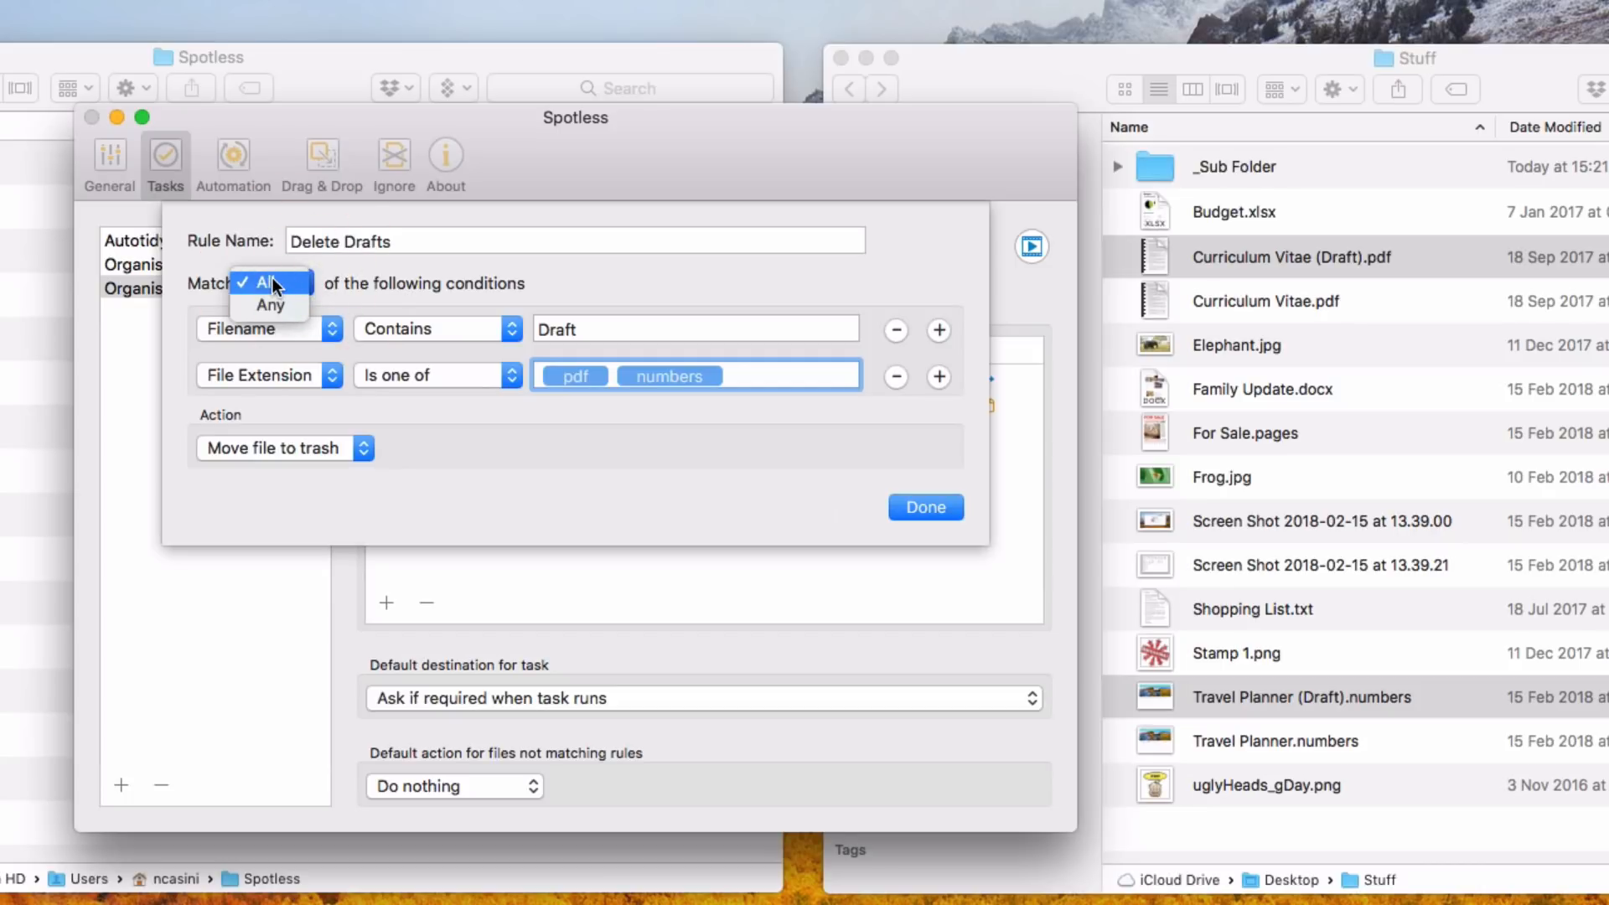
left_click(269, 304)
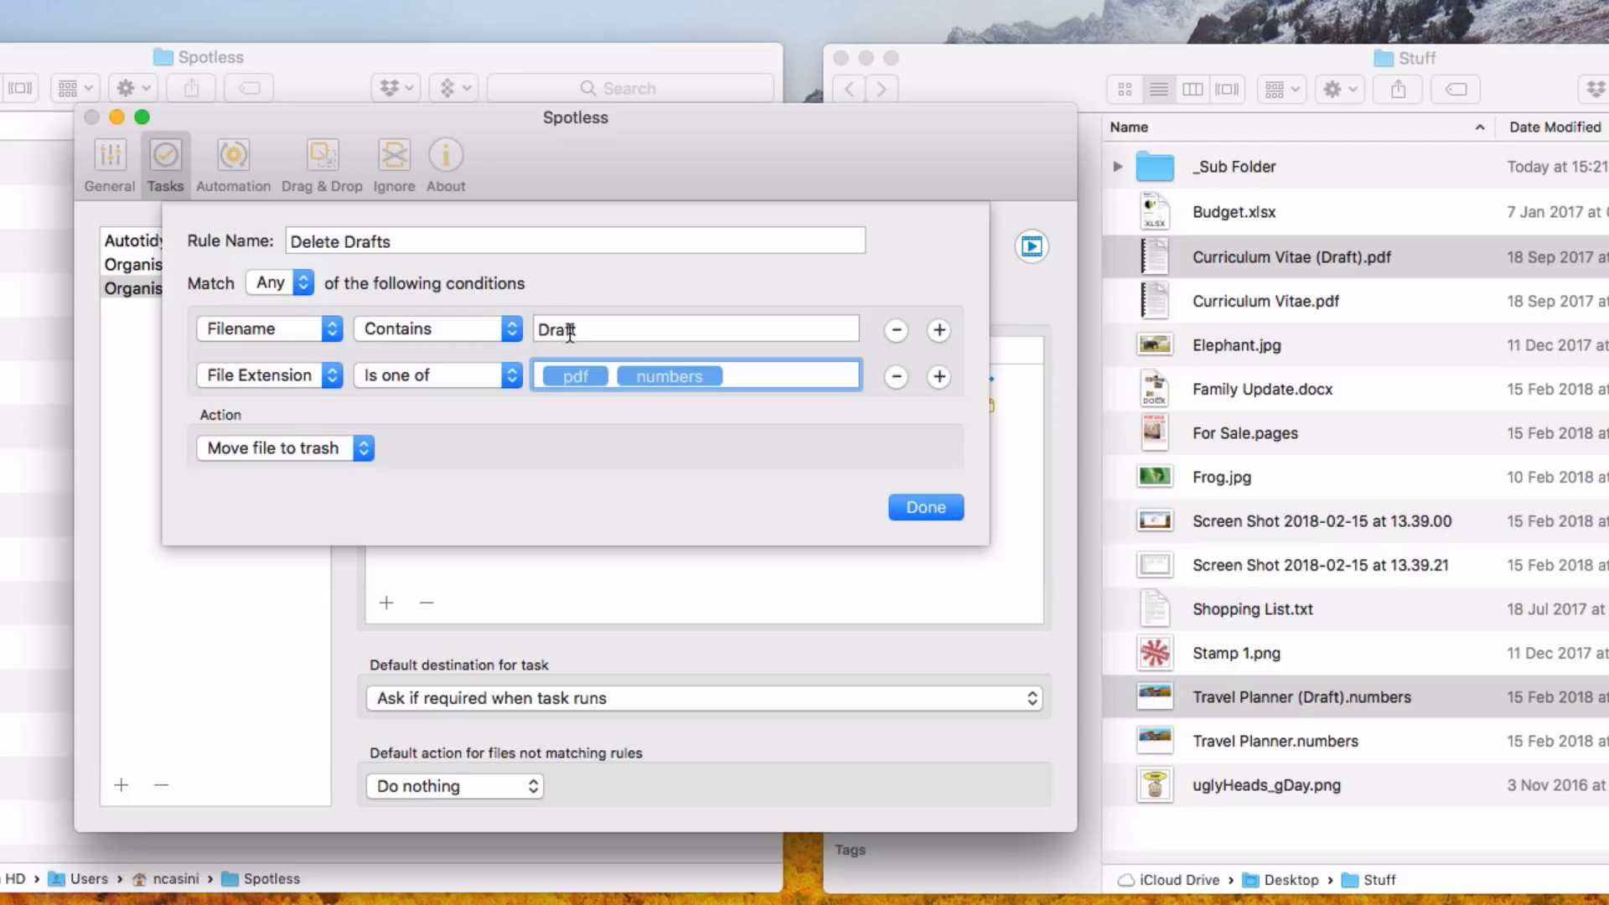
left_click(307, 283)
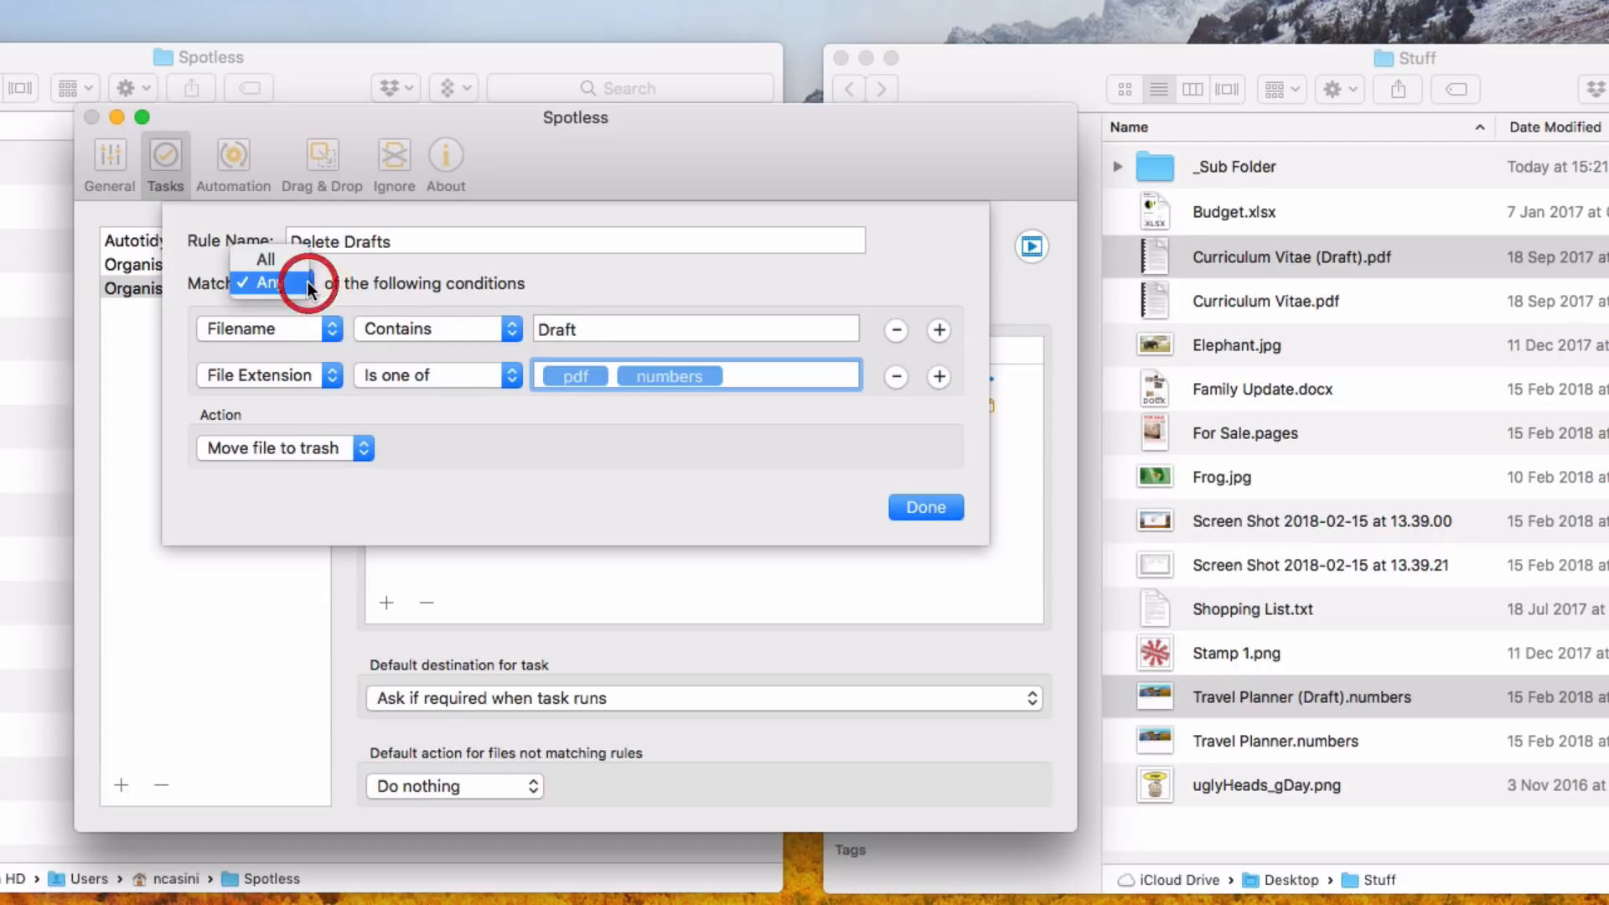
left_click(276, 262)
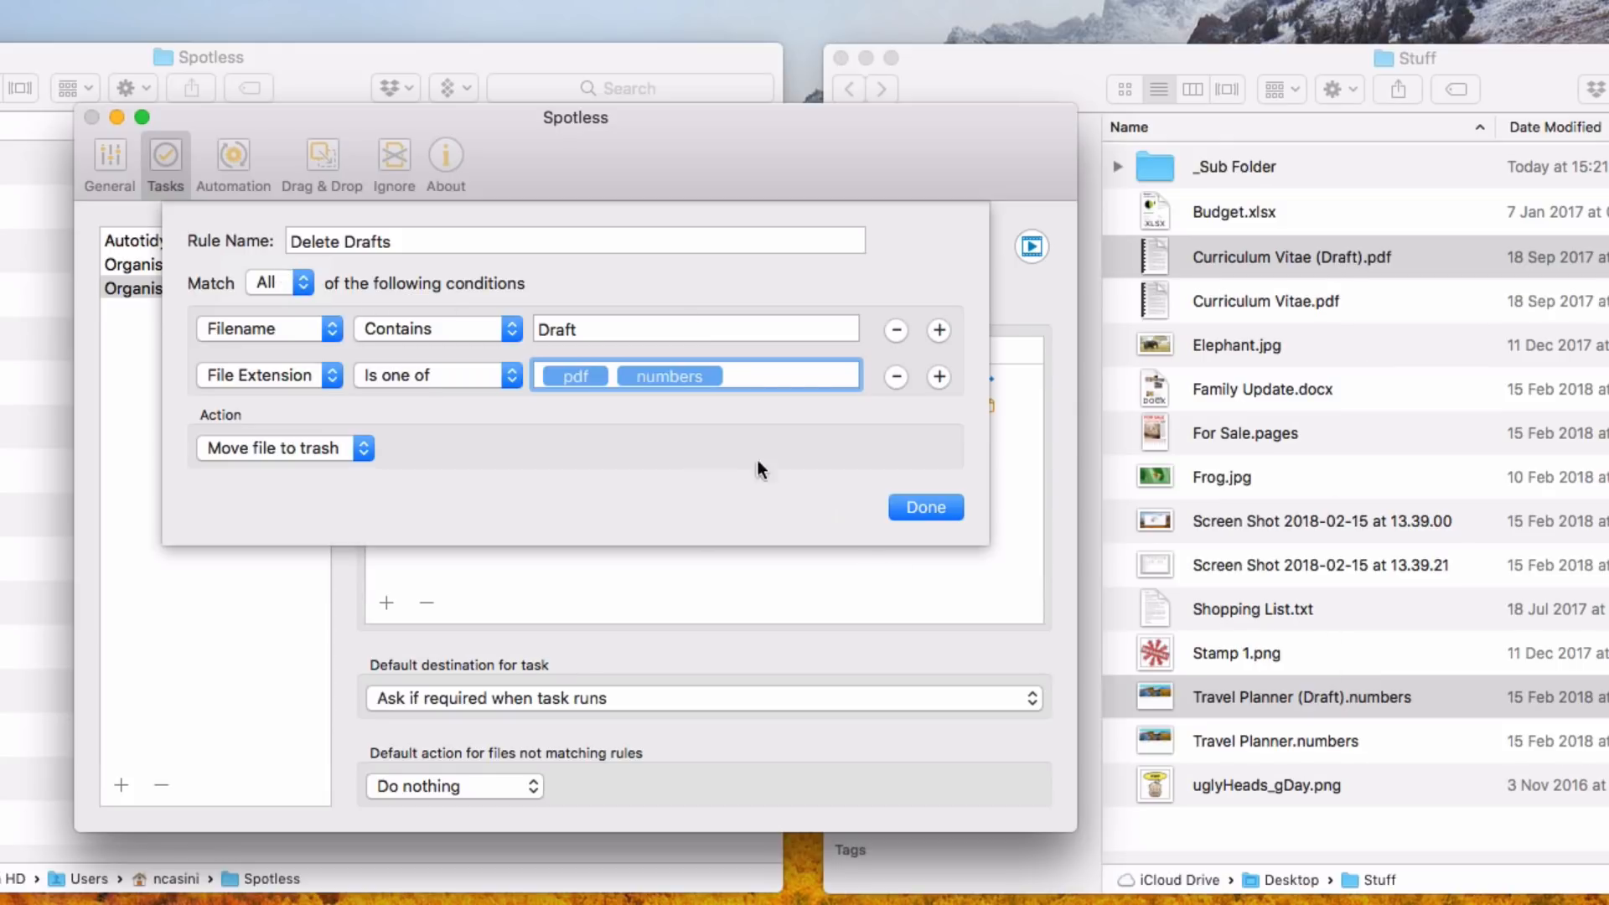
Save the Delete Drafts rule and select the two Screen Shot files in the Stuff folder
left_click(926, 507)
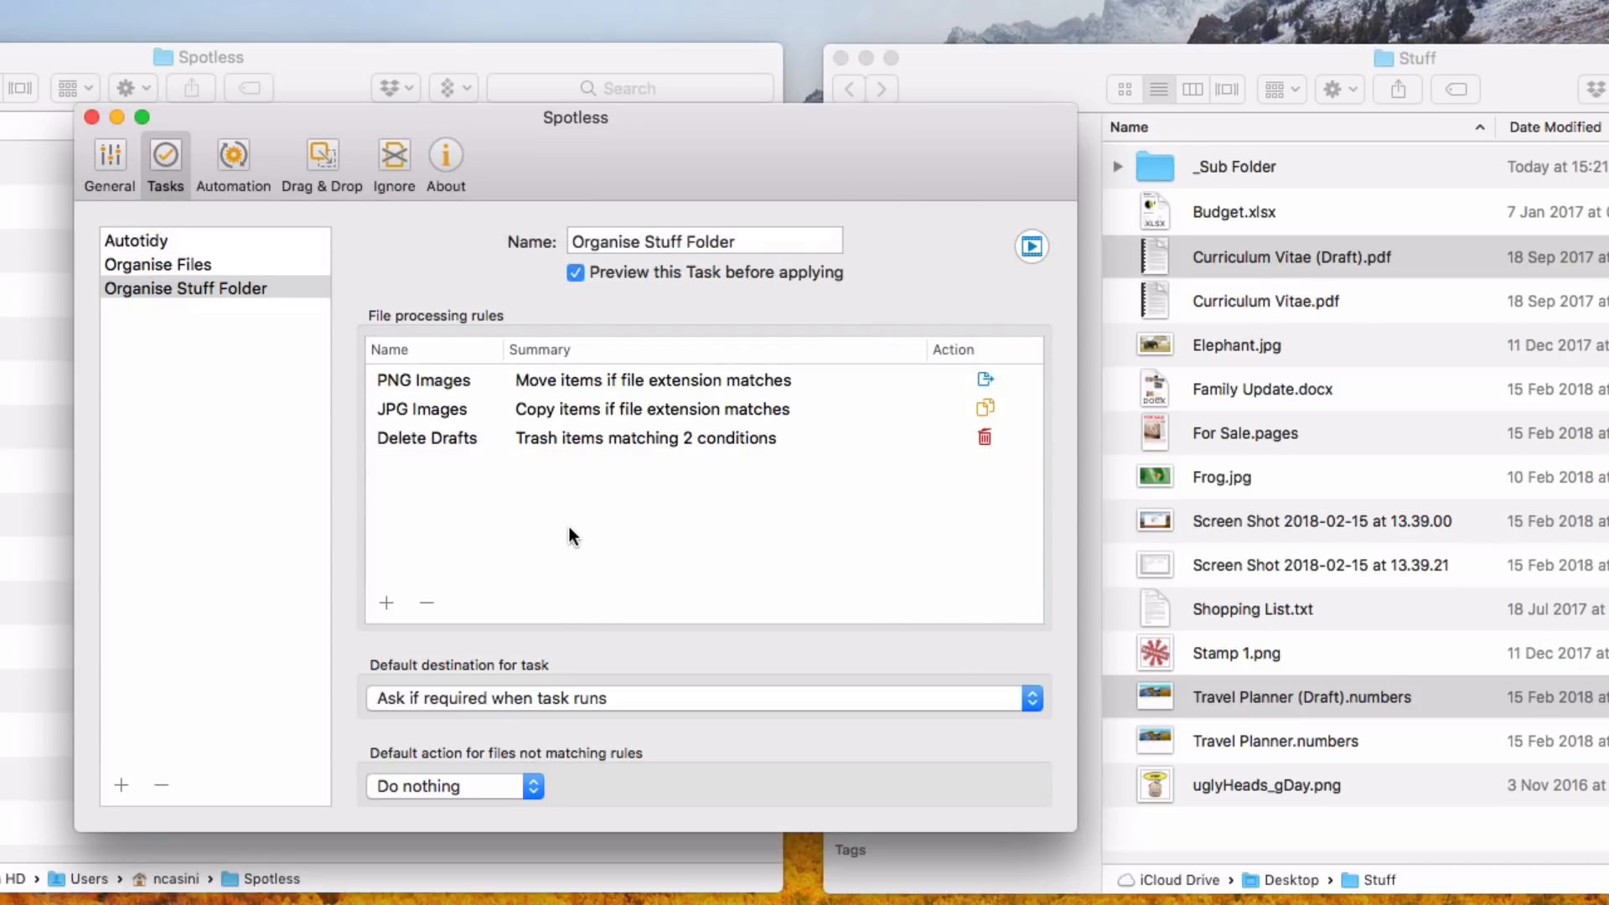
left_click(1240, 521)
left_click(1269, 563, "shift")
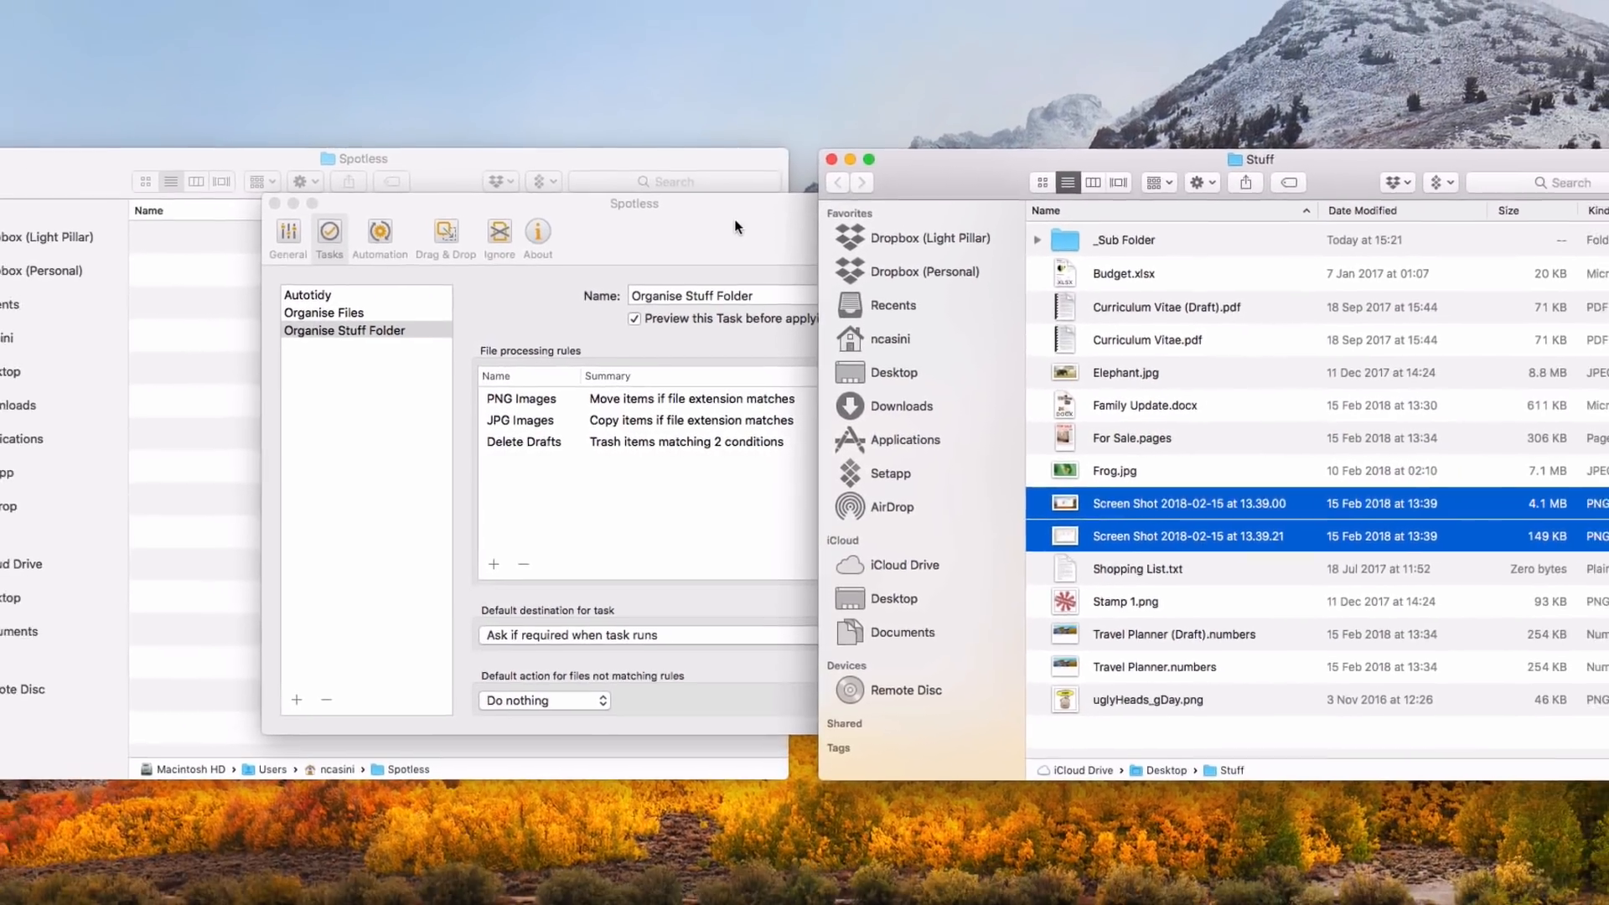
left_click(713, 156)
left_click_drag(598, 239, 537, 236)
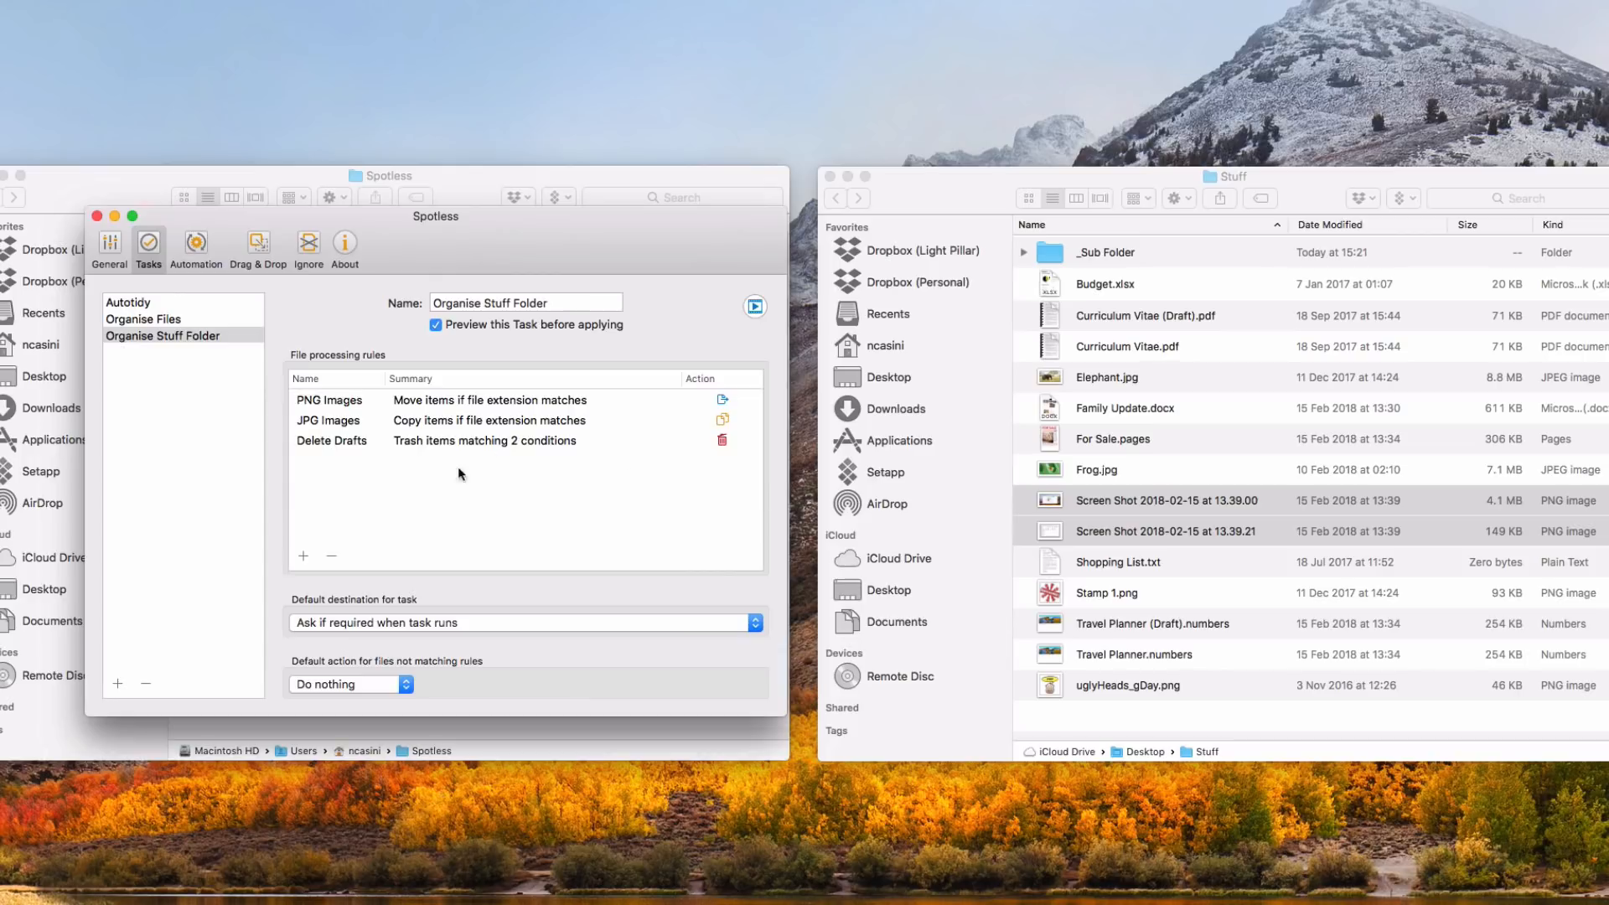
Add a fourth rule named Archive Screenshots, matching files whose Kind Is Image Files
left_click(304, 556)
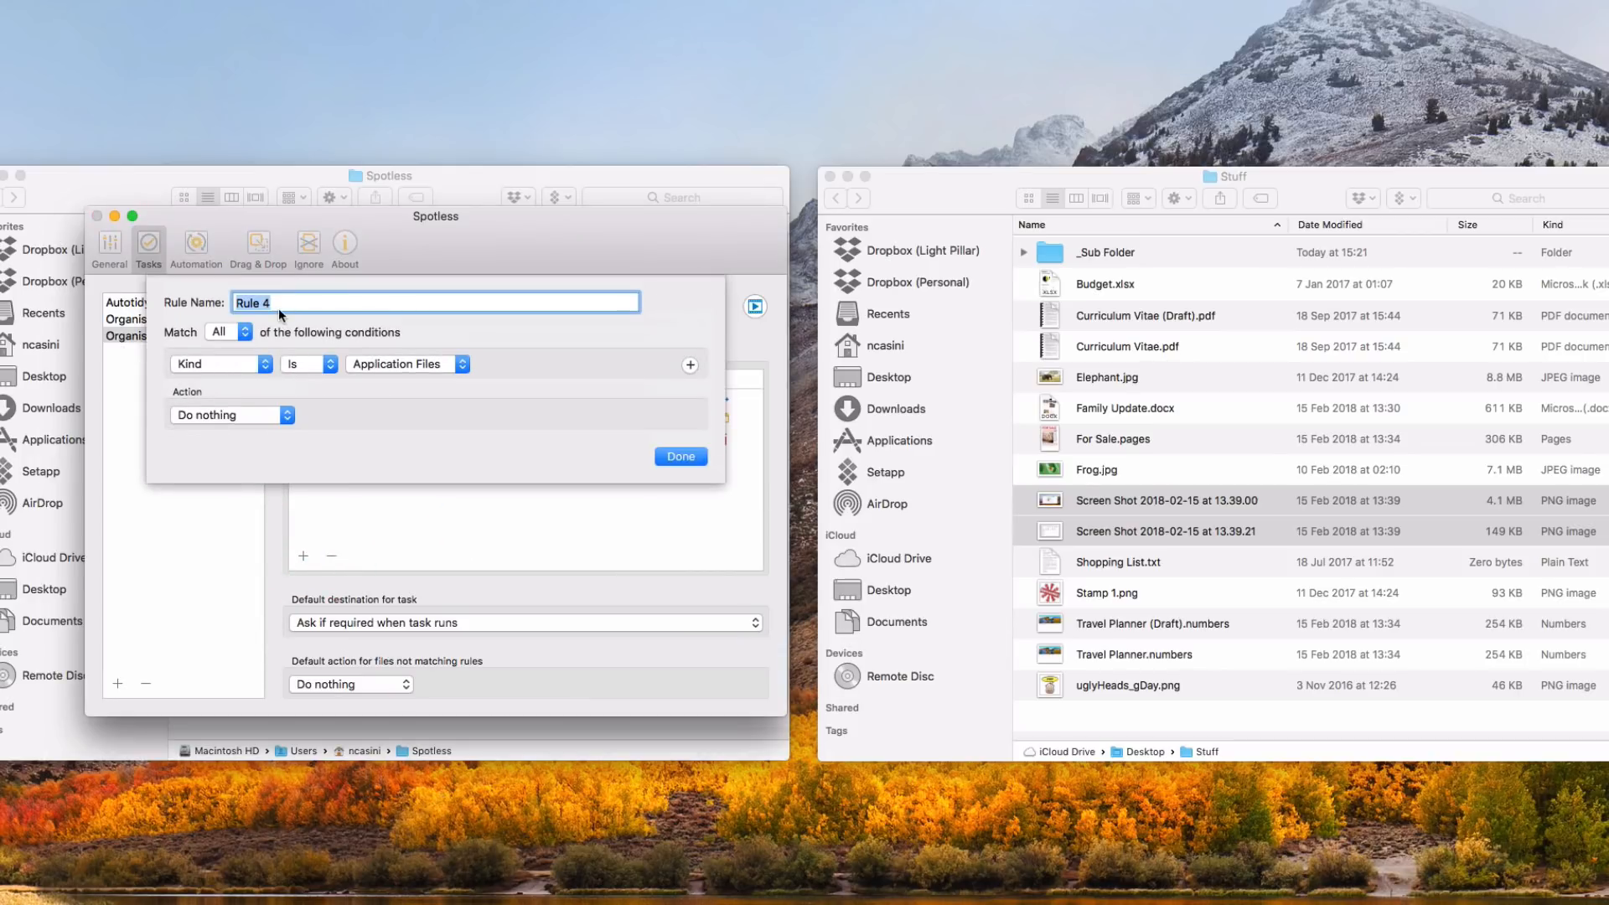
type("Archive Screenshots")
key("super+a")
left_click_drag(413, 242, 394, 236)
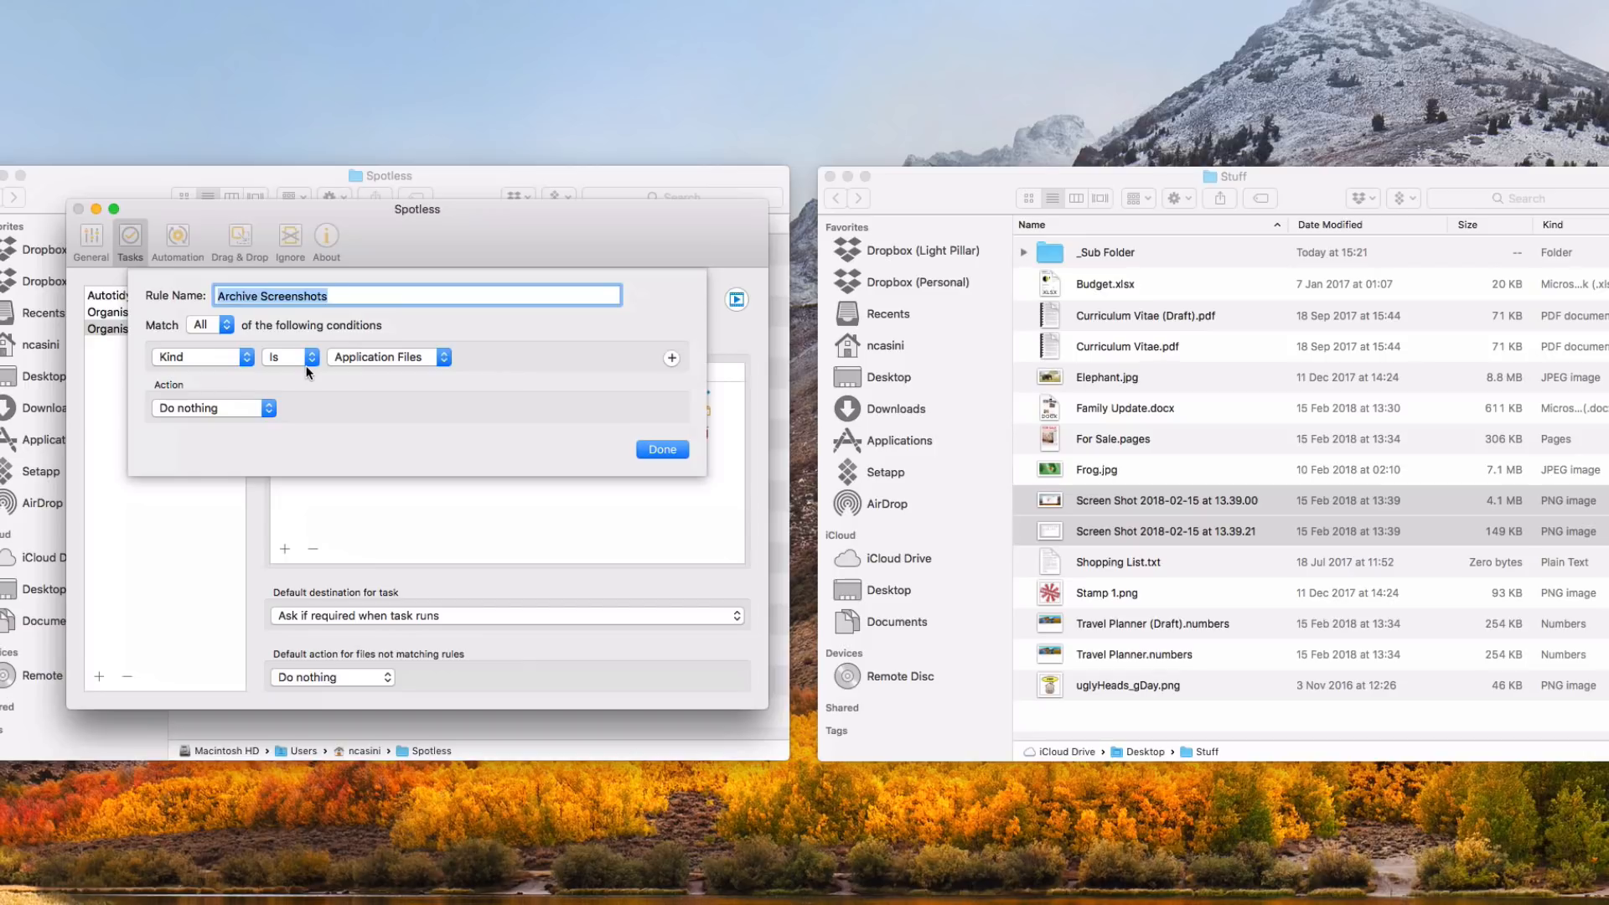
left_click(376, 357)
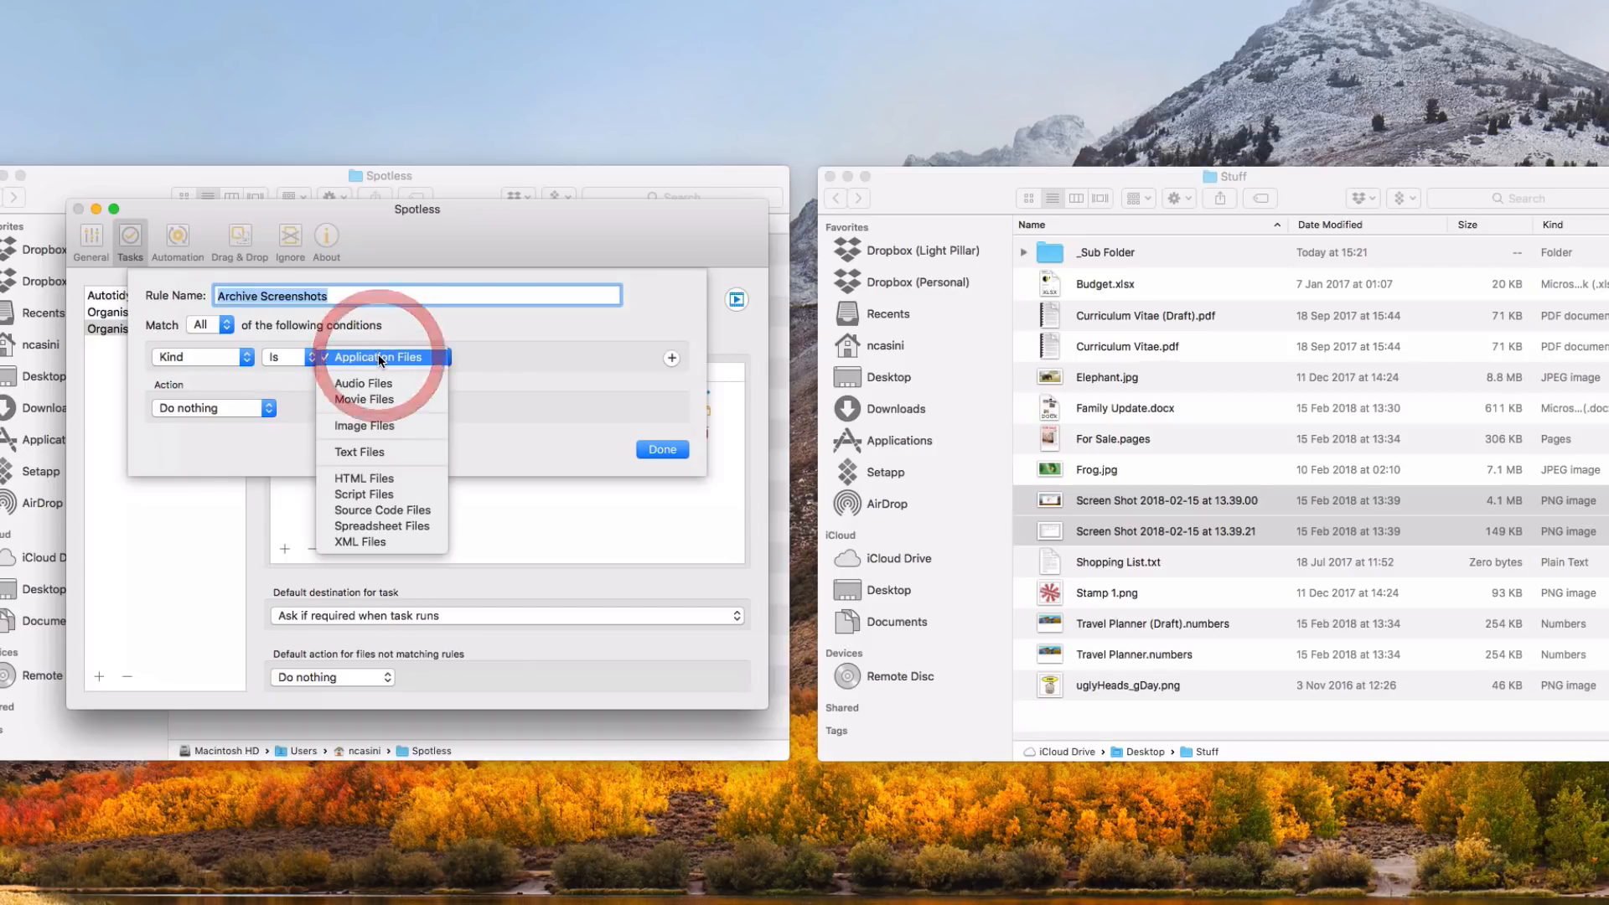
left_click(375, 427)
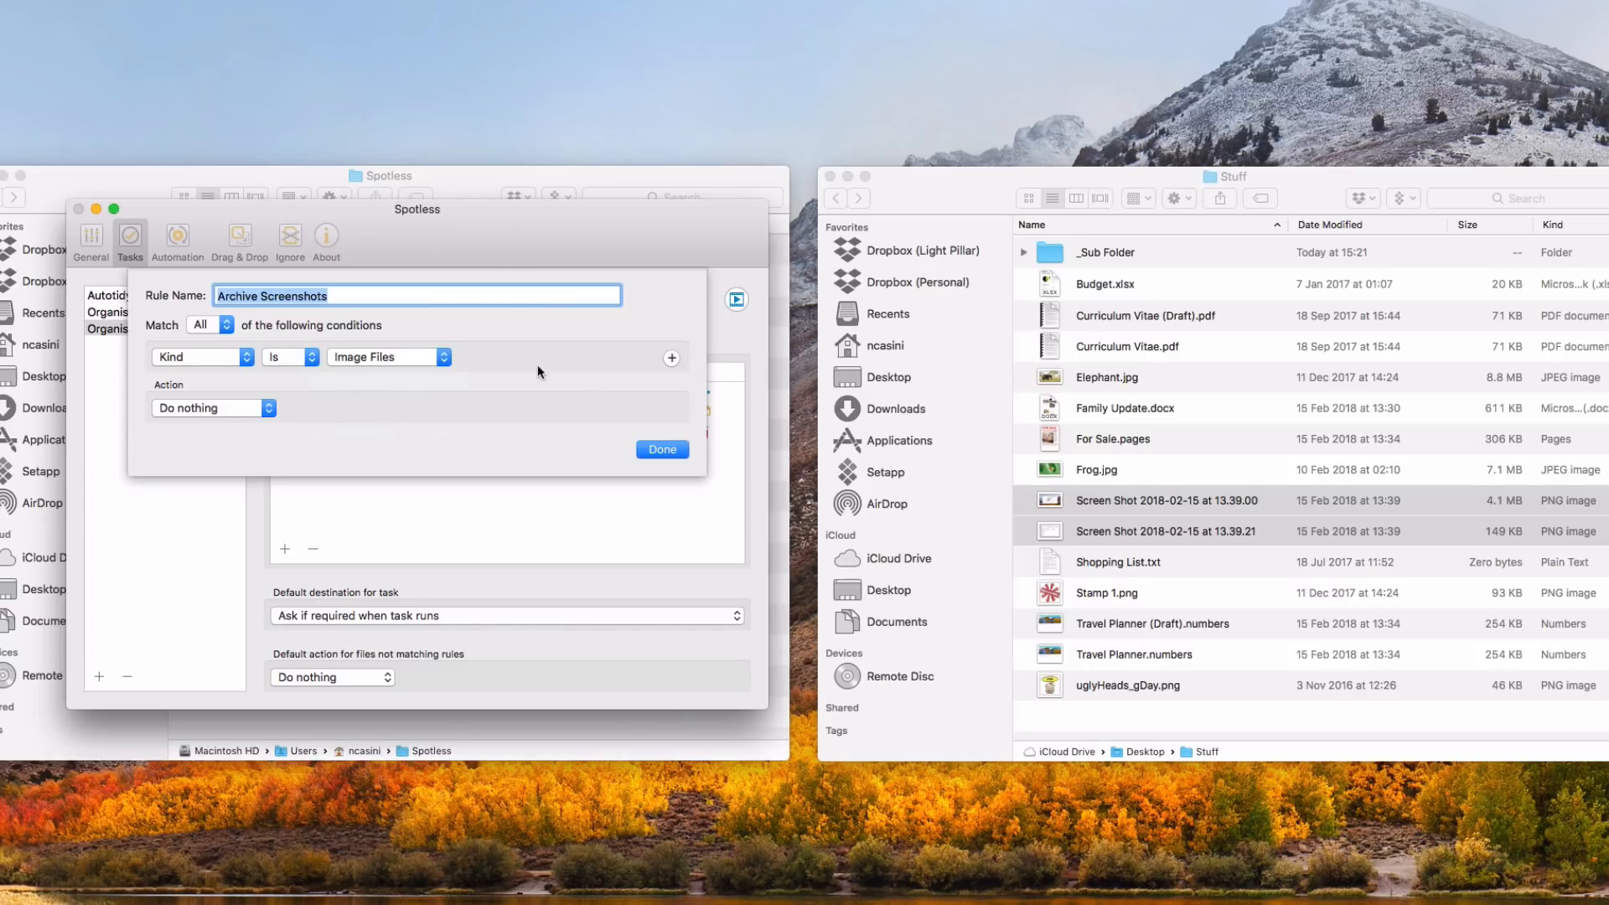
Add a second condition to the Archive Screenshots rule: Filename Contains Screen Shot
left_click(671, 359)
left_click(187, 391)
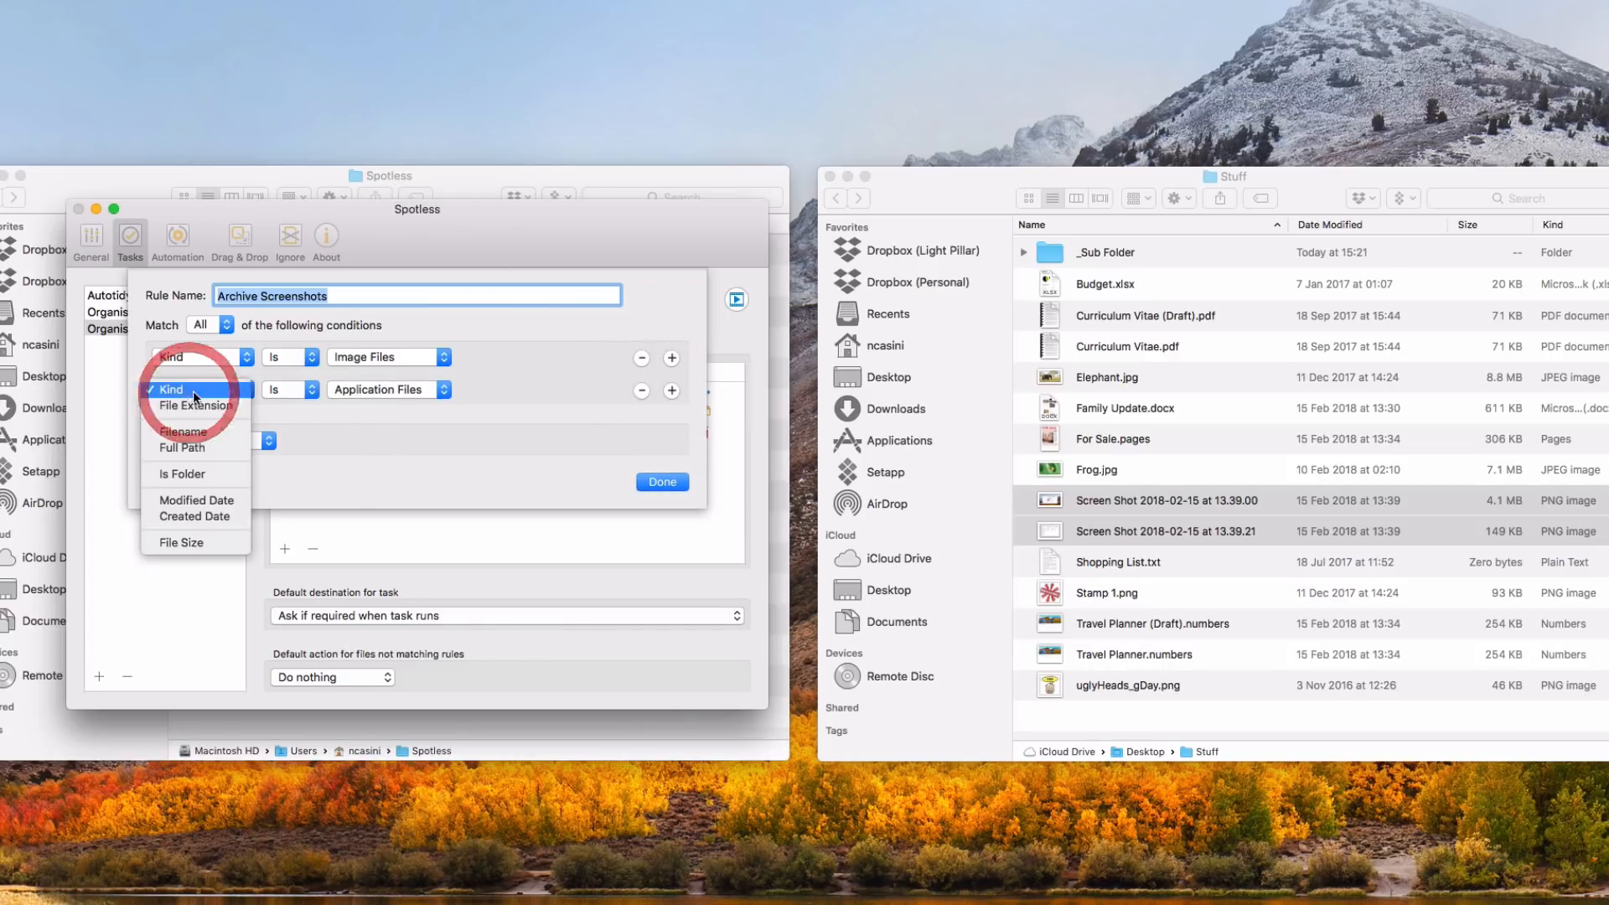
left_click(216, 435)
left_click(290, 393)
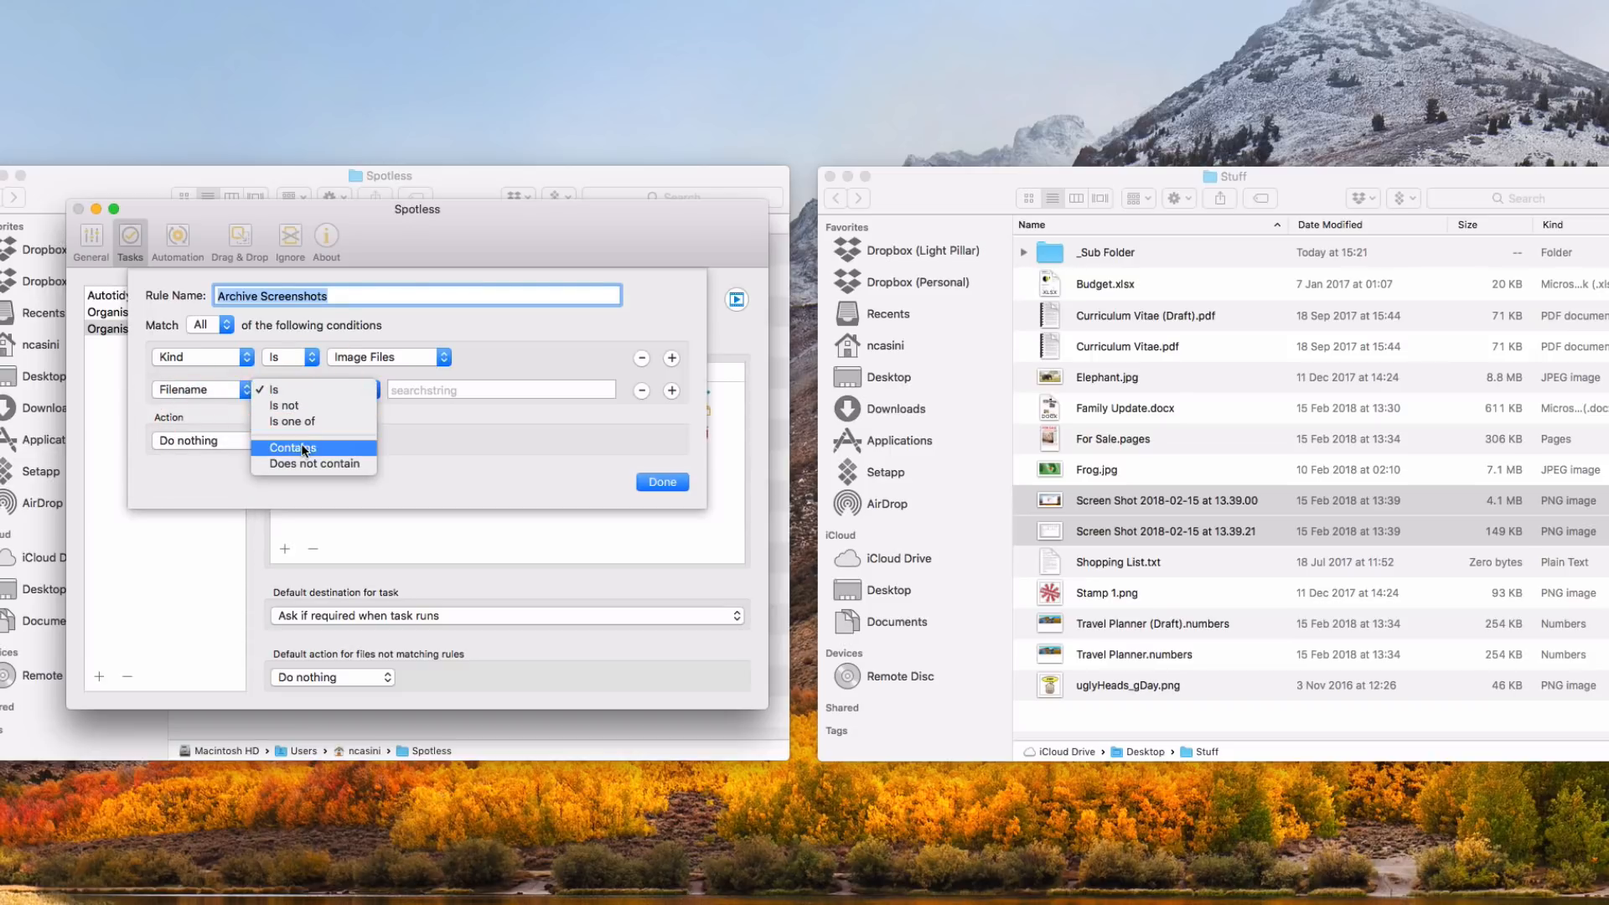
left_click(304, 447)
left_click(452, 391)
type("S")
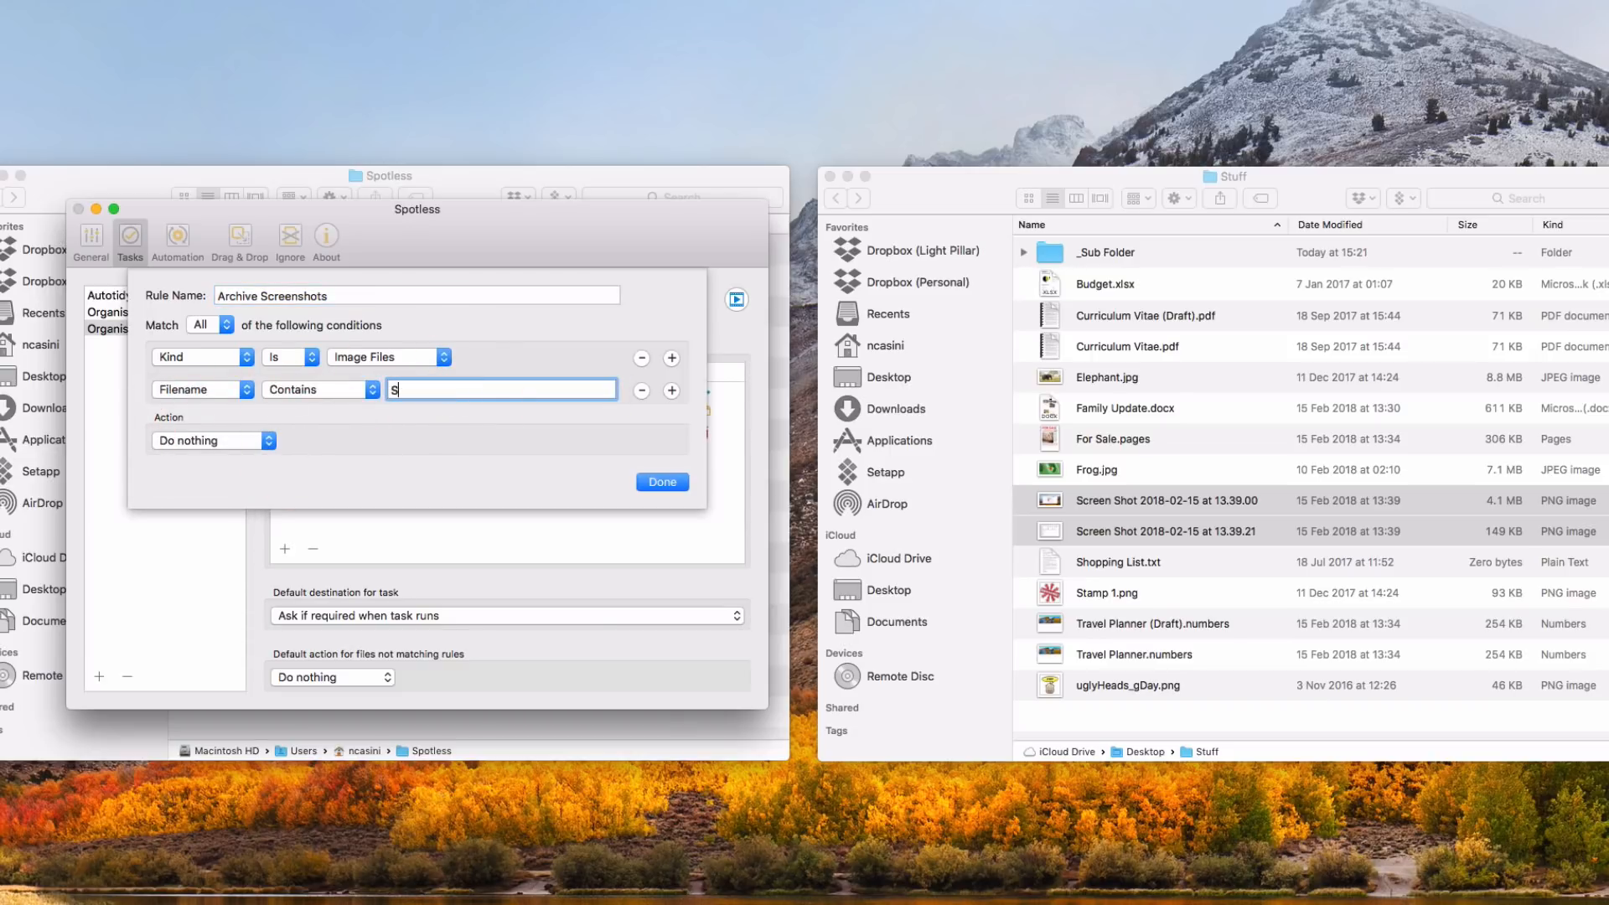
type("creen Shot")
left_click_drag(468, 391, 387, 390)
Make the Archive Screenshots rule move files to the subfolder Images/Screenshots of the task's default destination, and save the rule
left_click(270, 443)
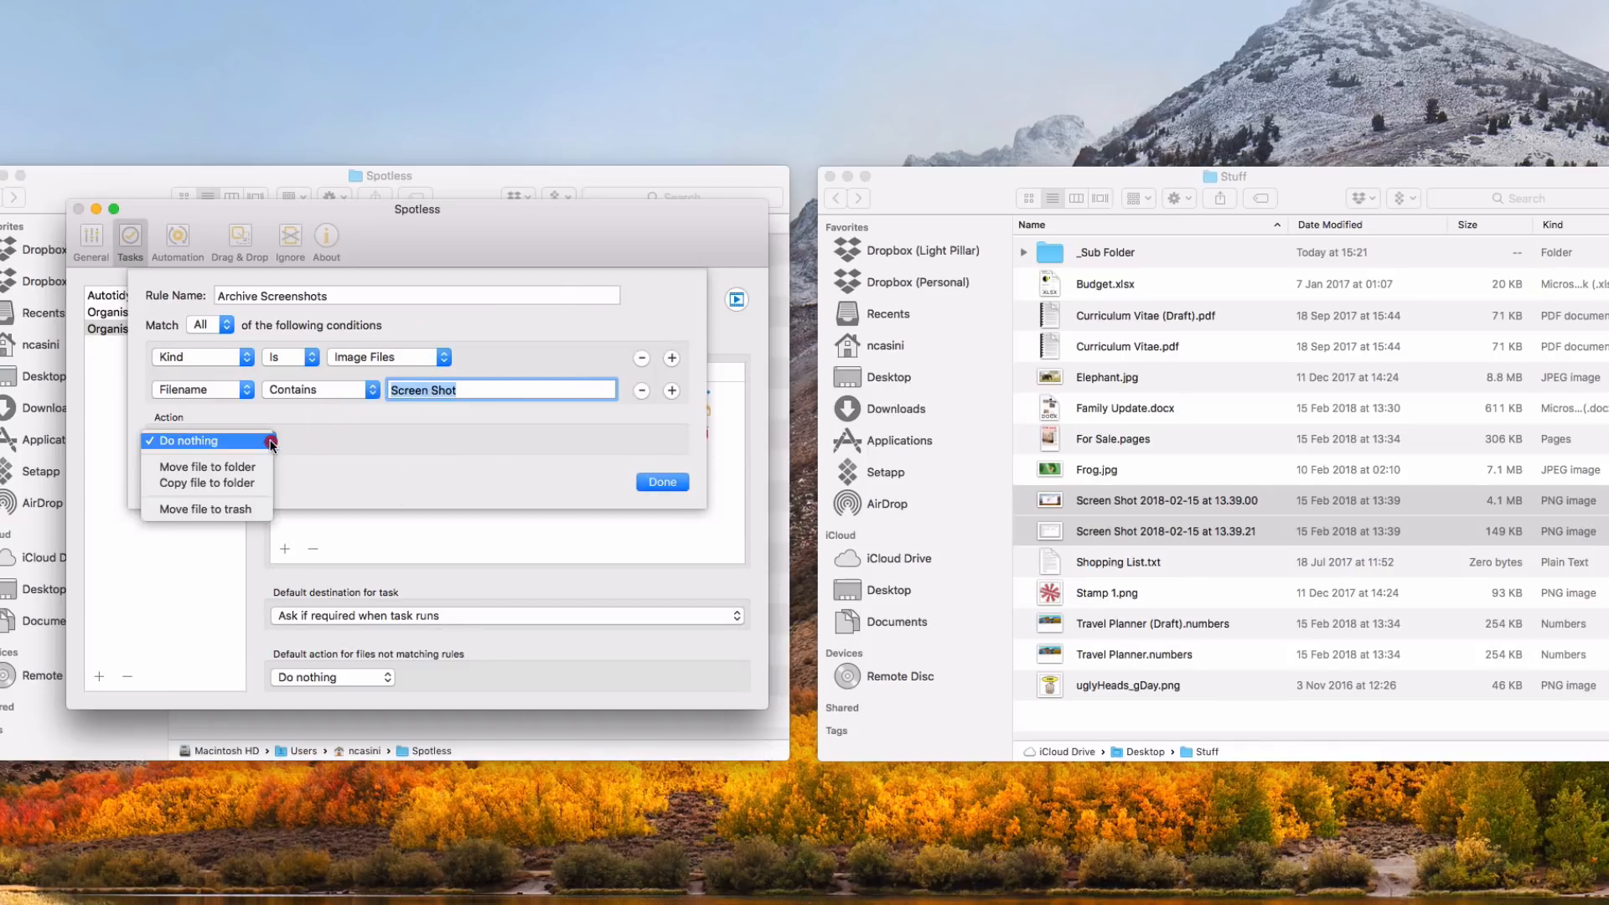
left_click(251, 466)
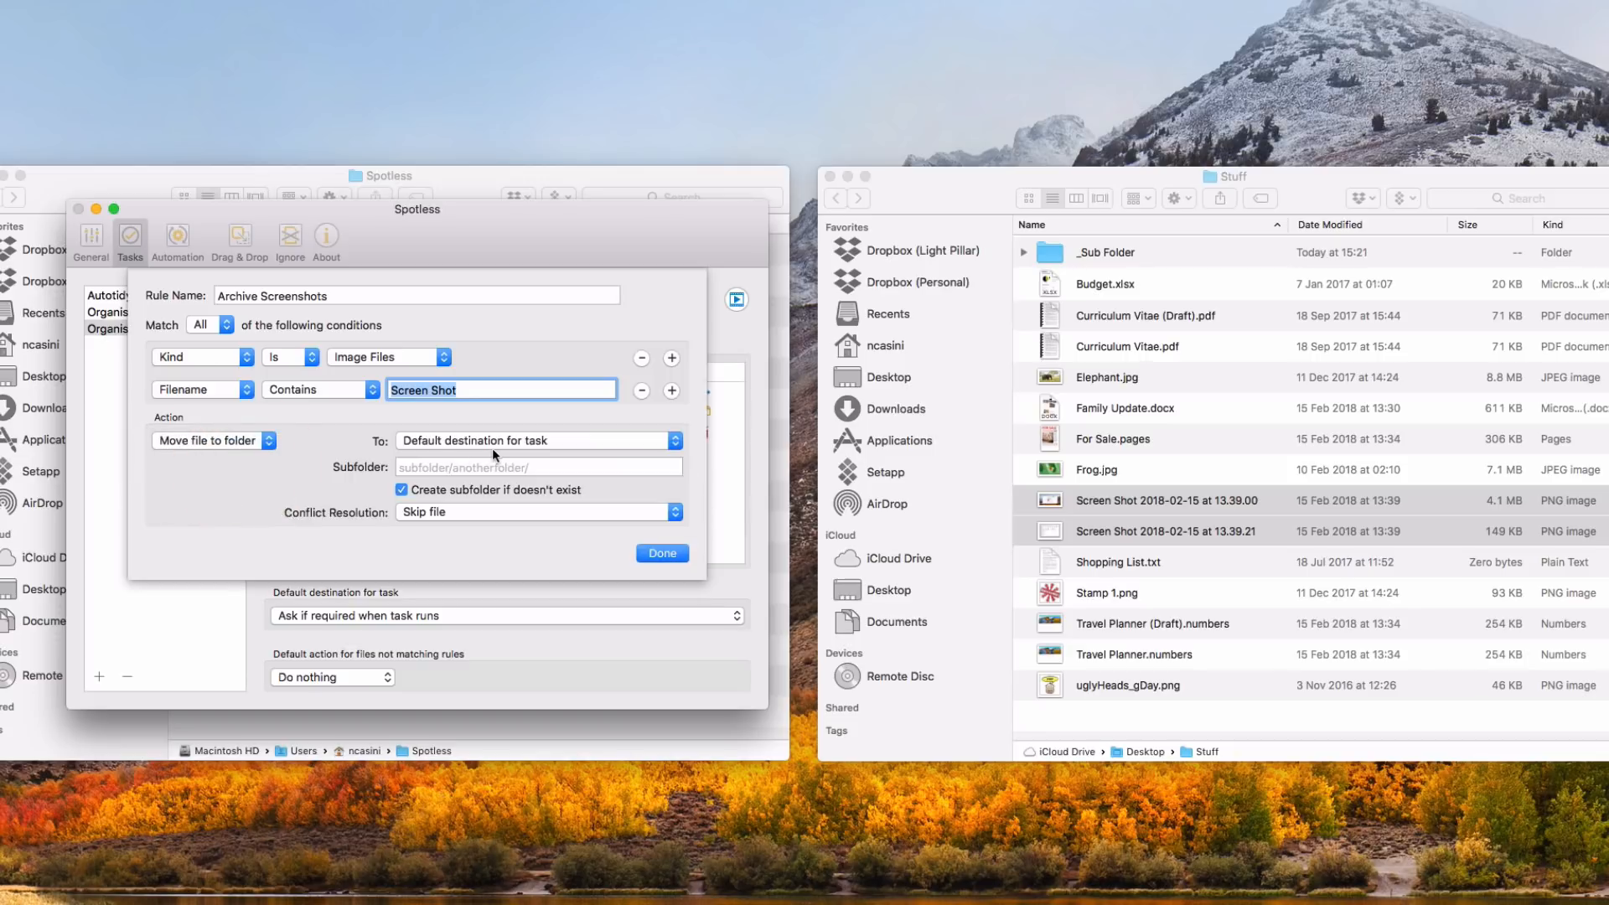
left_click(438, 469)
type("Images/")
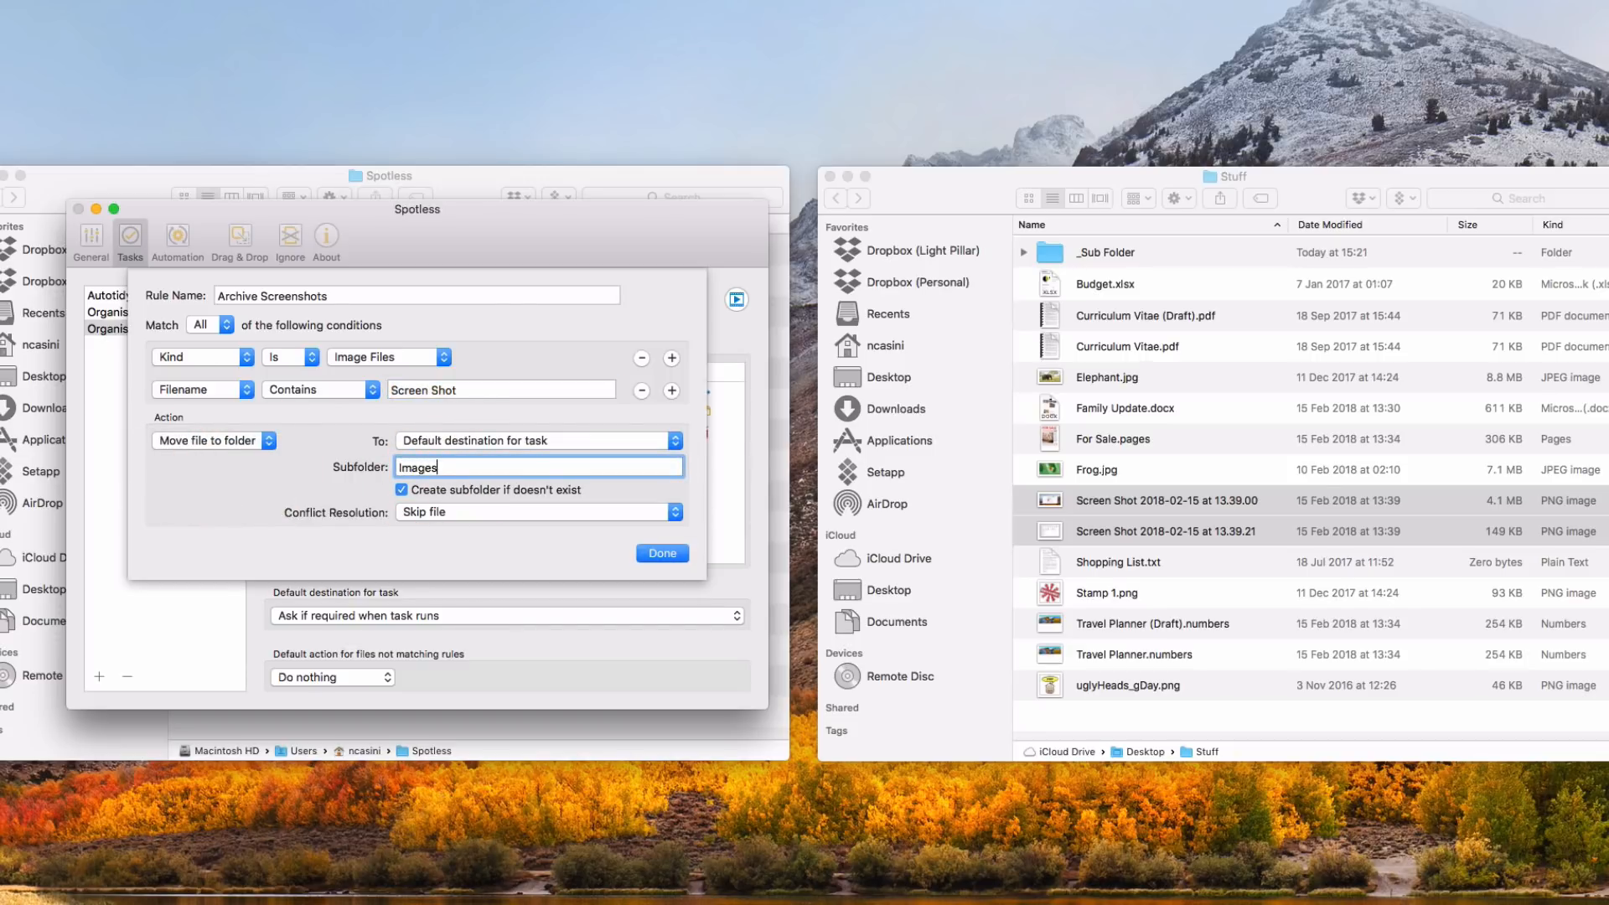
type("Screenshots")
left_click(655, 552)
Examine the order in which the four file processing rules of the Organise Stuff Folder task are listed
left_click_drag(433, 230, 816, 215)
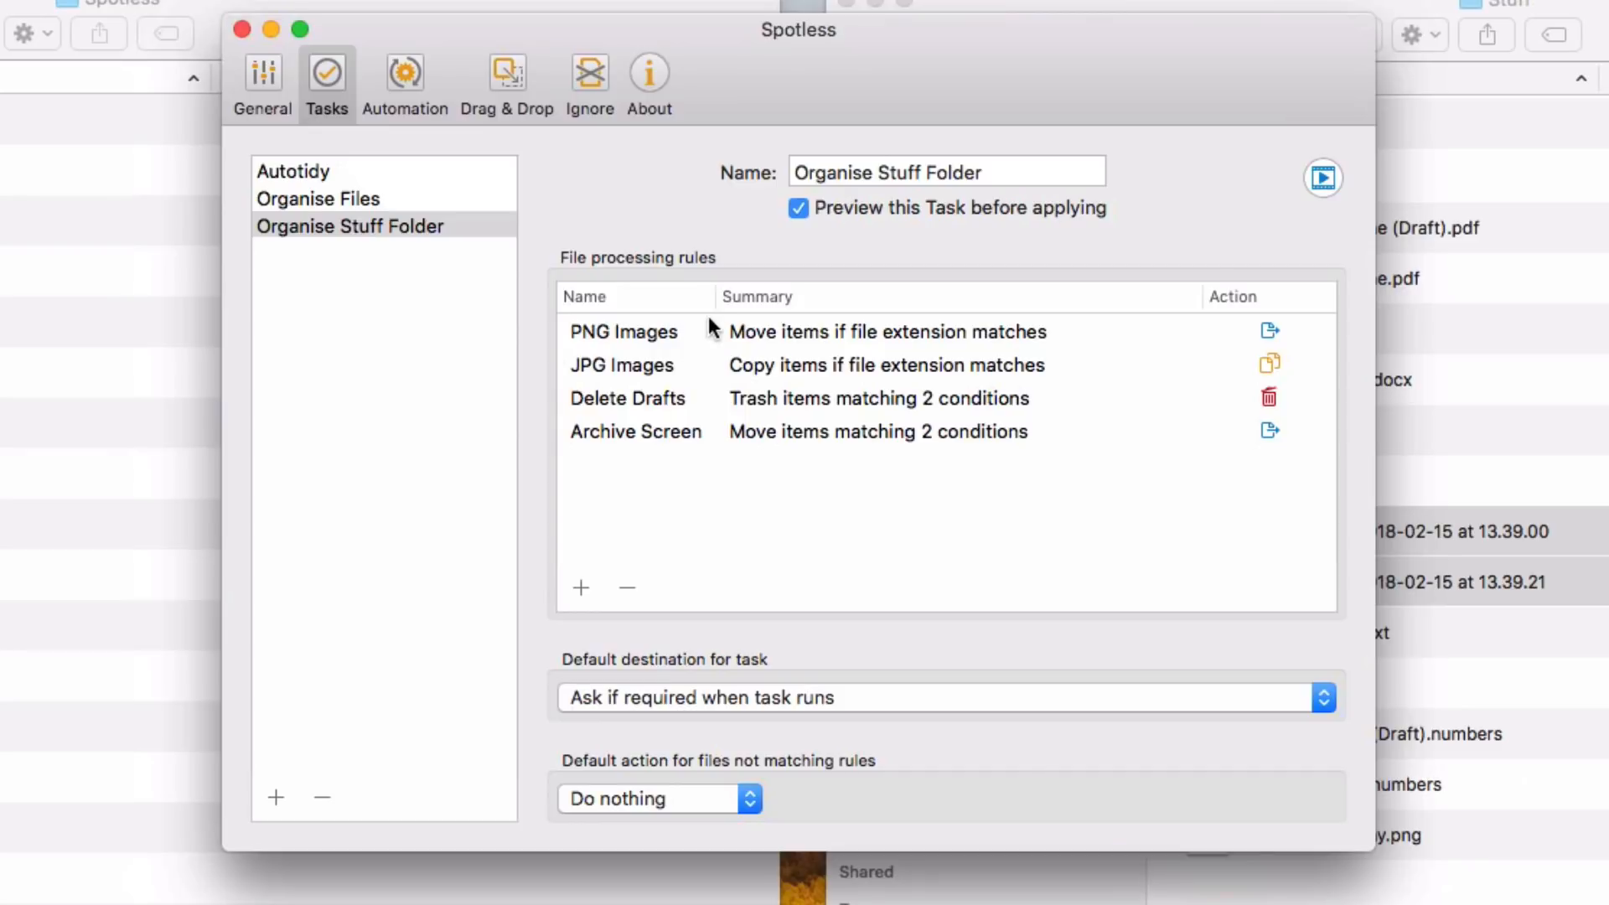
left_click(641, 336)
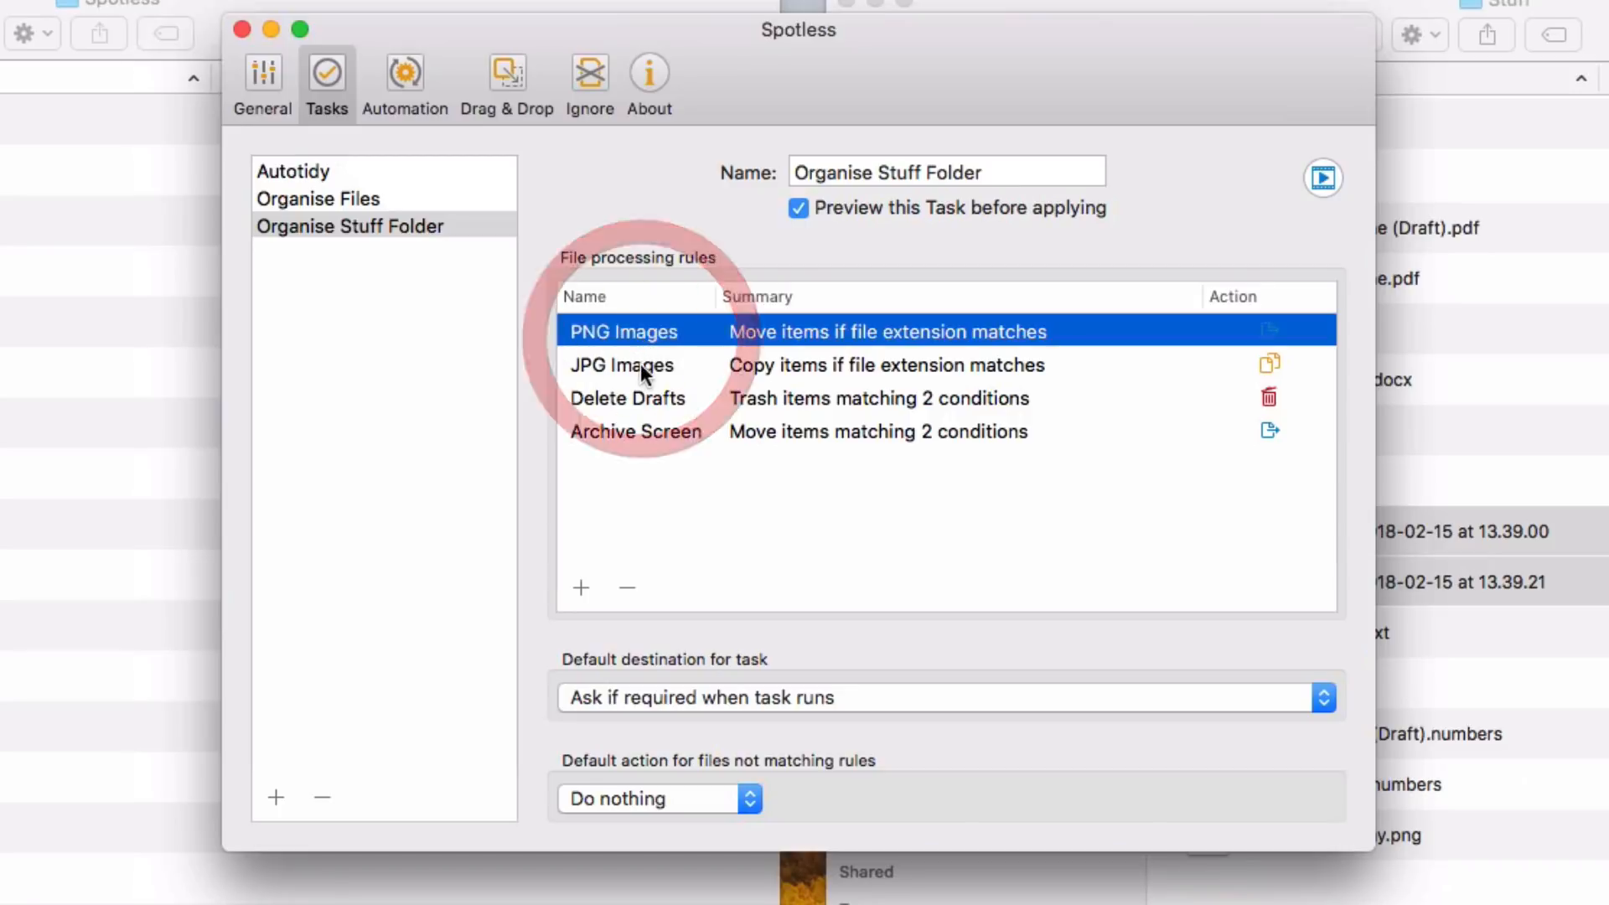
left_click(640, 363)
left_click(640, 399)
left_click(639, 430)
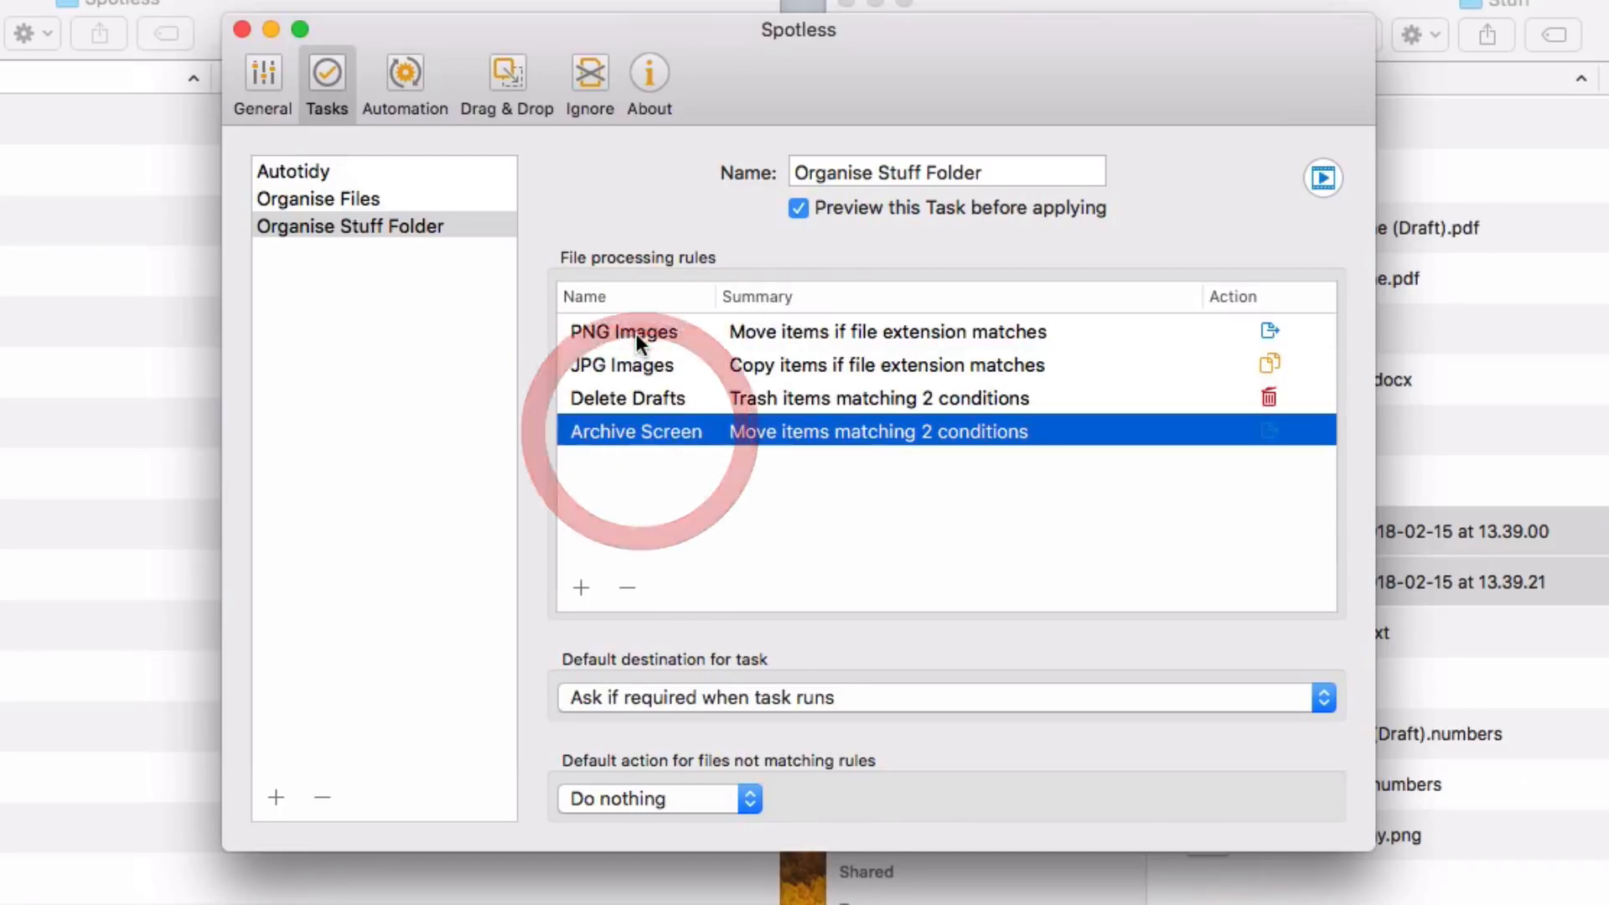
left_click(637, 333)
left_click(647, 463)
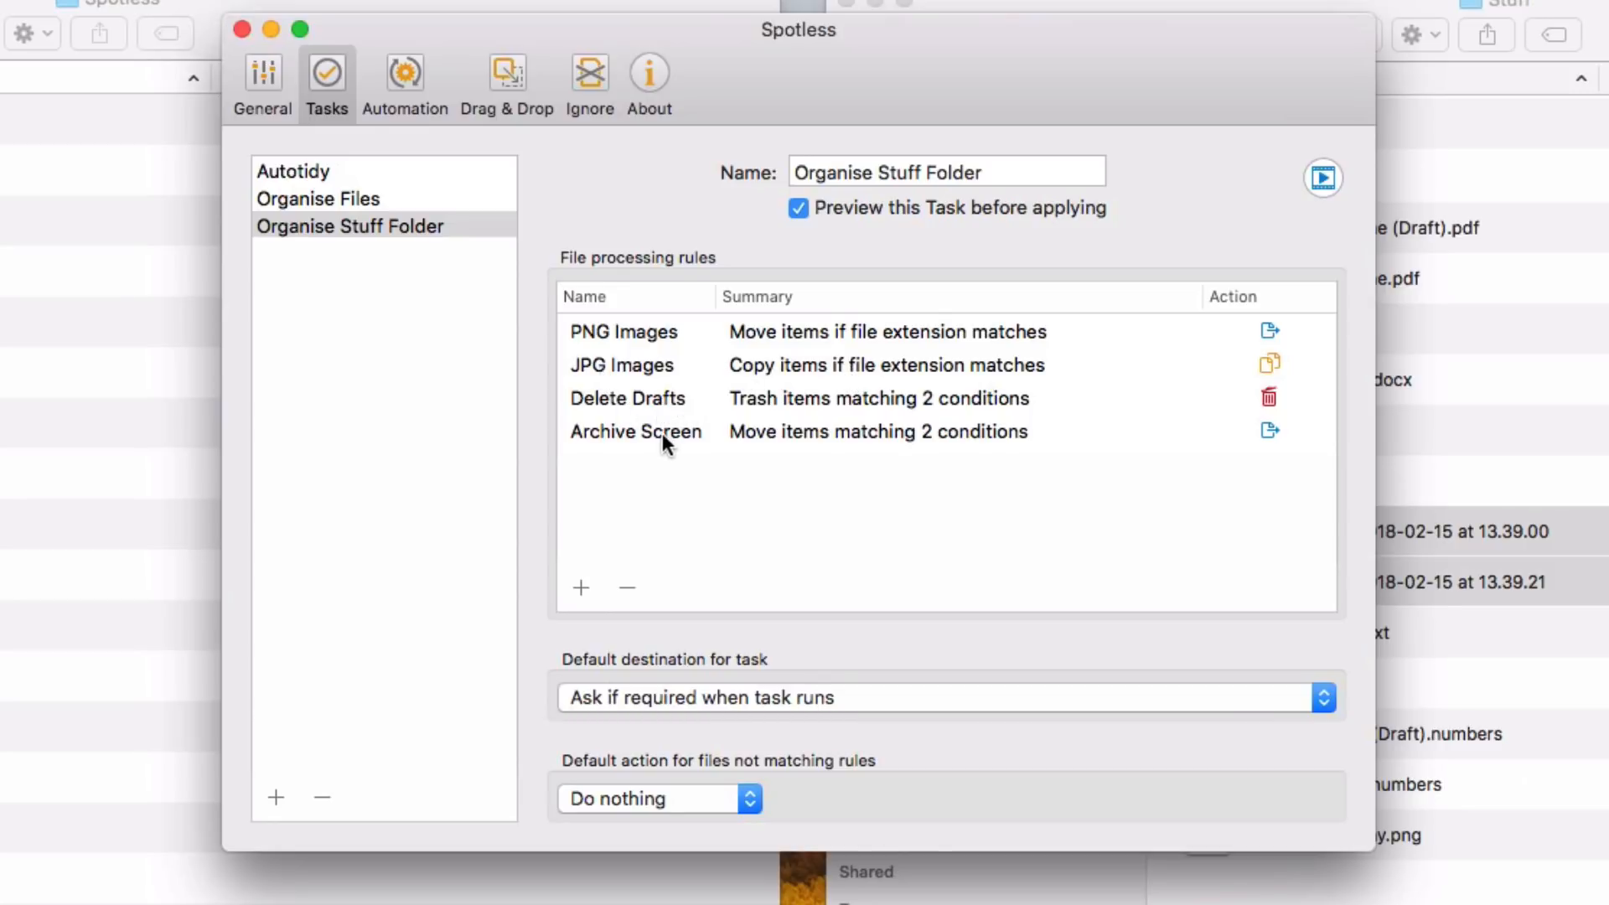
Widen the Name column and reorder the rules so Delete Drafts comes first and Archive Screenshots second, ahead of PNG Images
left_click_drag(843, 311, 828, 310)
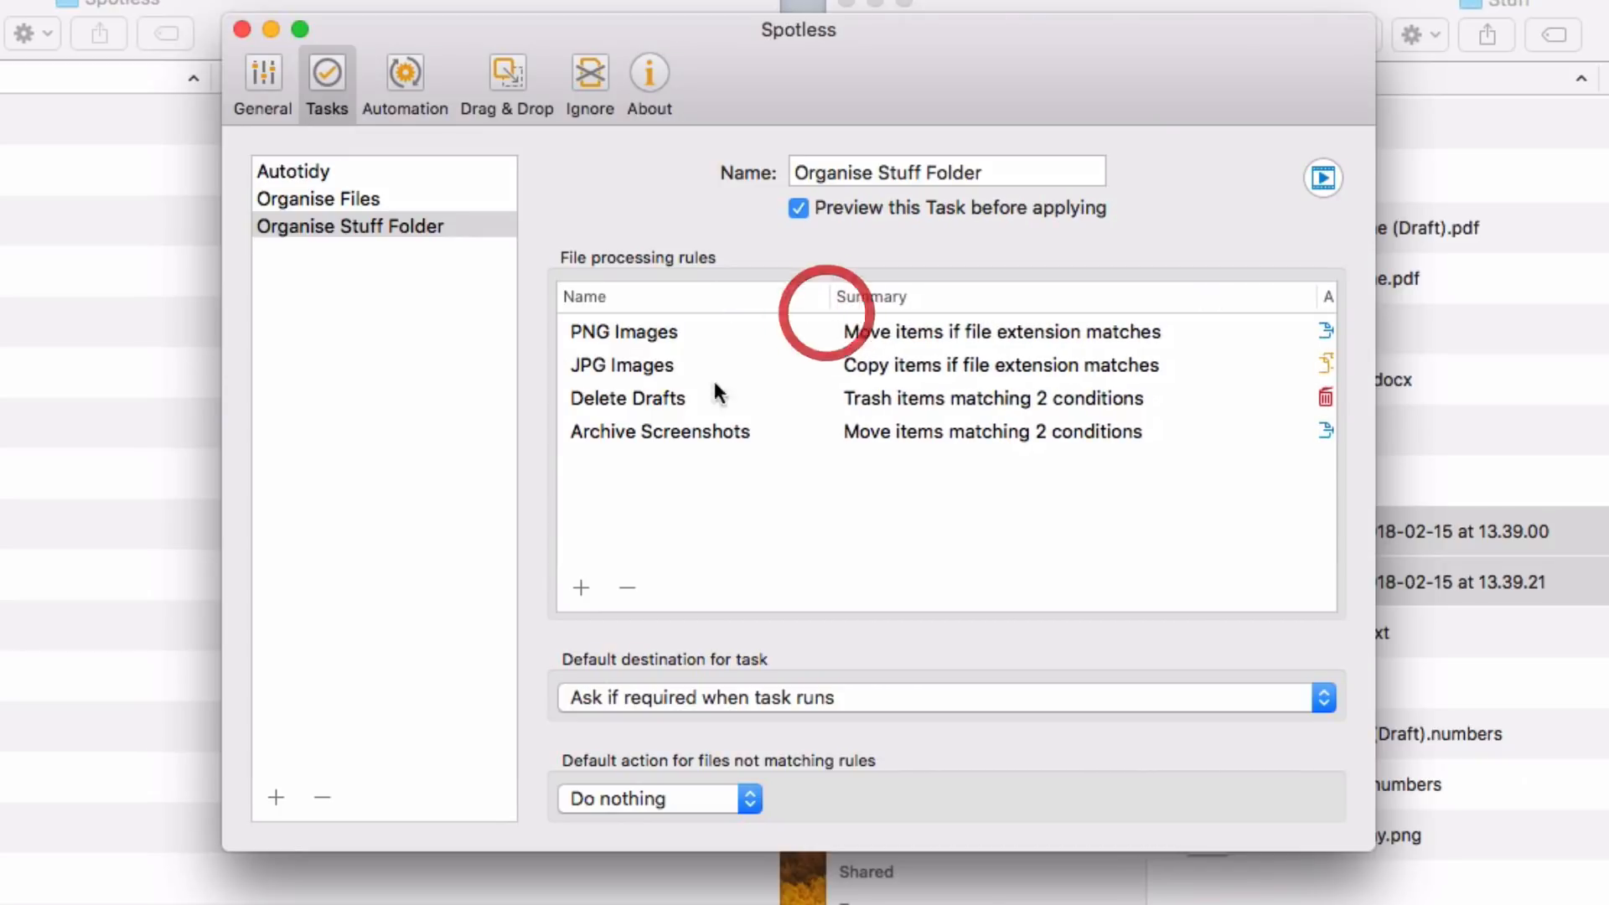
left_click(626, 433)
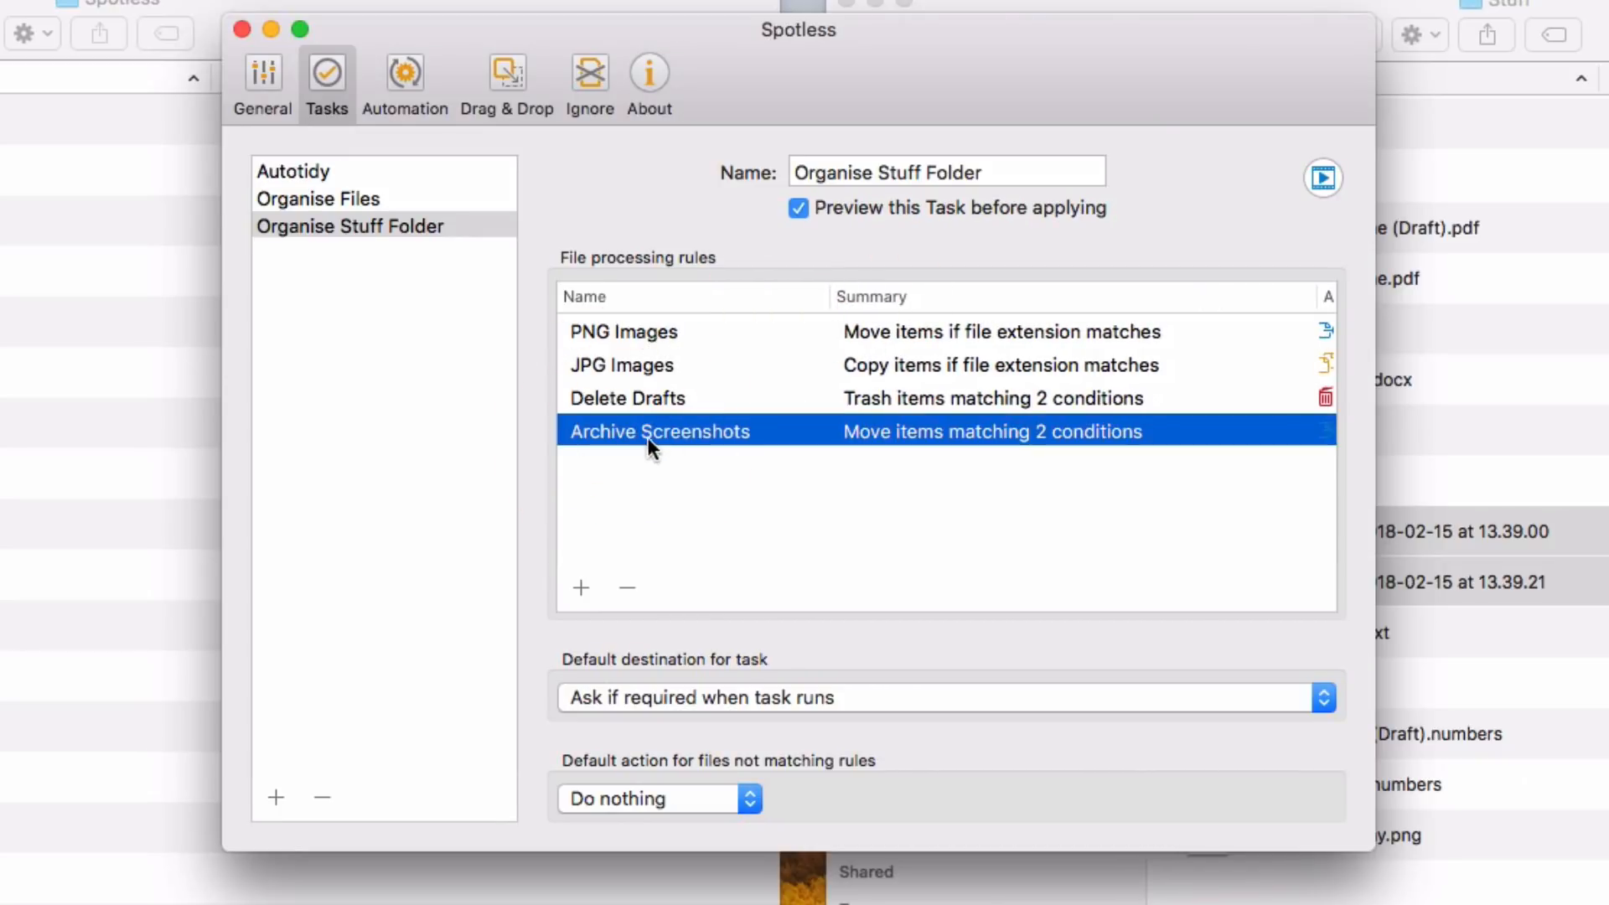
left_click(630, 367)
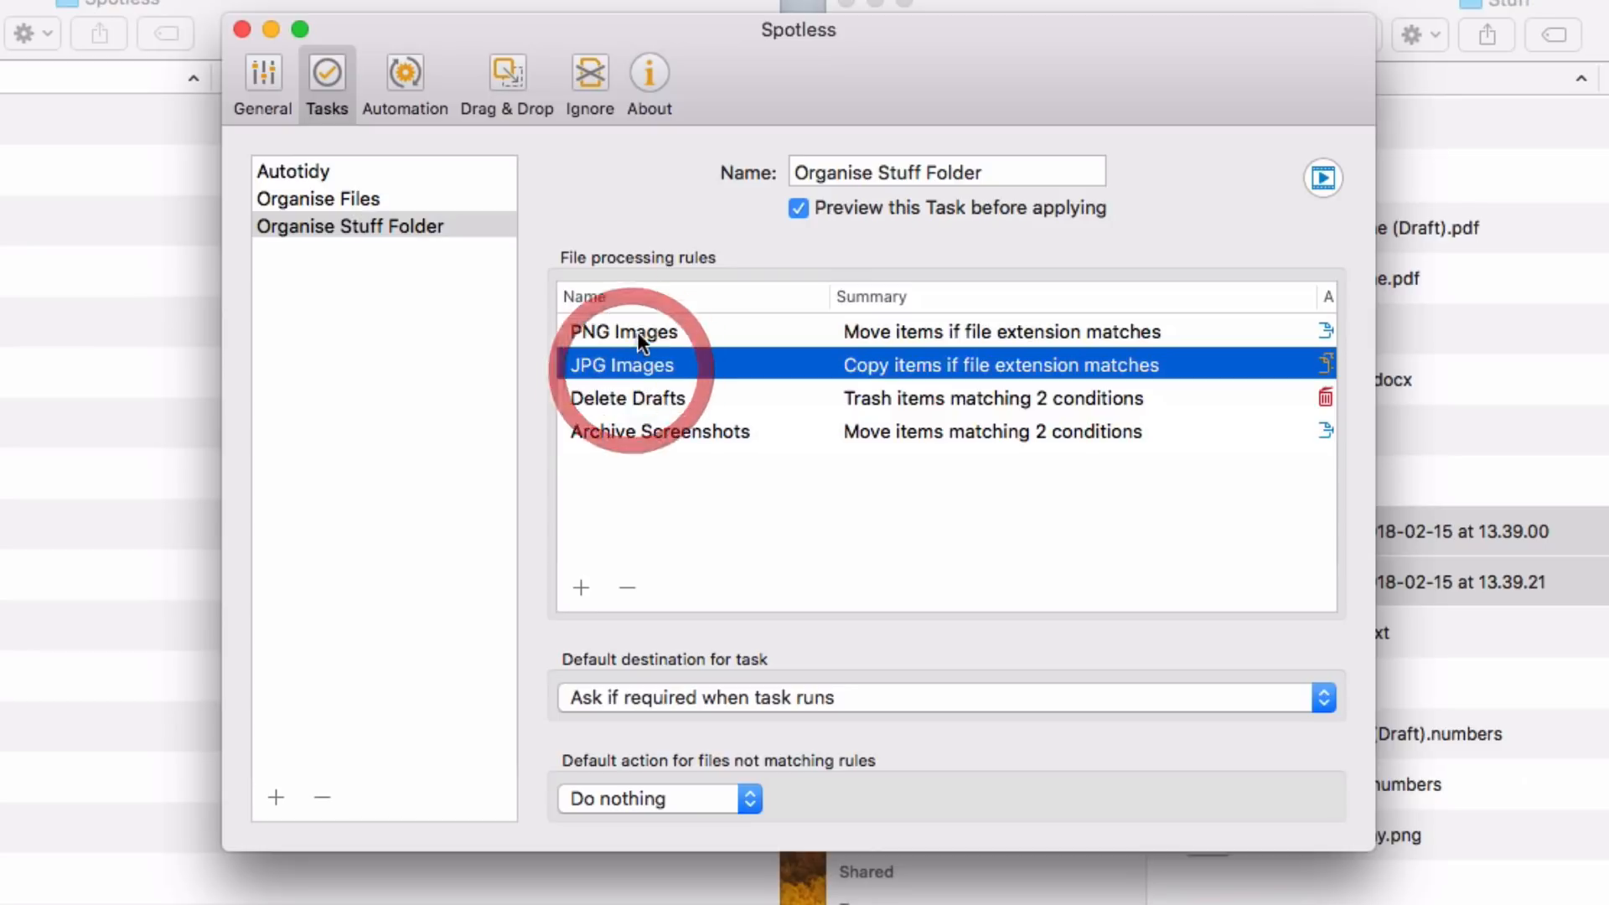
left_click(637, 332)
left_click(637, 490)
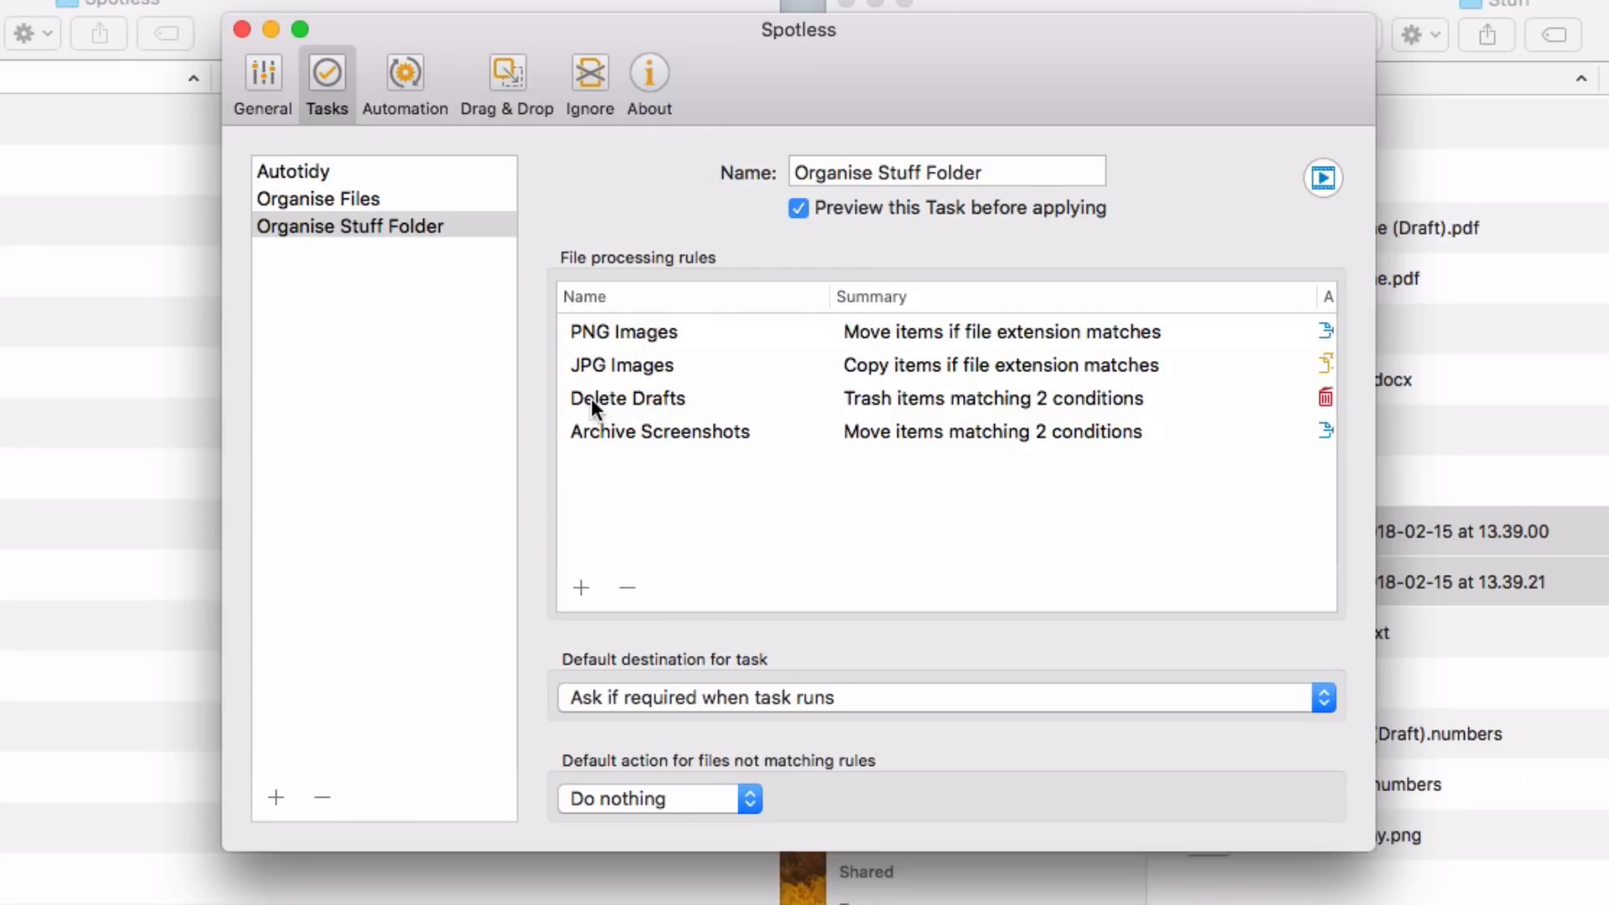
left_click_drag(591, 399, 620, 327)
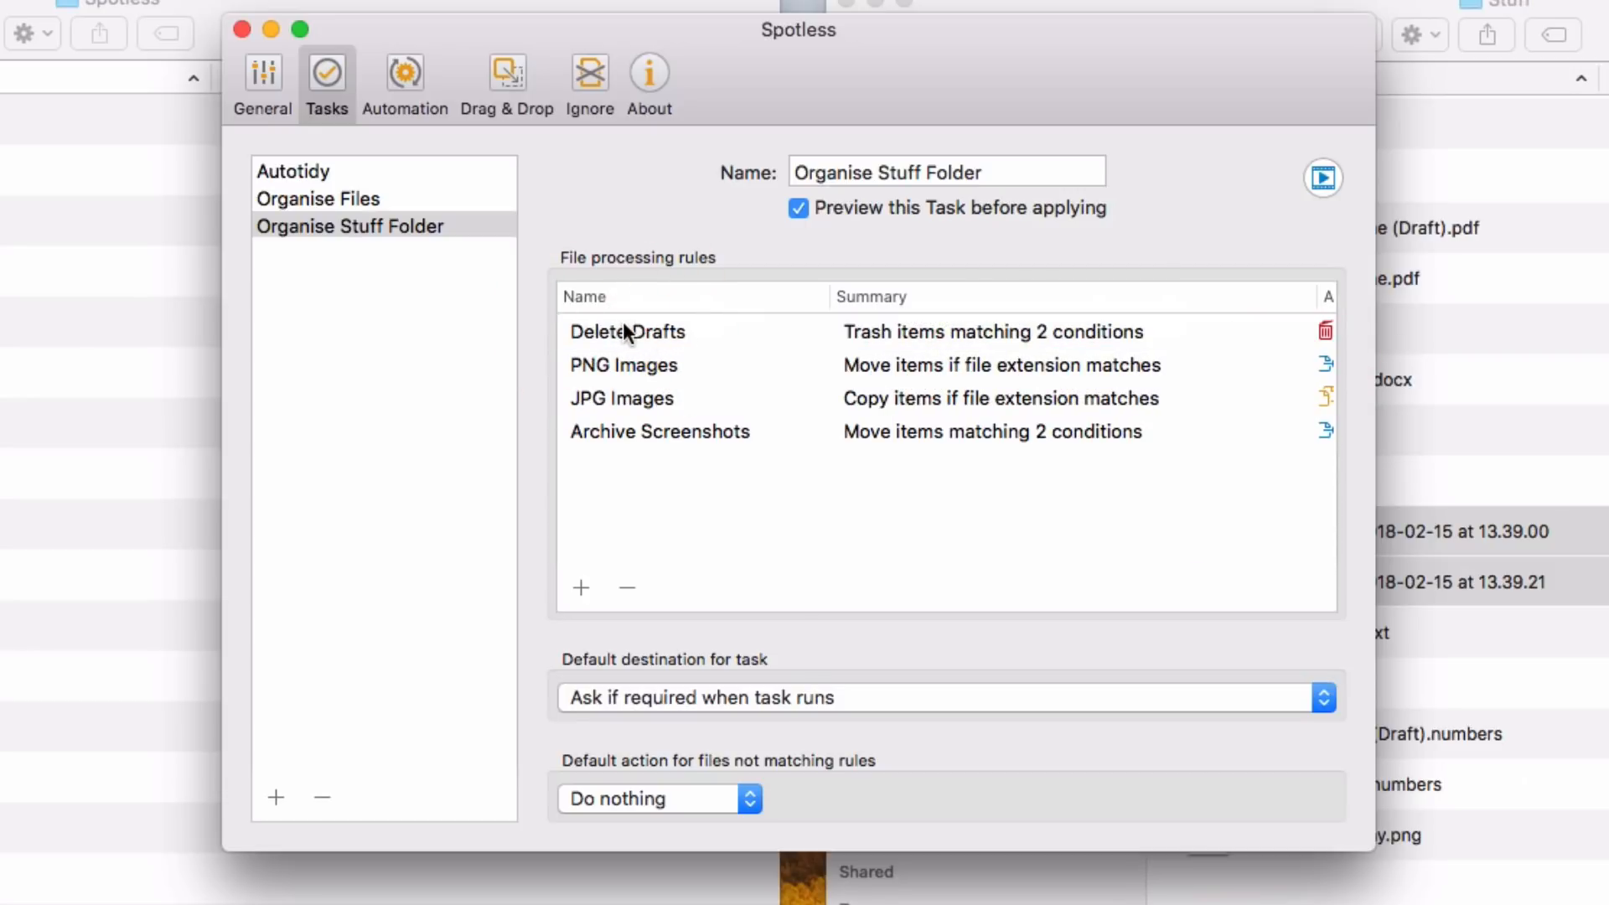
left_click_drag(620, 433, 613, 343)
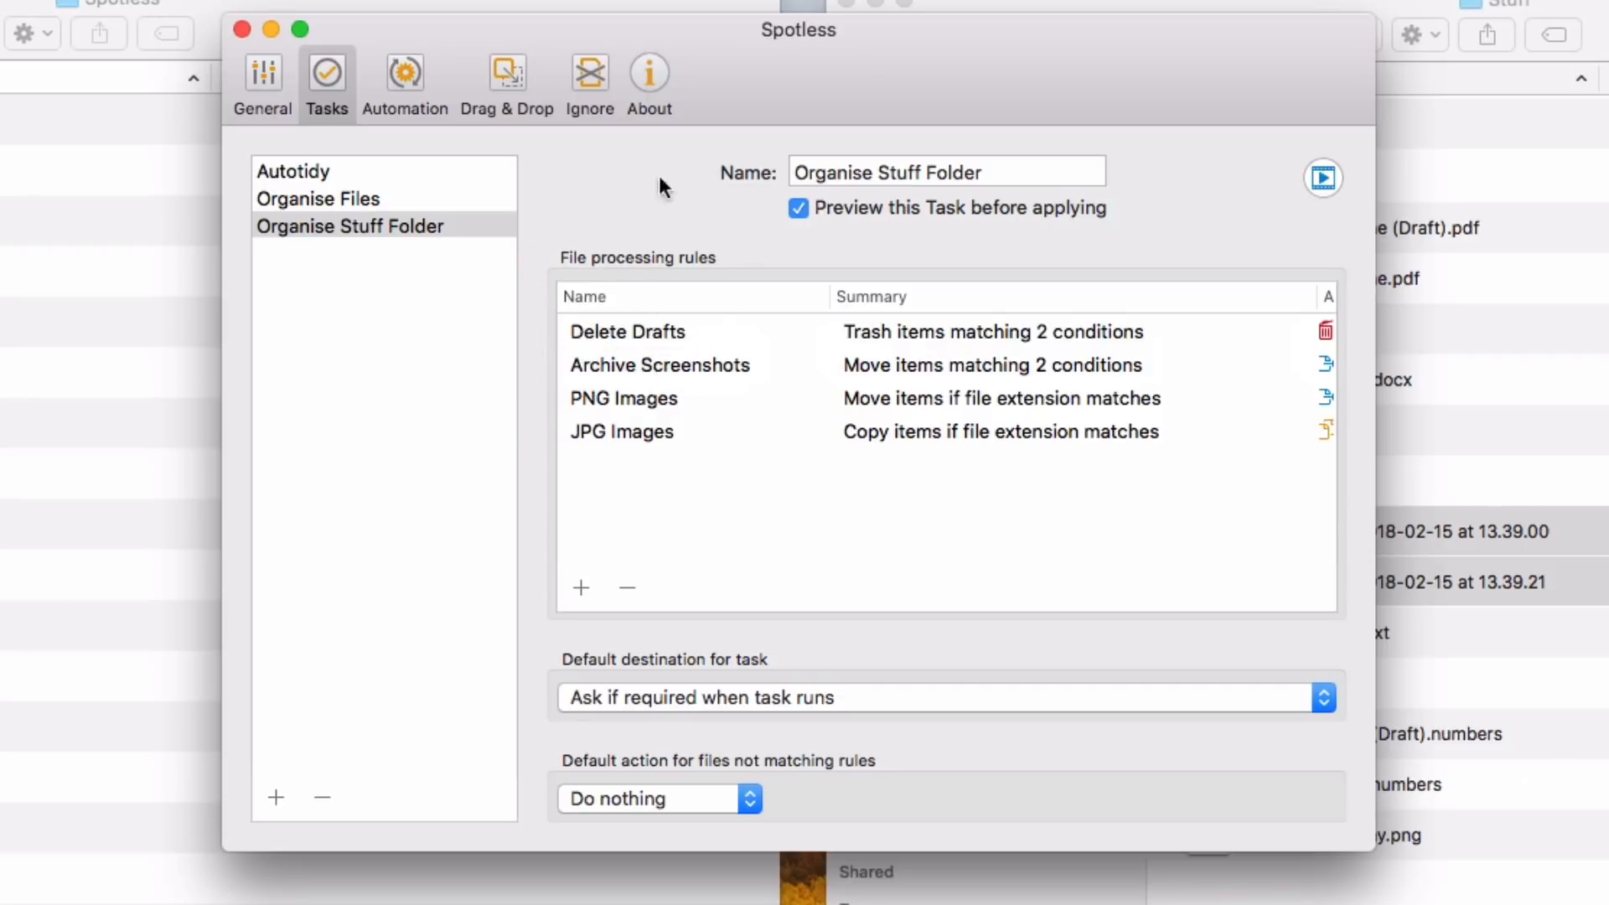
left_click(676, 336)
left_click(677, 365)
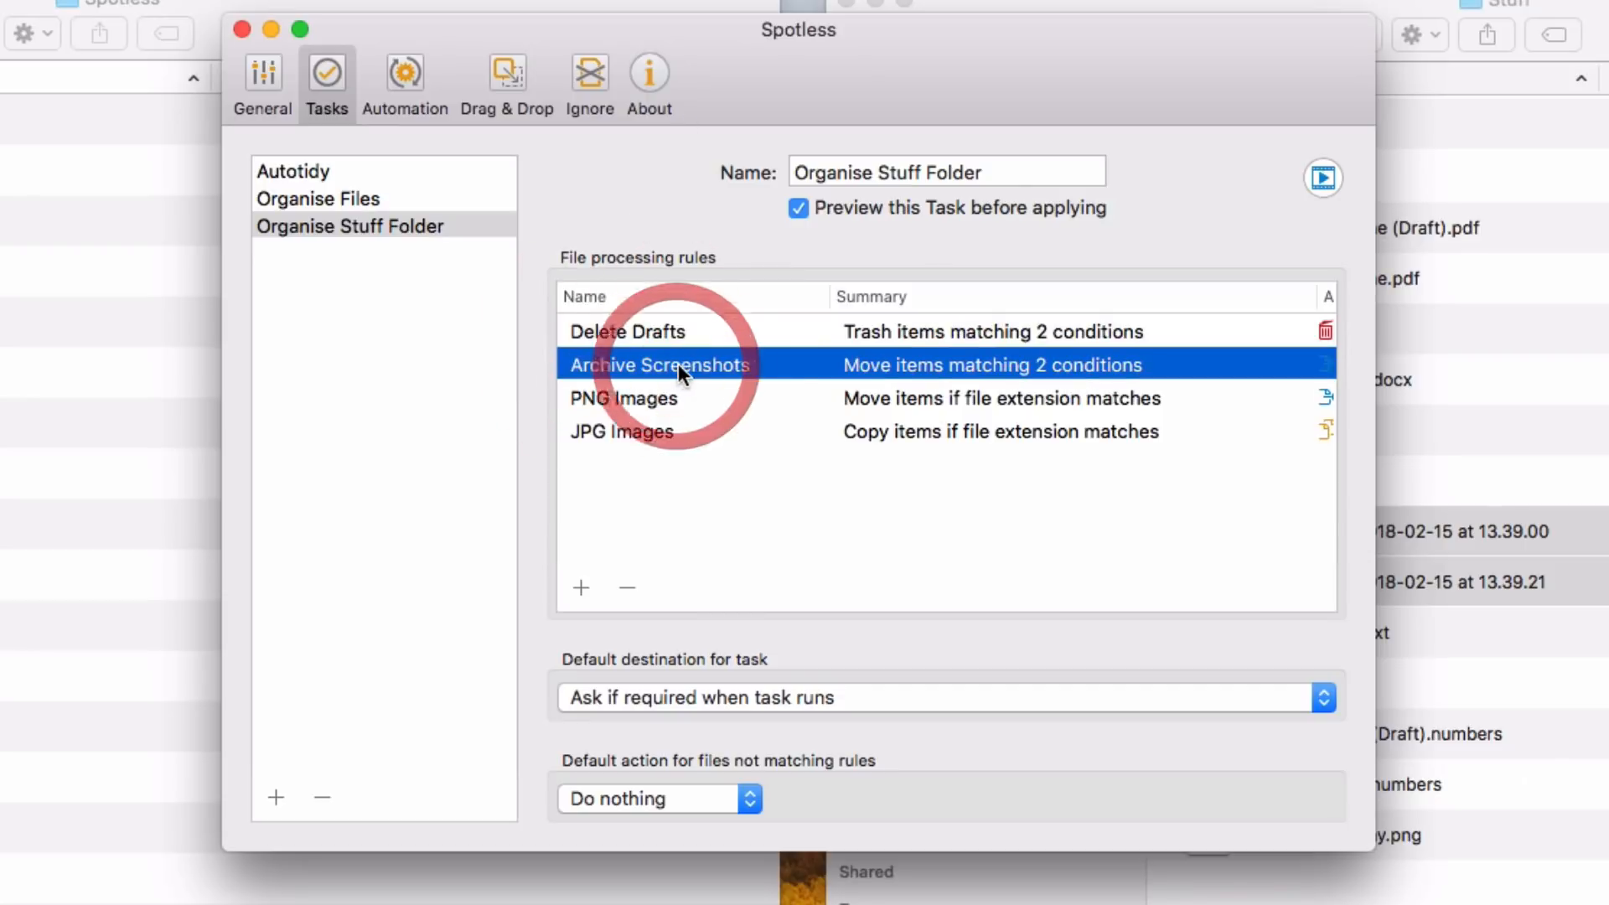
left_click(632, 399)
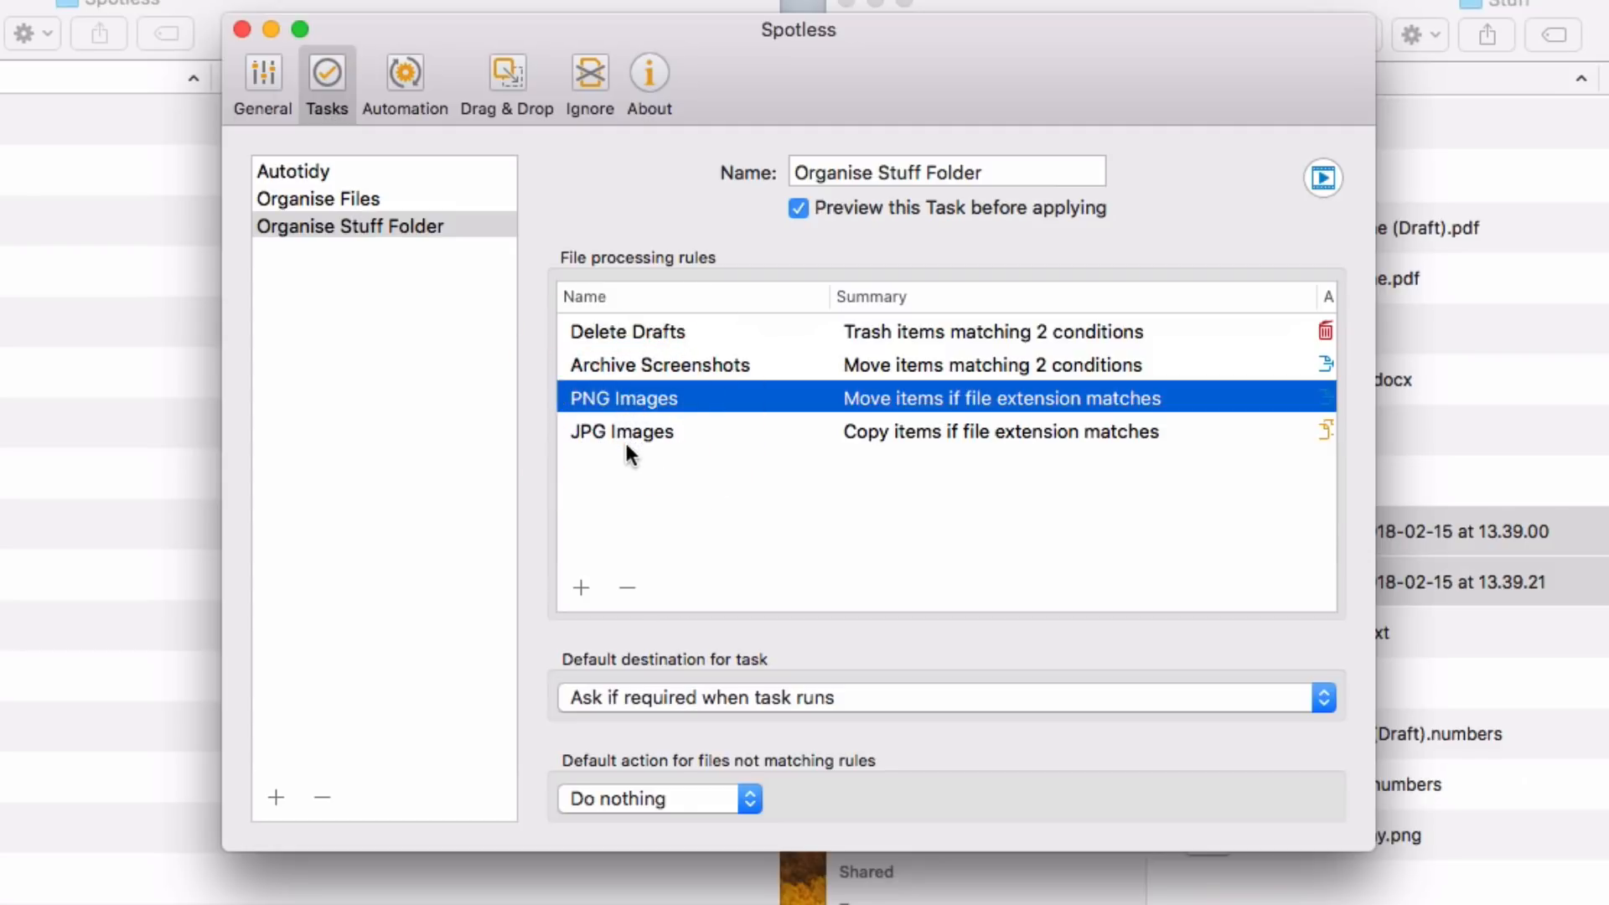
Set the default destination for the Organise Stuff Folder task to the Spotless folder
left_click_drag(738, 103, 659, 103)
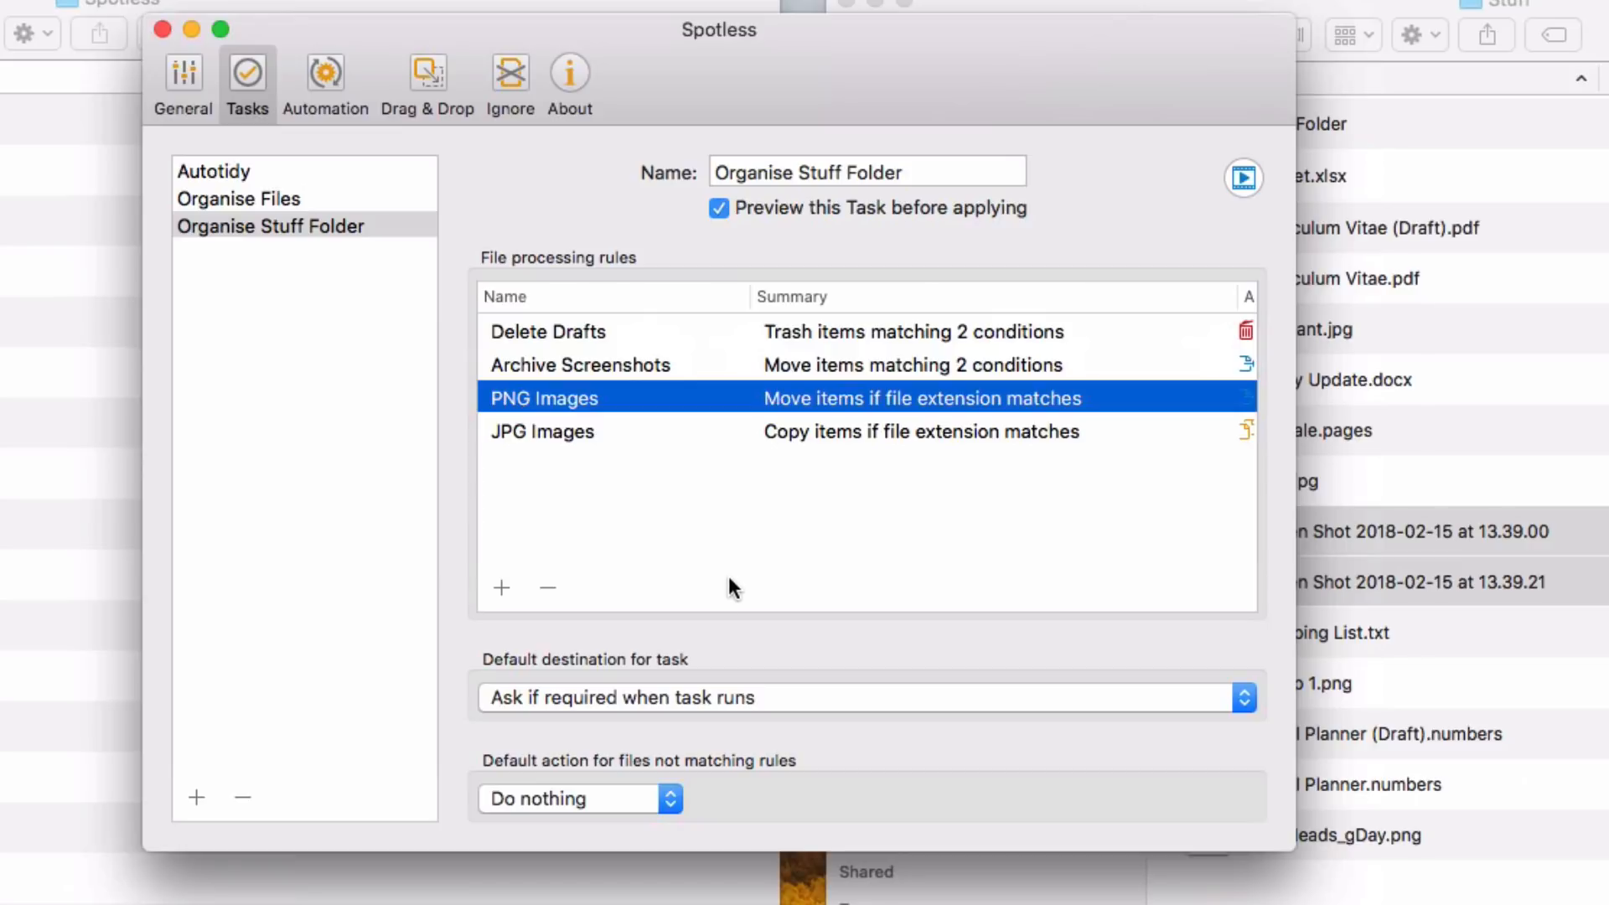
left_click(744, 567)
left_click(679, 698)
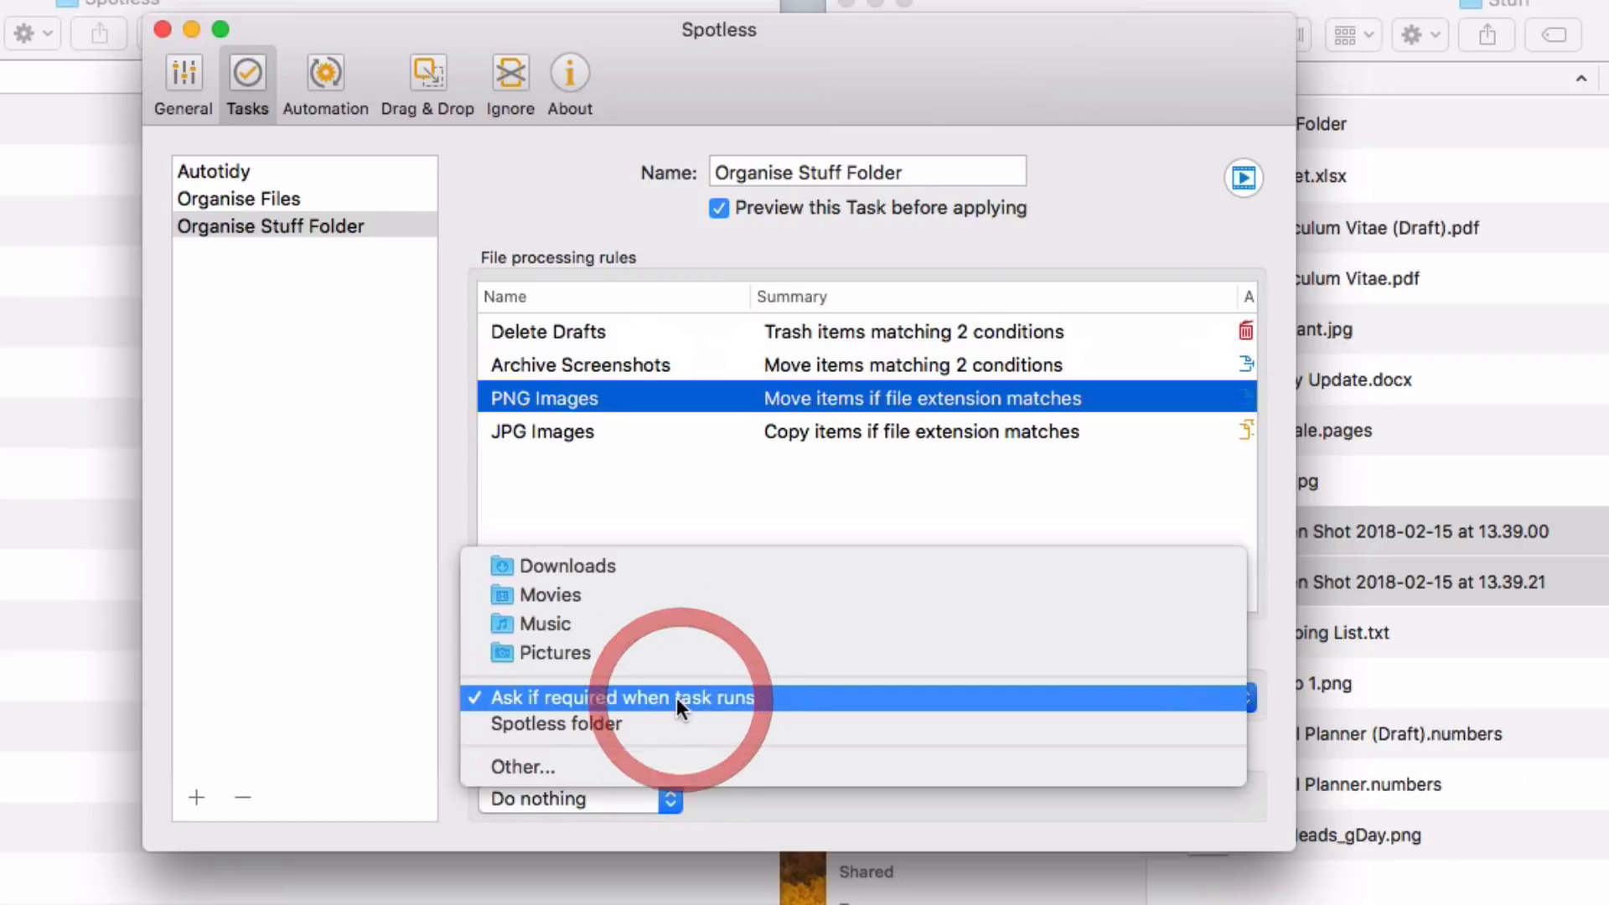
left_click(597, 723)
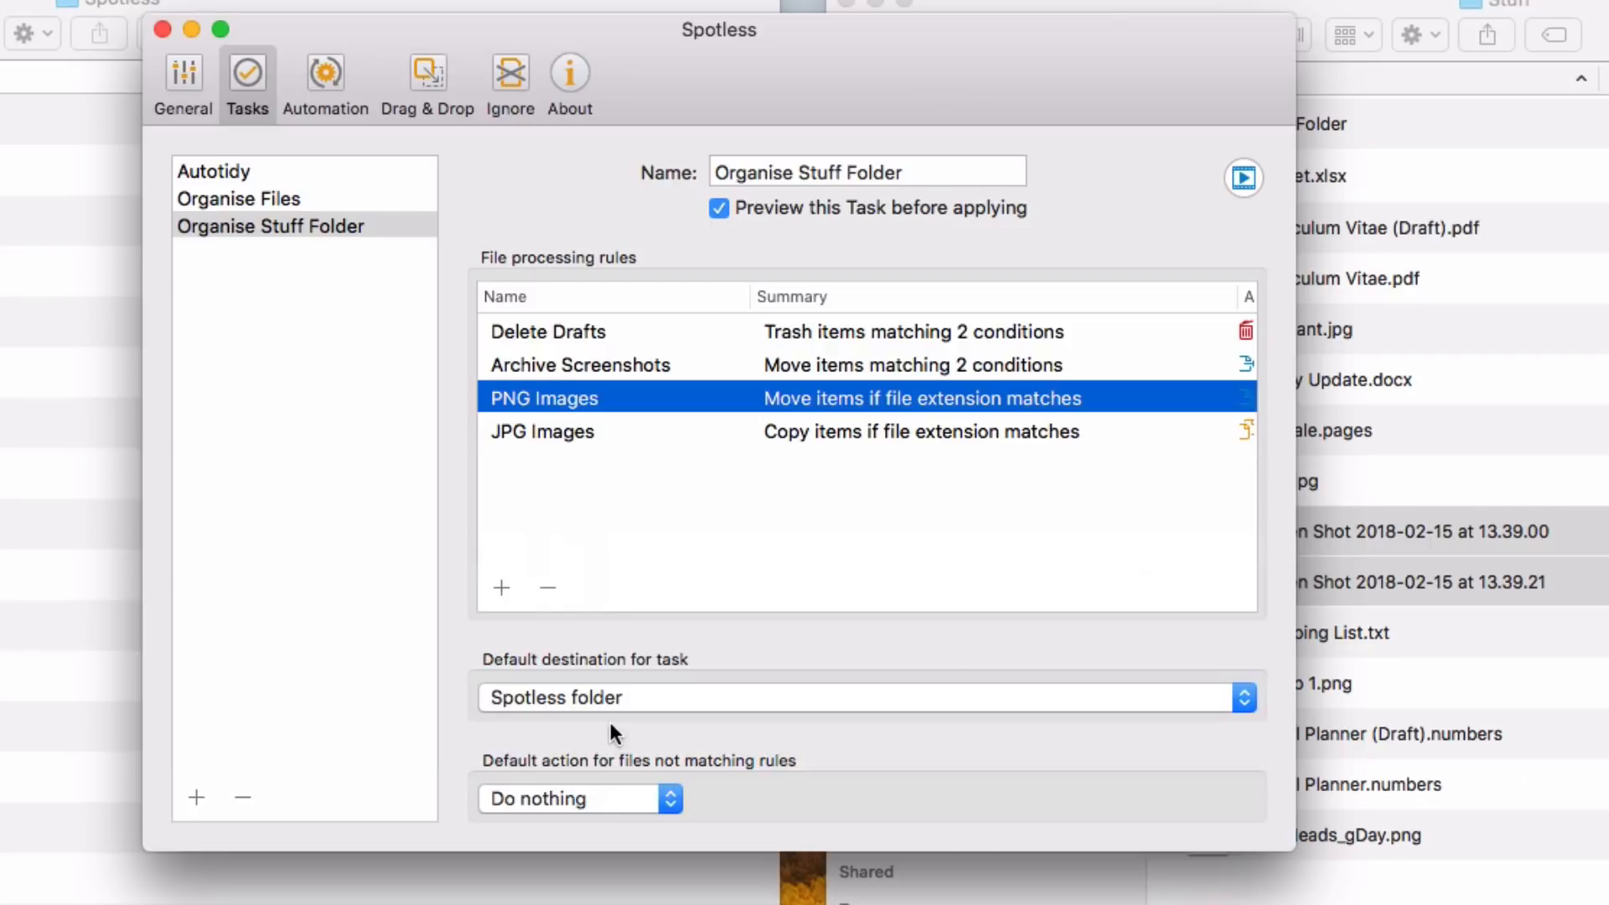
Check For Sale.pages and Family Update.docx in the Stuff folder and review the default action choices for files not matching rules
left_click_drag(866, 89, 471, 132)
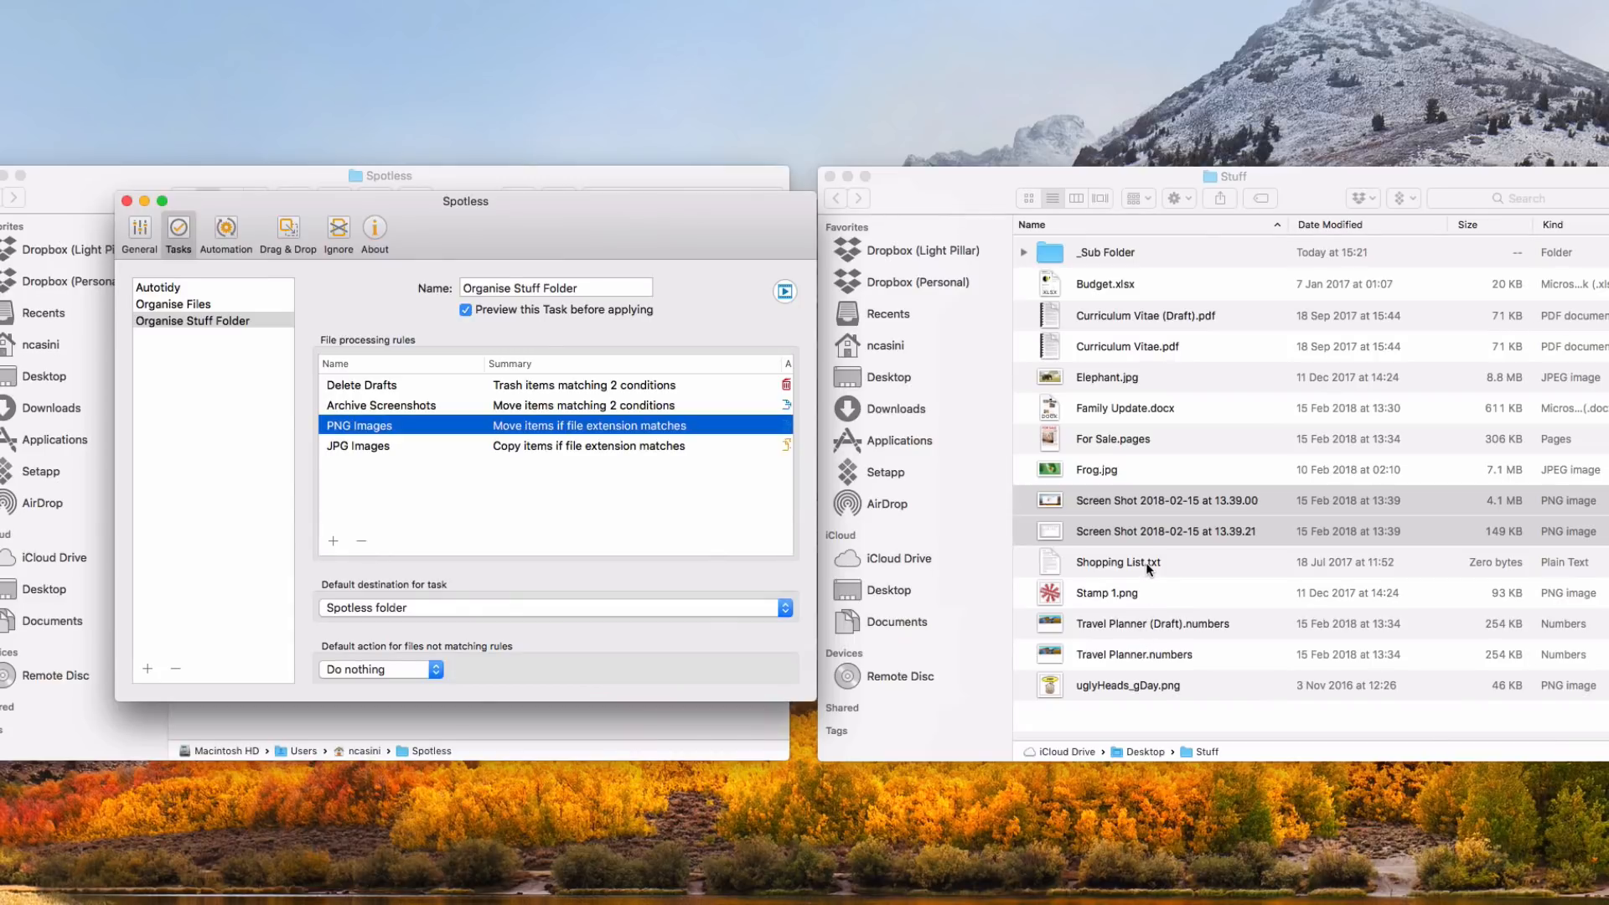
left_click(1135, 437)
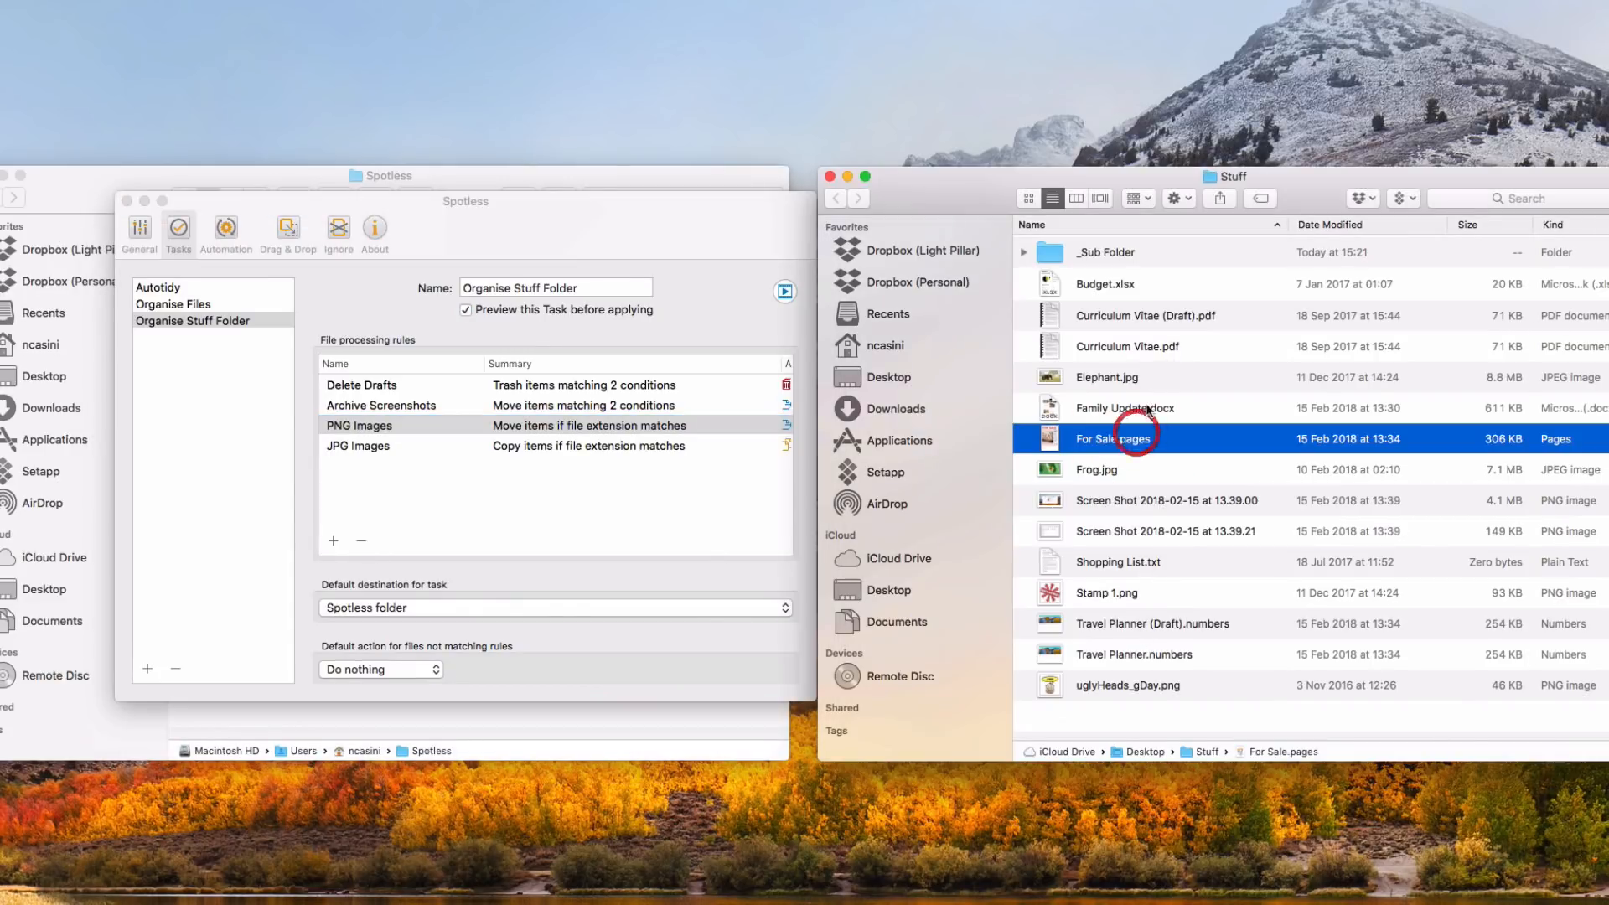
left_click(1145, 408)
left_click(518, 576)
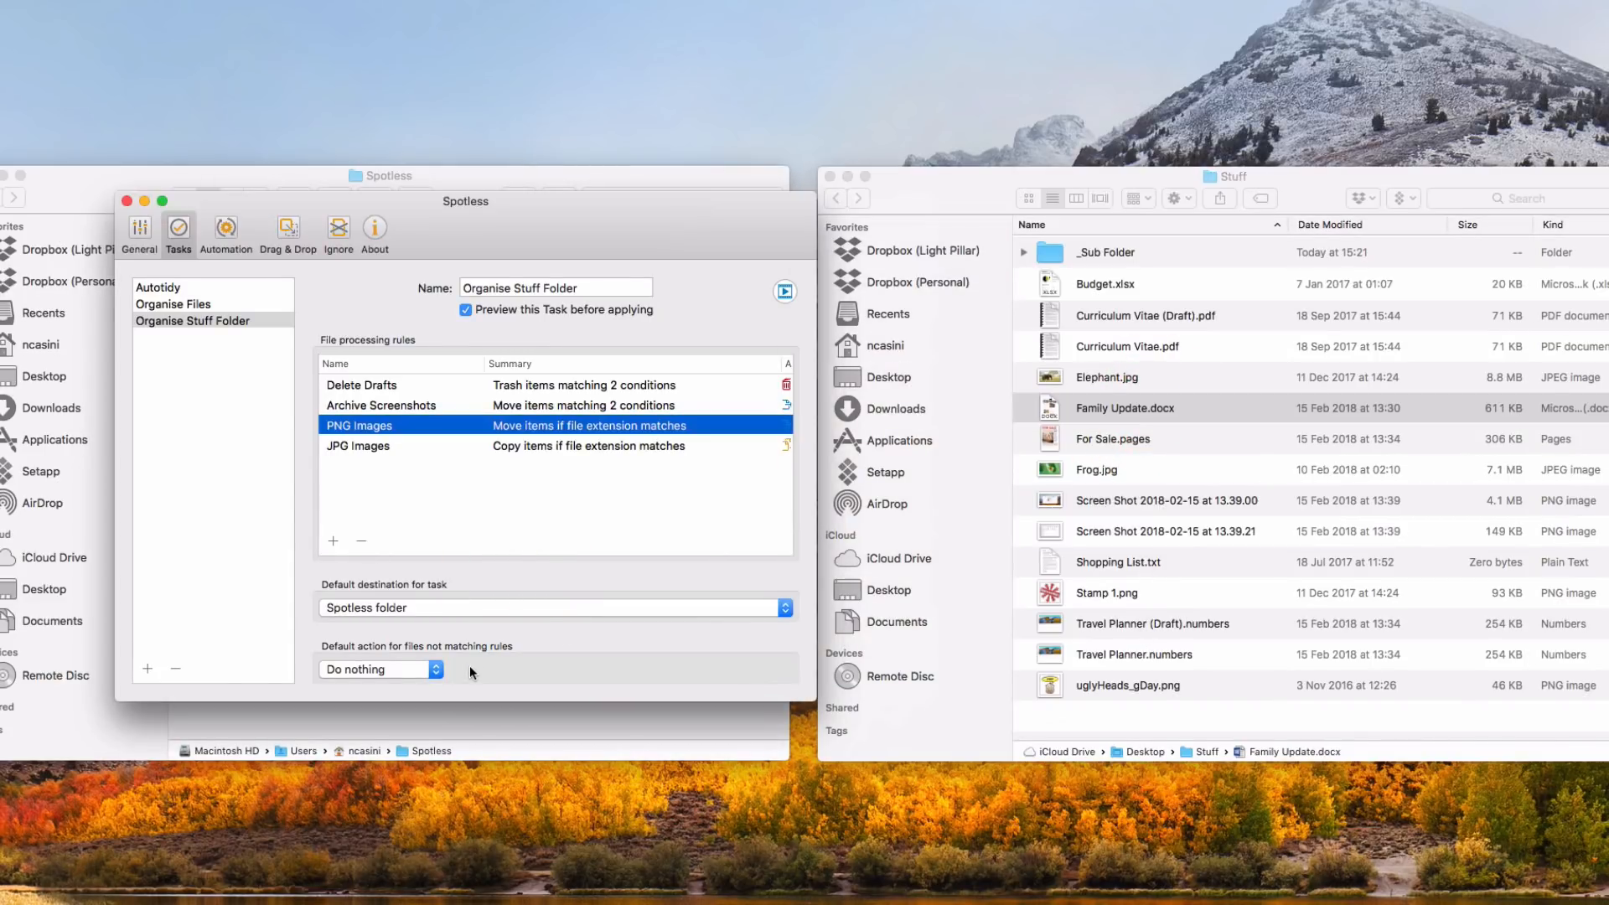
left_click(435, 671)
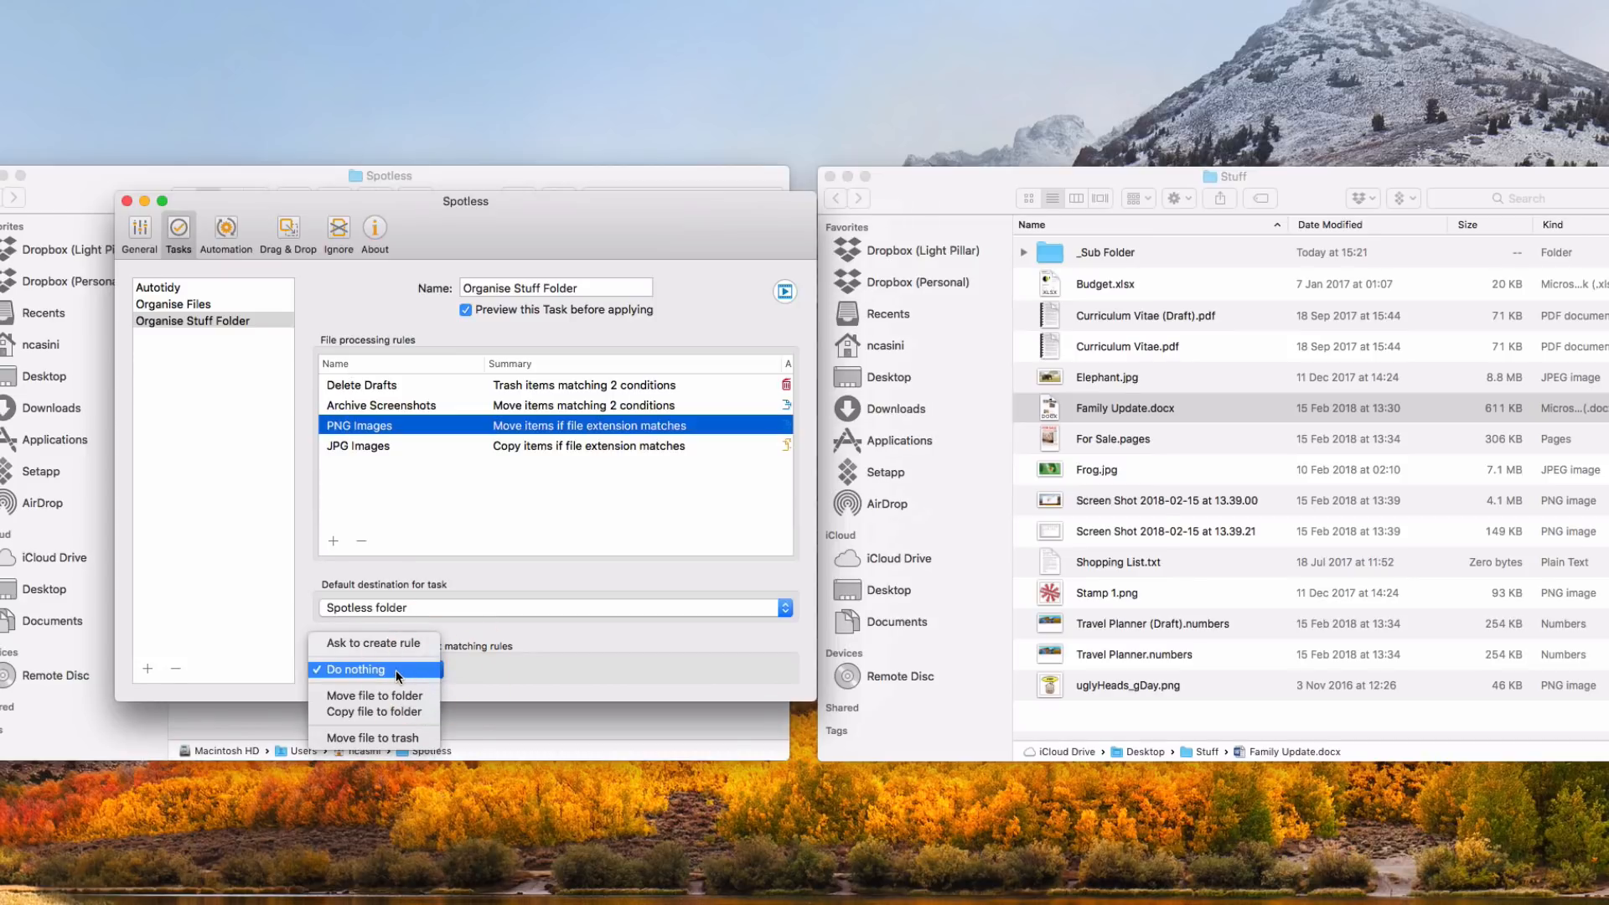
left_click(395, 670)
left_click_drag(505, 225, 458, 236)
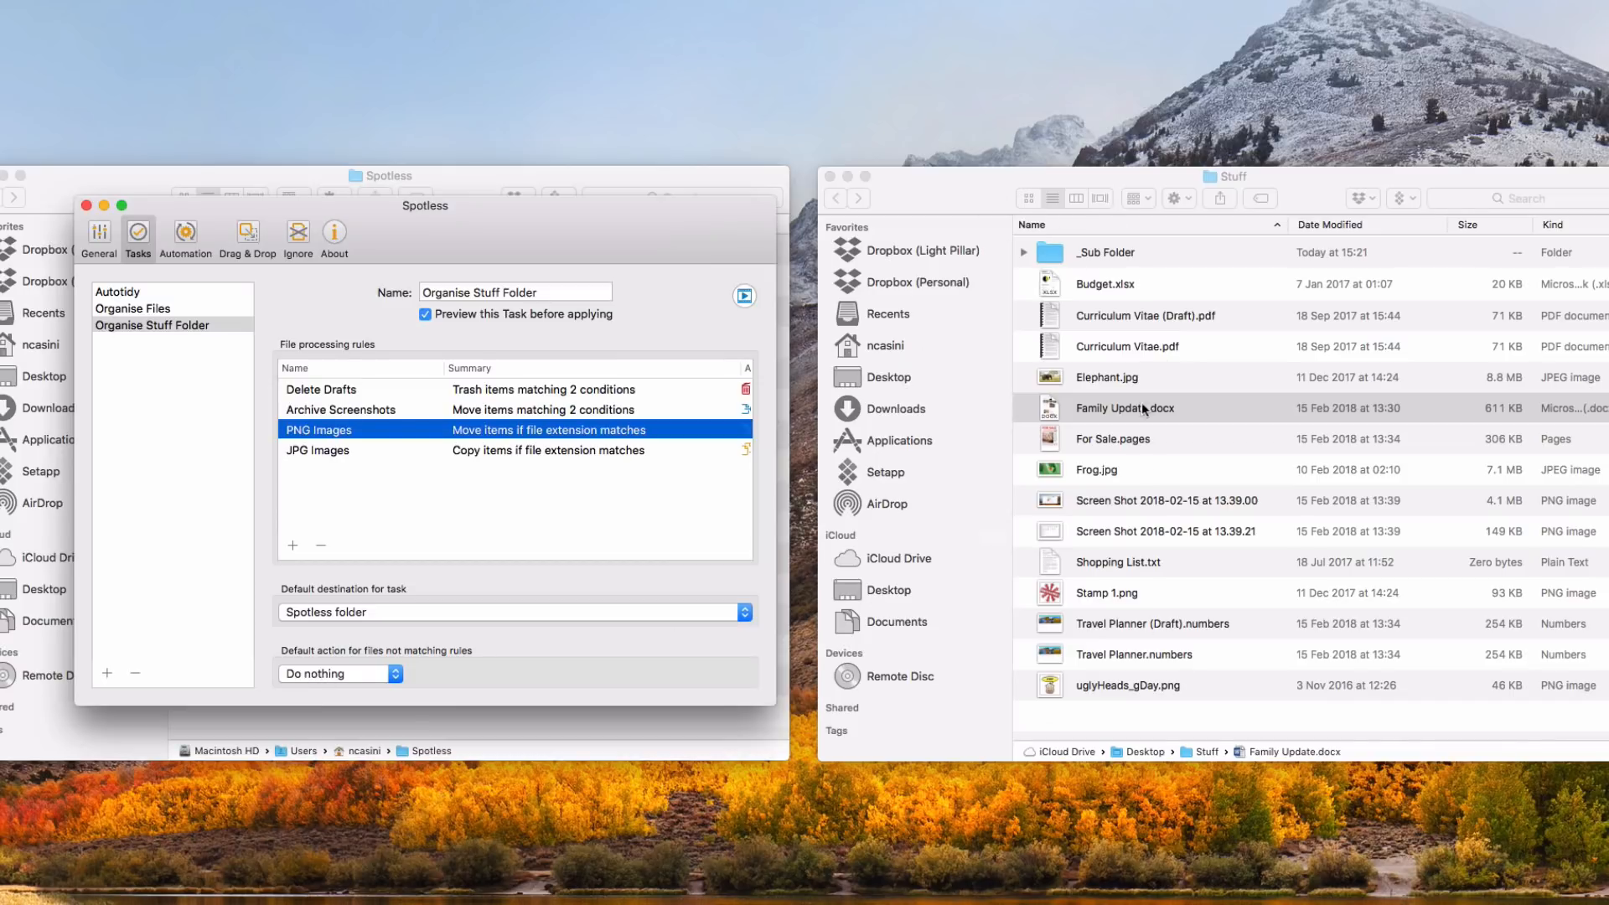
Set the default action for non-matching files to Move file to folder, using the subfolder Unsorted of the default destination
left_click(394, 674)
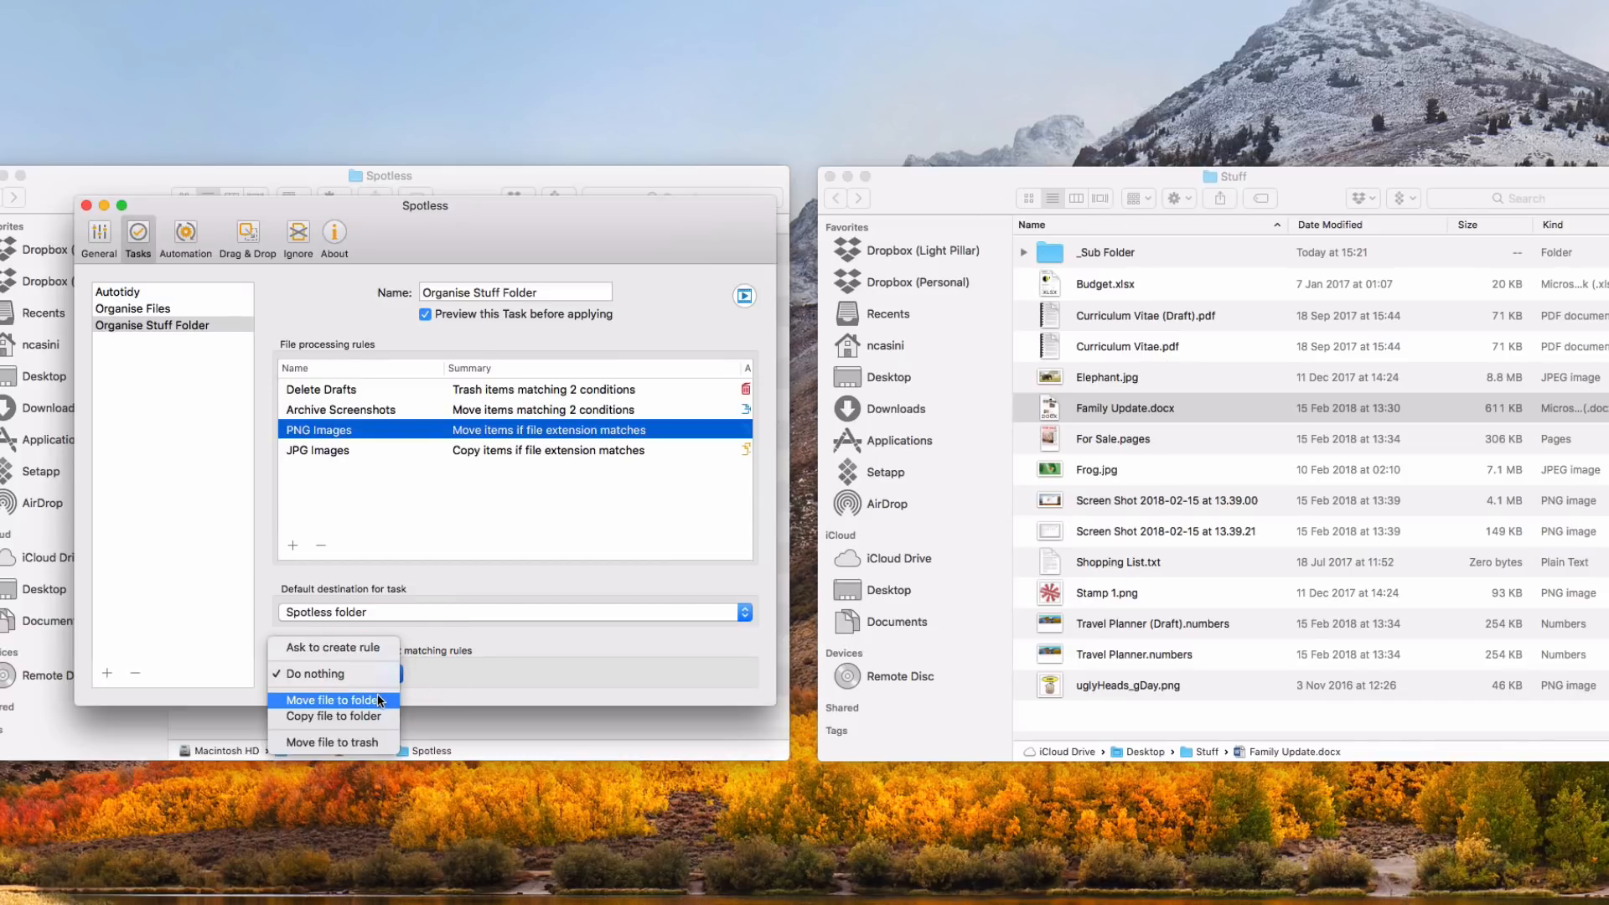
left_click(379, 701)
left_click(590, 703)
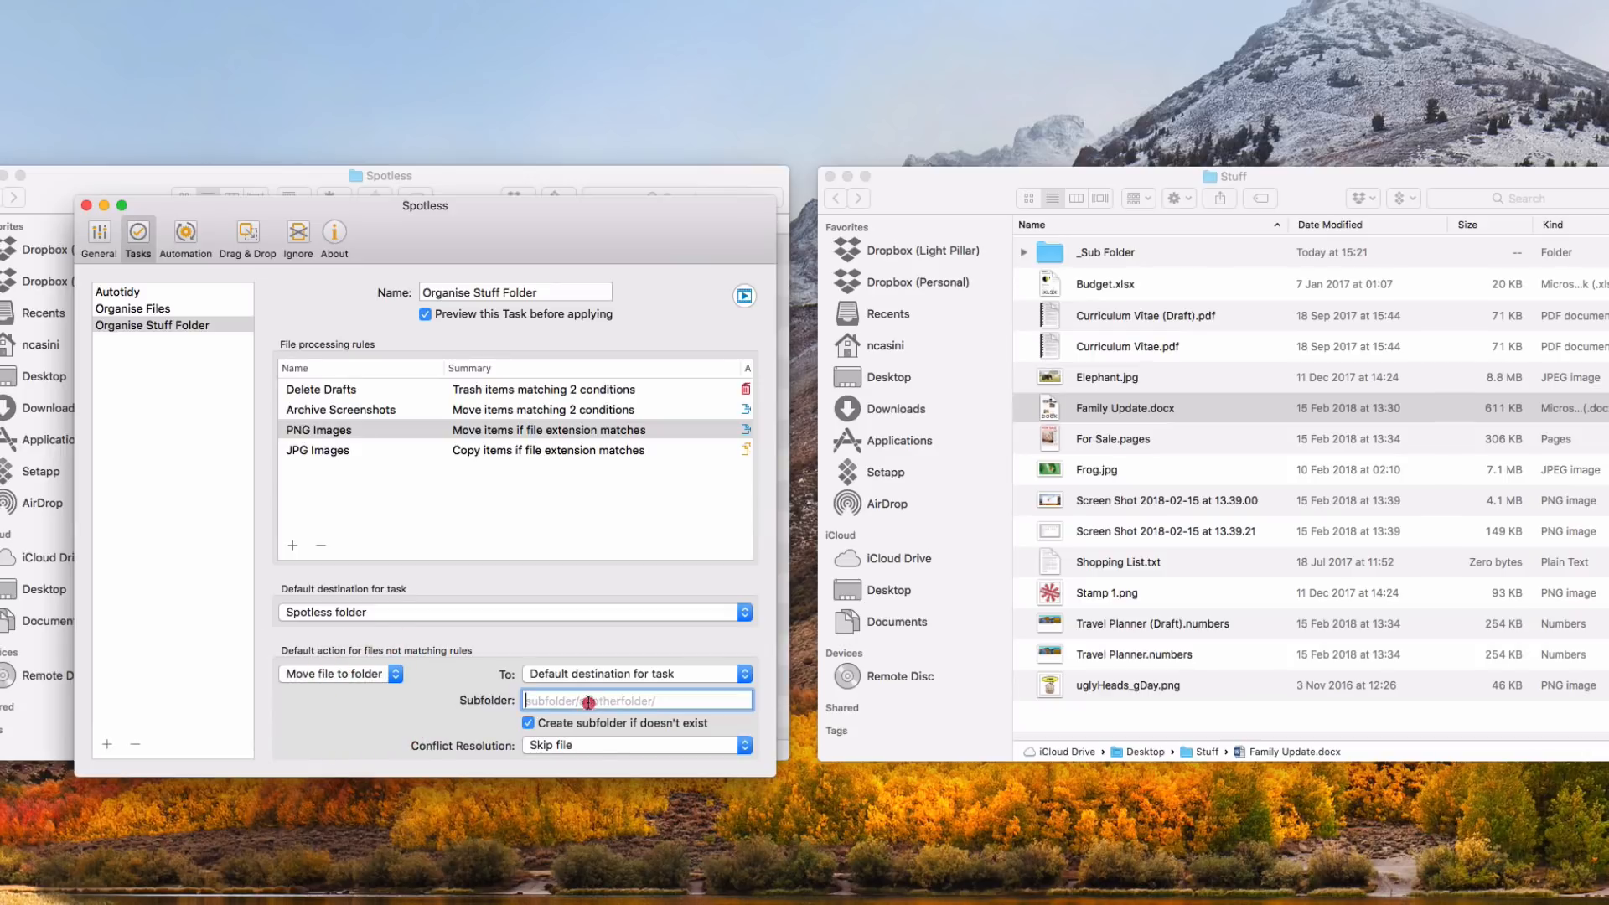
type("Unsorted")
key("Tab")
left_click(419, 731)
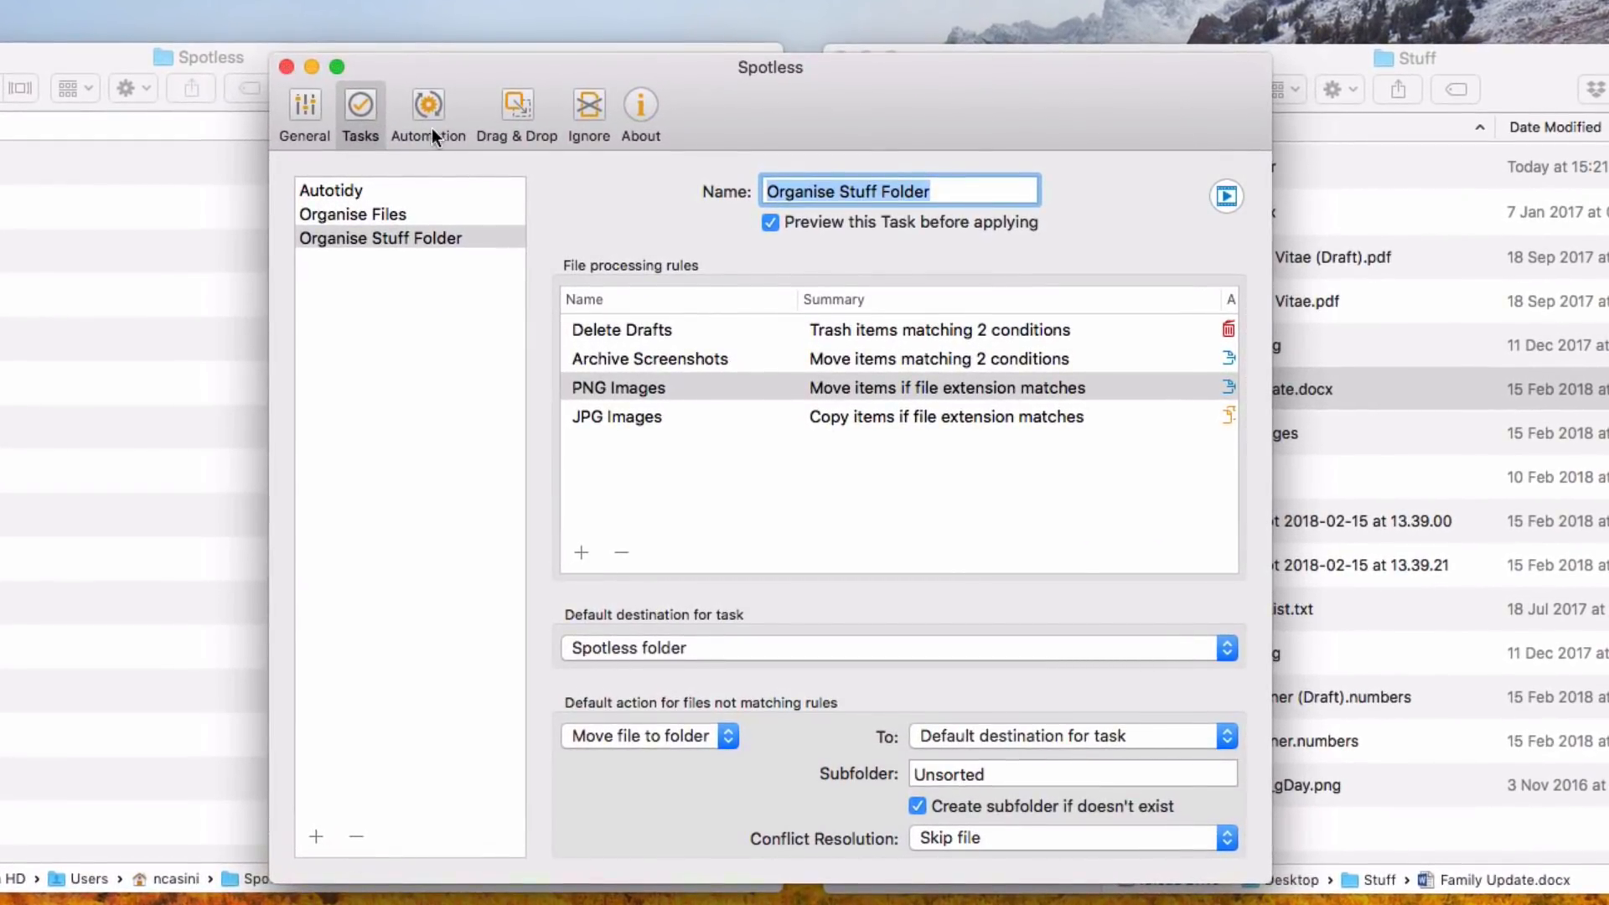
Set the Drag & Drop task to Always Ask and close the Spotless preferences
left_click(515, 108)
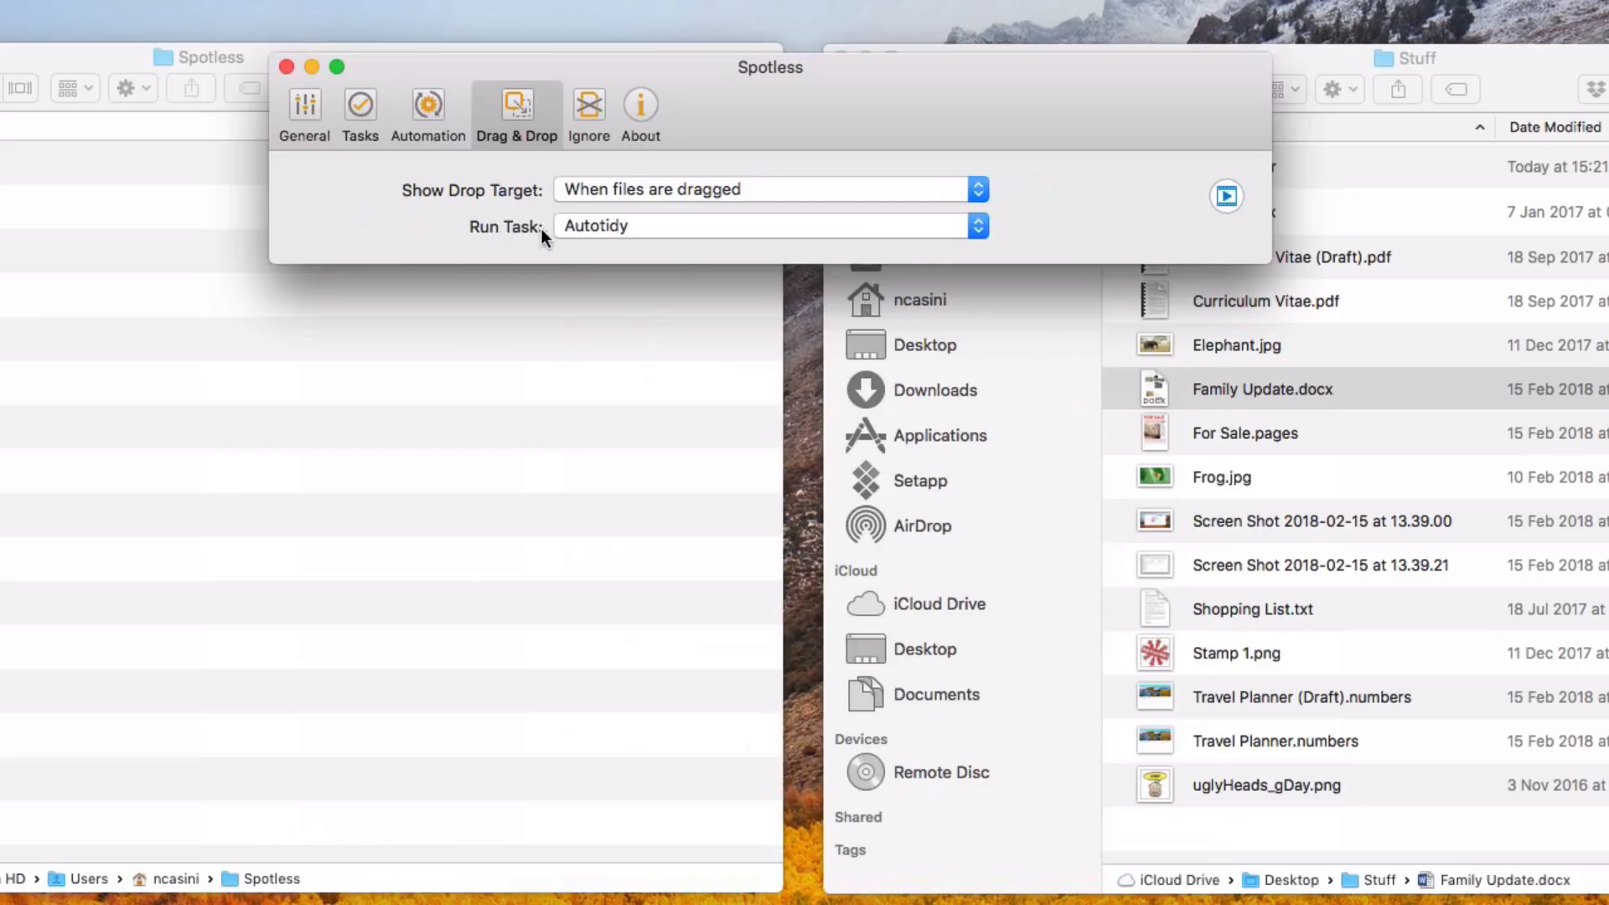
left_click(620, 227)
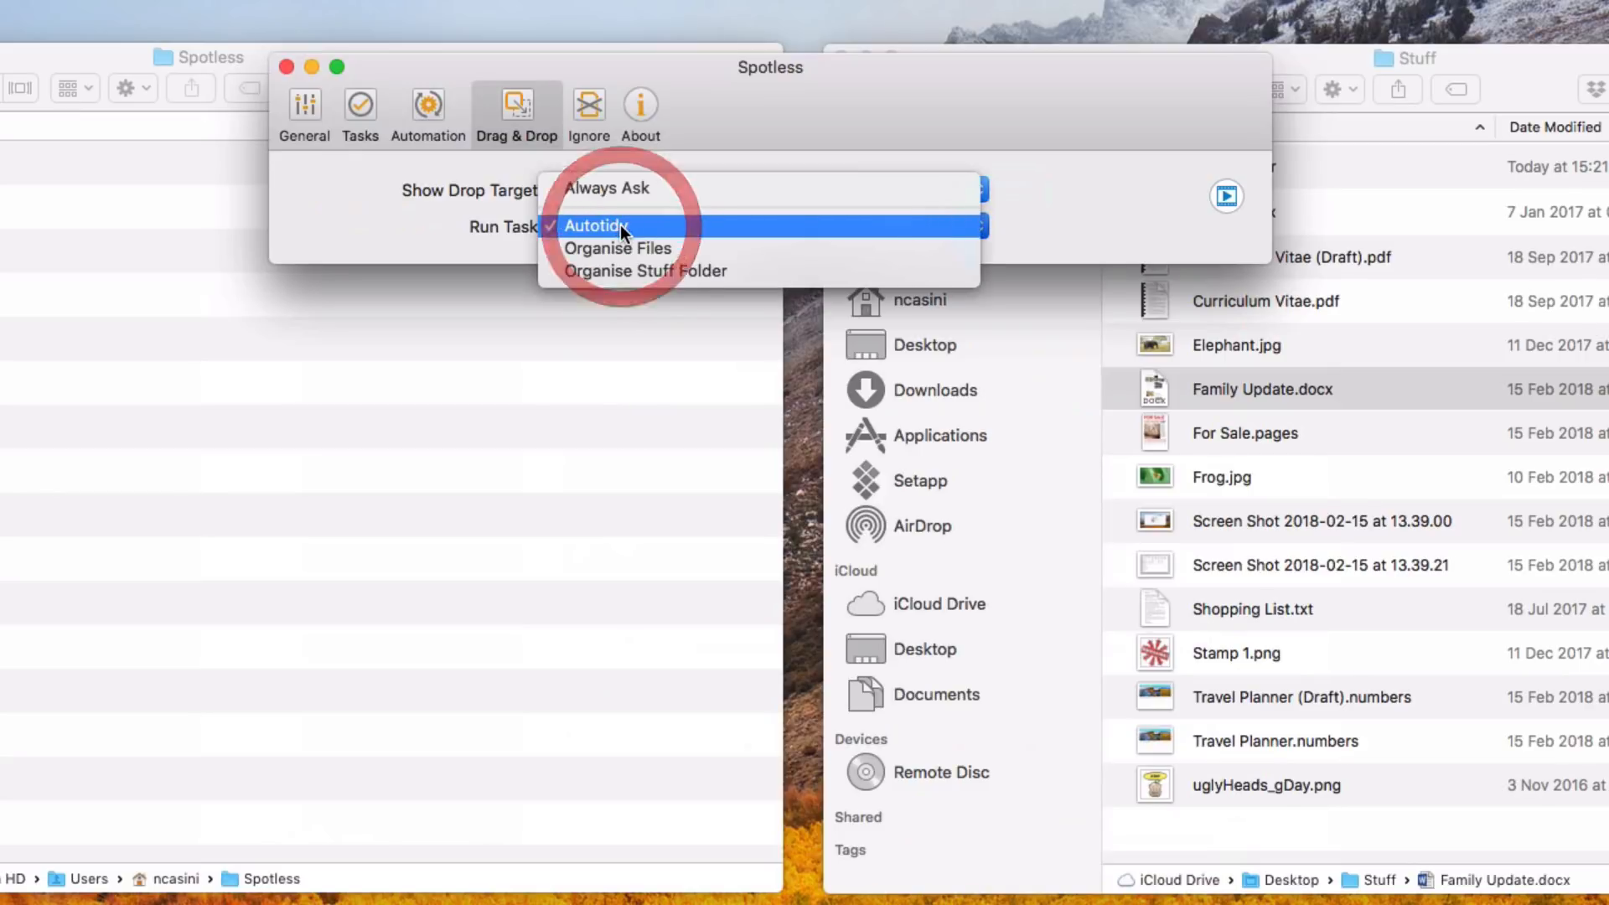
left_click(655, 183)
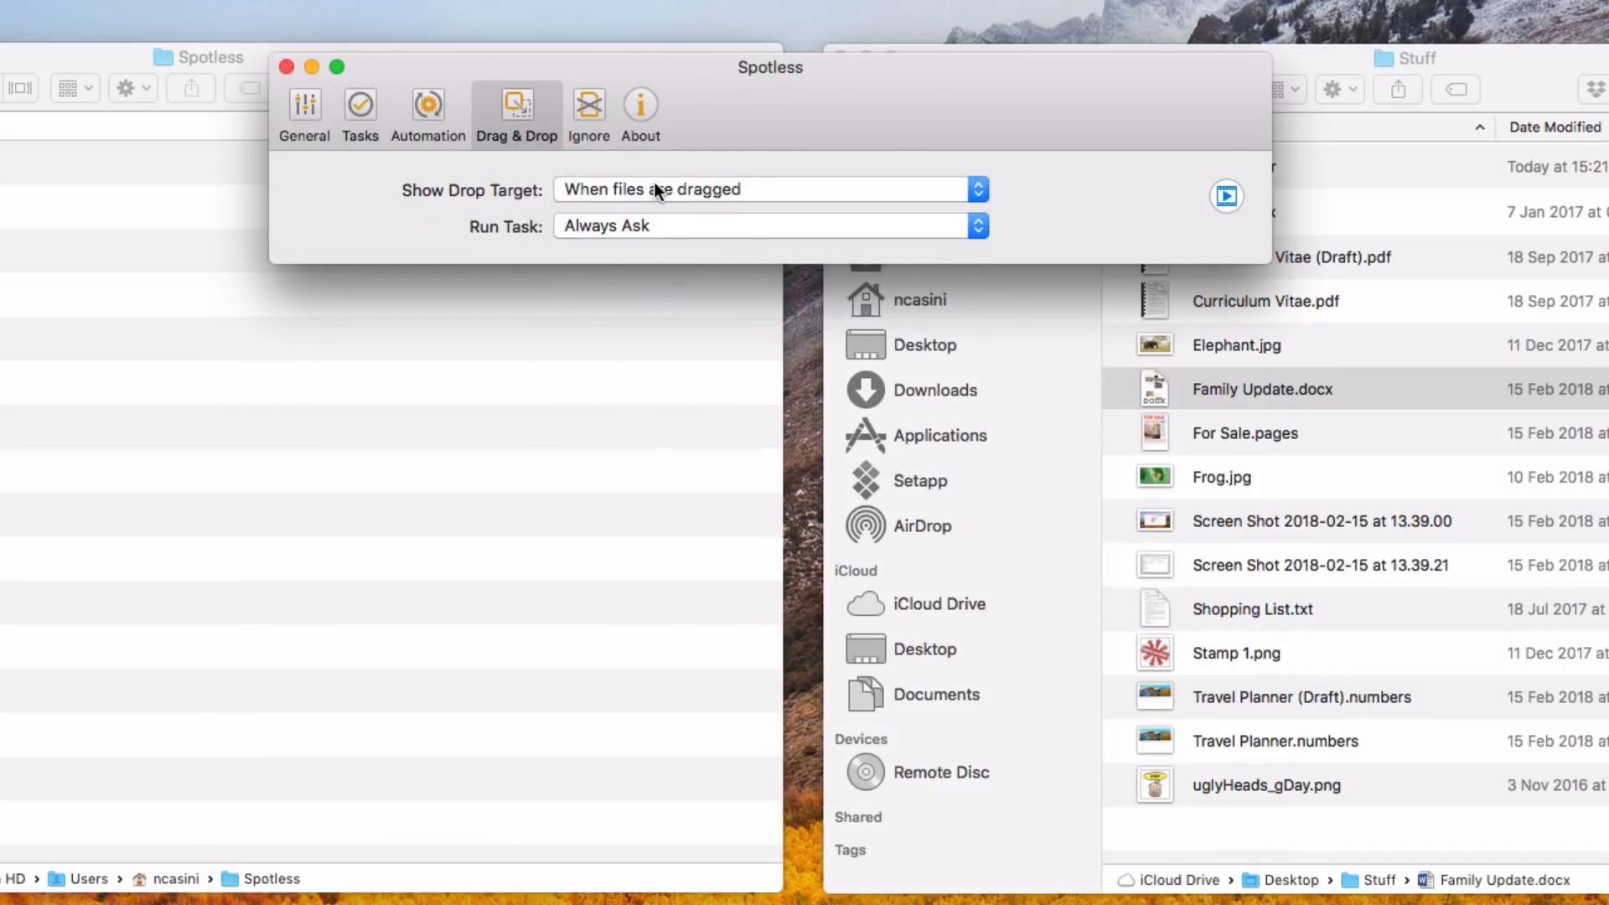
left_click(287, 66)
Select all items in the Stuff folder and drop them onto the Spotless drop target
left_click(1286, 825)
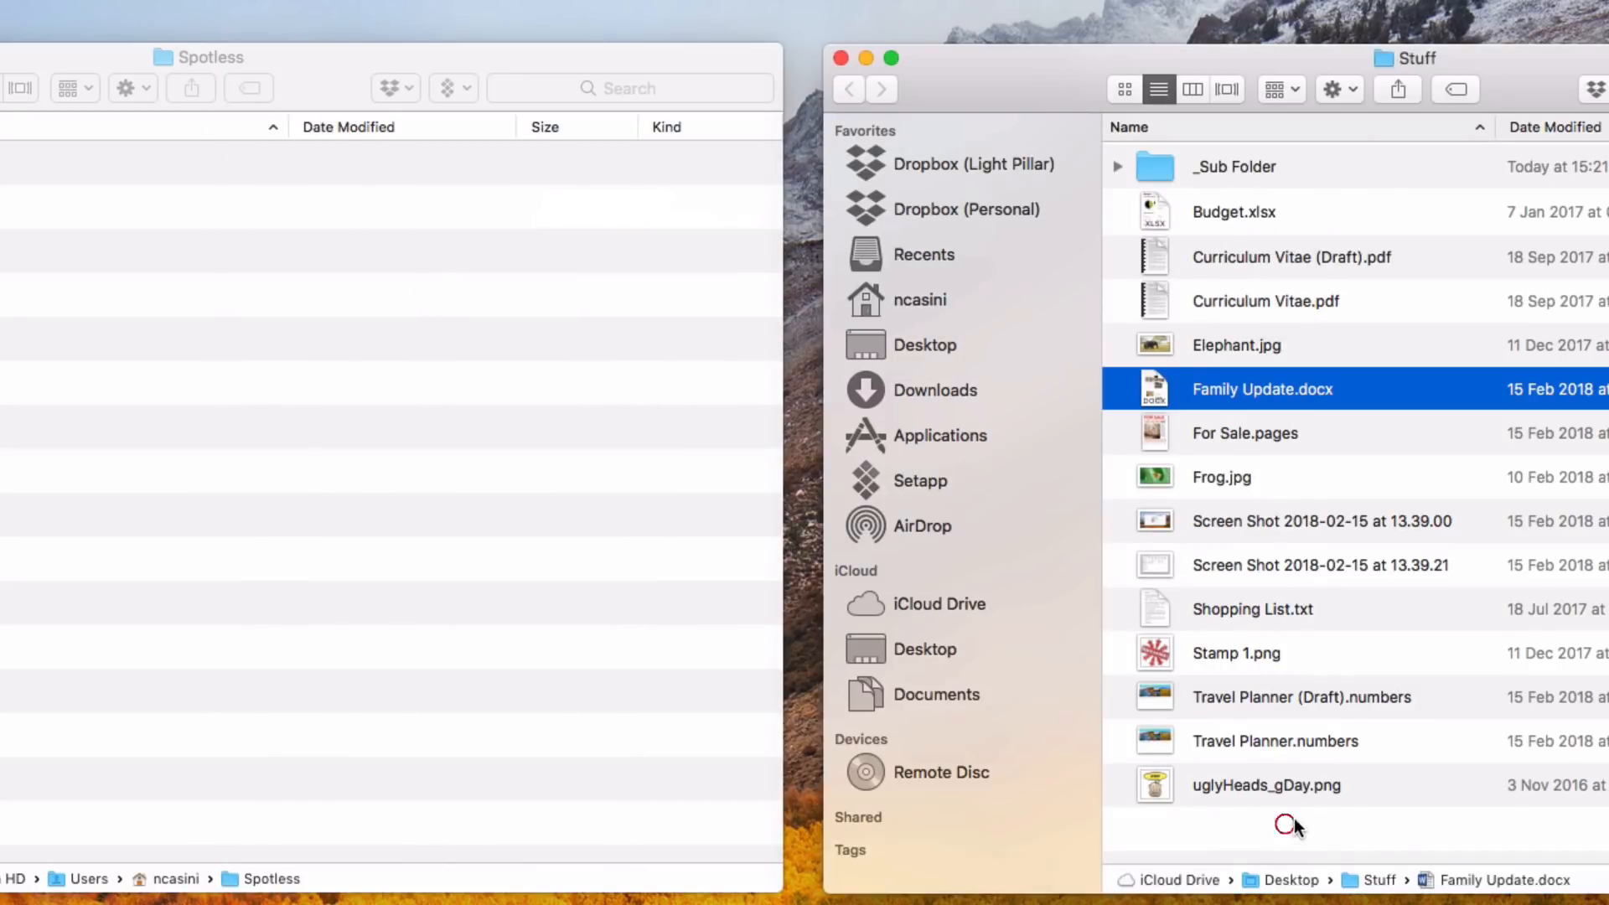
left_click_drag(1286, 826, 1547, 116)
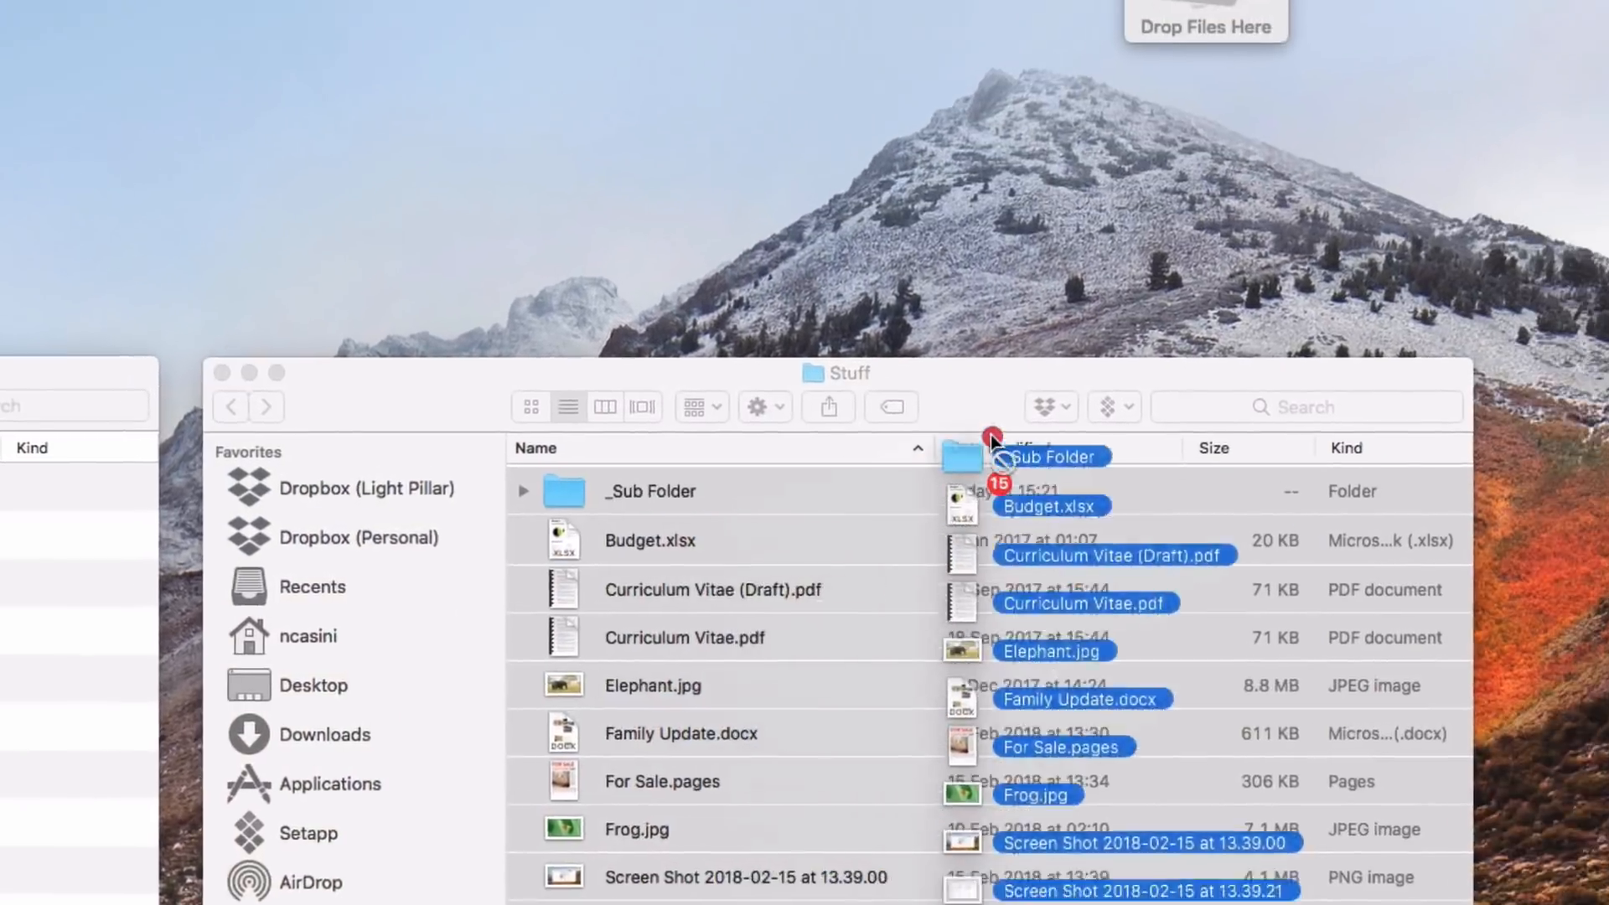
left_click_drag(991, 434, 1189, 4)
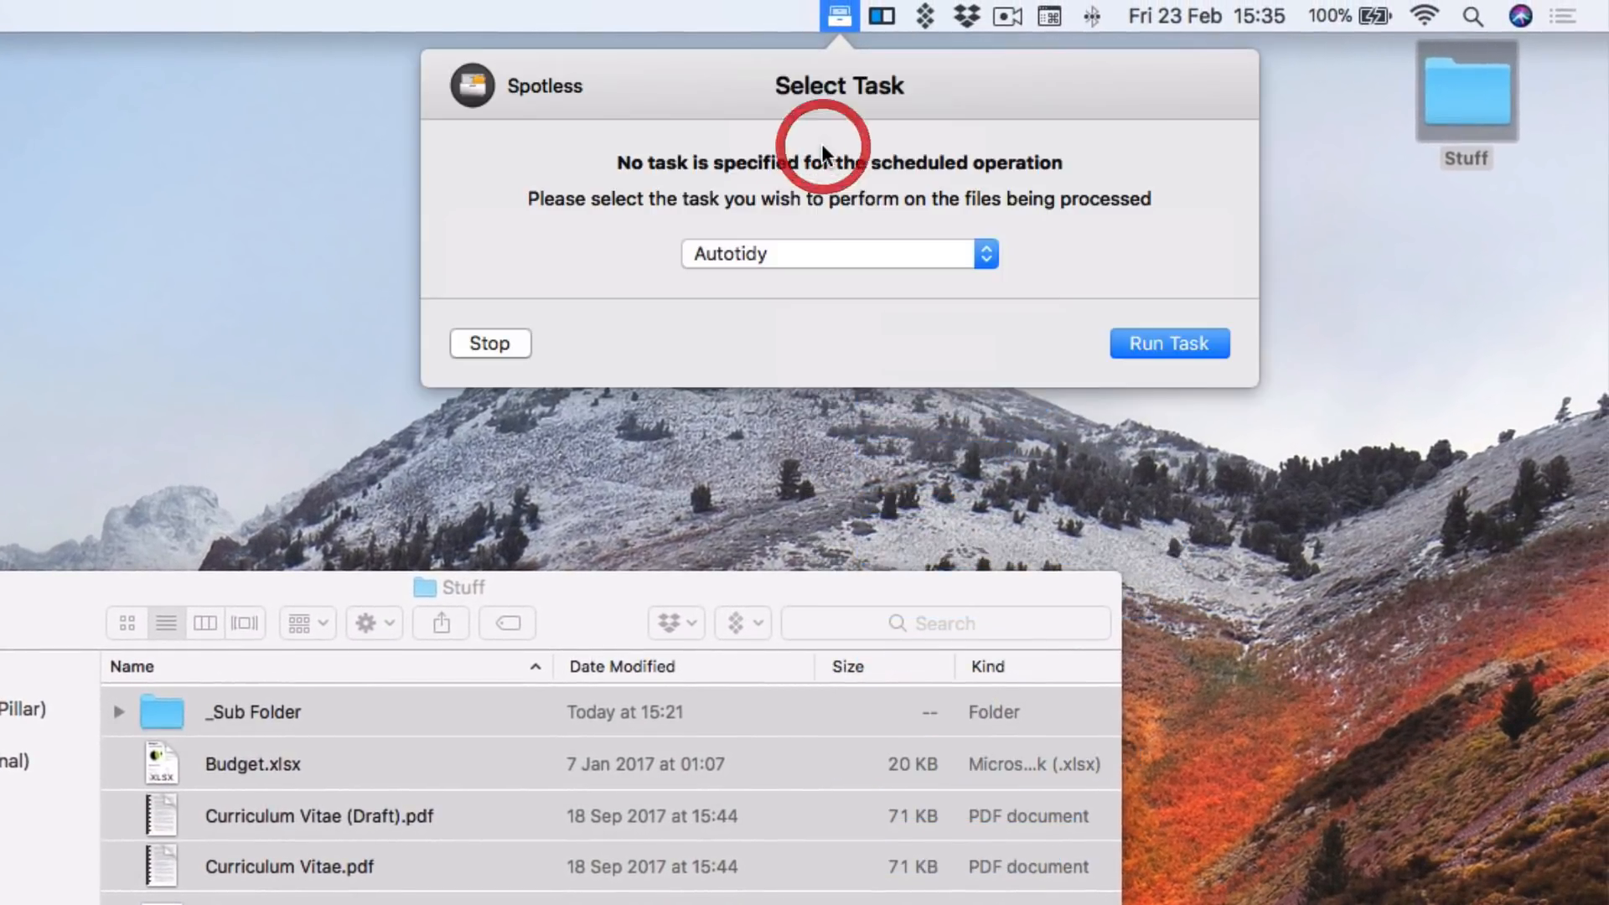
Choose Organise Stuff Folder as the task for the dropped files and run it
left_click(783, 254)
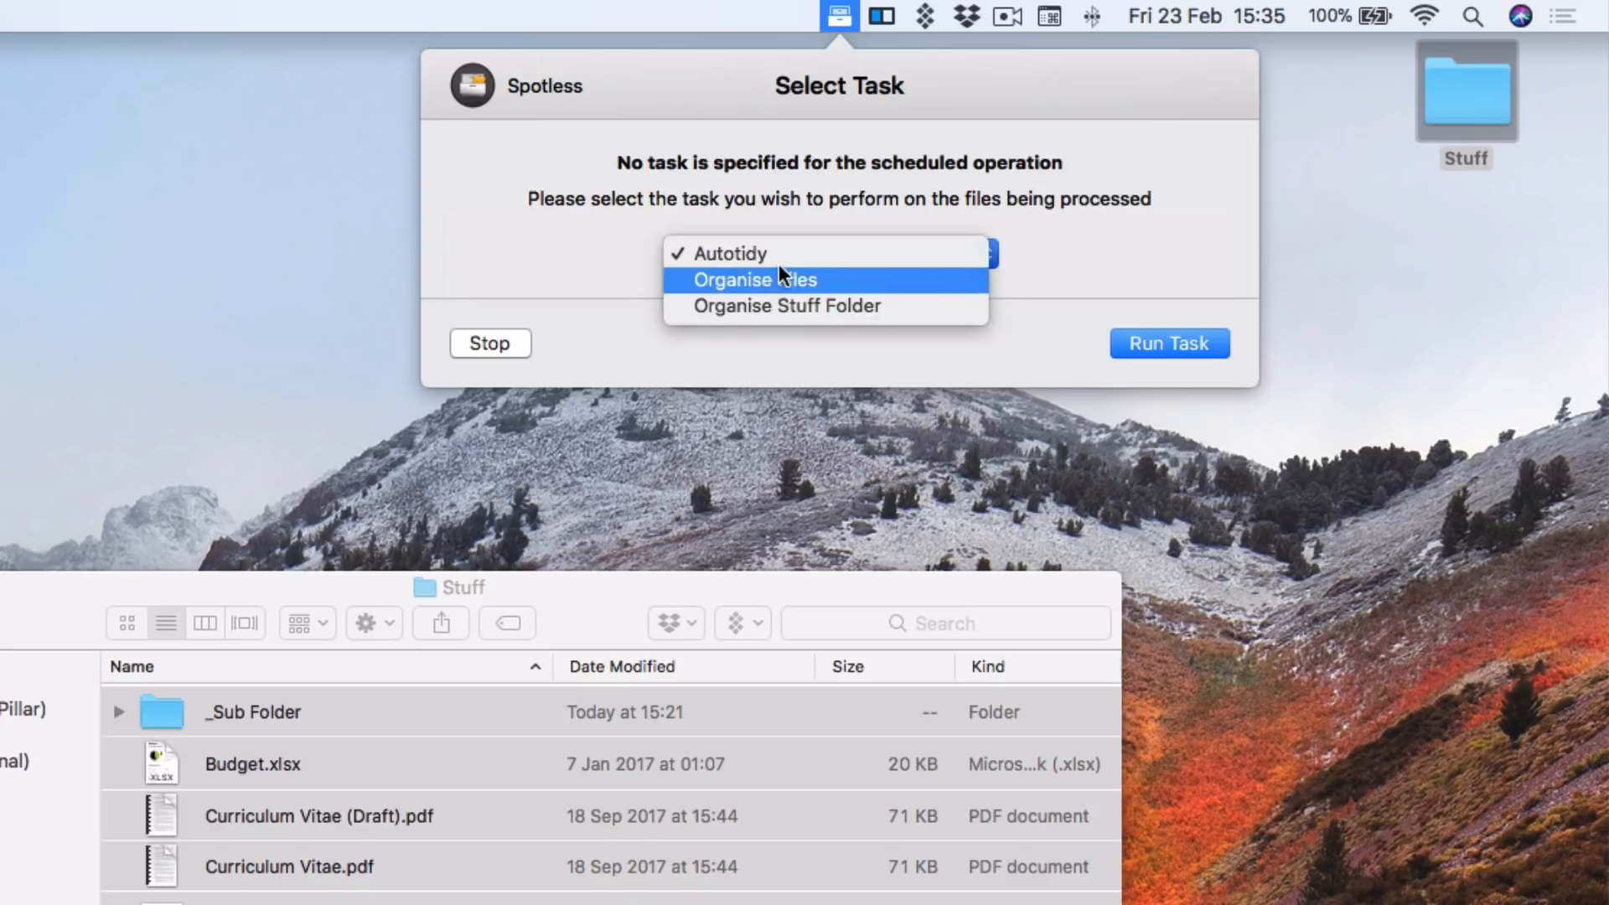
left_click(751, 307)
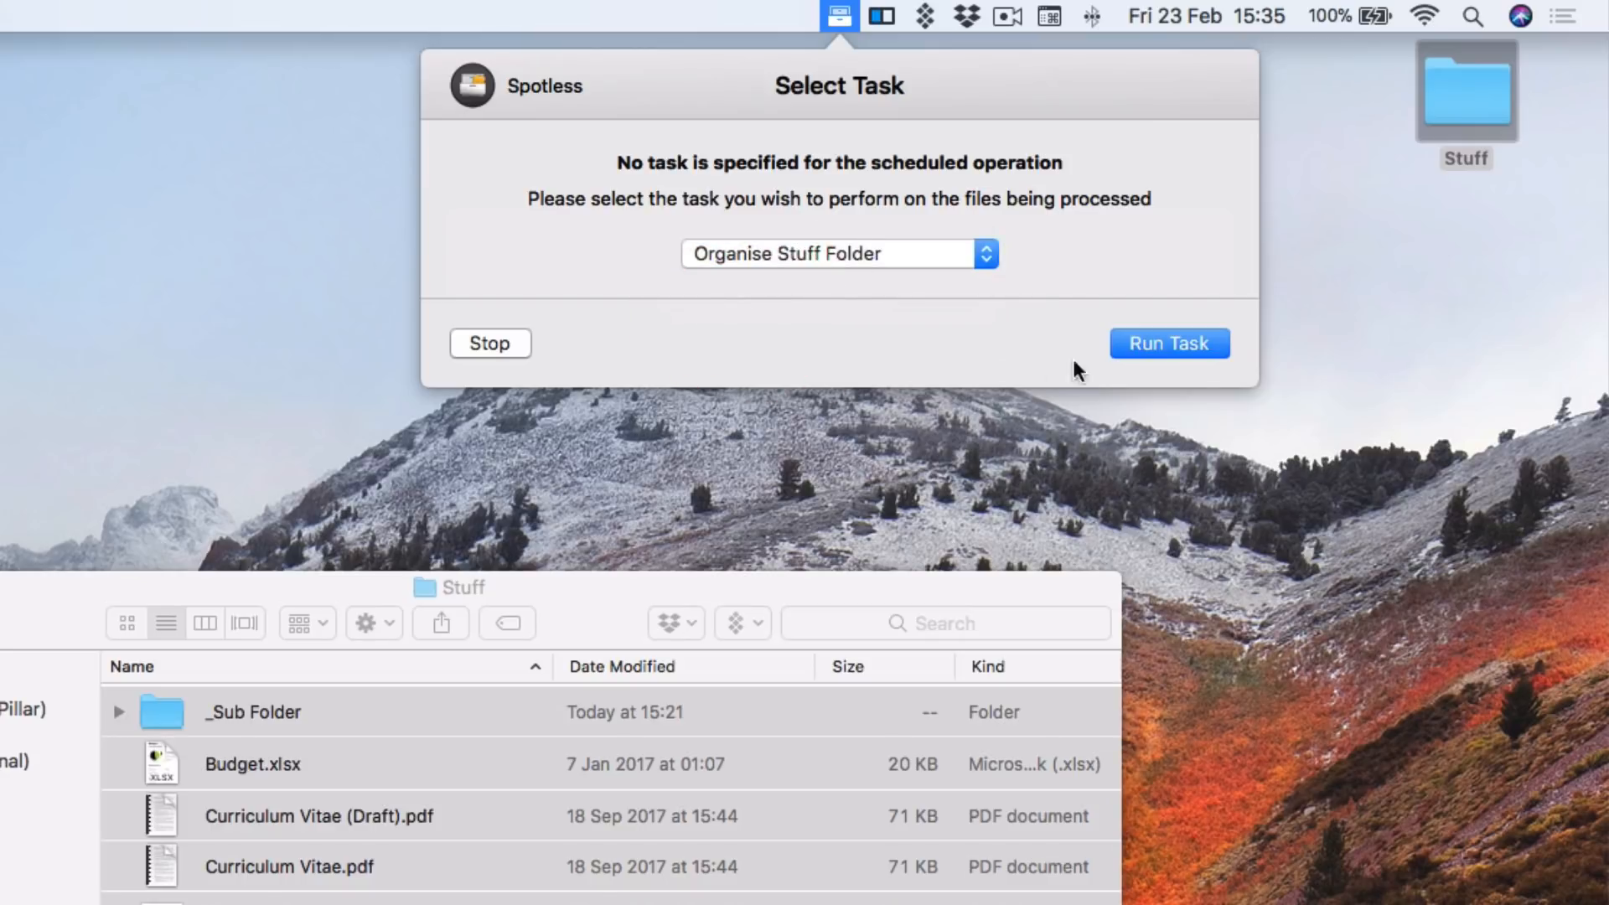
left_click(1155, 345)
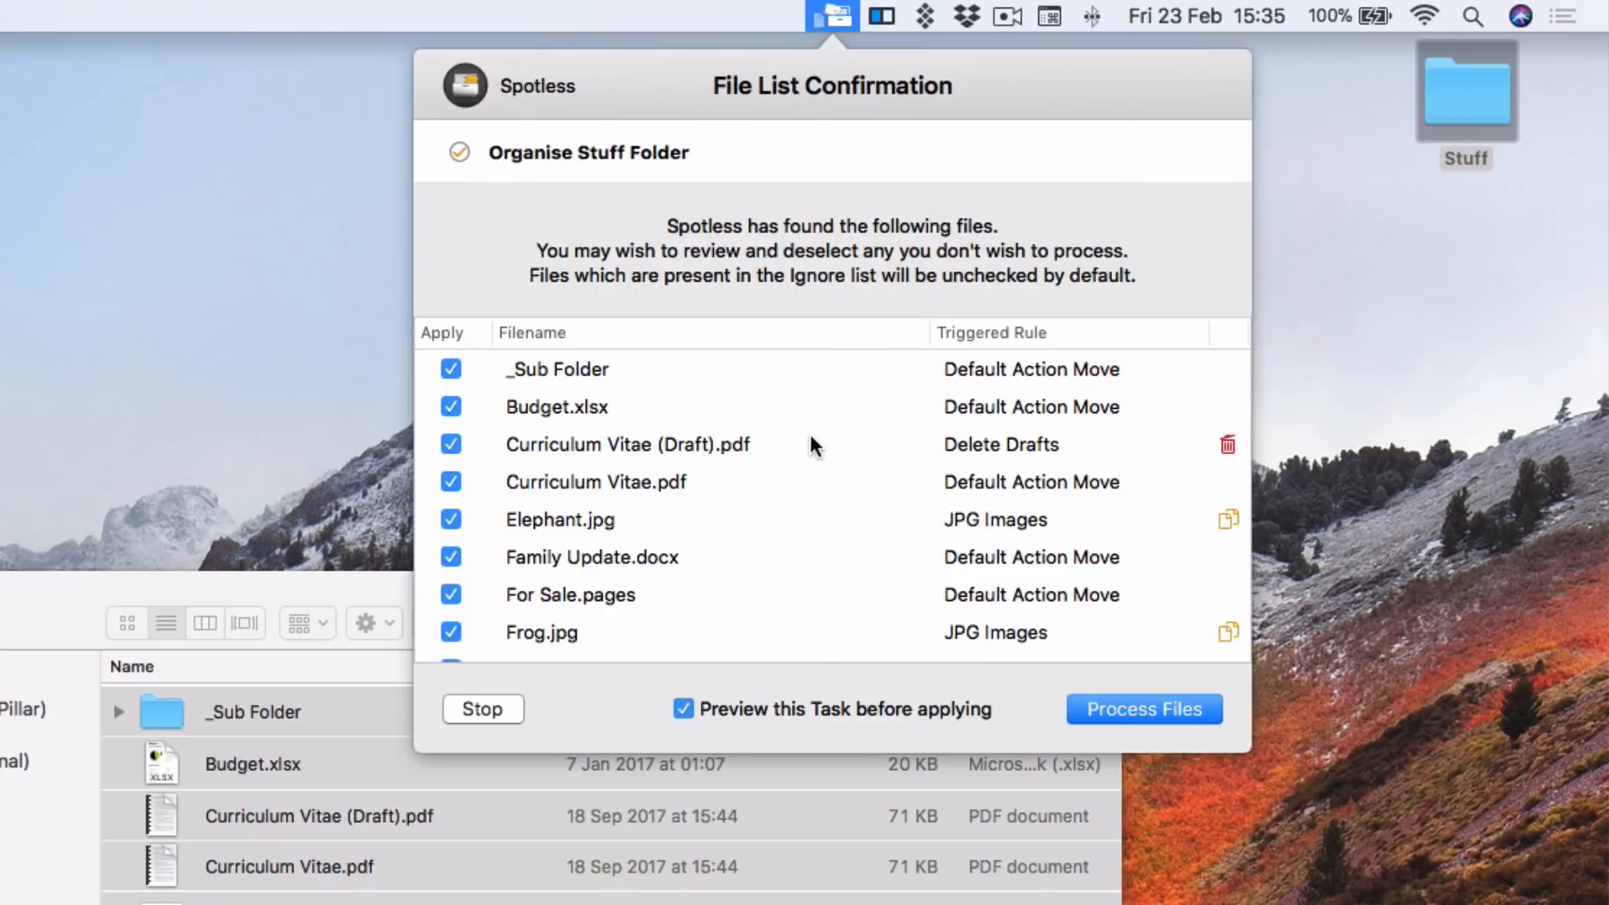
Review the file list confirmation for the rules triggered by the draft files and the two screenshots
scroll(805, 428, "up", 1)
scroll(741, 410, "down", 1)
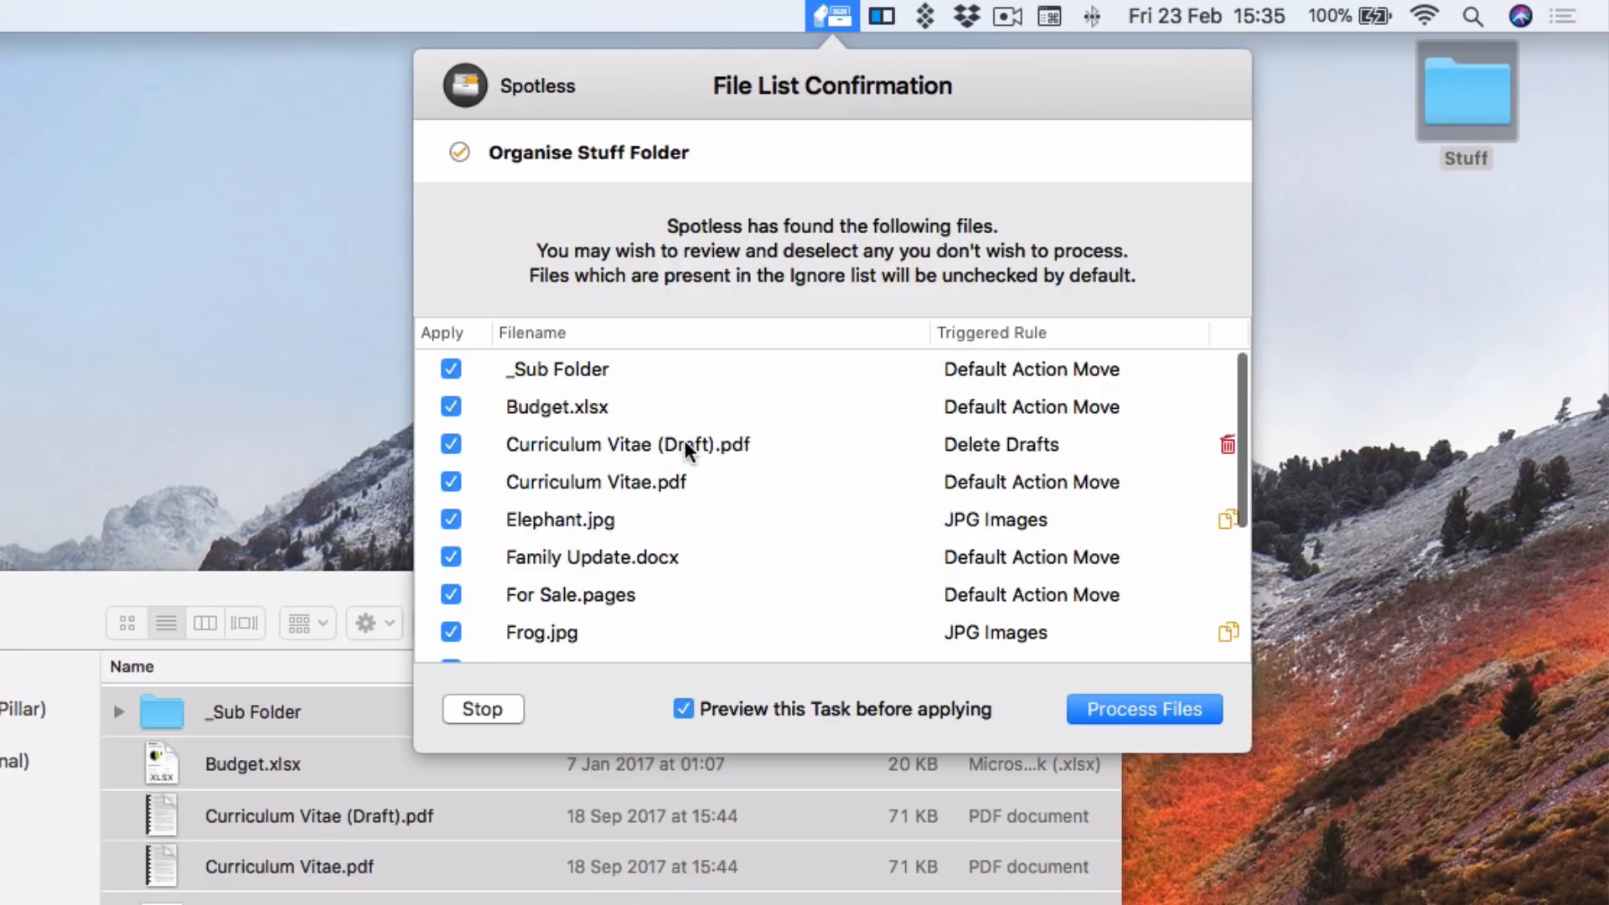
left_click(1006, 448)
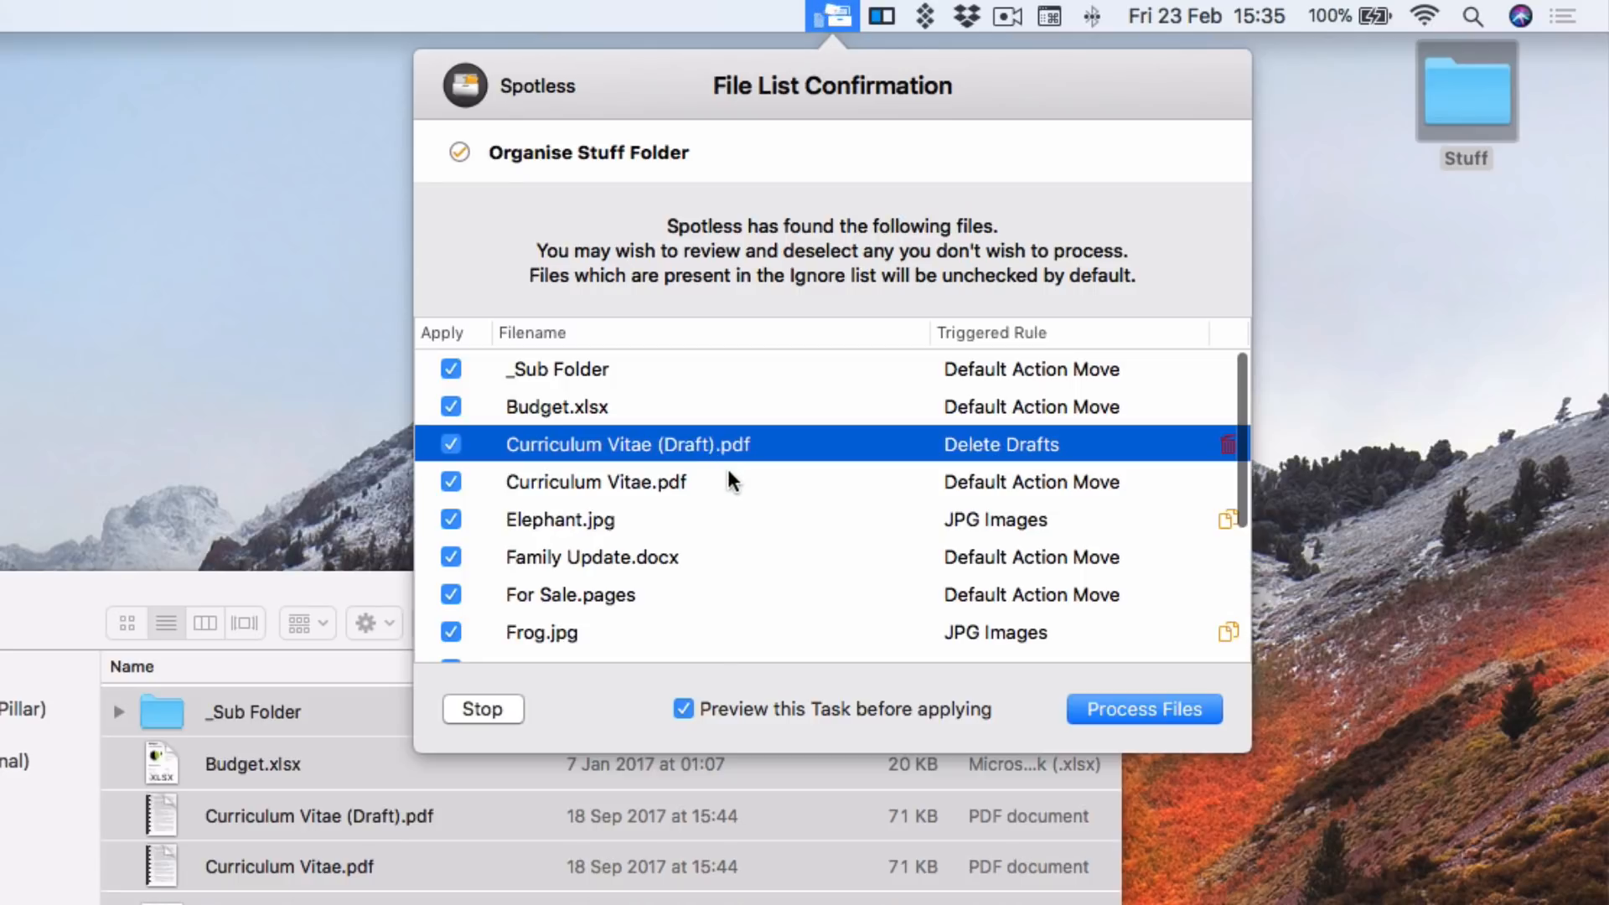
scroll(761, 496, "down", 5)
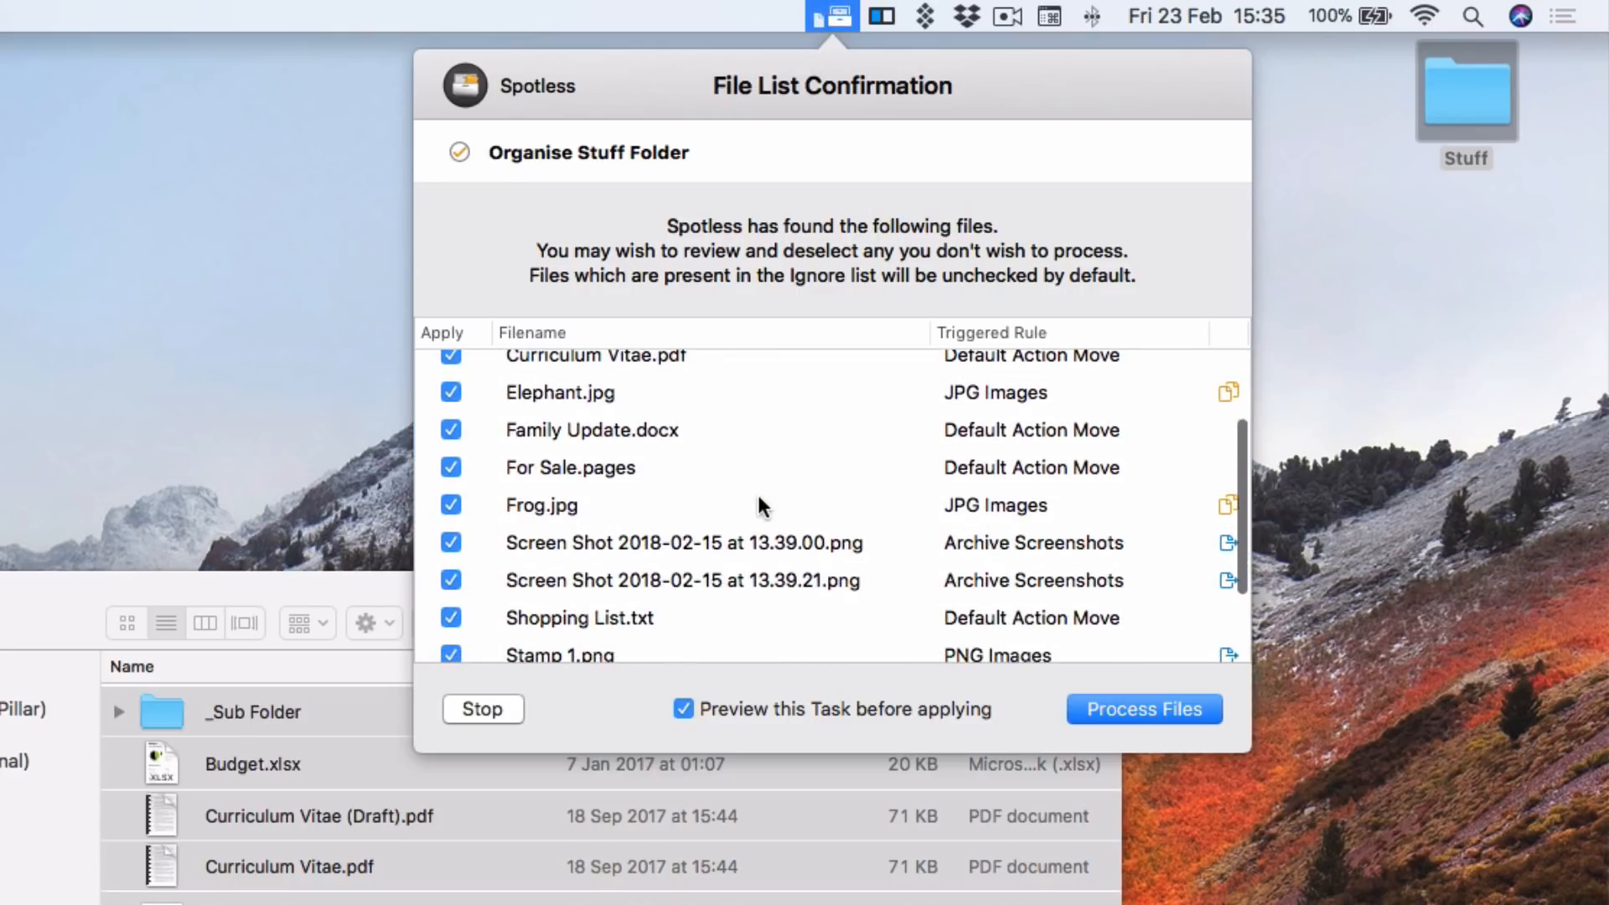
scroll(758, 494, "down", 3)
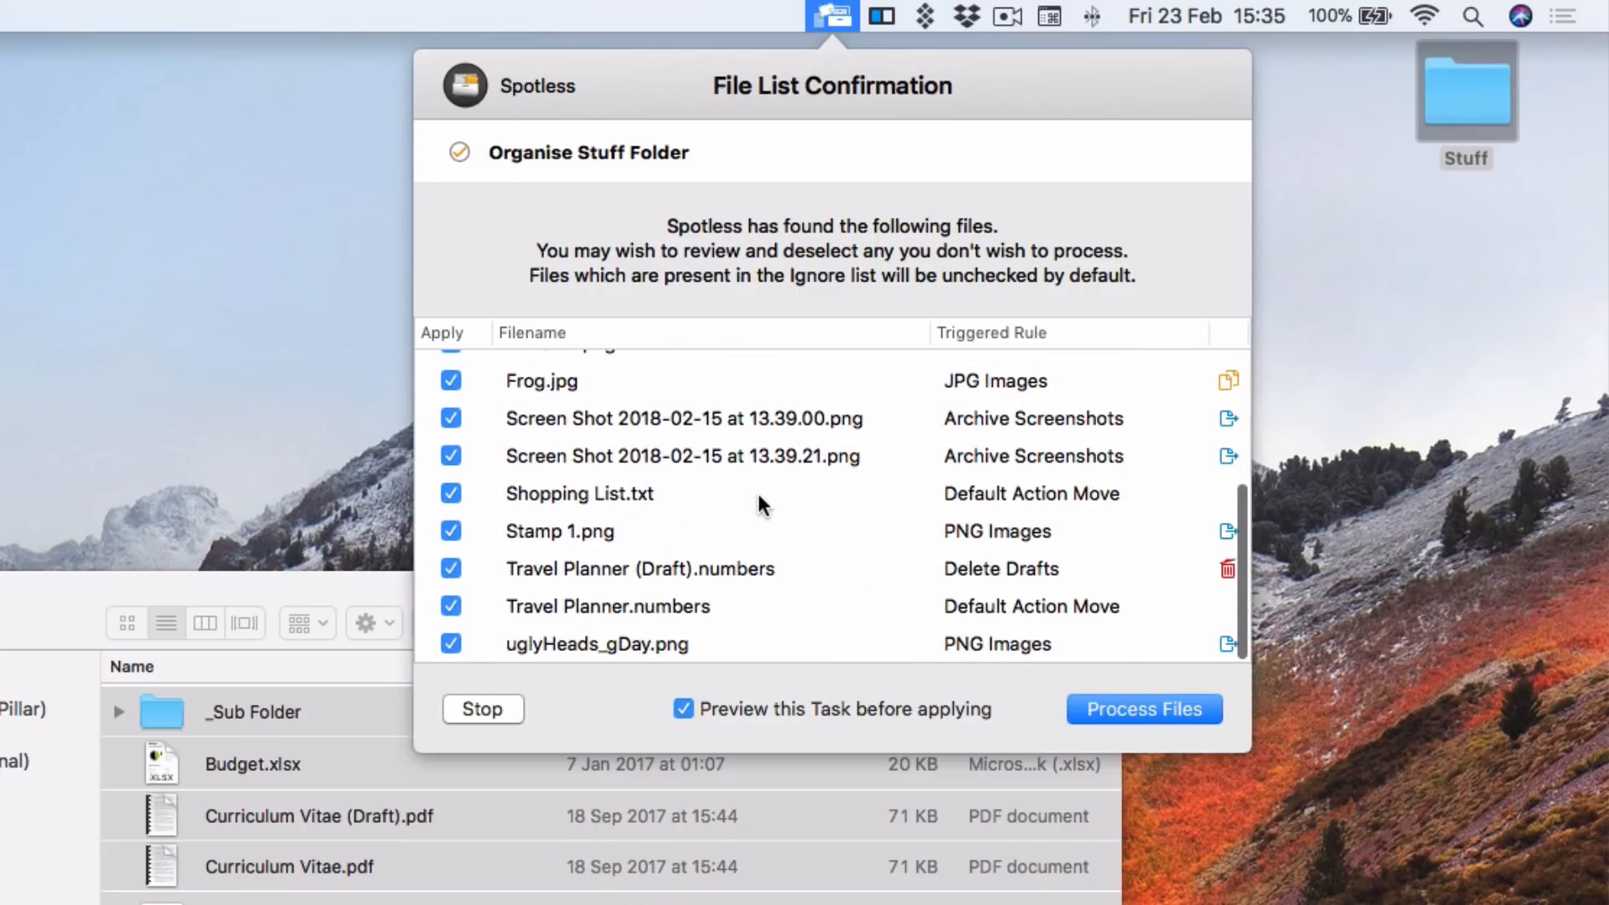
left_click(681, 568)
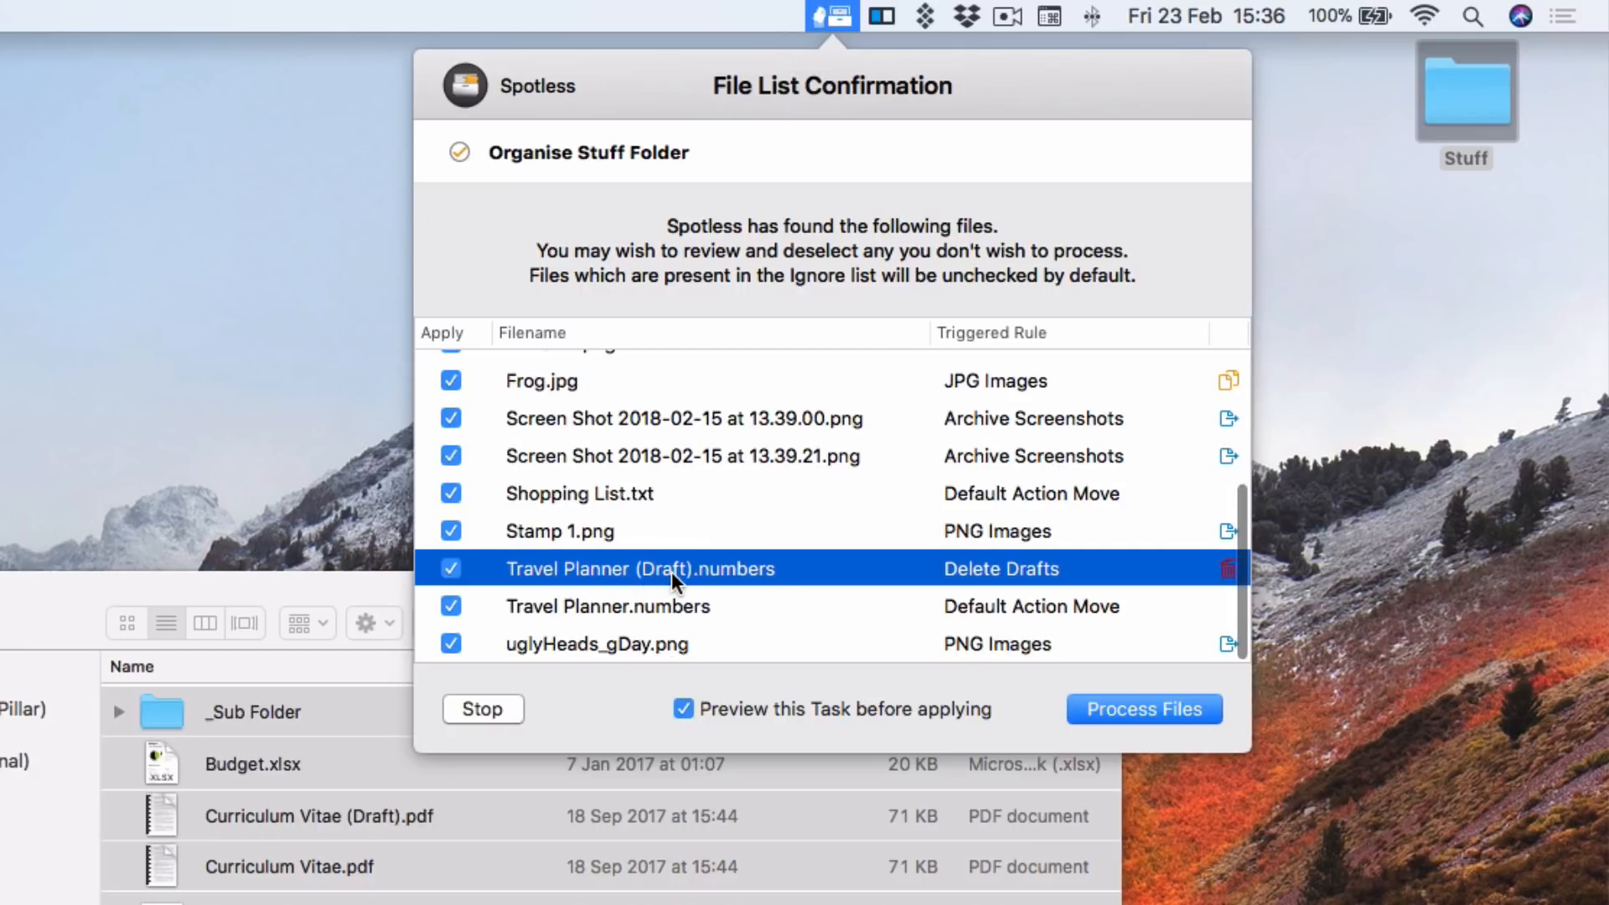
left_click(1040, 419)
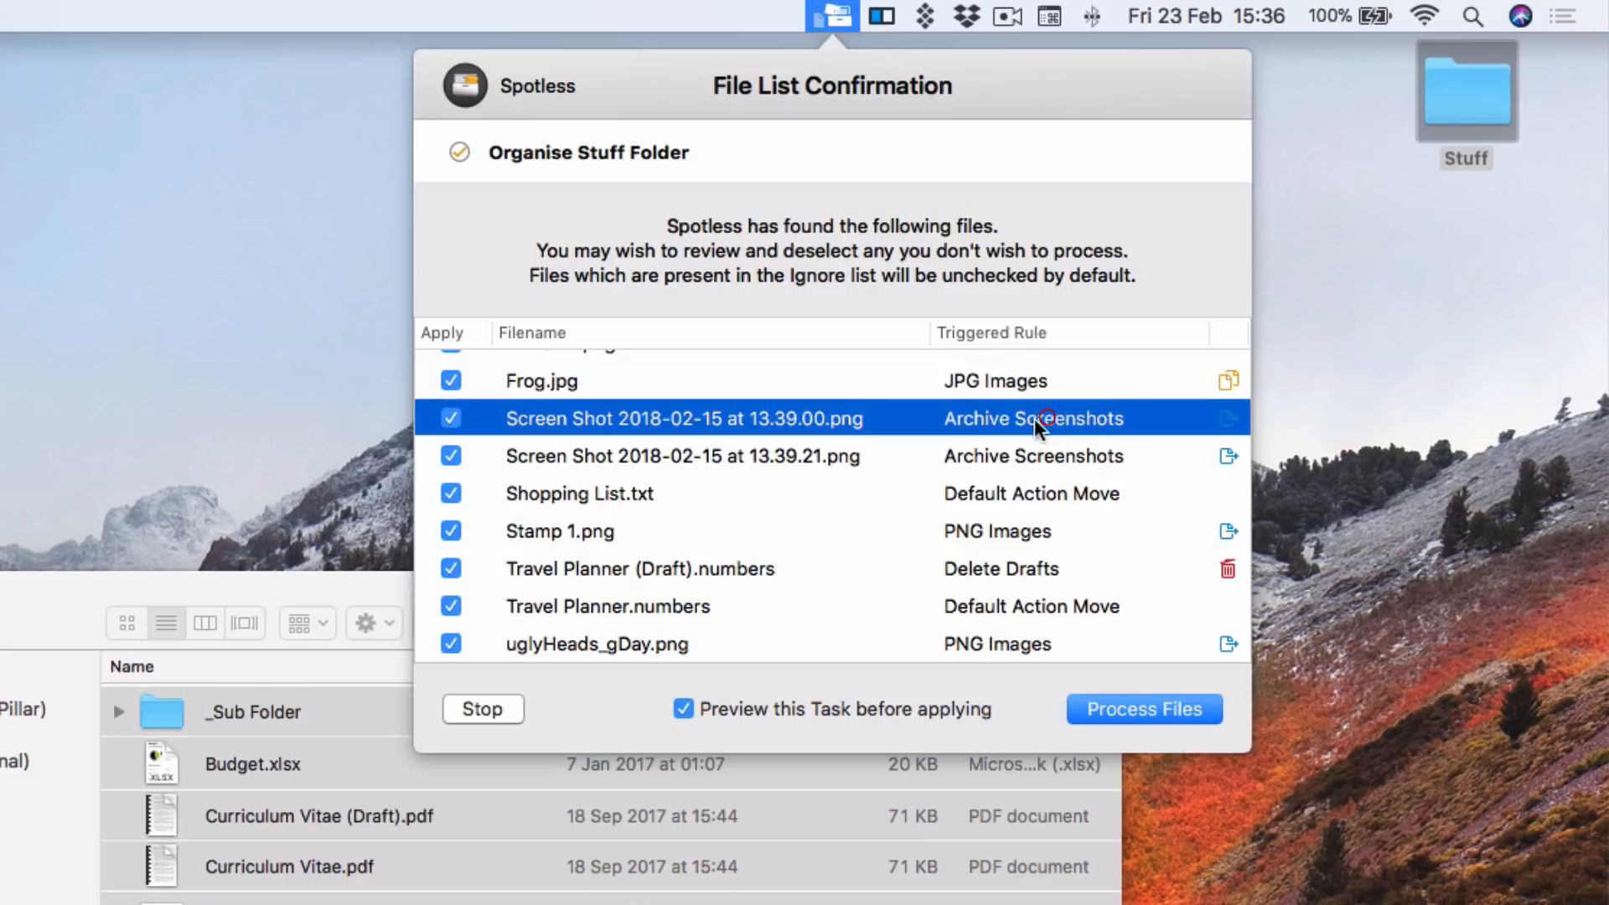
left_click(959, 455)
left_click(967, 418)
left_click(967, 440)
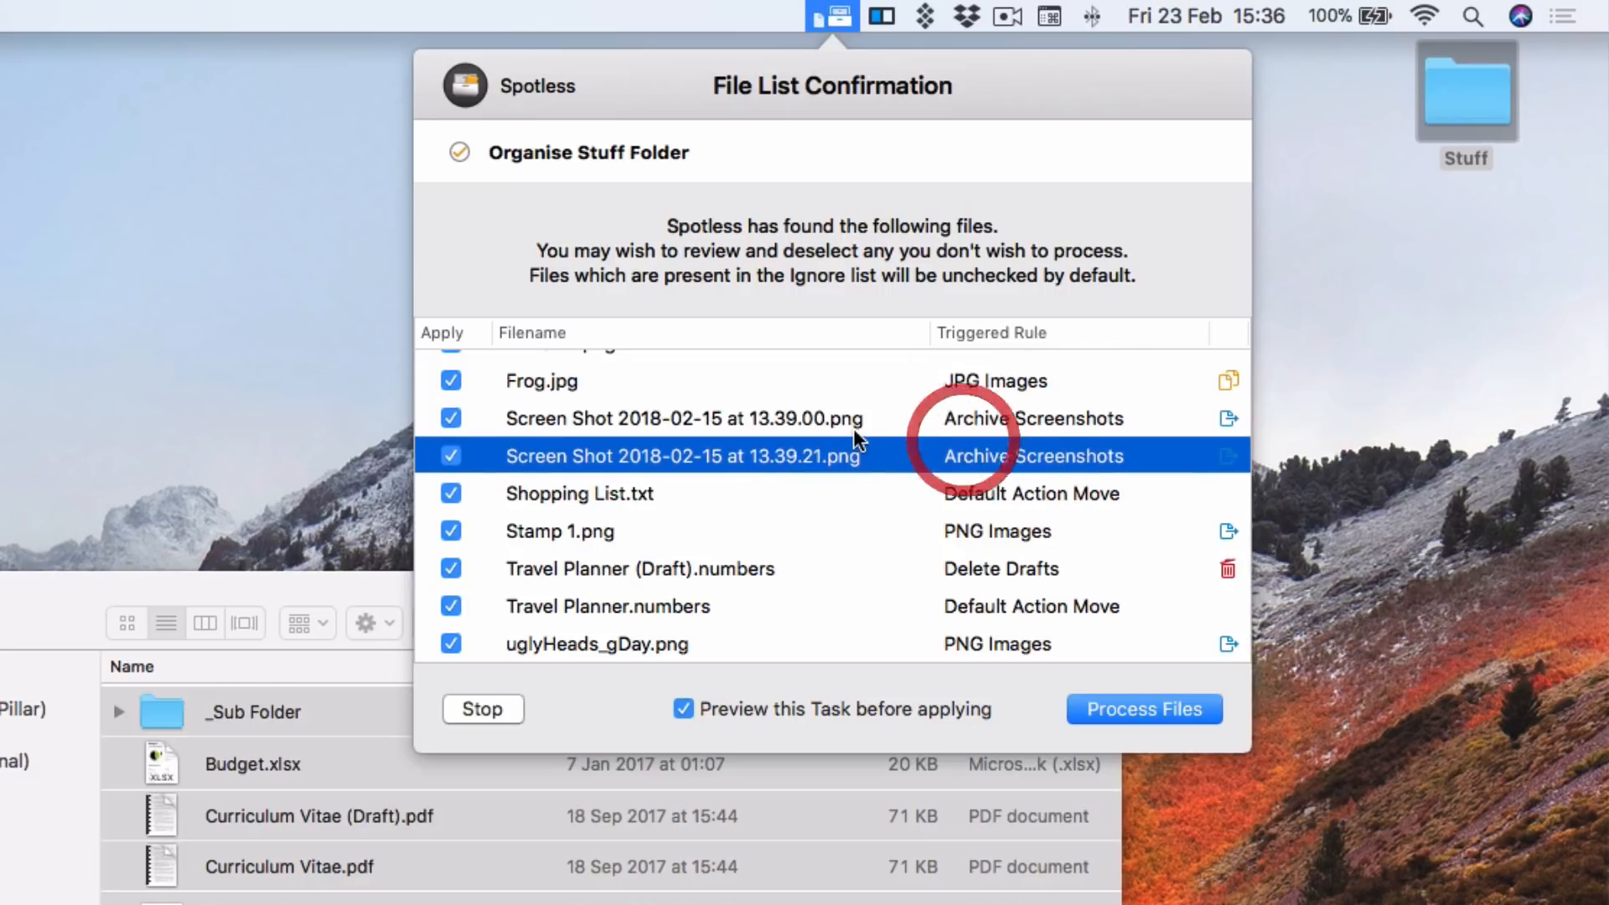
left_click(831, 420)
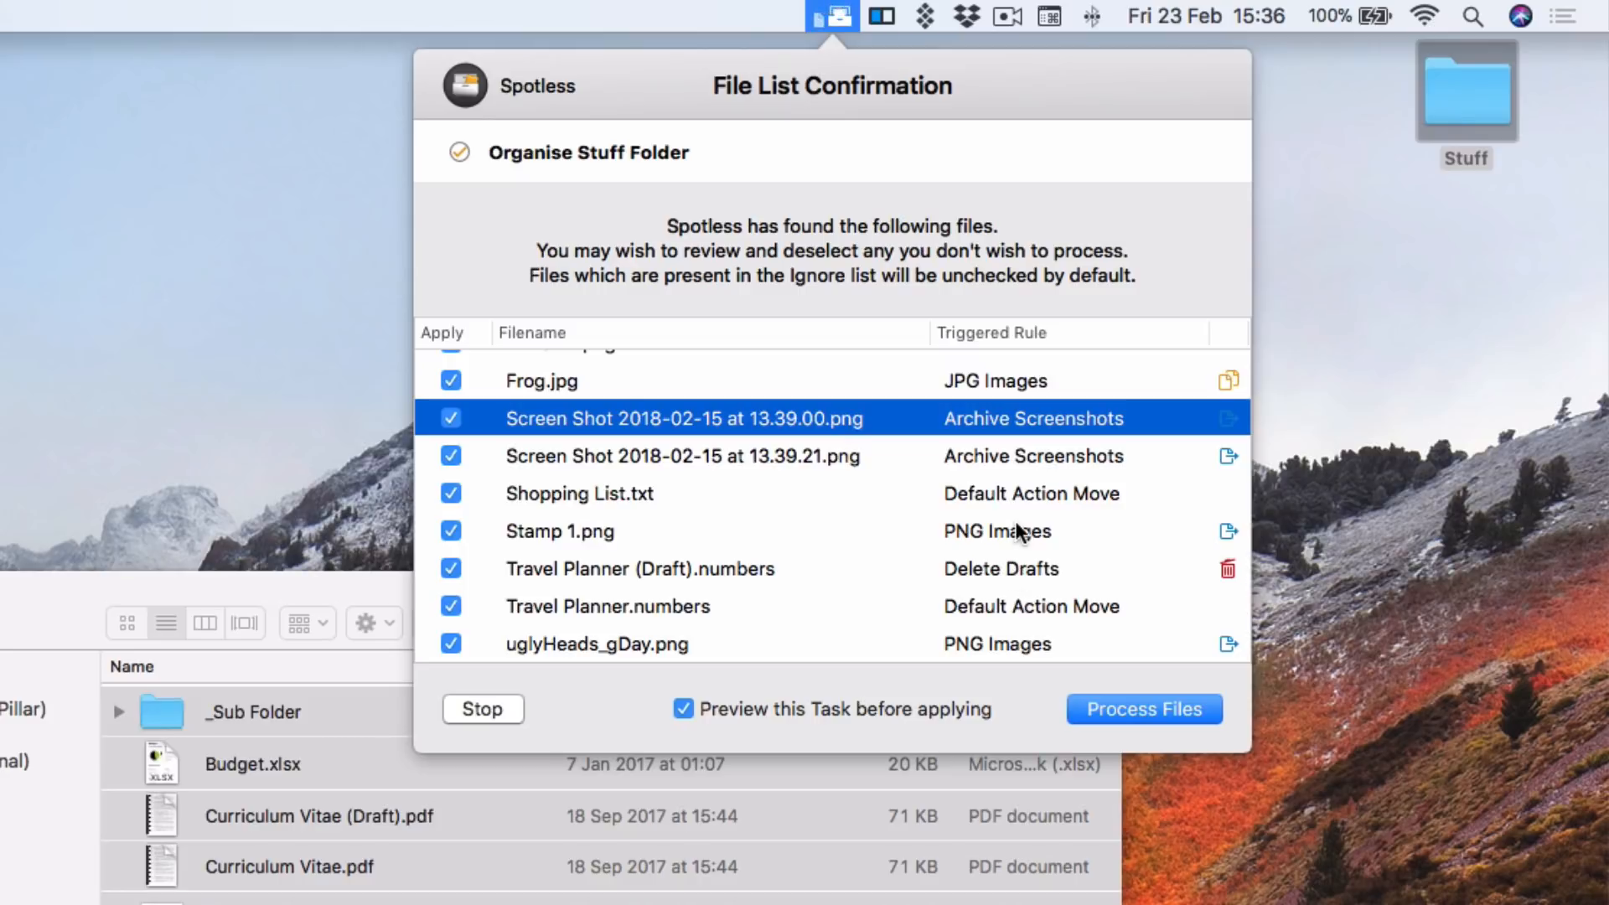
Check the rule triggered for the JPG images and process all listed files
scroll(1016, 524, "up", 3)
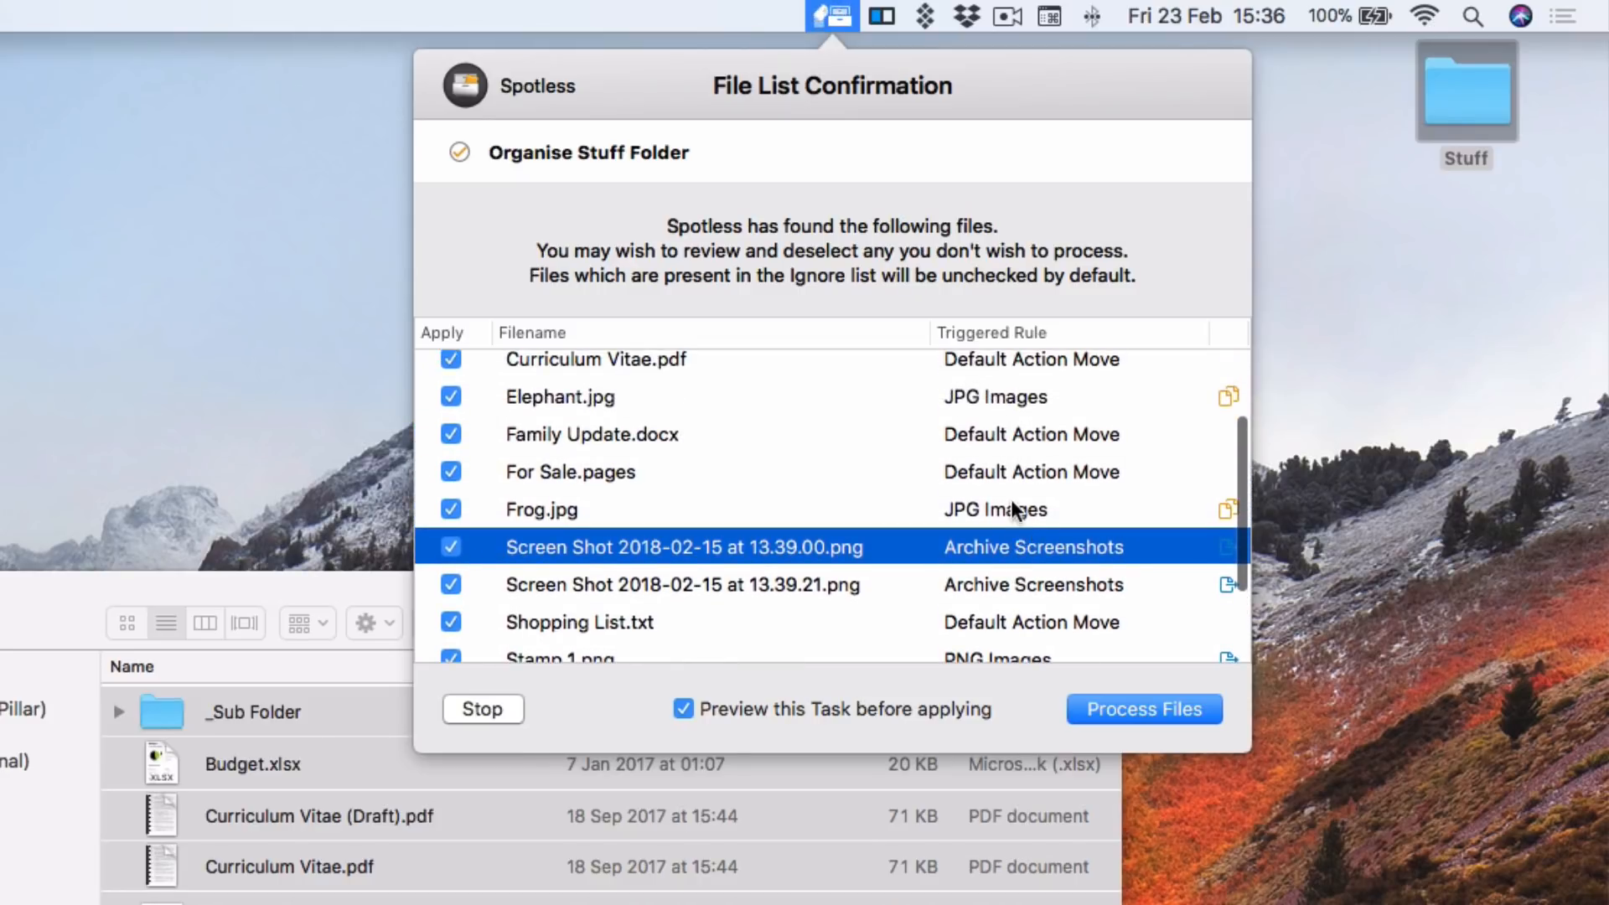
scroll(1011, 499, "up", 3)
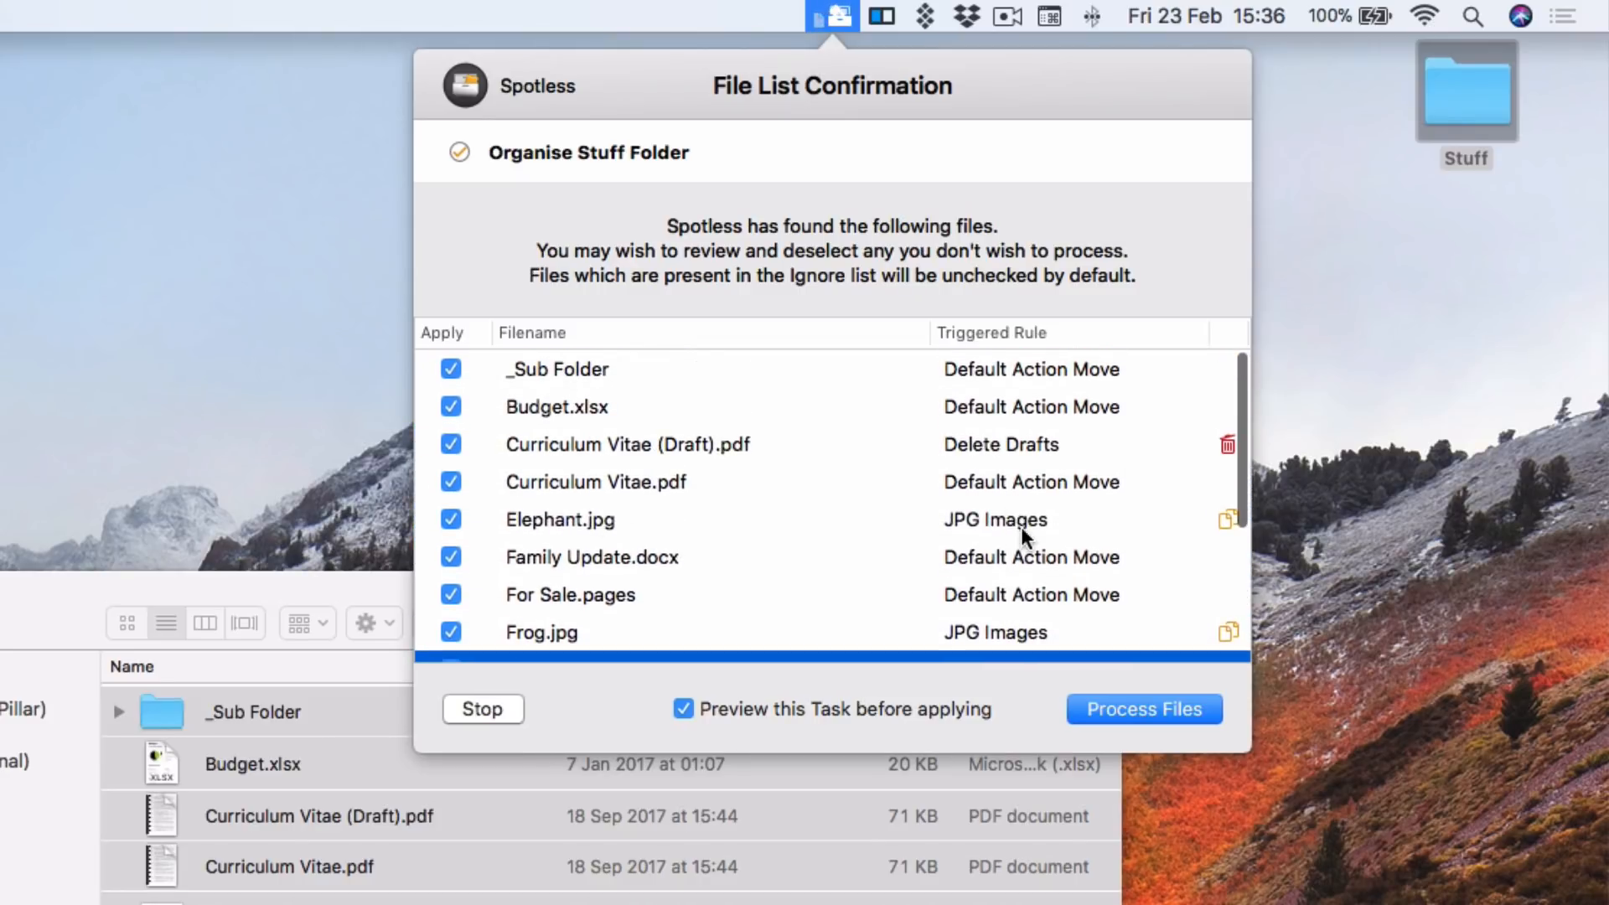
left_click(998, 520)
scroll(1003, 553, "down", 5)
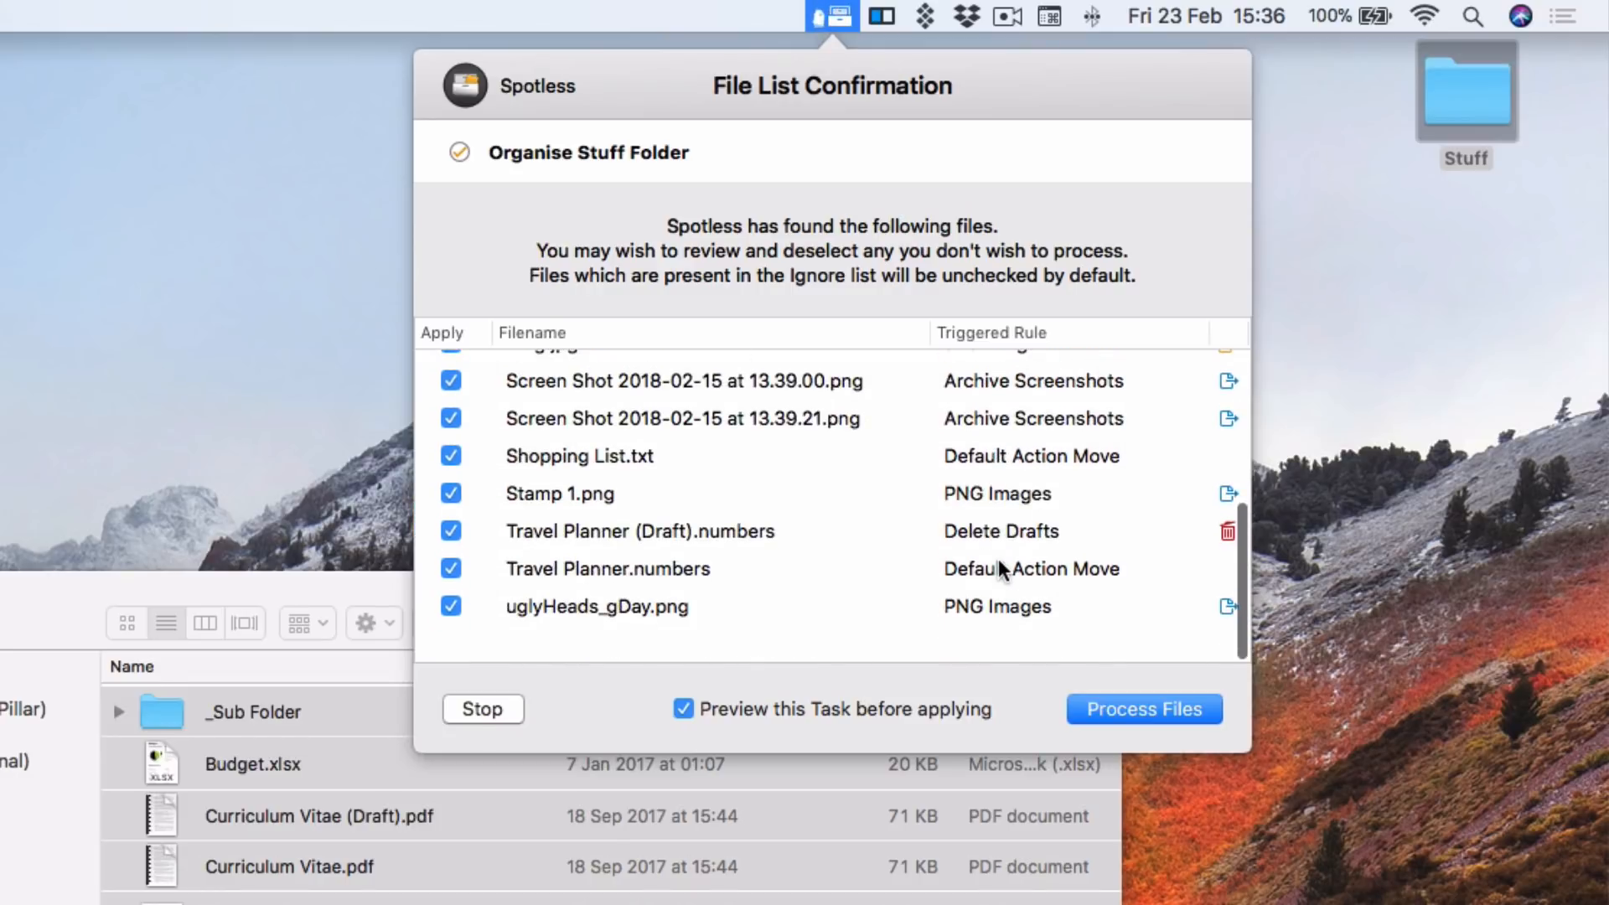
scroll(999, 562, "up", 5)
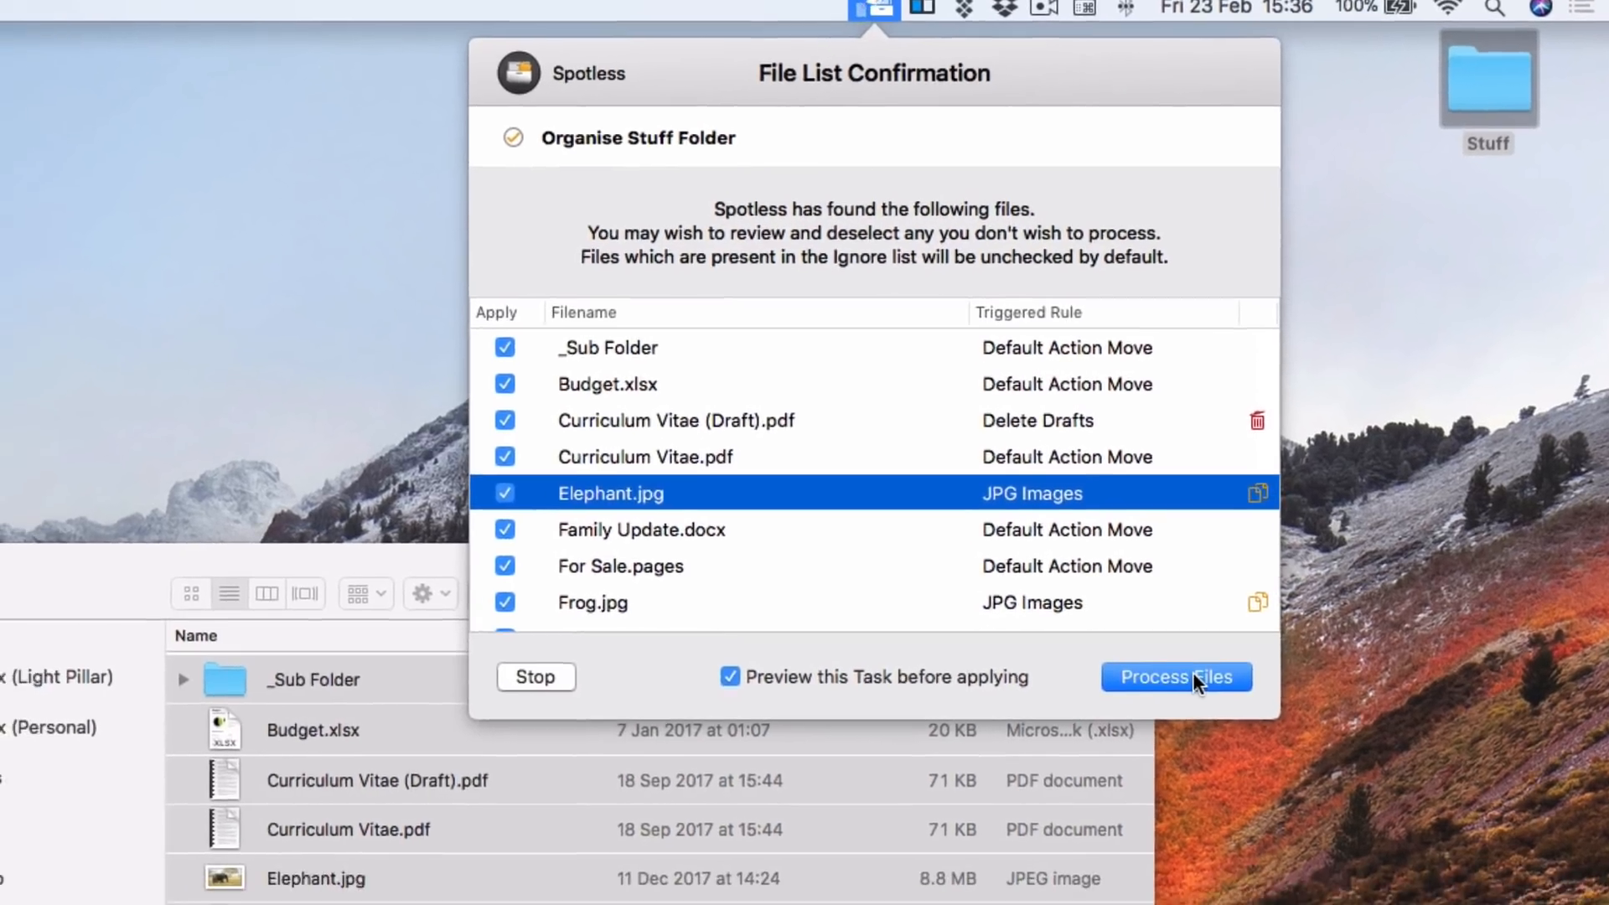
left_click(1193, 676)
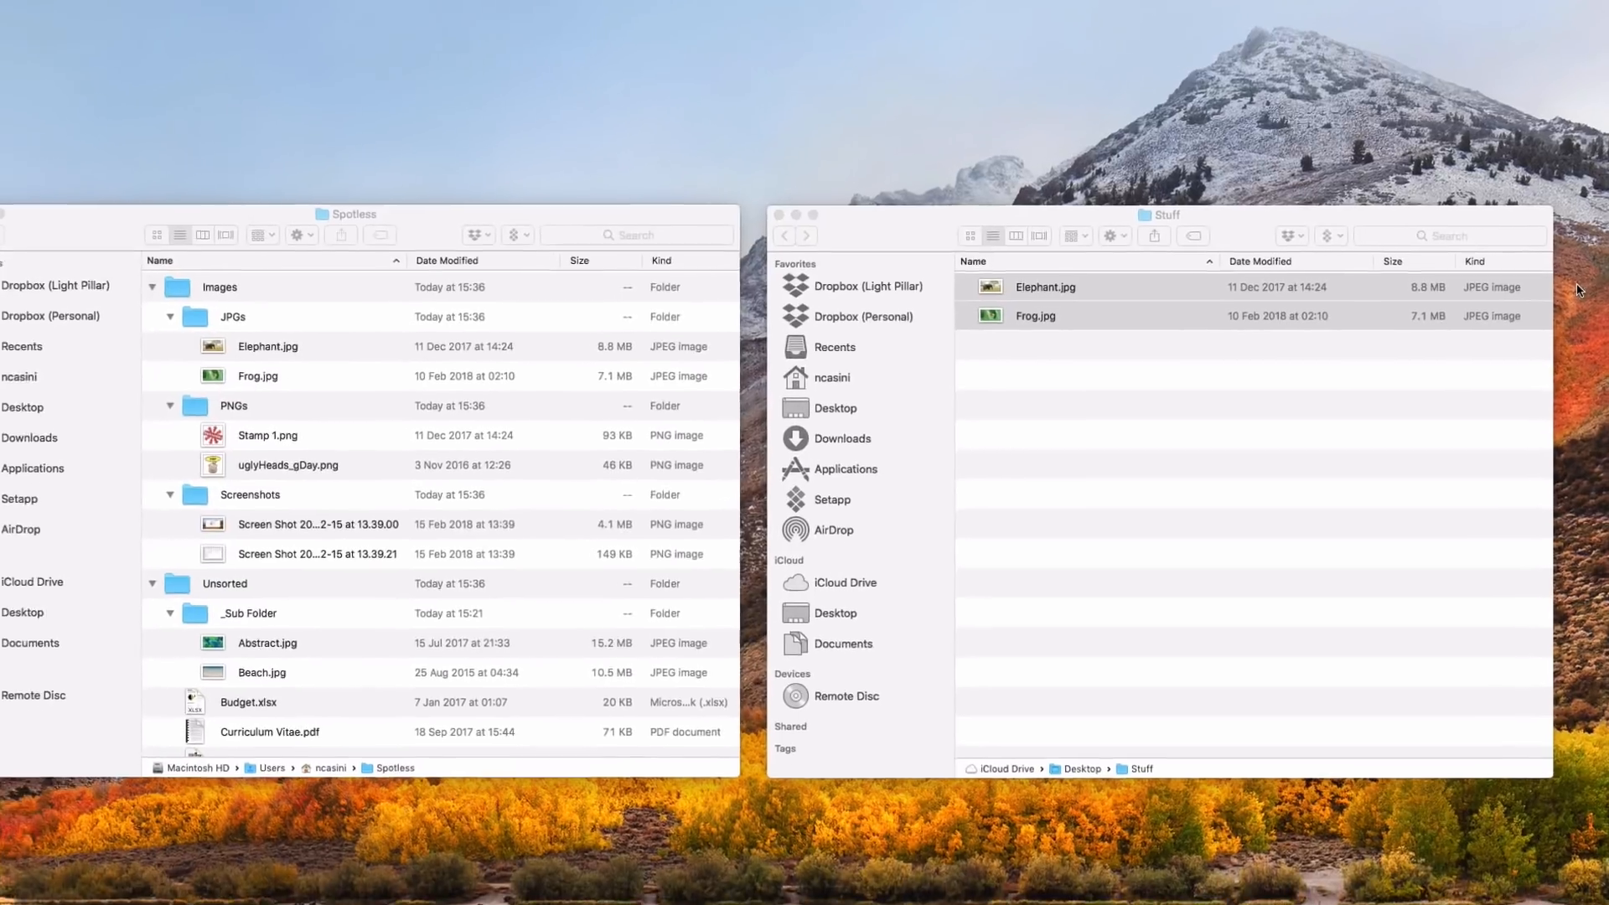
Collapse the Images and Unsorted folders in the Spotless folder to view its top-level contents
left_click(1040, 436)
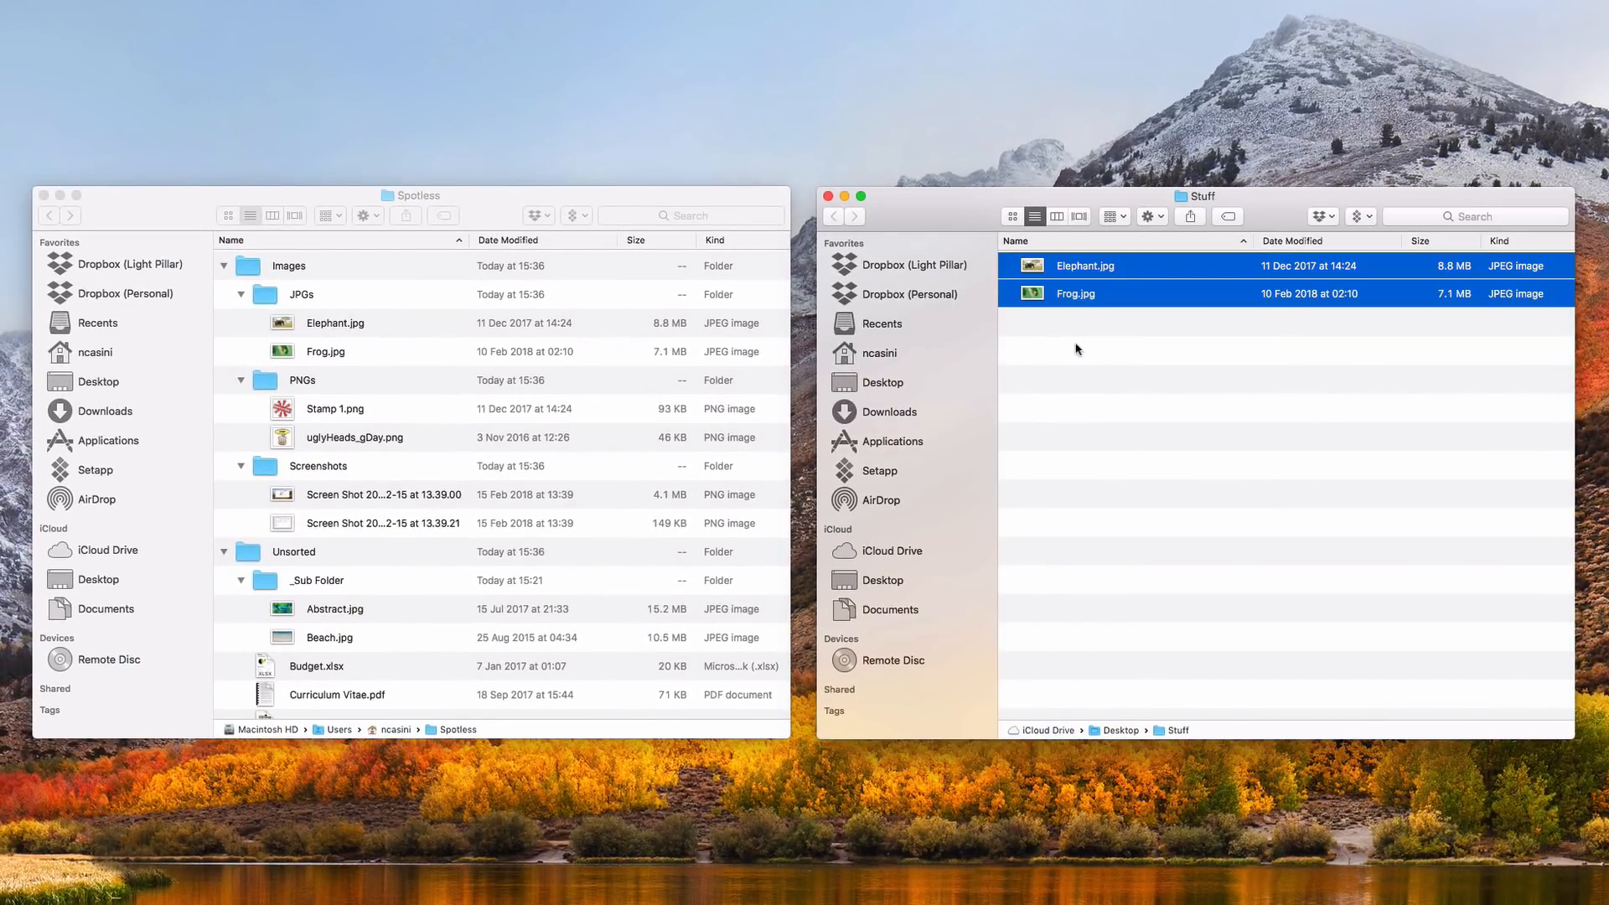
left_click(504, 199)
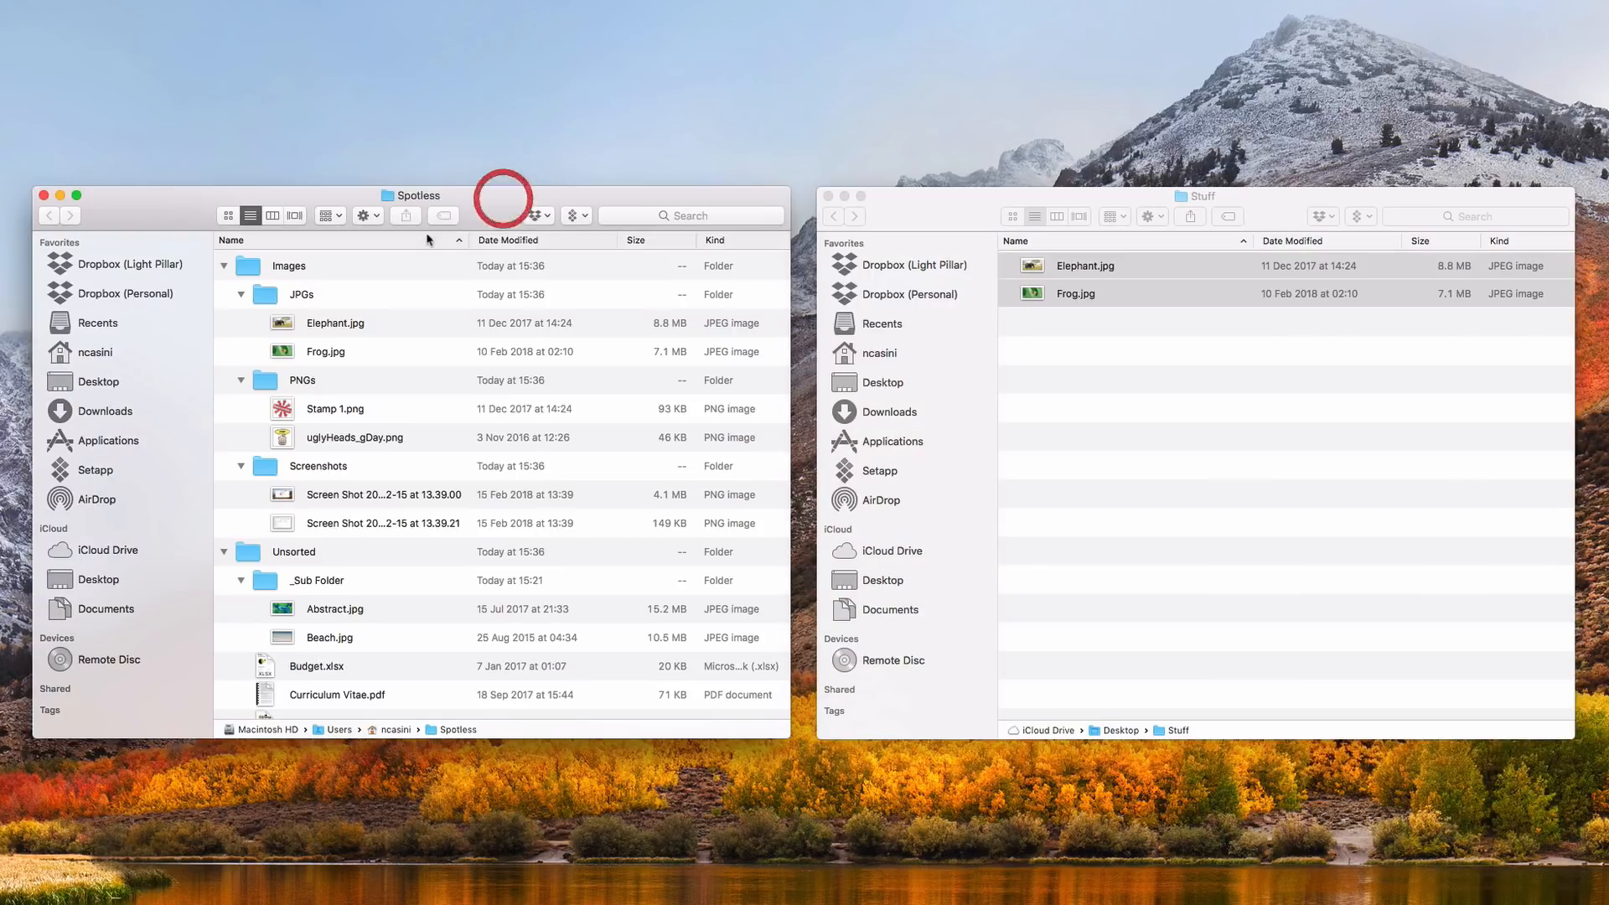
left_click(224, 266)
left_click(224, 294)
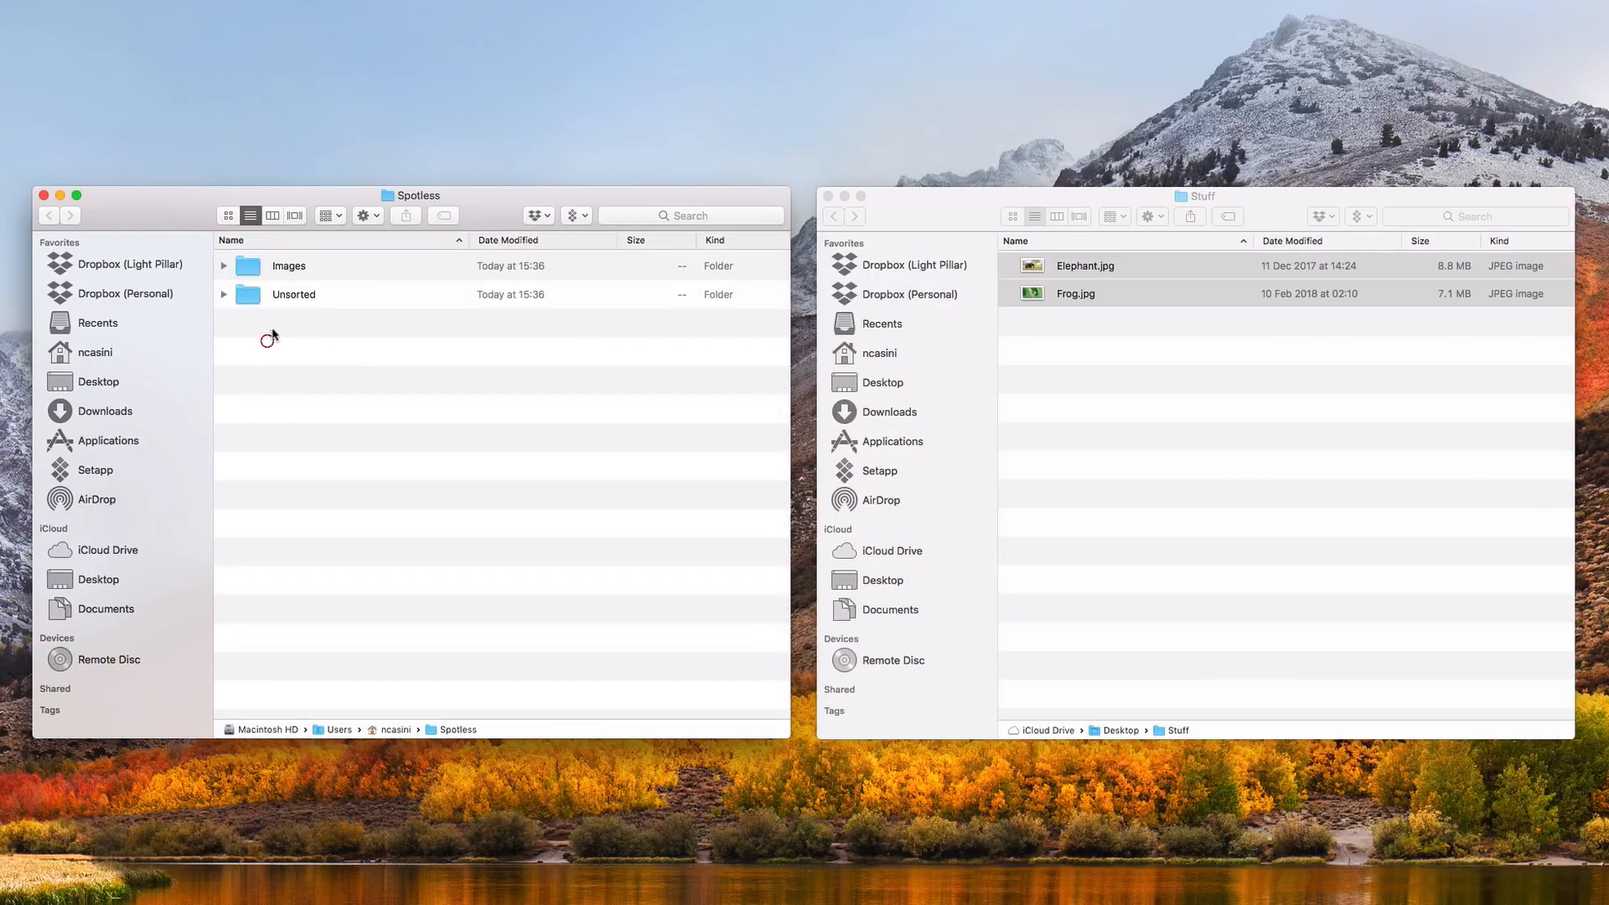
left_click(251, 268)
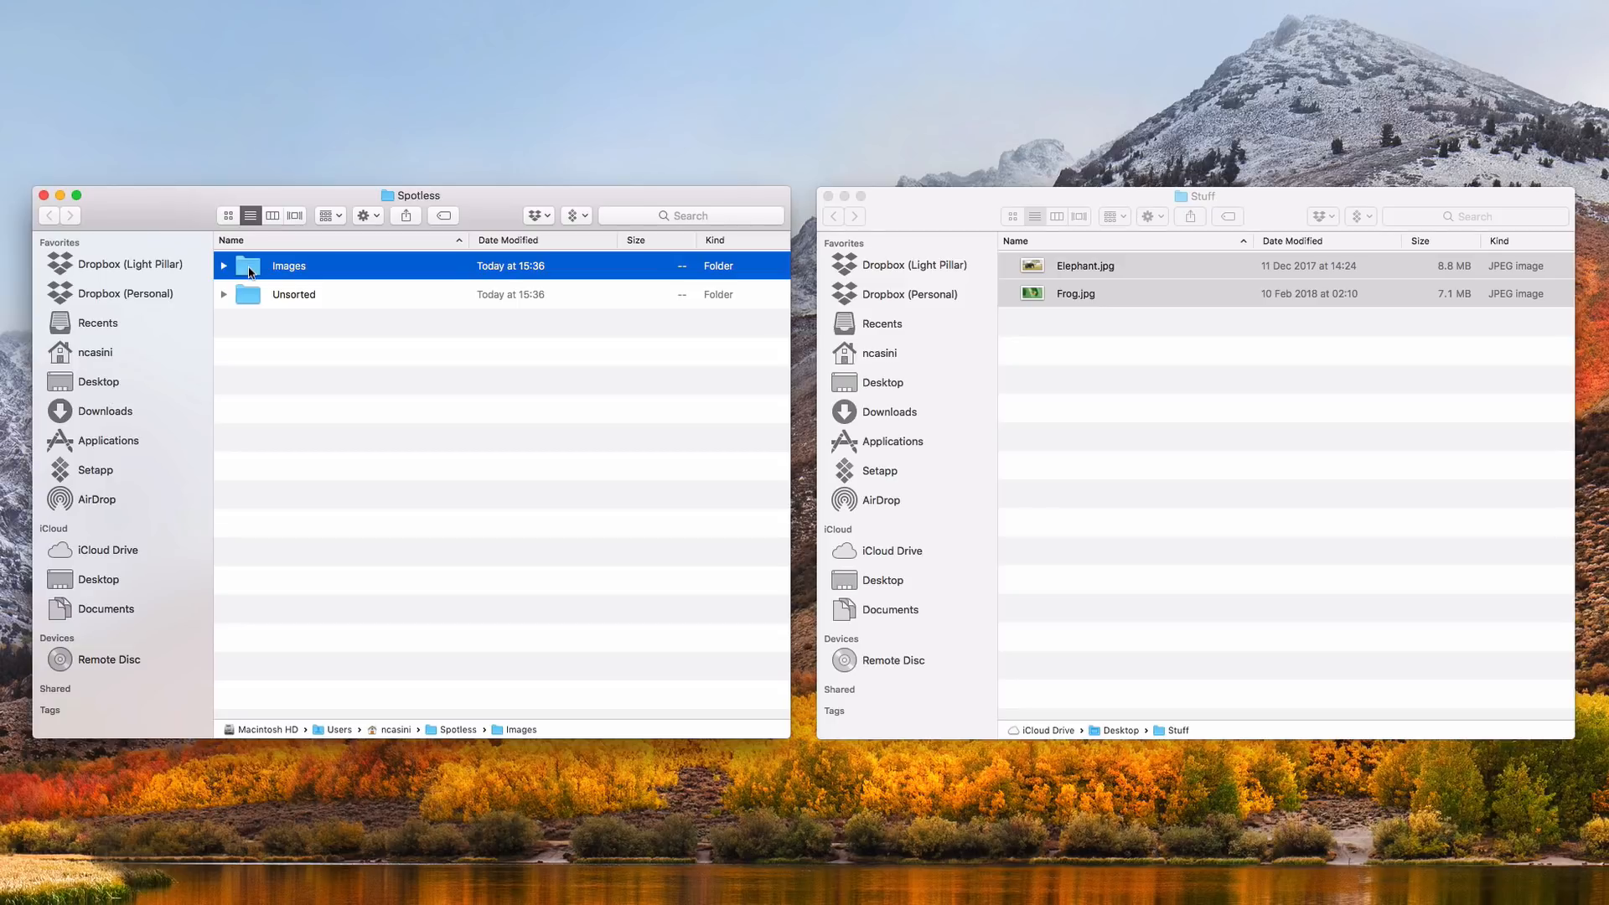
left_click(242, 295)
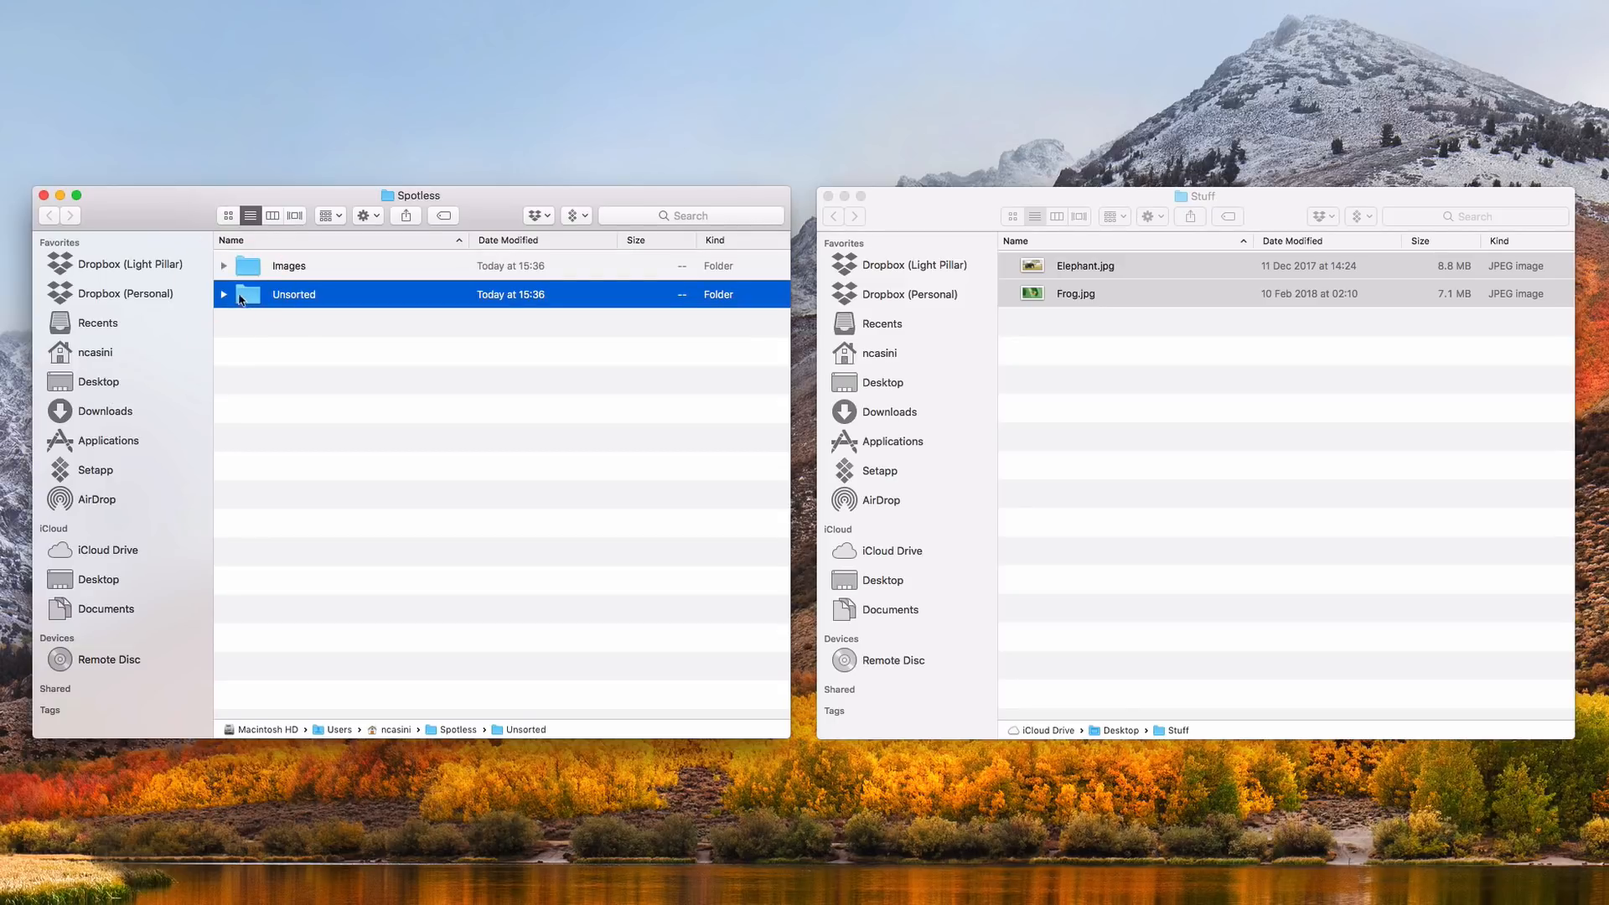
Examine the items moved into the Unsorted folder, from _Sub Folder to Travel Planner.numbers, and collapse the folder
left_click(223, 295)
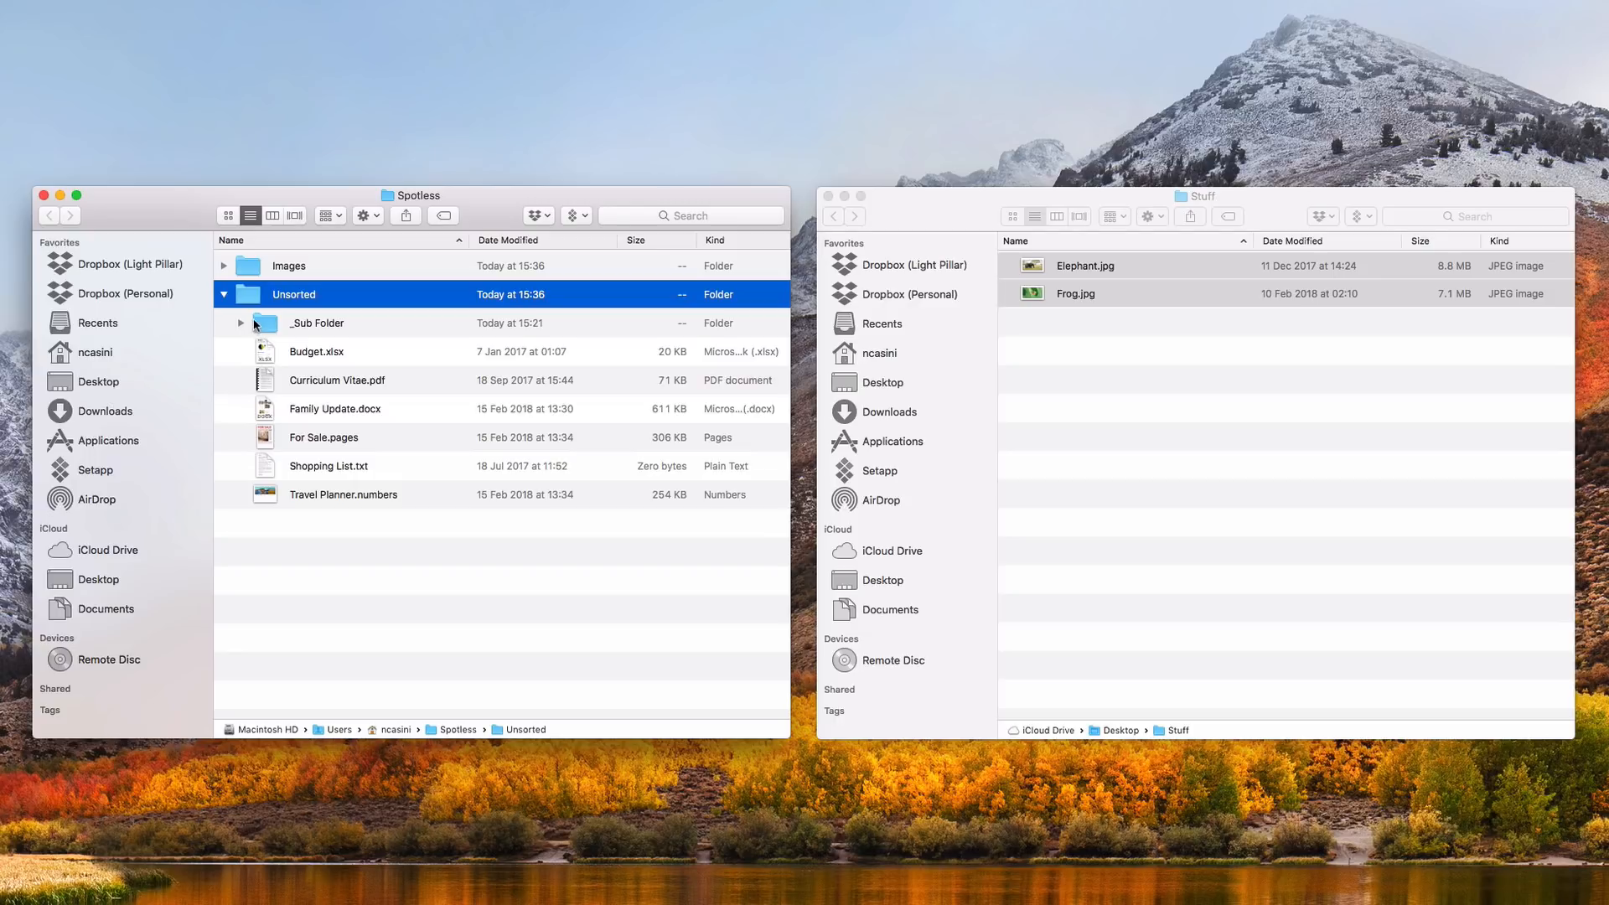
left_click(308, 326)
left_click(316, 354, "shift")
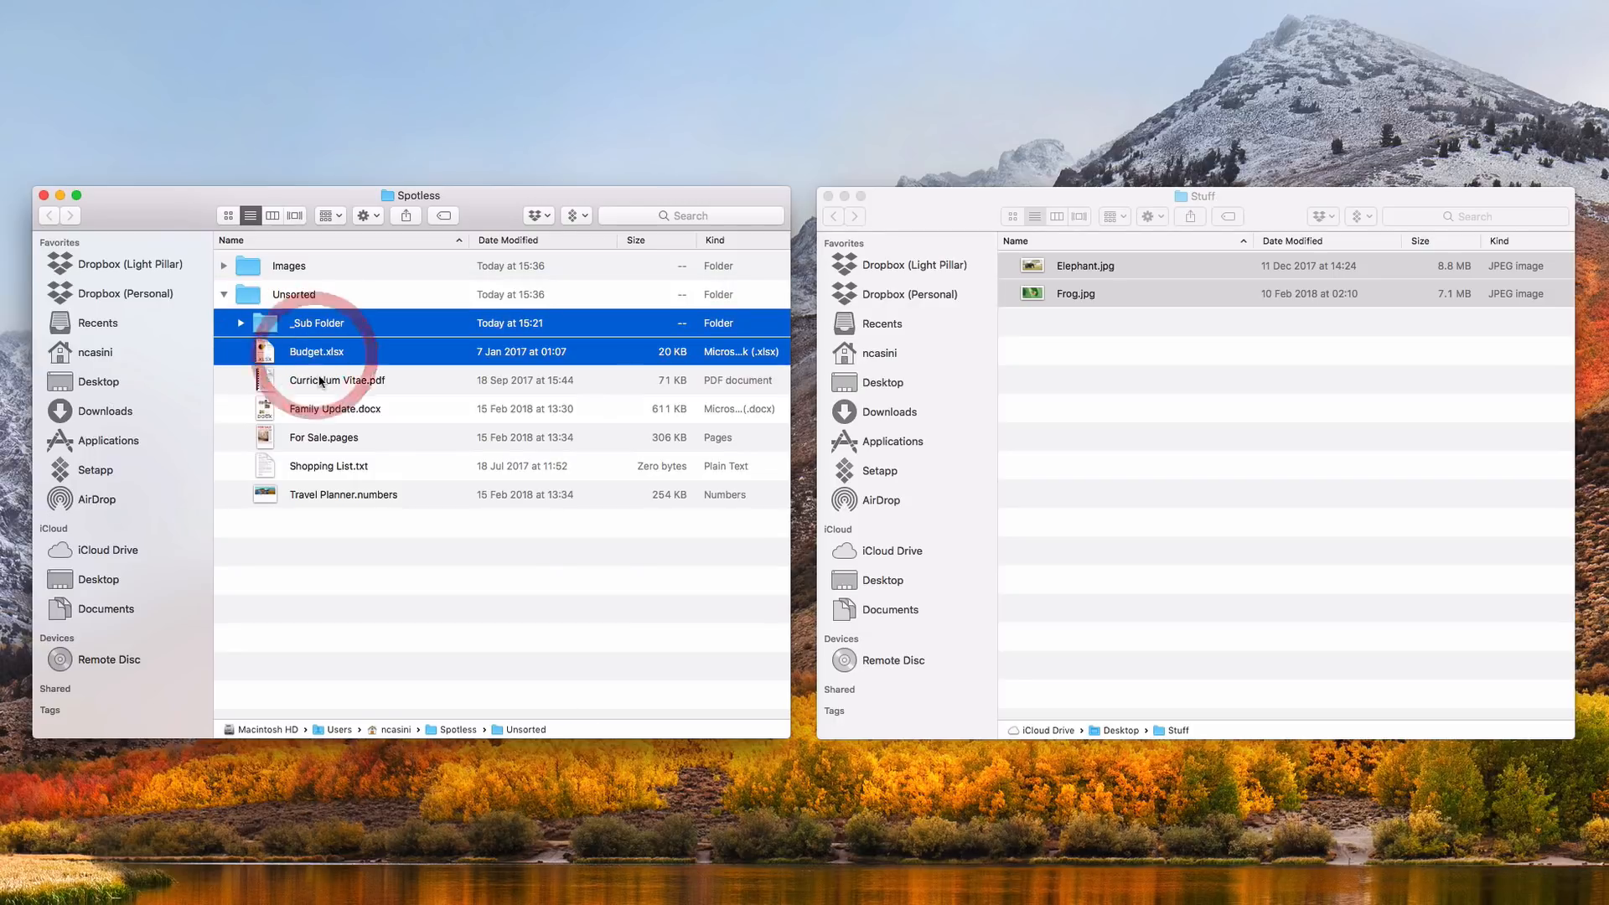
left_click(320, 380, "shift")
left_click(323, 408, "shift")
left_click(324, 435, "shift")
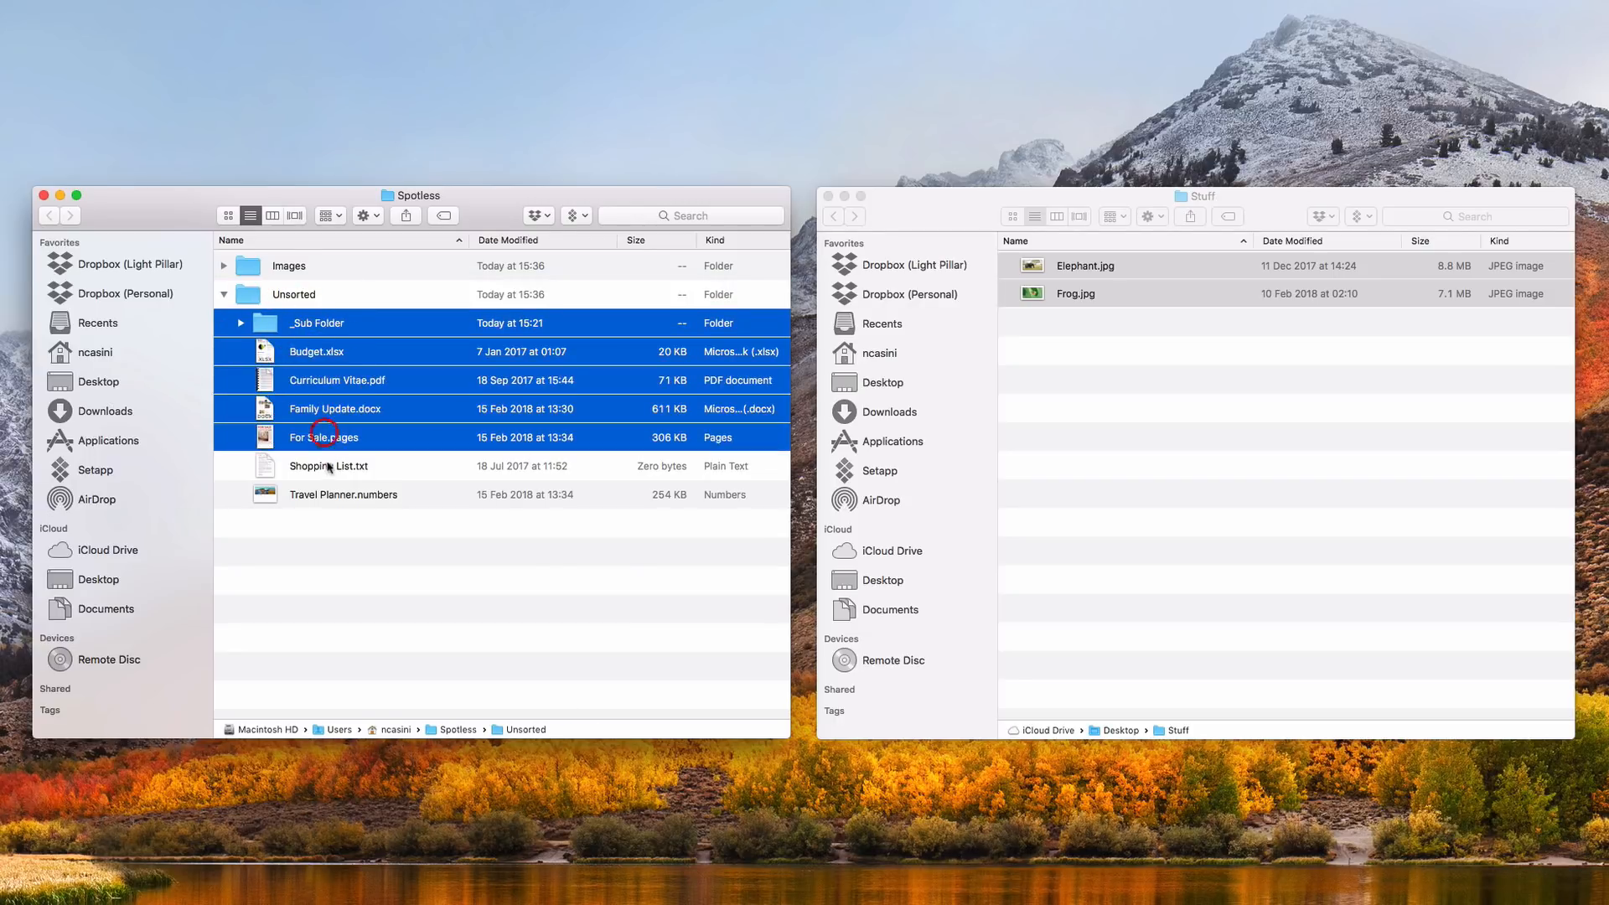
left_click(328, 467, "shift")
left_click(331, 496, "shift")
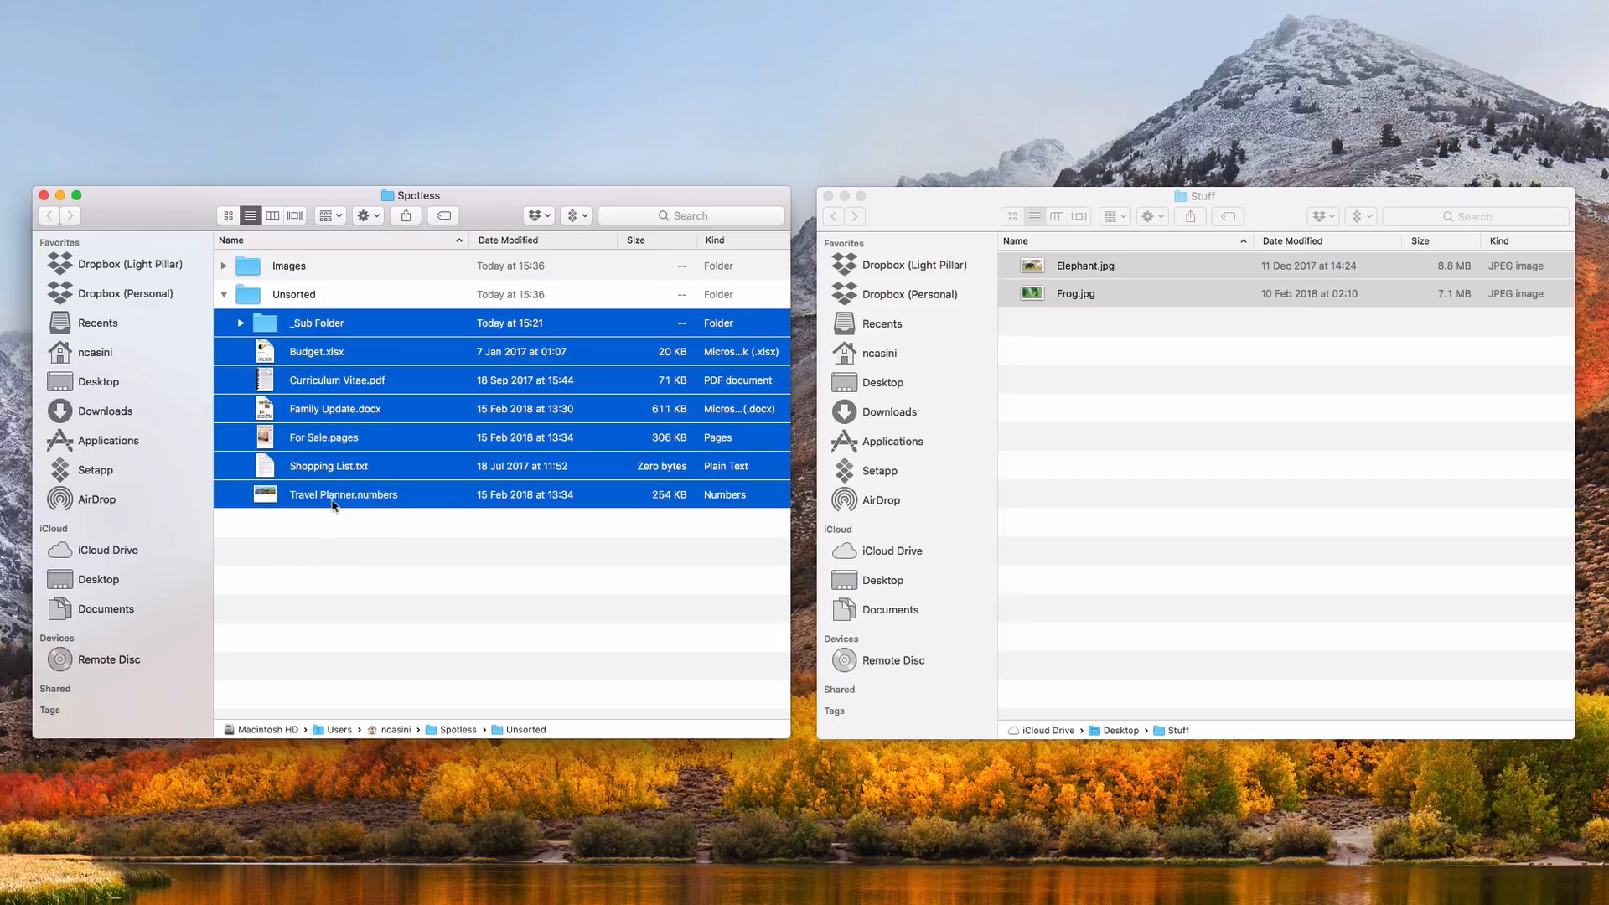
left_click(223, 294)
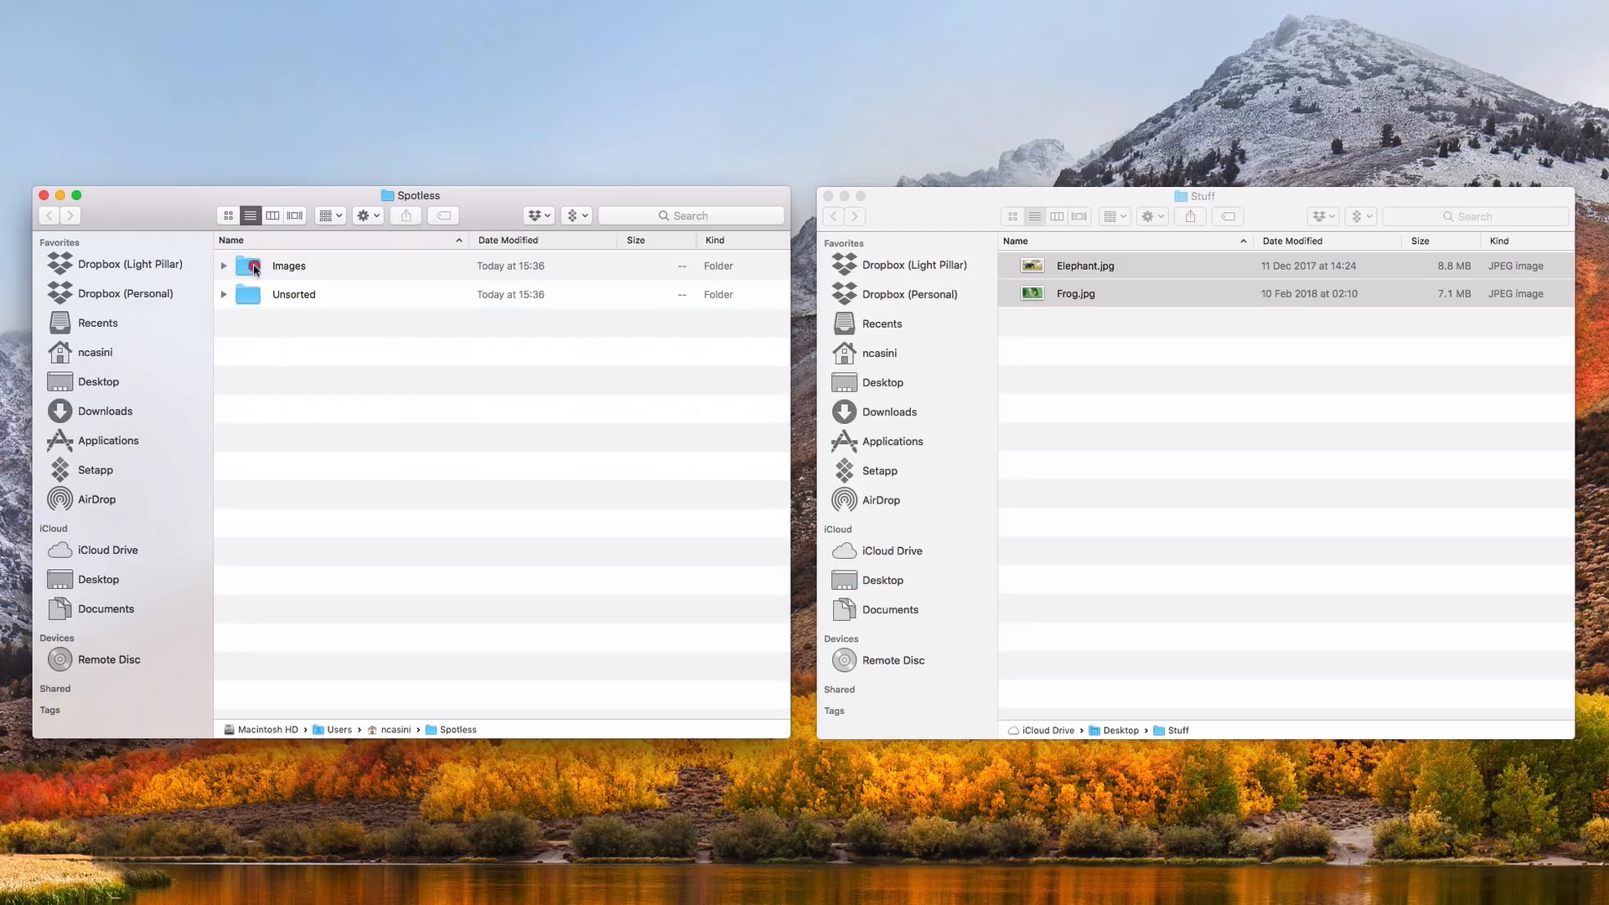
Expand the Images folder and inspect the copied Elephant.jpg and Frog.jpg in its JPGs subfolder
left_click(255, 268)
left_click(224, 266)
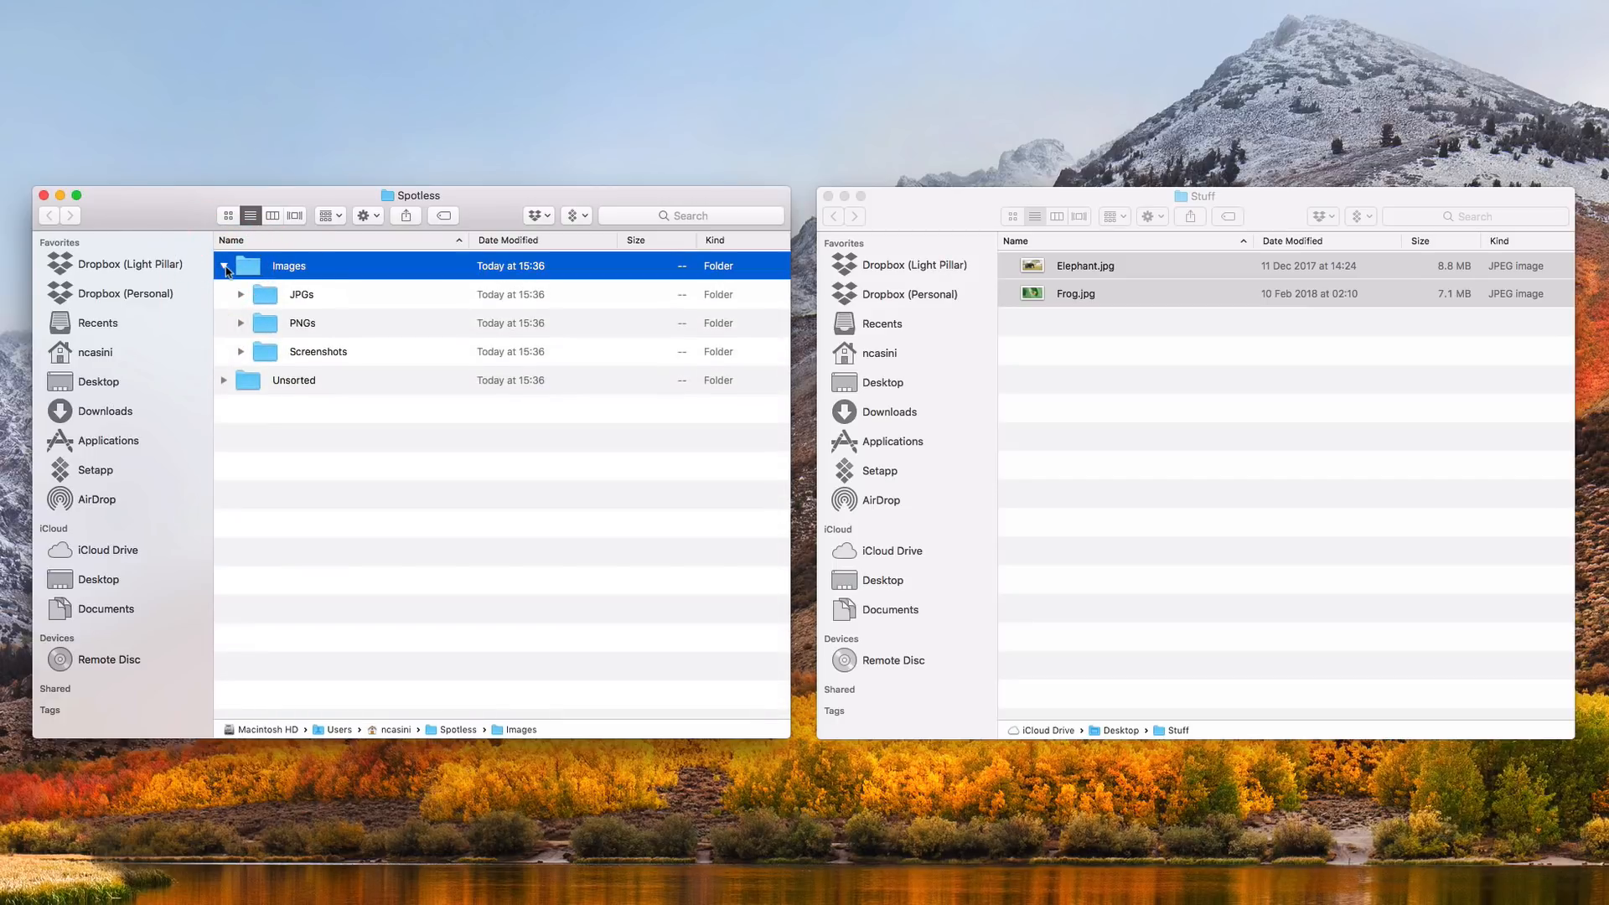
left_click(268, 295)
left_click(241, 294)
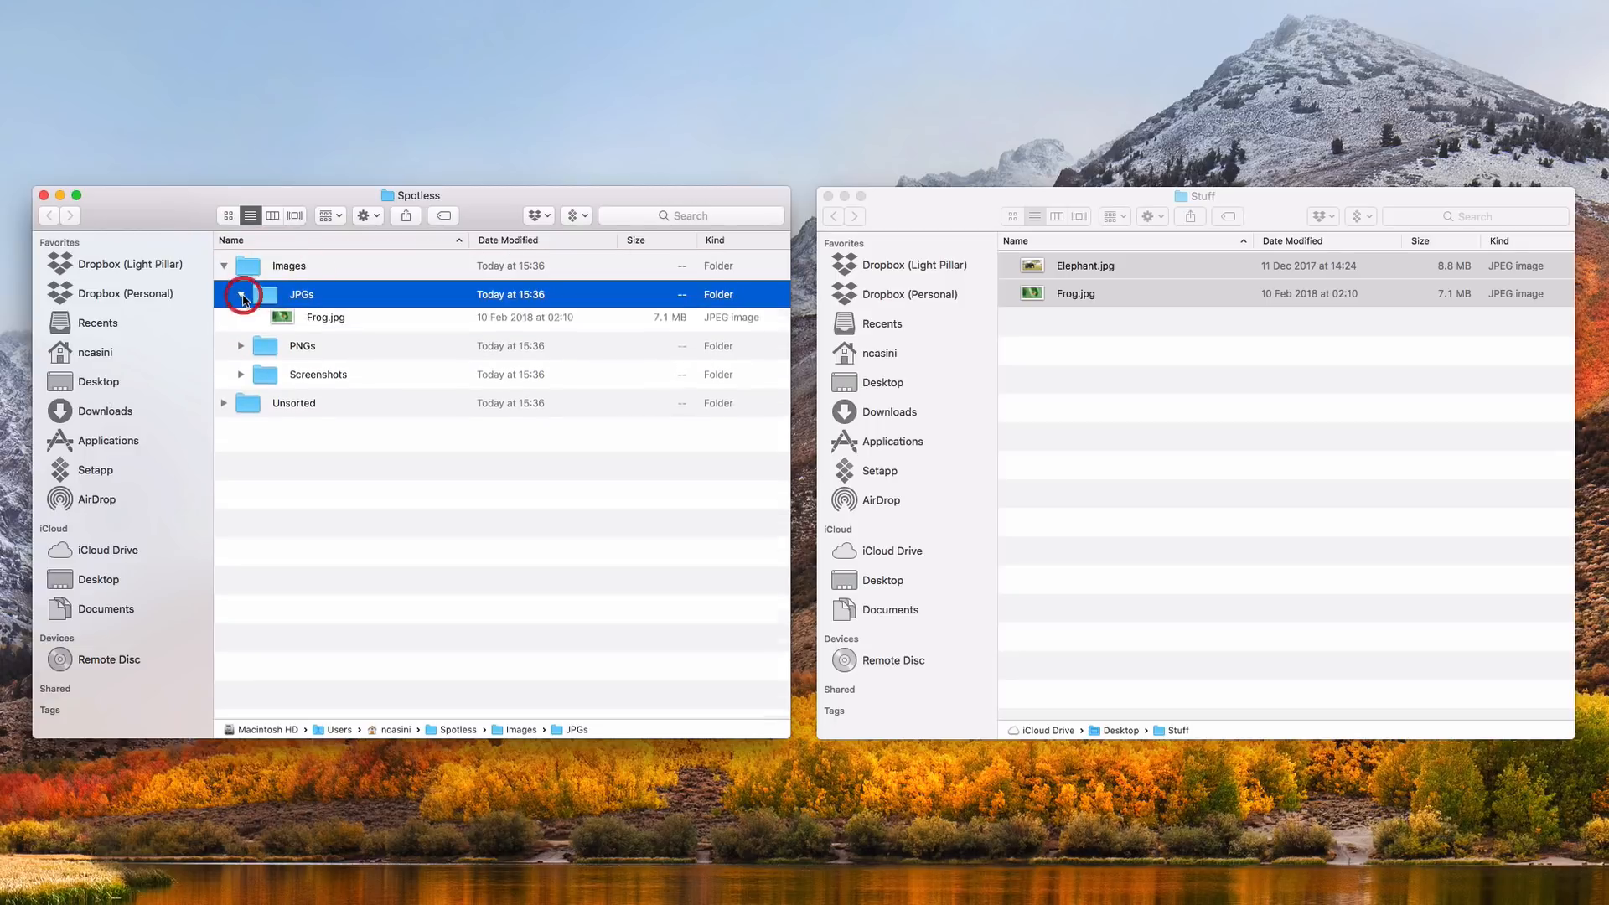
left_click(340, 325)
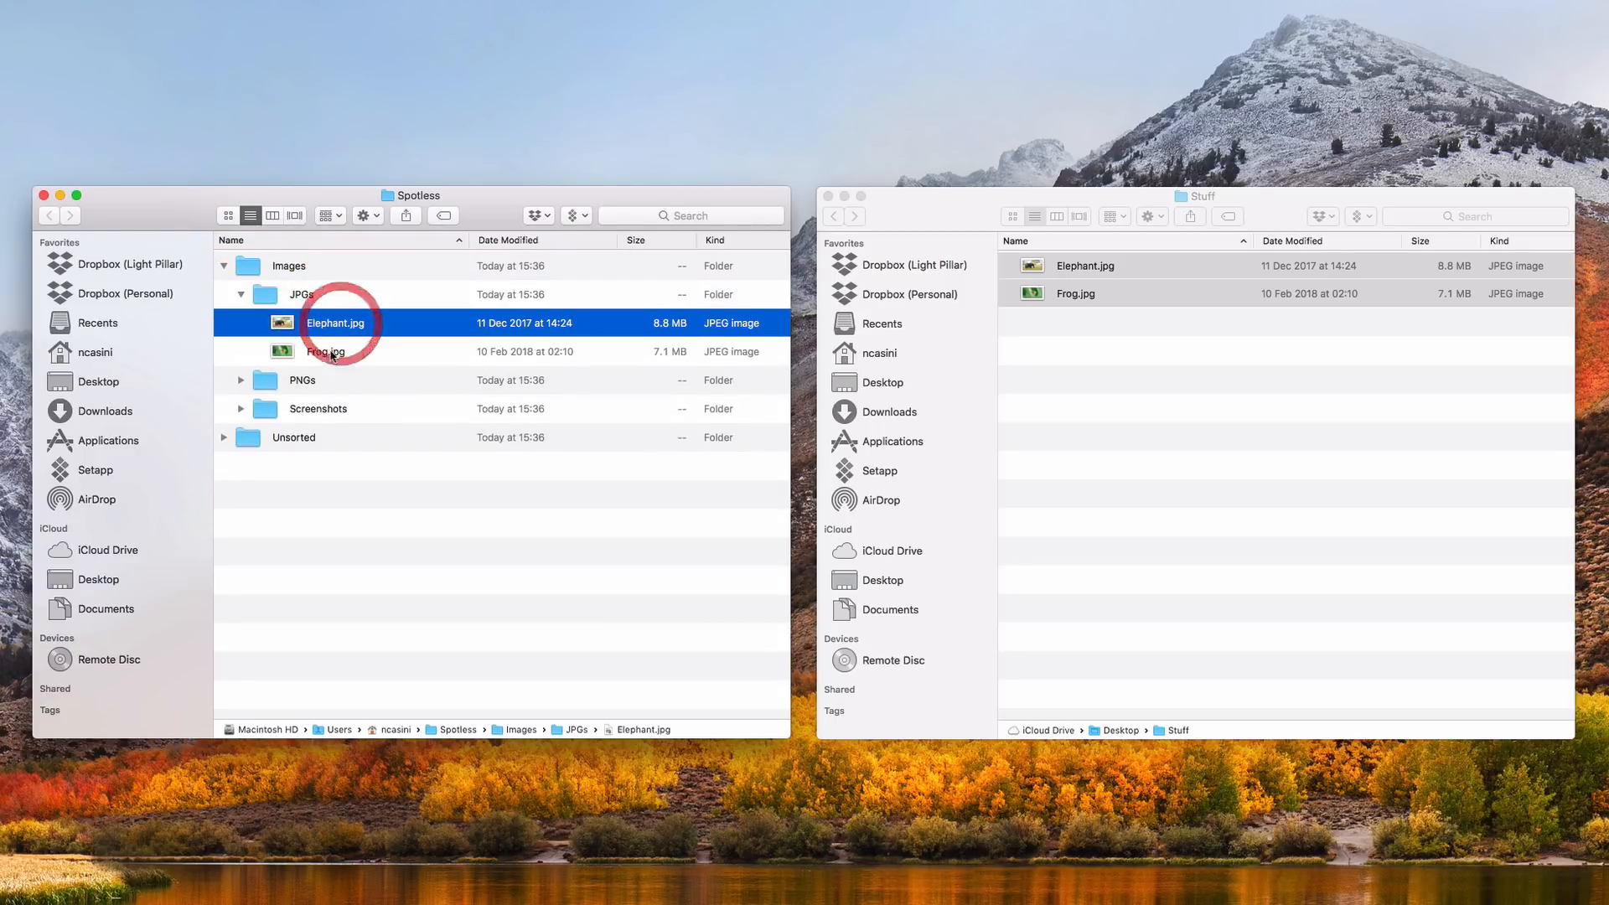
left_click(325, 353, "shift")
left_click(252, 295)
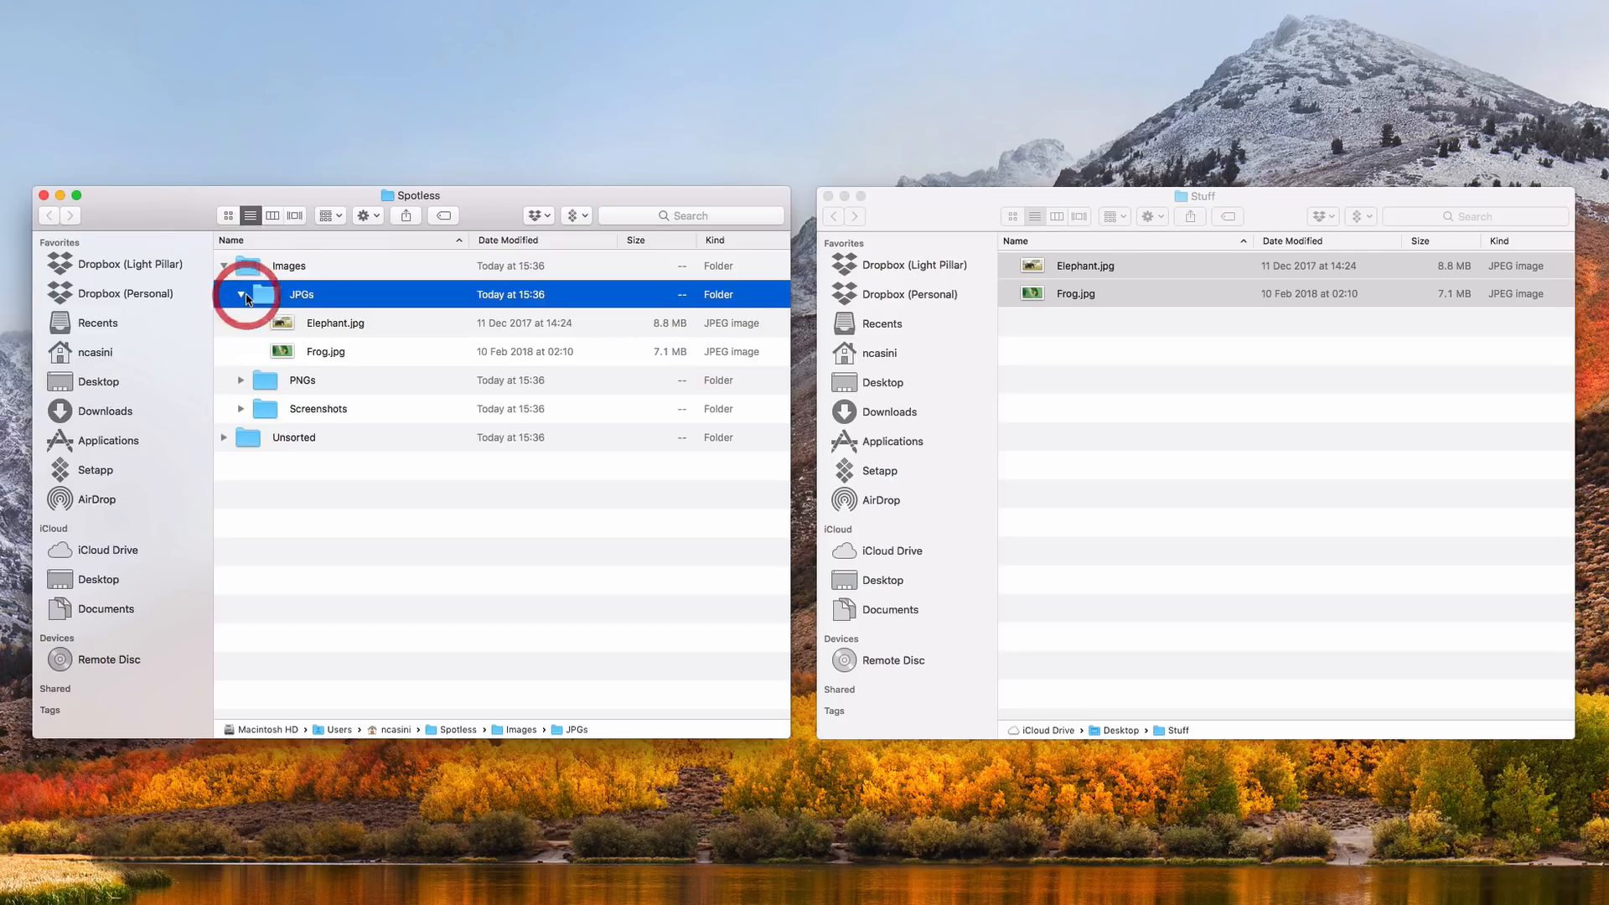
left_click(240, 294)
Inspect the files in the PNGs and Screenshots subfolders of Images, collapsing each subfolder after viewing it
left_click(263, 325)
left_click(240, 323)
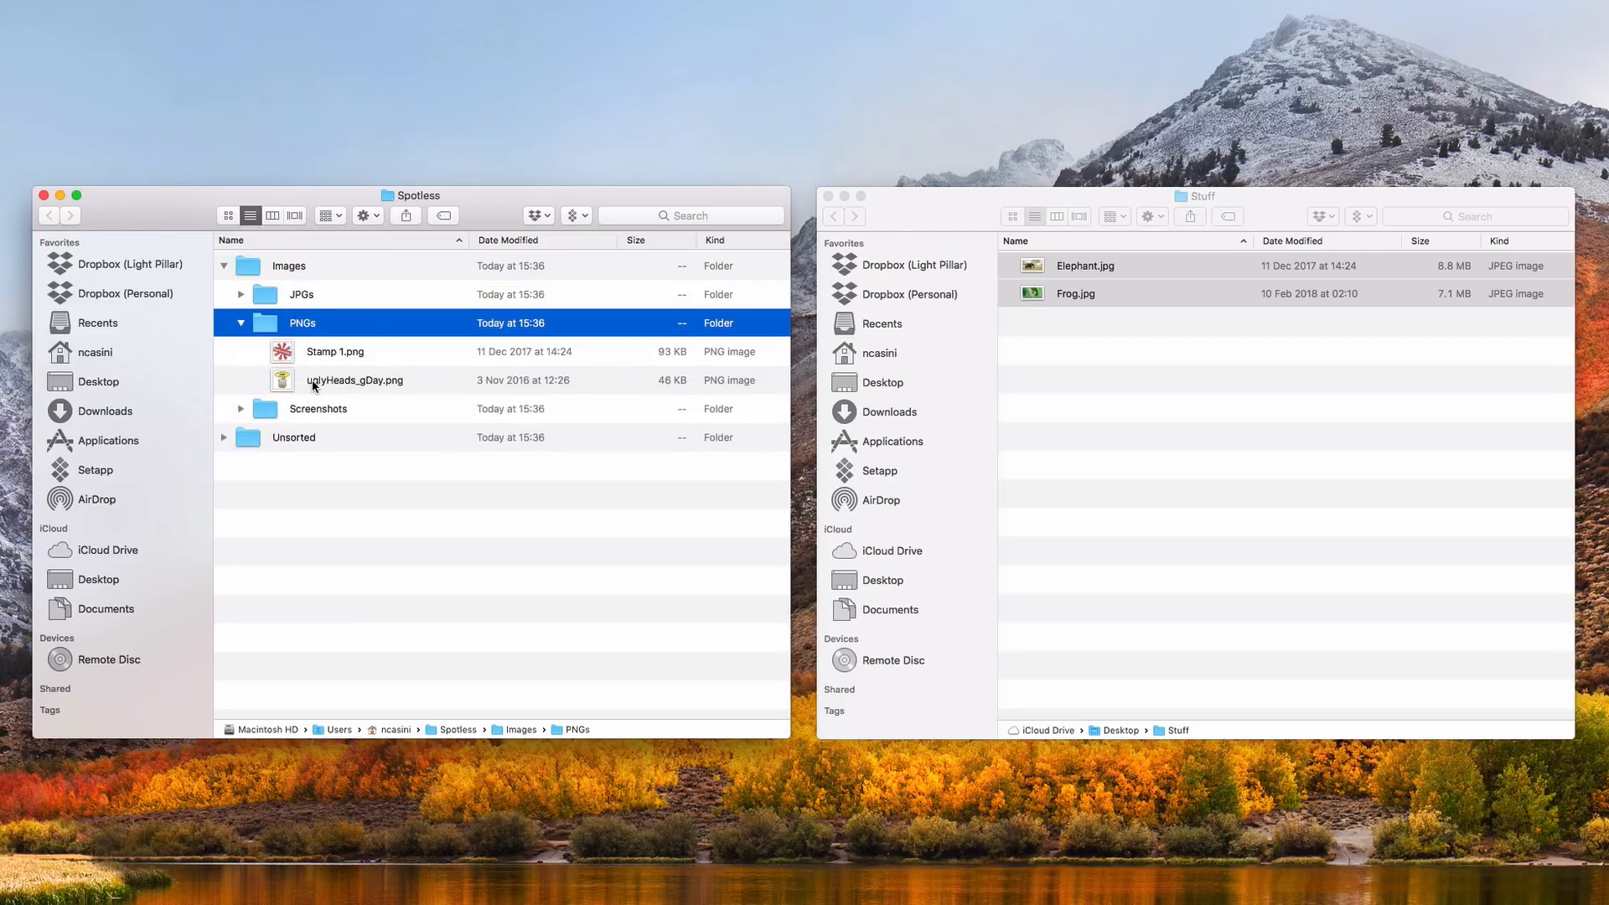
left_click(240, 323)
left_click(241, 353)
left_click(242, 353)
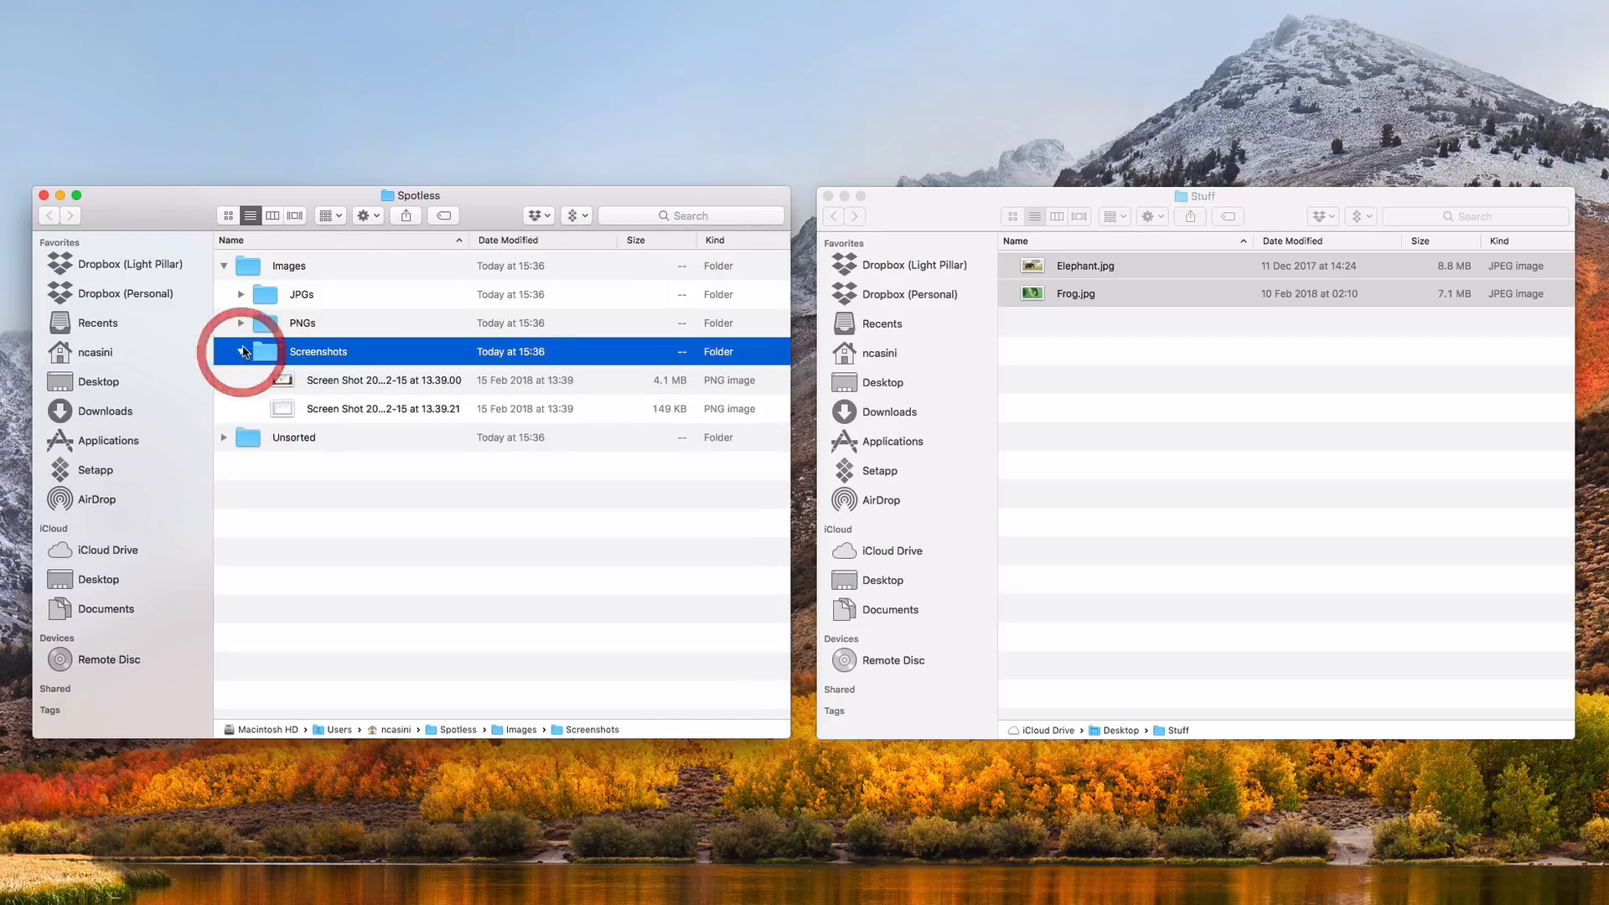
left_click(339, 382)
left_click(342, 408, "shift")
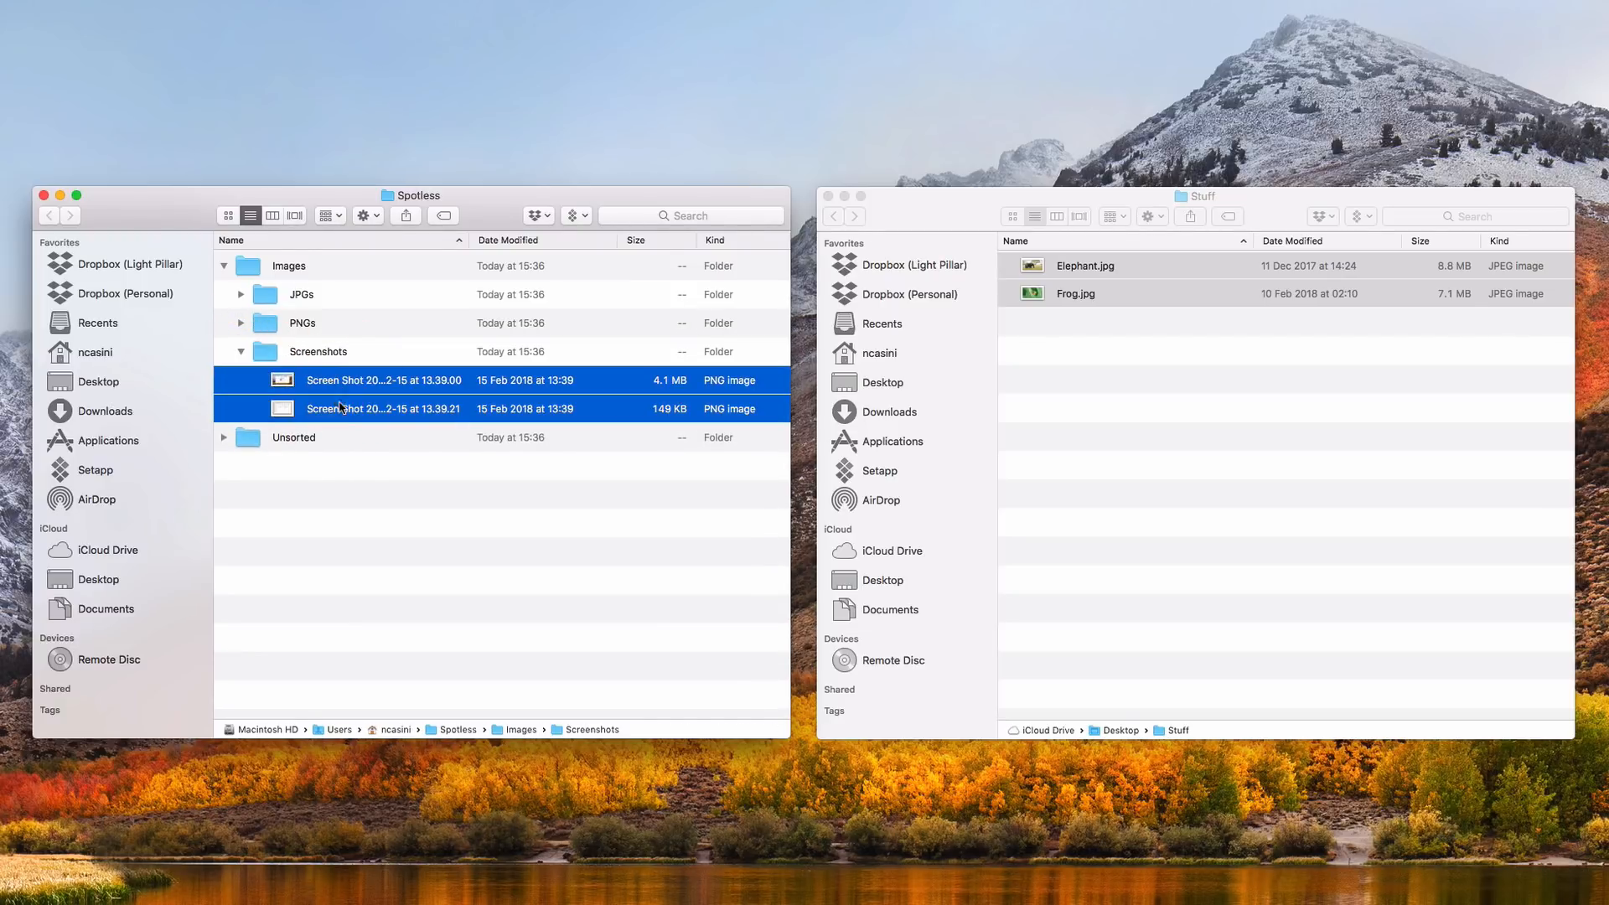
left_click(241, 353)
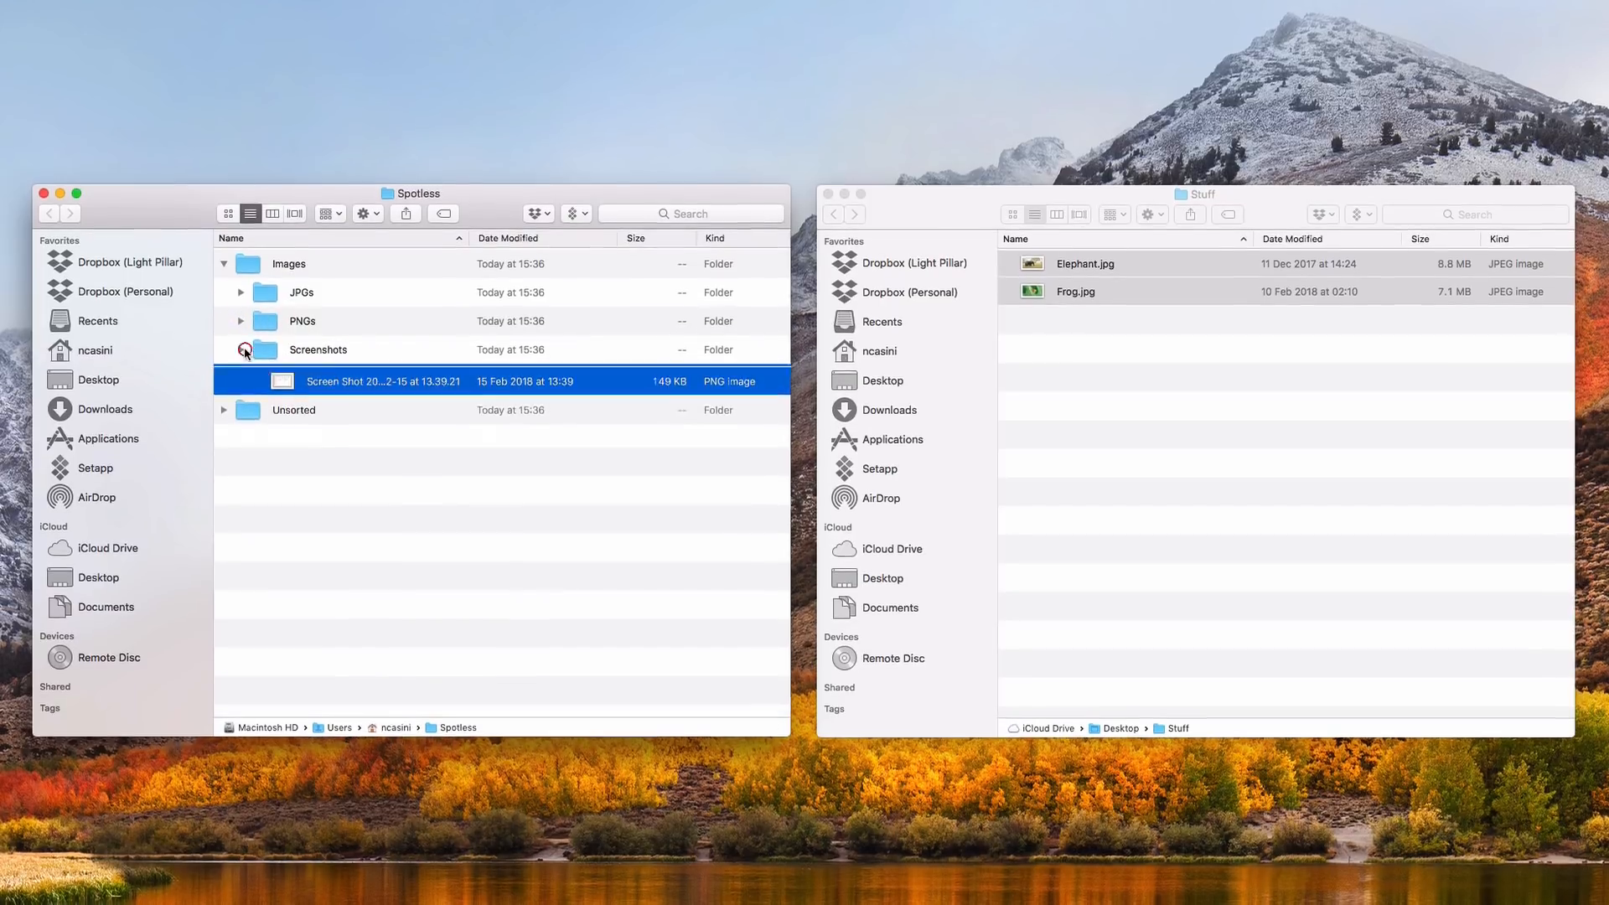
left_click(342, 471)
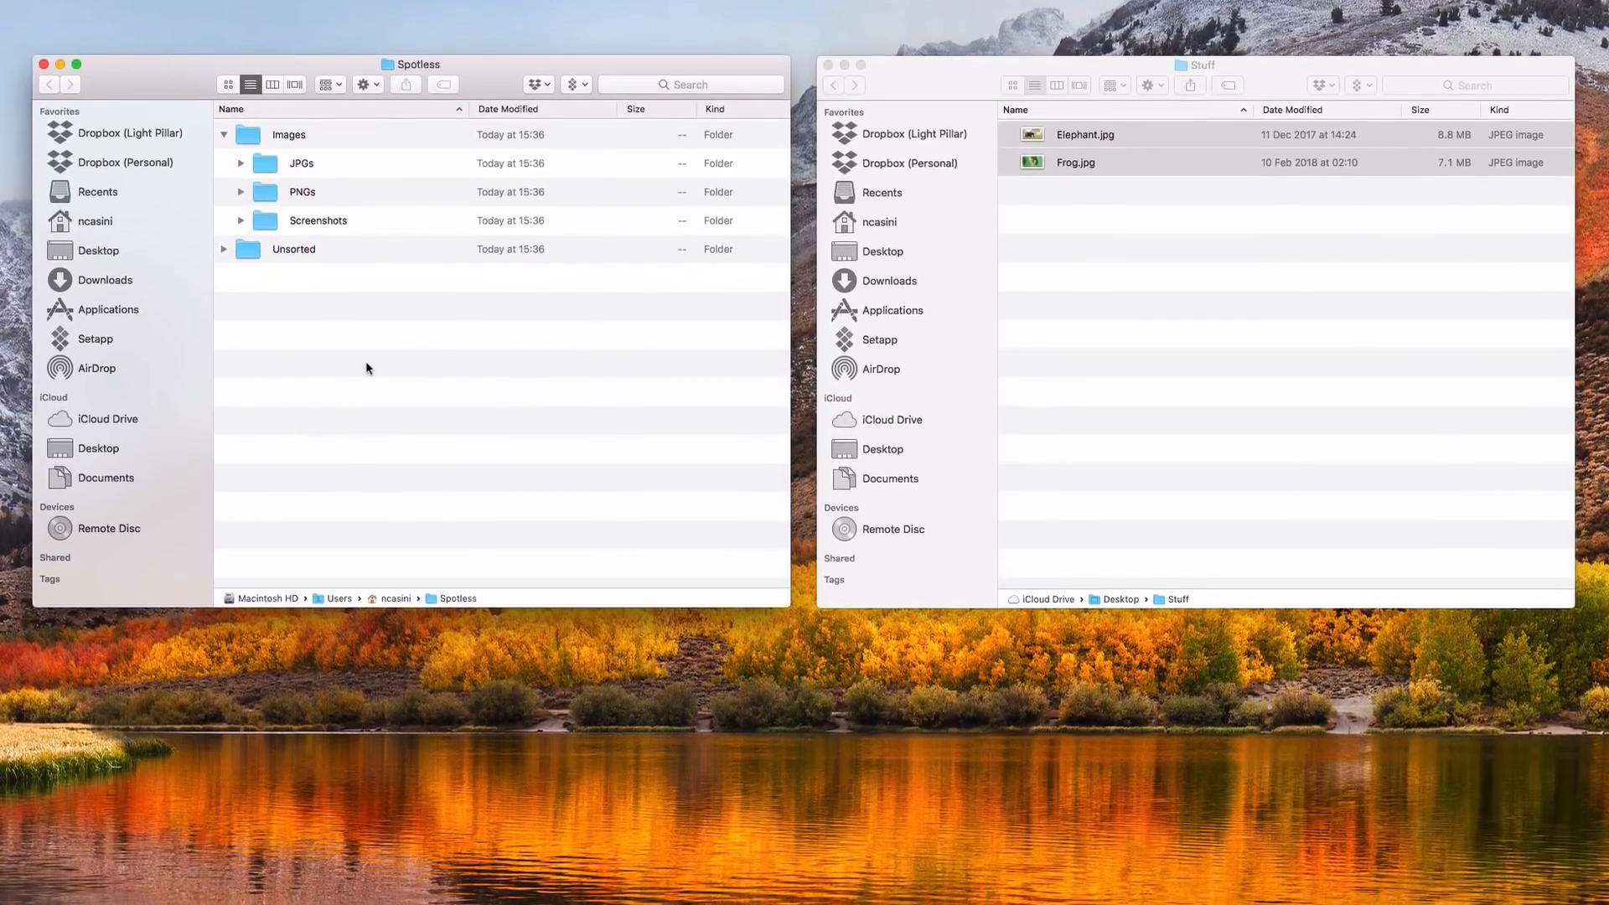
Open the Trash to inspect the deleted Curriculum Vitae (Draft).pdf and Travel Planner (Draft).numbers files, and close its window
left_click(367, 455)
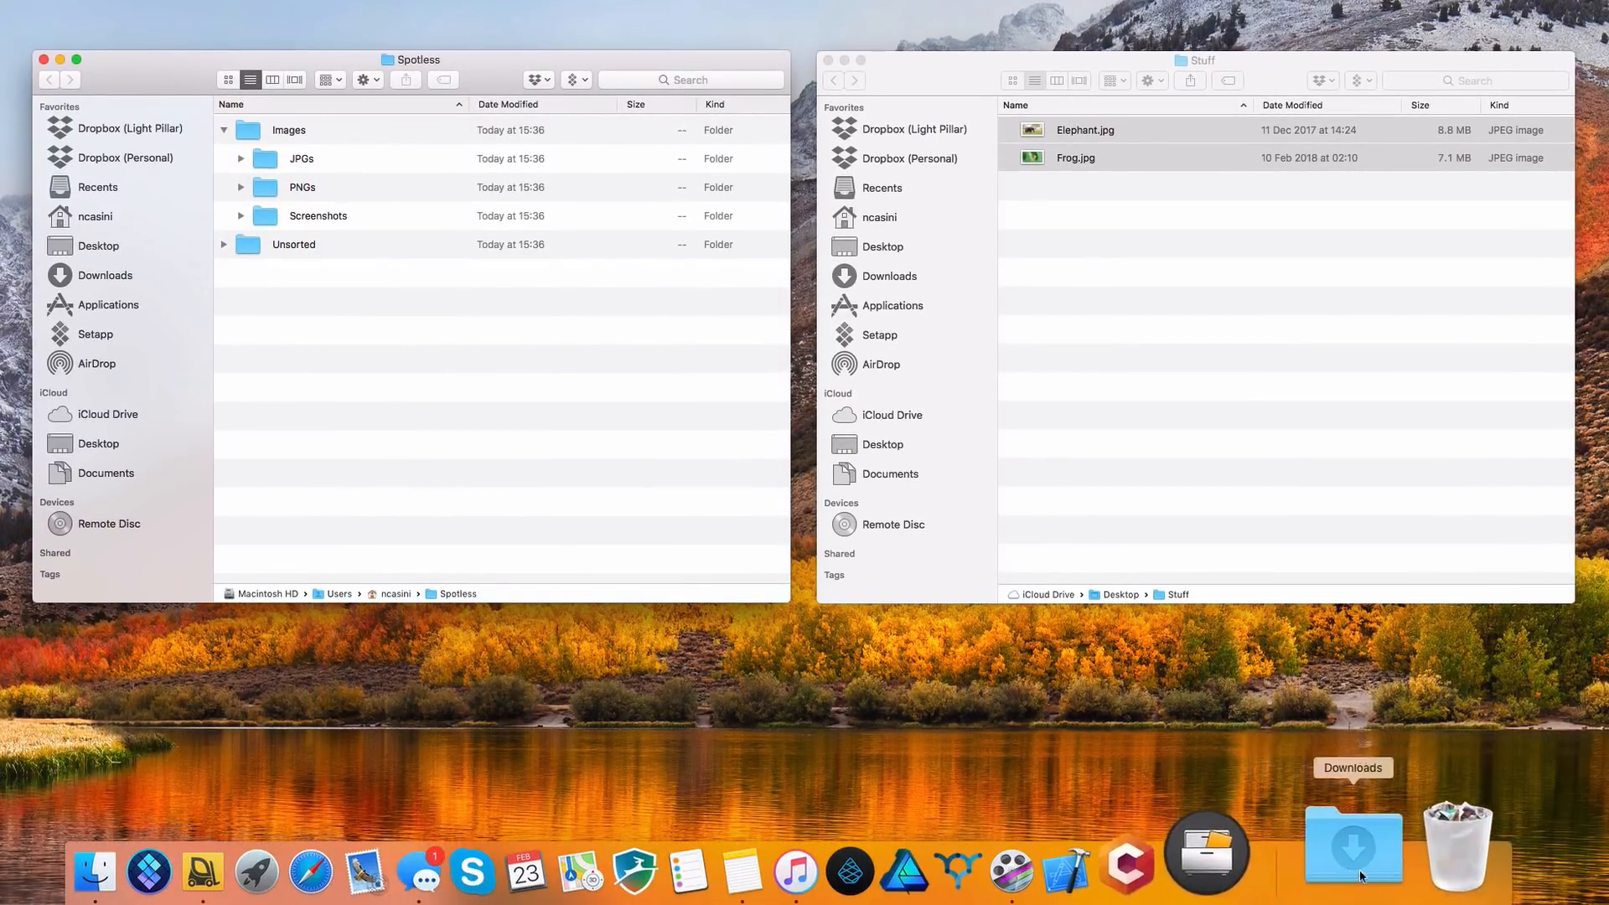
left_click(1408, 862)
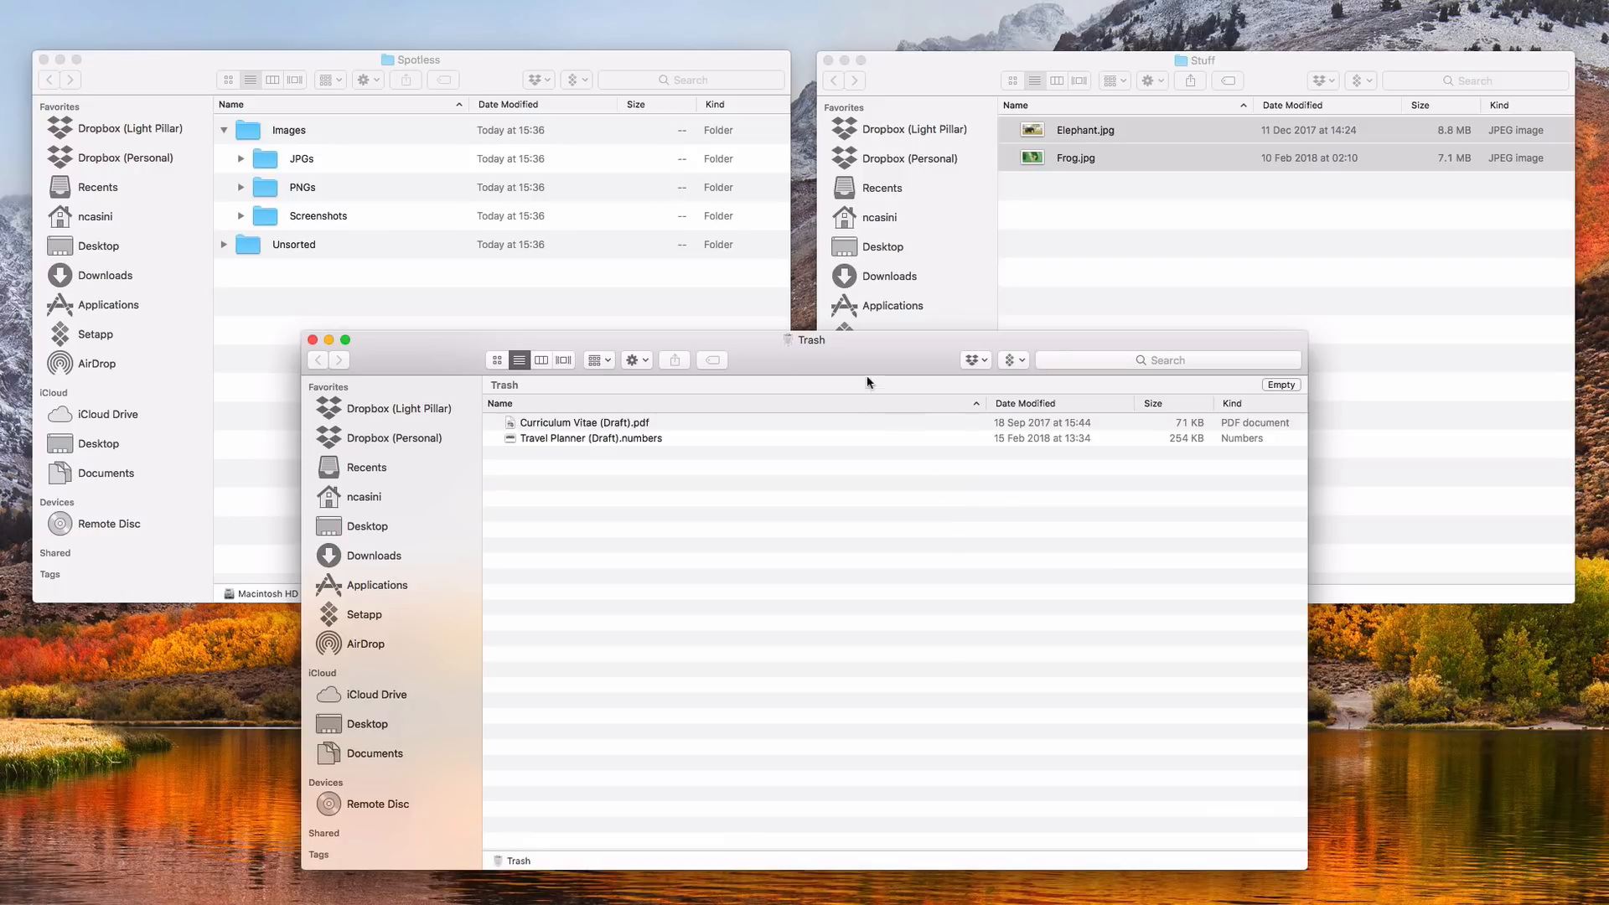
left_click_drag(865, 361, 879, 268)
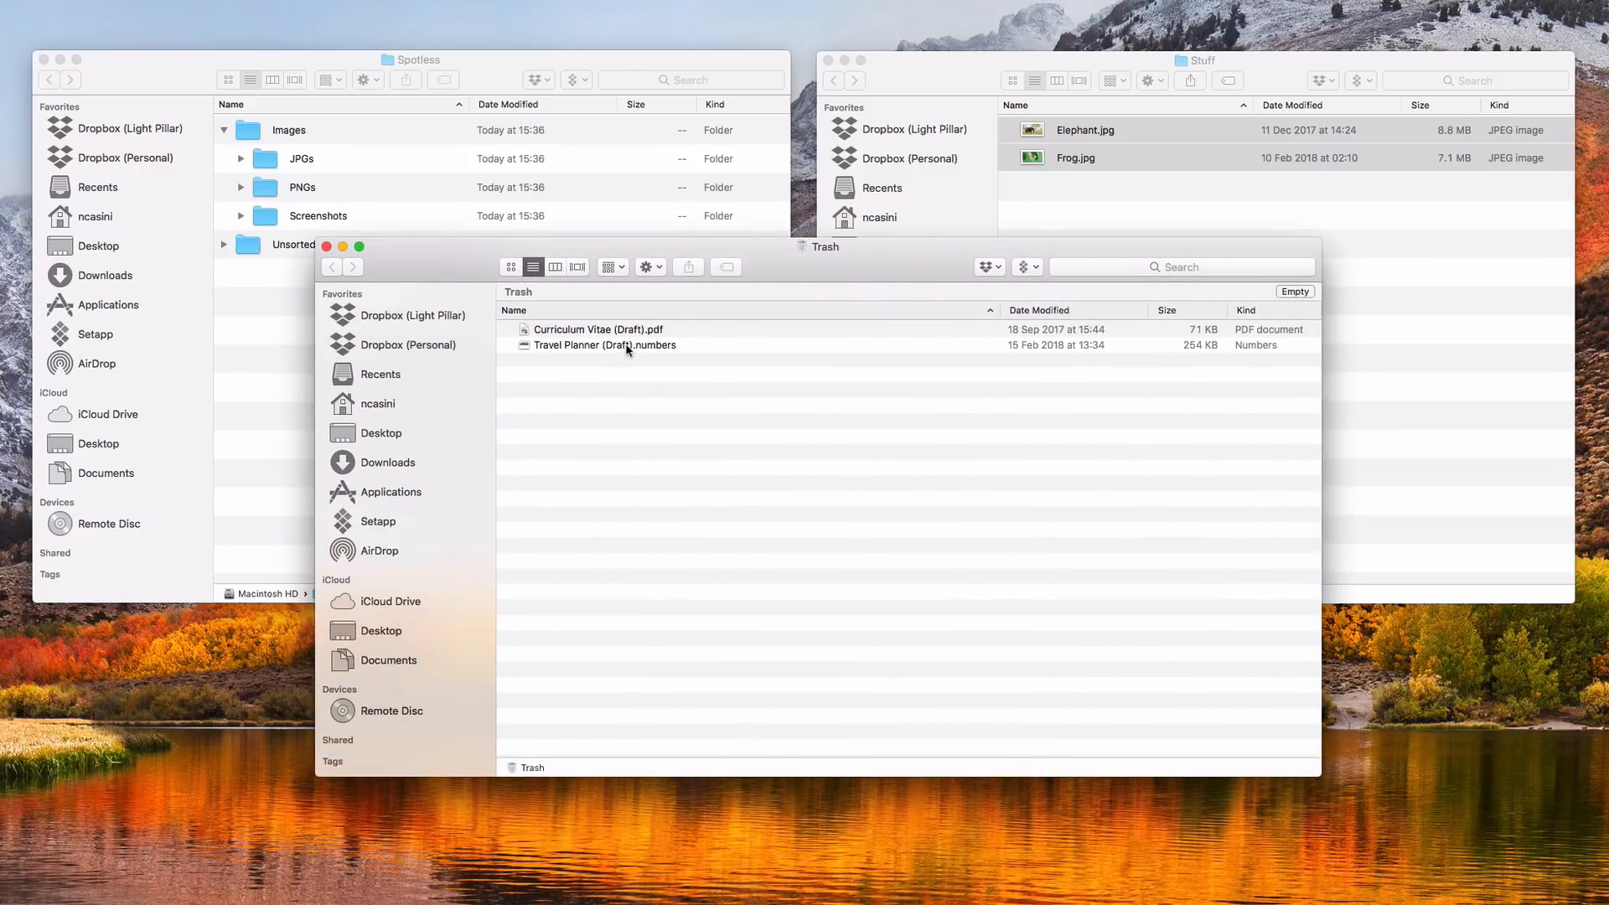
left_click(327, 246)
Send Elephant.jpg and Frog.jpg from the Stuff folder to Spotless again and process both files with the Organise Stuff Folder task
left_click(1096, 244)
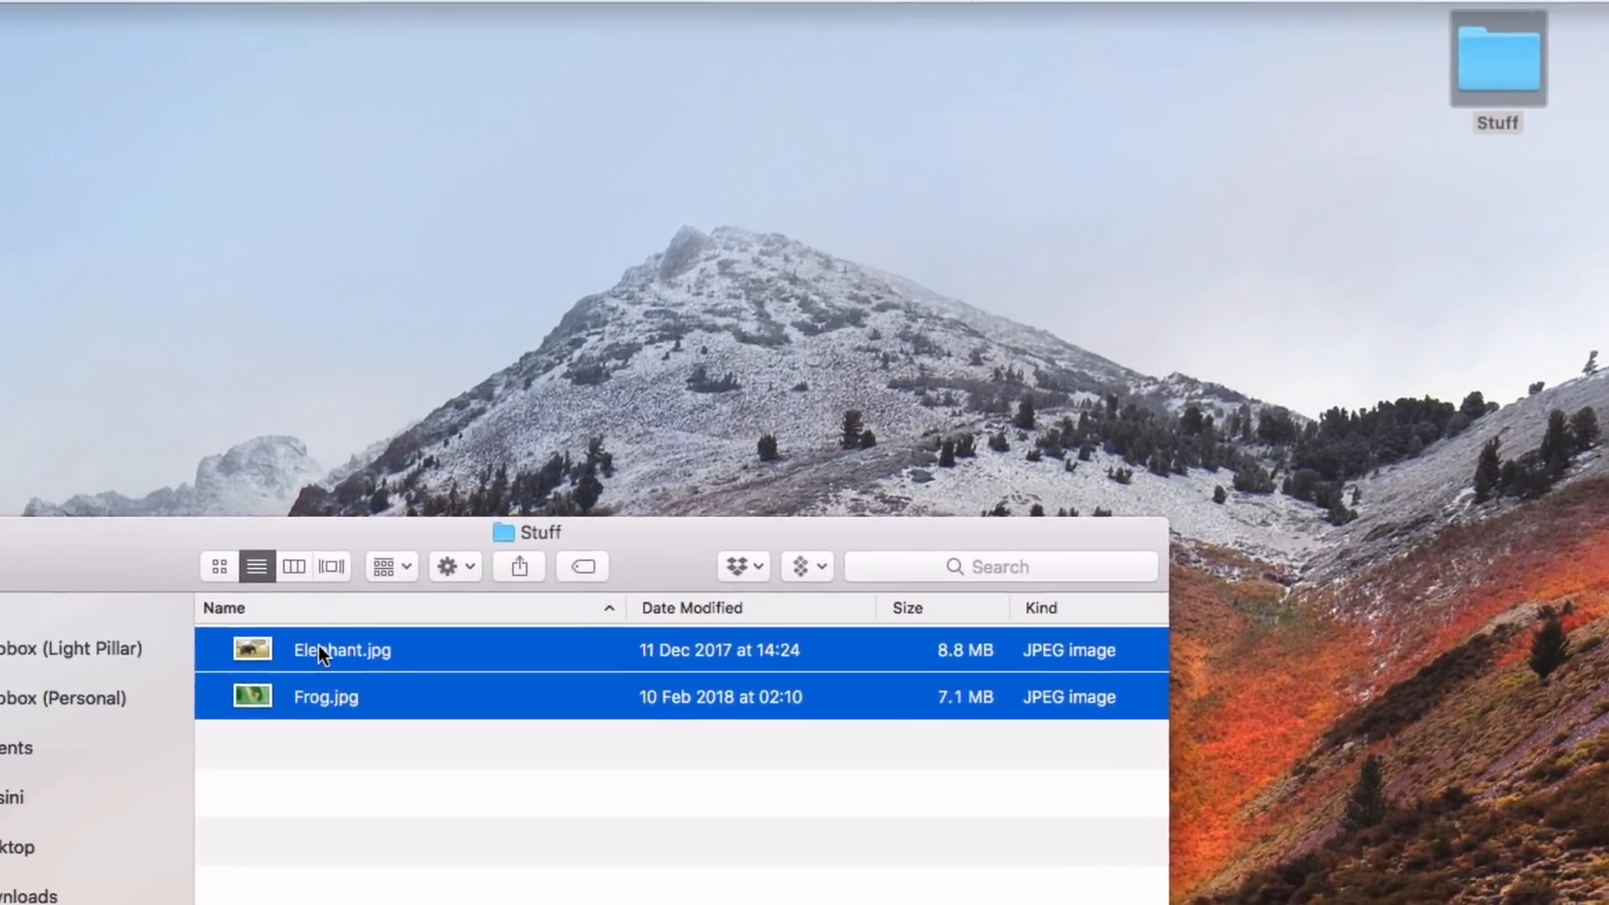
left_click_drag(772, 347, 1209, 70)
left_click_drag(845, 329, 847, 147)
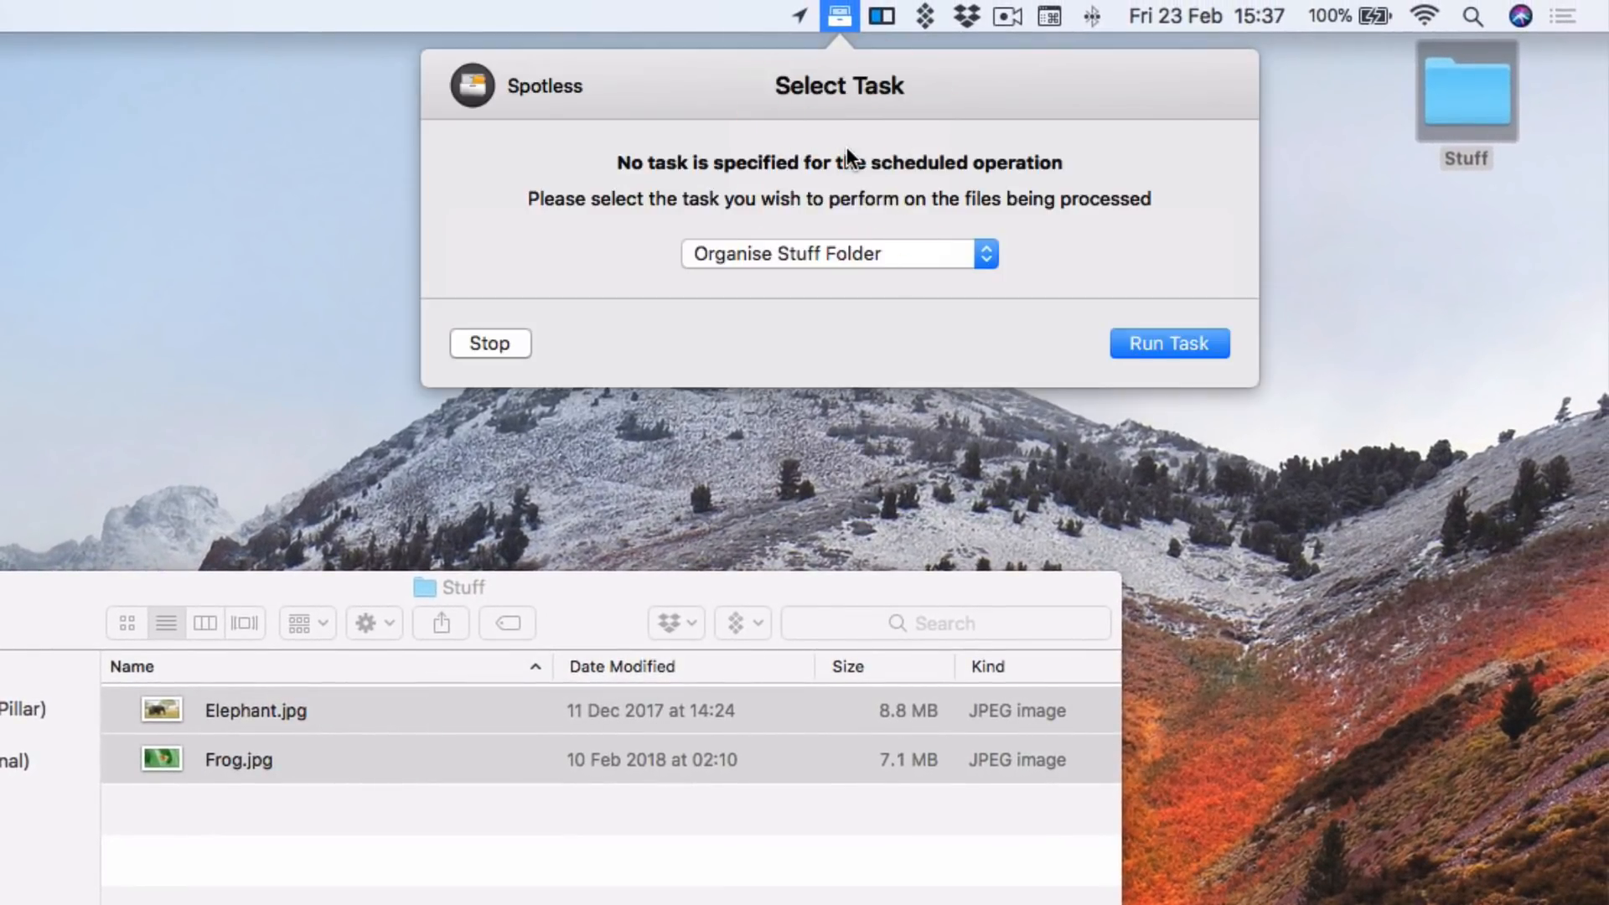
left_click(1167, 348)
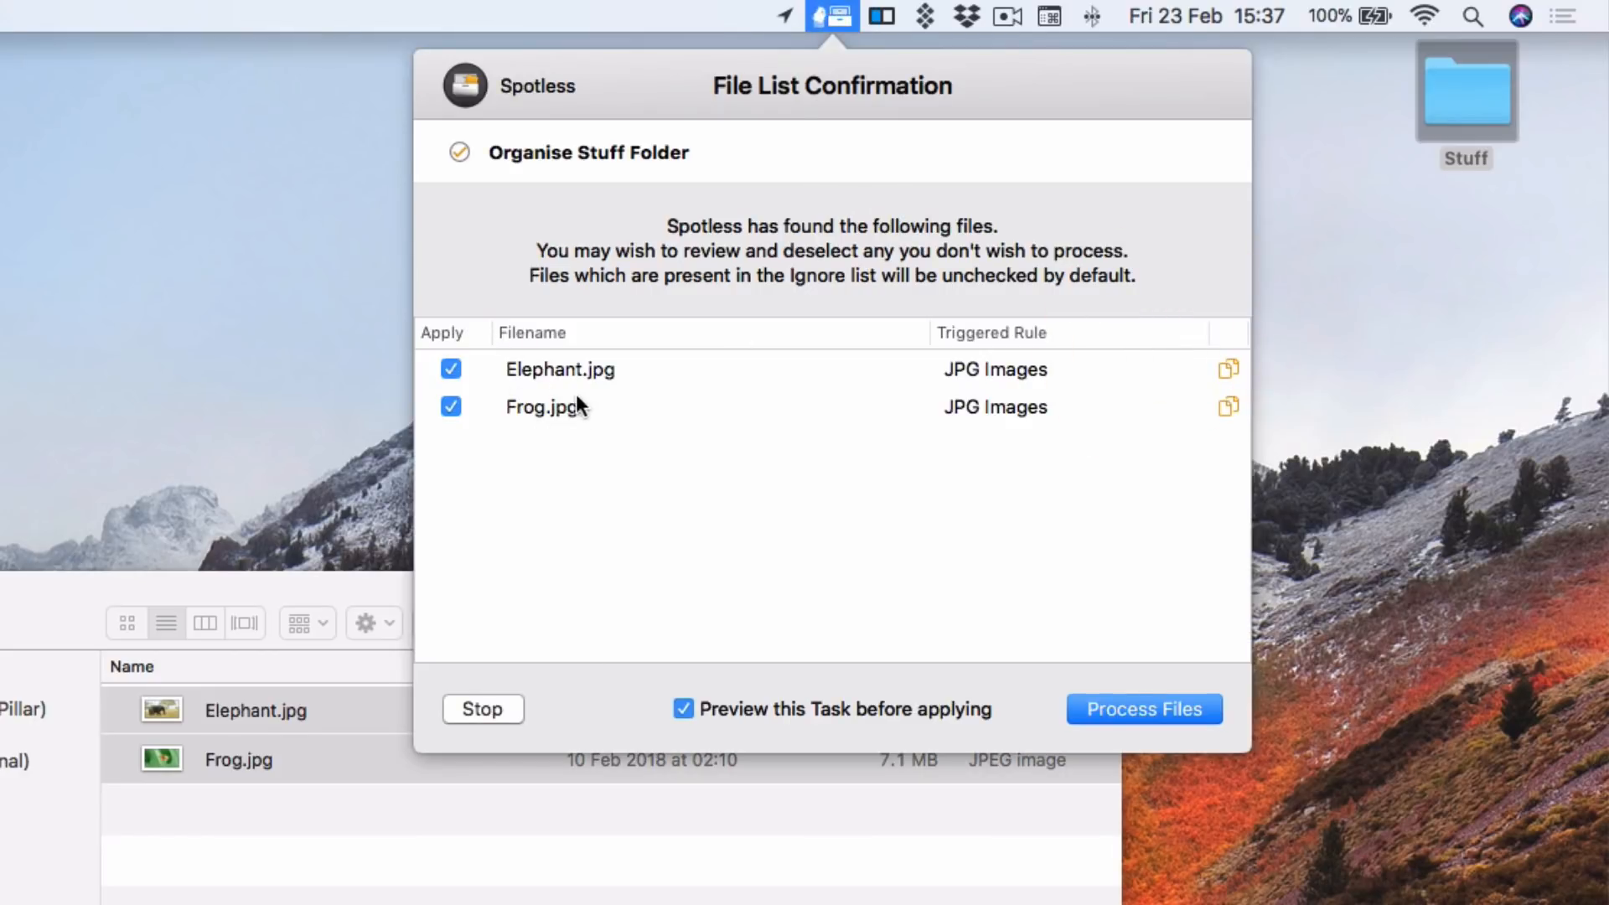
left_click(1145, 713)
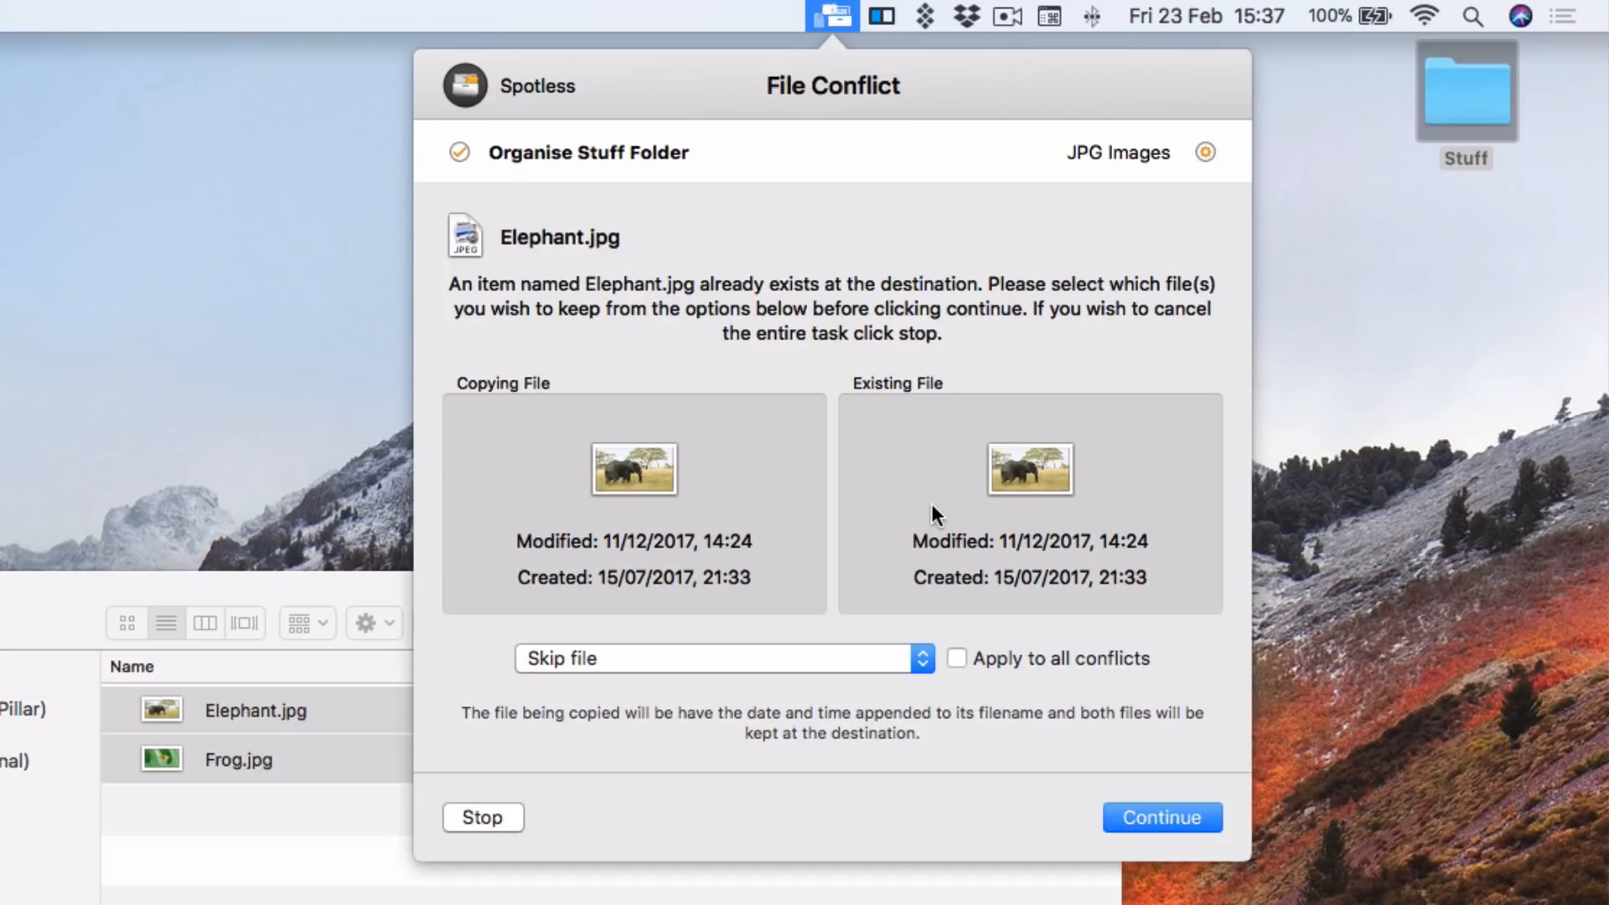
Resolve the Elephant.jpg file conflict with Keep both files, apply the choice to all conflicts and continue the task
left_click(922, 659)
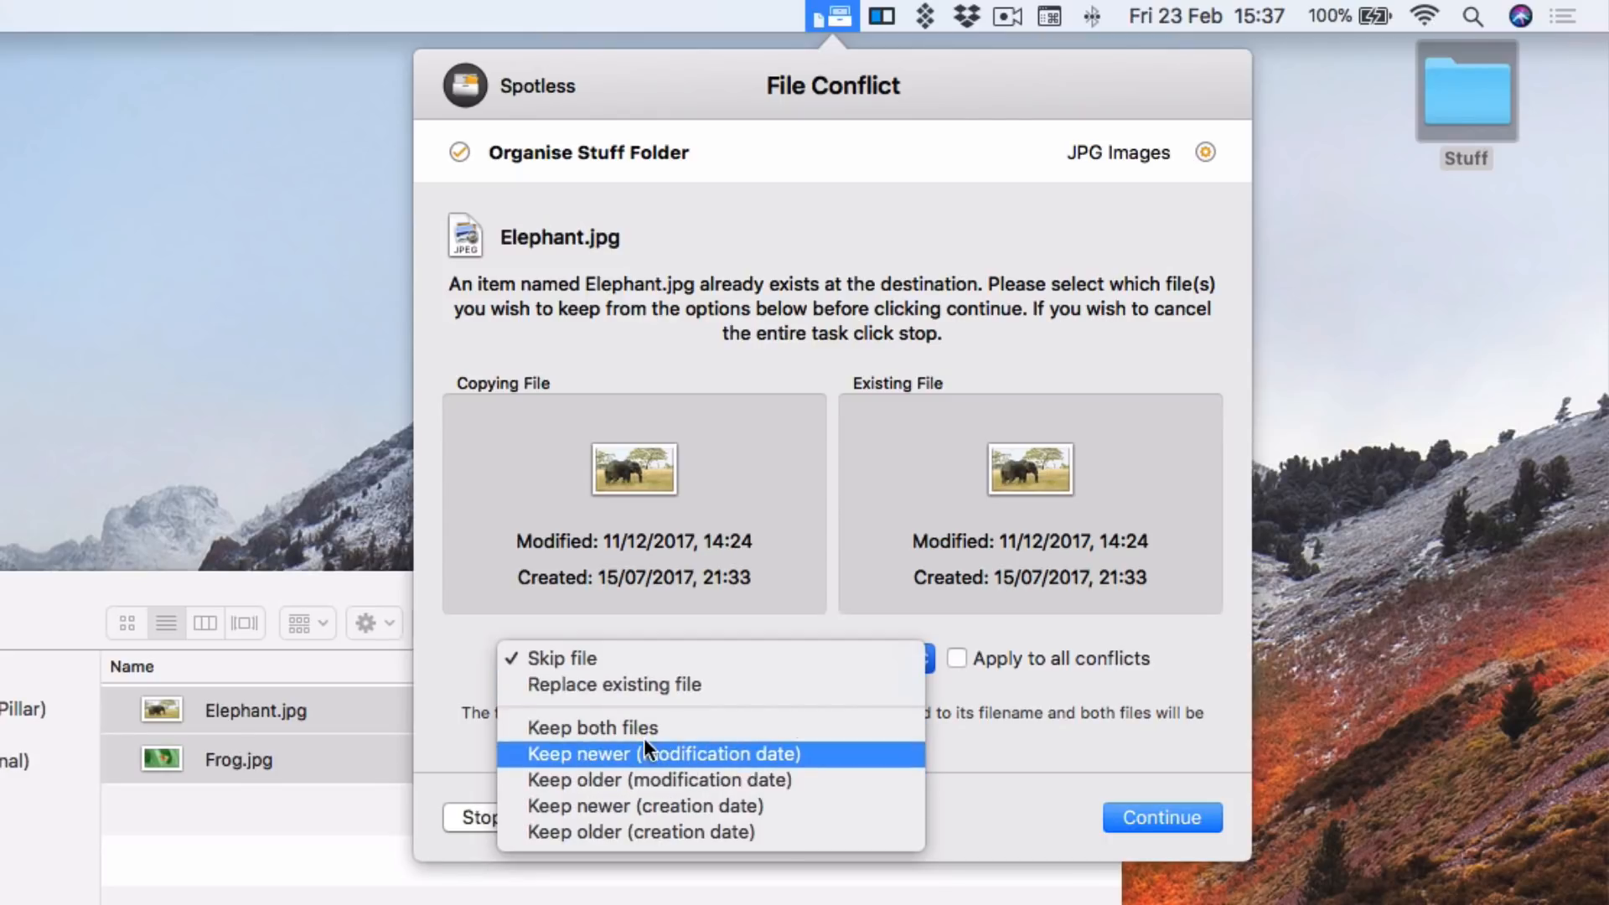
left_click(622, 725)
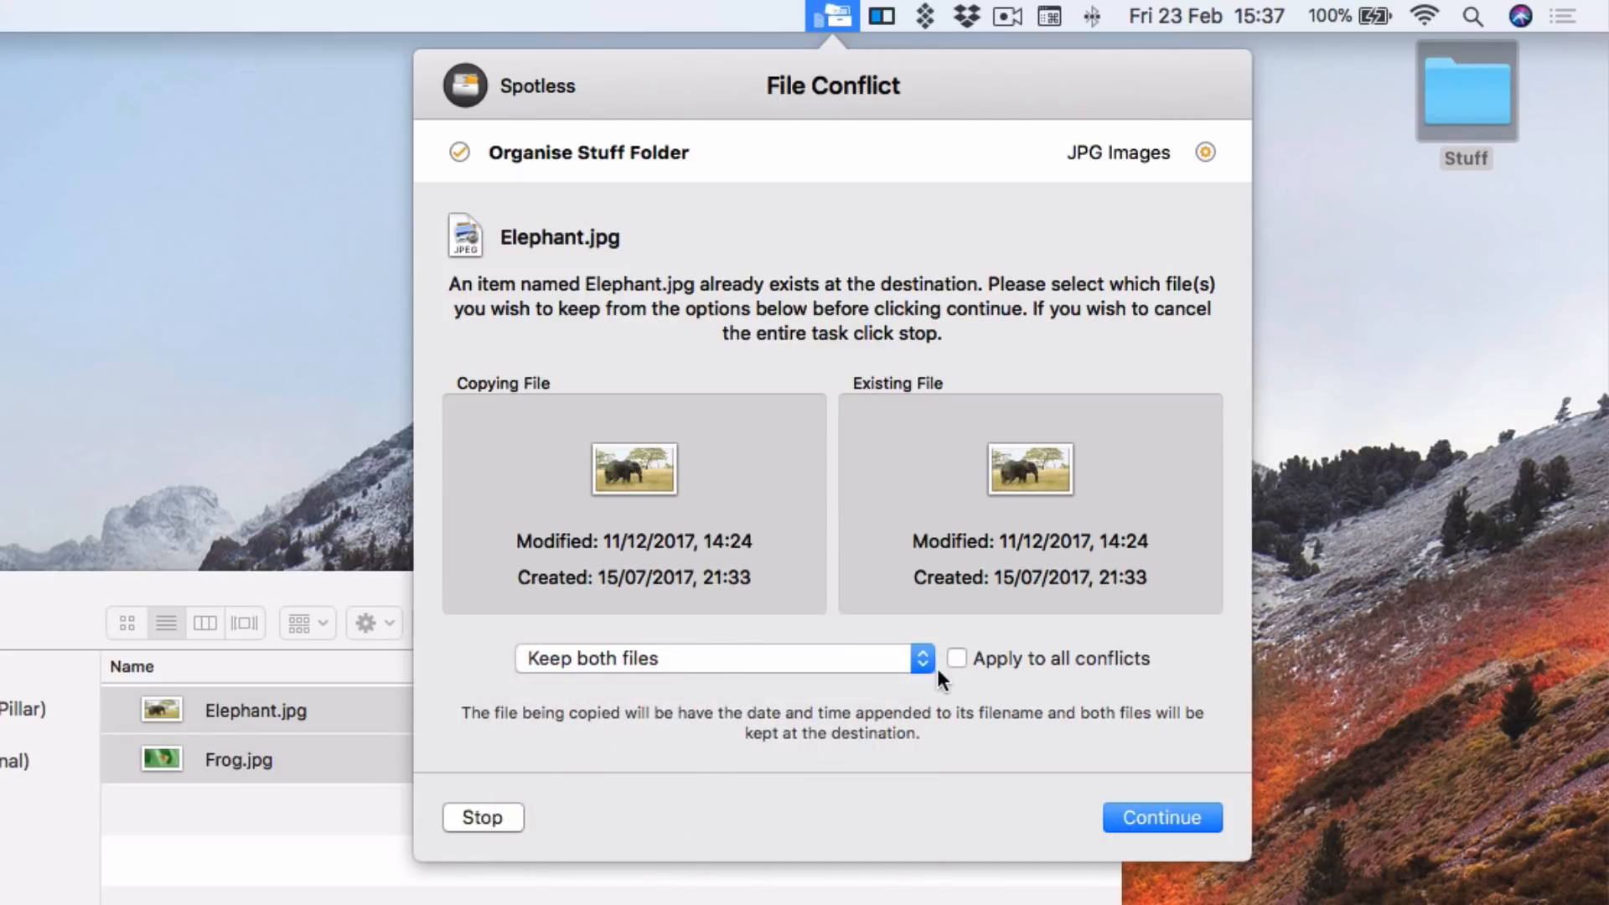
left_click(958, 657)
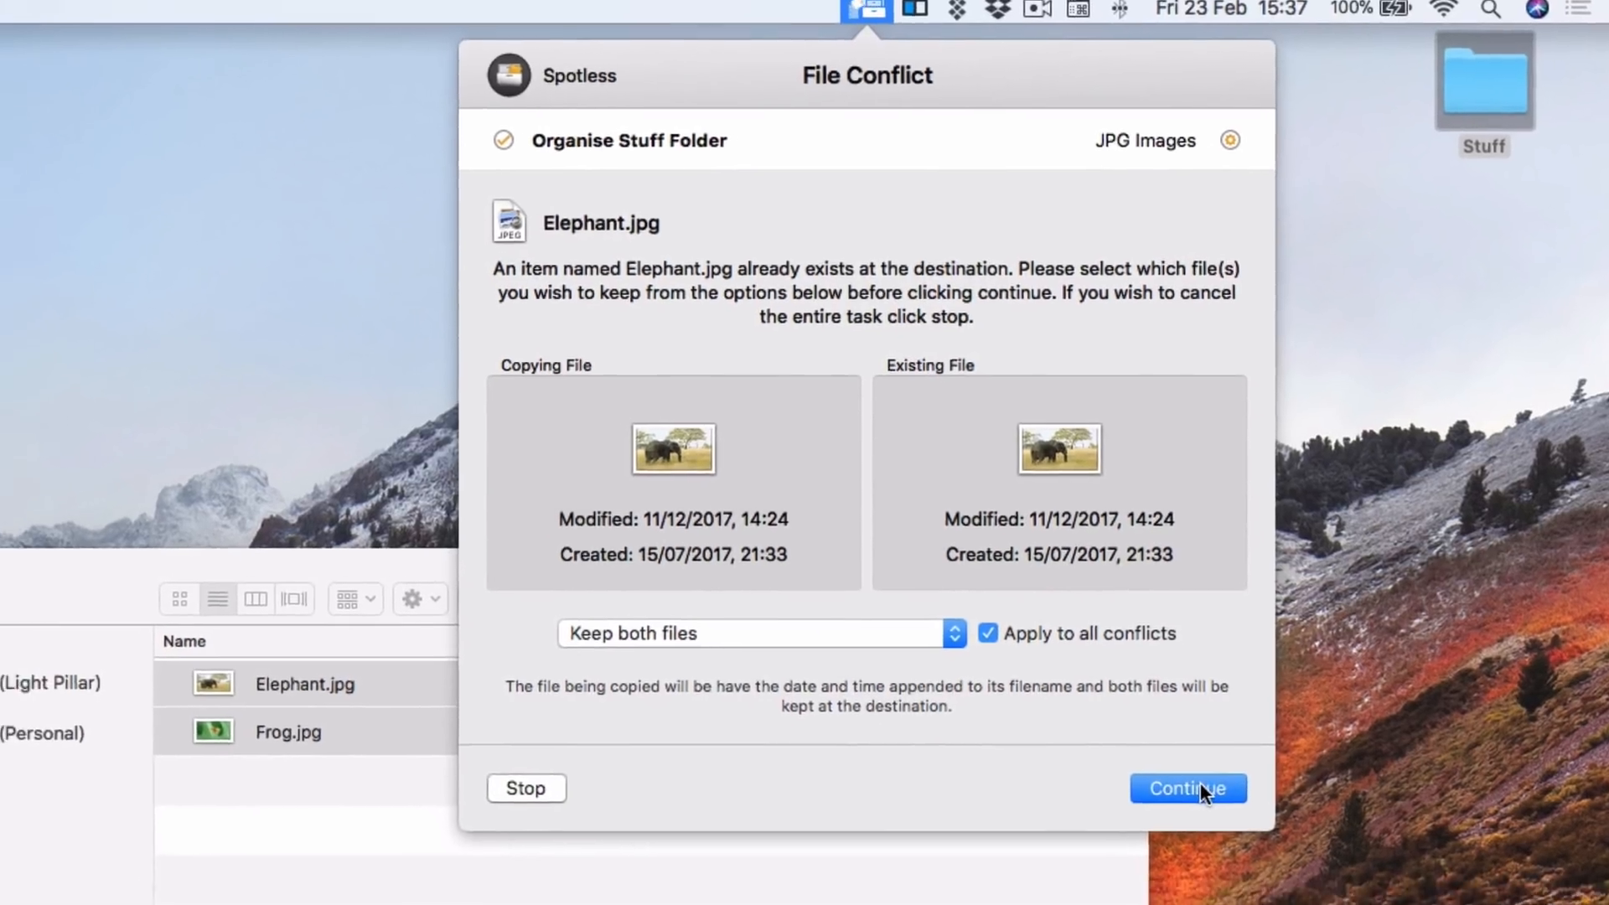
left_click(1190, 812)
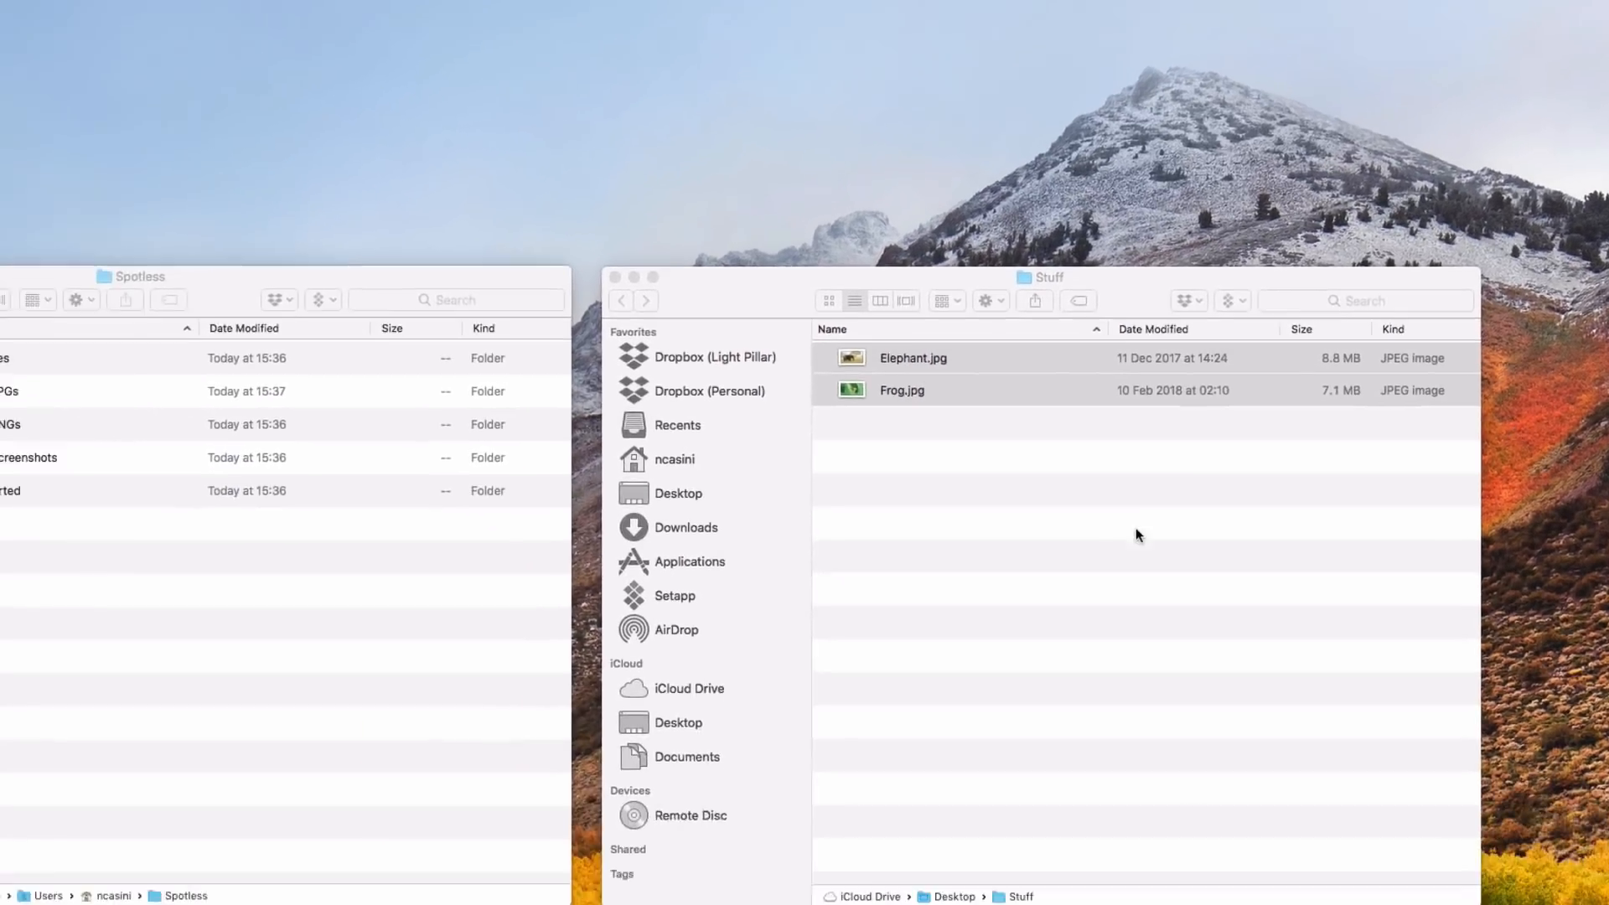
Expand the JPGs folder, widen the Name column and examine the date-stamped Elephant and Frog copies
left_click(1137, 534)
left_click(122, 605)
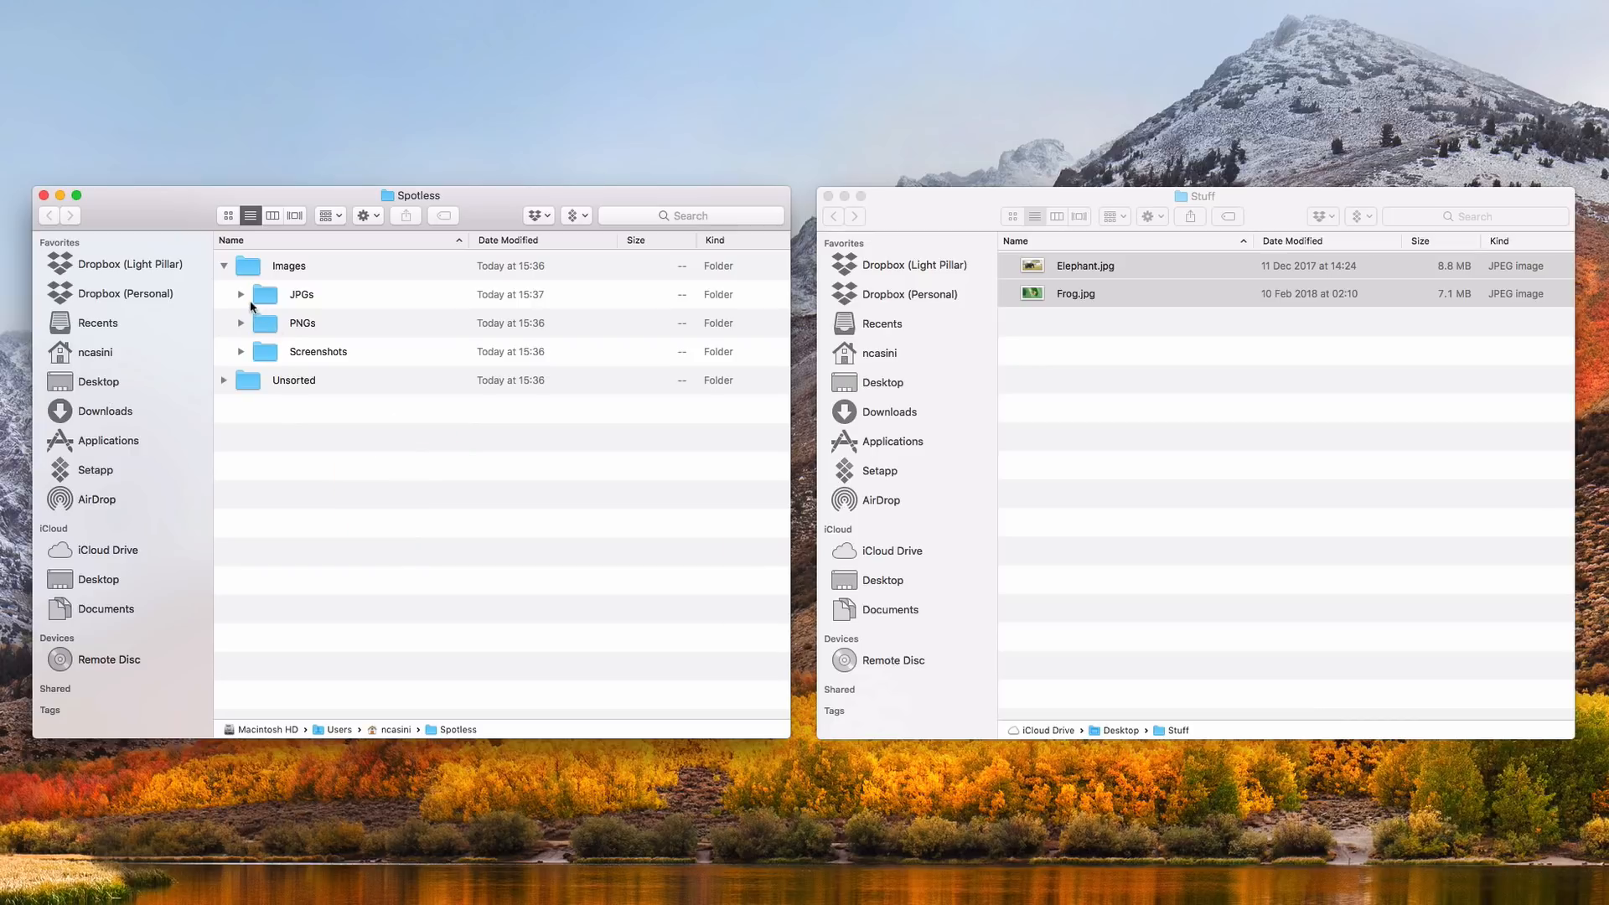
left_click(279, 300)
left_click(241, 296)
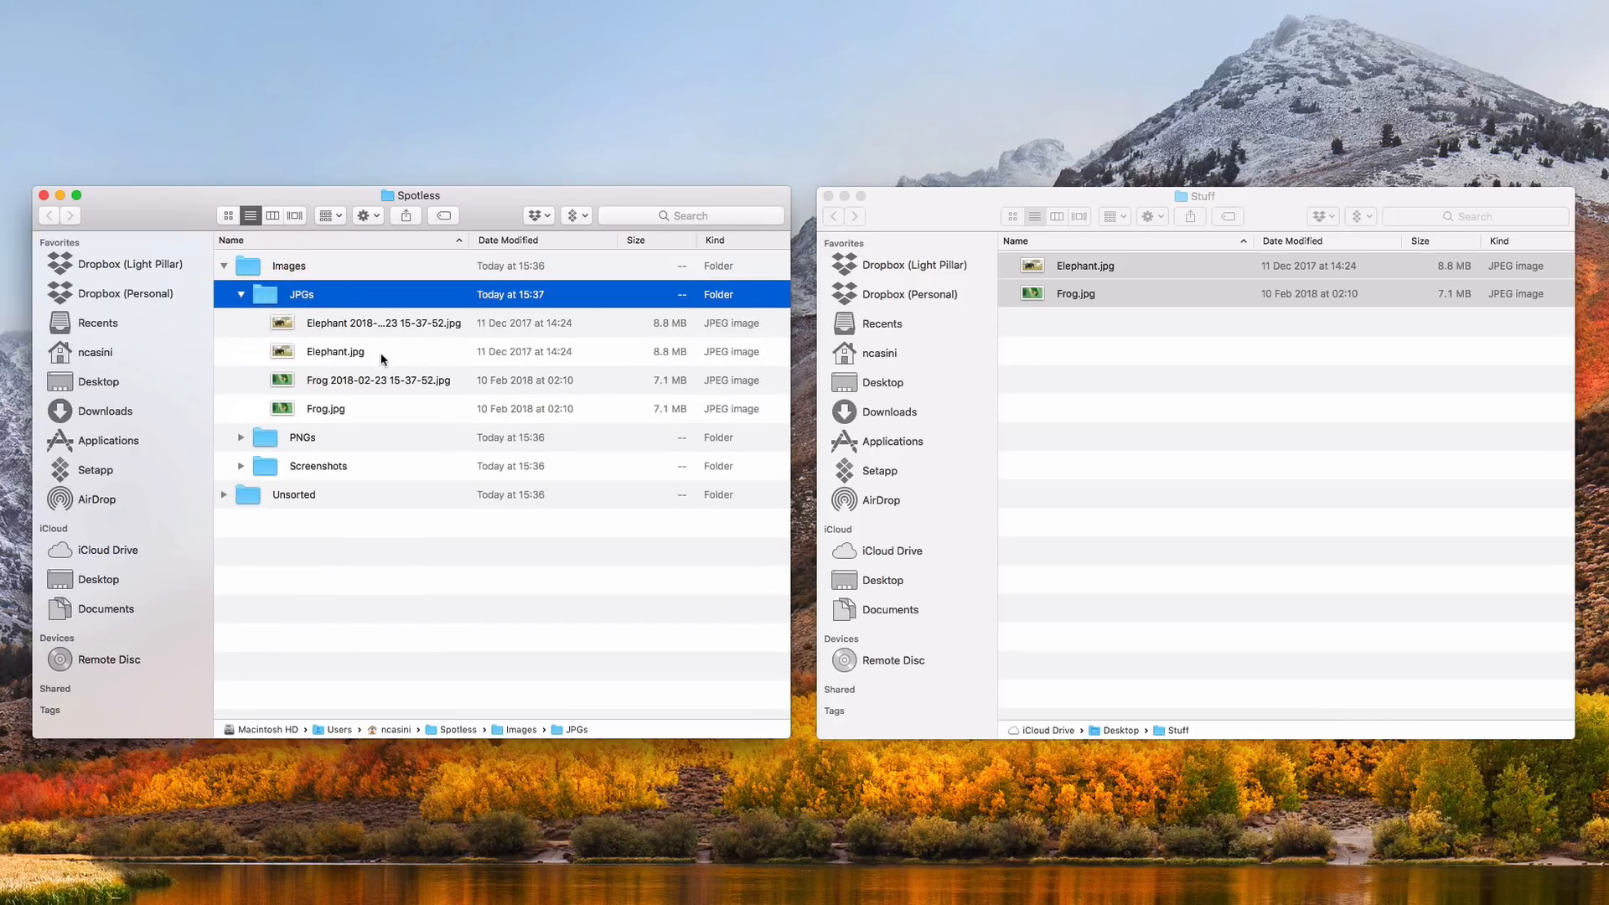
left_click_drag(468, 241, 553, 241)
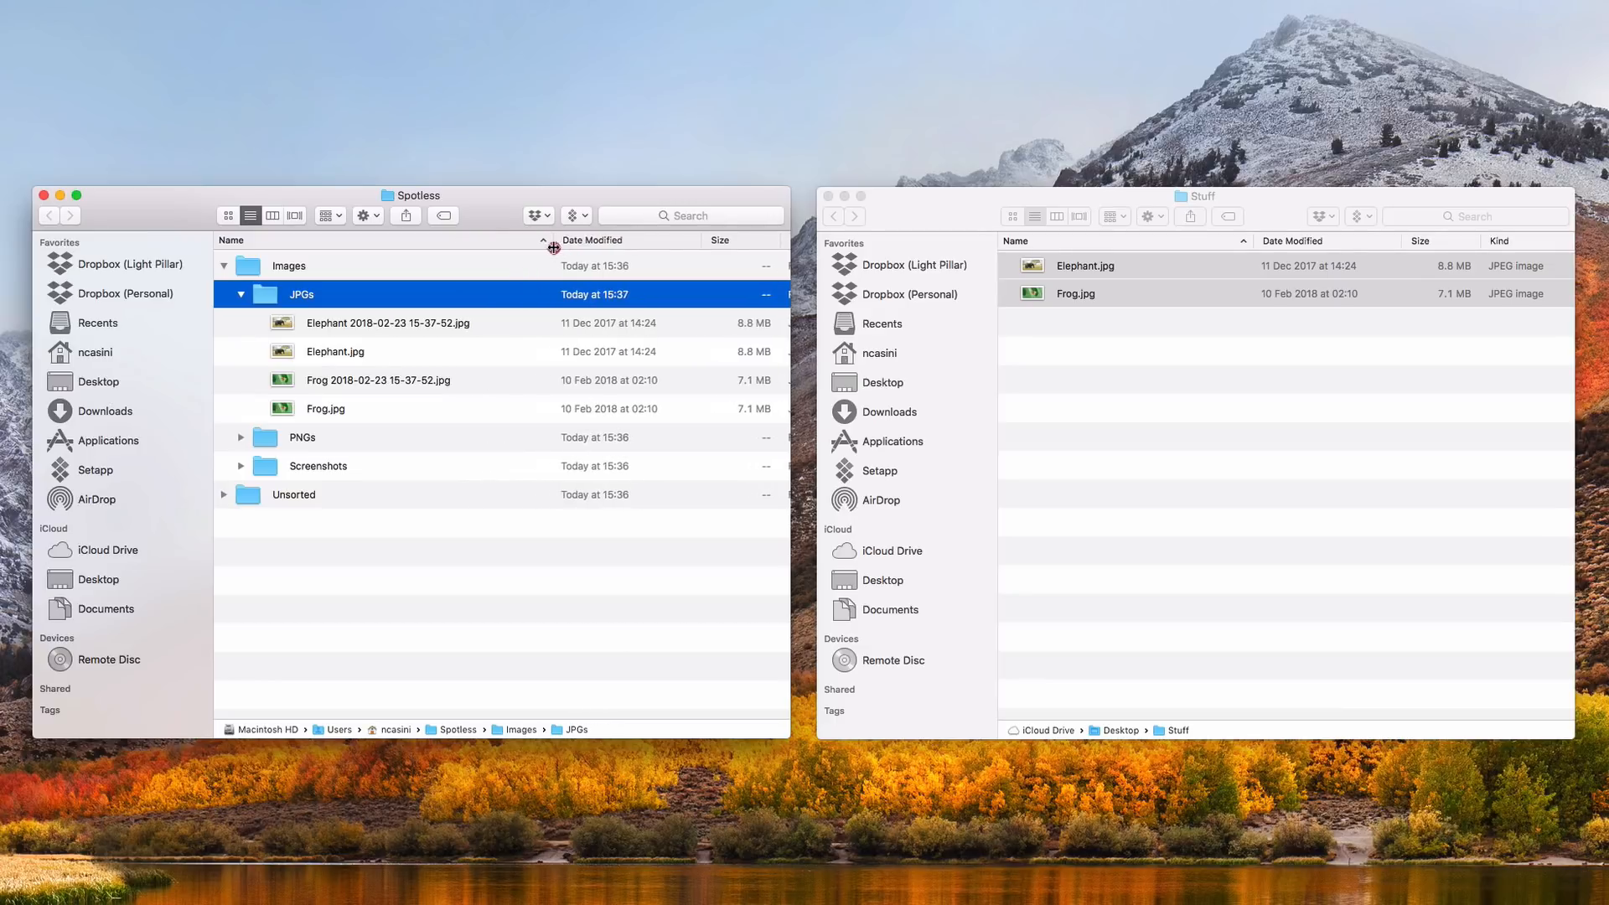
left_click(376, 327)
left_click(344, 382, "super")
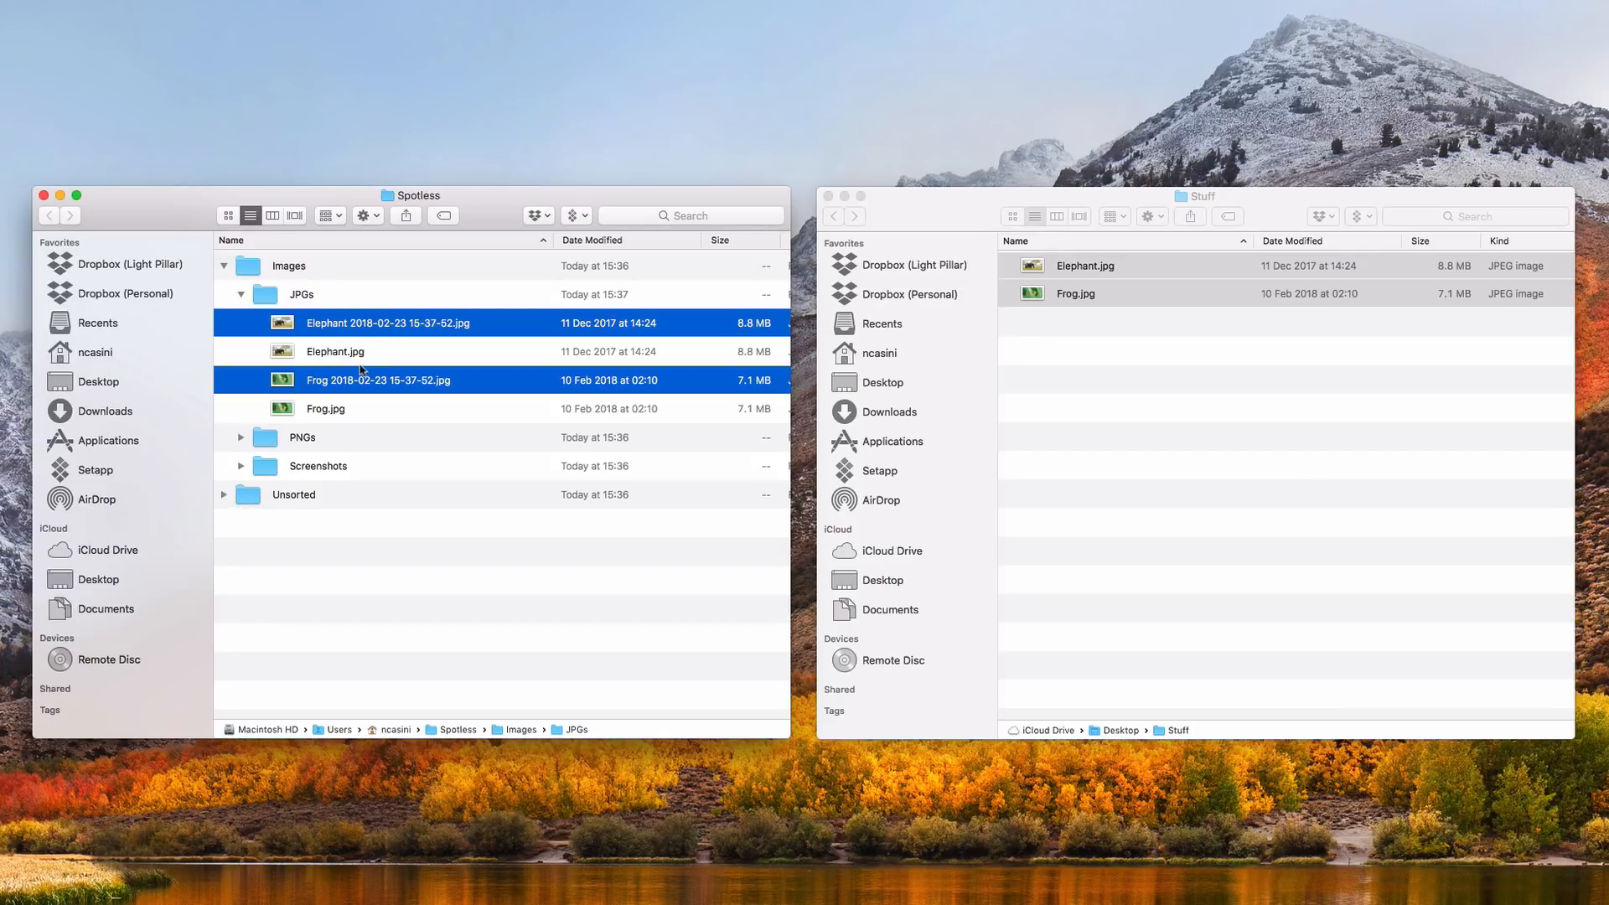
left_click(386, 623)
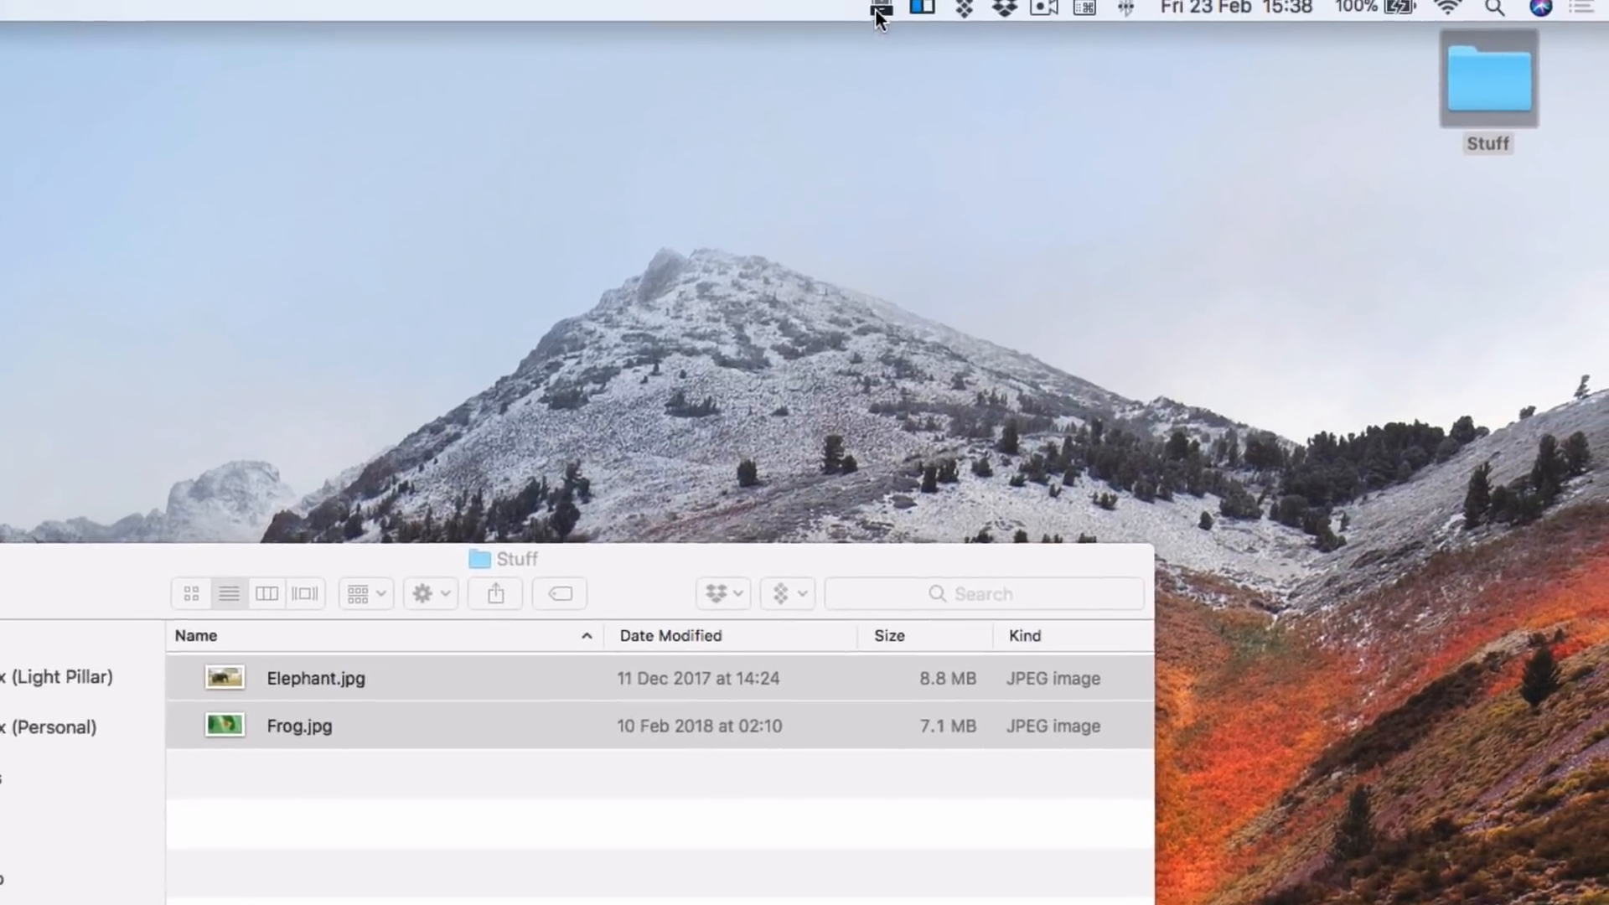
Open the Spotless history, enlarge its list and review the files affected by the 15:35 Organise Stuff Folder run
left_click(881, 14)
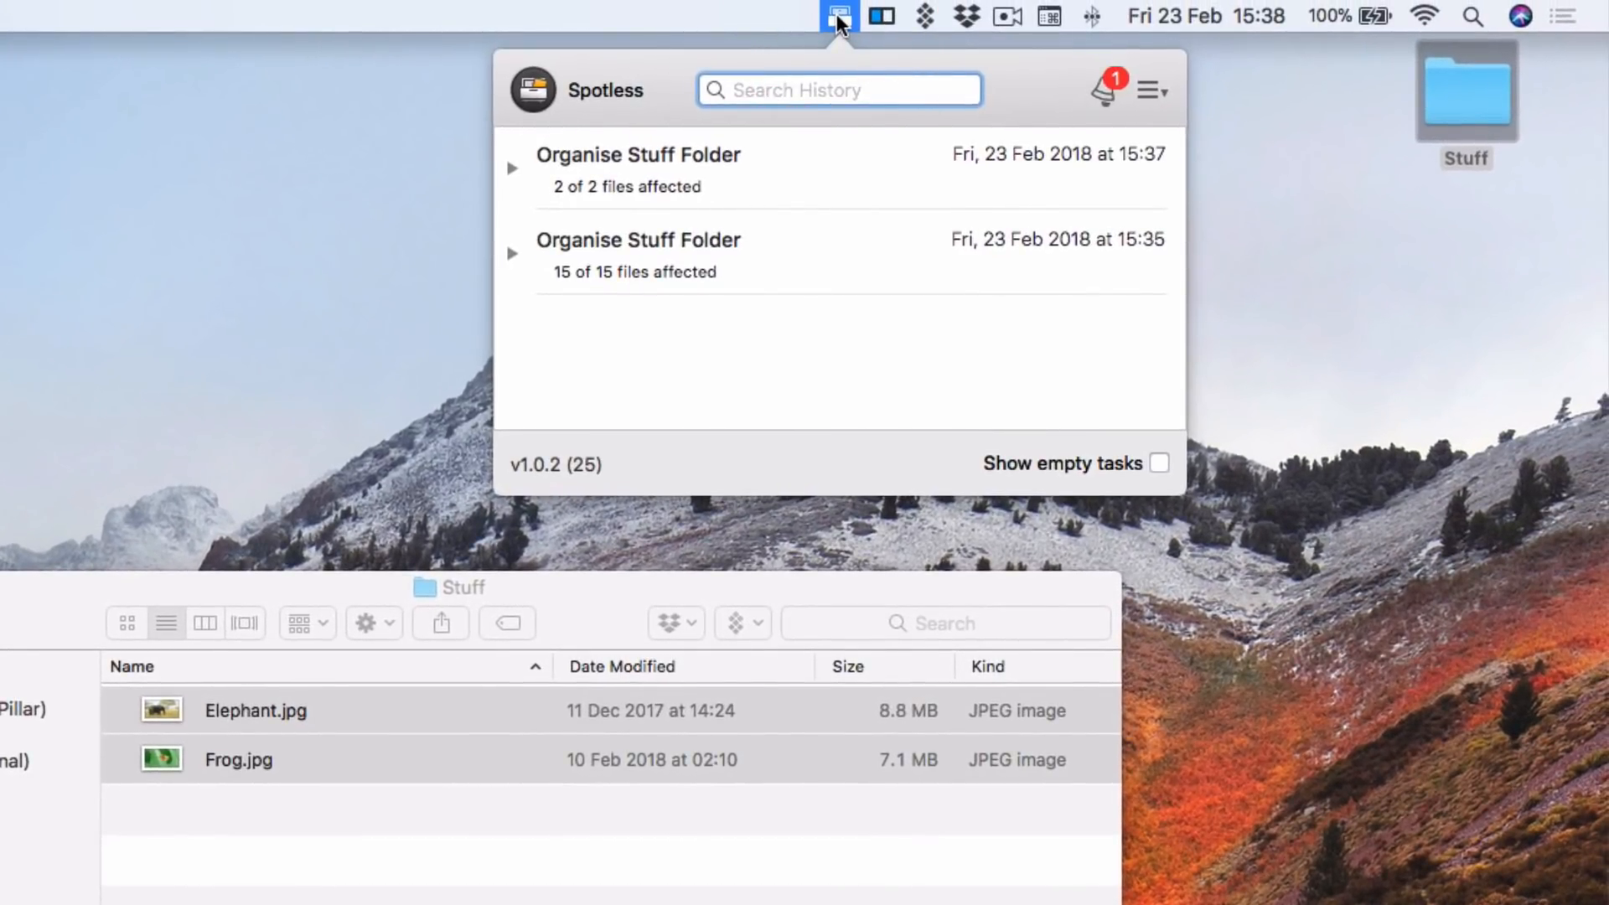
left_click_drag(780, 496, 782, 880)
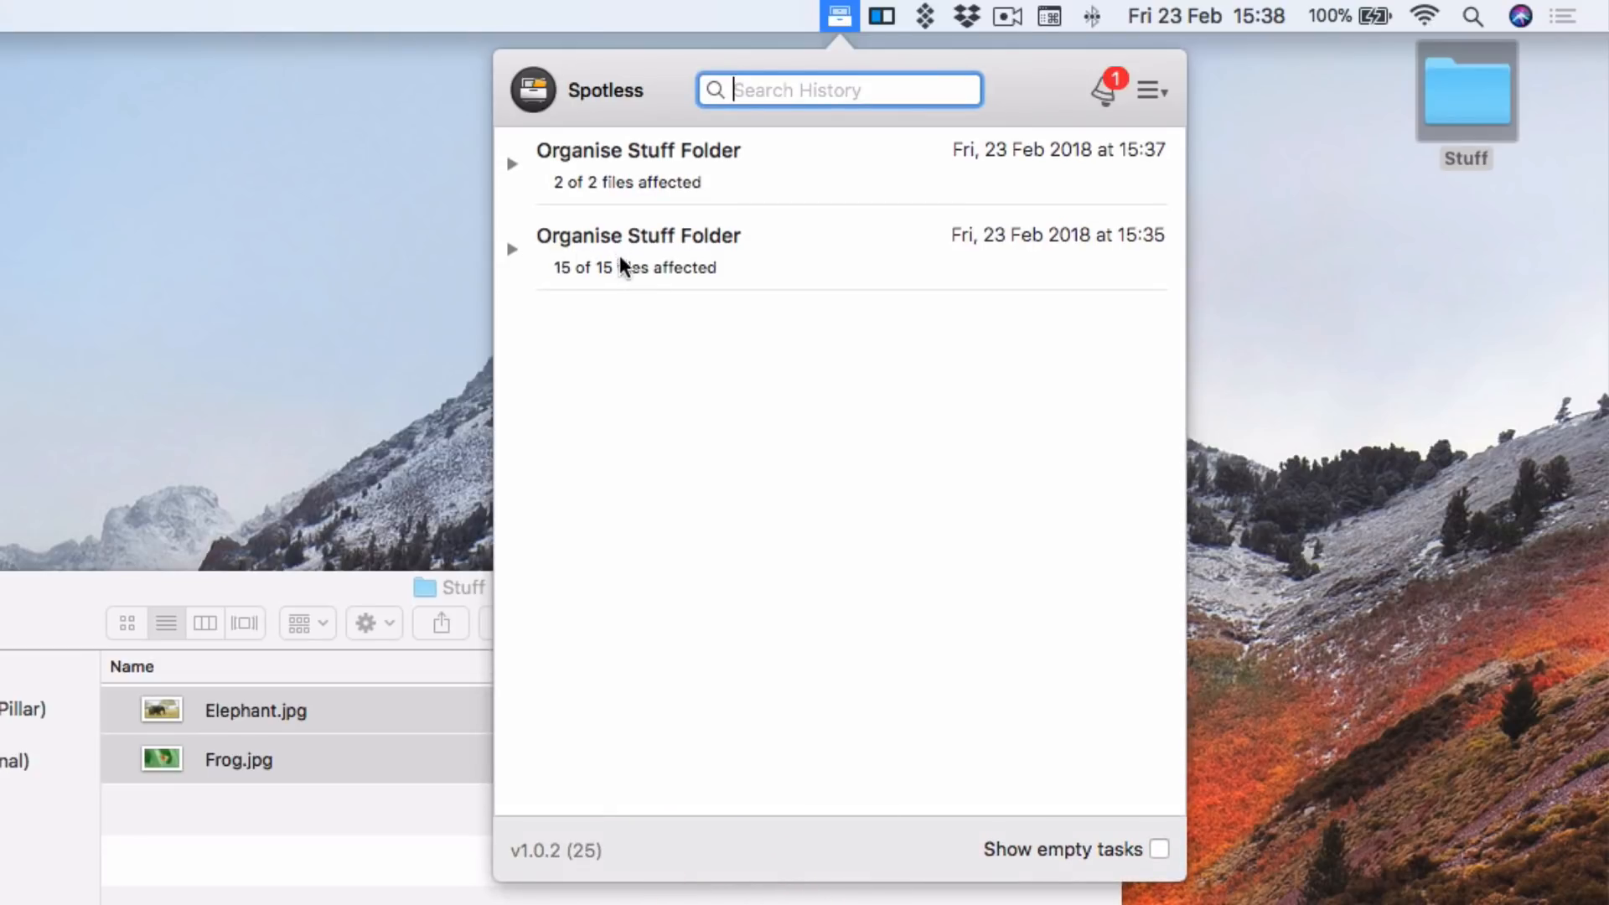
left_click(513, 253)
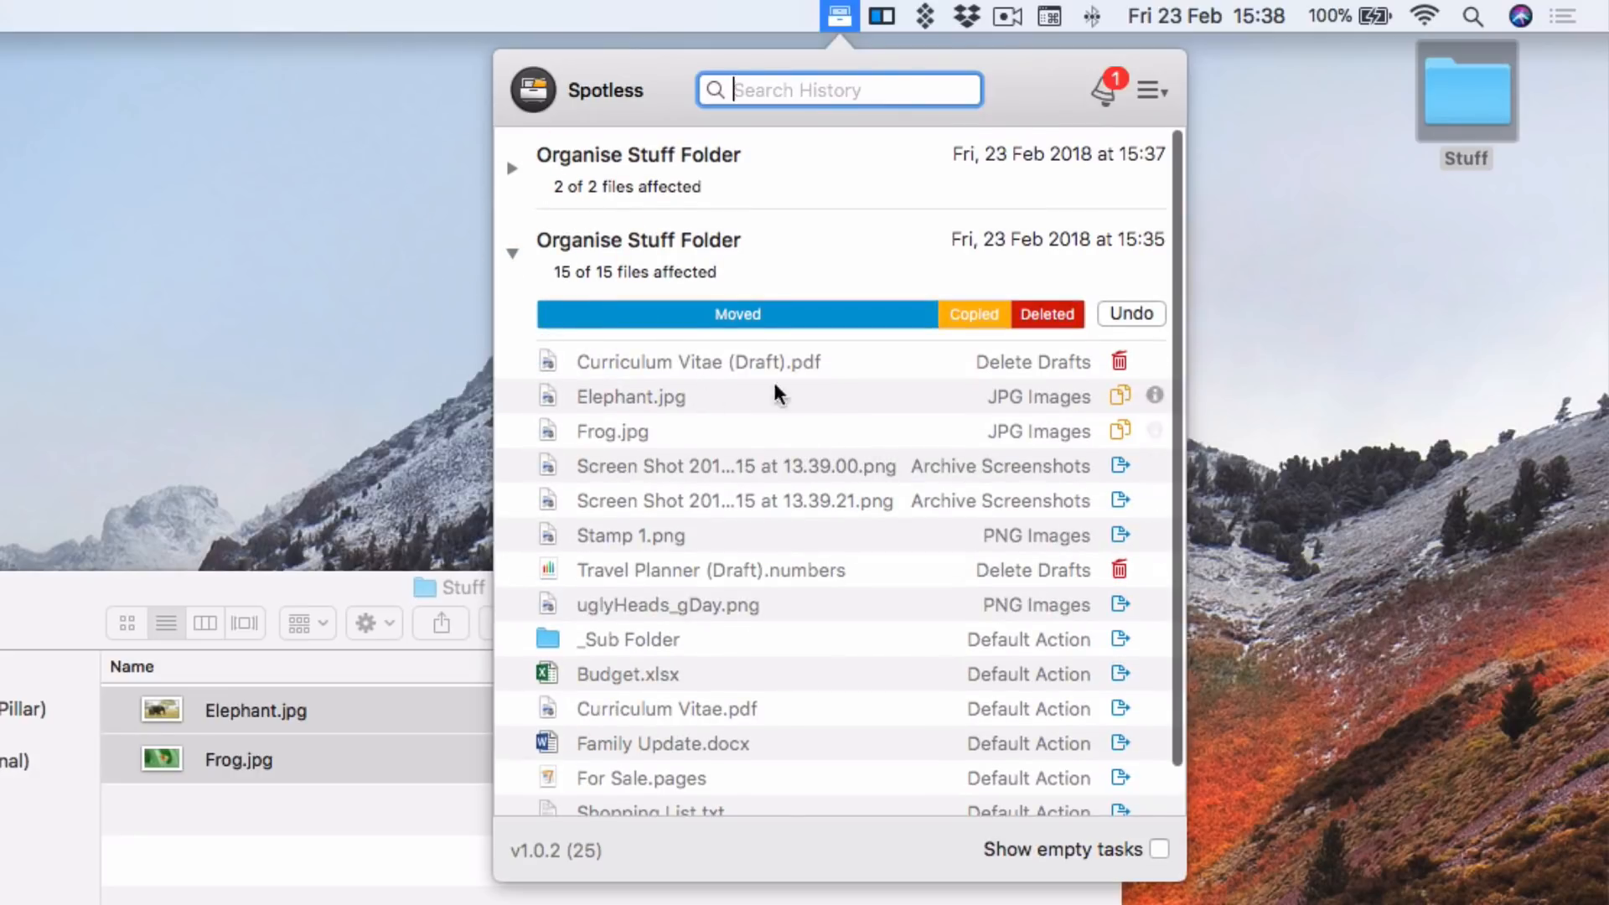
scroll(702, 387, "down", 3)
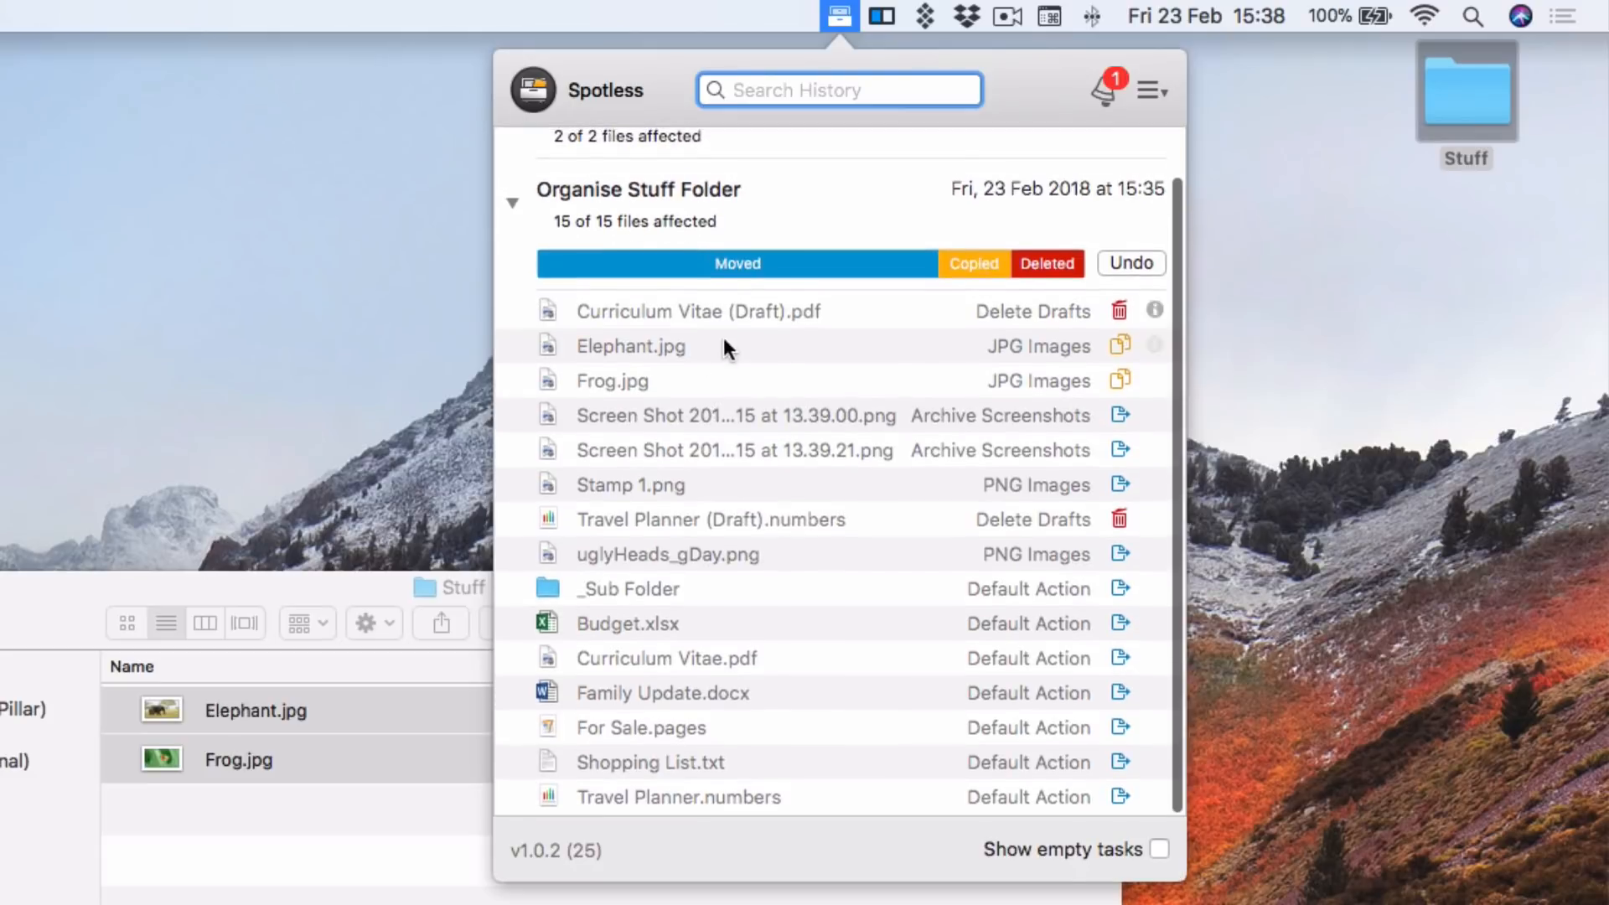
Filter the 15:35 run by Moved, Copied and Deleted, clear the filter and expand the 15:37 run's copied files
left_click(752, 263)
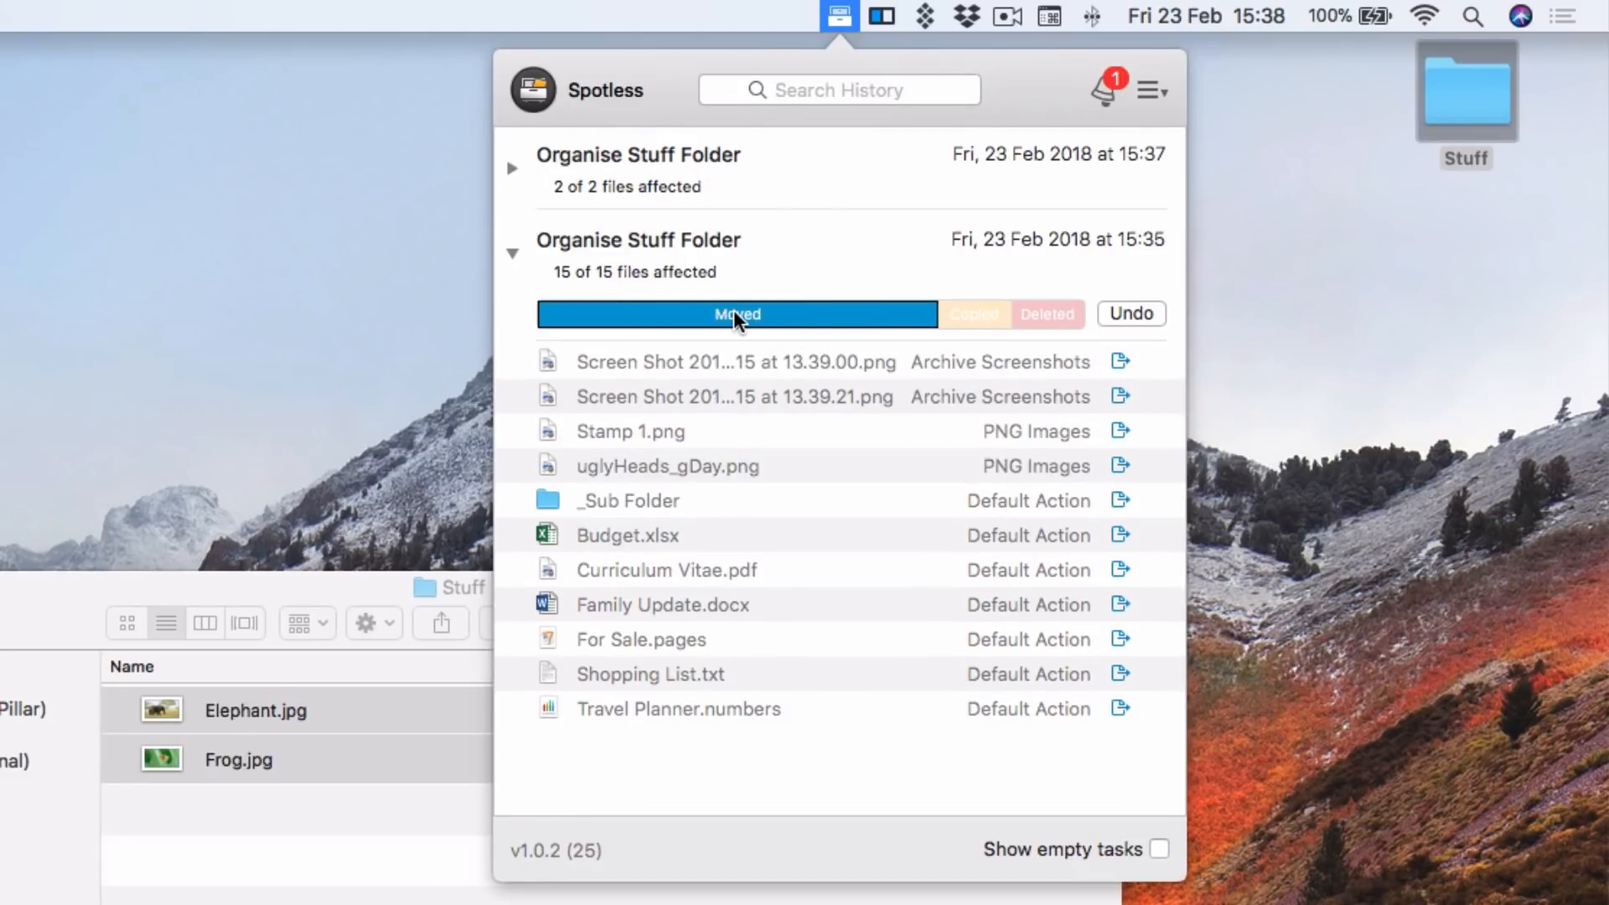
left_click(956, 315)
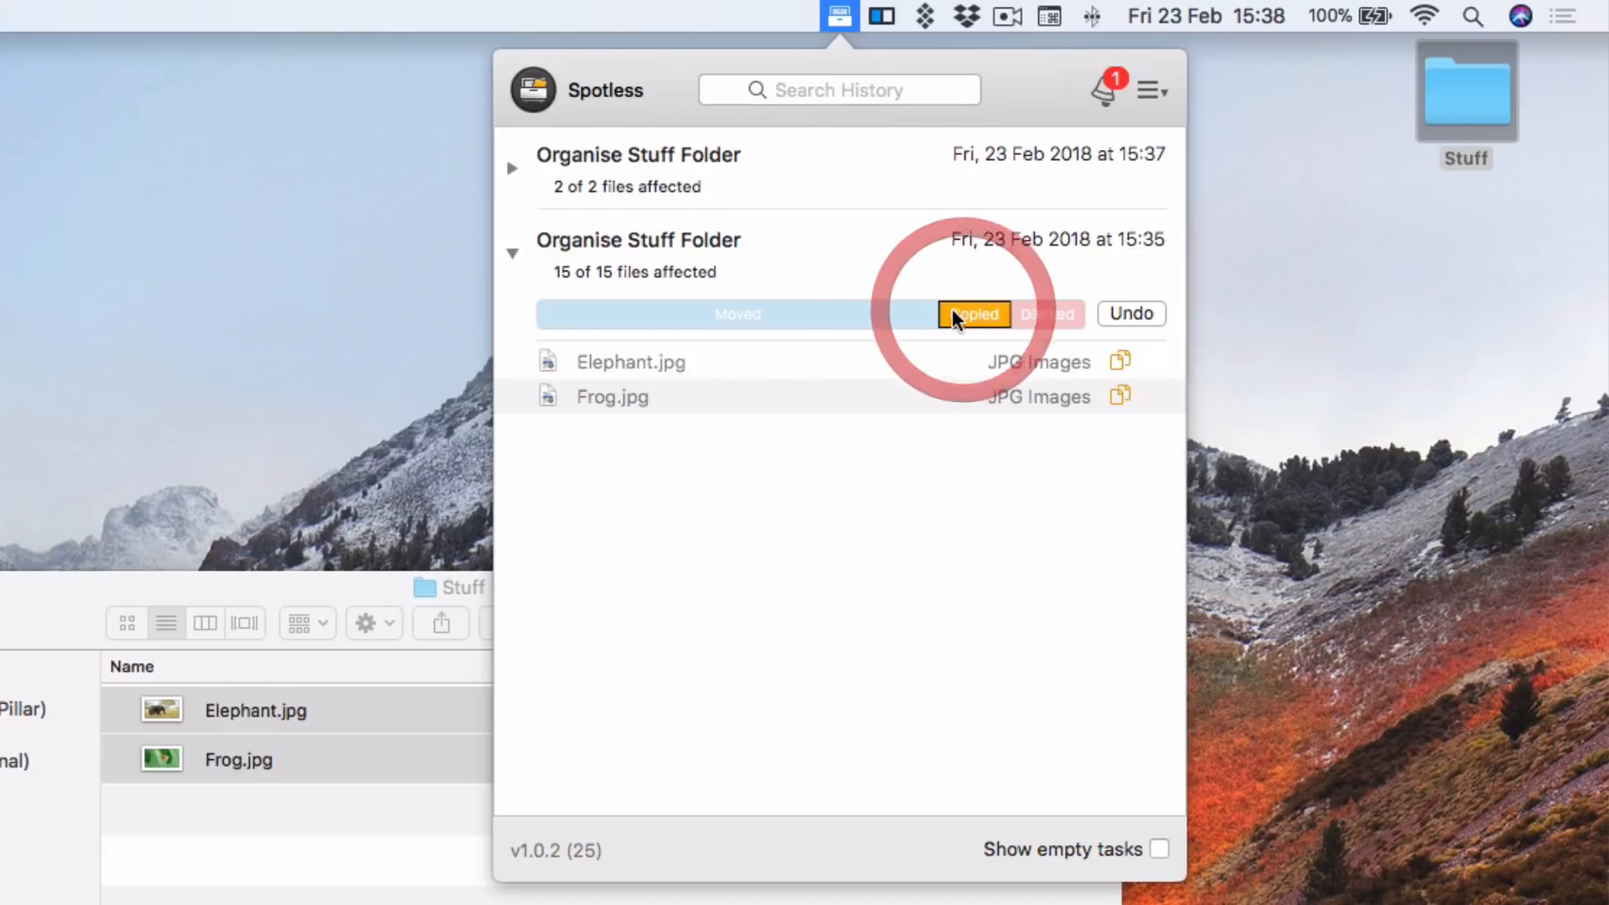
left_click(1050, 322)
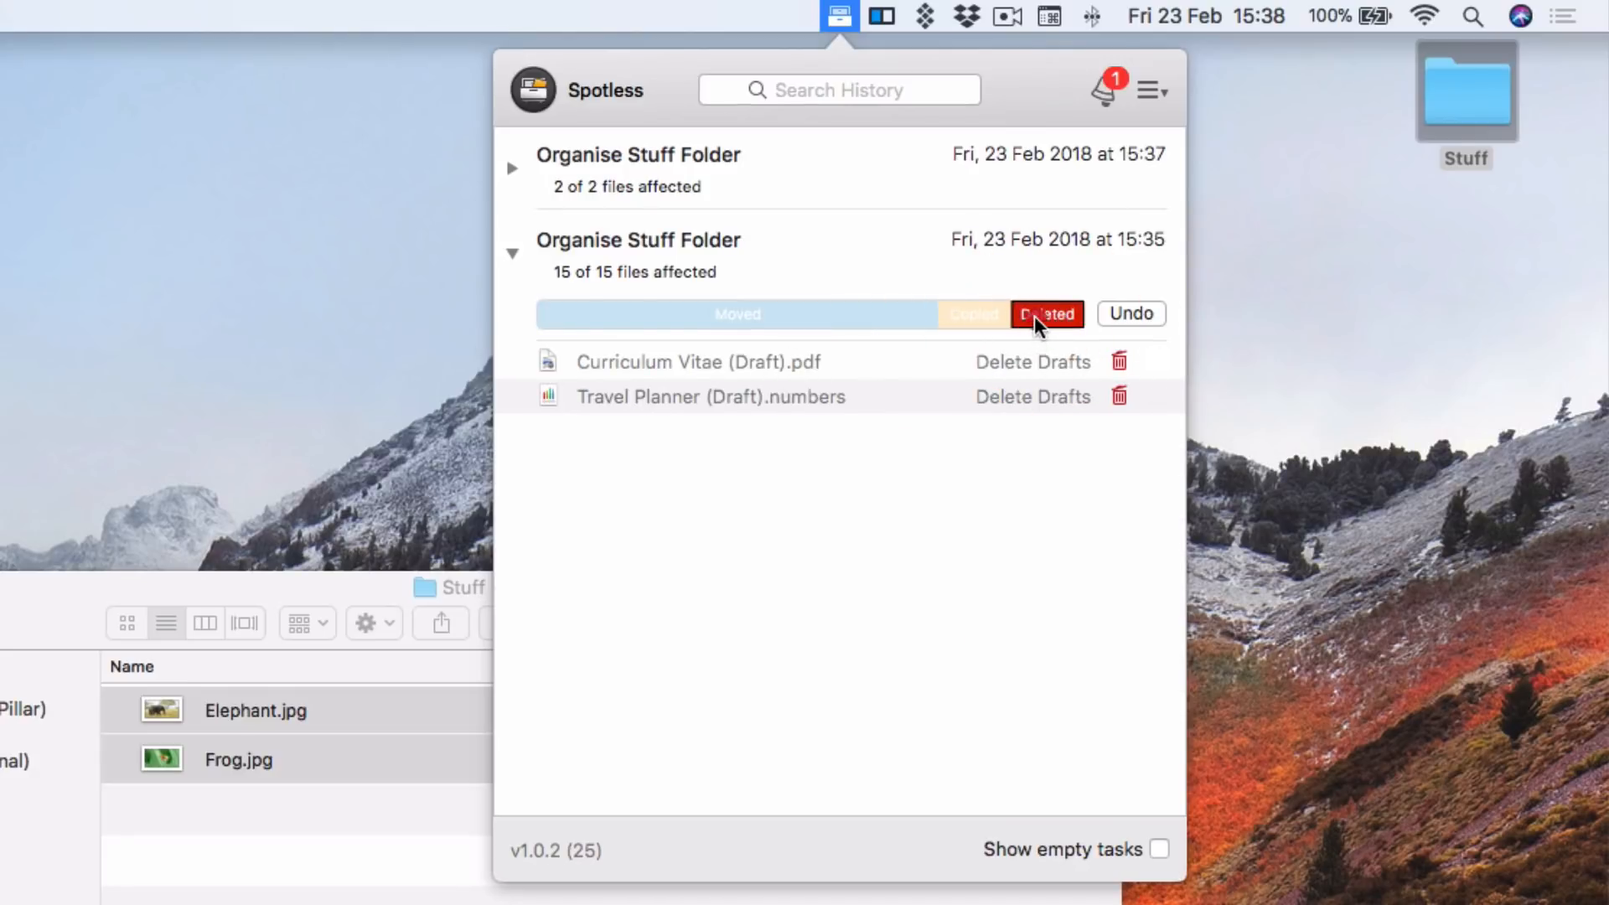
left_click(1039, 319)
left_click(512, 167)
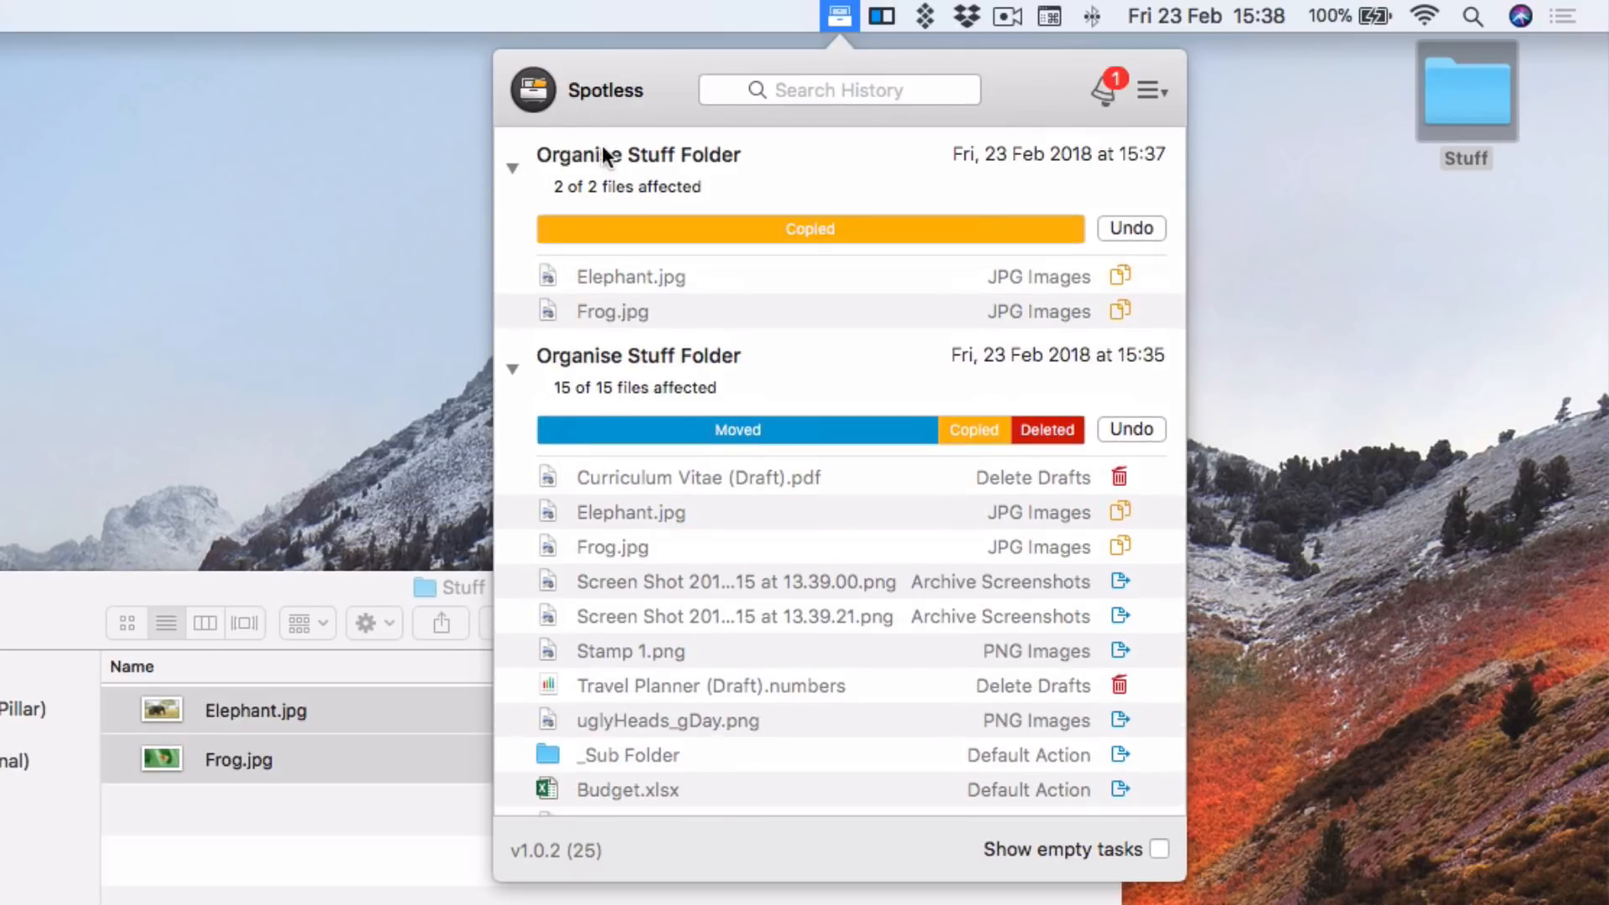
mouse_move(627, 269)
Undo both Organise Stuff Folder runs, remove them from history and return to the Stuff folder
right_click(679, 159)
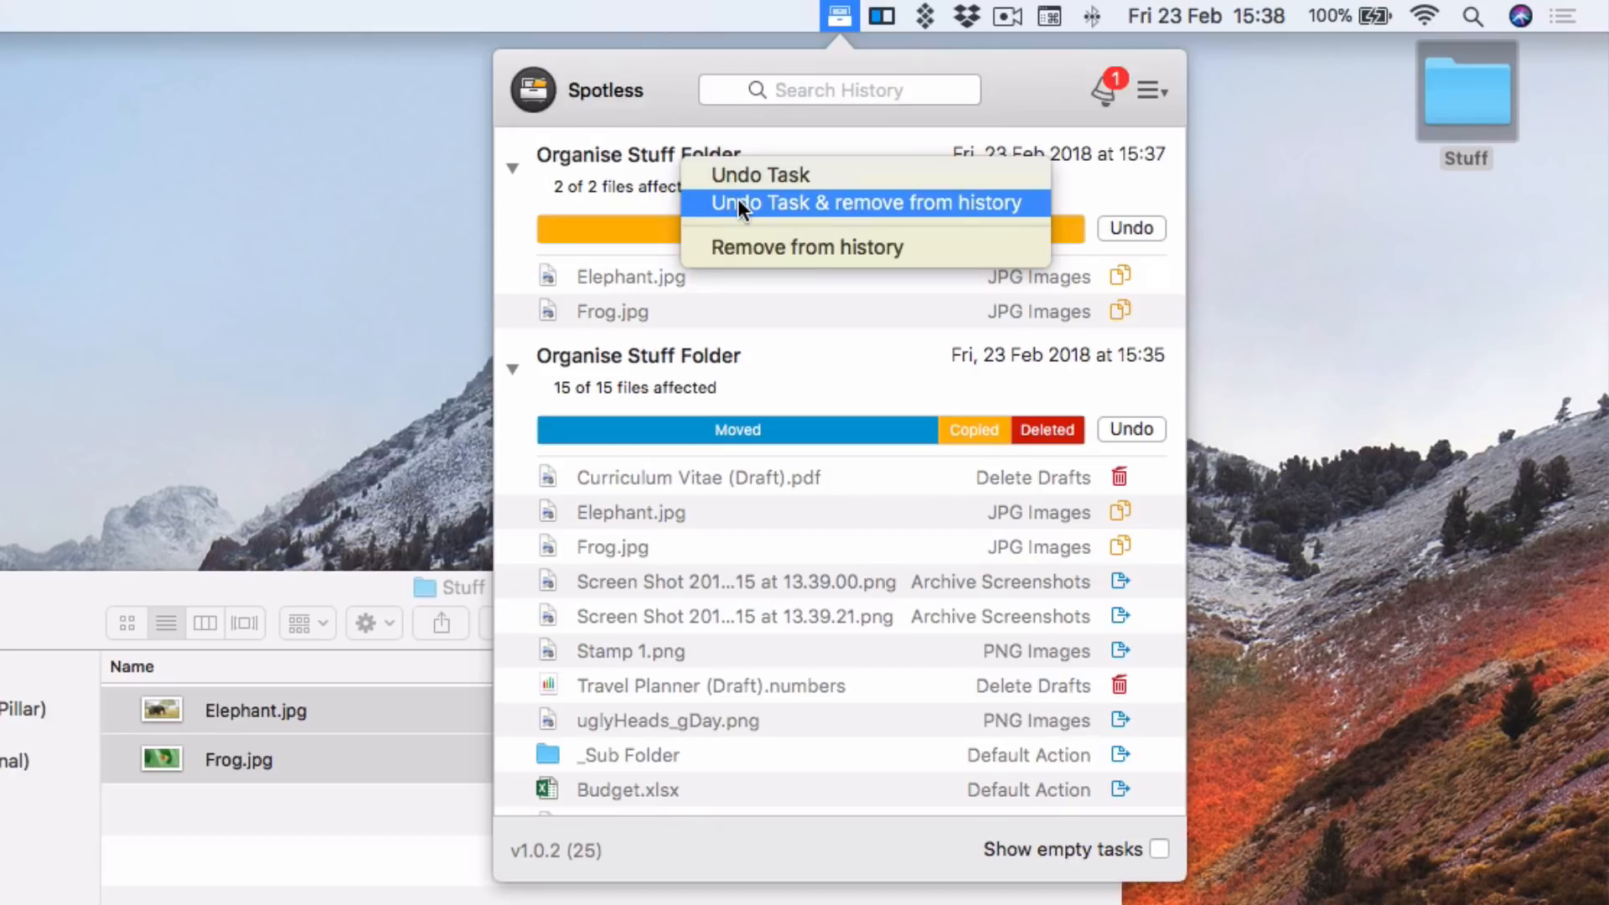
left_click(738, 202)
right_click(709, 163)
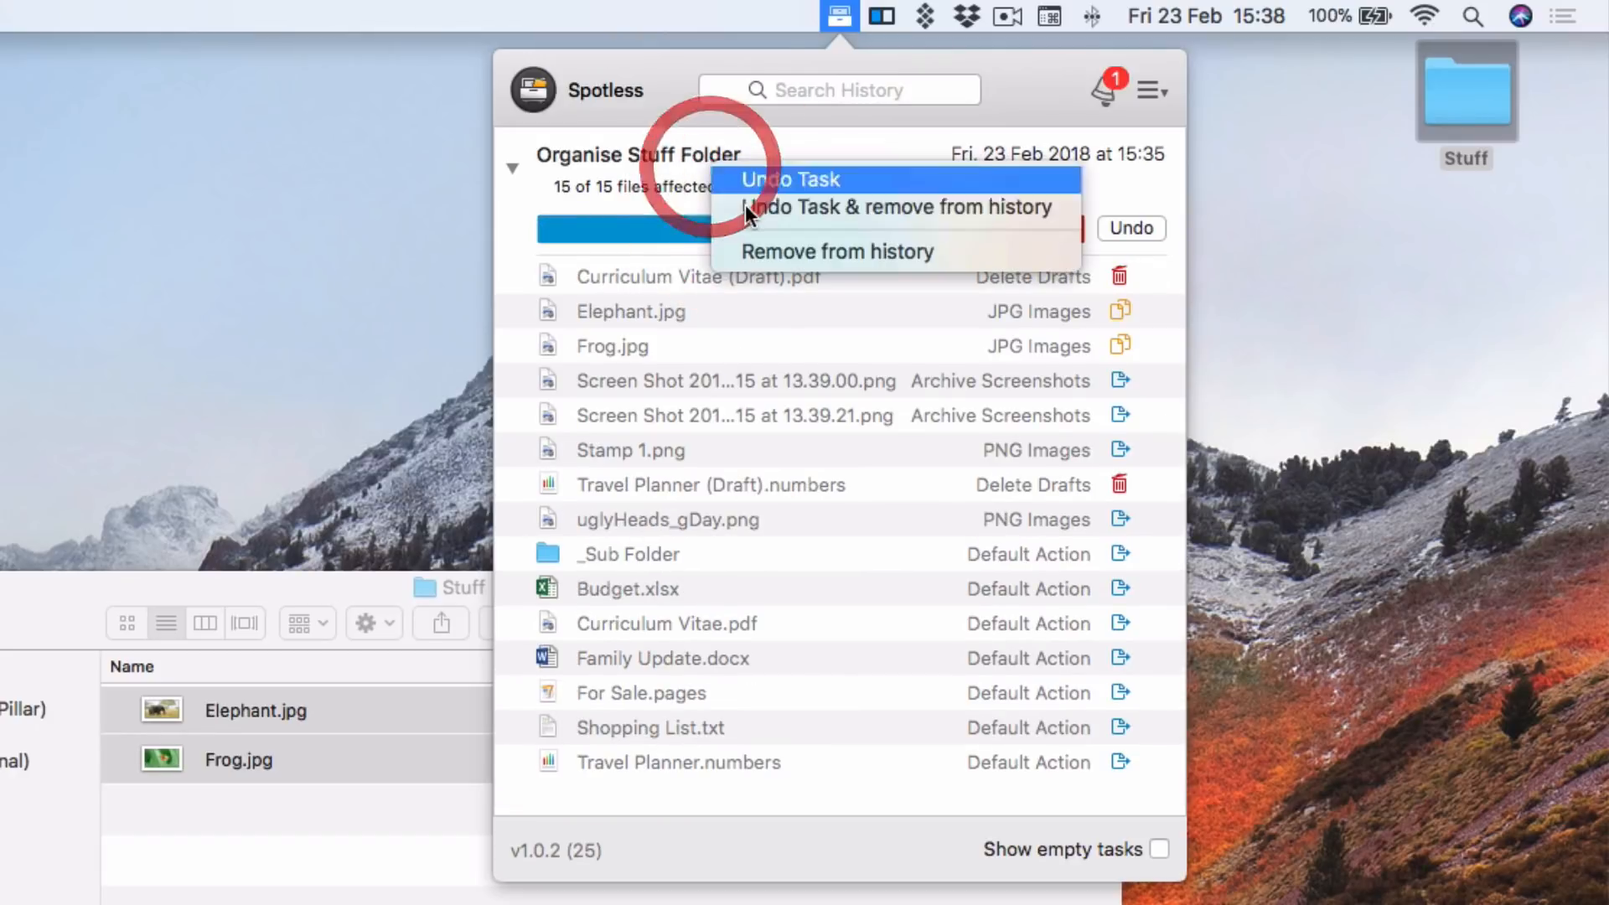
left_click(750, 206)
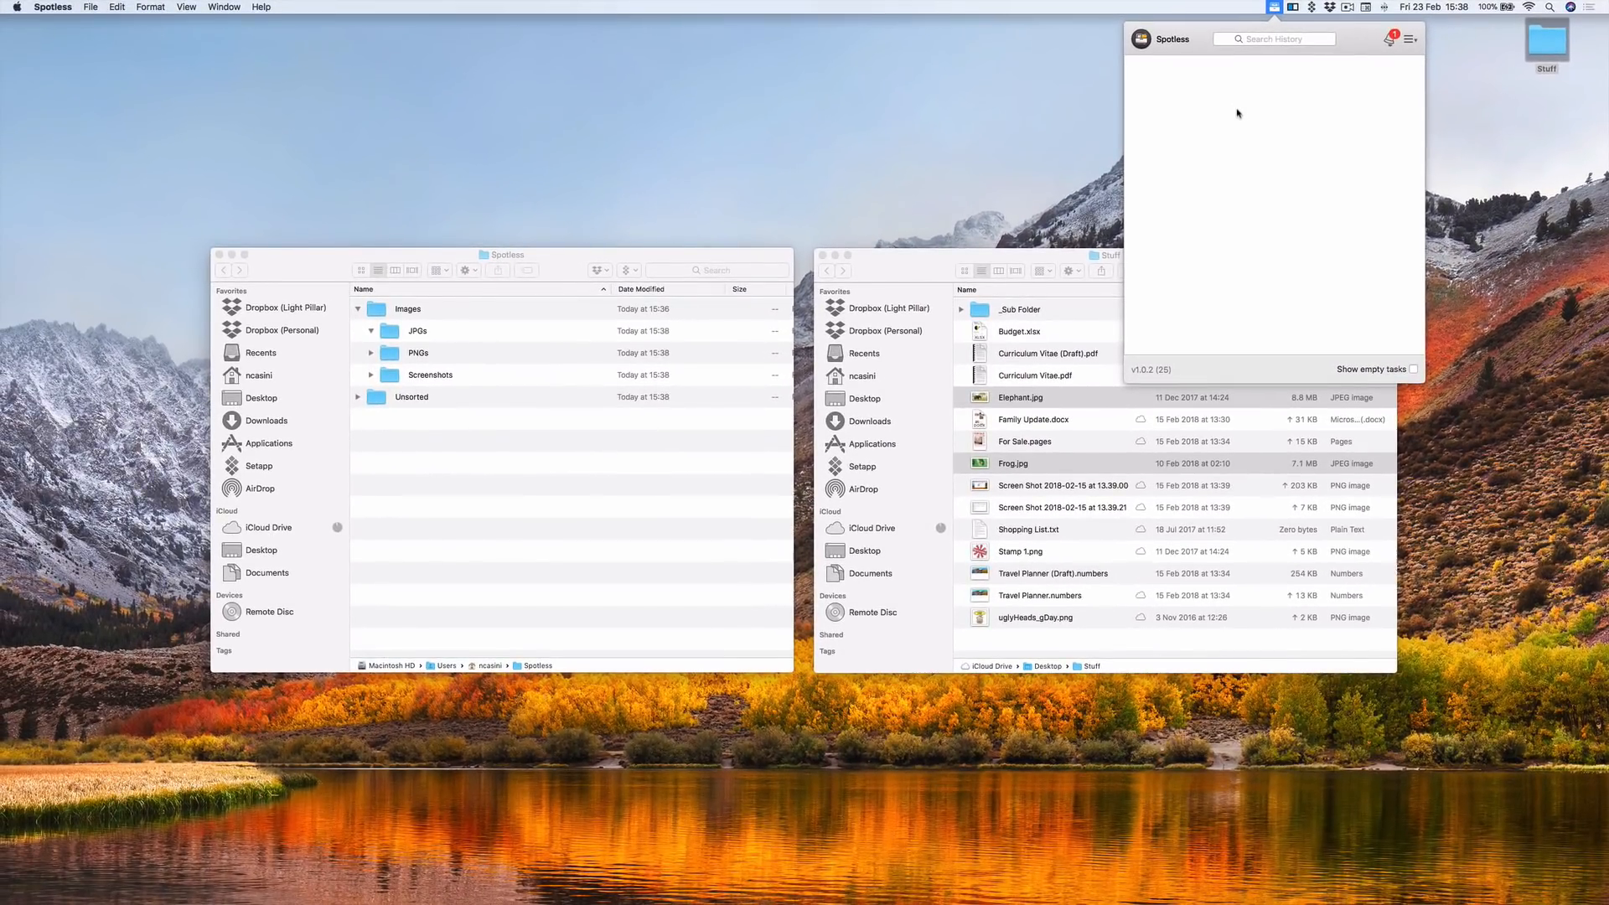
left_click(1271, 10)
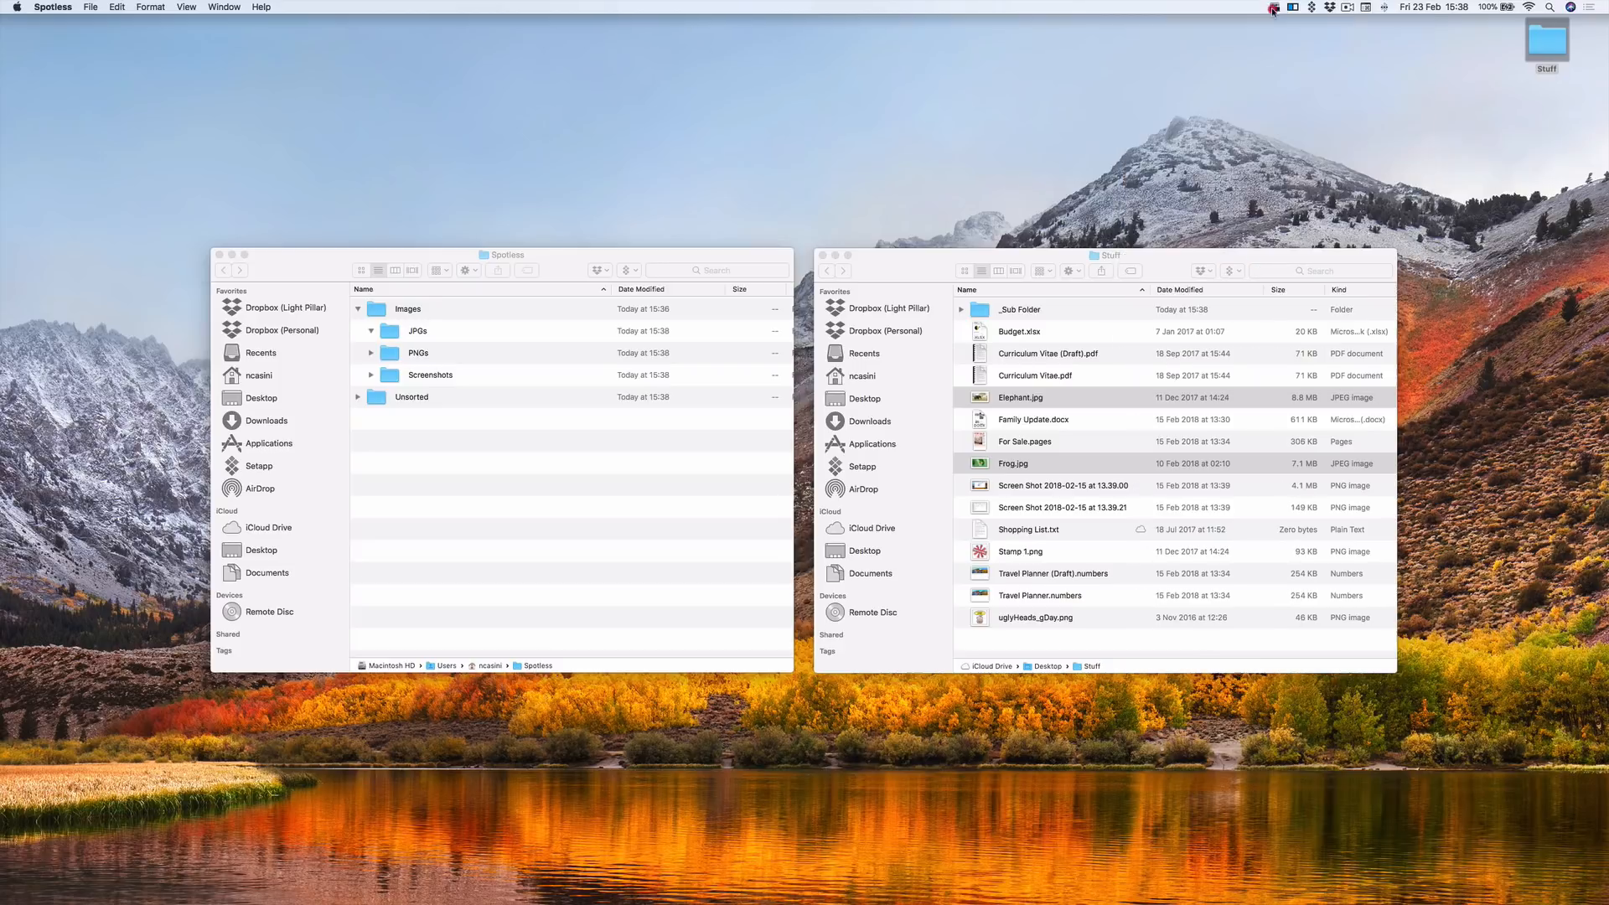
left_click(1233, 254)
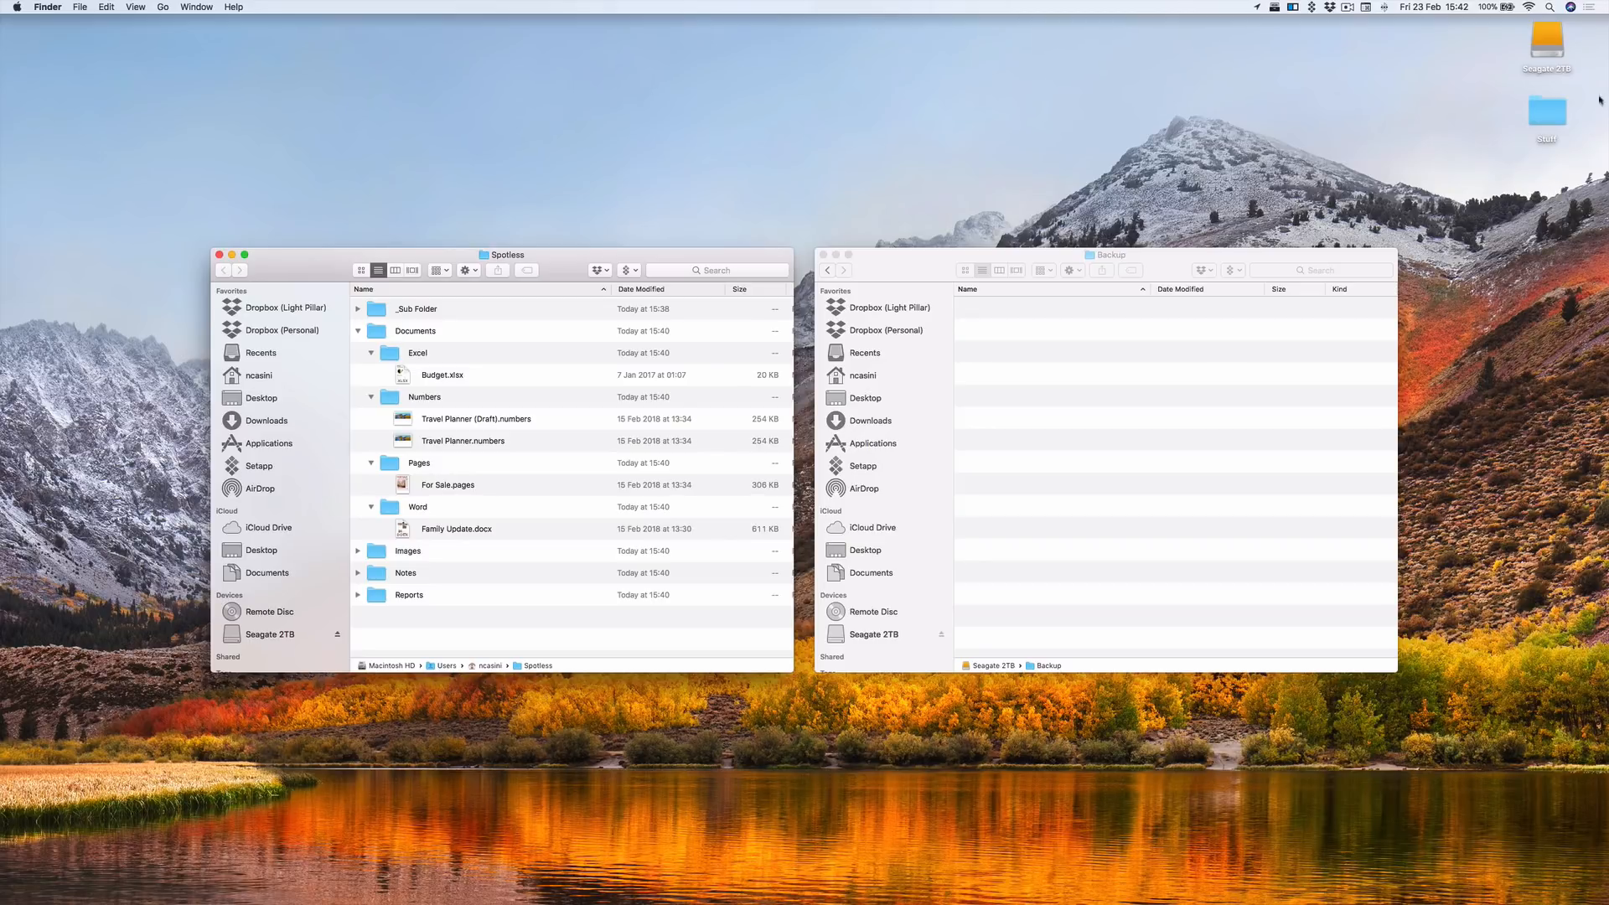
Examine the Seagate 2TB drive's Backup folder and the organised Spotless folder side by side
left_click(1547, 41)
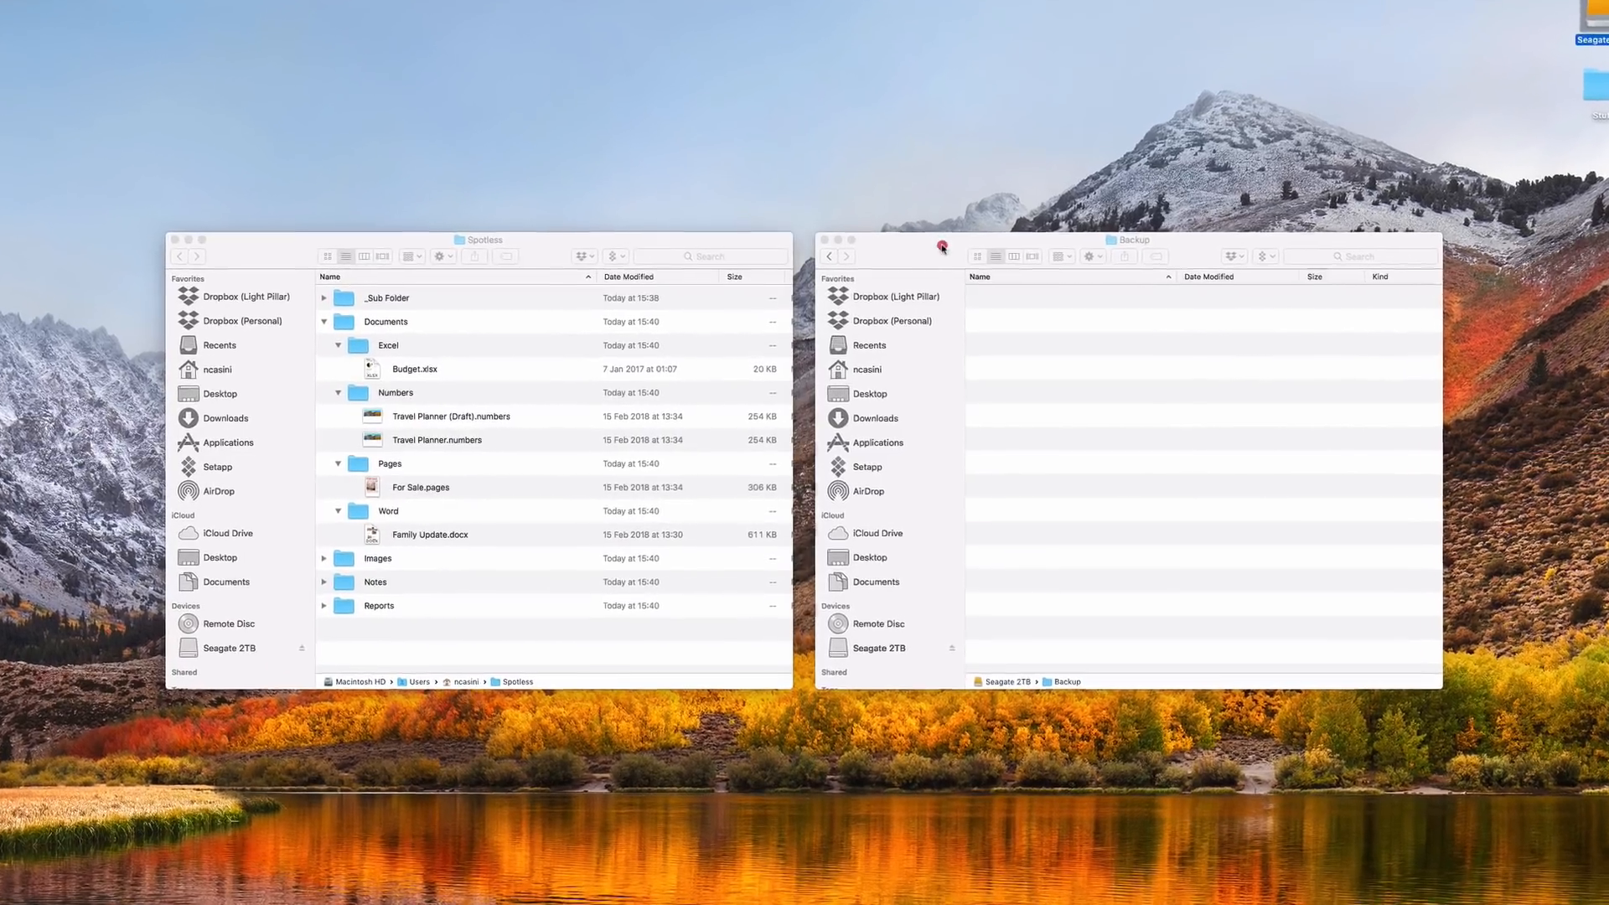
left_click(932, 262)
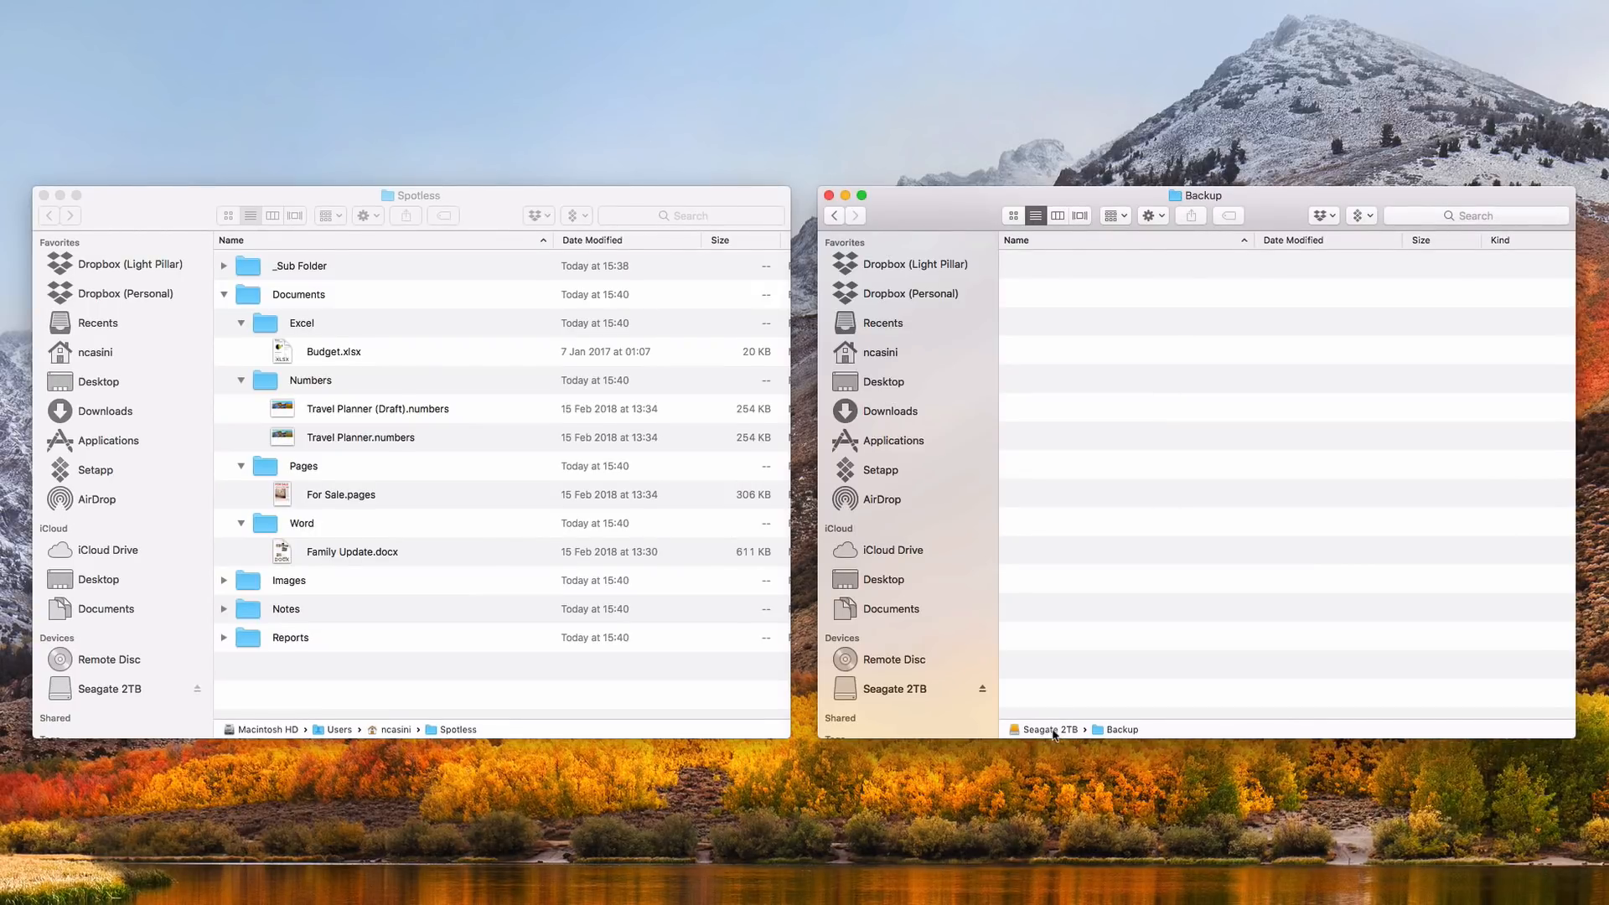
left_click(493, 207)
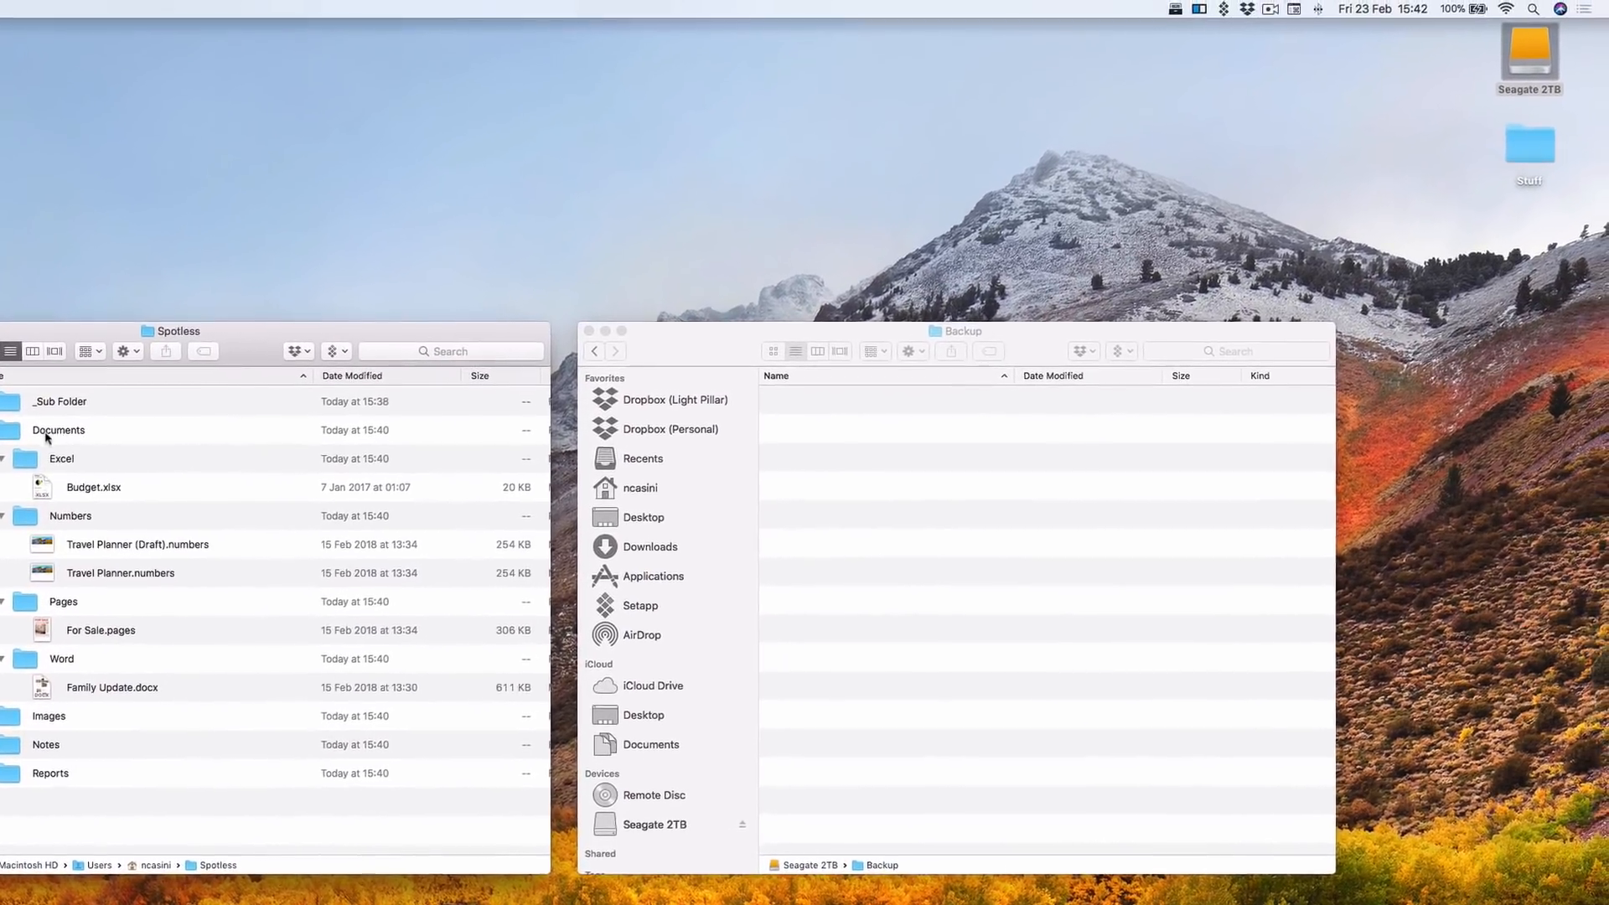
Open the Spotless window for adding and editing tasks and reposition it over the Finder windows
left_click(1174, 9)
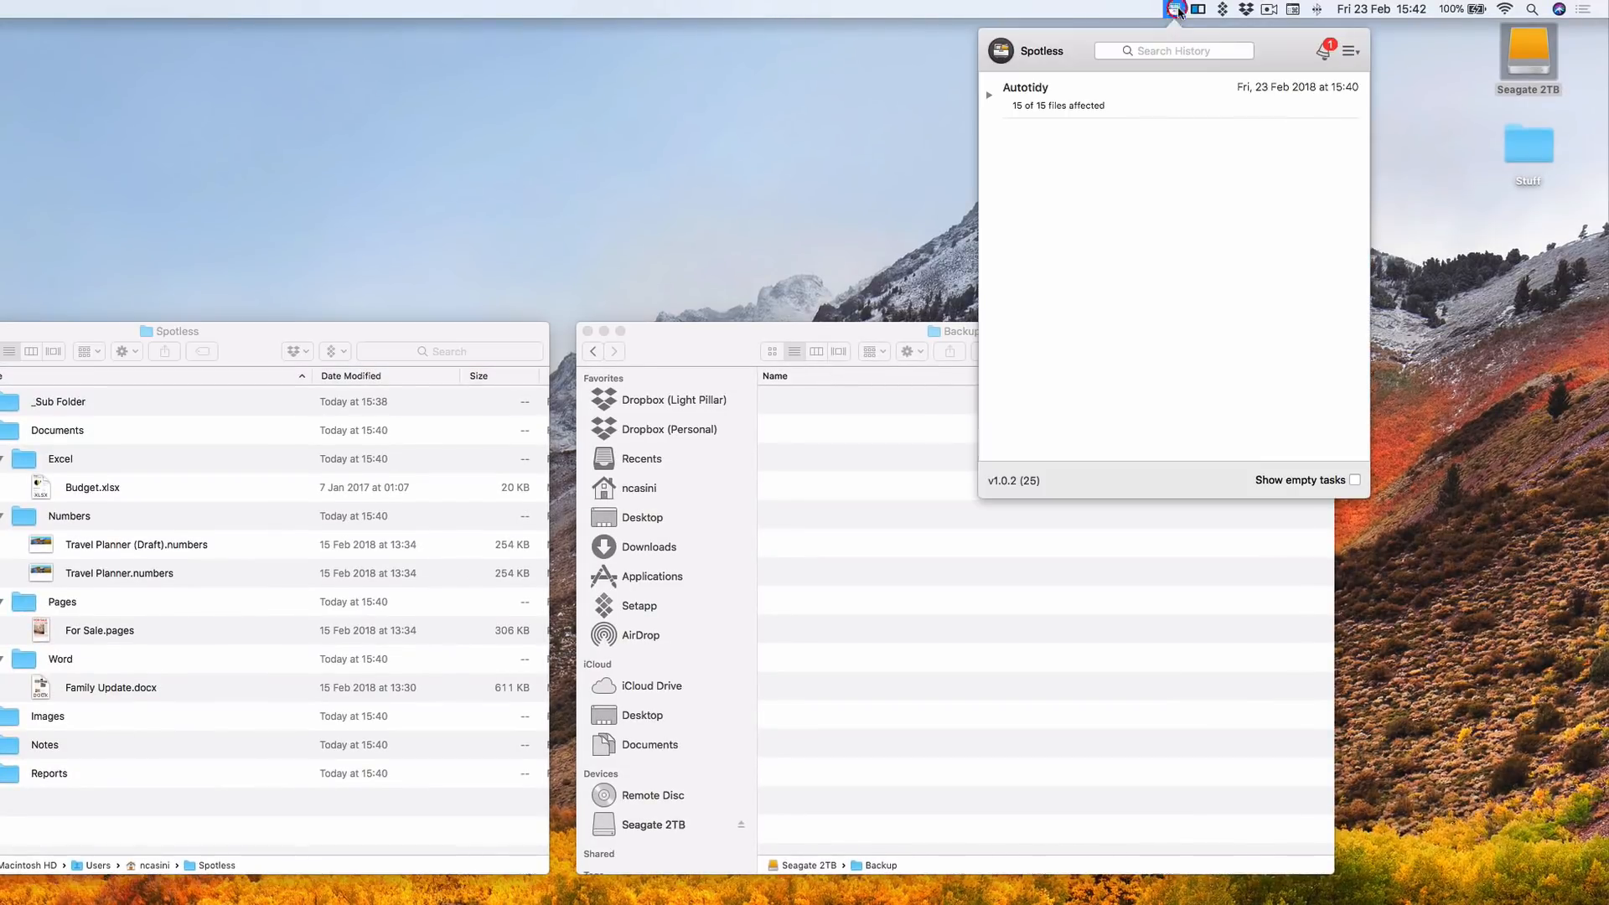
left_click(1351, 53)
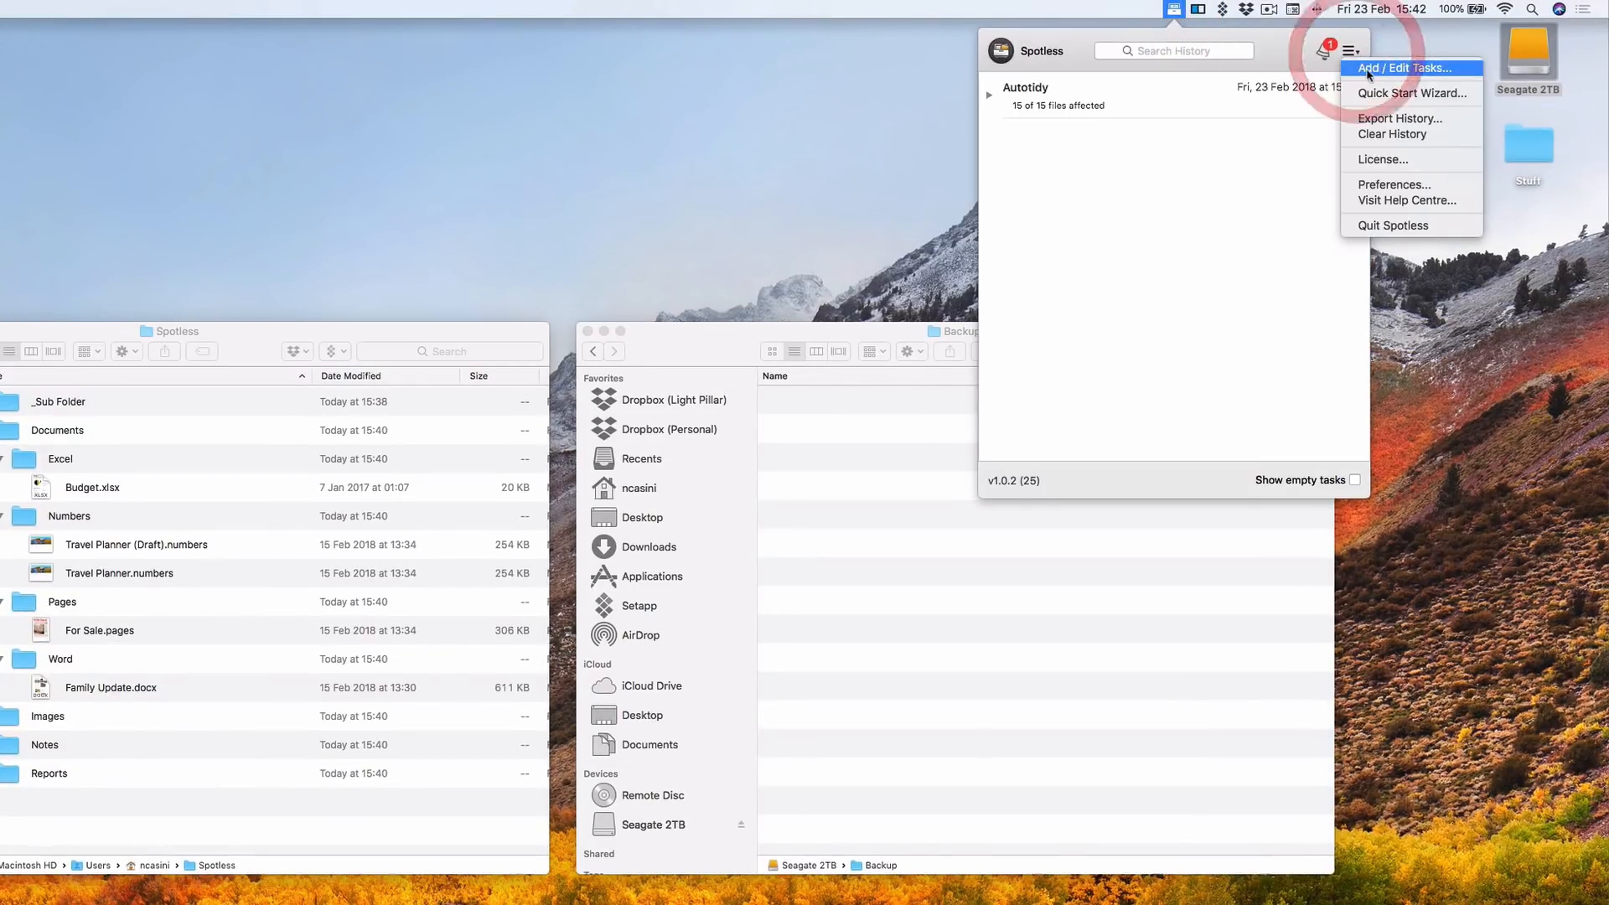
left_click(1368, 63)
left_click_drag(728, 366, 620, 348)
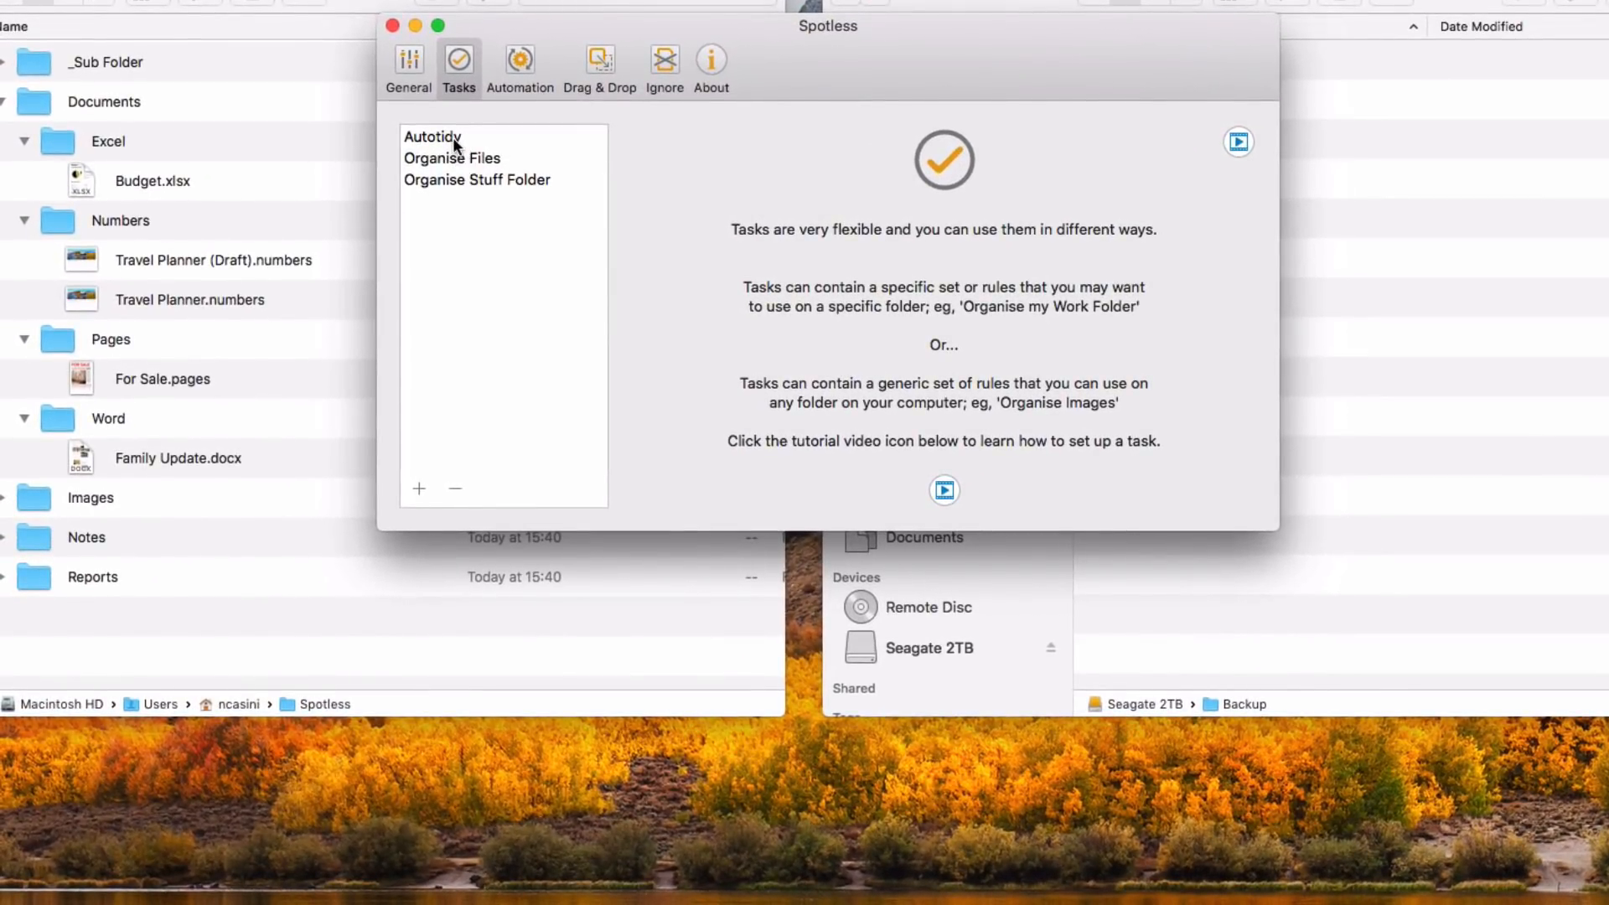
Create a new task named "Backup to External Drive"
left_click(419, 489)
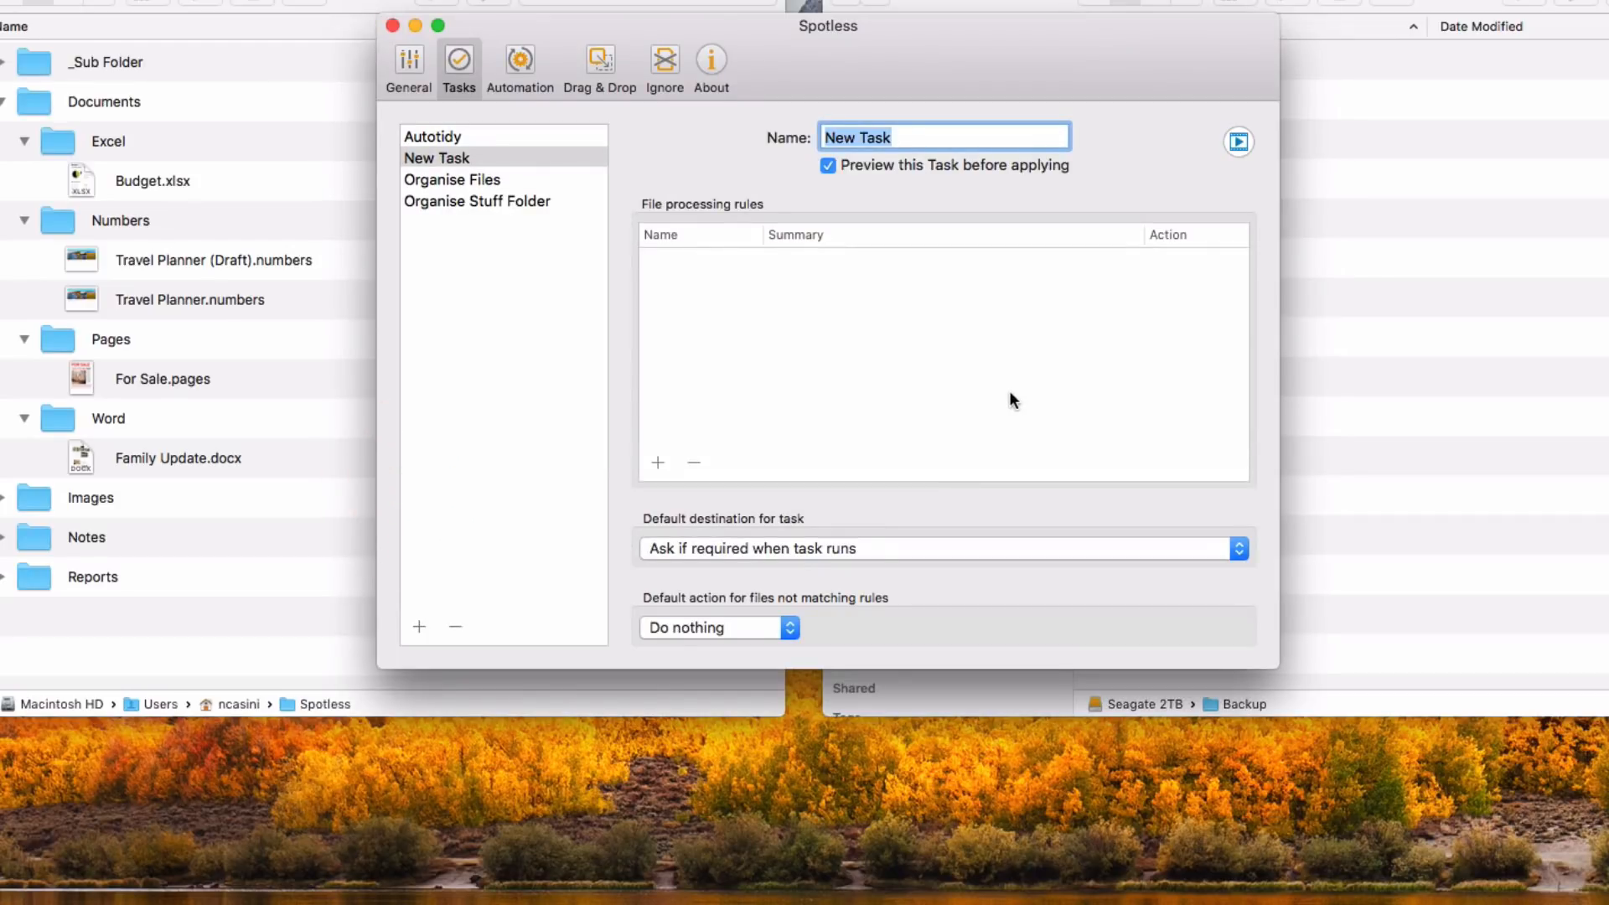
type("Backup")
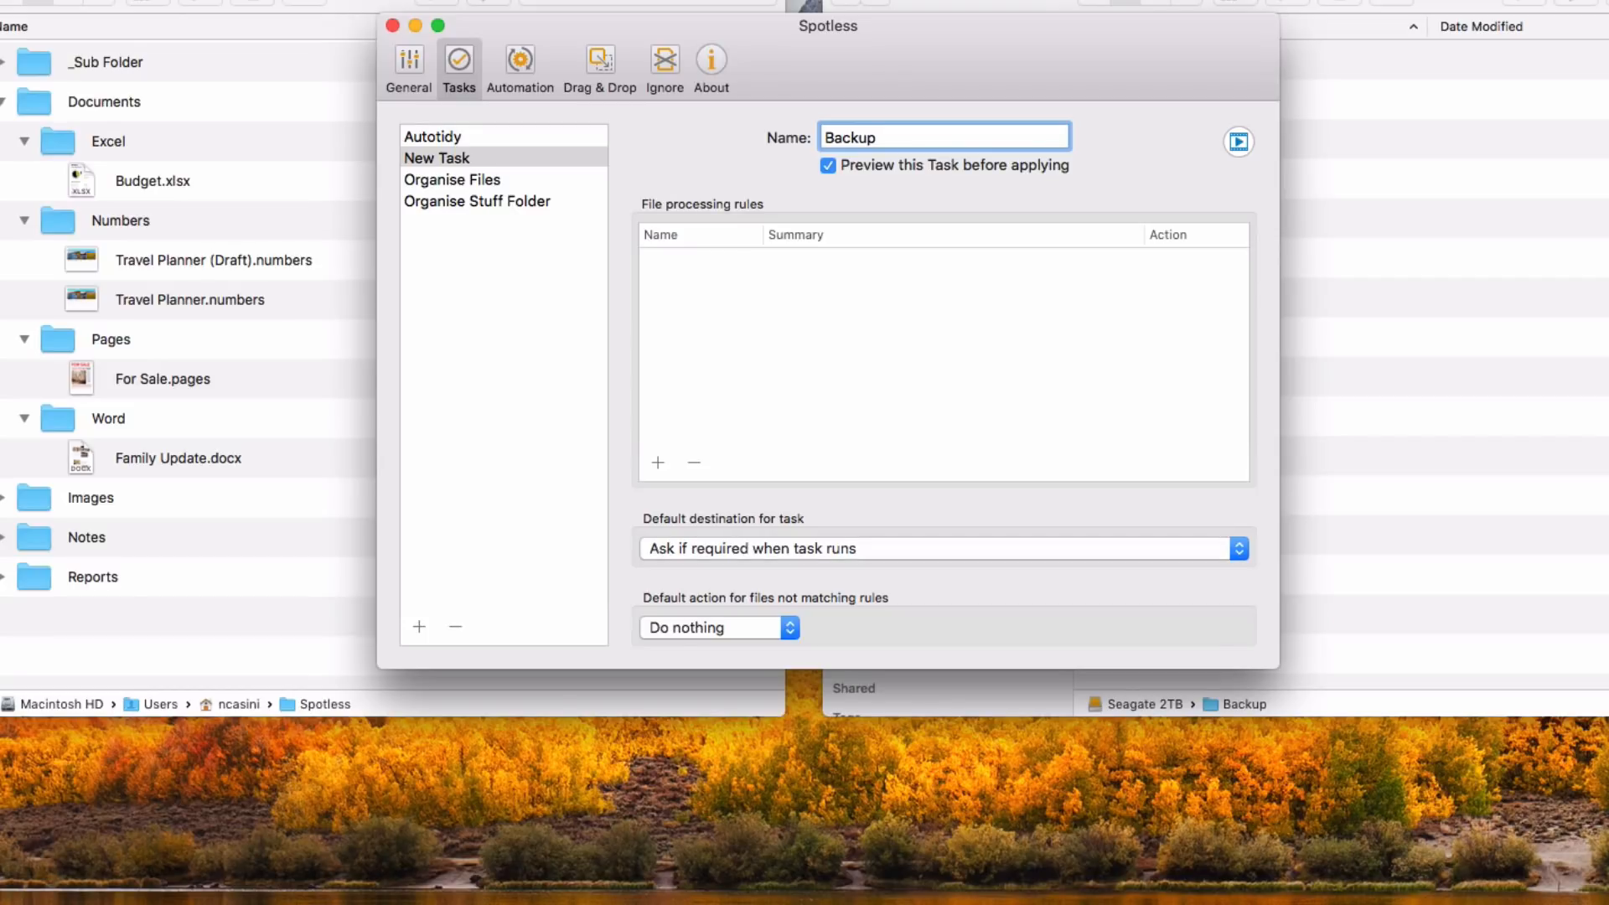
type(" to External Drive")
left_click(1031, 392)
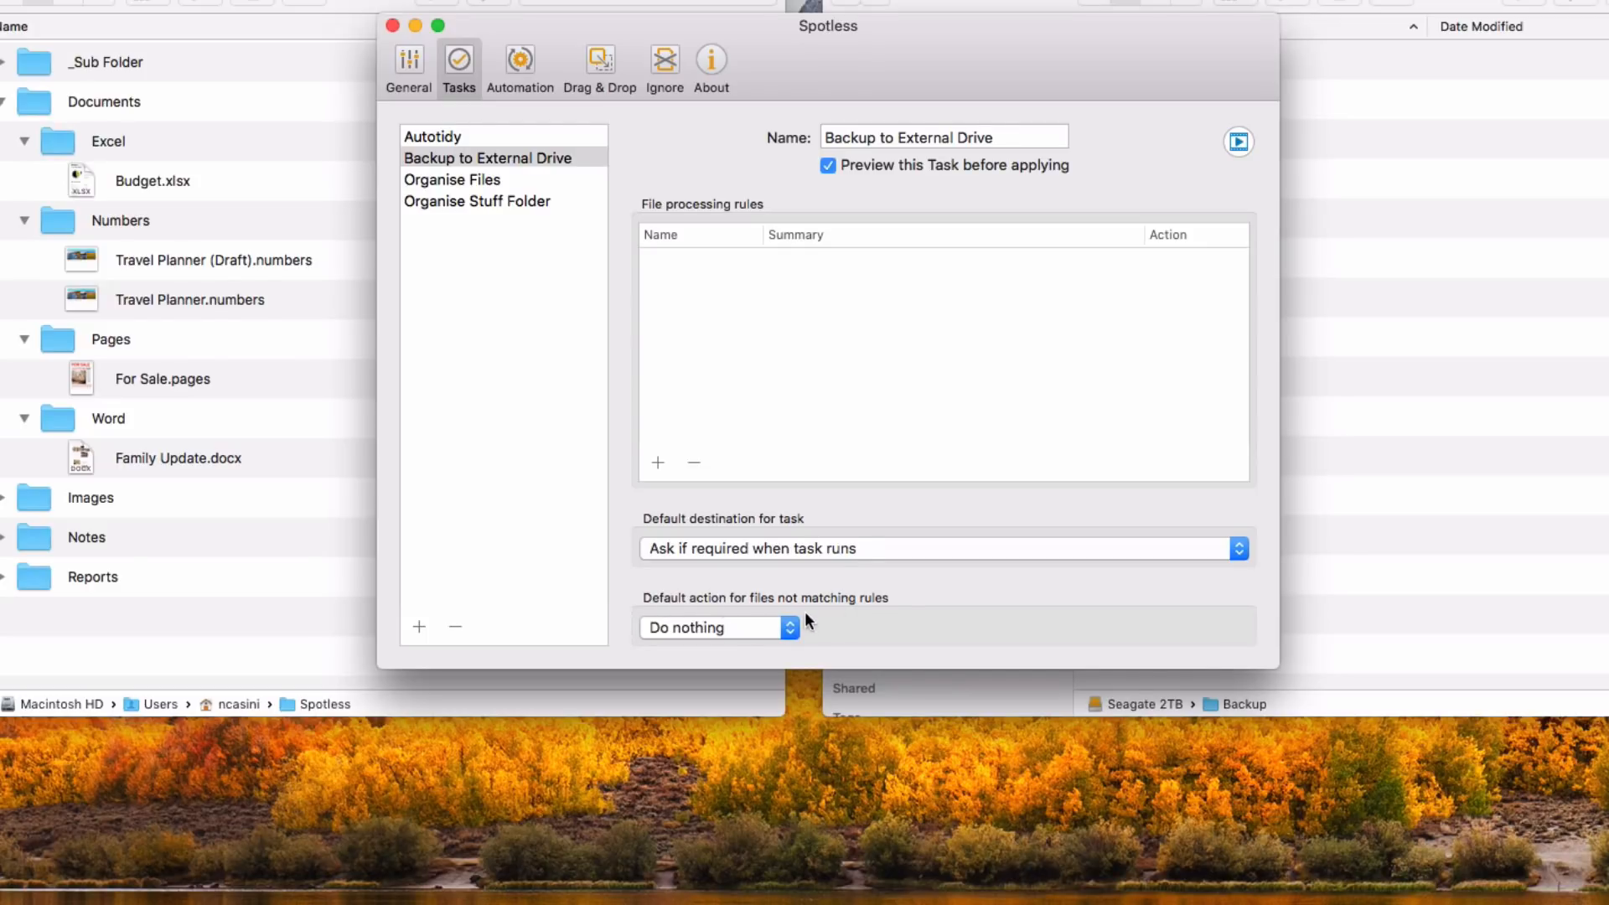
Set the default action for files not matching rules to copy them to the Backup folder on the Seagate 2TB drive
left_click(790, 629)
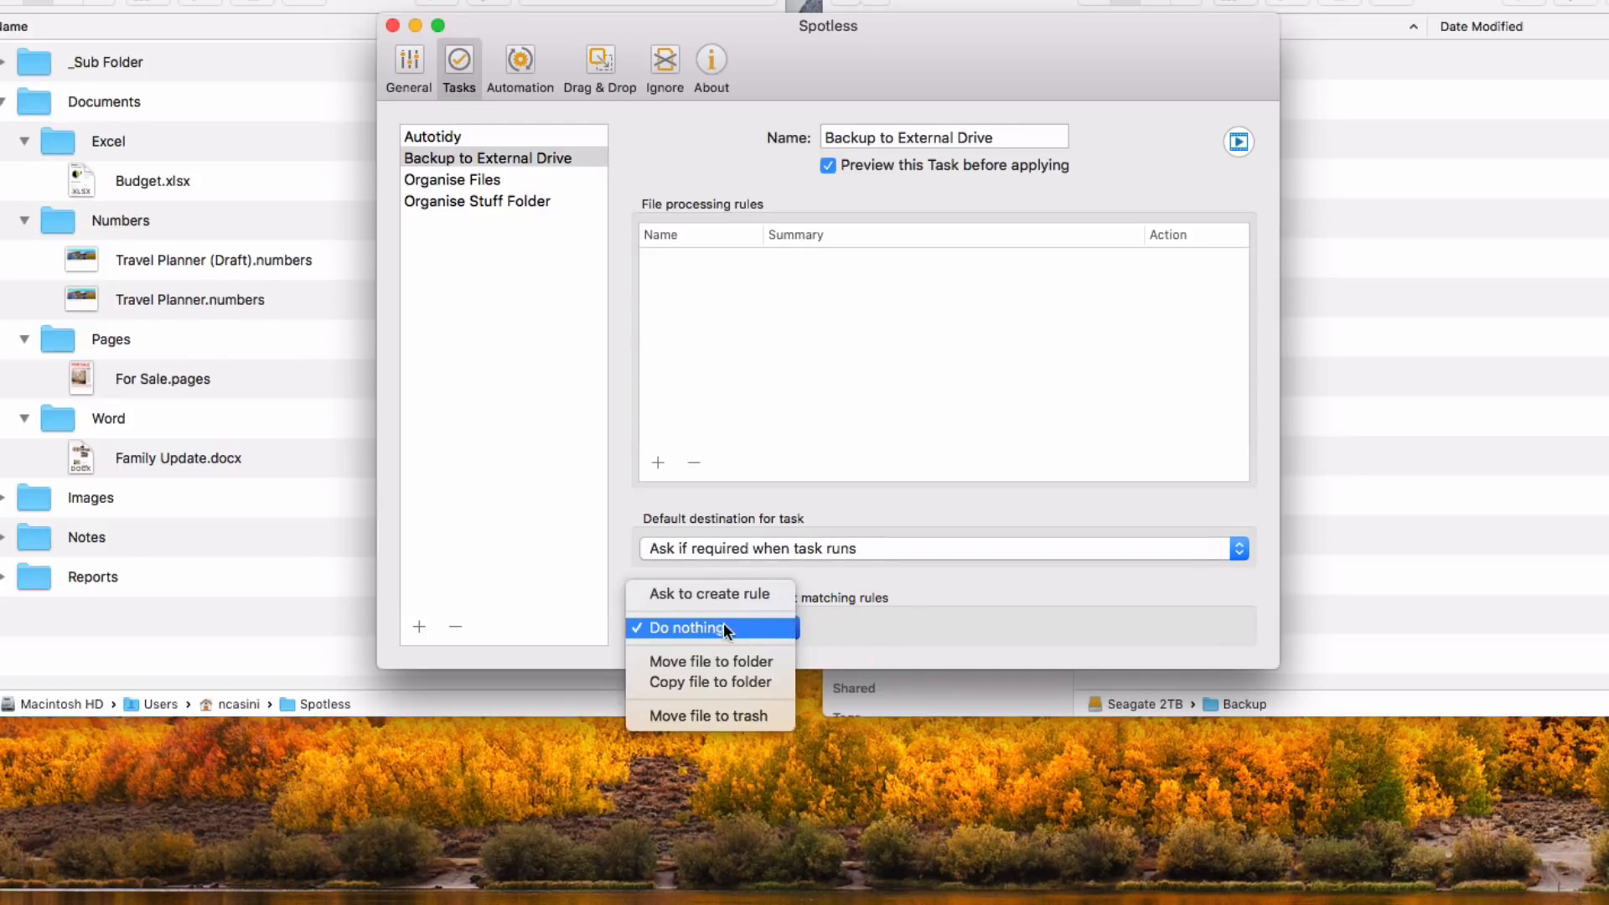
left_click(720, 682)
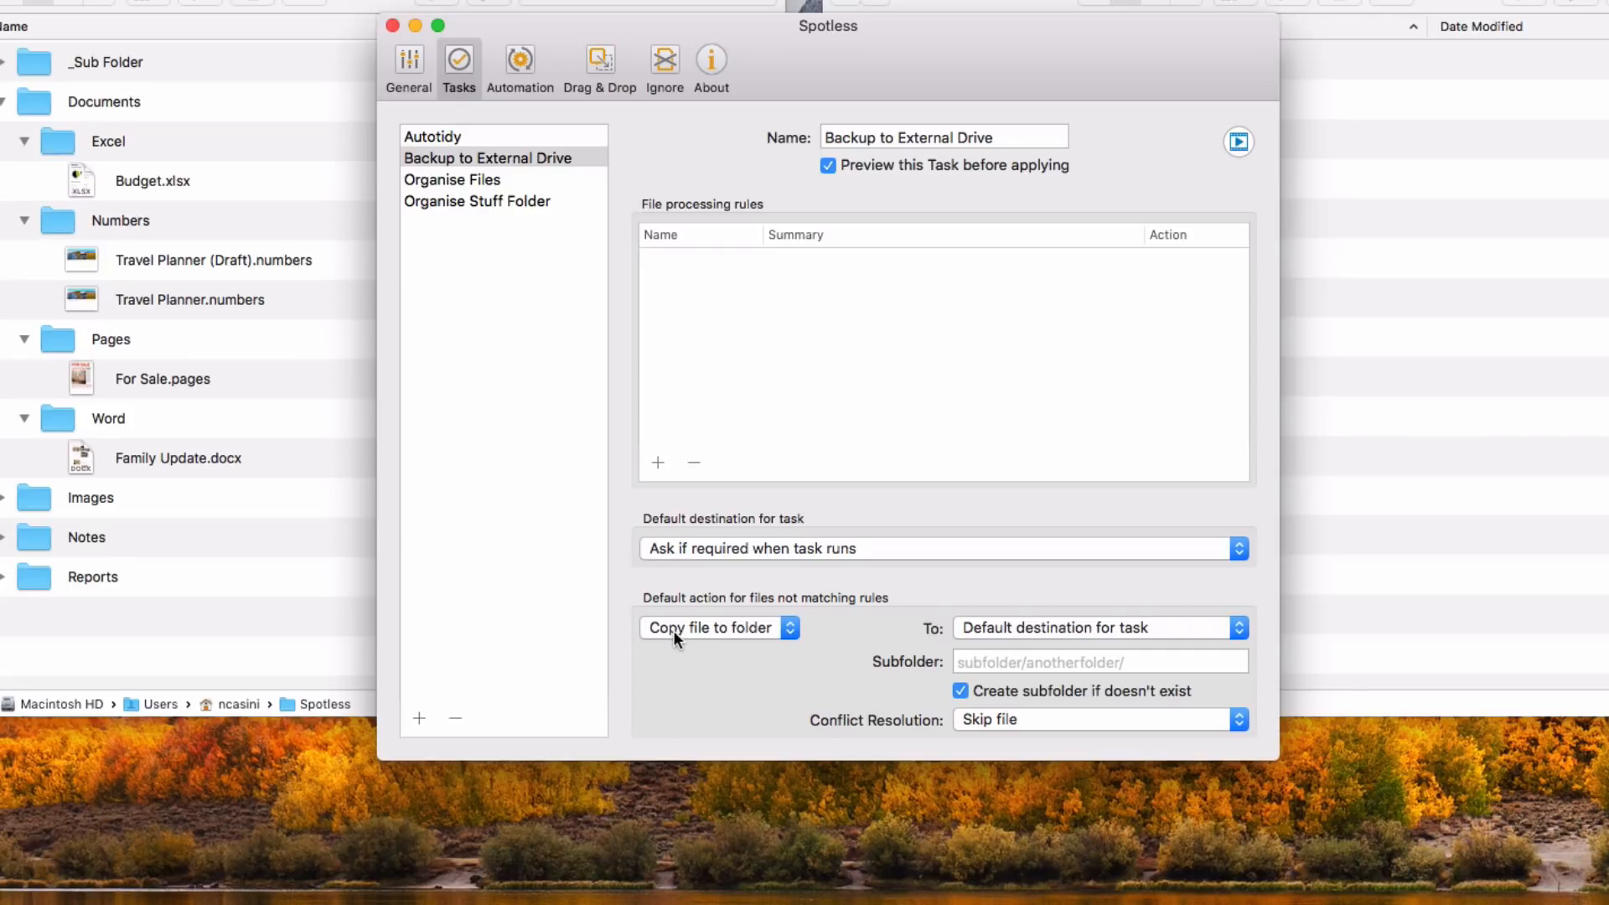
left_click(991, 625)
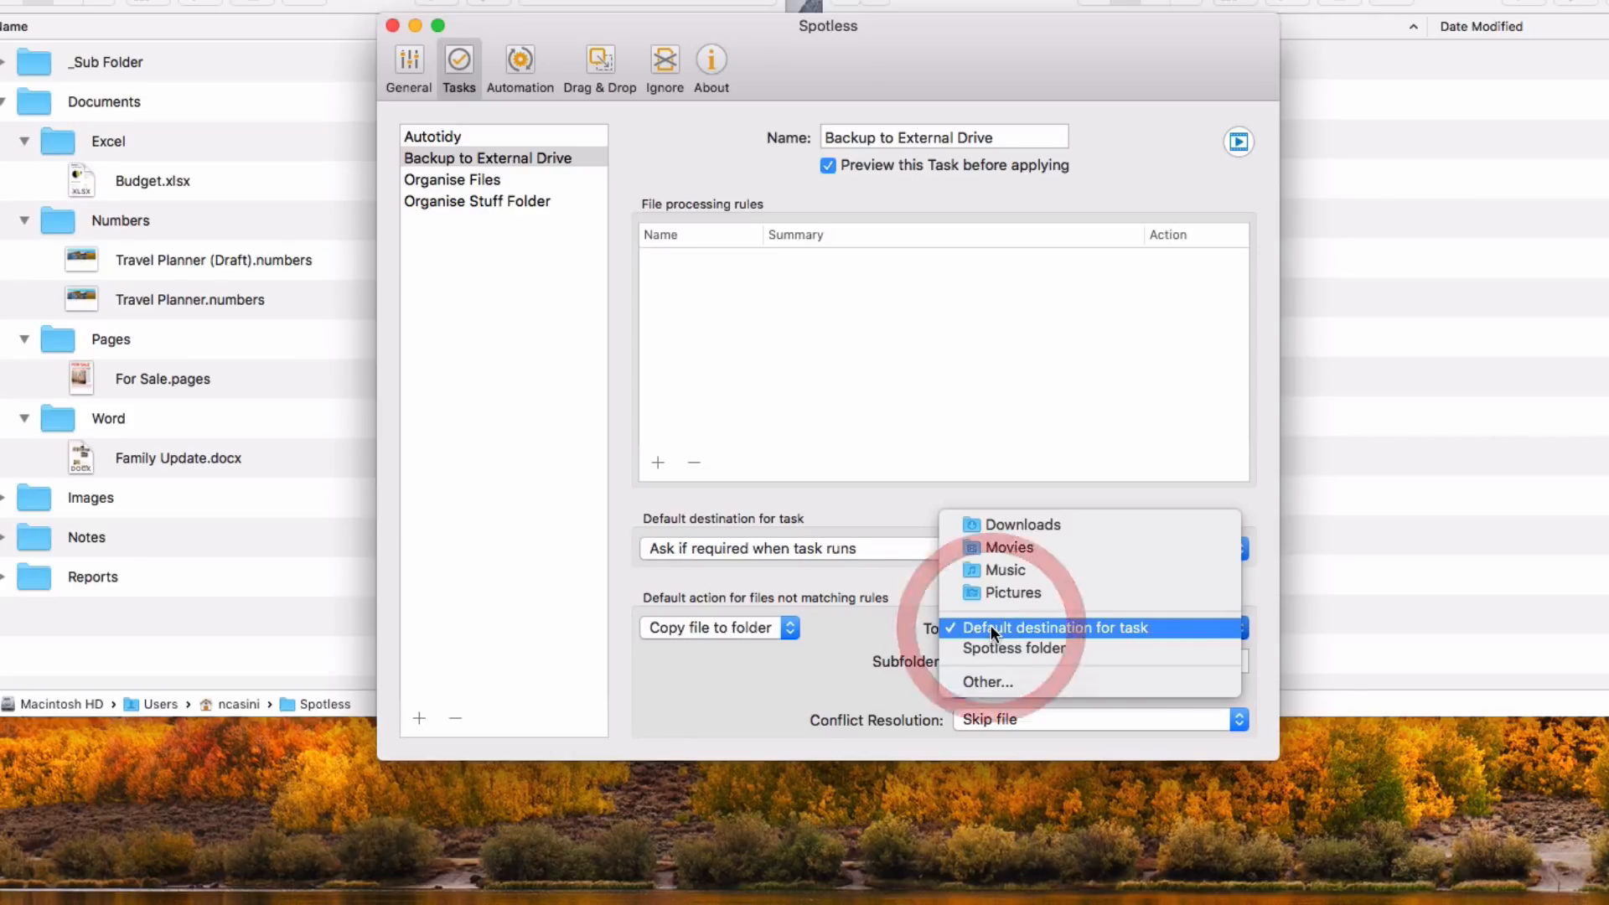
left_click(994, 684)
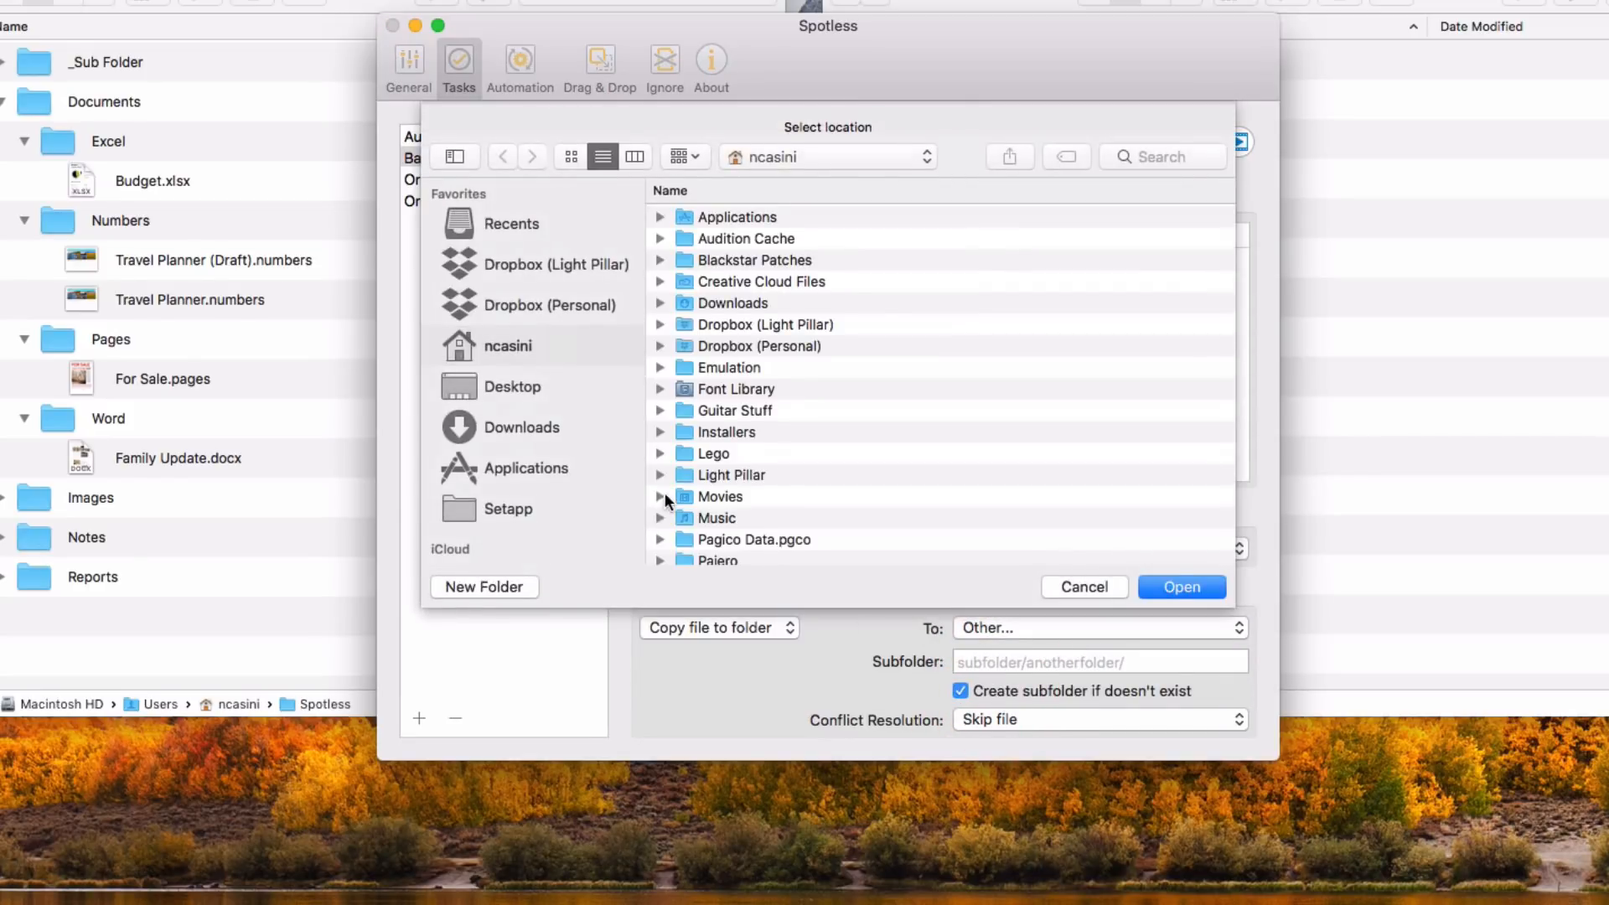
scroll(555, 430, "down", 5)
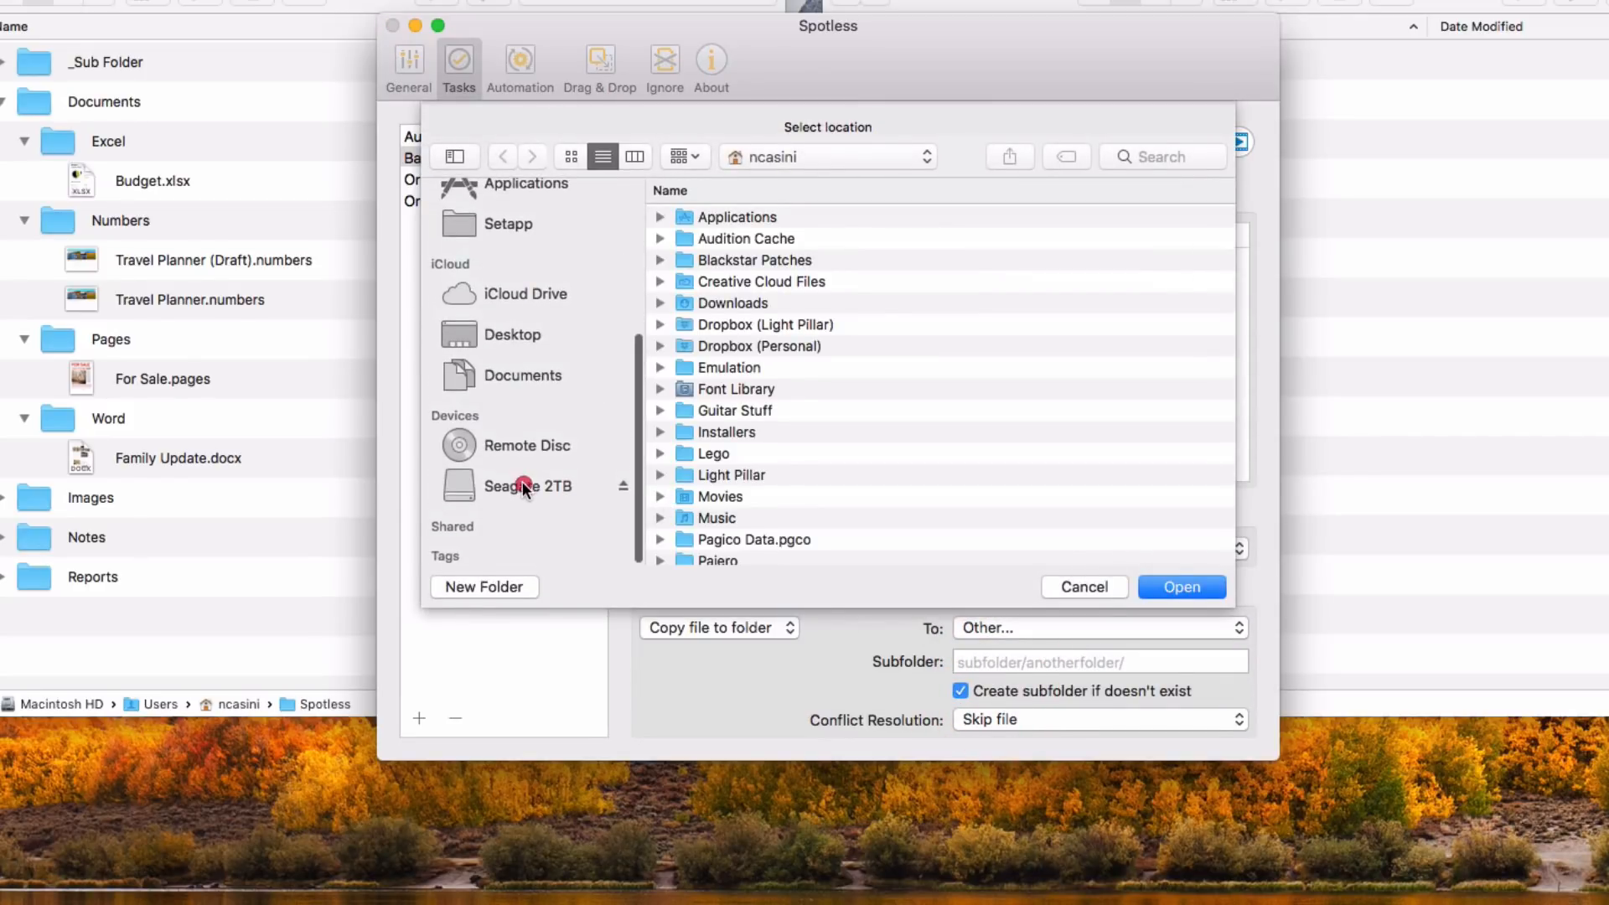
left_click(521, 484)
double_click(711, 218)
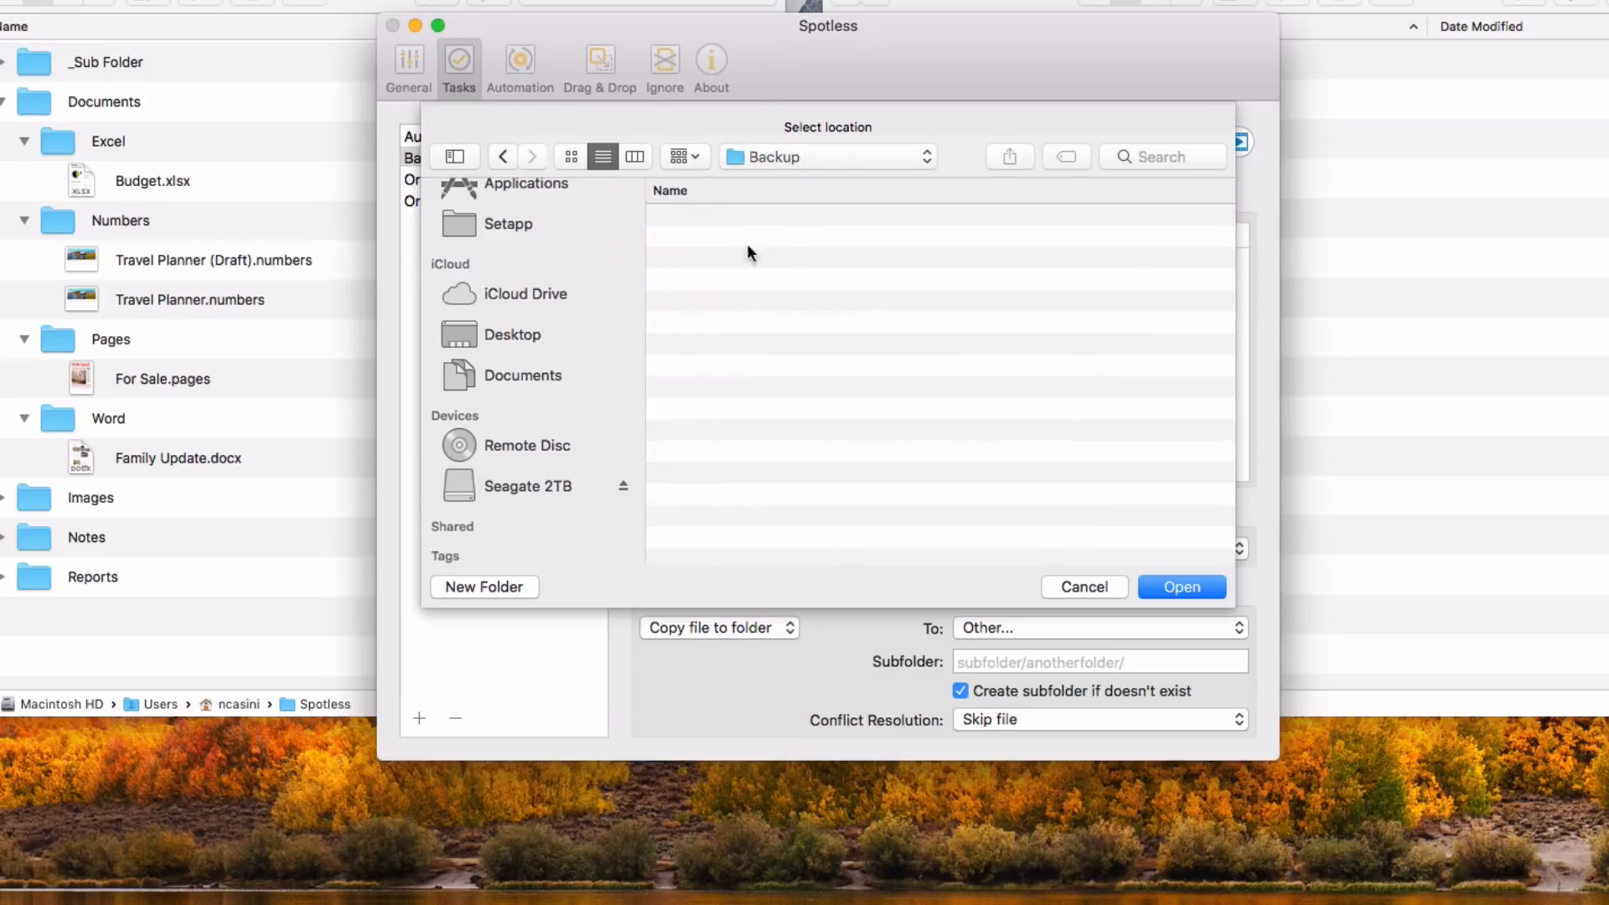
left_click(1180, 587)
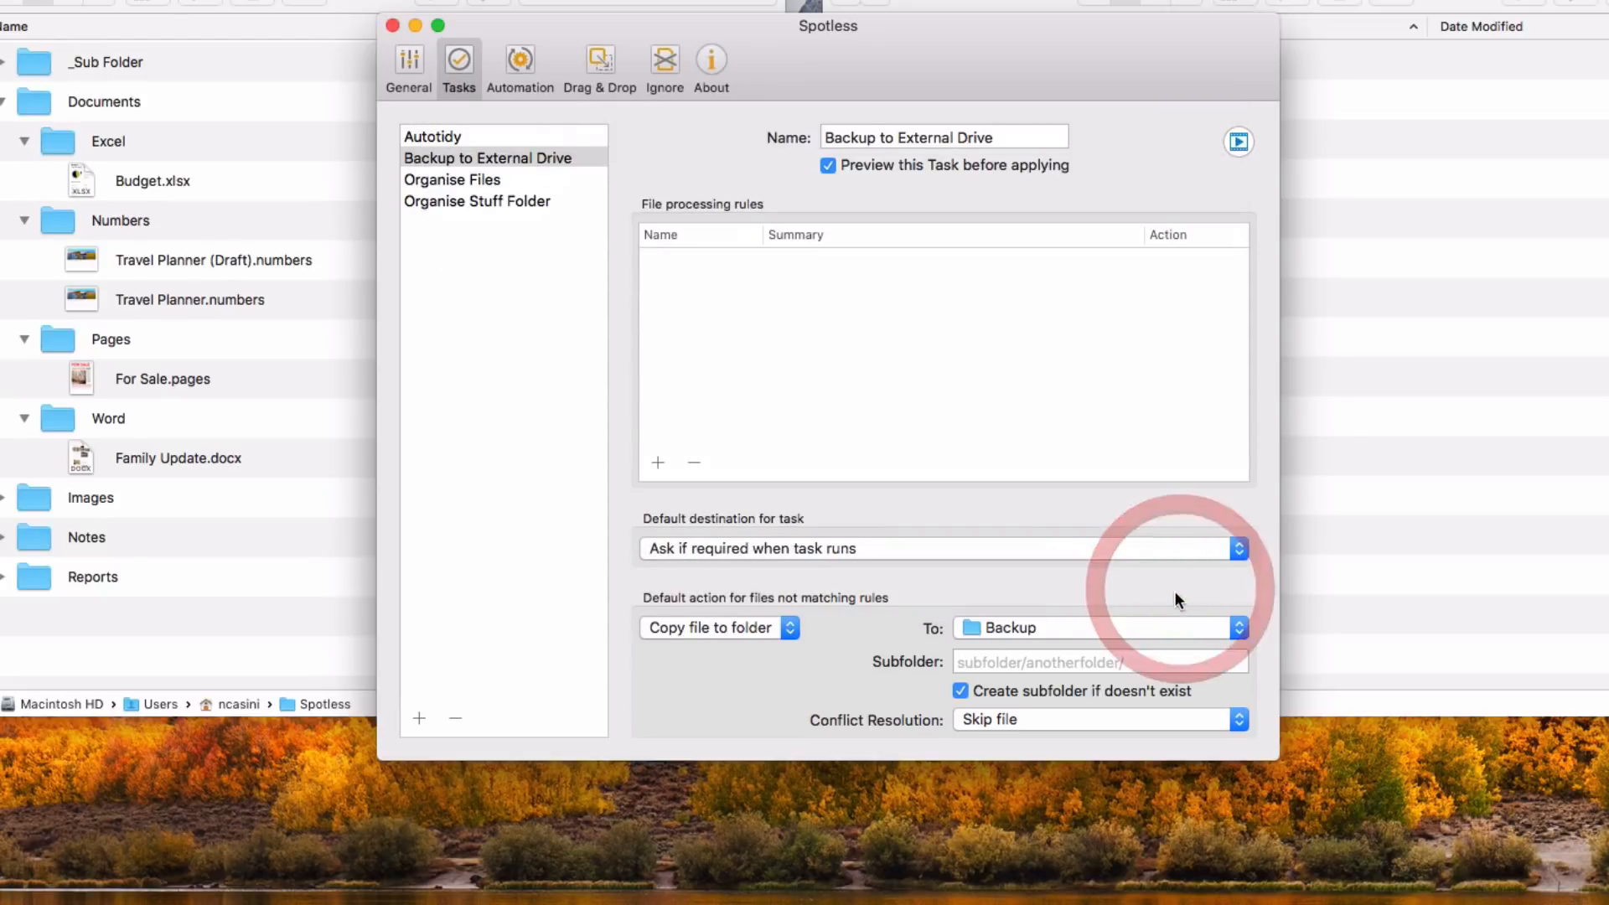
Set the copy action's subfolder to "MacBook Pro" and its conflict resolution to Always ask
left_click(1101, 663)
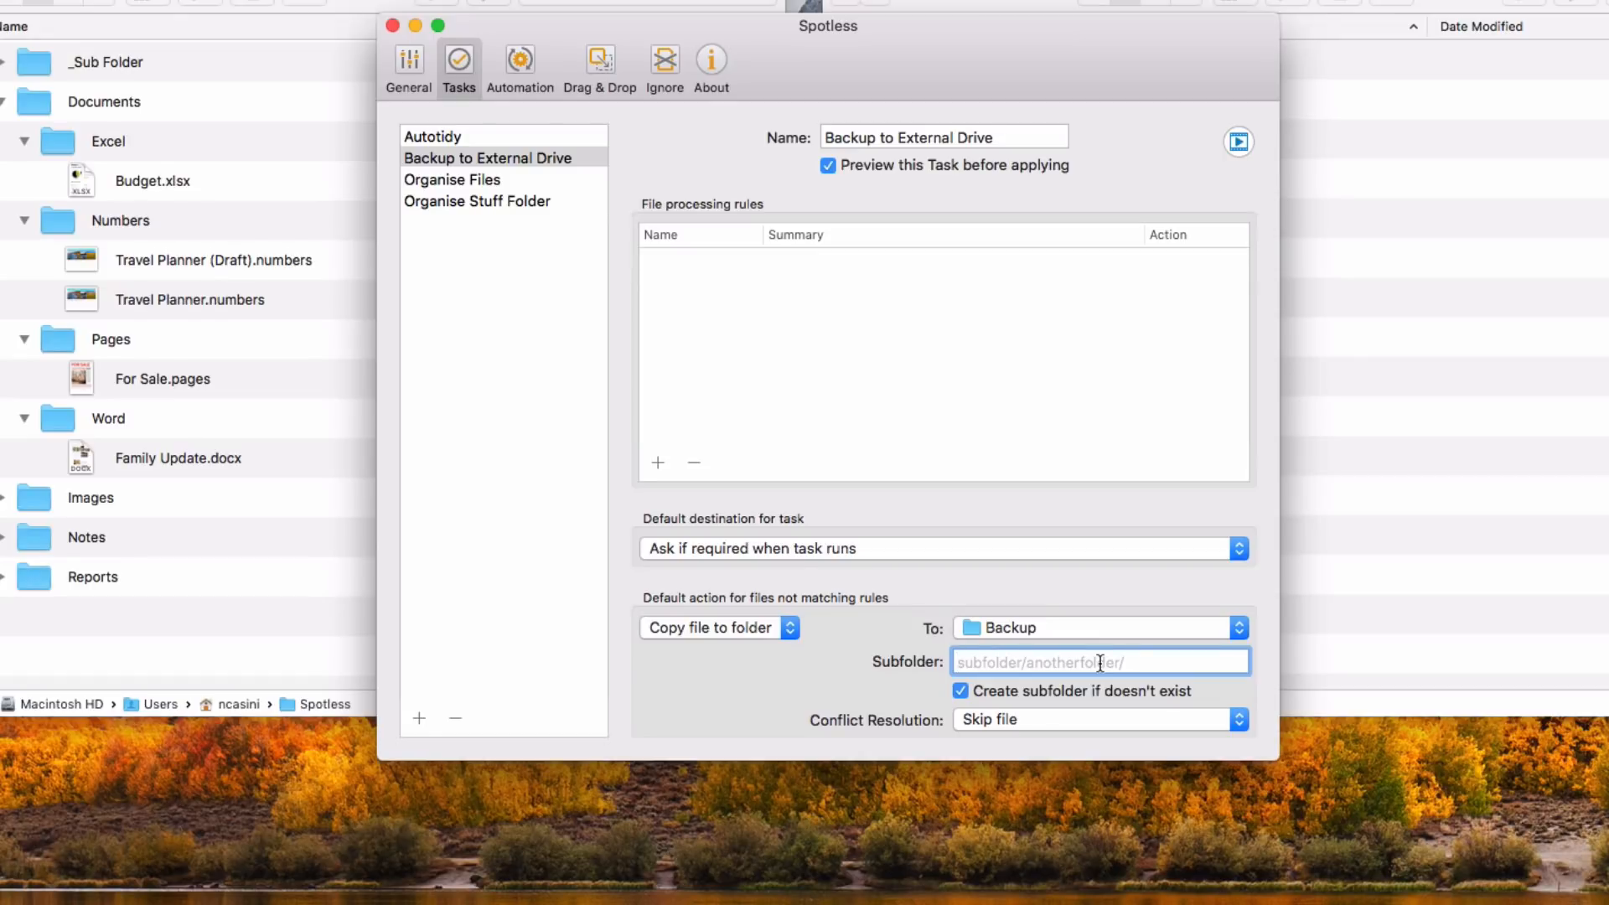
type("MacBook Pro")
left_click(977, 720)
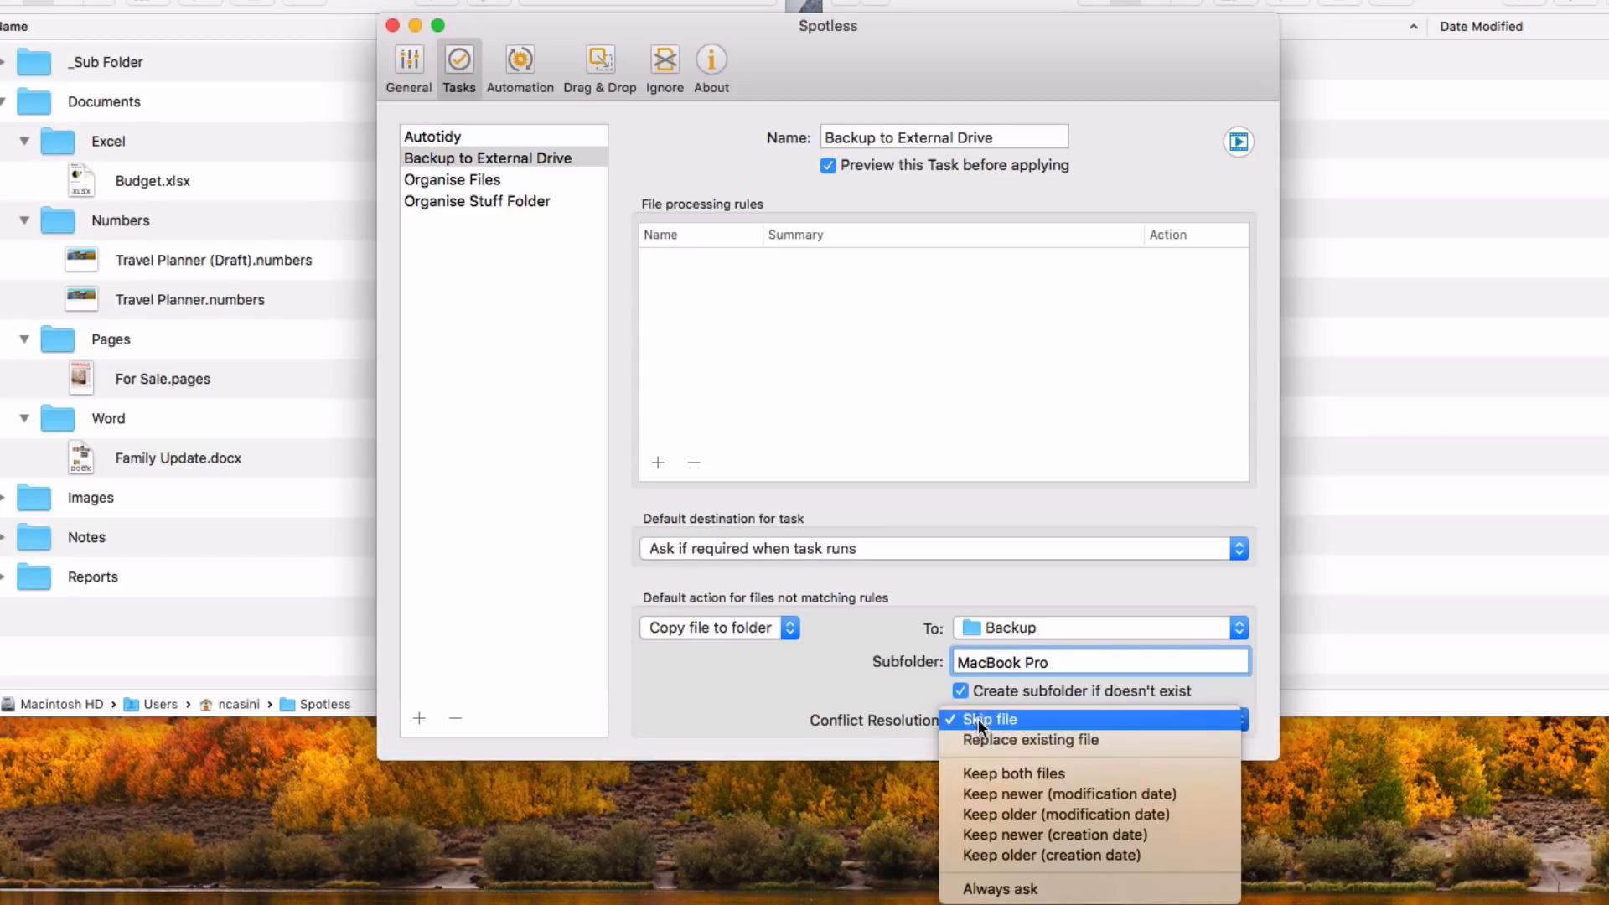
left_click(1000, 892)
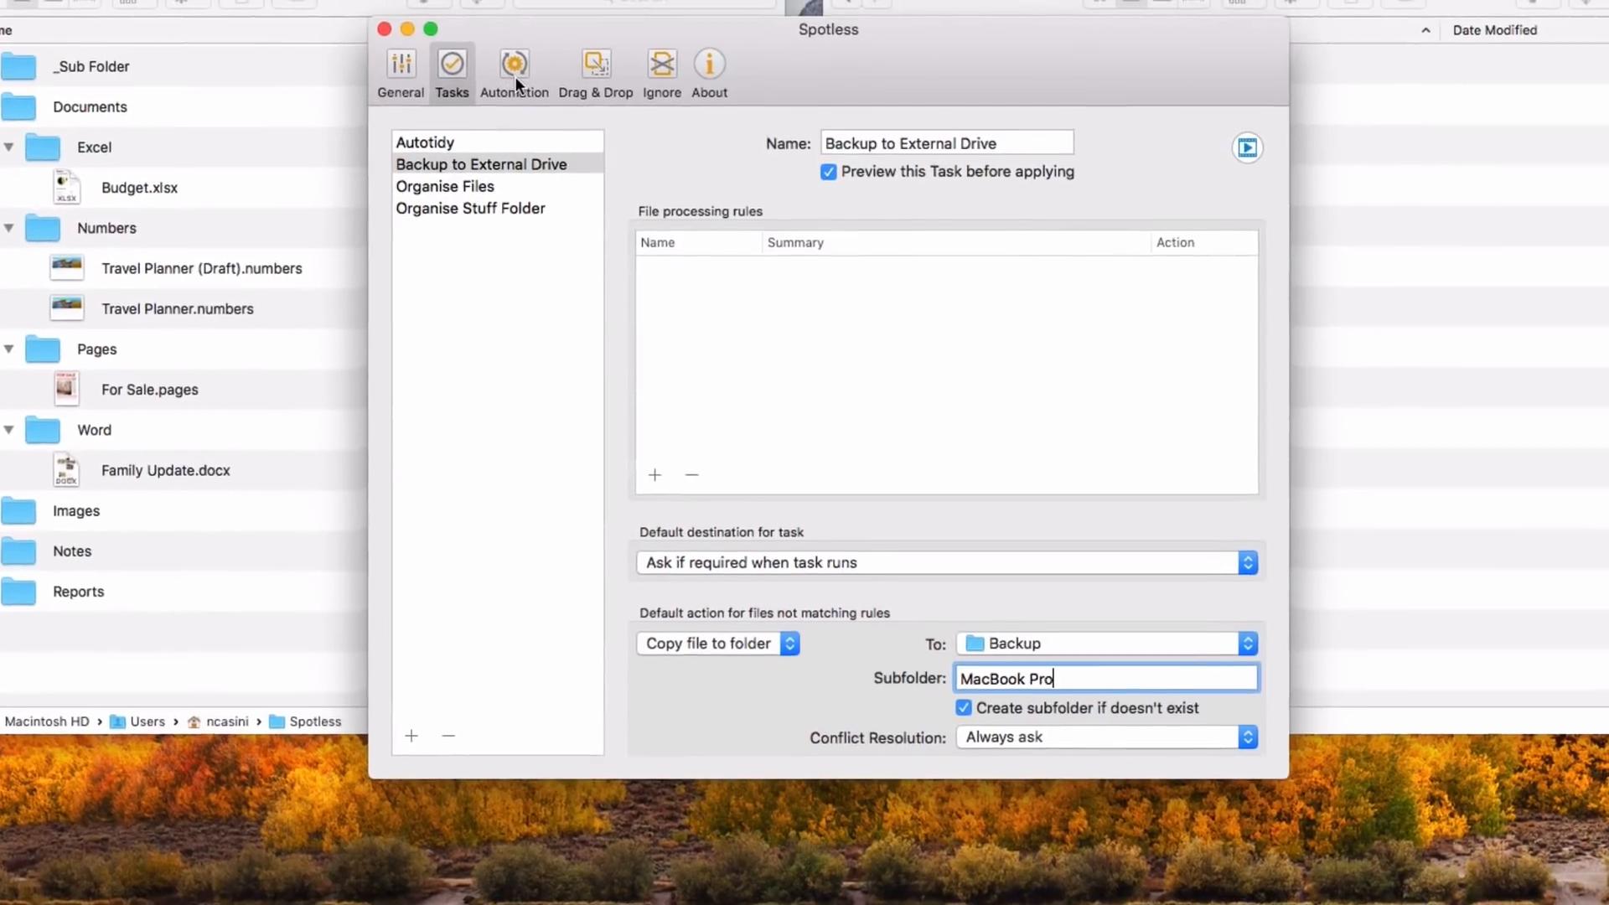
Examine the watch folders and schedules of the existing Organise Desktop and Organise Downloads automations
left_click(520, 69)
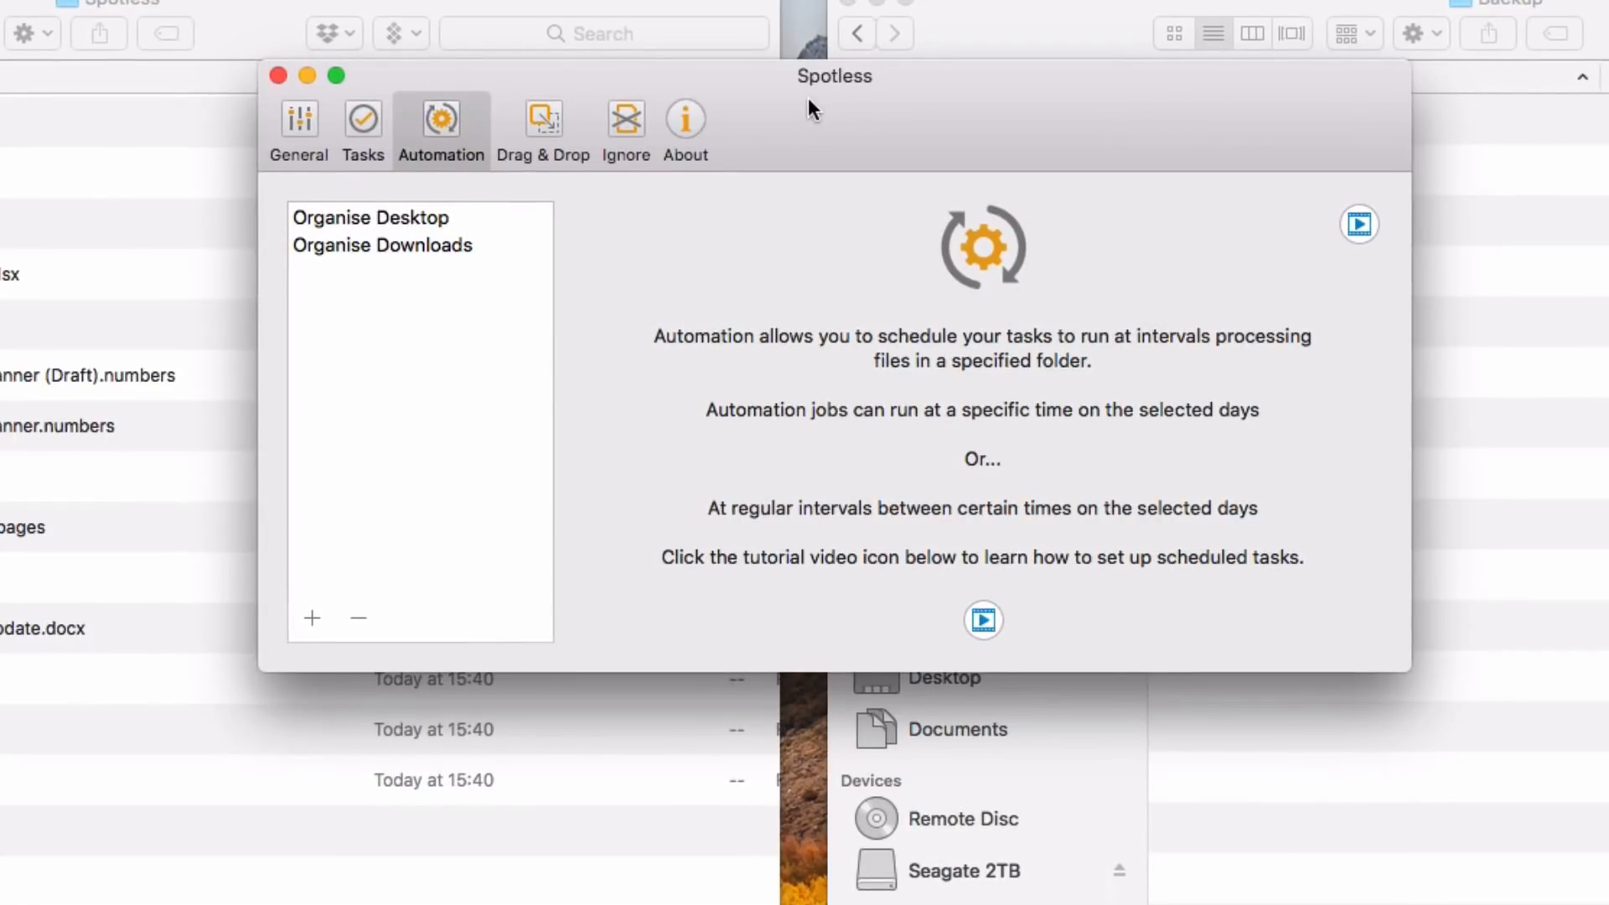
left_click(808, 97)
left_click(380, 217)
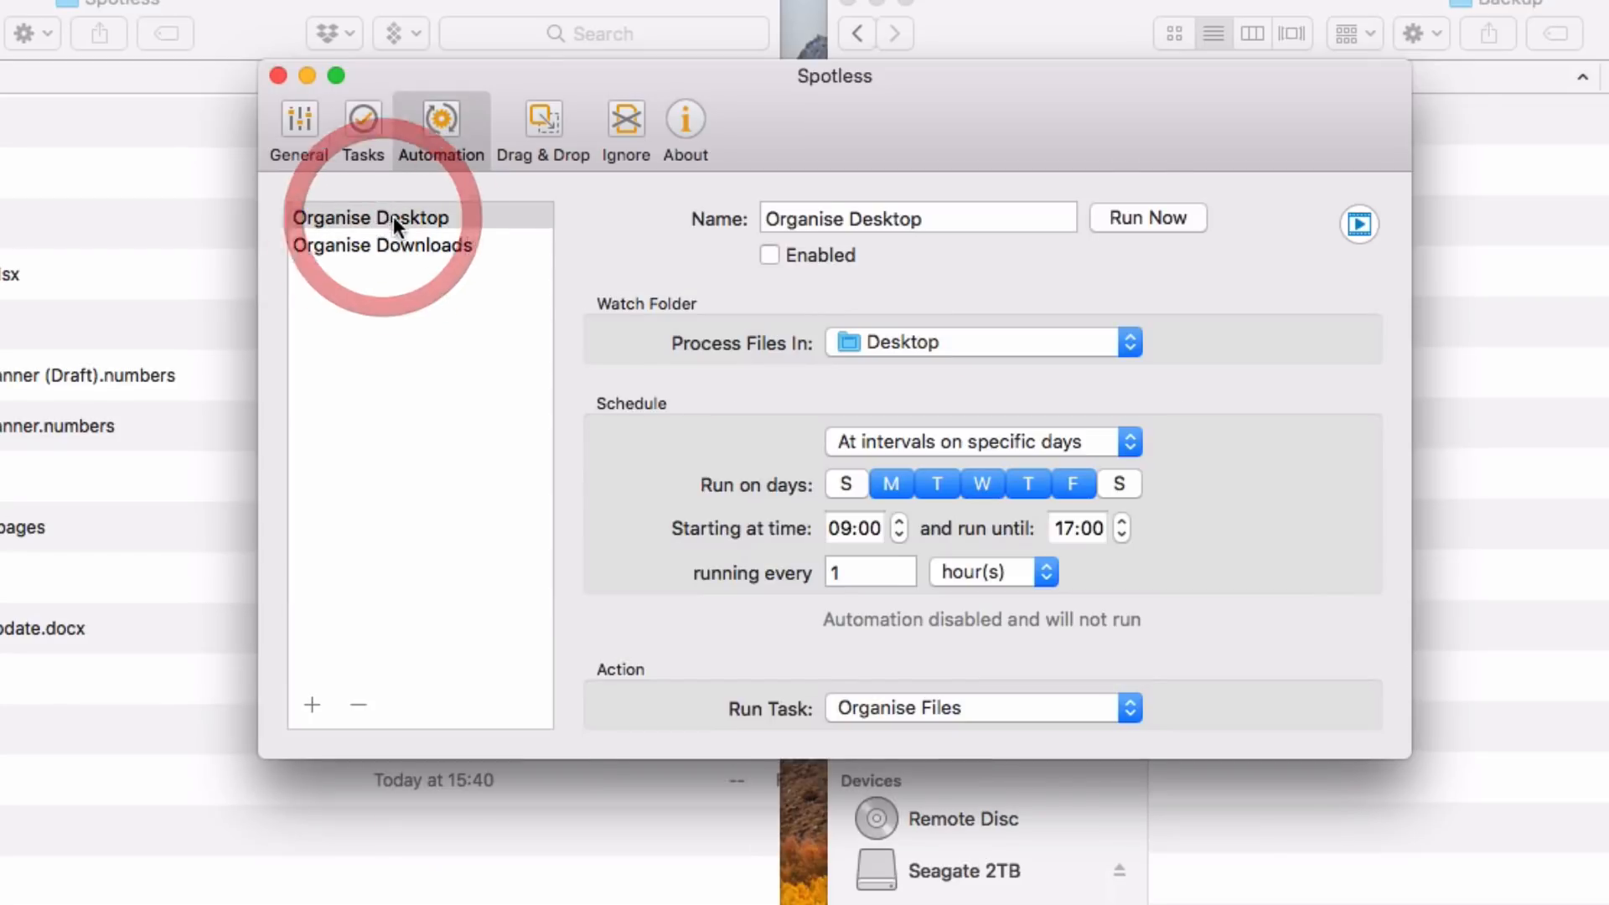
left_click(417, 244)
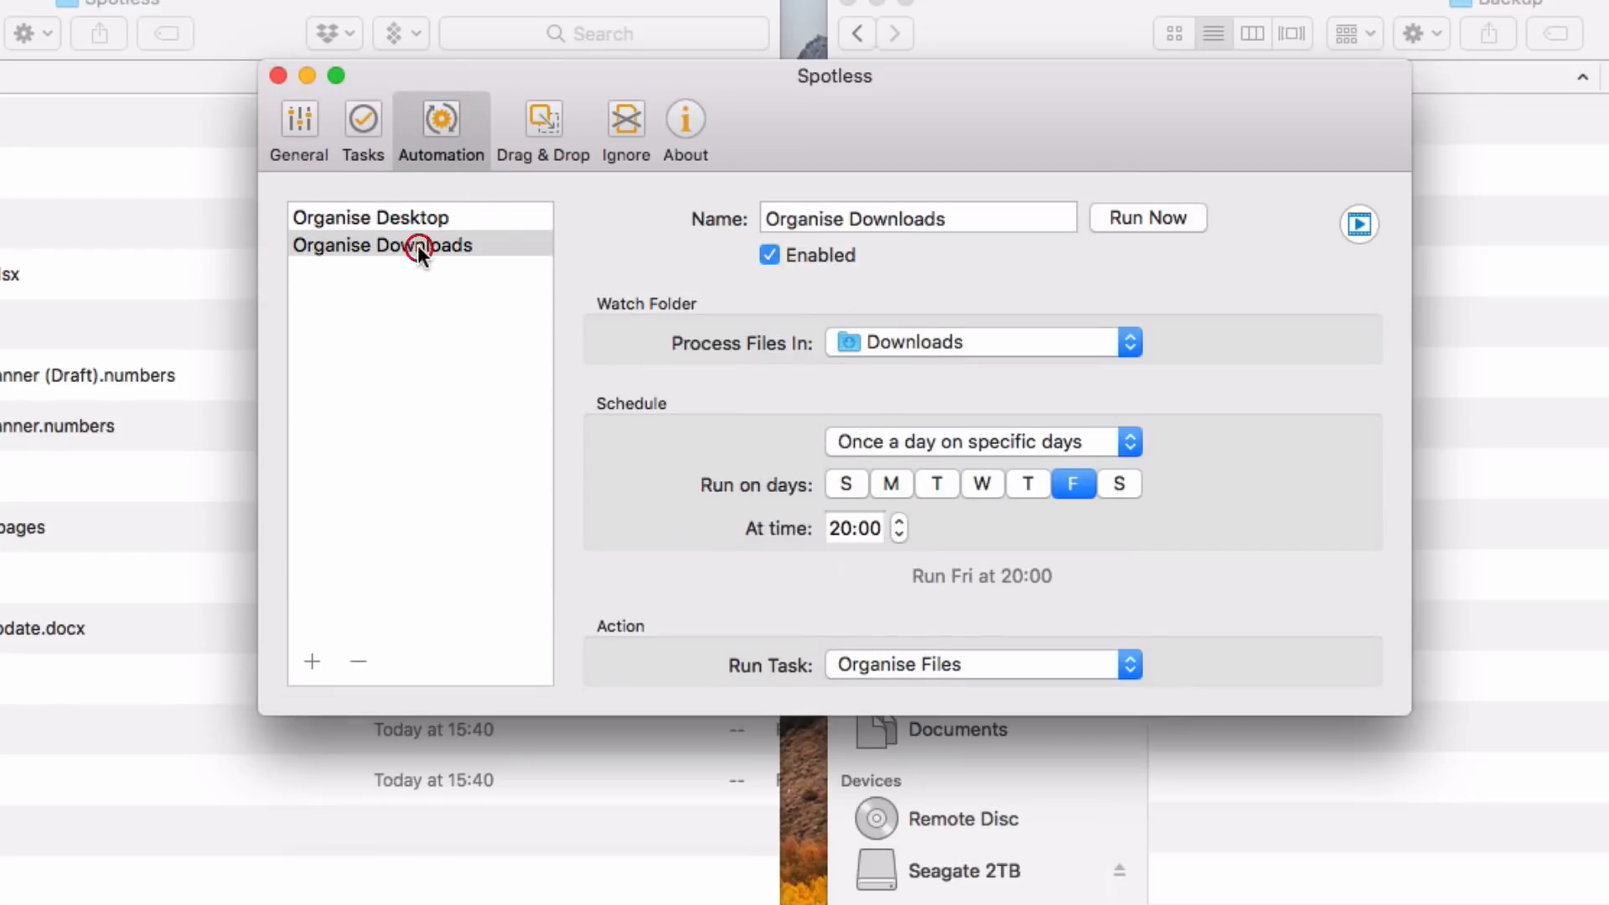
left_click(425, 218)
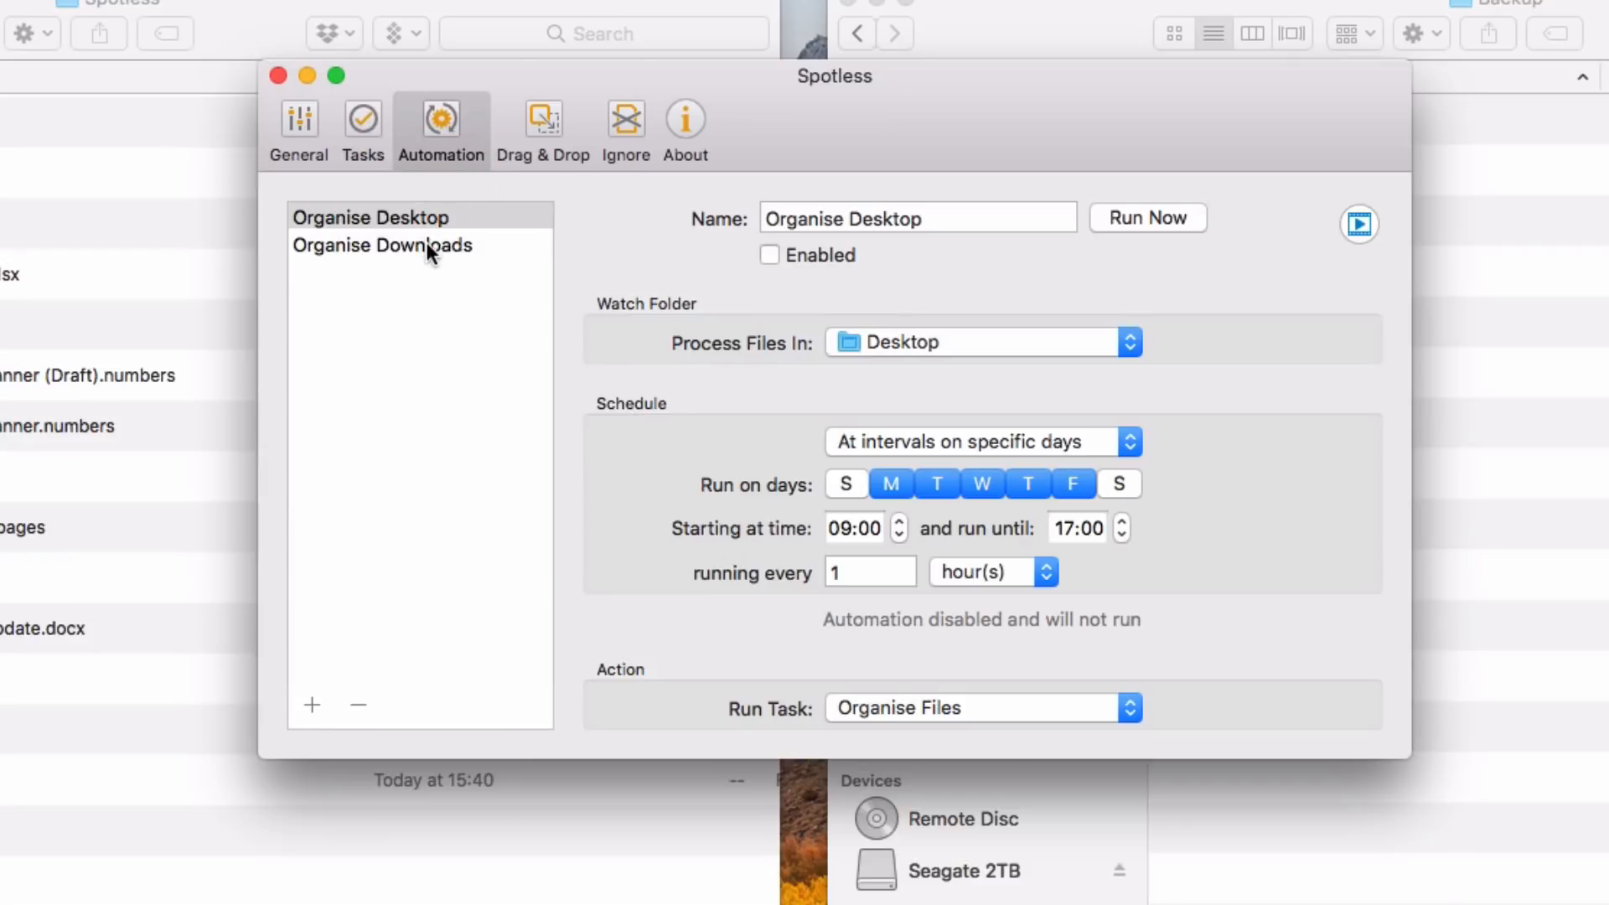
left_click(426, 243)
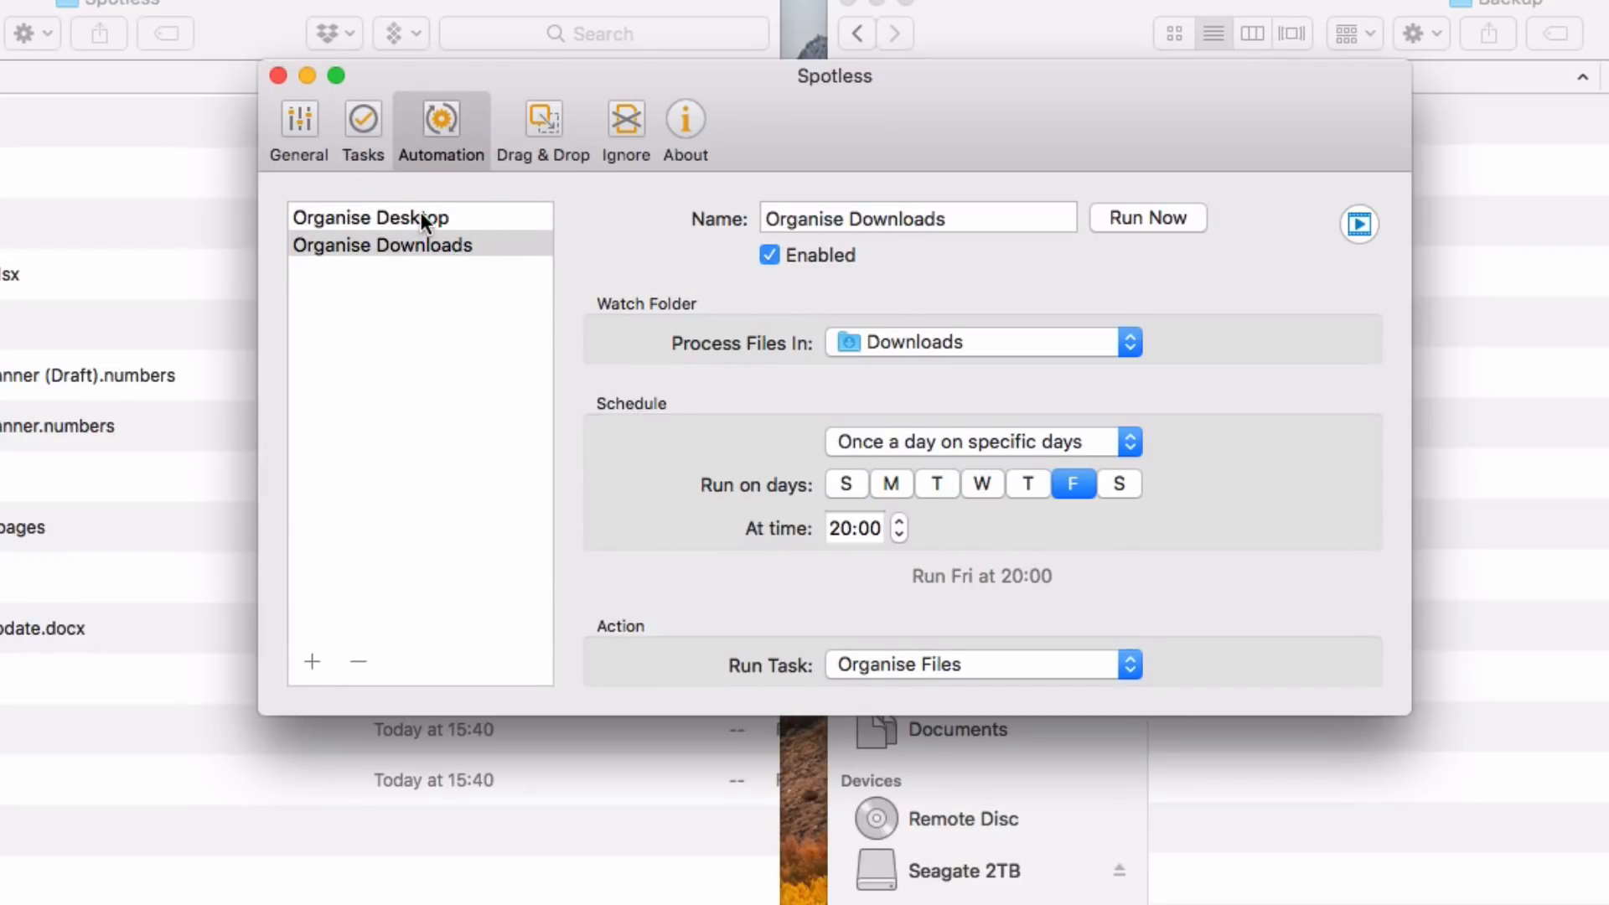
left_click(421, 215)
left_click(431, 242)
Create an automation named "Weekly Spotless Backup" that processes files in the Spotless folder
left_click(313, 662)
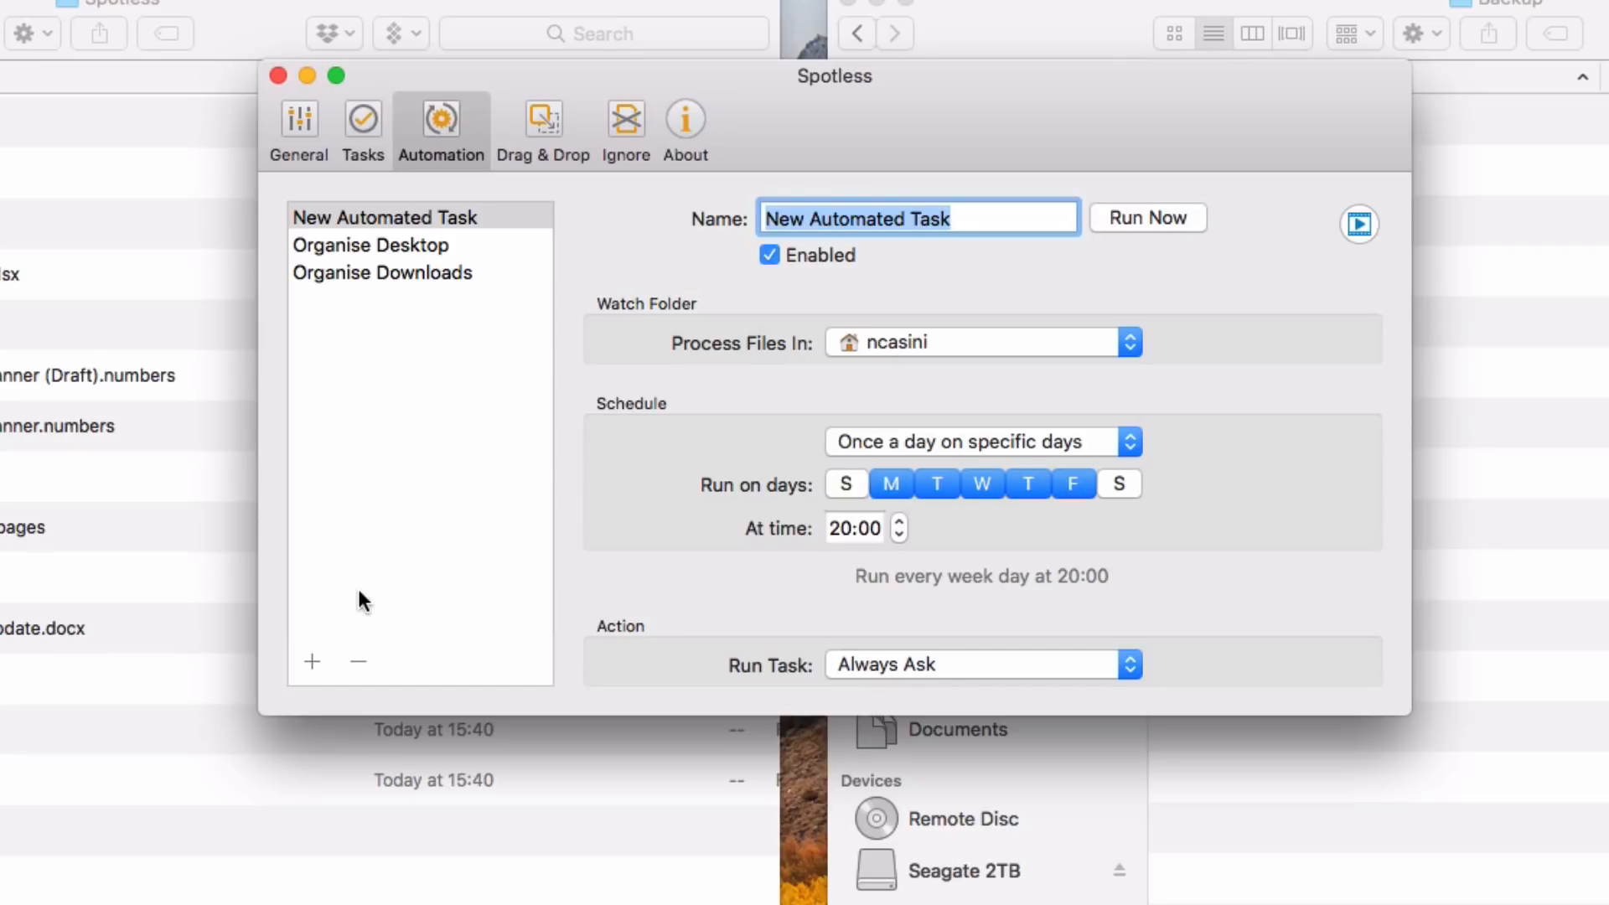
type("Weekly")
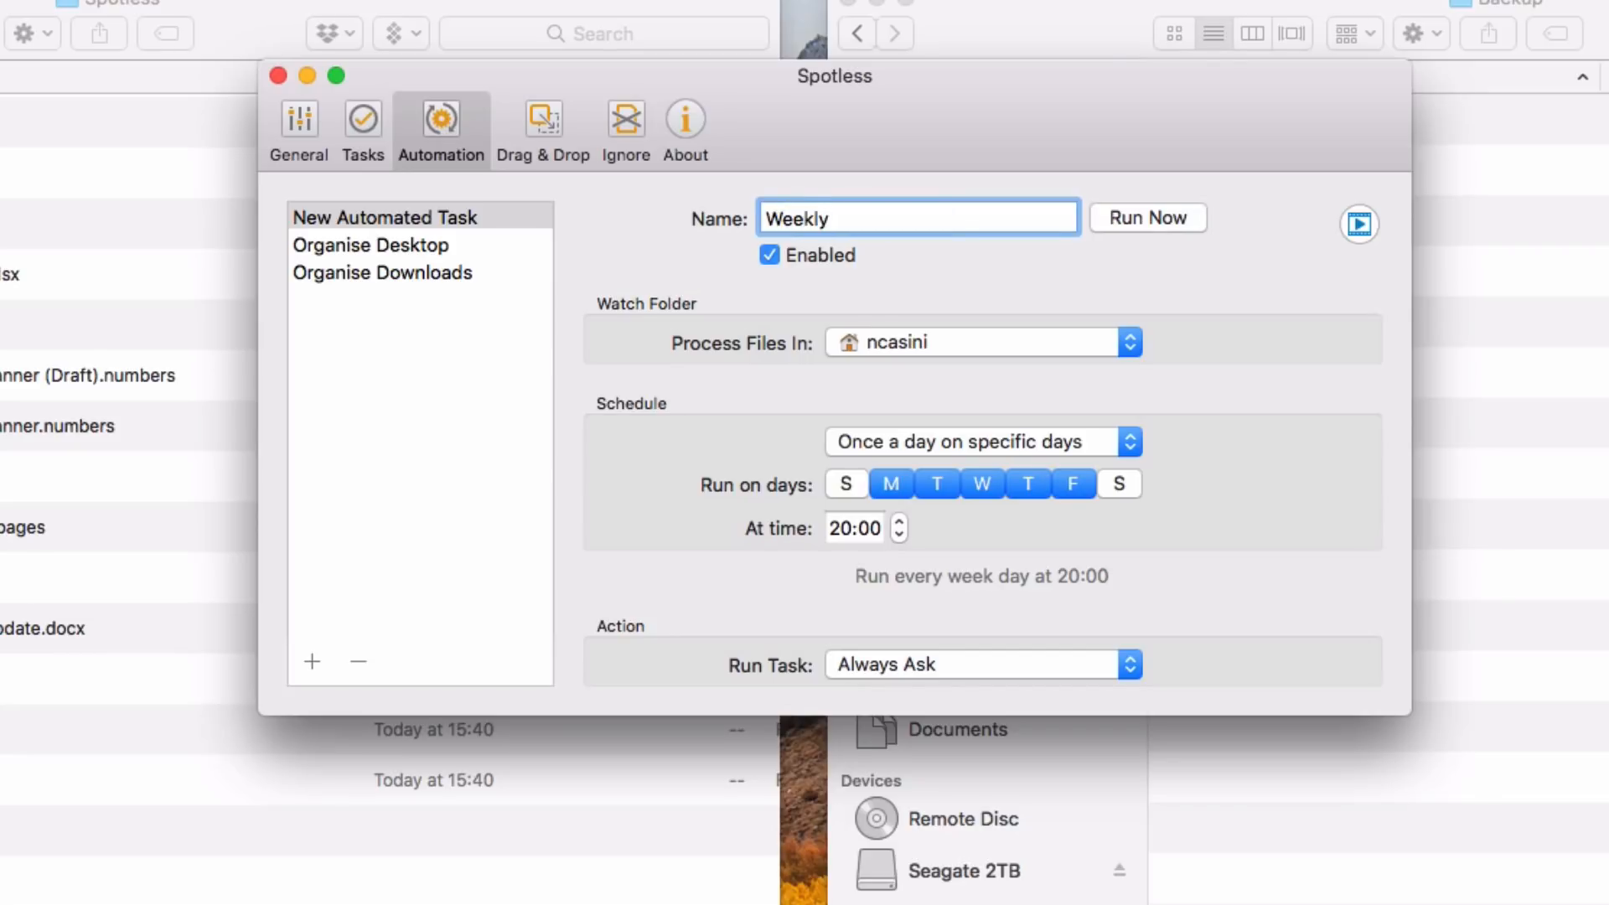
type(" Spotless Backu")
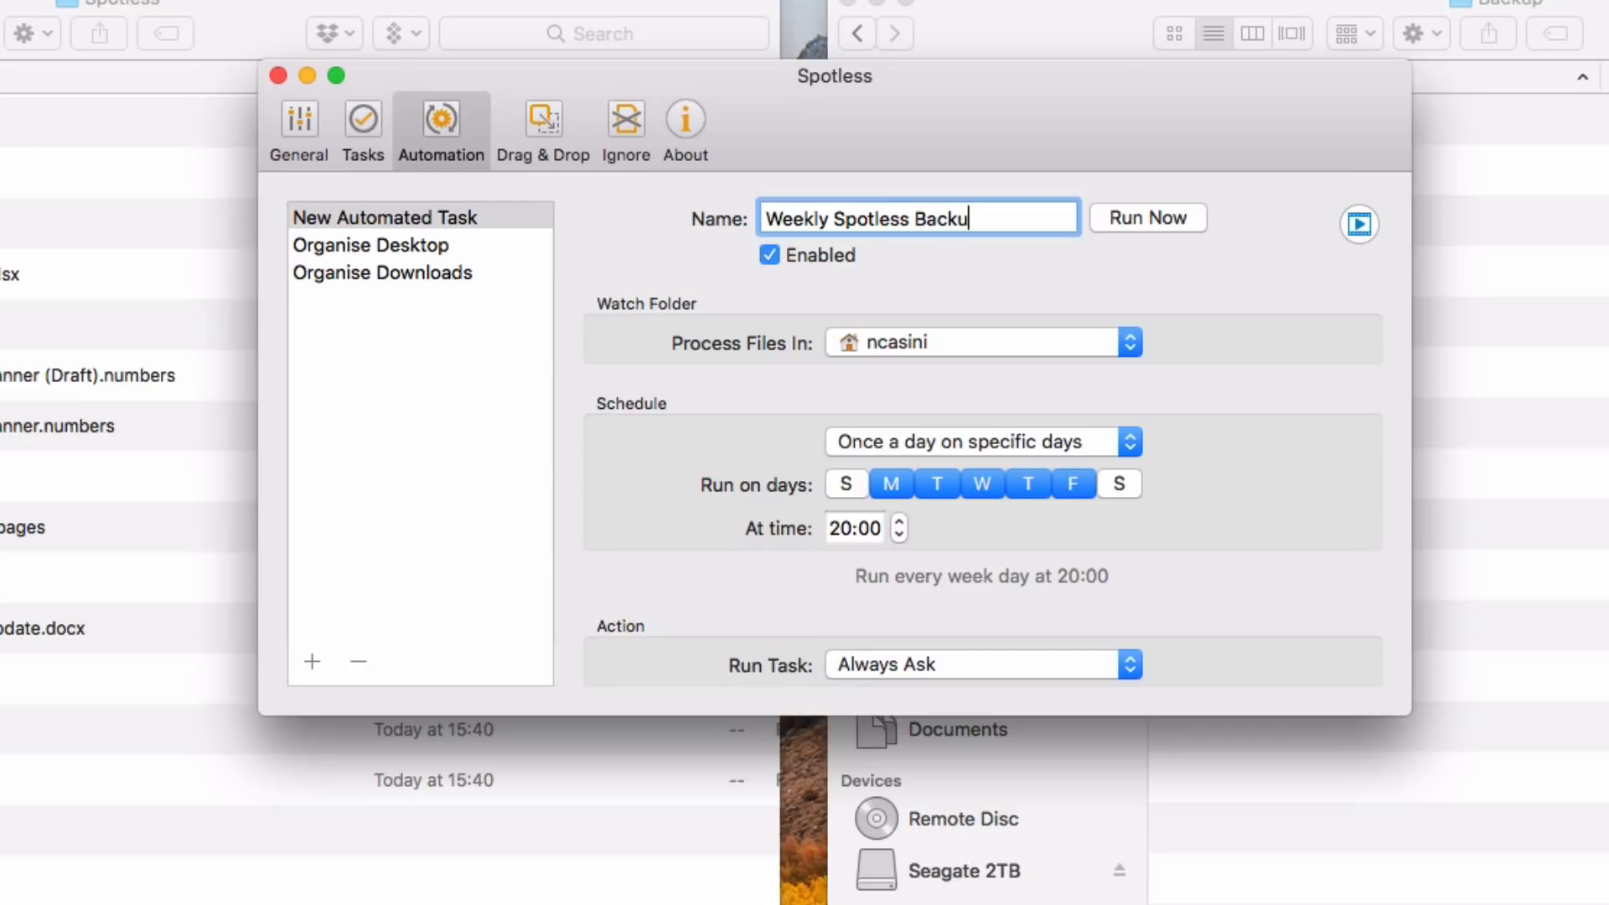
type("p")
left_click(711, 322)
left_click(932, 343)
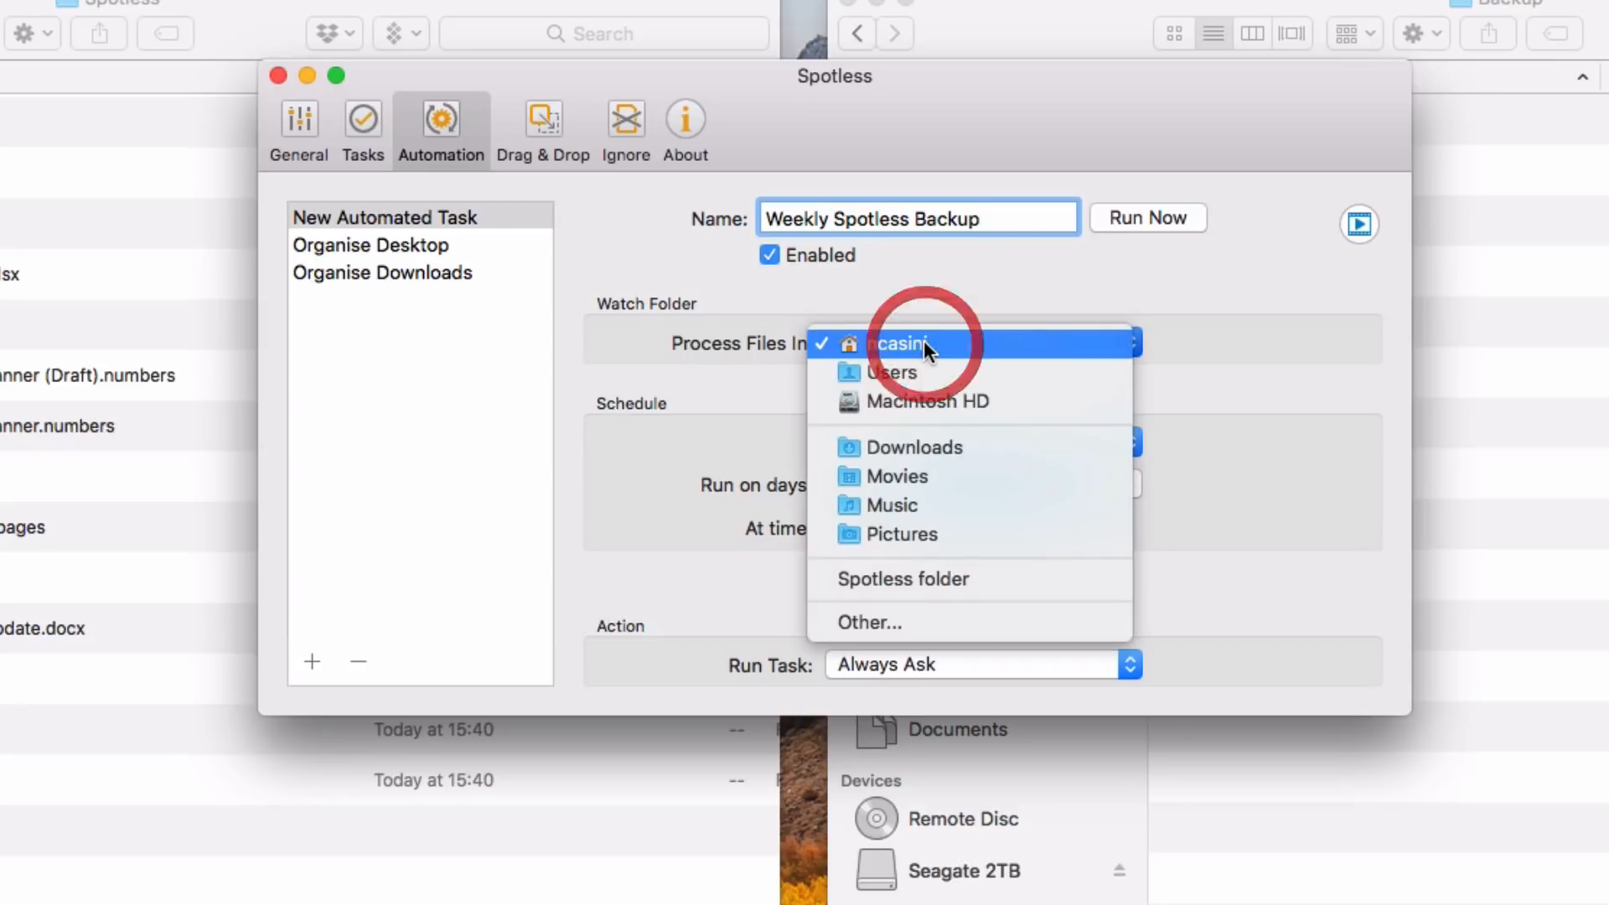
left_click(927, 580)
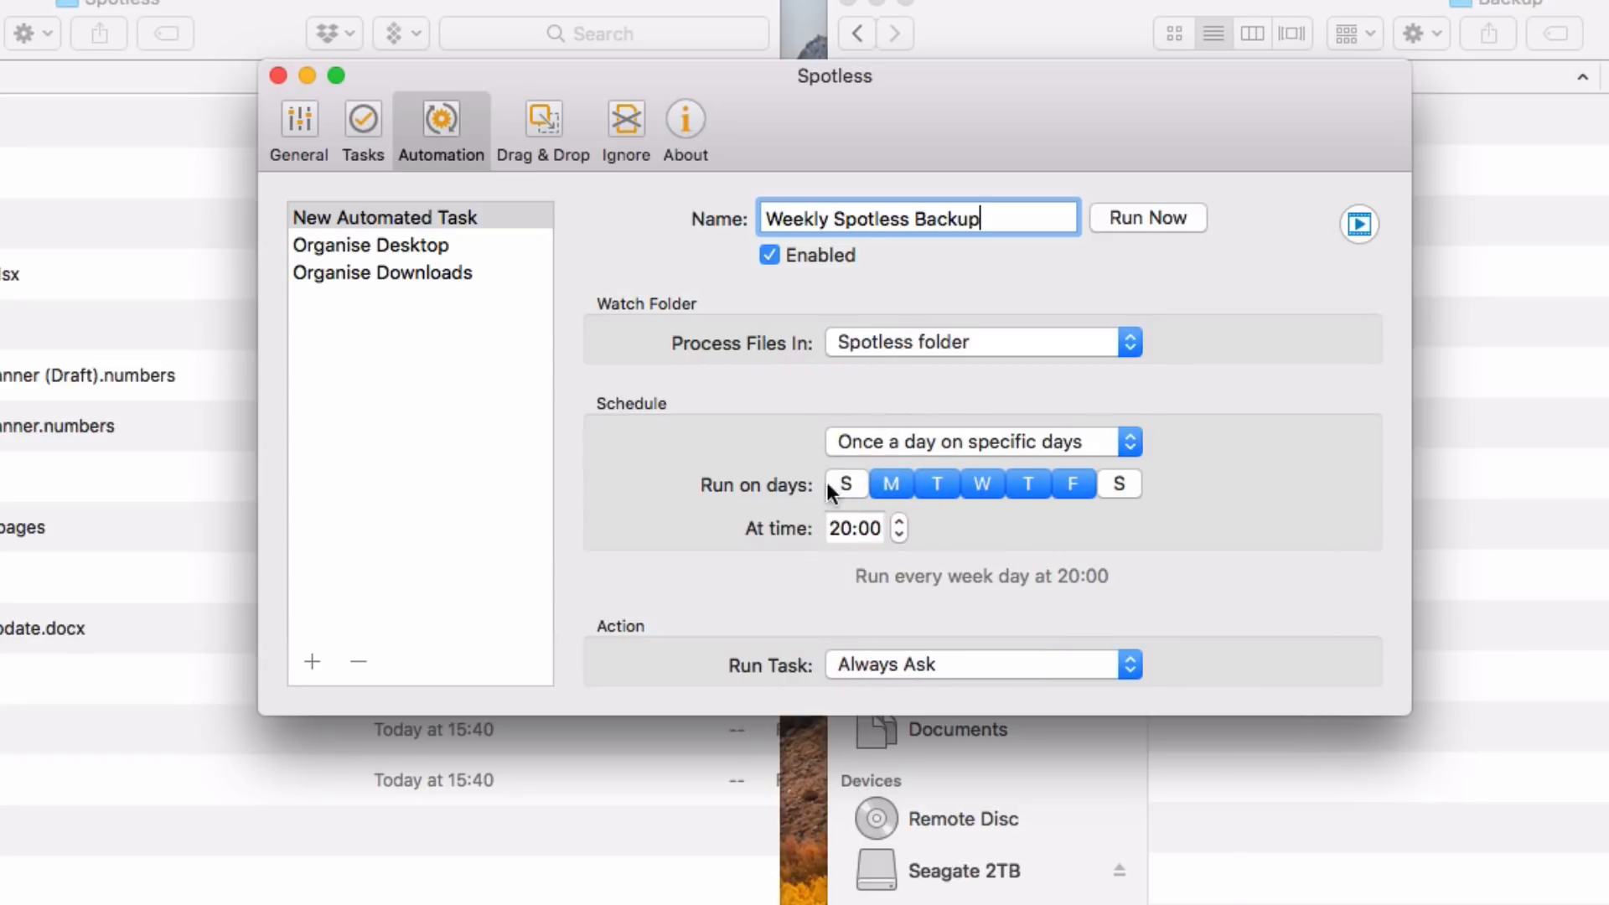
Schedule the Weekly Spotless Backup automation to run only on Fridays at 22:00
left_click(892, 485)
left_click(937, 485)
left_click(982, 484)
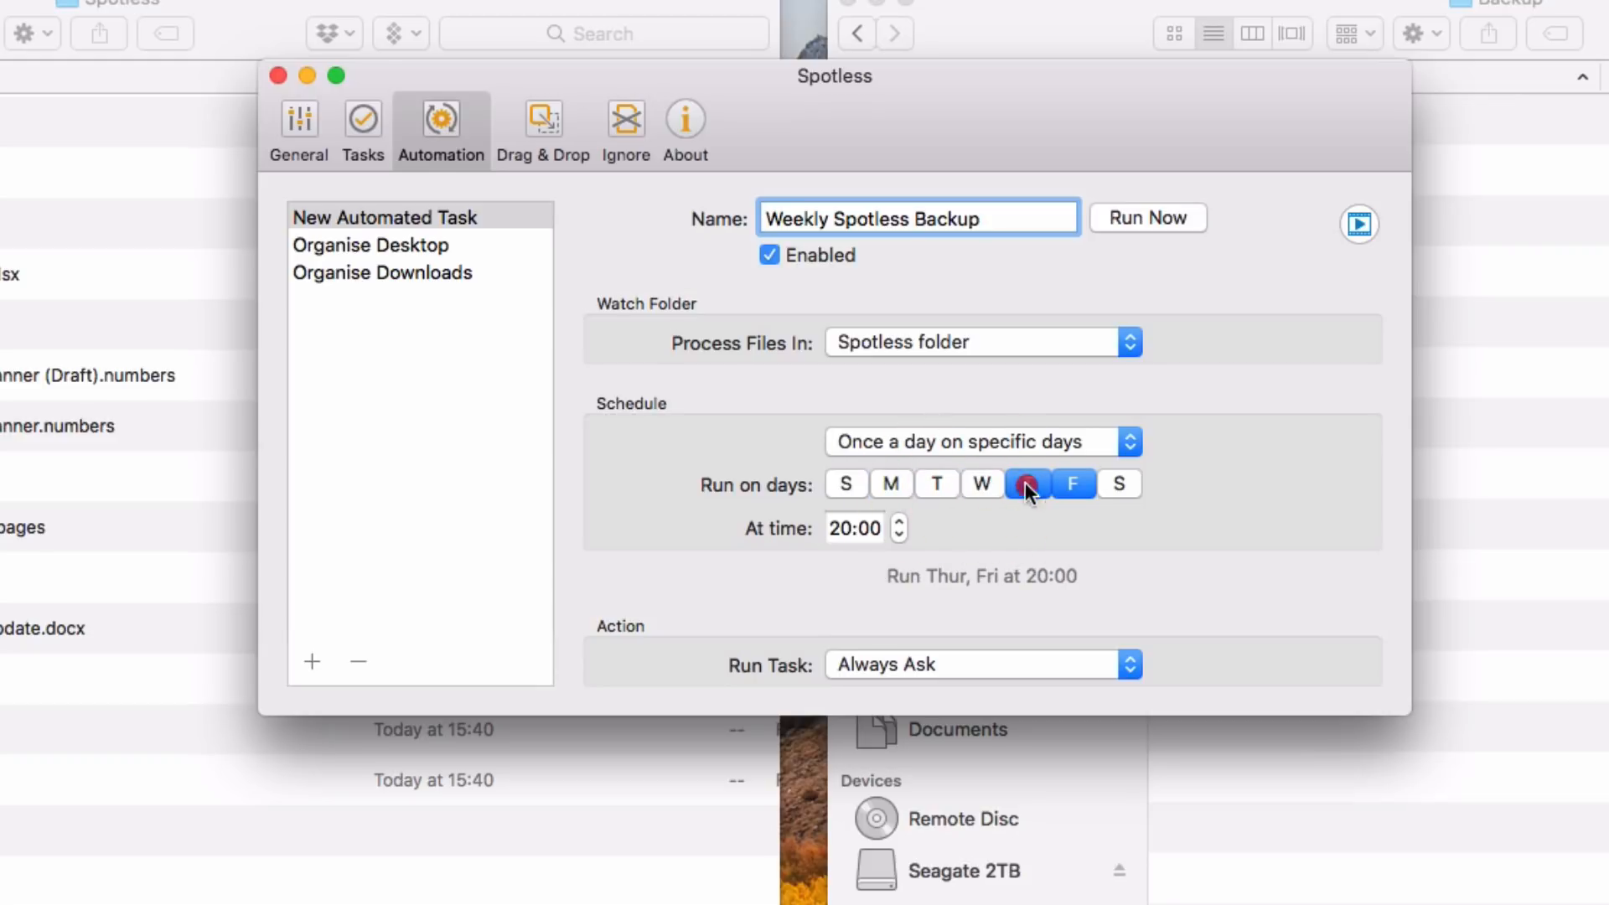
left_click(1028, 485)
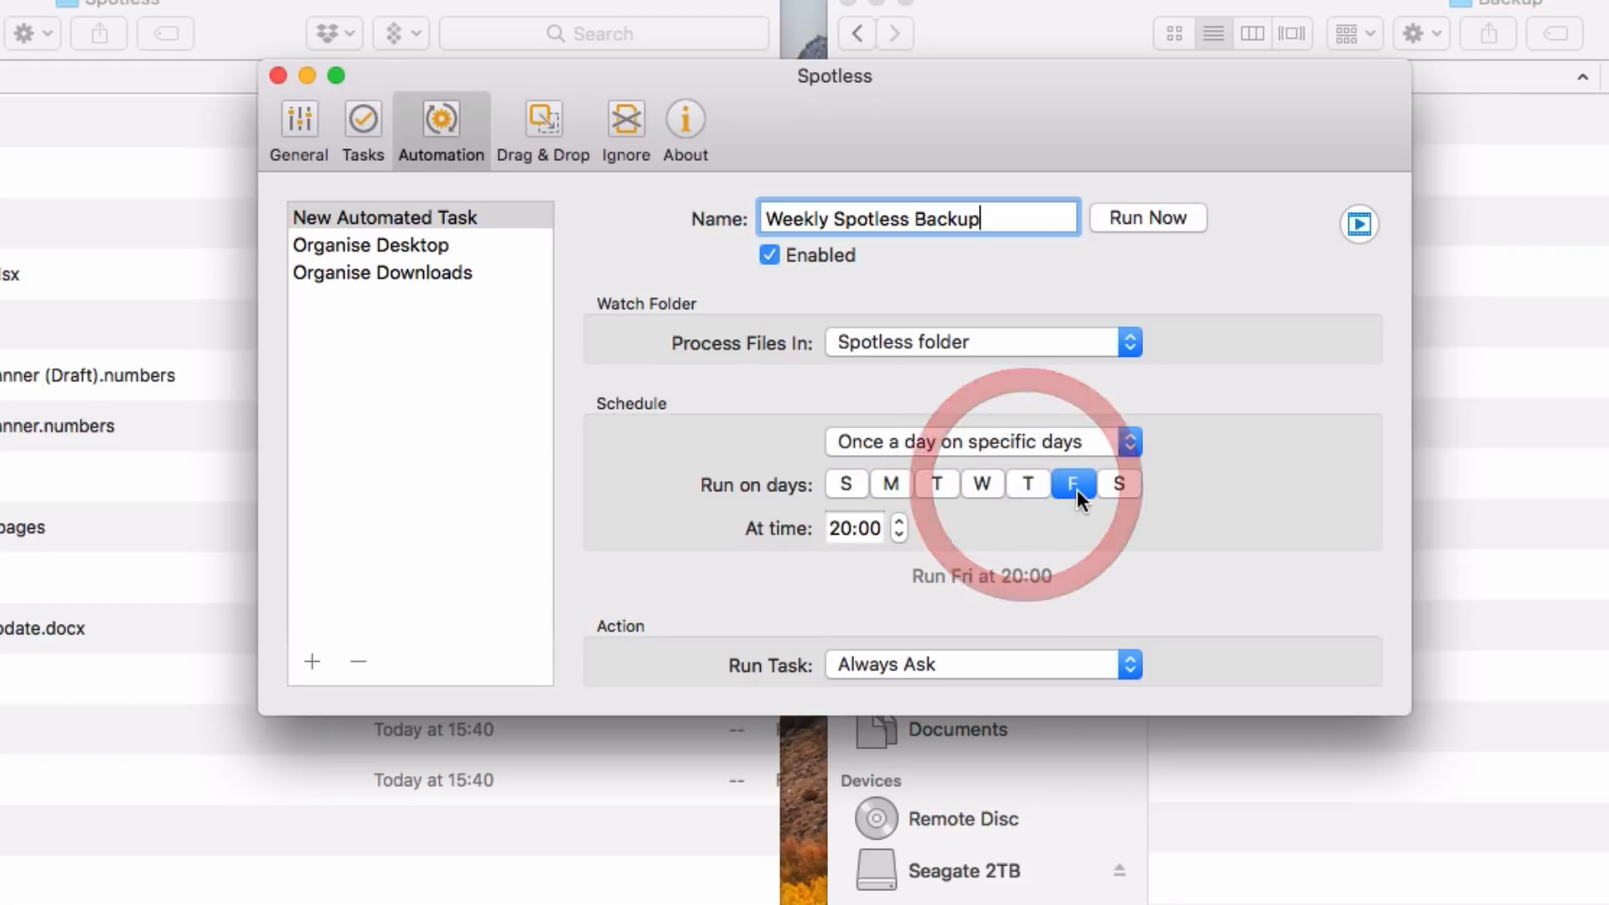
left_click(840, 528)
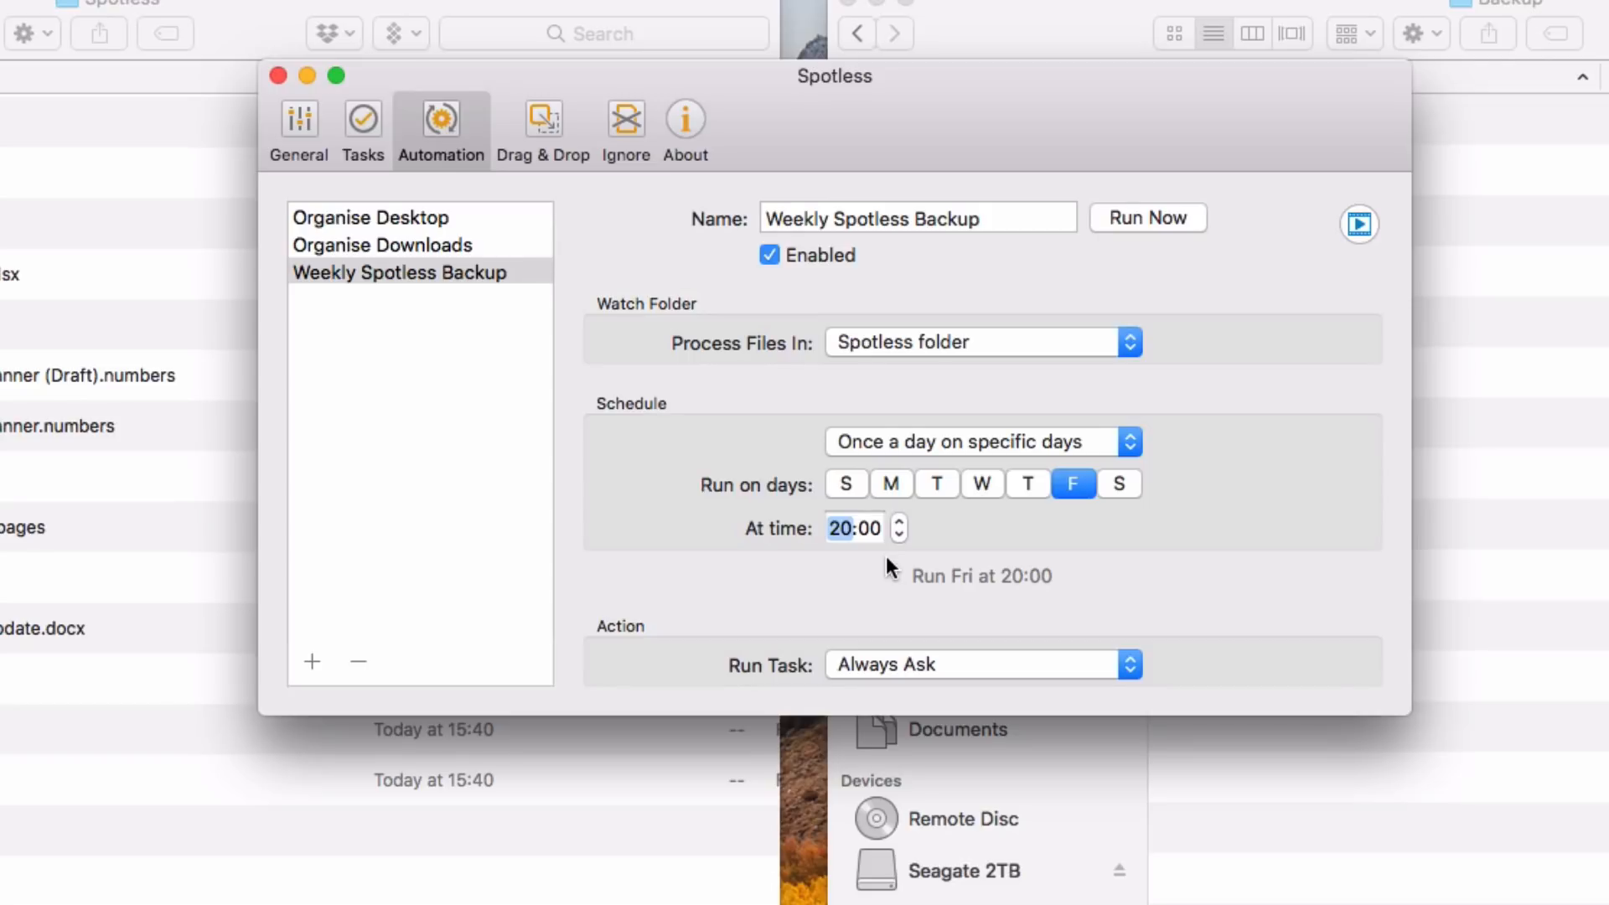
type("22")
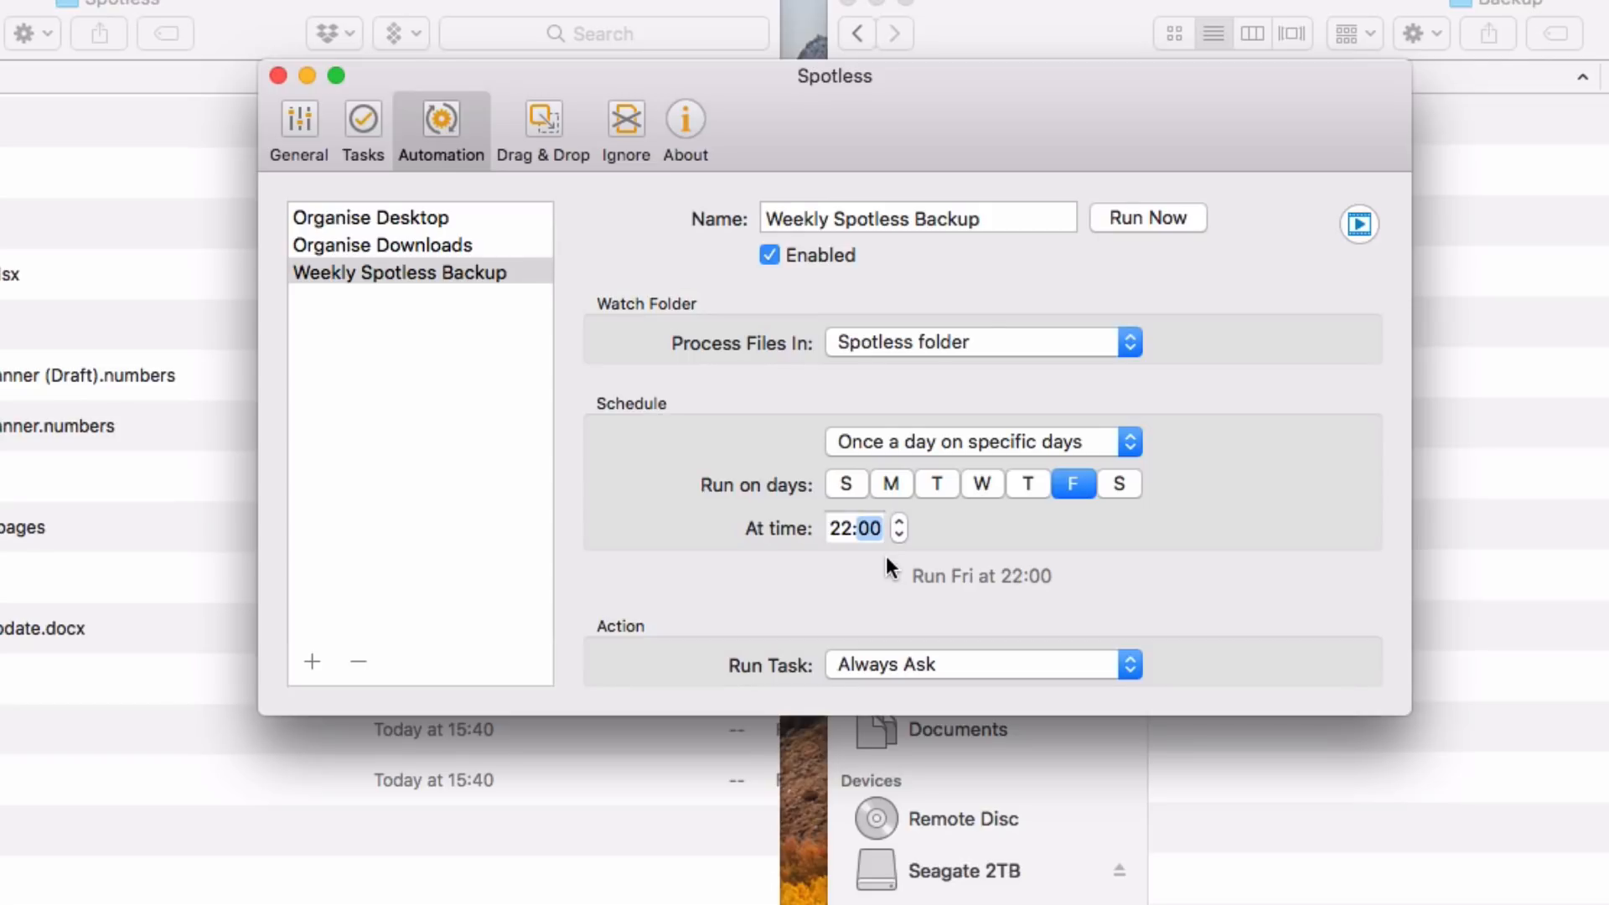
left_click(862, 596)
Assign the Backup to External Drive task to the Weekly Spotless Backup automation and run it immediately
left_click(873, 664)
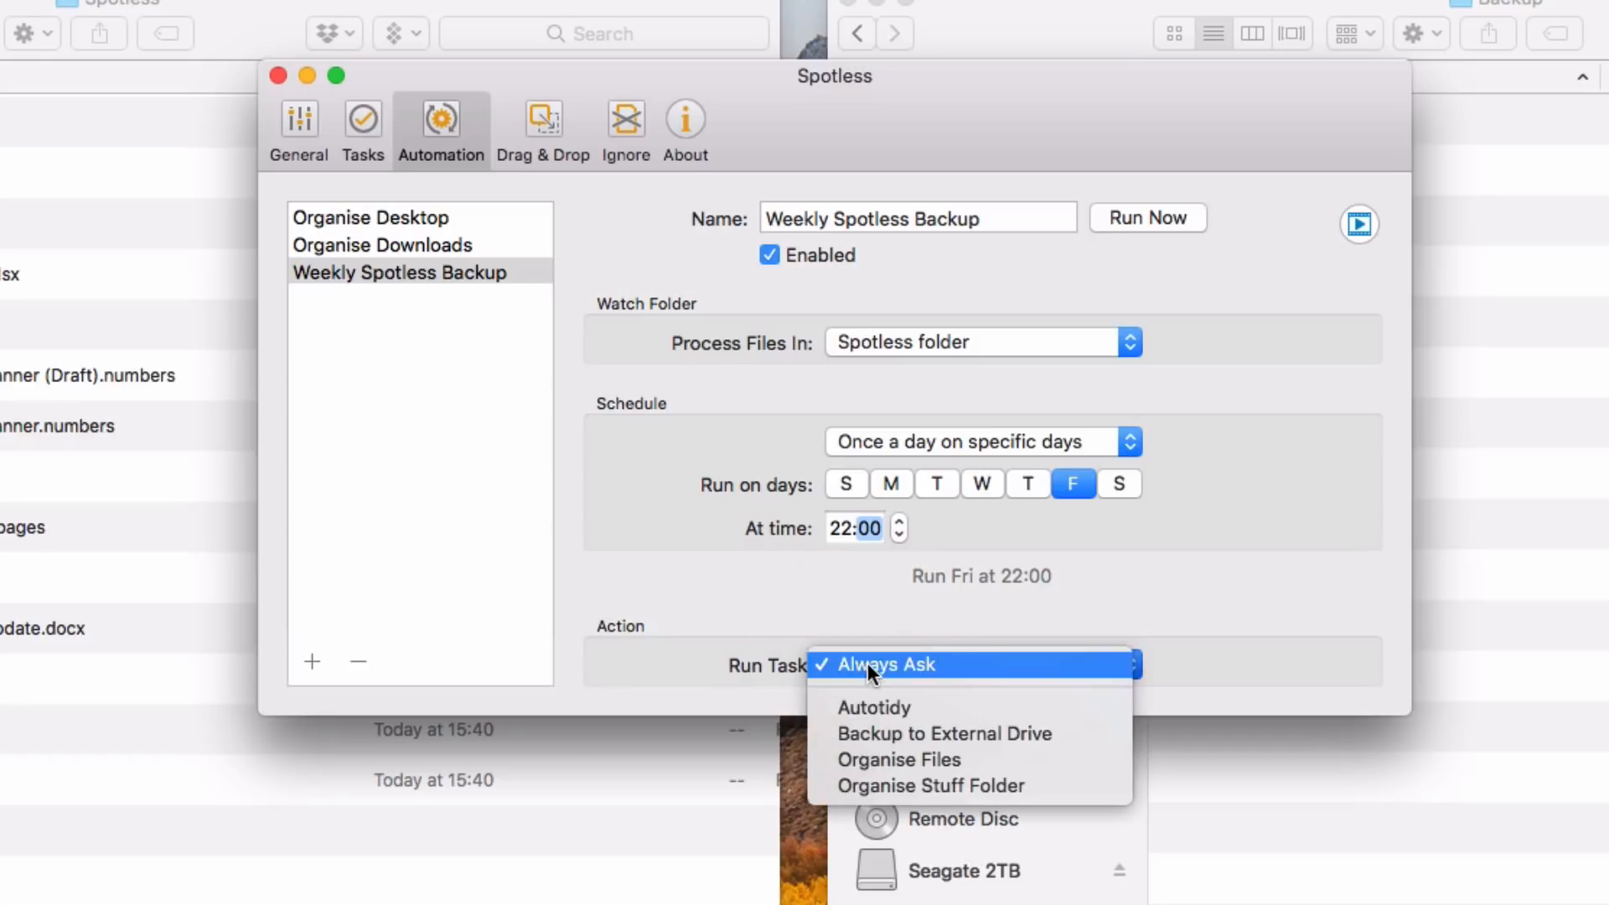
left_click(892, 731)
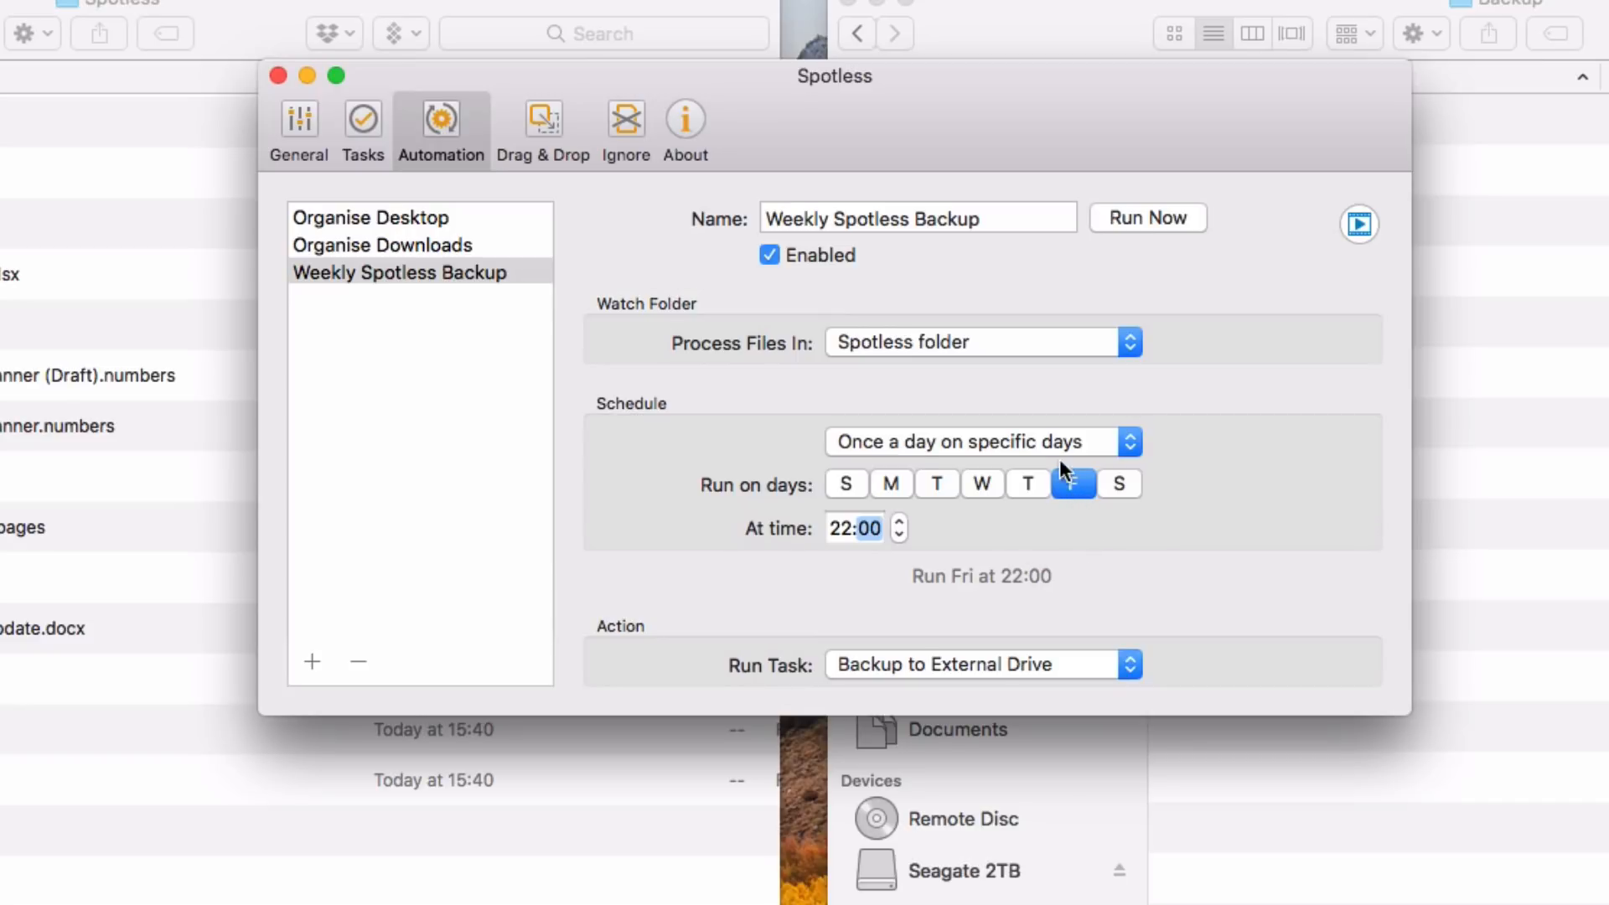
left_click(1170, 219)
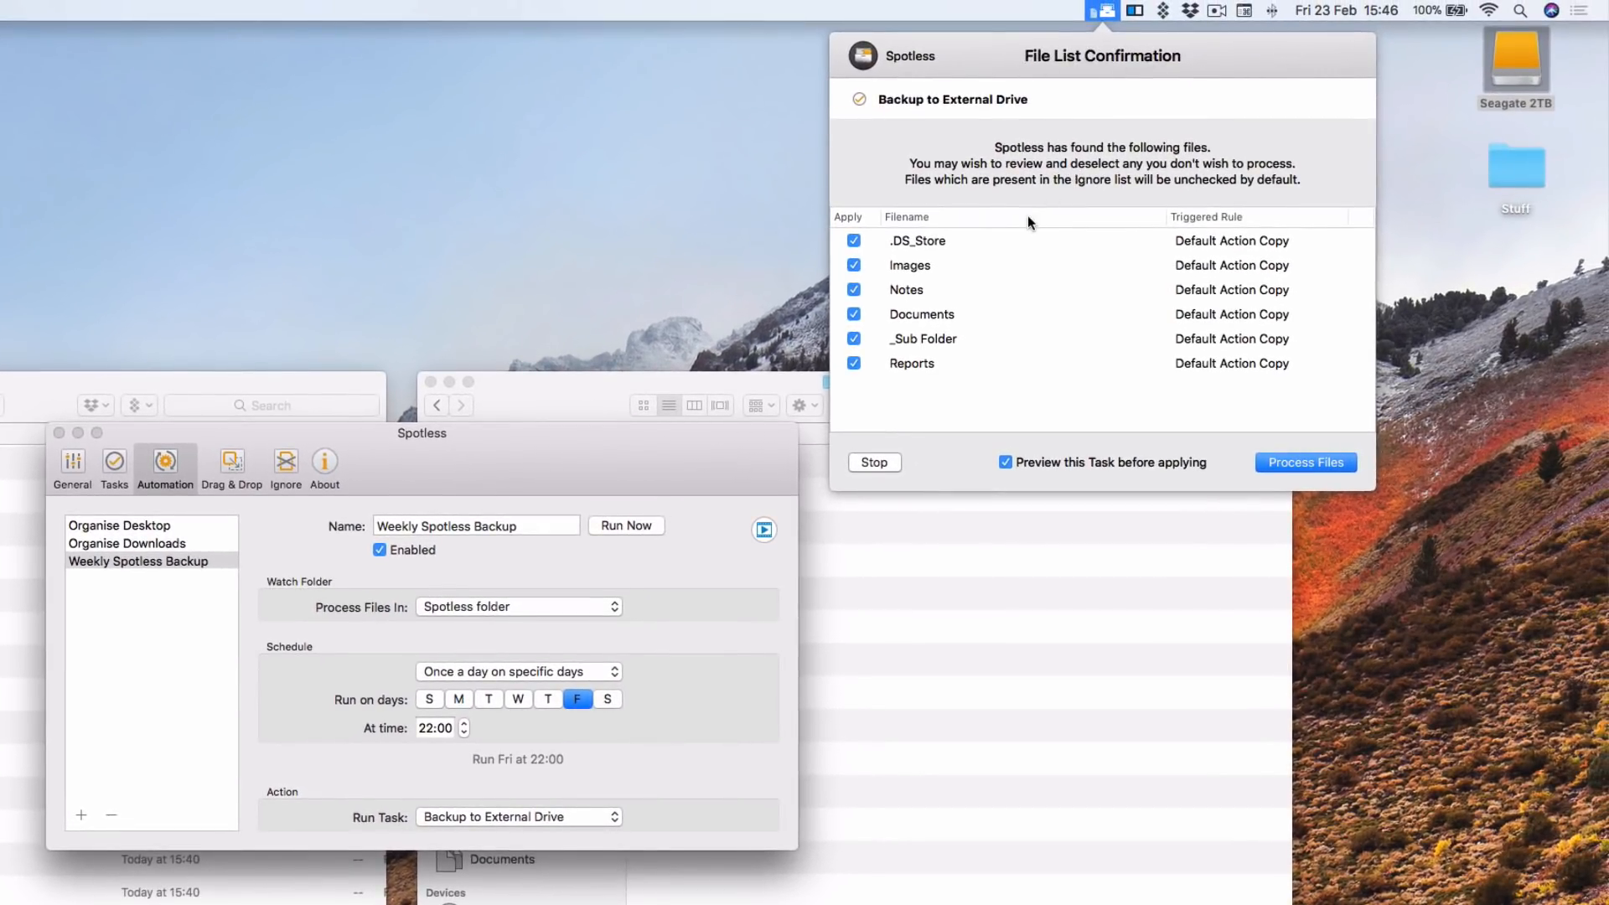
Review the Backup to External Drive task's preview setting in the task list
left_click(523, 460)
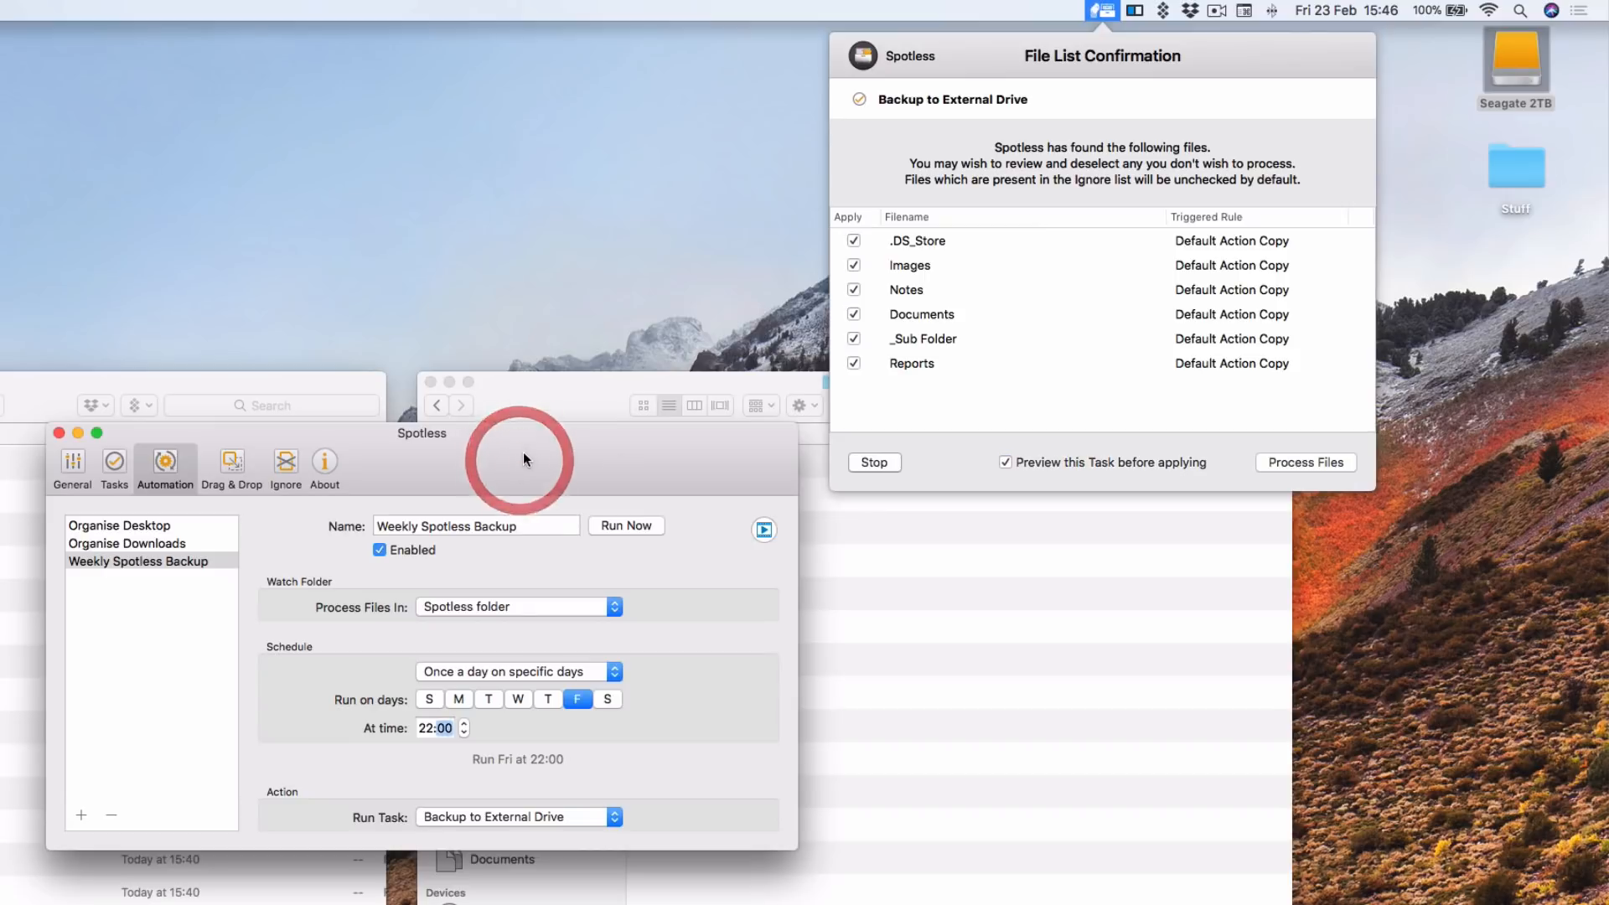
left_click(121, 475)
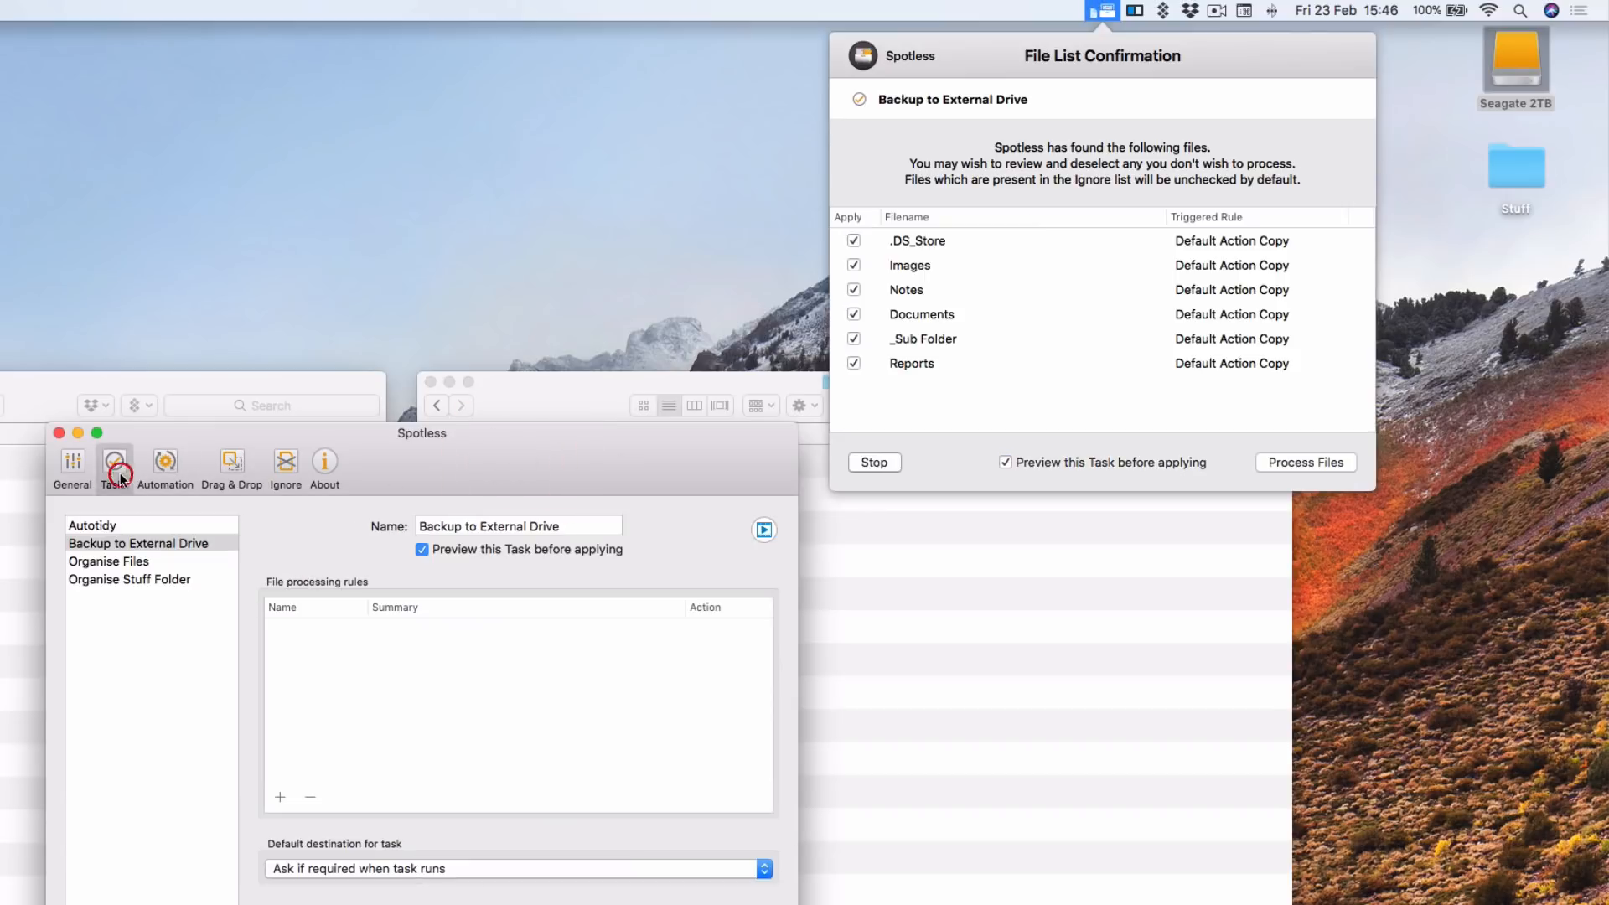
left_click(163, 544)
Close the Spotless settings window and process all files in the backup's file confirmation list
left_click(916, 241)
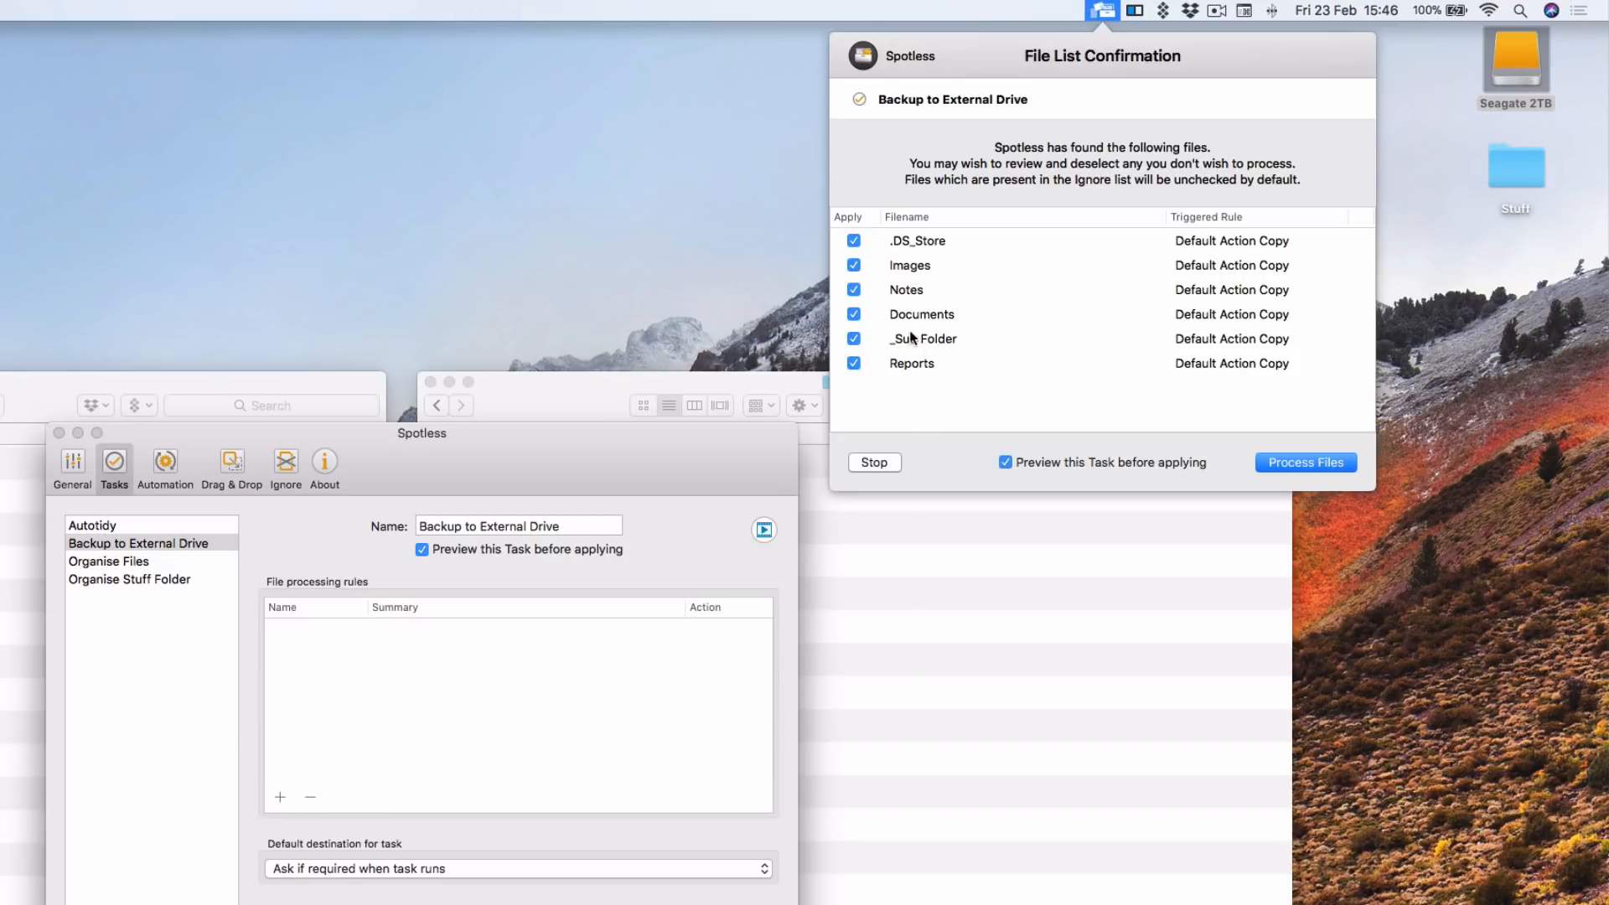
left_click(58, 432)
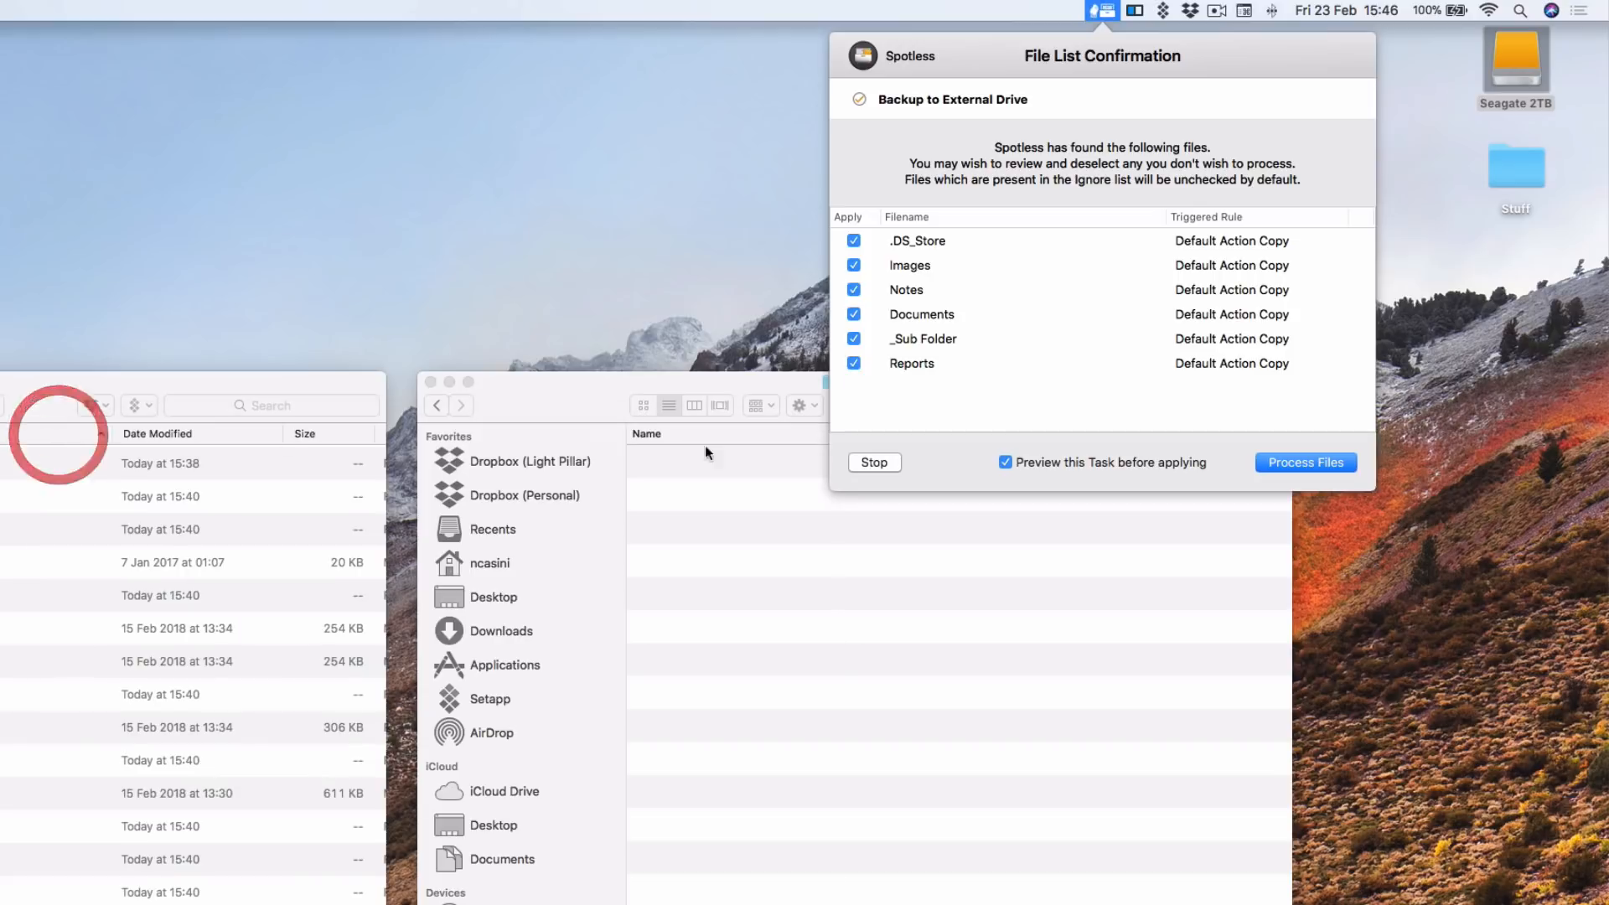
left_click(1305, 464)
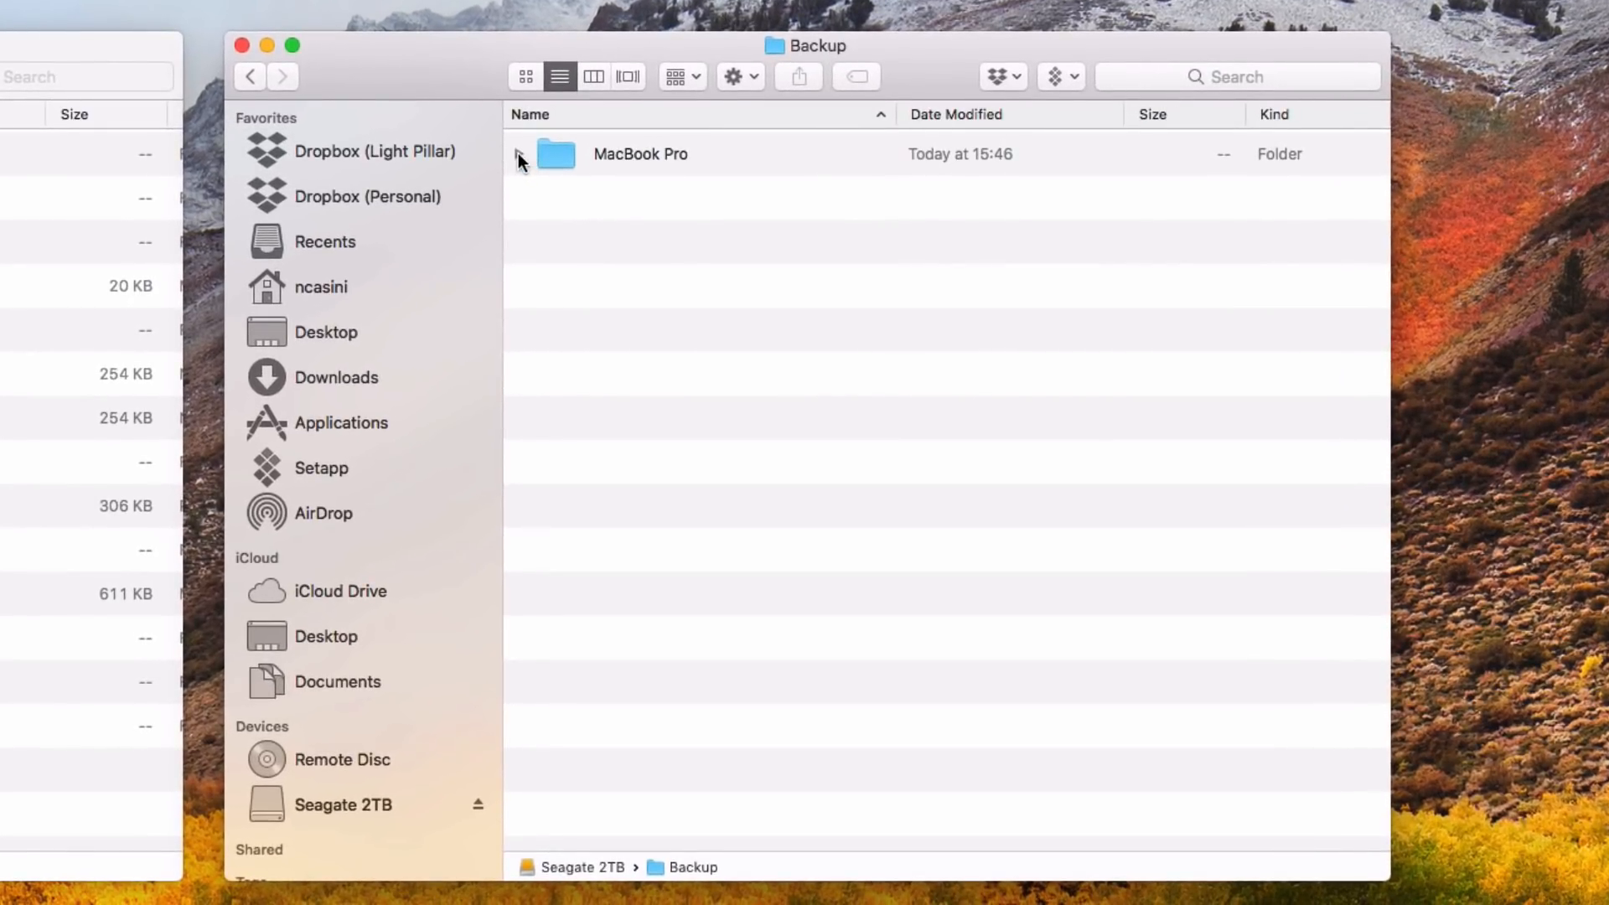
Inspect the copied contents of the _Sub Folder and Documents folders inside the MacBook Pro backup folder
left_click(519, 155)
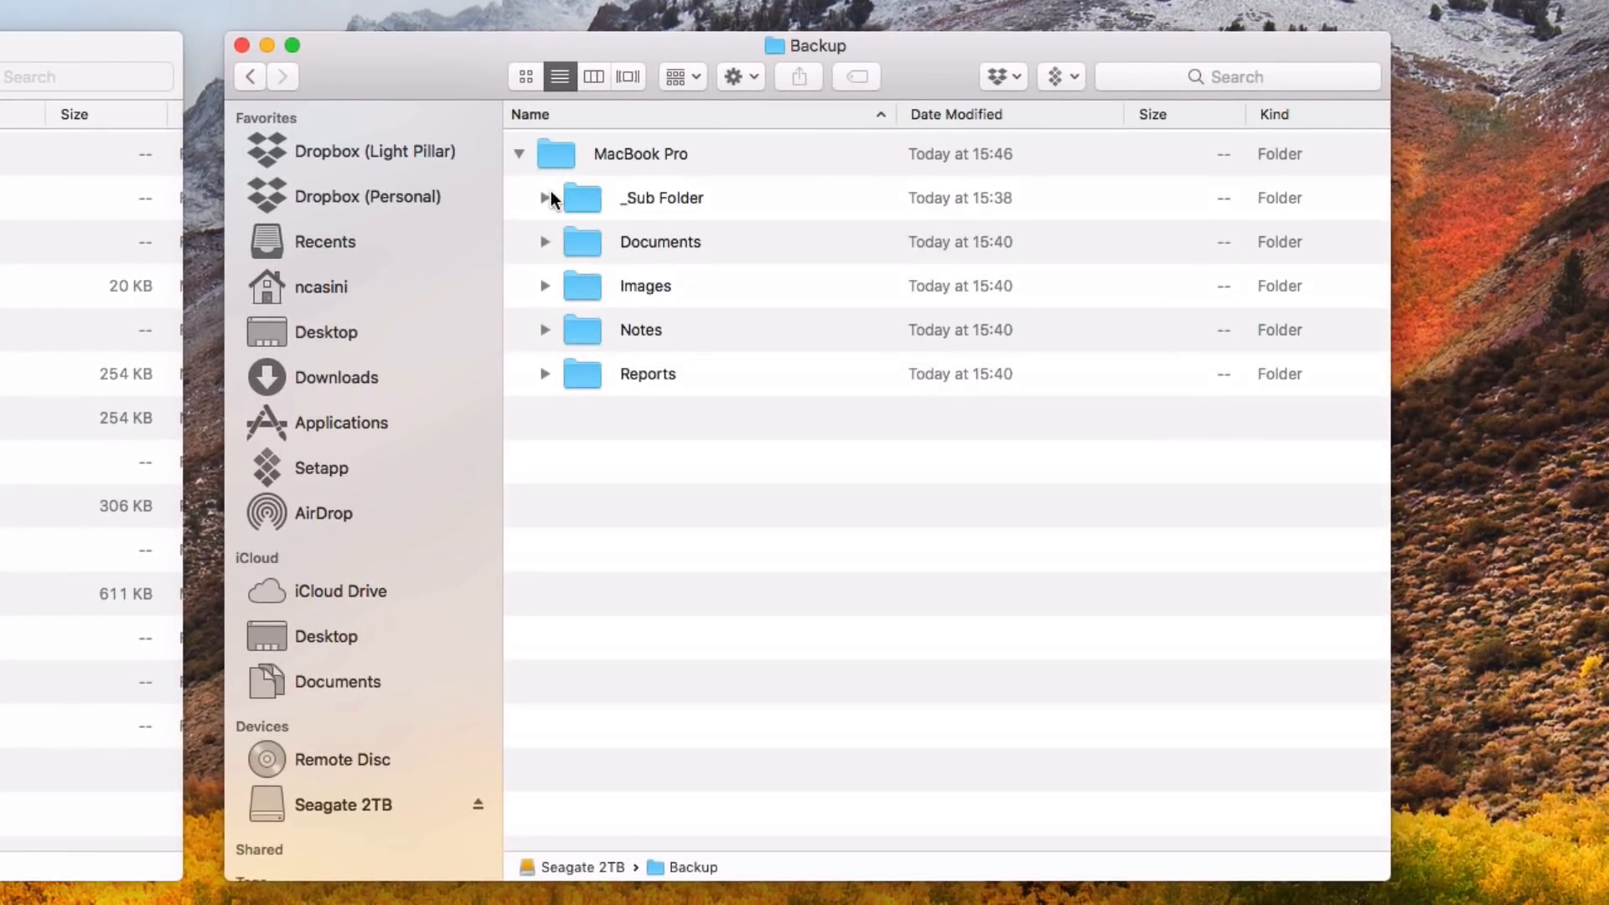
left_click(545, 199)
left_click(544, 329)
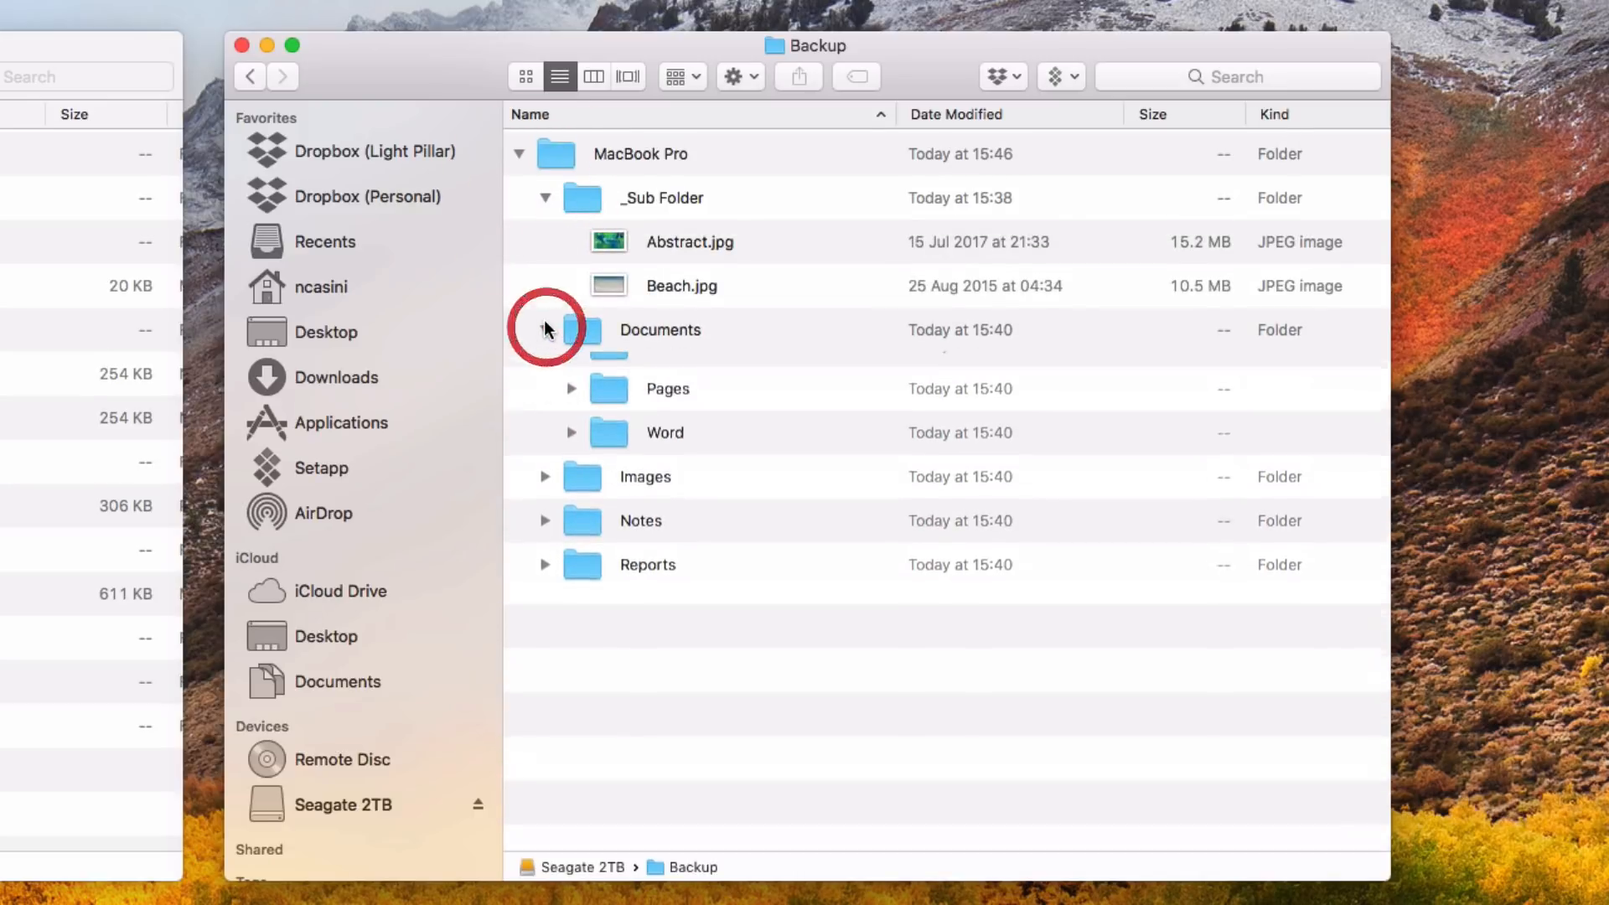
left_click(545, 331)
left_click(545, 330, "alt")
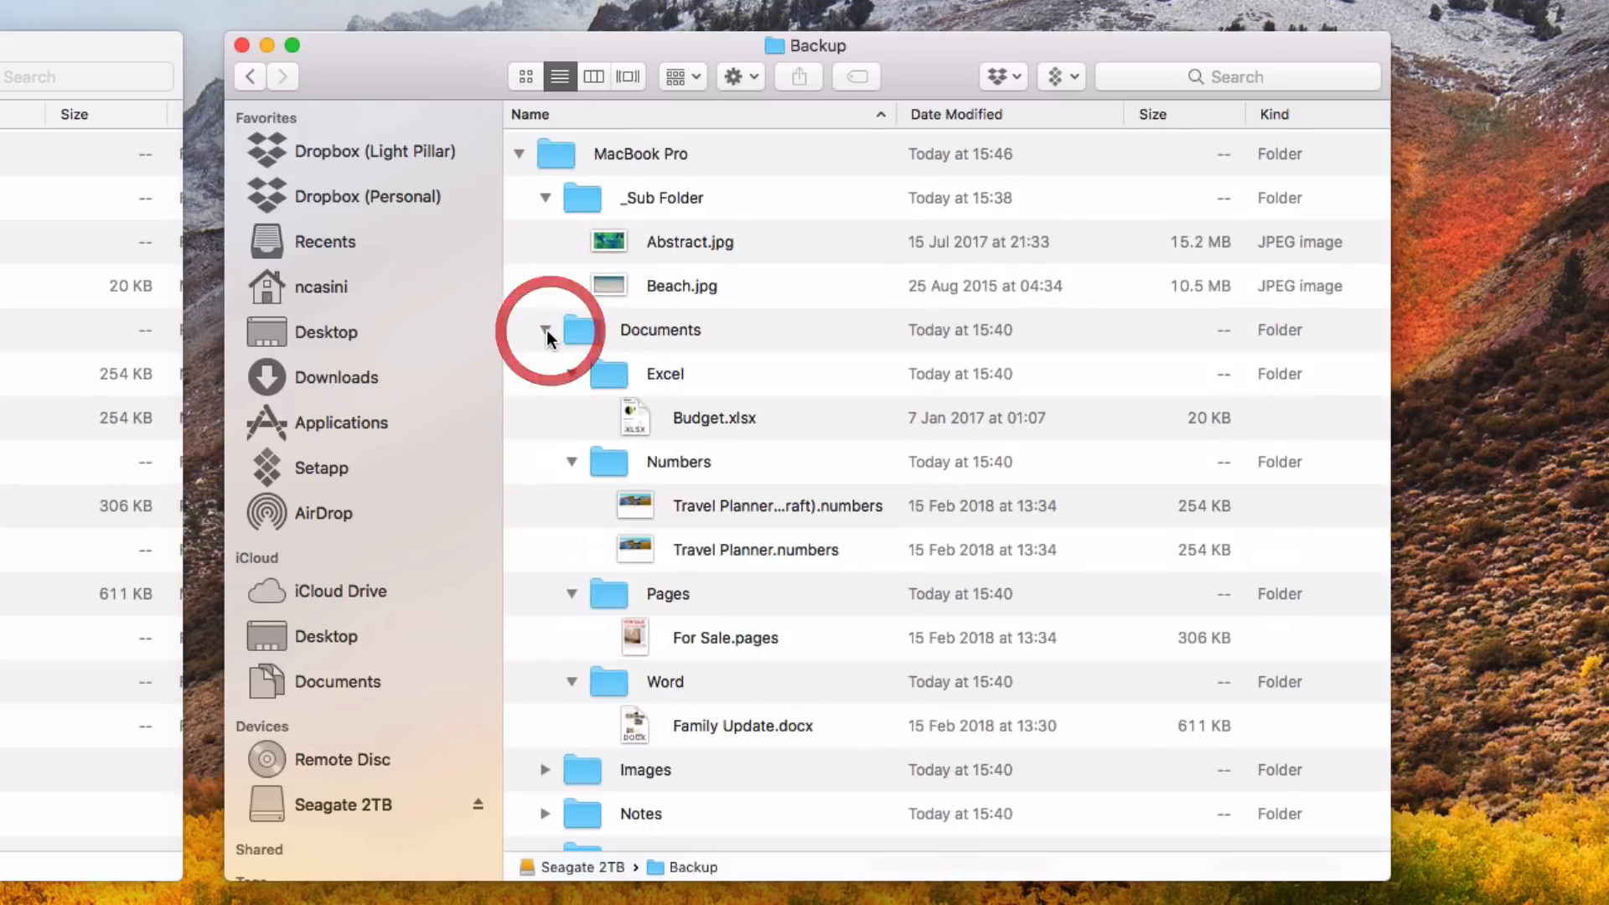
left_click(545, 197)
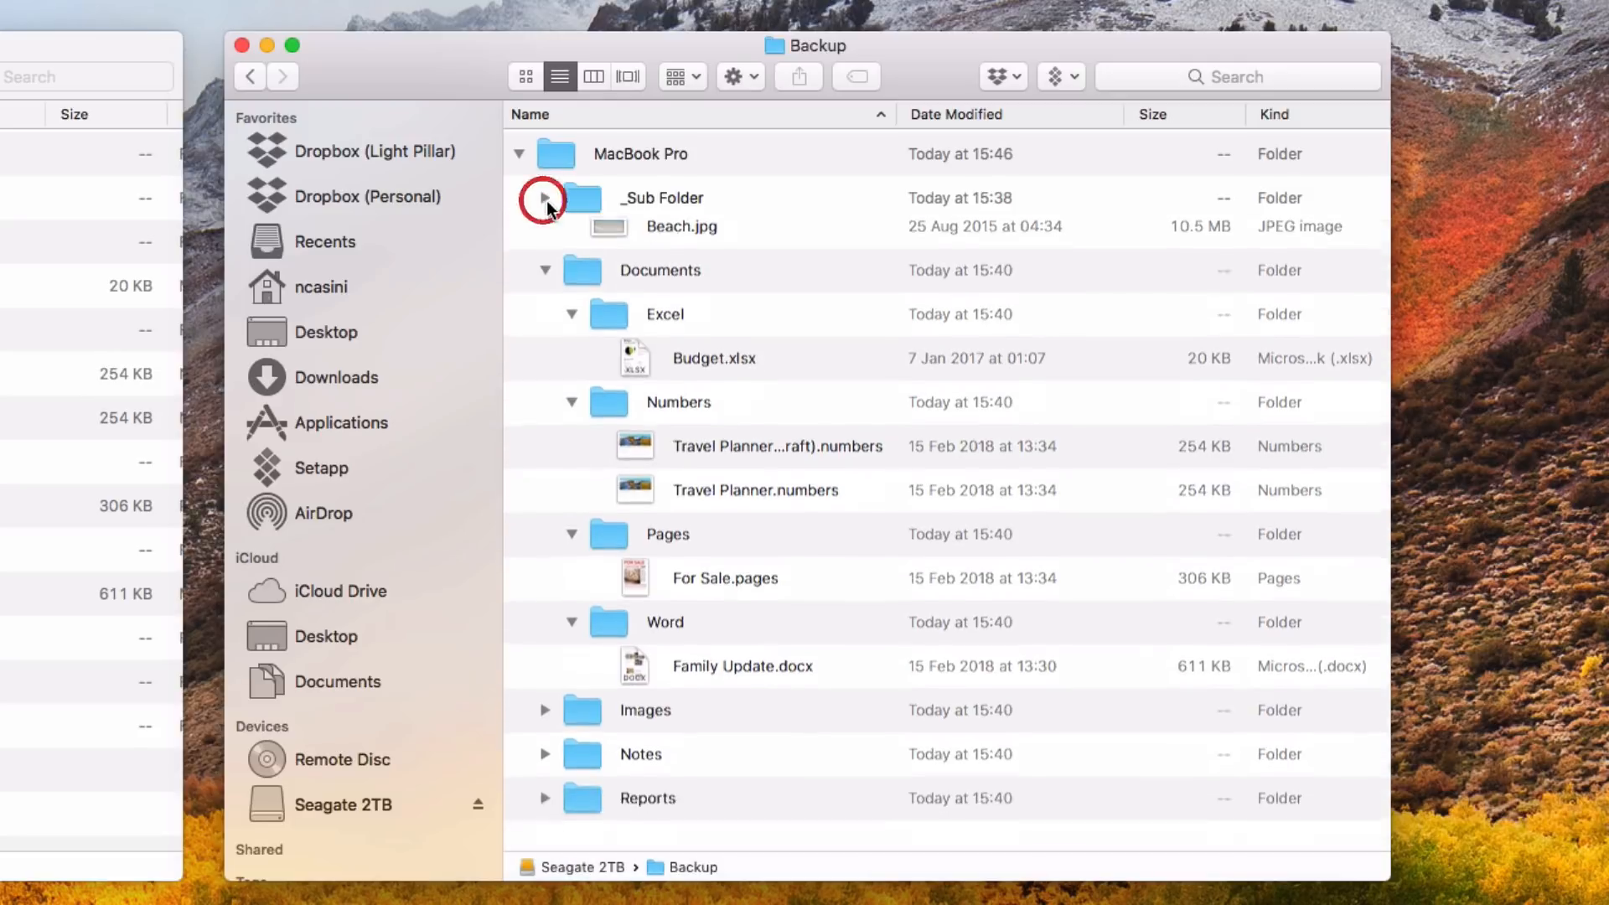
left_click(544, 241)
Inspect the copied contents of the Images, Notes and Reports folders, including their subfolders, in the MacBook Pro backup
left_click(546, 286, "alt")
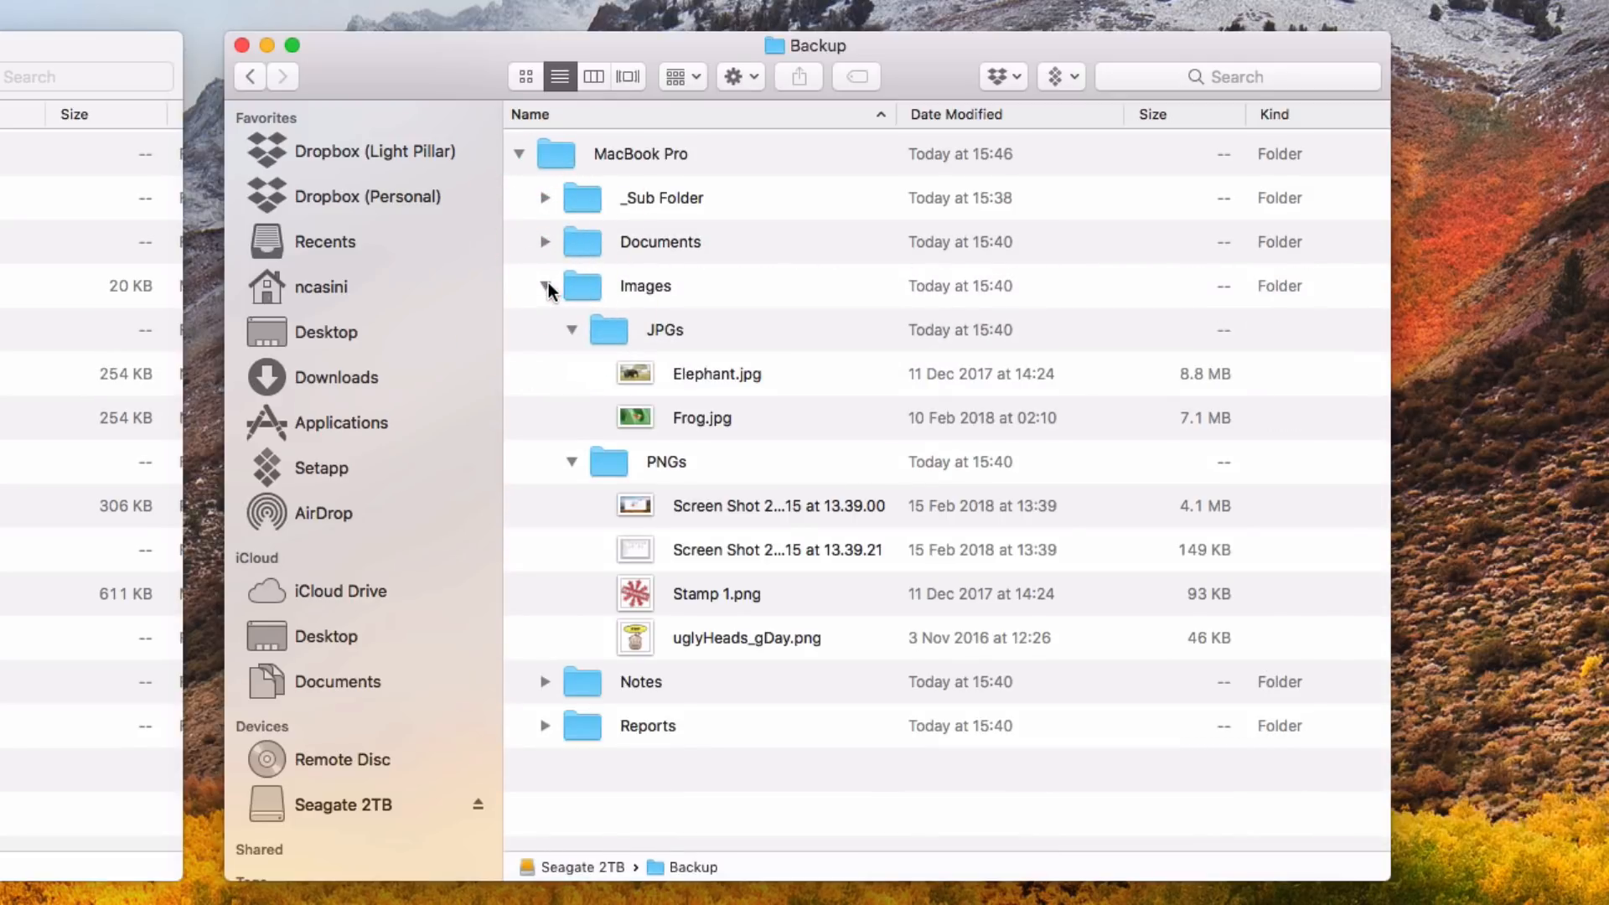
left_click(547, 286)
left_click(545, 330, "alt")
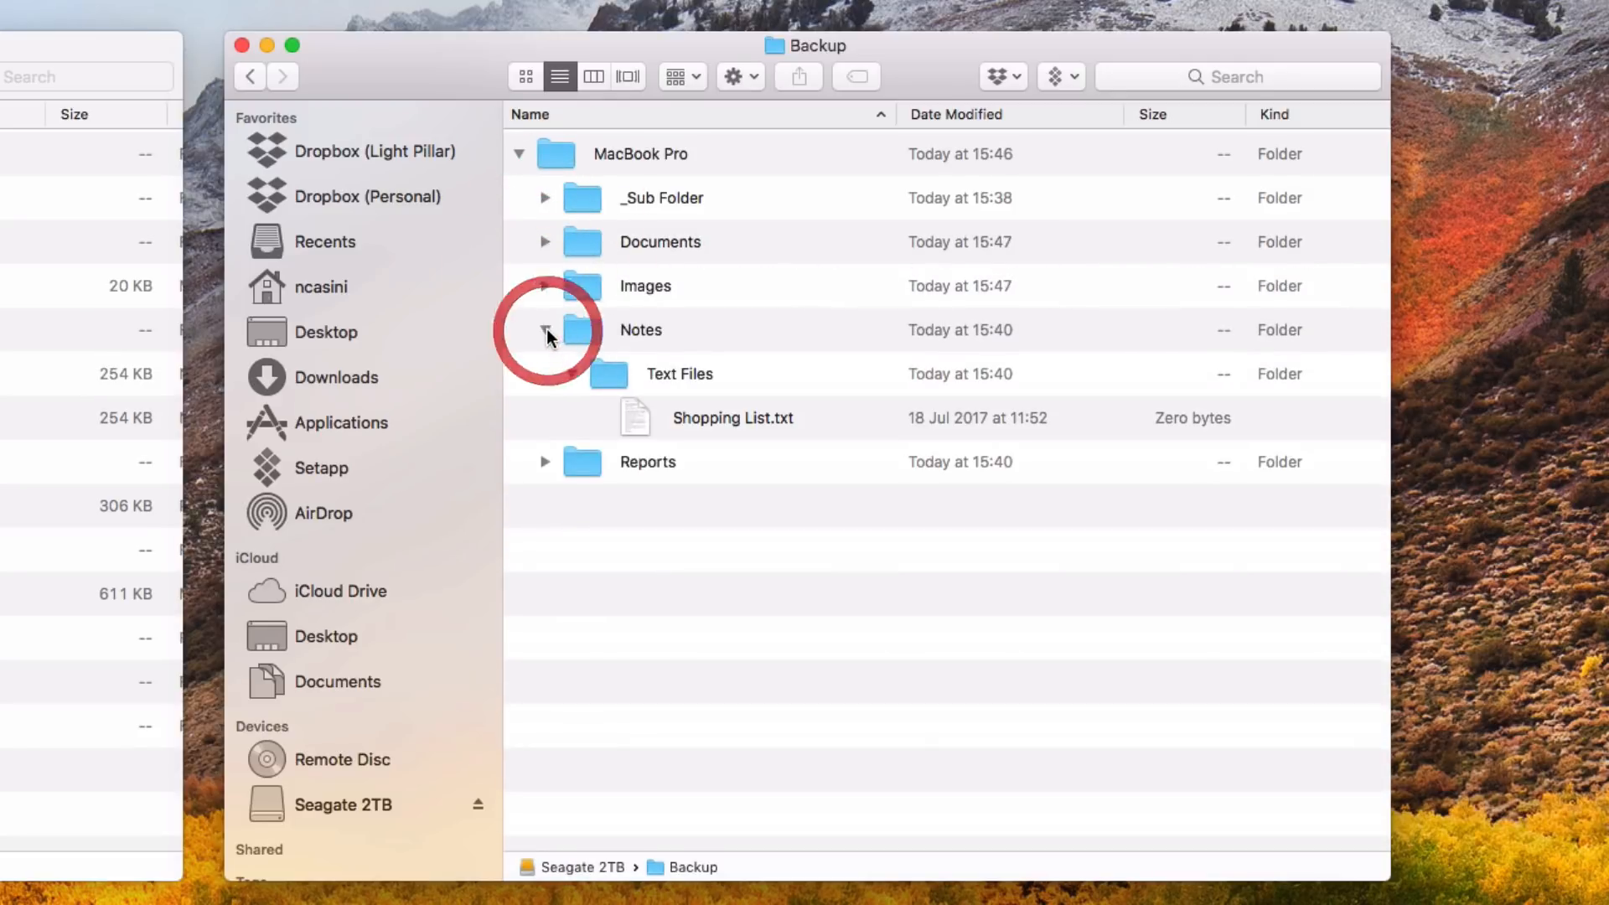
left_click(546, 329)
left_click(546, 374, "alt")
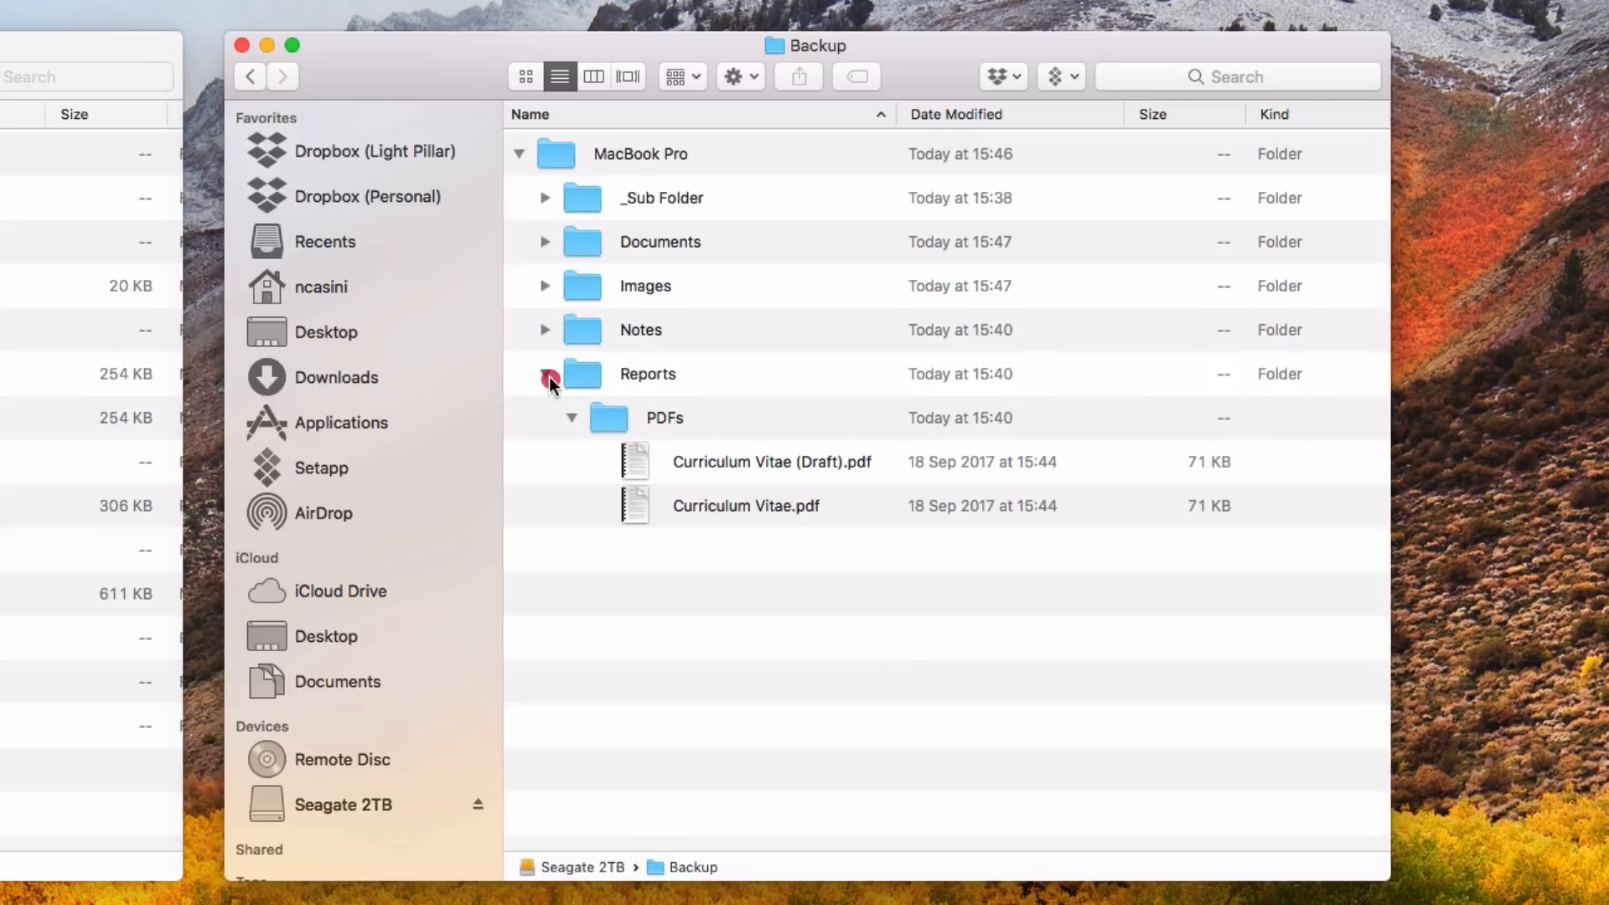
left_click(546, 374)
left_click(679, 514)
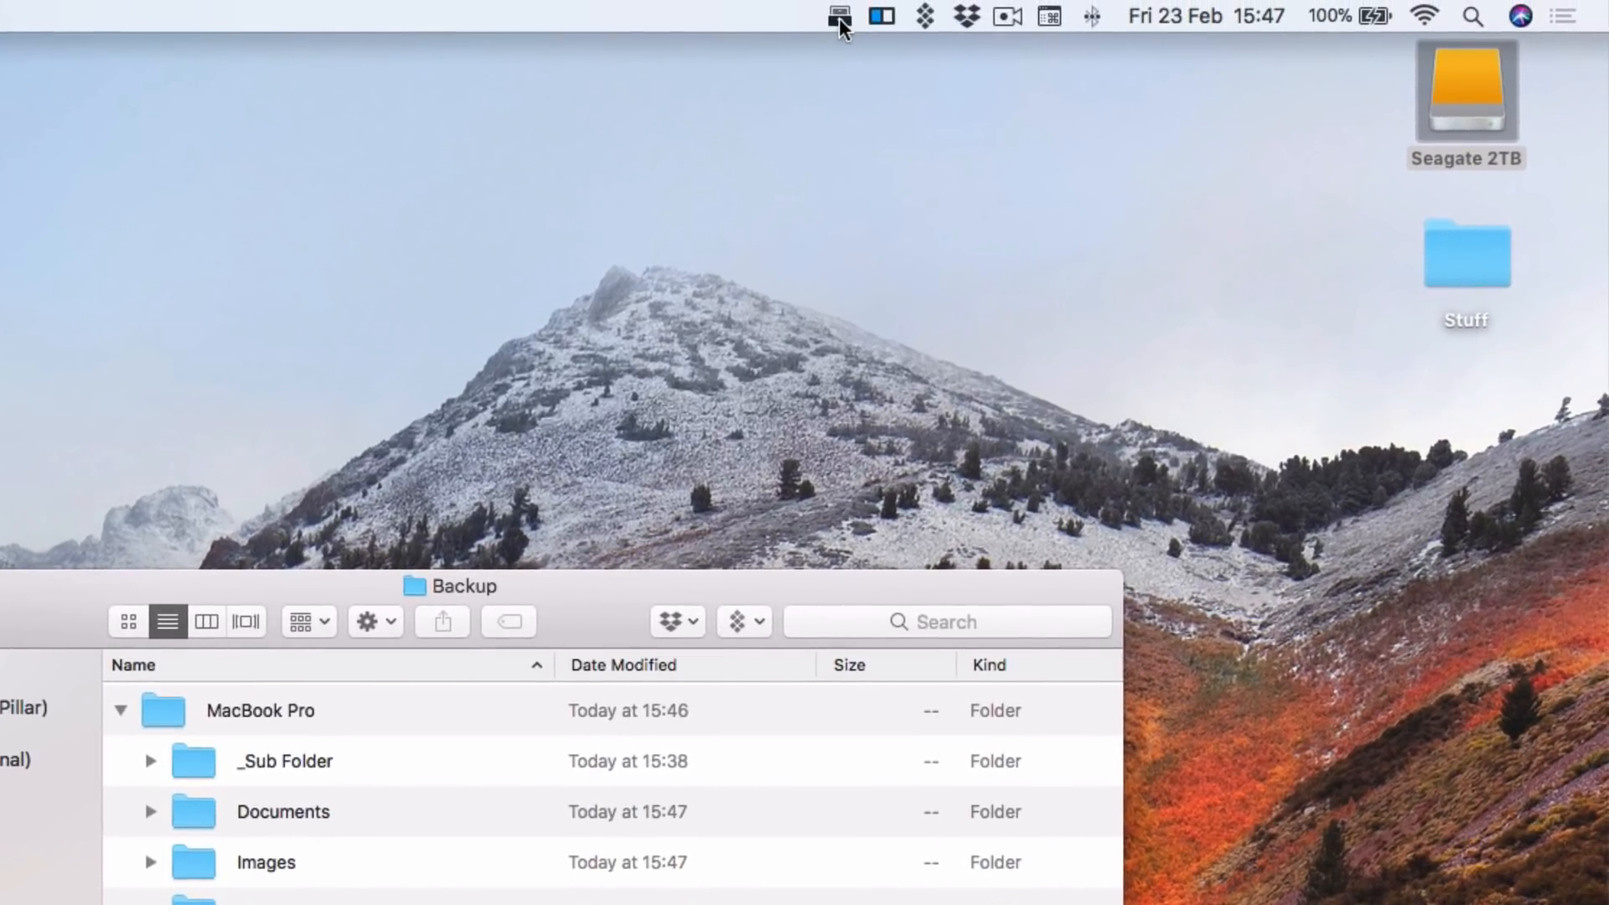
Review the Backup to External Drive entry in the Spotless history, including the undo options, and close the history
left_click(838, 17)
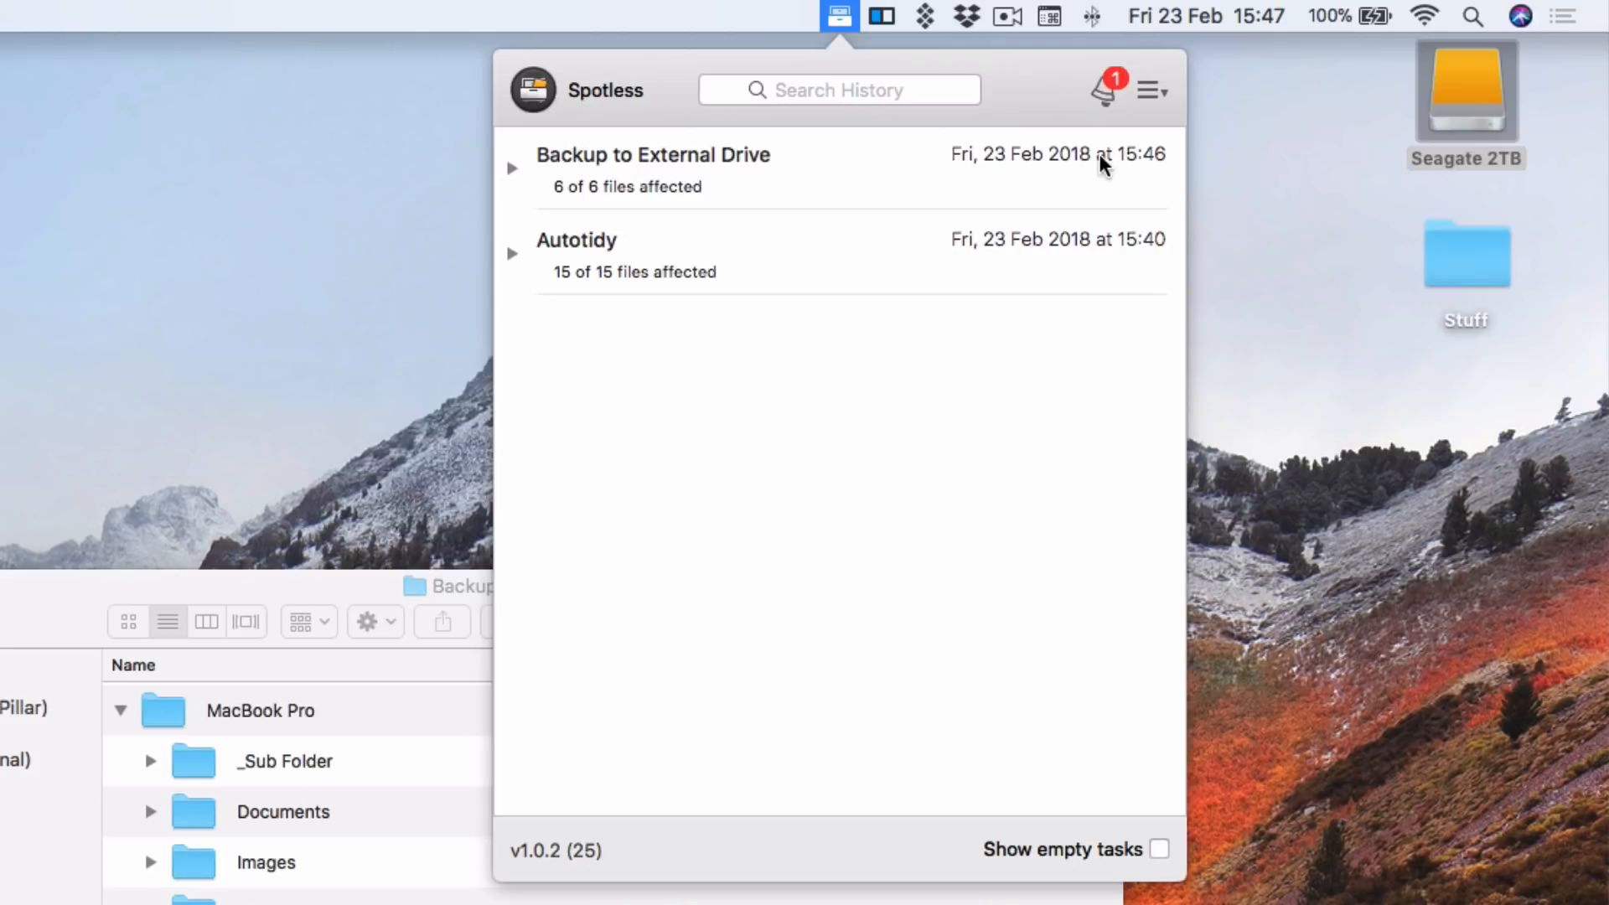
left_click(514, 168)
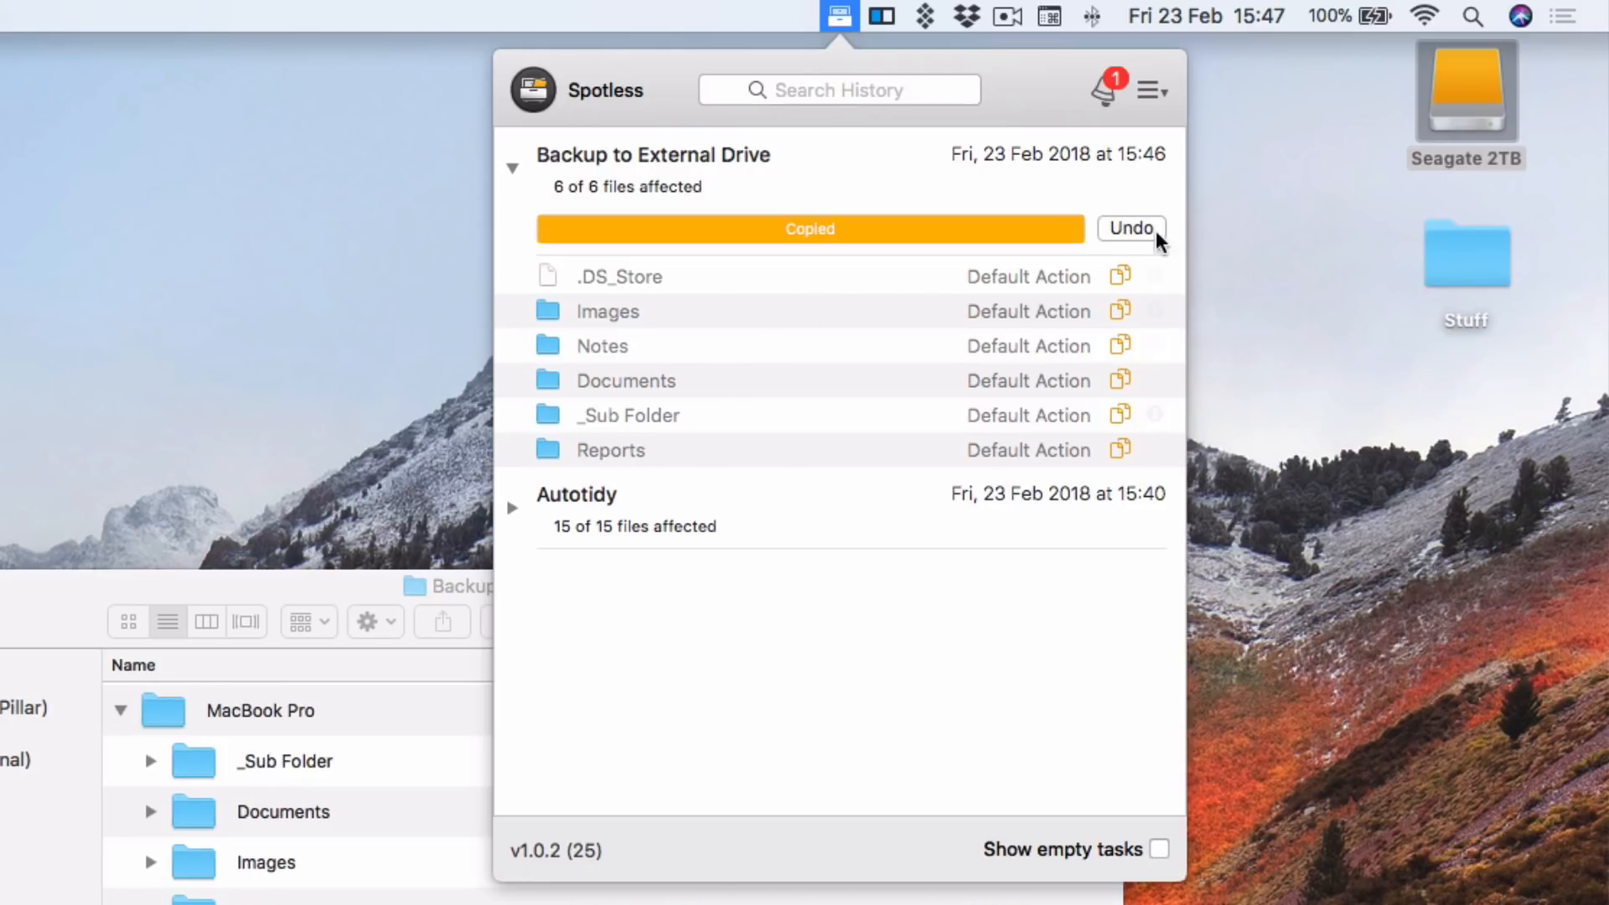
right_click(759, 312)
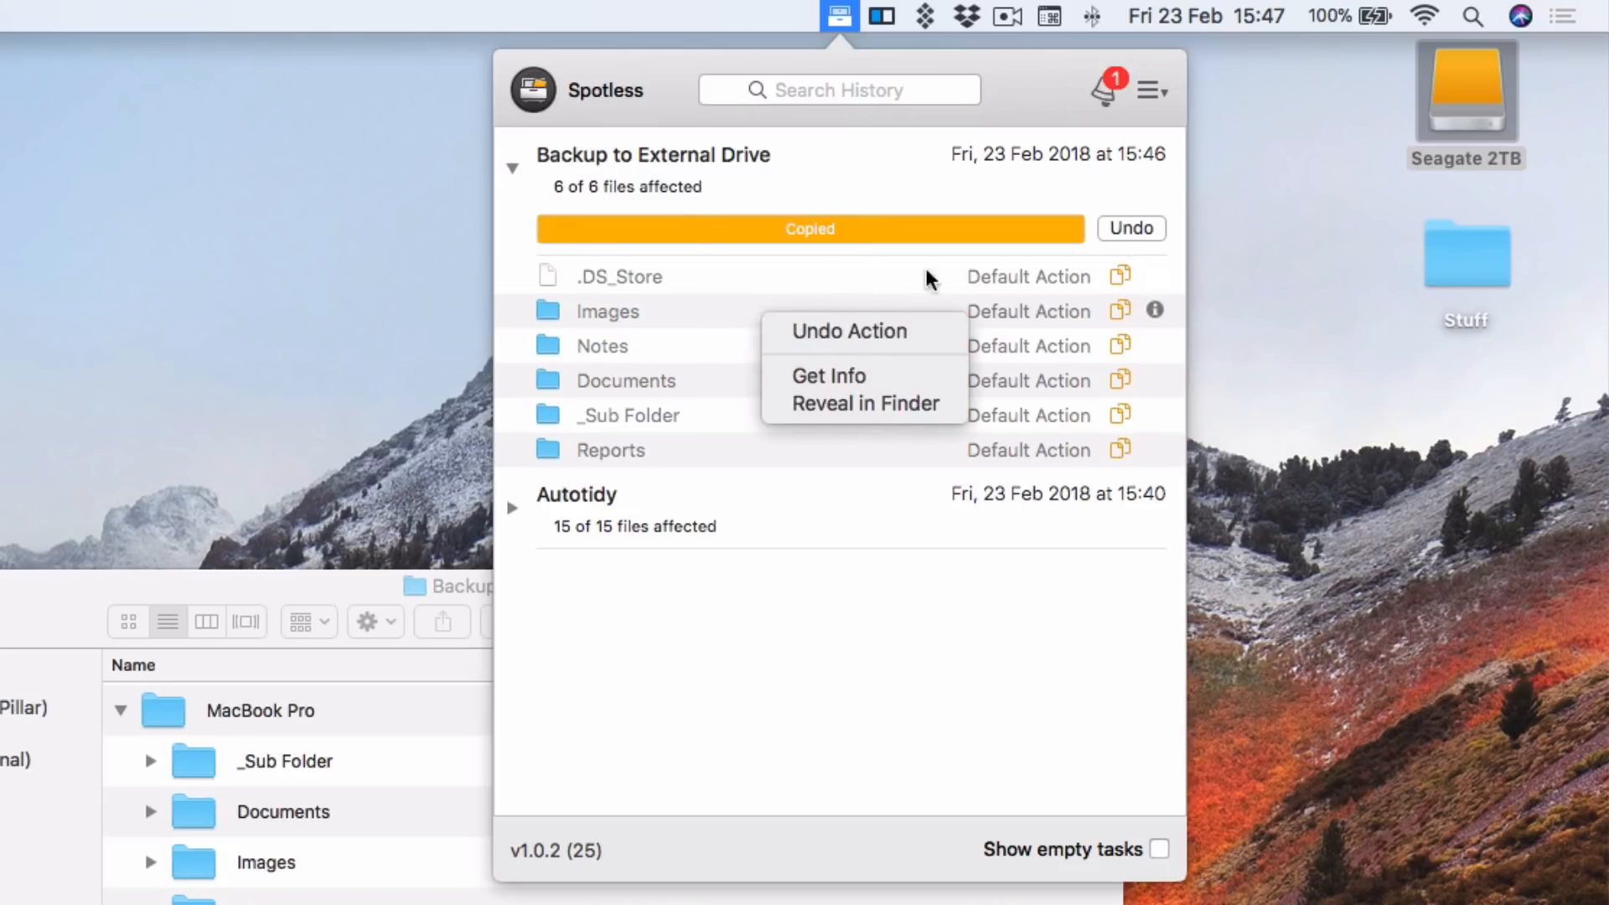
left_click(1094, 192)
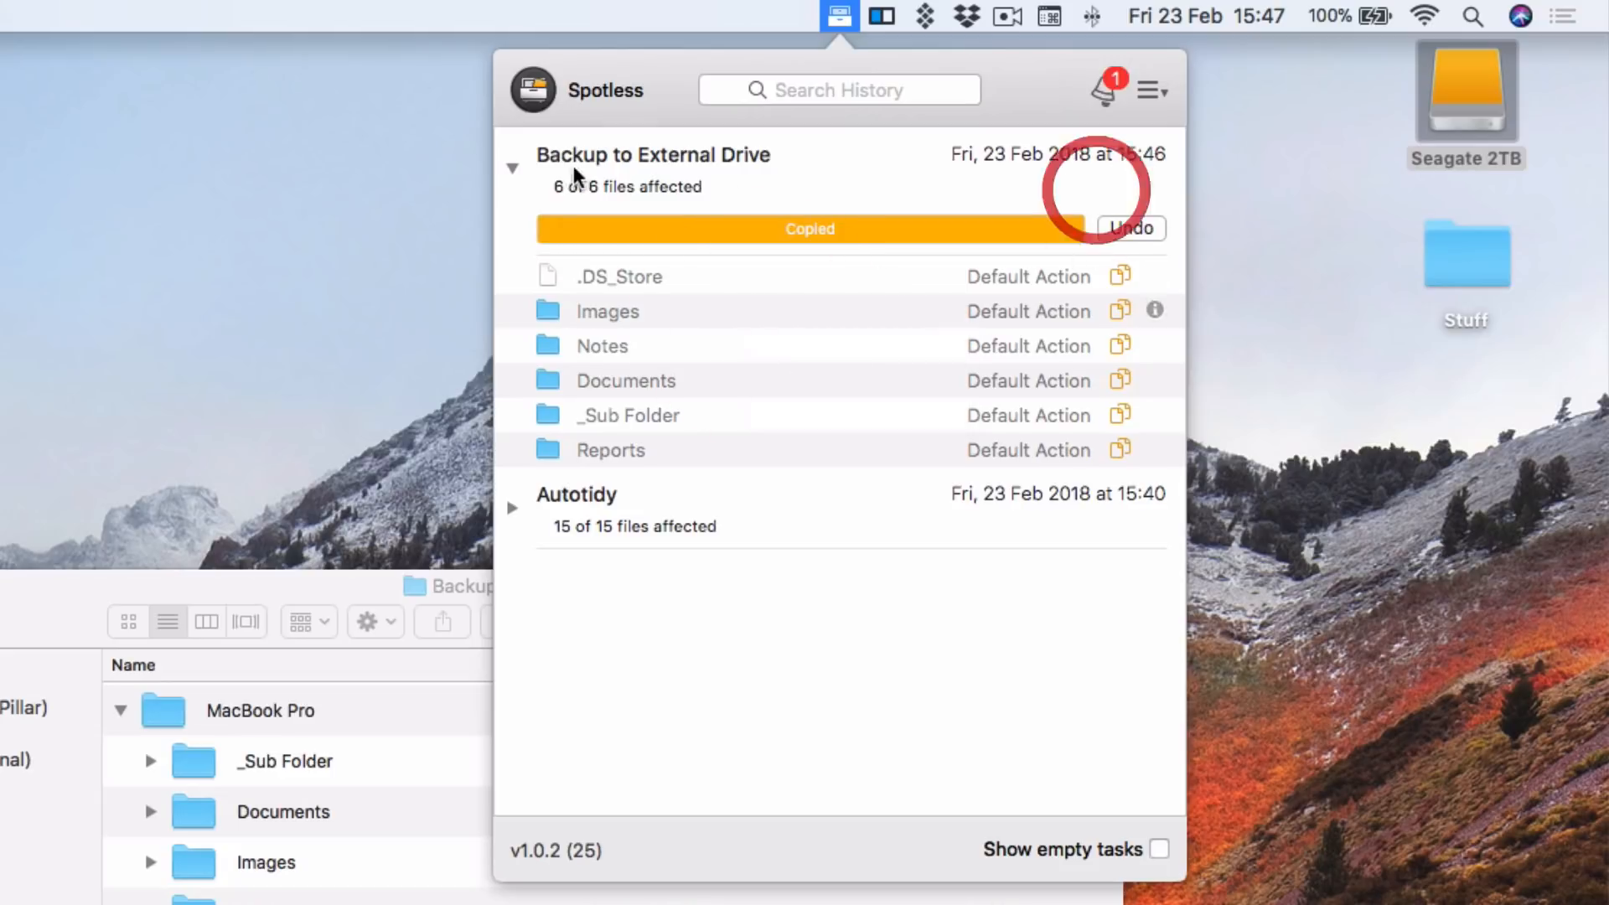
left_click(515, 170)
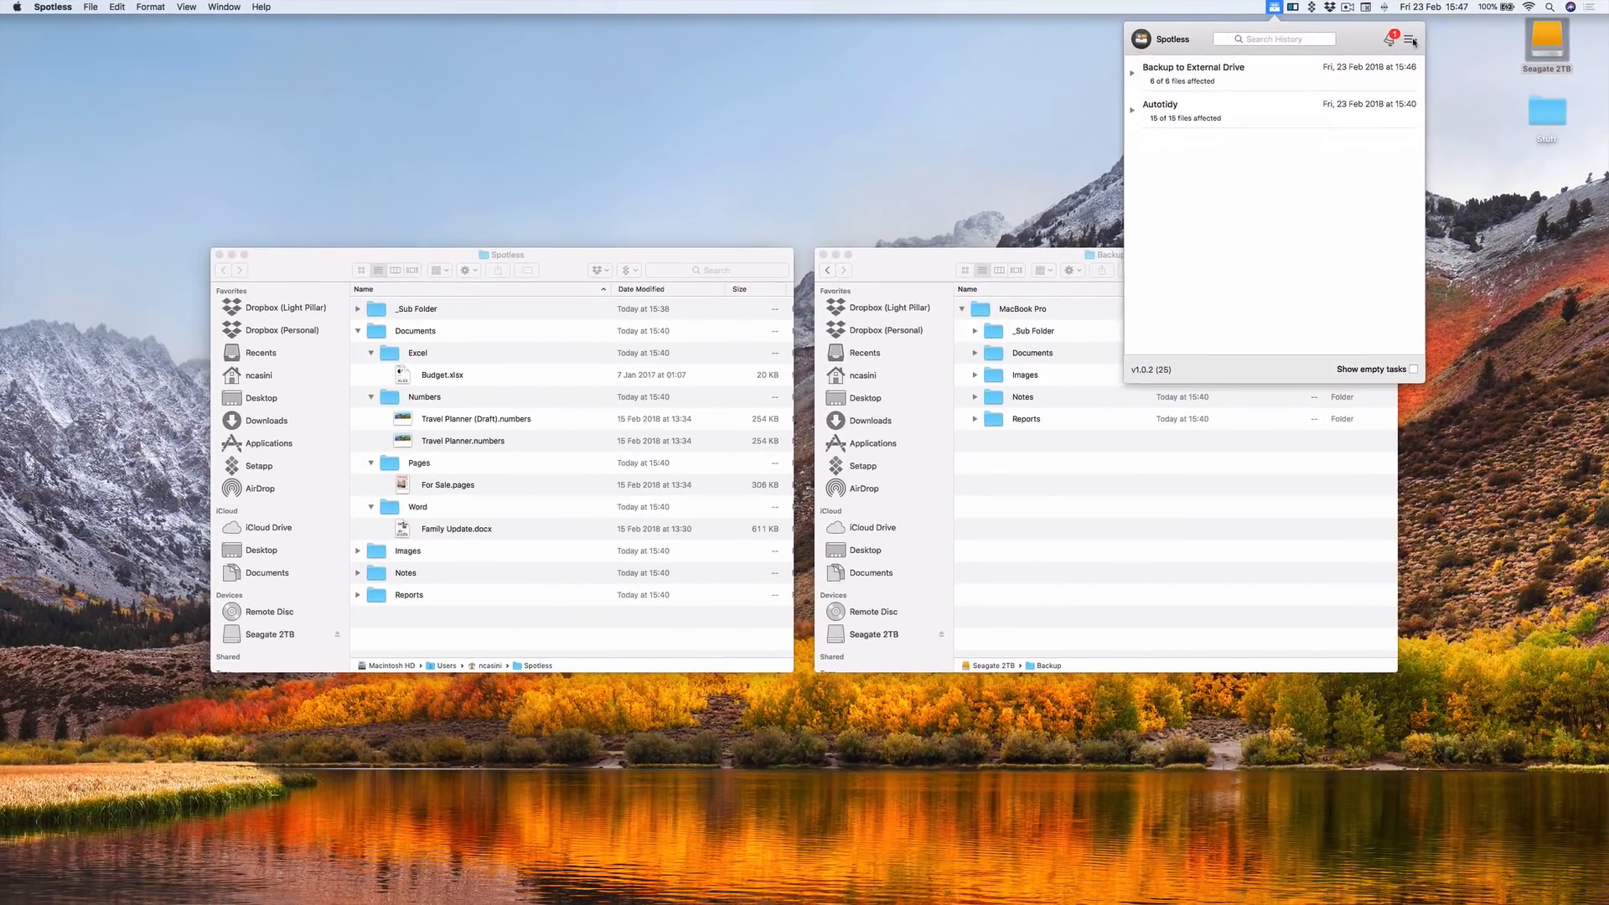
left_click(1276, 10)
left_click(1103, 504)
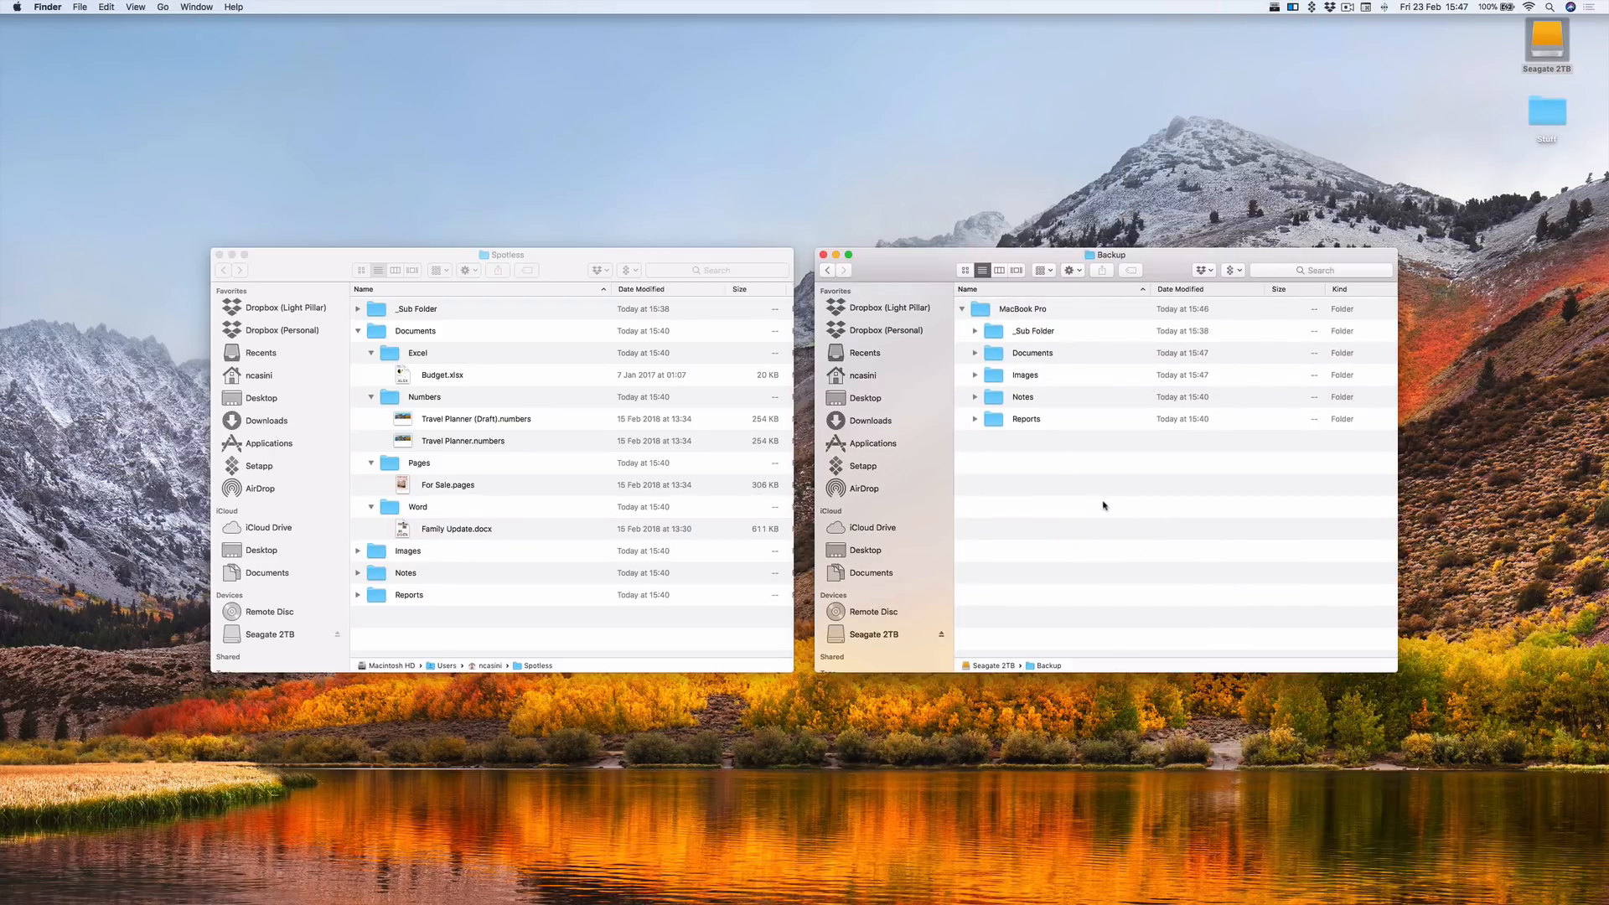